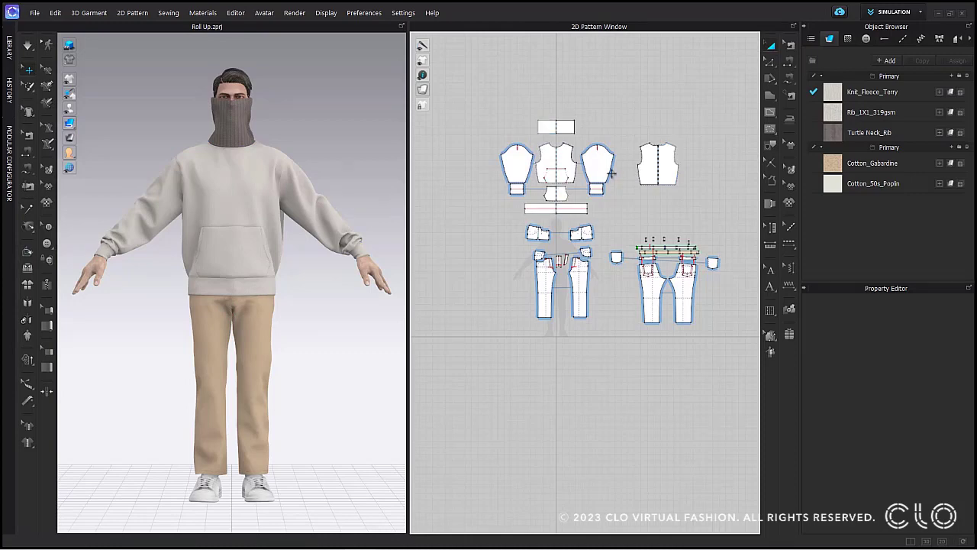
Inspect the simulation properties of the front and back trouser patterns for the avatar's right leg
{"action": "scroll", "coordinate": [298, 364], "scroll_direction": "up", "scroll_amount": 5}
{"action": "scroll", "coordinate": [265, 322], "scroll_direction": "up", "scroll_amount": 2}
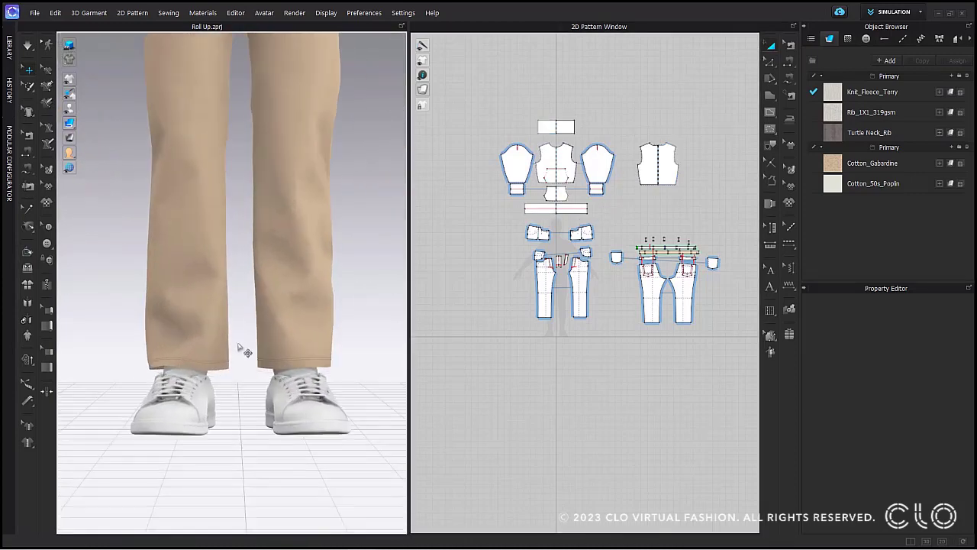
{"action": "scroll", "coordinate": [526, 336], "scroll_direction": "up", "scroll_amount": 4}
{"action": "scroll", "coordinate": [635, 334], "scroll_direction": "down", "scroll_amount": 4}
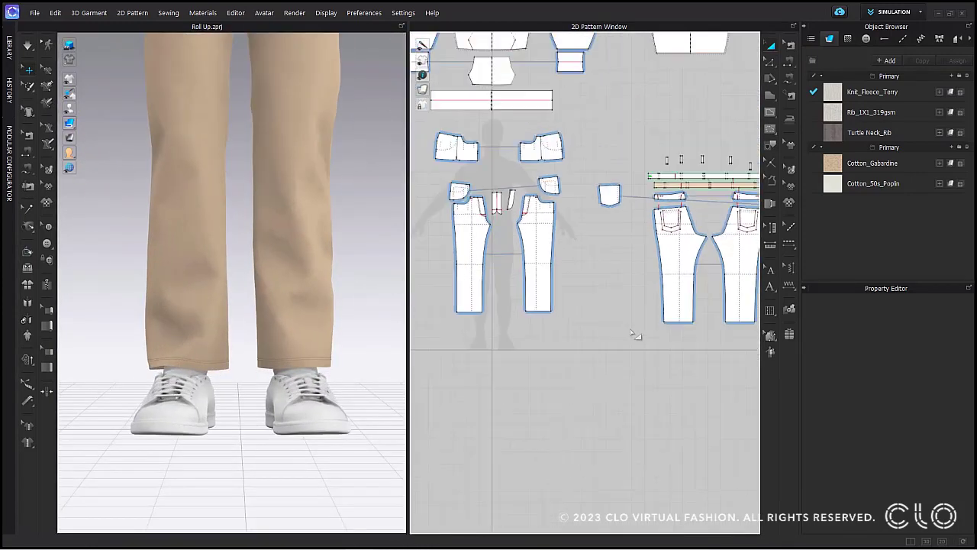
{"action": "left_click", "coordinate": [435, 258]}
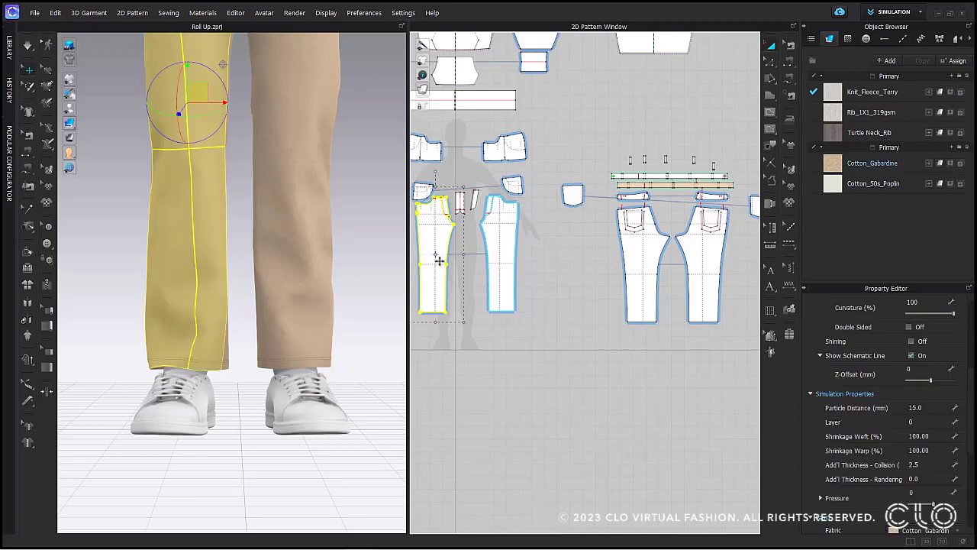
{"action": "left_click", "coordinate": [689, 272]}
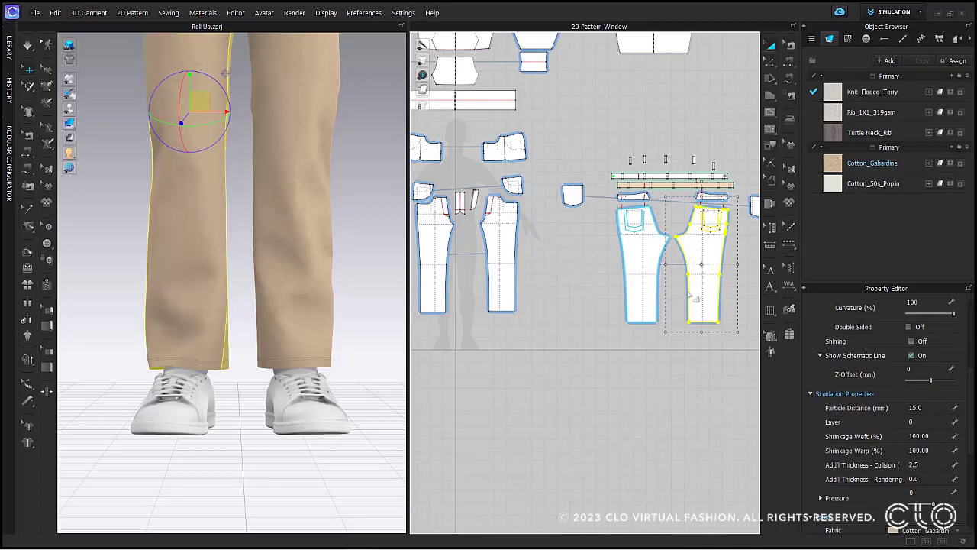
{"action": "left_click", "coordinate": [908, 412]}
With Edit Pattern, select the front and back hem lines of the avatar's right trouser leg and start Roll Up on them
{"action": "left_click", "coordinate": [771, 65]}
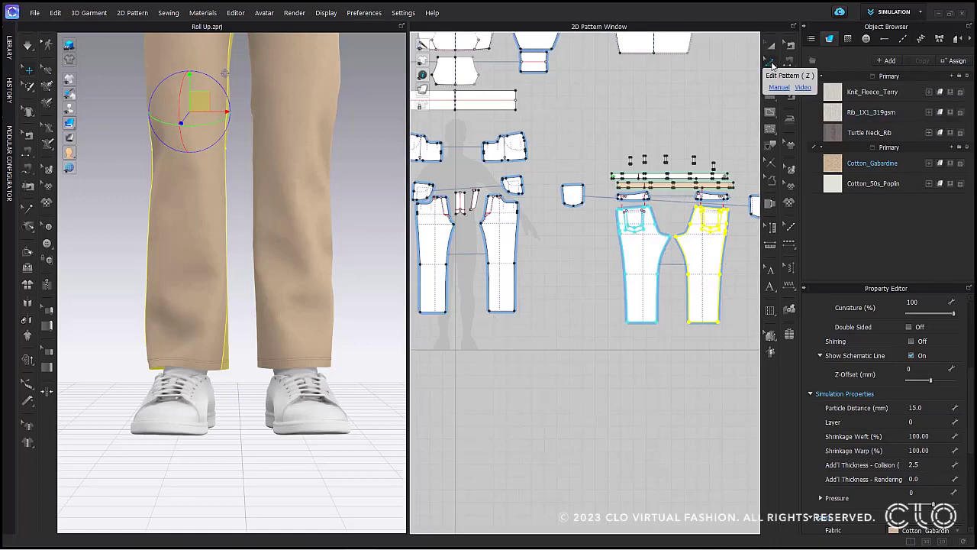
{"action": "left_click", "coordinate": [702, 345]}
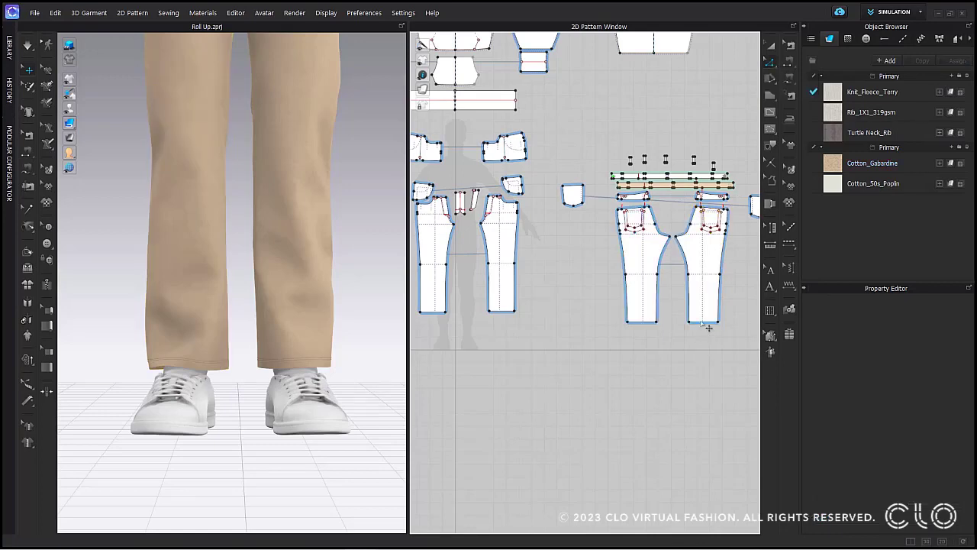
{"action": "left_click", "coordinate": [706, 323]}
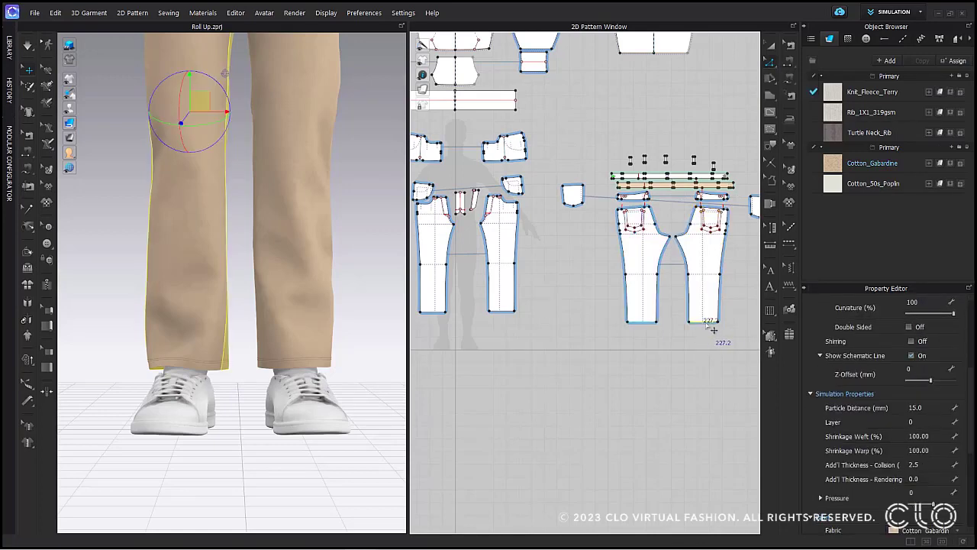
{"action": "left_click", "coordinate": [441, 314], "text": "shift"}
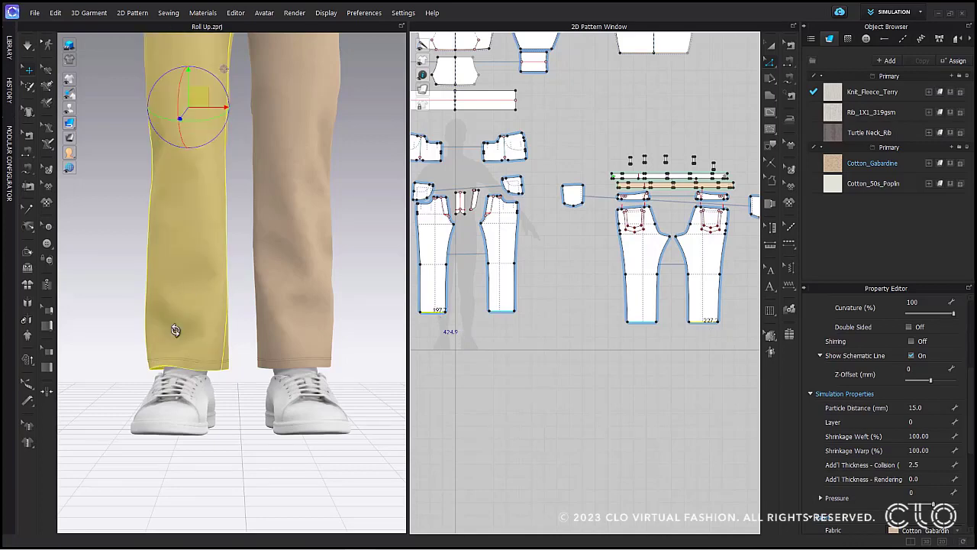
{"action": "right_click_drag", "start_coordinate": [184, 329], "coordinate": [131, 362]}
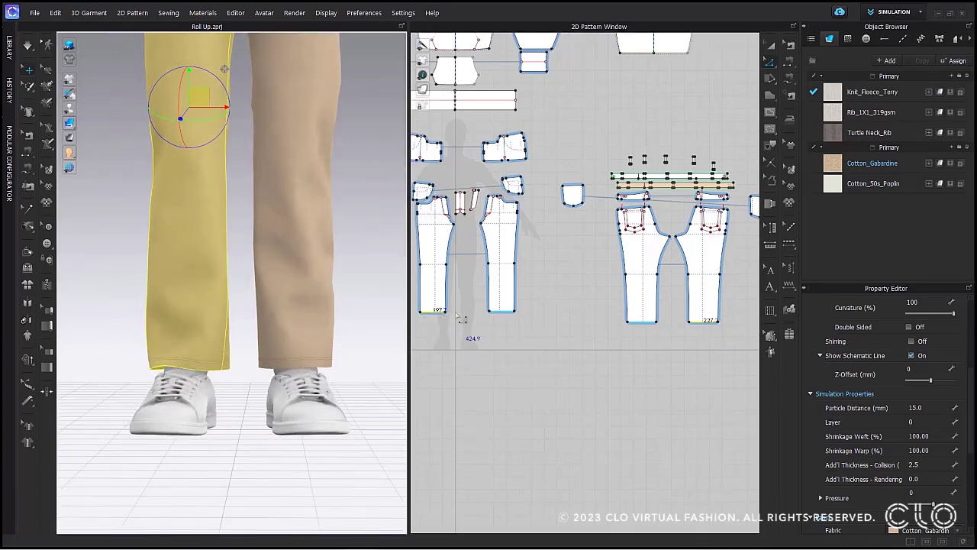
{"action": "right_click", "coordinate": [702, 327]}
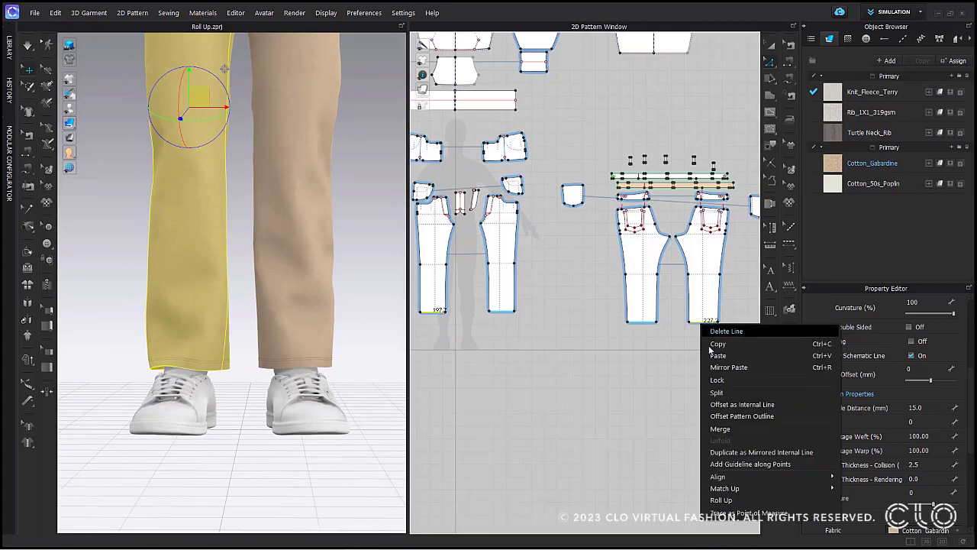
{"action": "left_click", "coordinate": [748, 497]}
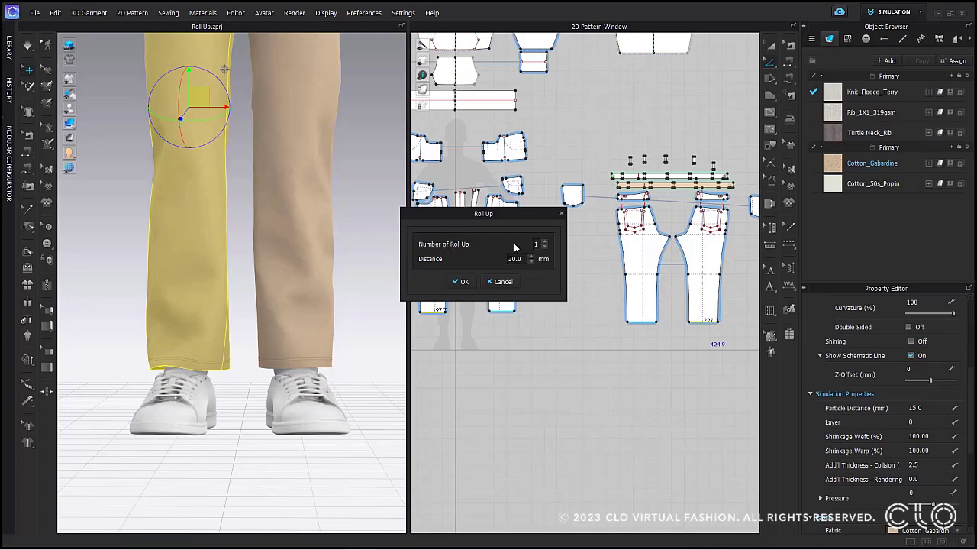
Set the number of roll ups to 2 with a 30 mm distance and apply it to the right trouser hem
{"action": "left_click", "coordinate": [545, 242]}
{"action": "double_click", "coordinate": [515, 259]}
{"action": "type", "text": "30"}
{"action": "left_click", "coordinate": [531, 256]}
{"action": "left_click", "coordinate": [531, 262]}
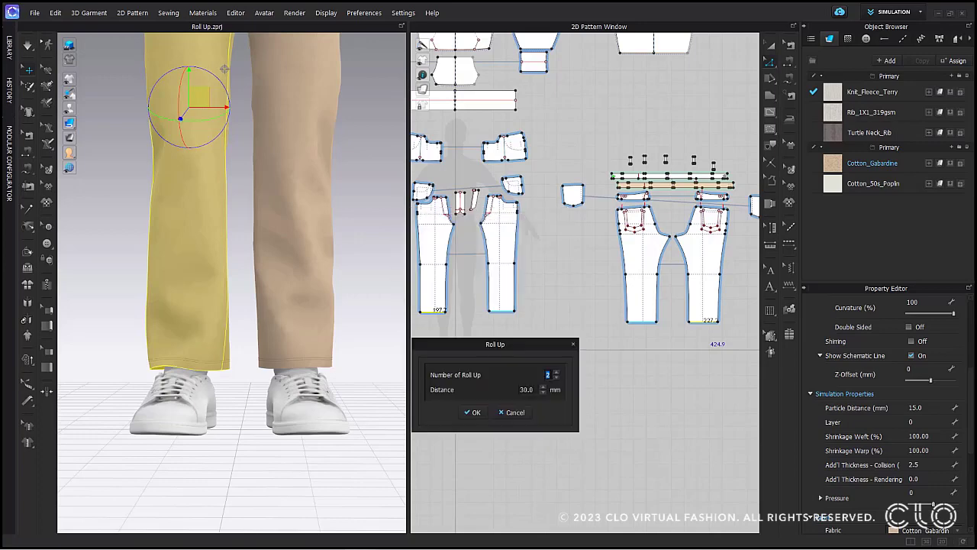
{"action": "left_click", "coordinate": [557, 372]}
{"action": "left_click", "coordinate": [474, 413]}
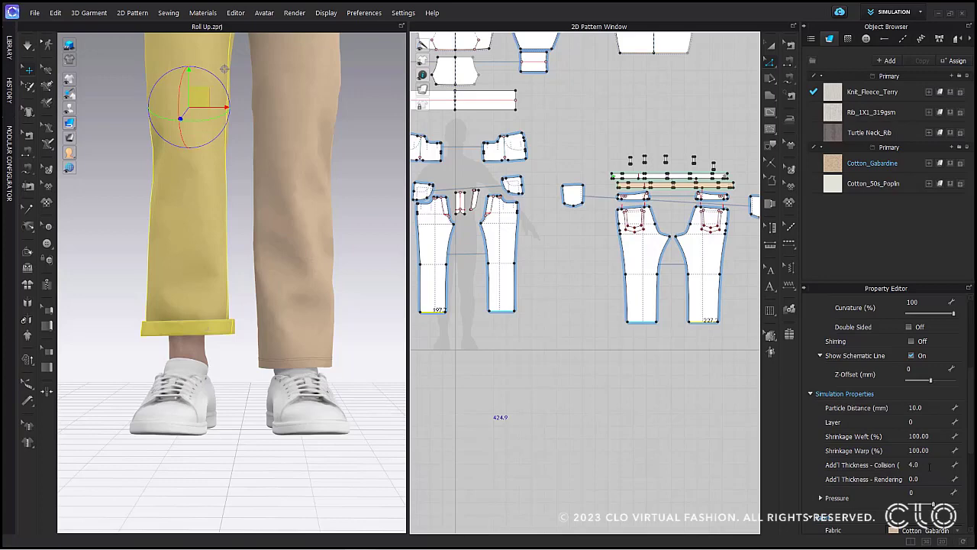
Simulate the garment until the right leg's rolled cuff settles, and stop the simulation
{"action": "scroll", "coordinate": [225, 356], "scroll_direction": "up", "scroll_amount": 5}
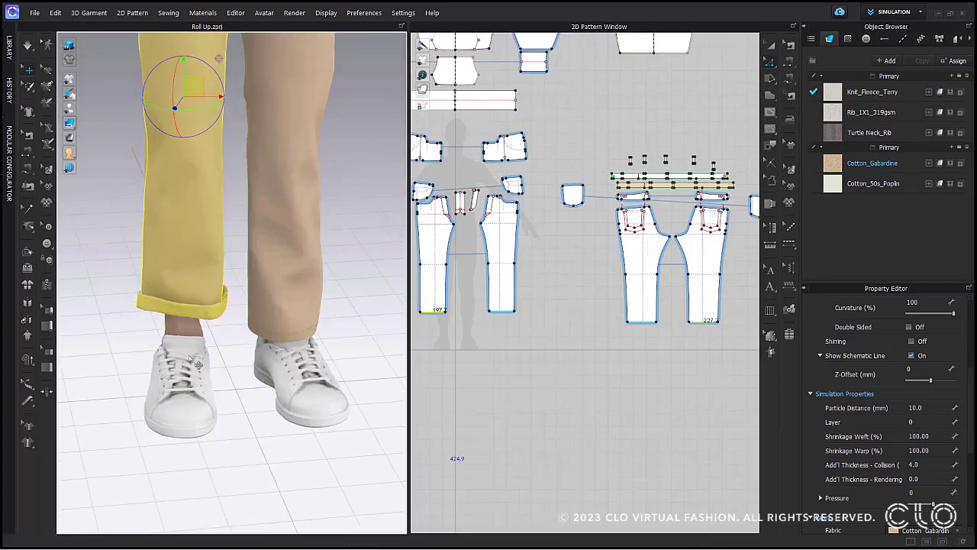
{"action": "scroll", "coordinate": [225, 356], "scroll_direction": "down", "scroll_amount": 5}
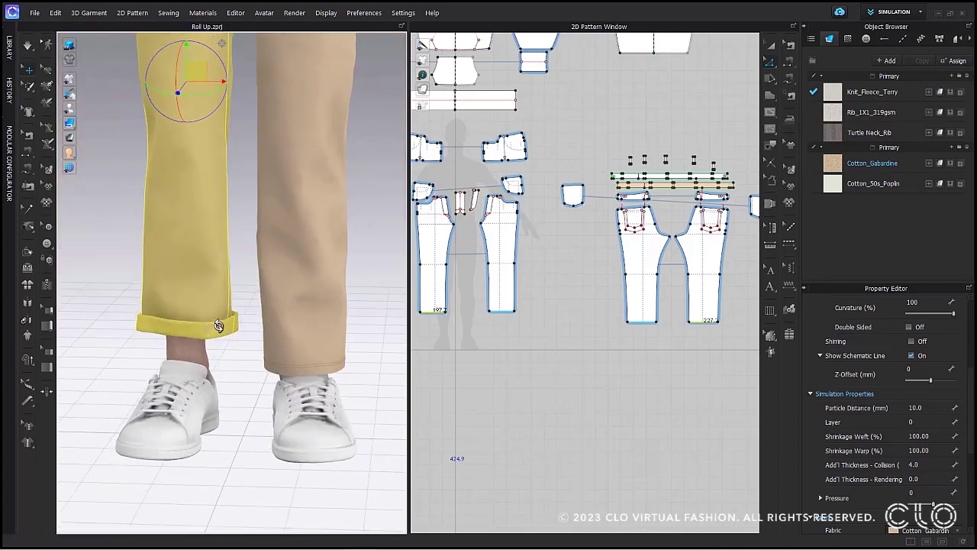
{"action": "left_click", "coordinate": [28, 45]}
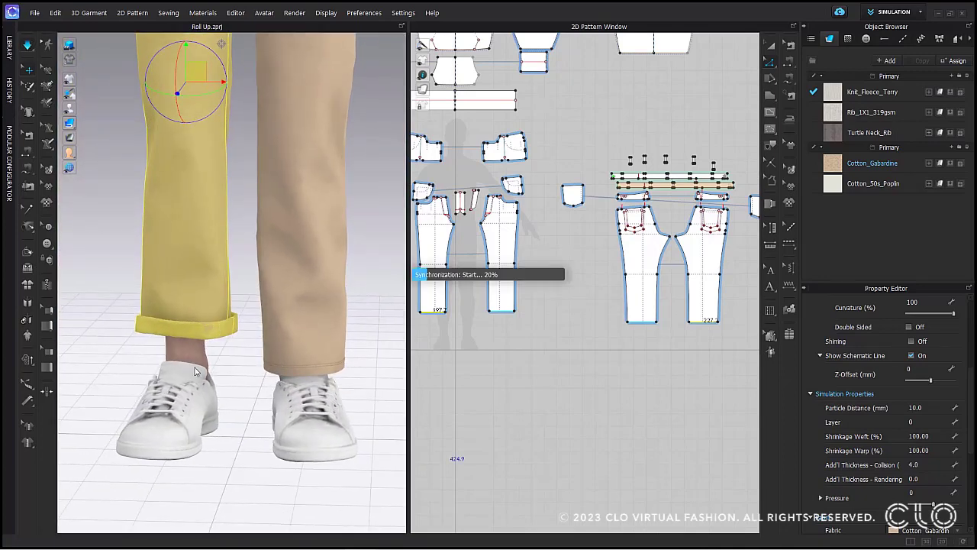
{"action": "left_click", "coordinate": [236, 370]}
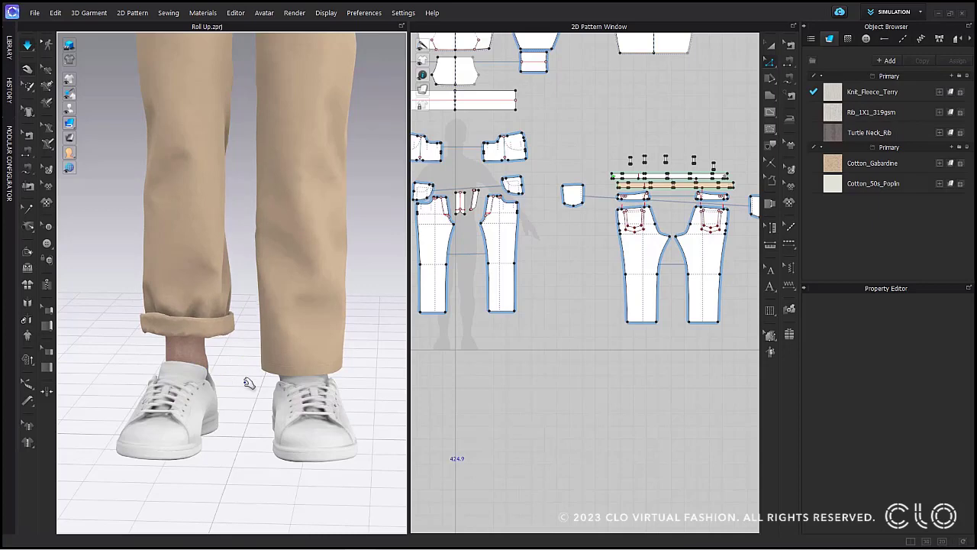
{"action": "key", "text": "space"}
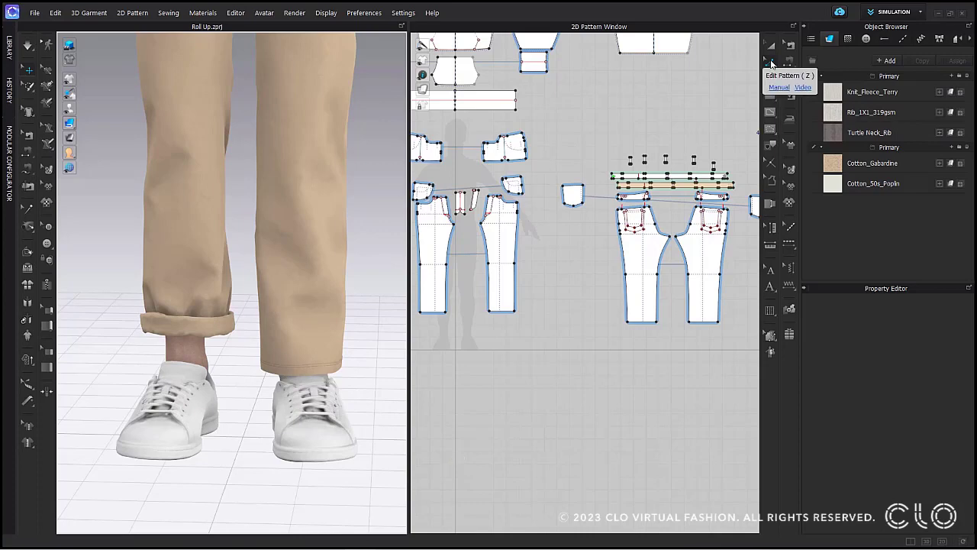
Roll up the front and back hem lines of the avatar's left trouser leg 2 times at a 30 mm distance
{"action": "left_click", "coordinate": [505, 311]}
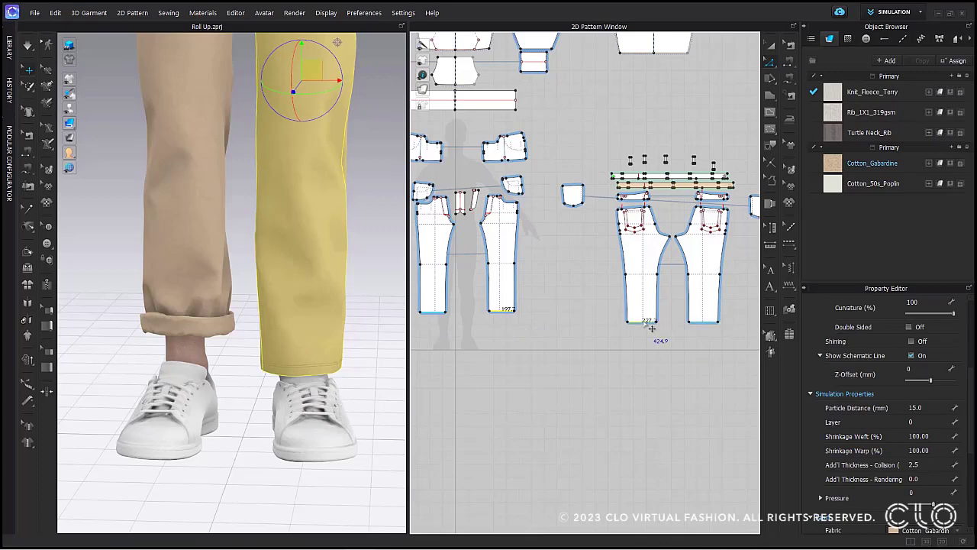
{"action": "right_click", "coordinate": [498, 312]}
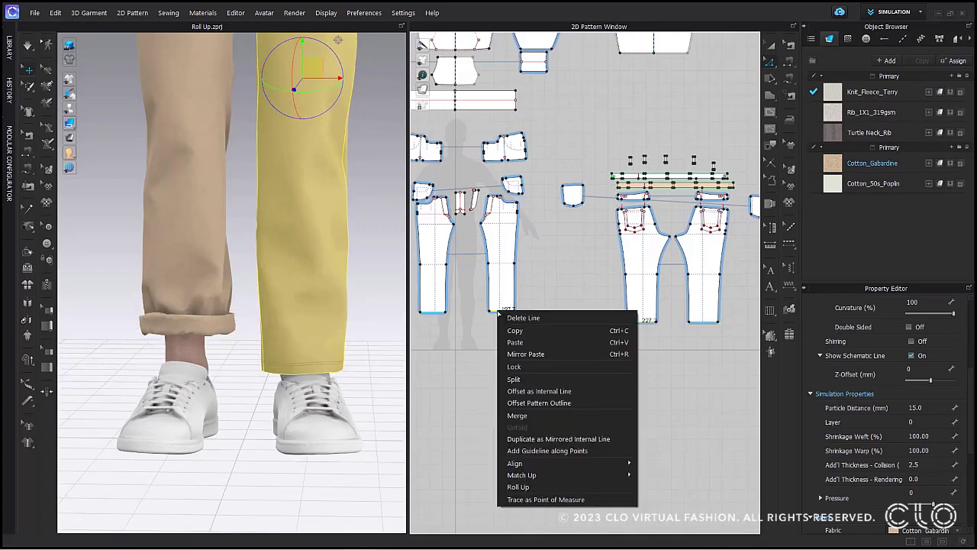
{"action": "left_click", "coordinate": [527, 488]}
{"action": "left_click_drag", "start_coordinate": [503, 213], "coordinate": [503, 328]}
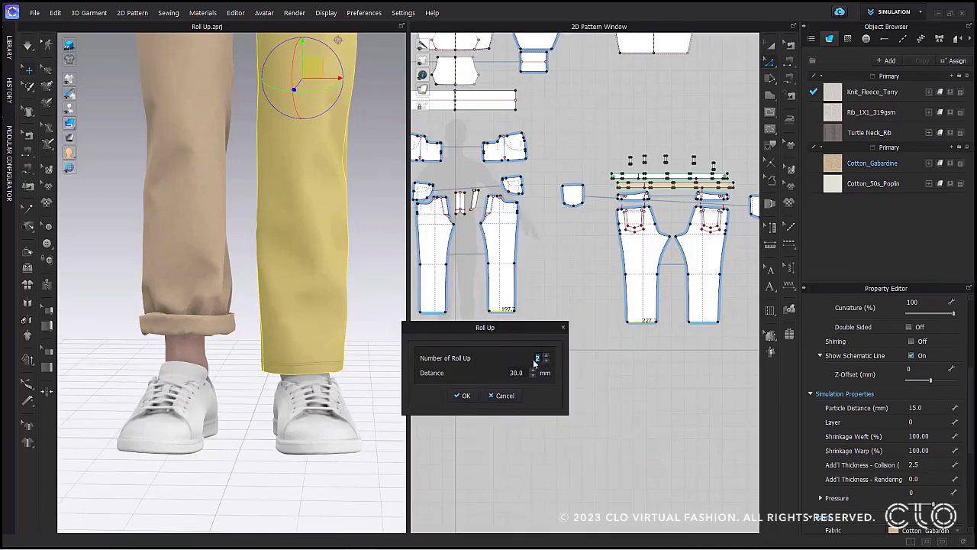
{"action": "left_click", "coordinate": [462, 395]}
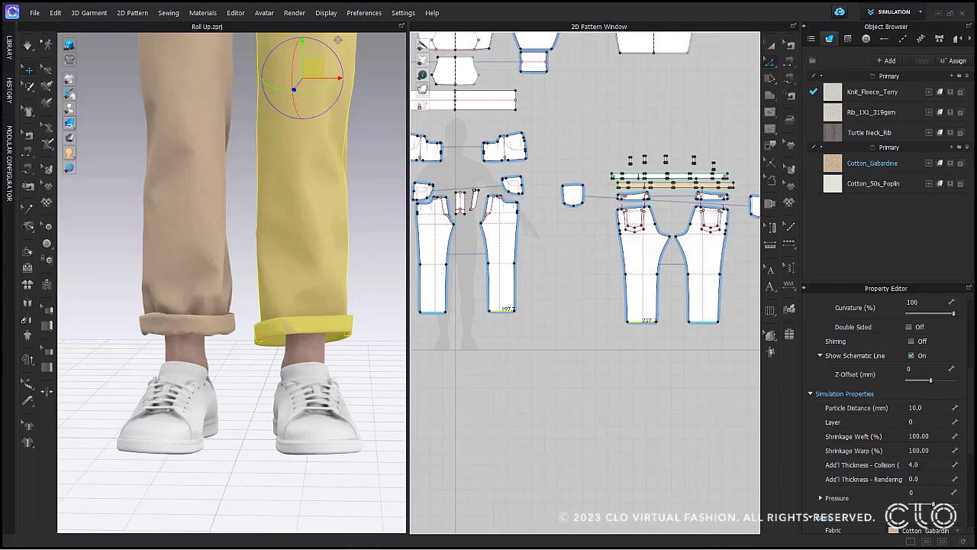
Simulate the garment to settle the left leg's cuff, stop, and view the full outfit from the front
{"action": "left_click", "coordinate": [28, 46]}
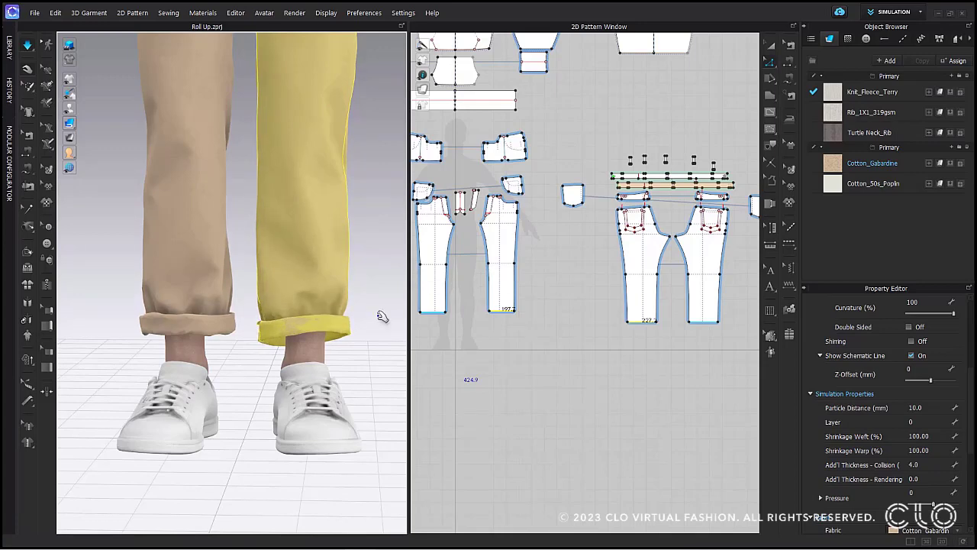
{"action": "key", "text": "space"}
{"action": "left_click", "coordinate": [379, 317]}
{"action": "key", "text": "2"}
{"action": "middle_click_drag", "start_coordinate": [292, 462], "coordinate": [309, 410]}
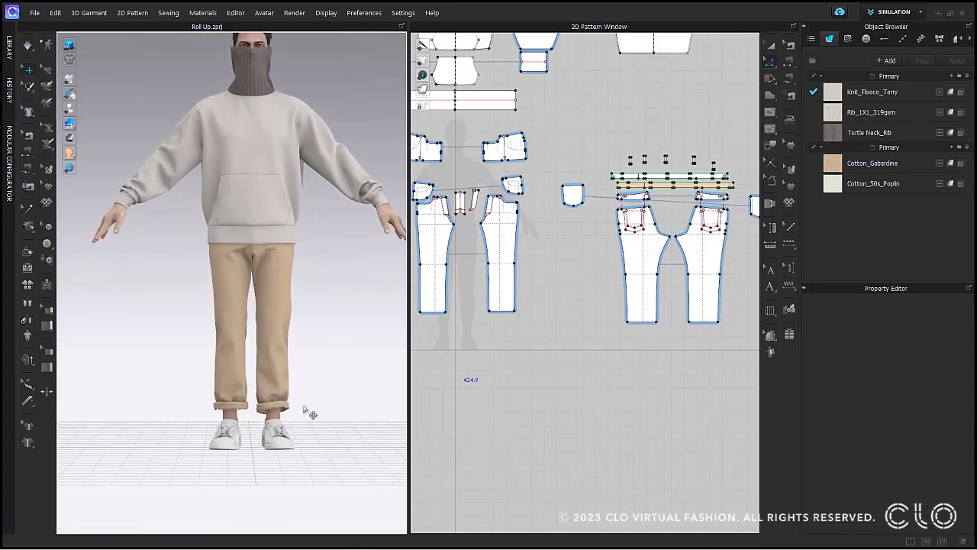
{"action": "key", "text": "space"}
{"action": "key", "text": "space"}
Select the four front and back trouser leg patterns and set their Add'l Thickness - Collision to 2.5 mm
{"action": "left_click", "coordinate": [771, 46]}
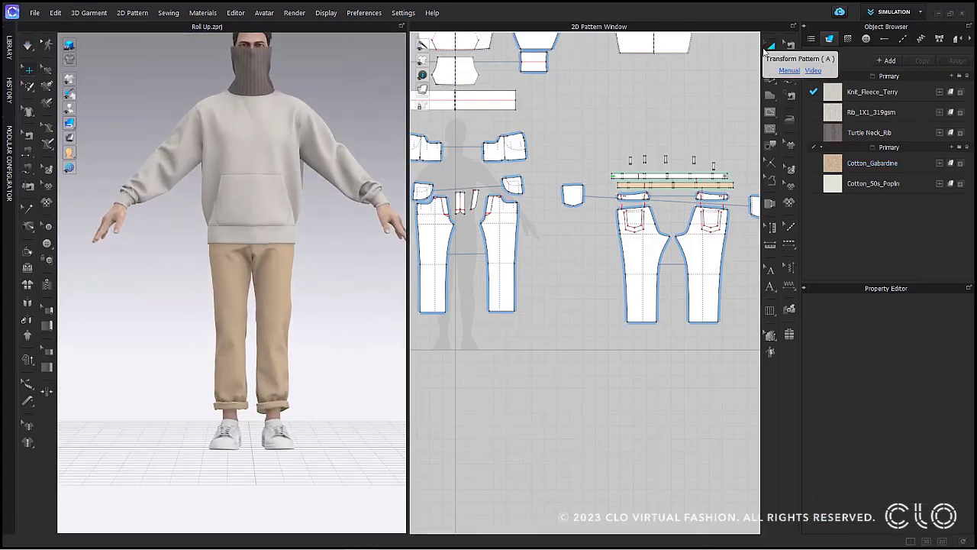
{"action": "left_click", "coordinate": [437, 256]}
{"action": "left_click", "coordinate": [496, 243], "text": "shift"}
{"action": "left_click", "coordinate": [643, 251], "text": "shift"}
{"action": "left_click", "coordinate": [711, 252], "text": "shift"}
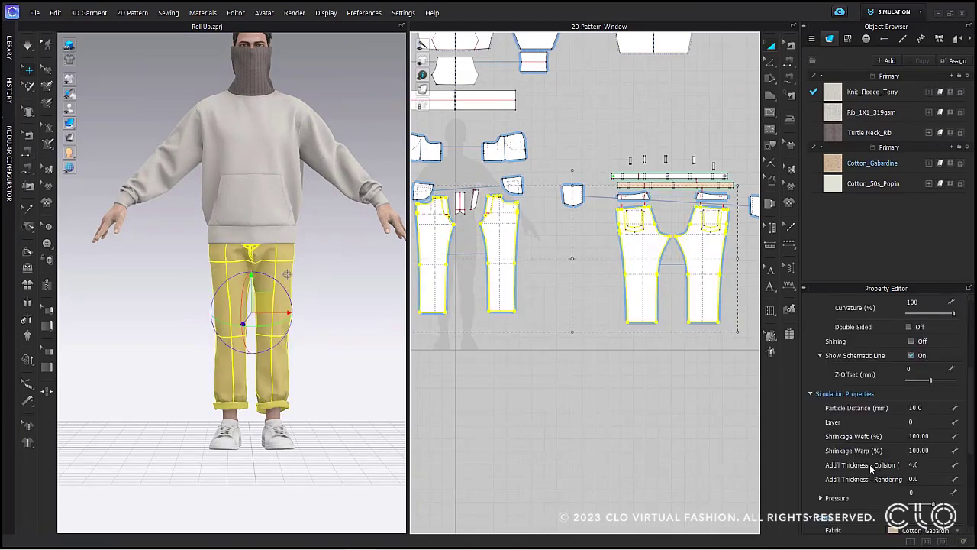
{"action": "double_click", "coordinate": [913, 464]}
{"action": "type", "text": "2.5"}
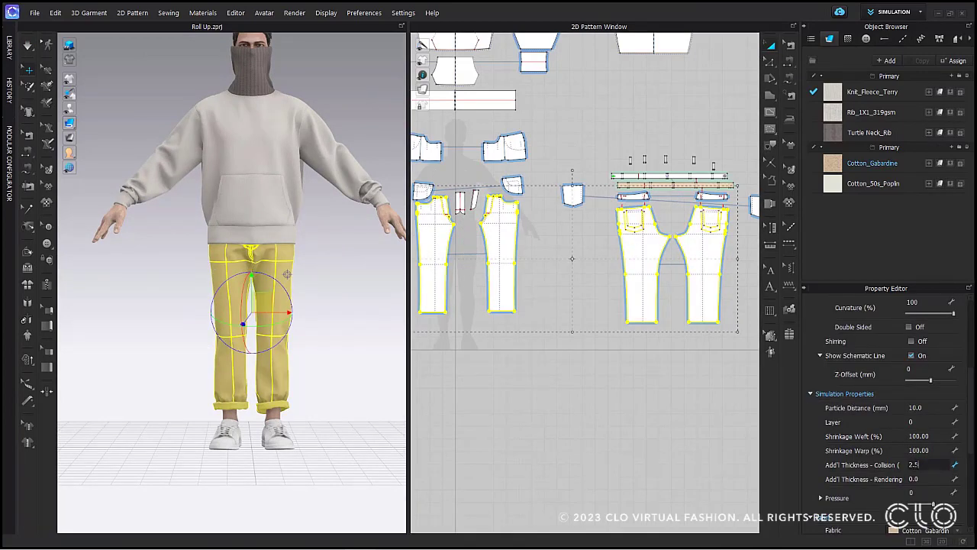
{"action": "key", "text": "Return"}
{"action": "left_click", "coordinate": [572, 402]}
During simulation, pull the inner edge of the left leg's rolled cuff to adjust its drape, and return to the front view
{"action": "scroll", "coordinate": [276, 353], "scroll_direction": "up", "scroll_amount": 5}
{"action": "scroll", "coordinate": [276, 353], "scroll_direction": "up", "scroll_amount": 5}
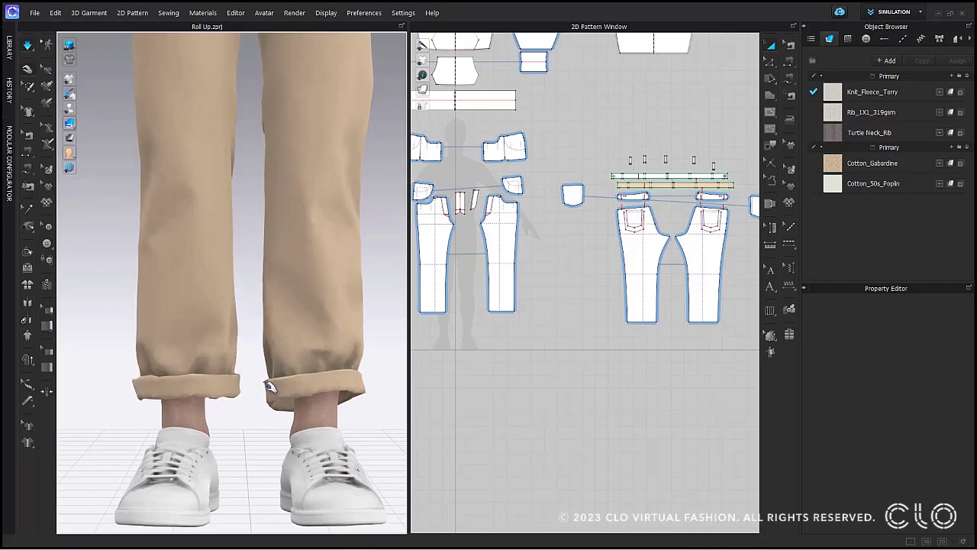
{"action": "left_click", "coordinate": [264, 387]}
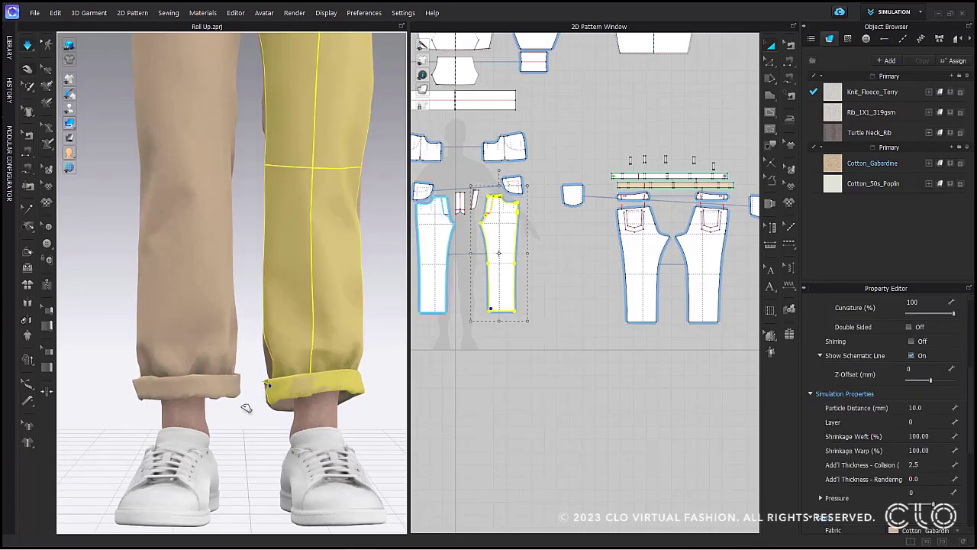
{"action": "left_click", "coordinate": [252, 413]}
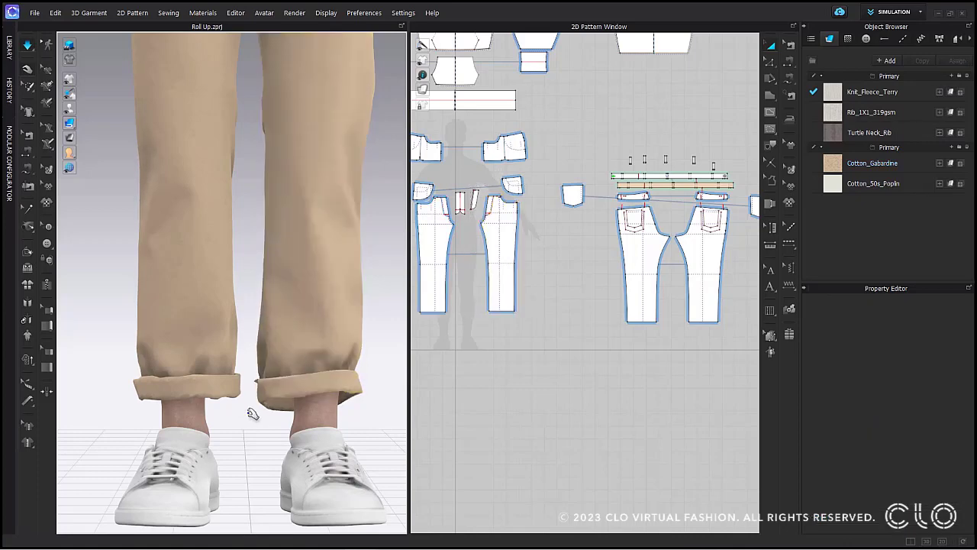
{"action": "right_click_drag", "start_coordinate": [252, 414], "coordinate": [210, 415]}
{"action": "key", "text": "2"}
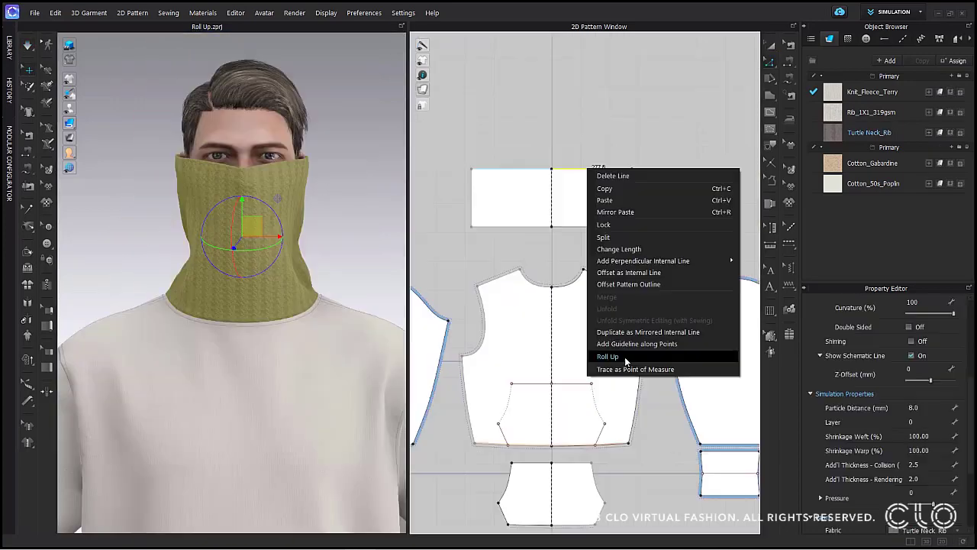
Roll up the turtleneck's top edge once at a 90 mm distance and simulate the garment
{"action": "left_click", "coordinate": [624, 357]}
{"action": "double_click", "coordinate": [515, 259]}
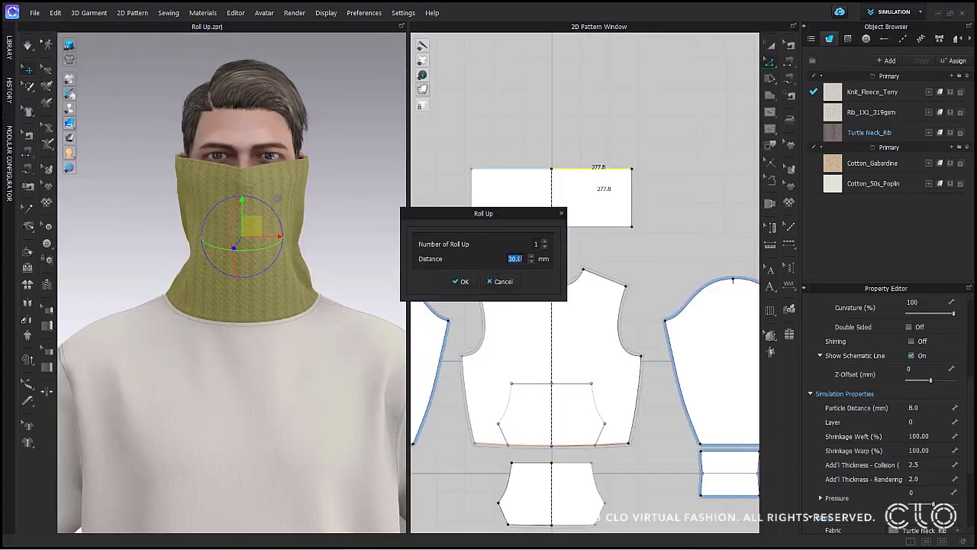
{"action": "type", "text": "90"}
{"action": "left_click", "coordinate": [461, 281]}
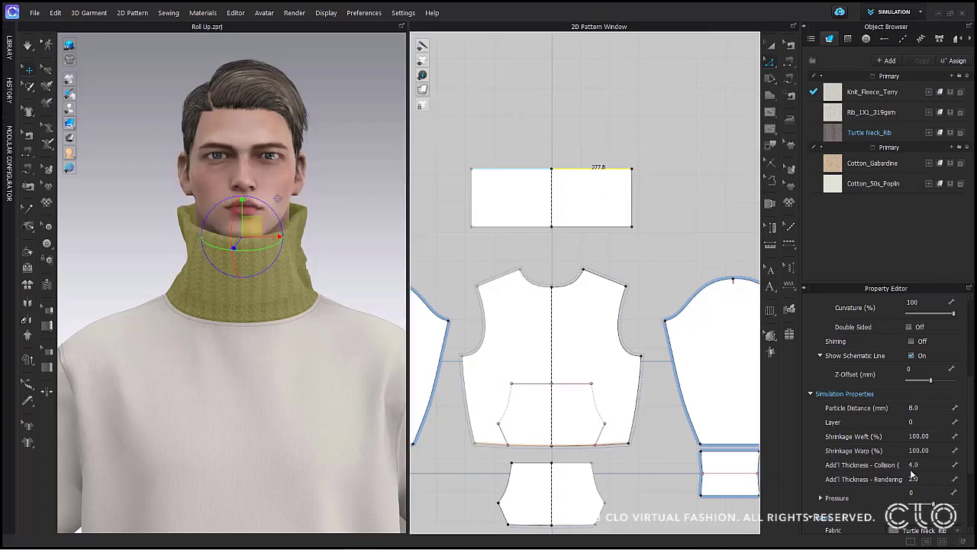
{"action": "key", "text": "space"}
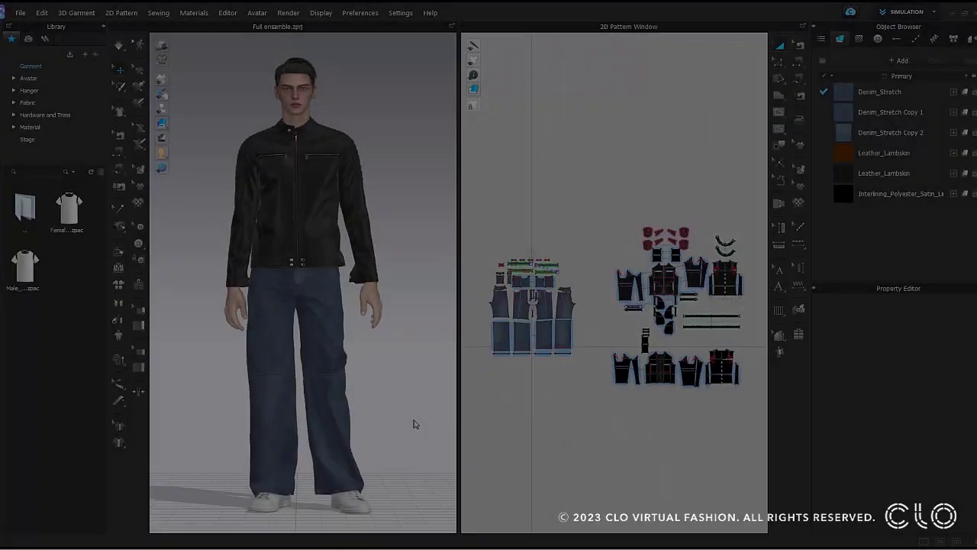
{"action": "scroll", "coordinate": [319, 169], "scroll_direction": "up", "scroll_amount": 4}
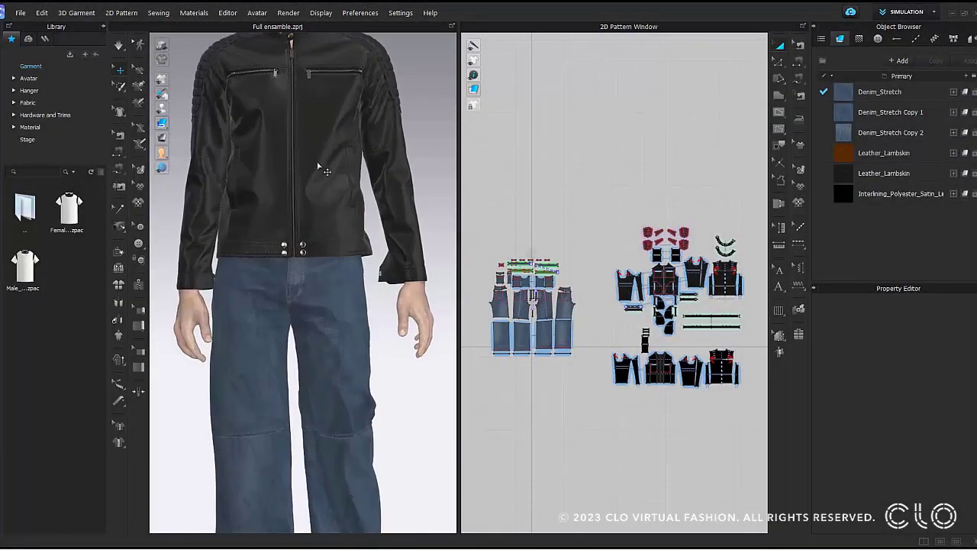
Select the jacket's front center zipper and set its teeth type to OBJ
{"action": "middle_click_drag", "start_coordinate": [317, 166], "coordinate": [303, 371]}
{"action": "scroll", "coordinate": [283, 321], "scroll_direction": "up", "scroll_amount": 8}
{"action": "scroll", "coordinate": [332, 312], "scroll_direction": "up", "scroll_amount": 10}
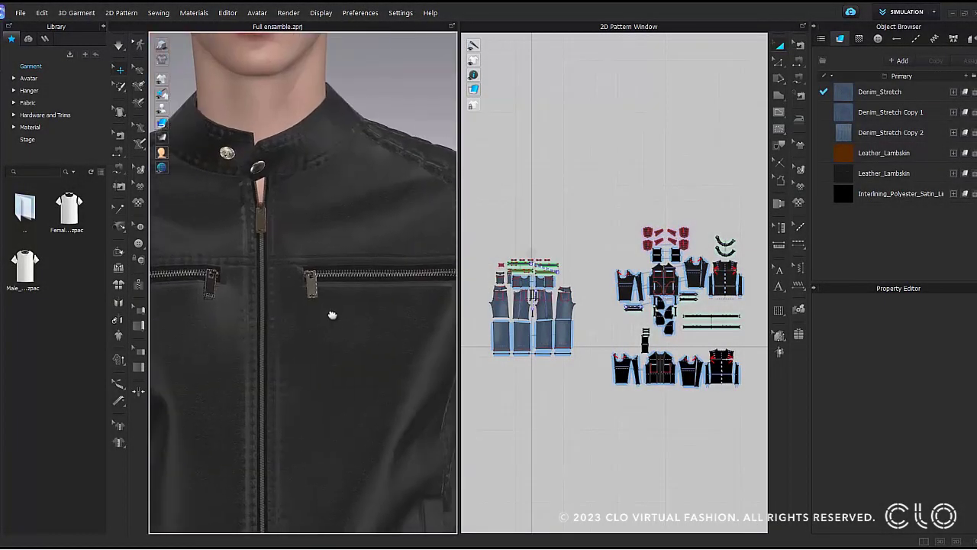
{"action": "mouse_move", "coordinate": [359, 303]}
{"action": "right_mouse_down"}
{"action": "mouse_move", "coordinate": [329, 302]}
{"action": "mouse_move", "coordinate": [323, 361]}
{"action": "right_mouse_up"}
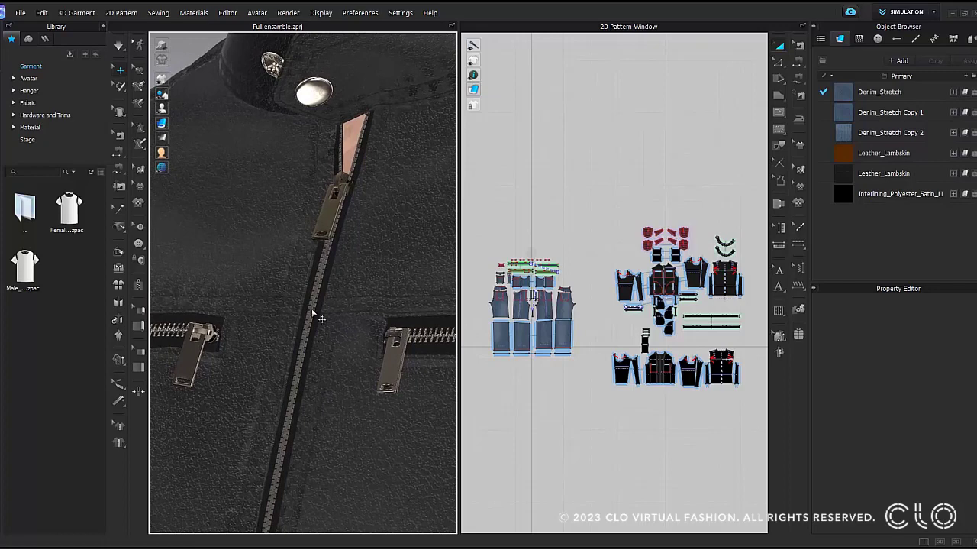
{"action": "left_click", "coordinate": [312, 311]}
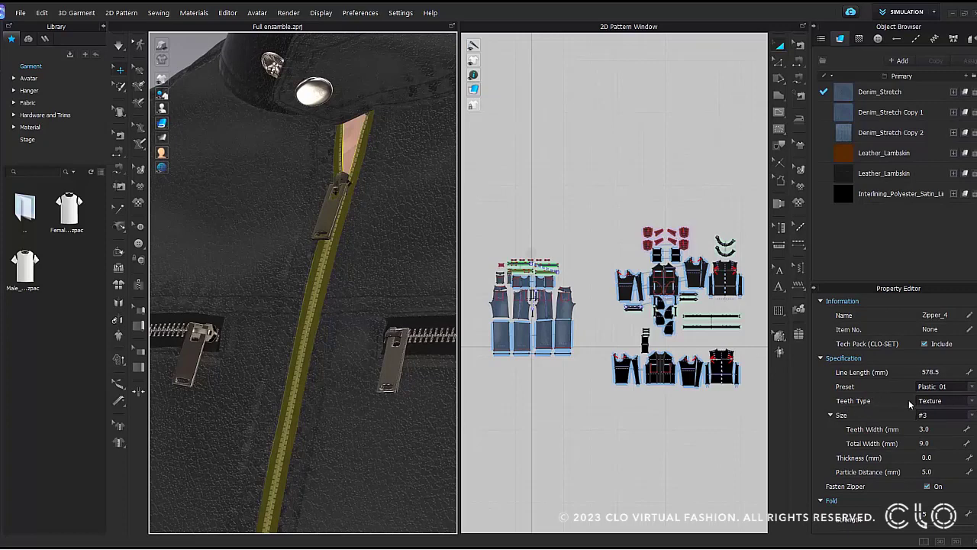
{"action": "left_click", "coordinate": [929, 402]}
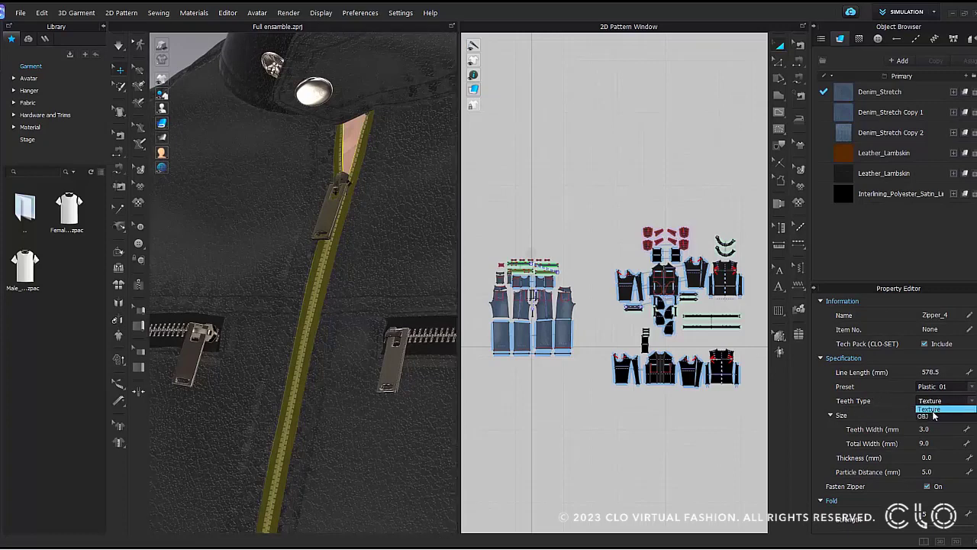
{"action": "left_click", "coordinate": [931, 416]}
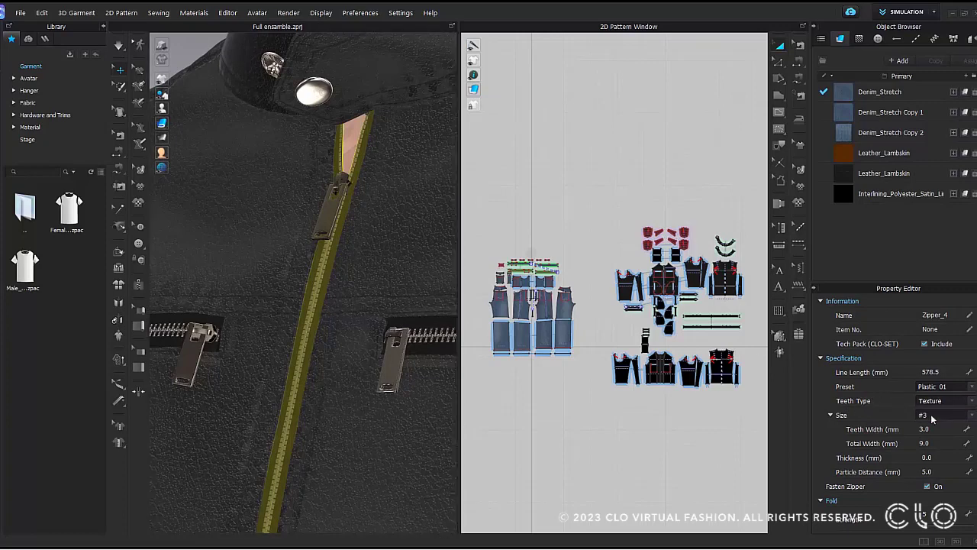
Slide the center zipper's slider down to chest pocket level and briefly simulate so the zipper opens
{"action": "left_click", "coordinate": [343, 189]}
{"action": "left_click_drag", "start_coordinate": [294, 360], "coordinate": [291, 382]}
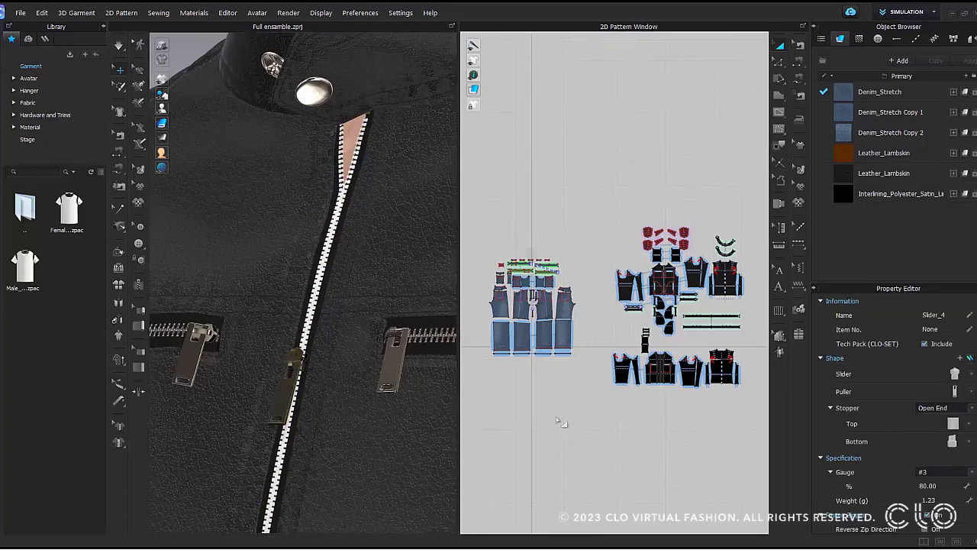
{"action": "left_click", "coordinate": [557, 419]}
{"action": "key", "text": "space"}
{"action": "key", "text": "space"}
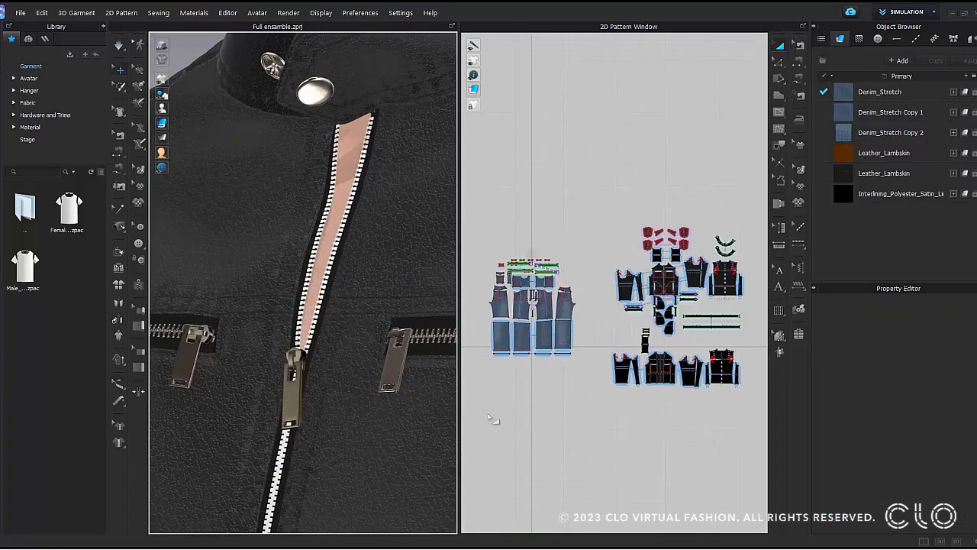
Select the center zipper's tape and change the zipper preset to Metal
{"action": "right_click_drag", "start_coordinate": [323, 374], "coordinate": [343, 406]}
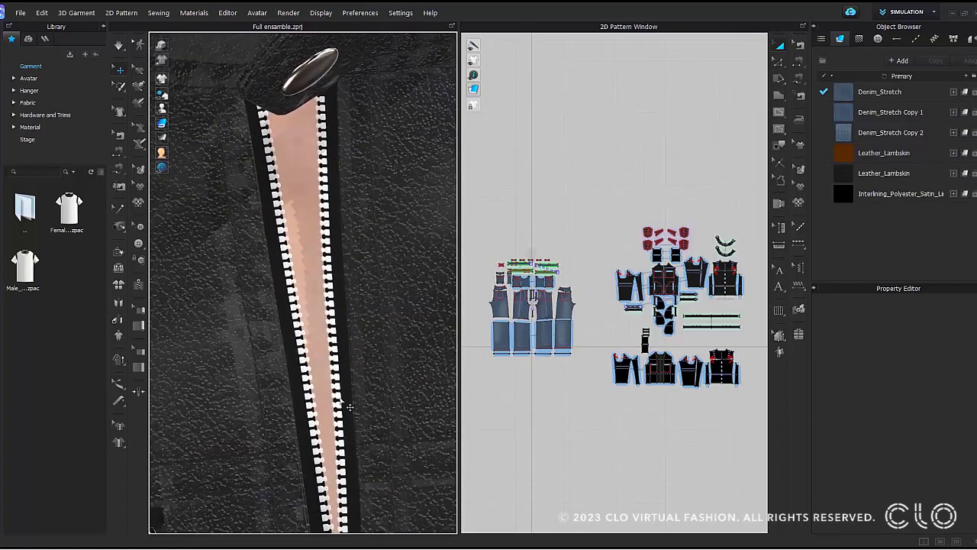
{"action": "left_click", "coordinate": [349, 407]}
{"action": "left_click", "coordinate": [948, 402]}
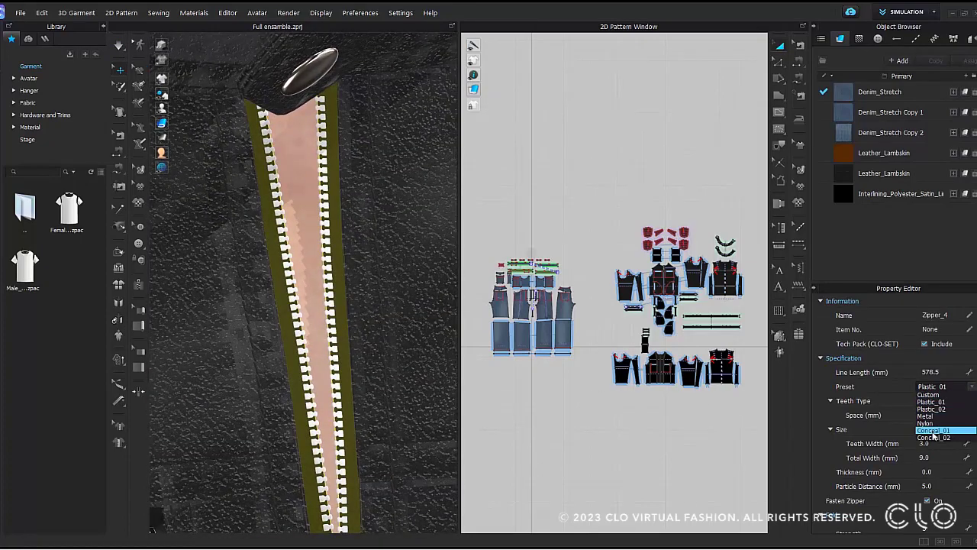
{"action": "left_click", "coordinate": [936, 423]}
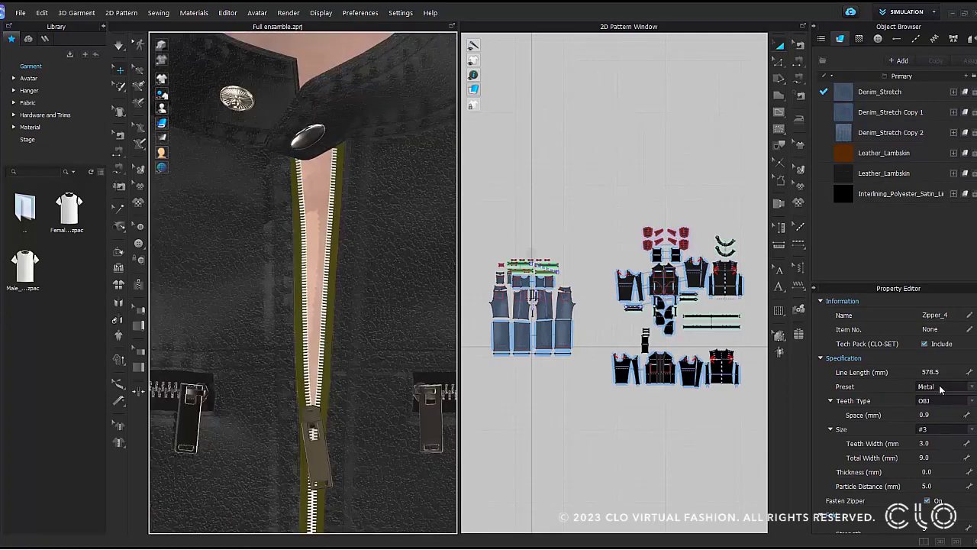
Set the zipper teeth's material type to Metal and pick a new teeth color with the eyedropper
{"action": "scroll", "coordinate": [942, 391], "scroll_direction": "down", "scroll_amount": 5}
{"action": "left_click", "coordinate": [940, 488]}
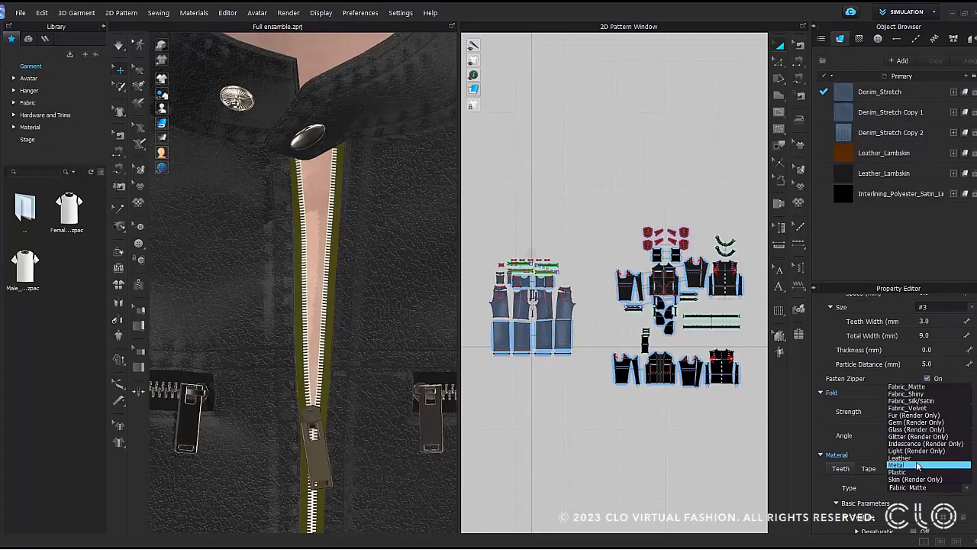
{"action": "left_click", "coordinate": [916, 458]}
{"action": "scroll", "coordinate": [911, 504], "scroll_direction": "down", "scroll_amount": 2}
{"action": "scroll", "coordinate": [911, 504], "scroll_direction": "down", "scroll_amount": 5}
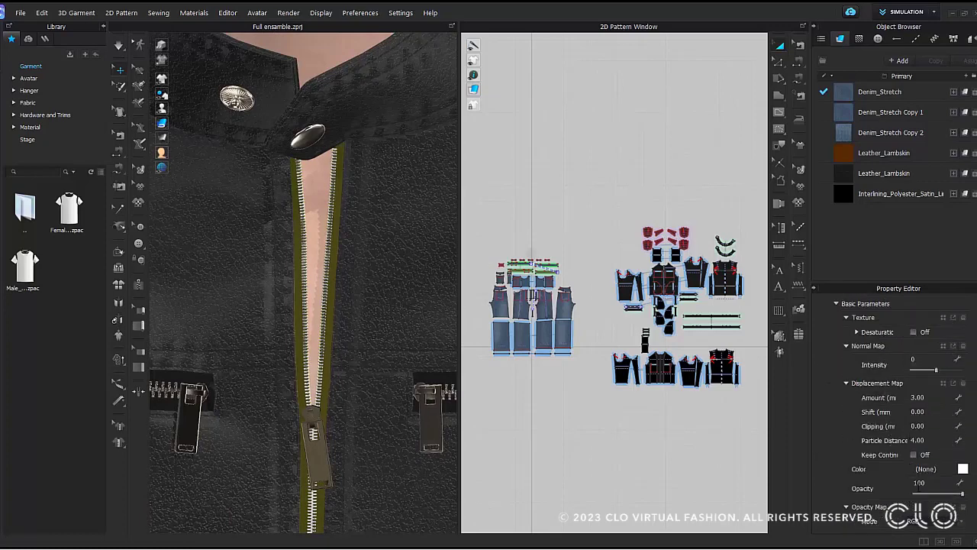
{"action": "left_click", "coordinate": [963, 468]}
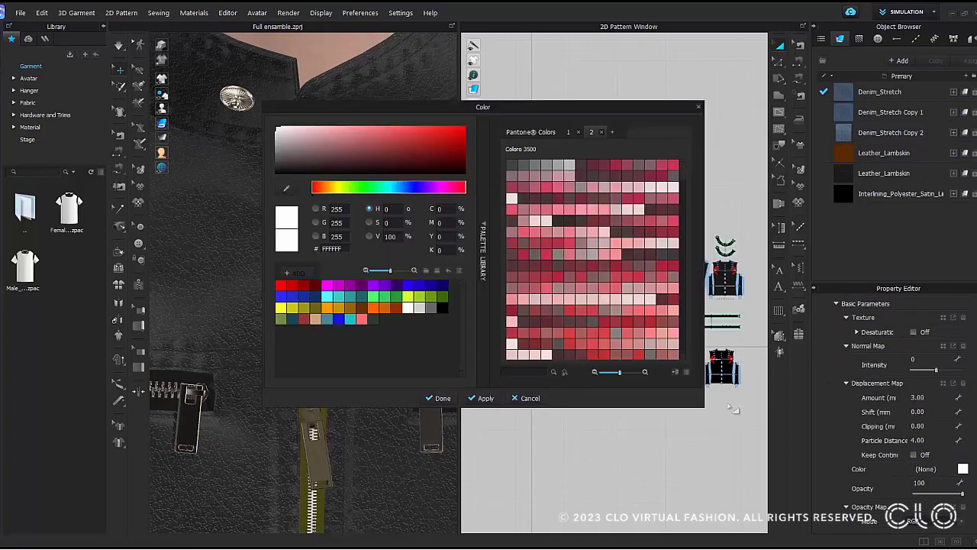
{"action": "left_click", "coordinate": [287, 188]}
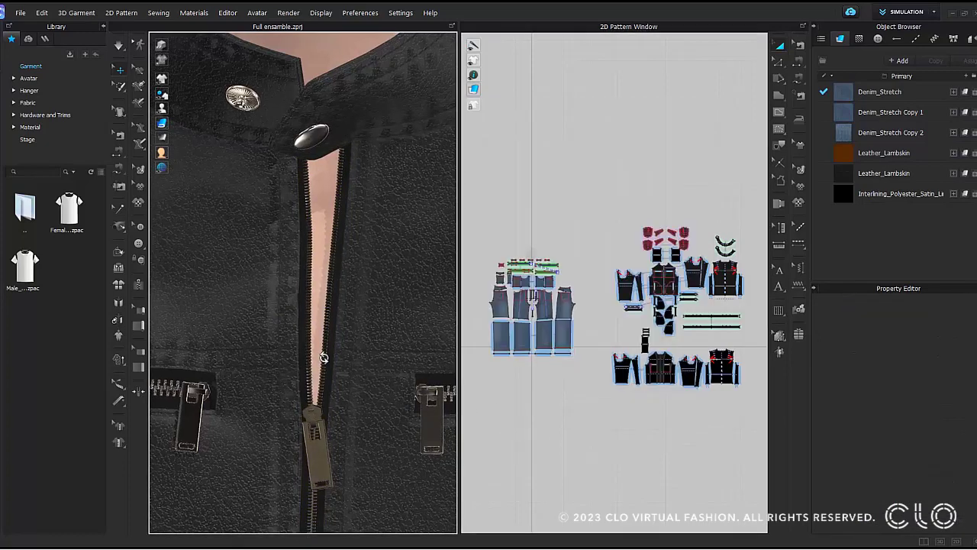
Run an interactive render of the partly opened zipper from an angled close-up, and close the render view
{"action": "right_click_drag", "start_coordinate": [324, 357], "coordinate": [293, 343]}
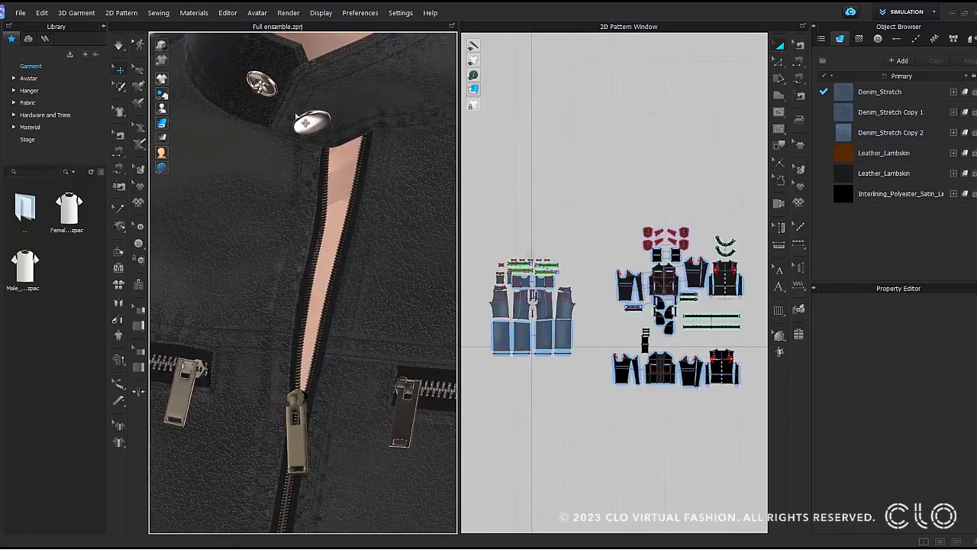
{"action": "left_click", "coordinate": [289, 14]}
{"action": "left_click", "coordinate": [287, 25]}
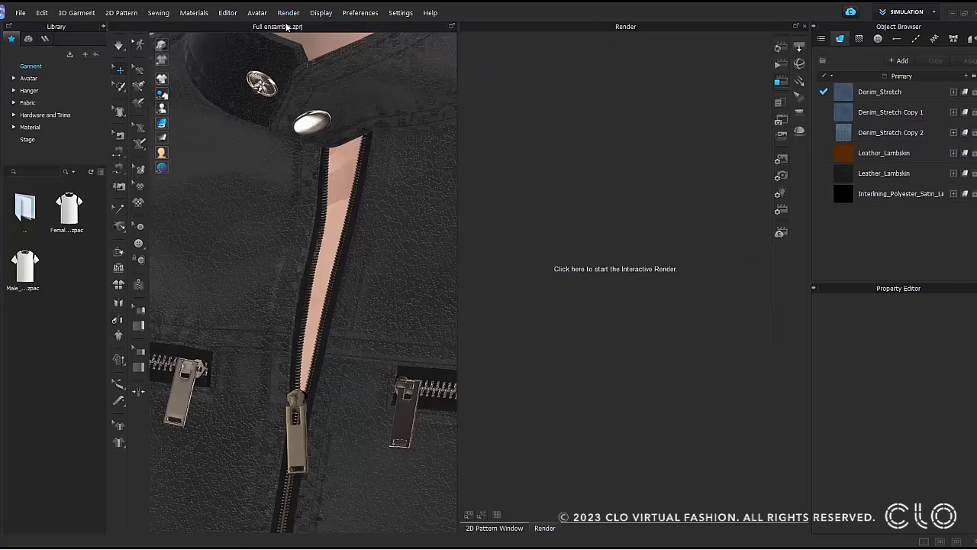
{"action": "left_click", "coordinate": [778, 48]}
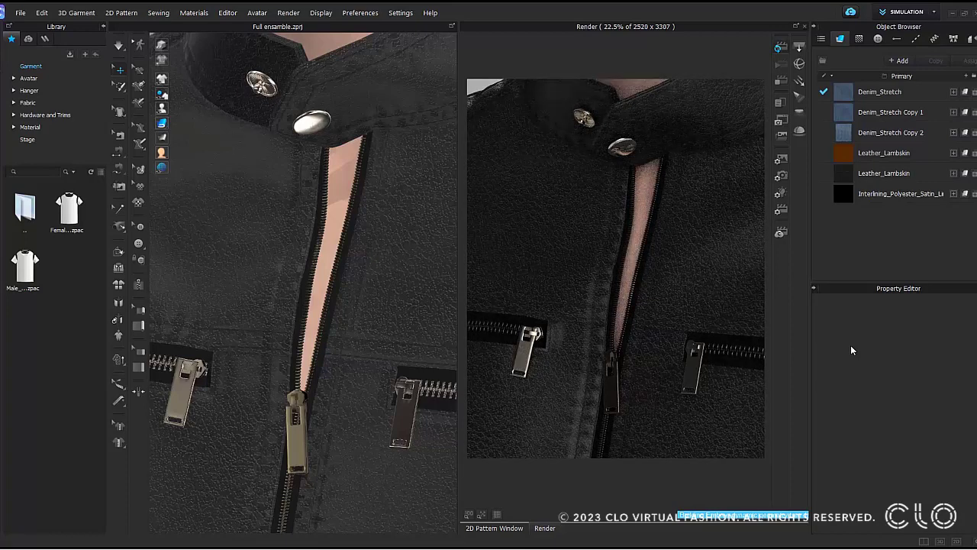
{"action": "left_click", "coordinate": [807, 27]}
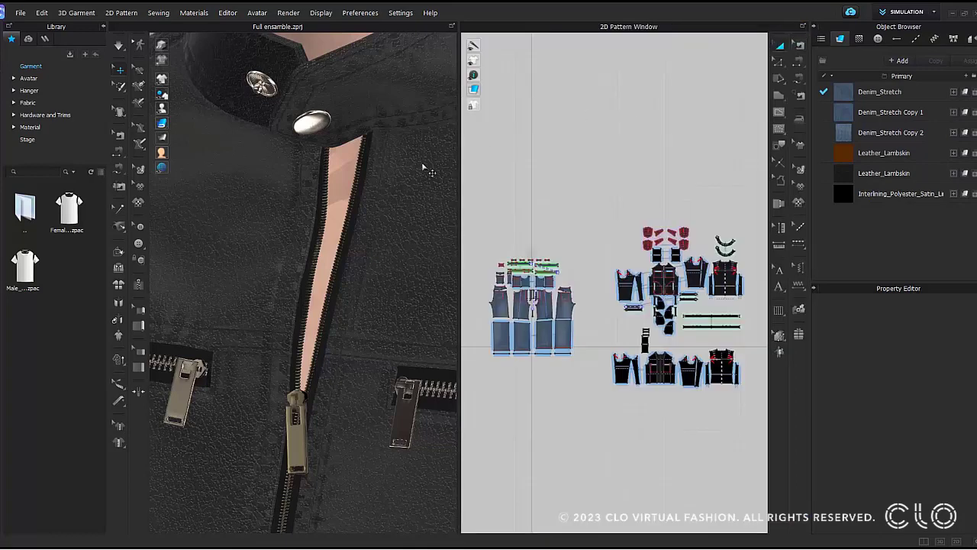
Use the Trace tool to Cut & Sew the jacket's front chest yoke pattern along its horizontal baseline
{"action": "scroll", "coordinate": [344, 237], "scroll_direction": "down", "scroll_amount": 4}
{"action": "middle_click_drag", "start_coordinate": [343, 236], "coordinate": [216, 226]}
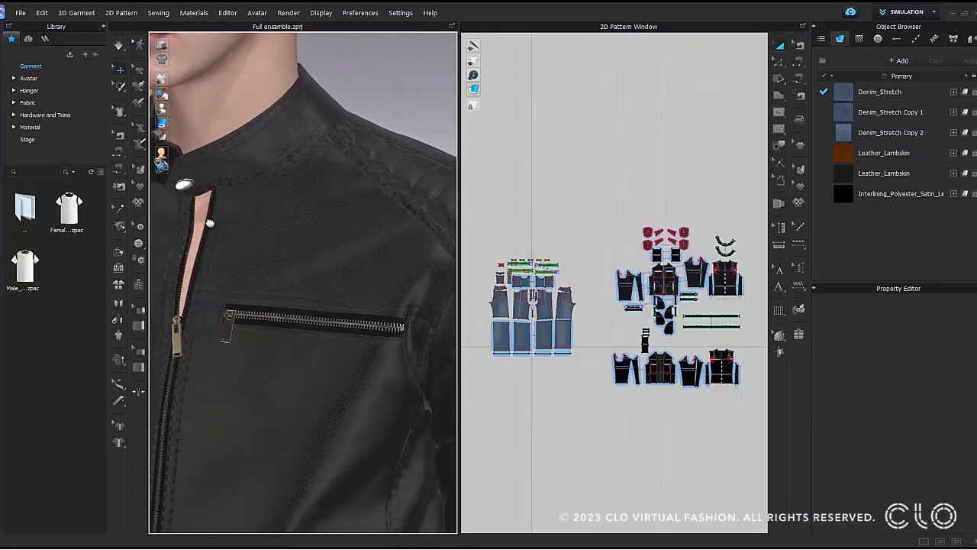
{"action": "left_click", "coordinate": [290, 257]}
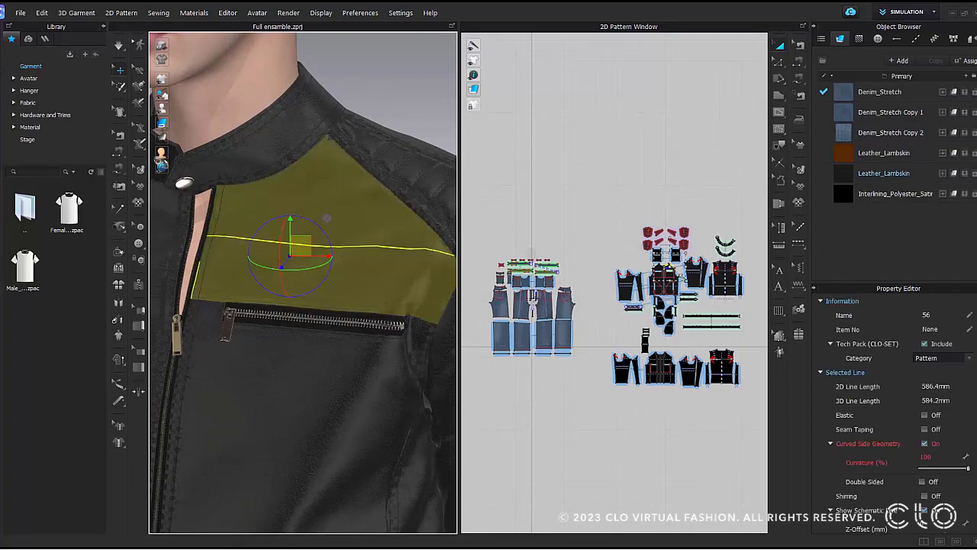
{"action": "scroll", "coordinate": [683, 278], "scroll_direction": "up", "scroll_amount": 8}
{"action": "scroll", "coordinate": [569, 207], "scroll_direction": "up", "scroll_amount": 5}
{"action": "scroll", "coordinate": [570, 207], "scroll_direction": "up", "scroll_amount": 2}
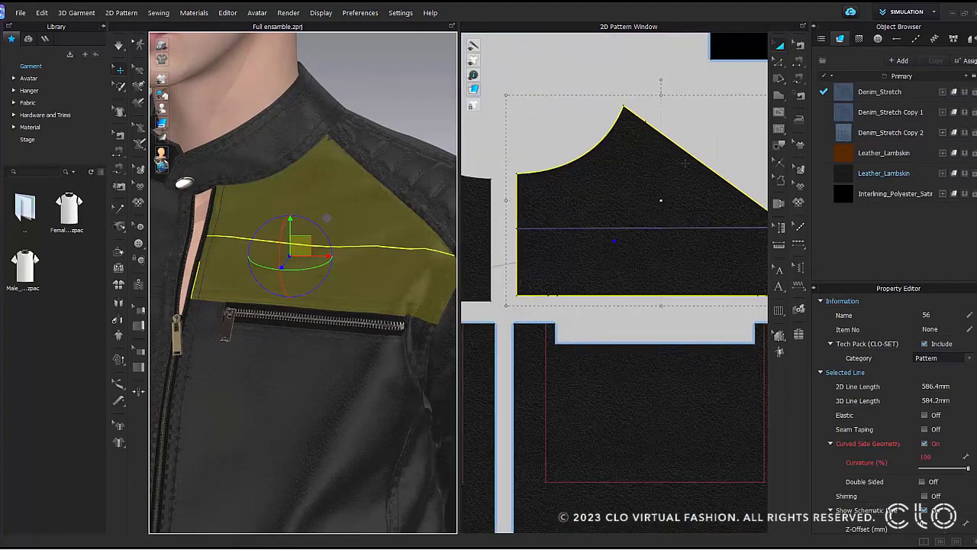
{"action": "scroll", "coordinate": [689, 156], "scroll_direction": "up", "scroll_amount": 2}
{"action": "left_click", "coordinate": [710, 143]}
{"action": "left_click", "coordinate": [779, 144]}
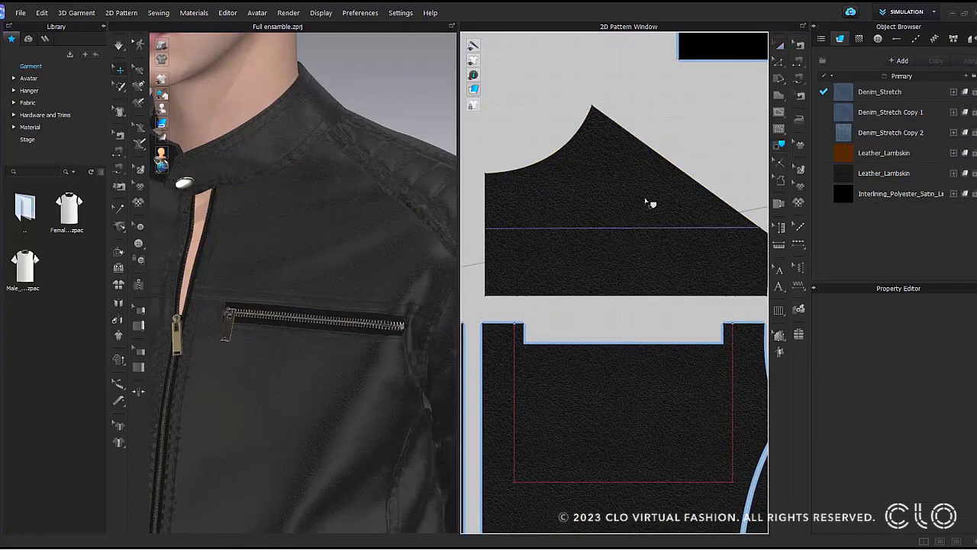
{"action": "left_click", "coordinate": [602, 228]}
{"action": "right_click", "coordinate": [601, 232]}
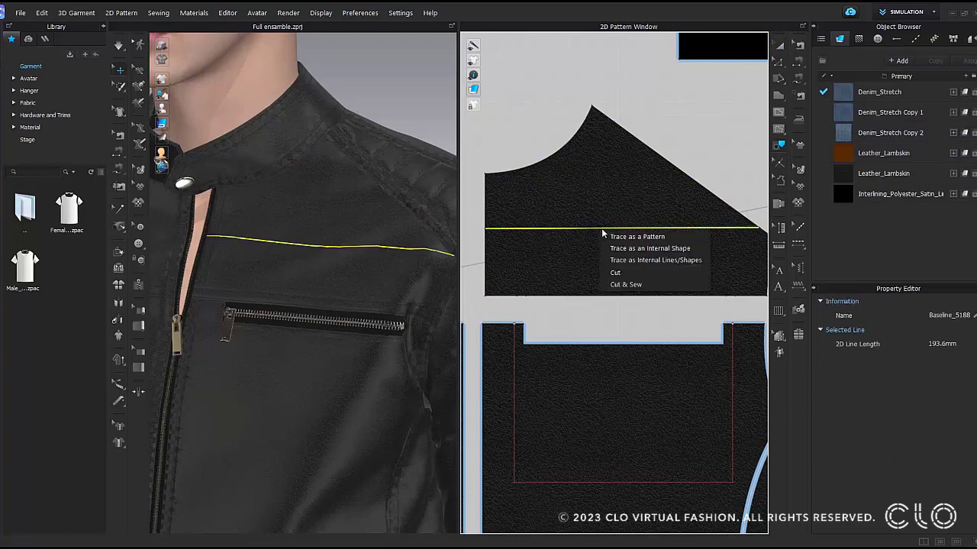
{"action": "left_click", "coordinate": [618, 286]}
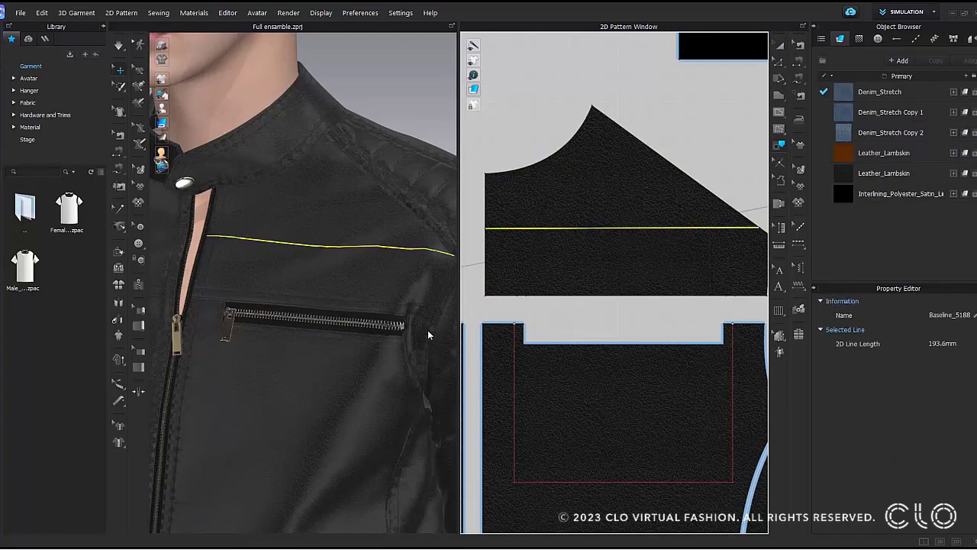
{"action": "key", "text": "2"}
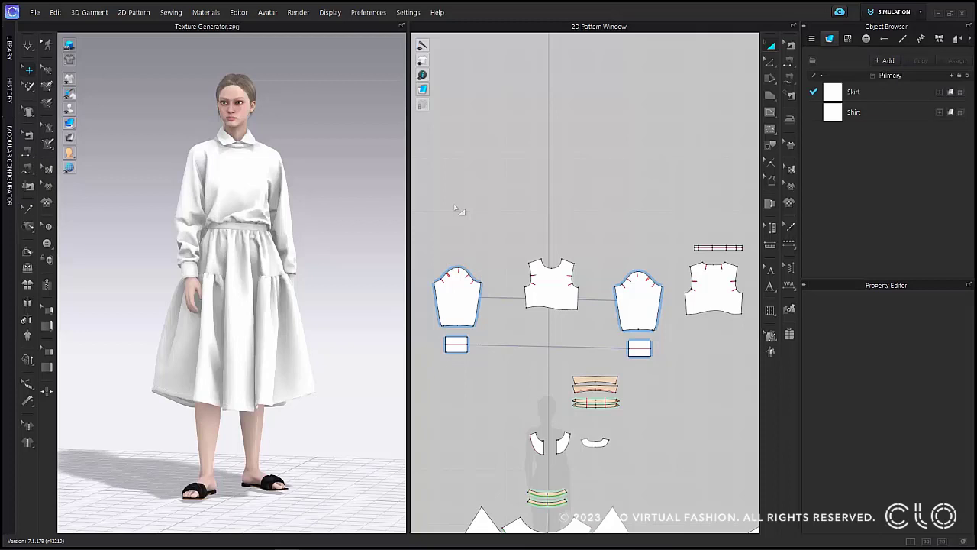
Add a new fabric to the Texture Generator project and name it Sweatshirt
{"action": "left_click", "coordinate": [886, 61]}
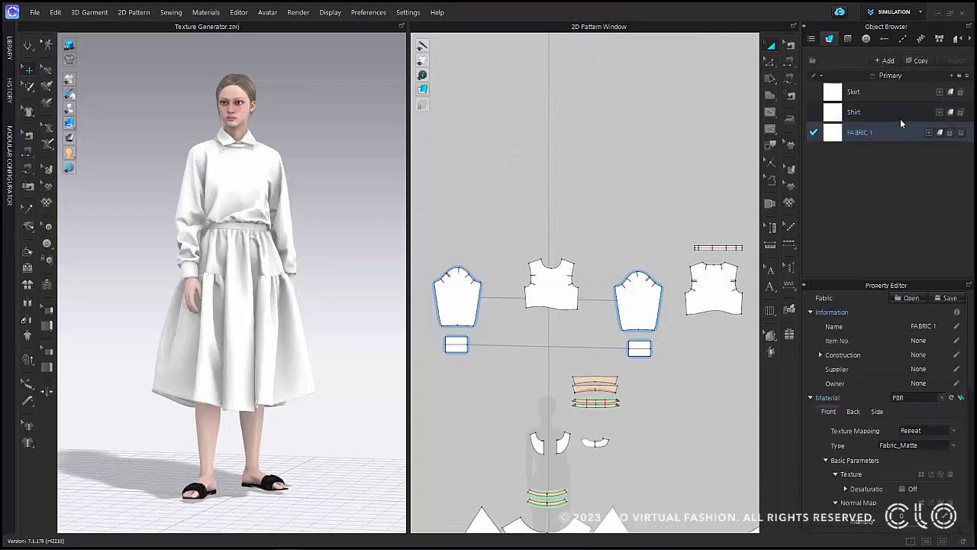
{"action": "double_click", "coordinate": [861, 132]}
{"action": "type", "text": "Sweatshirt"}
{"action": "key", "text": "Return"}
Open the Texture Generator for the Sweatshirt fabric and load Stripe_COL from the Stripe Texture folder
{"action": "left_click", "coordinate": [929, 133]}
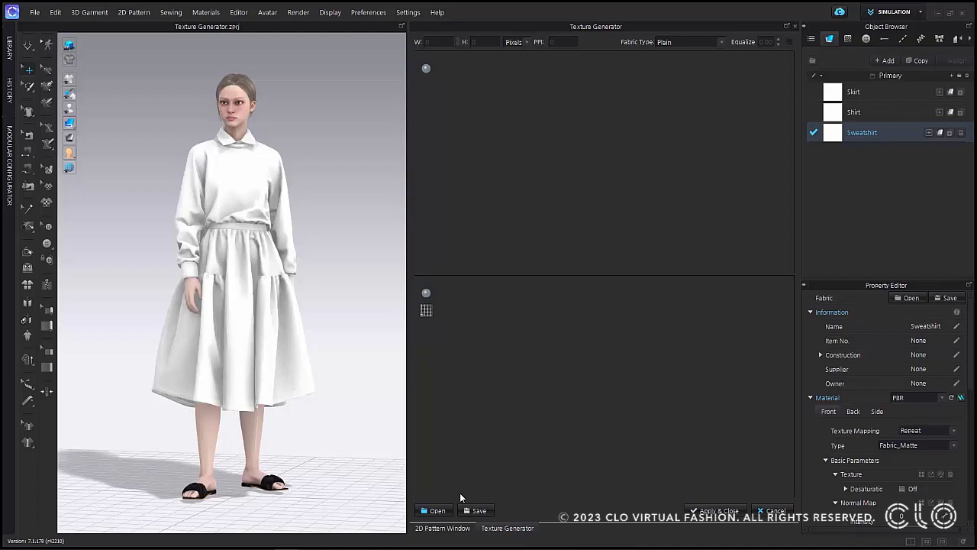
{"action": "left_click", "coordinate": [437, 511]}
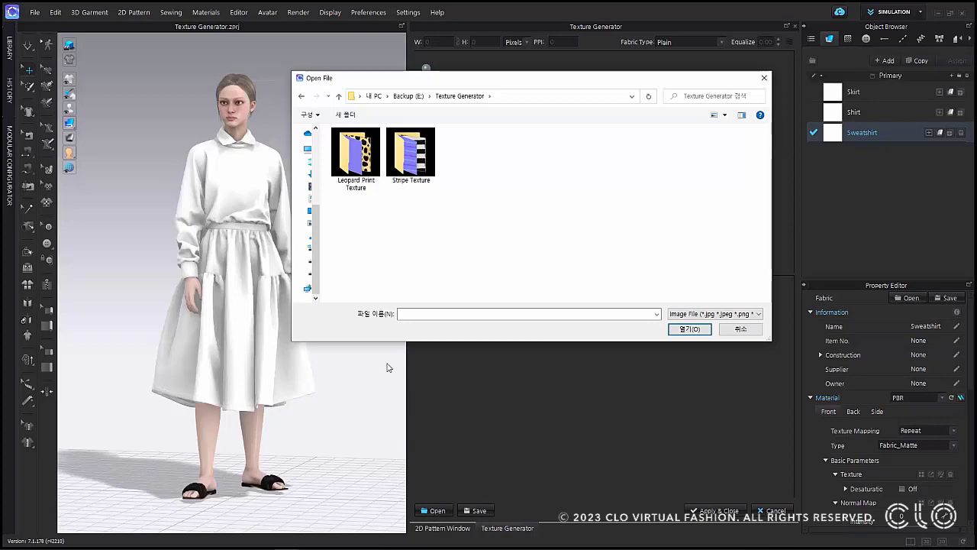
{"action": "double_click", "coordinate": [413, 171]}
{"action": "left_click", "coordinate": [370, 144]}
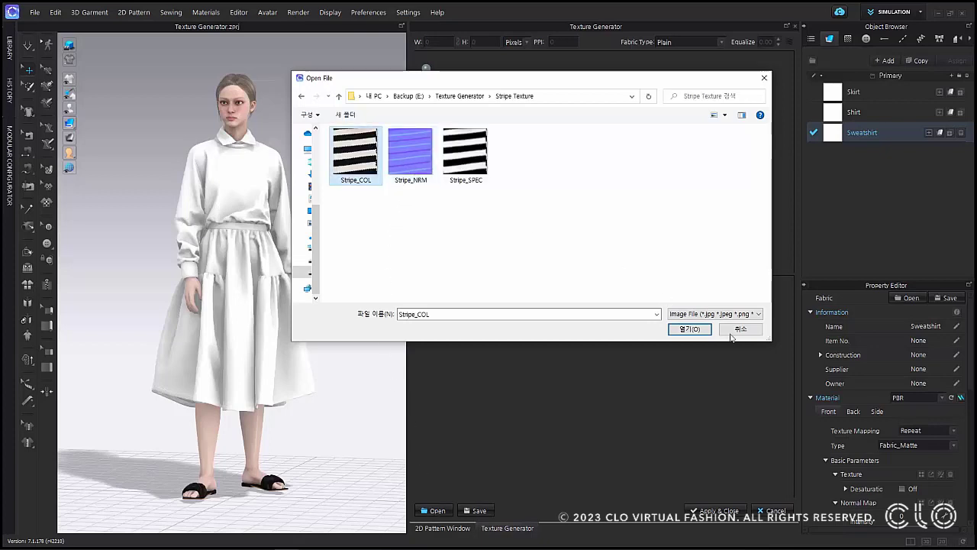
{"action": "left_click", "coordinate": [694, 329]}
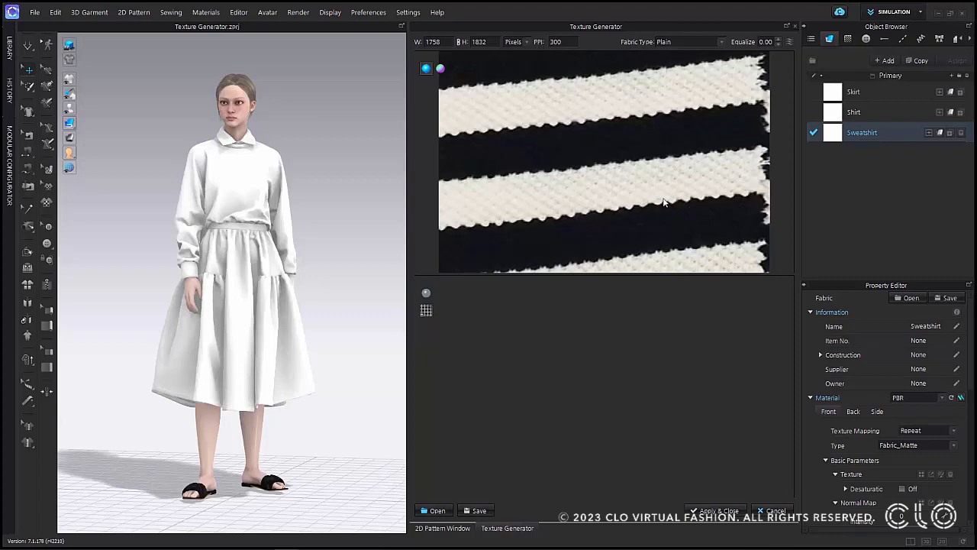
Draw a selection box on the striped image and enlarge it across several stripes to generate the repeat tile
{"action": "scroll", "coordinate": [665, 176], "scroll_direction": "down", "scroll_amount": 5}
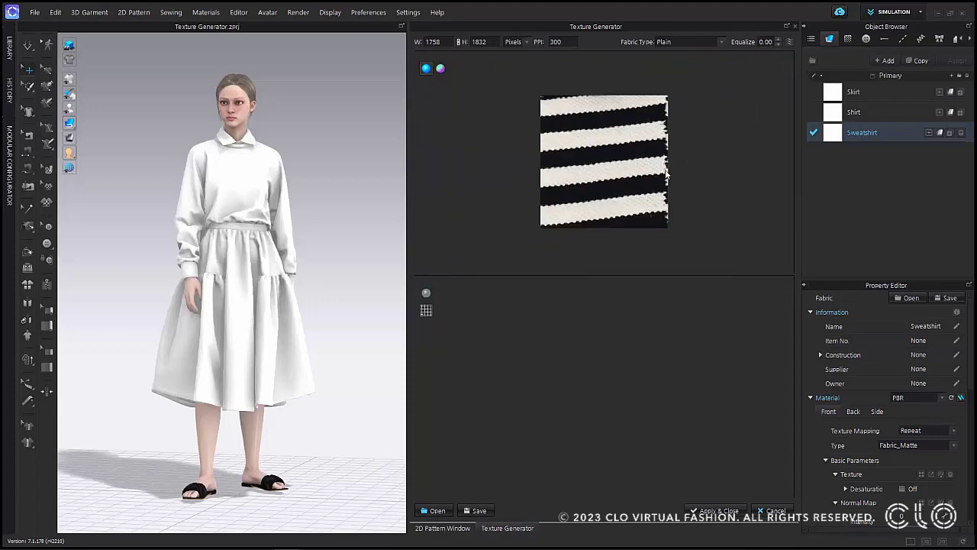
{"action": "scroll", "coordinate": [665, 174], "scroll_direction": "up", "scroll_amount": 5}
{"action": "scroll", "coordinate": [665, 174], "scroll_direction": "down", "scroll_amount": 4}
{"action": "scroll", "coordinate": [665, 175], "scroll_direction": "up", "scroll_amount": 1}
{"action": "scroll", "coordinate": [665, 175], "scroll_direction": "down", "scroll_amount": 1}
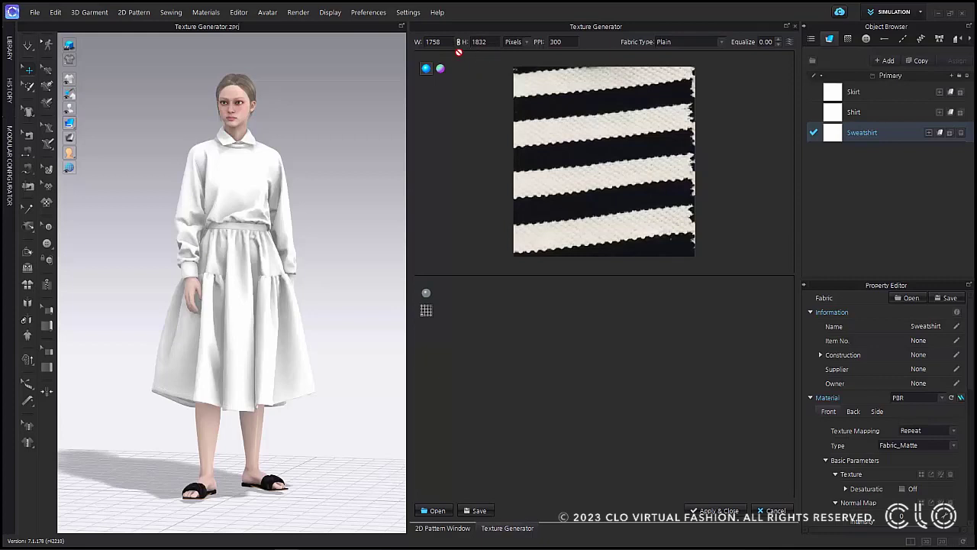
{"action": "left_click_drag", "start_coordinate": [533, 90], "coordinate": [659, 150]}
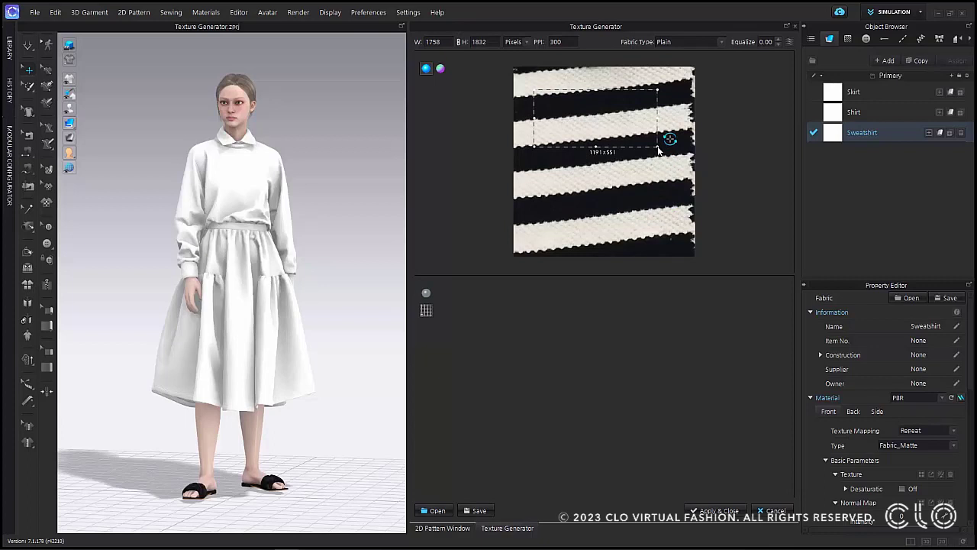
{"action": "left_click_drag", "start_coordinate": [659, 151], "coordinate": [664, 227]}
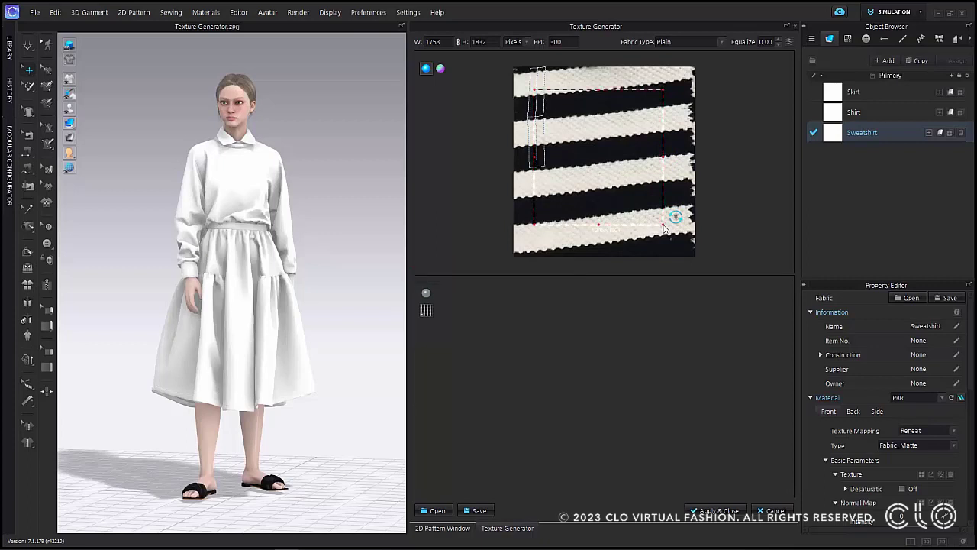
{"action": "left_click_drag", "start_coordinate": [664, 227], "coordinate": [665, 237]}
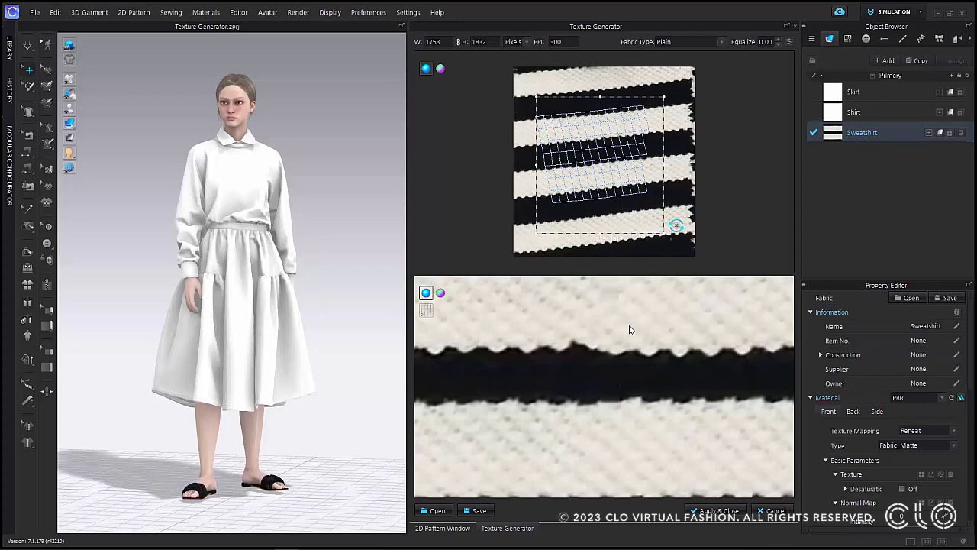
Inspect the generated stripe texture up close and display the tile grid over the repeated preview
{"action": "scroll", "coordinate": [629, 329], "scroll_direction": "up", "scroll_amount": 5}
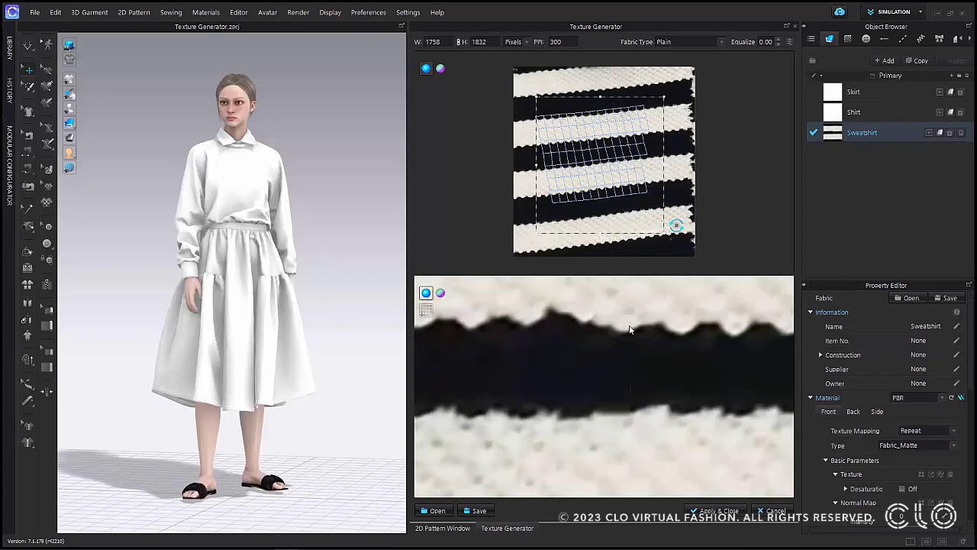
{"action": "scroll", "coordinate": [630, 330], "scroll_direction": "down", "scroll_amount": 10}
{"action": "scroll", "coordinate": [630, 330], "scroll_direction": "down", "scroll_amount": 4}
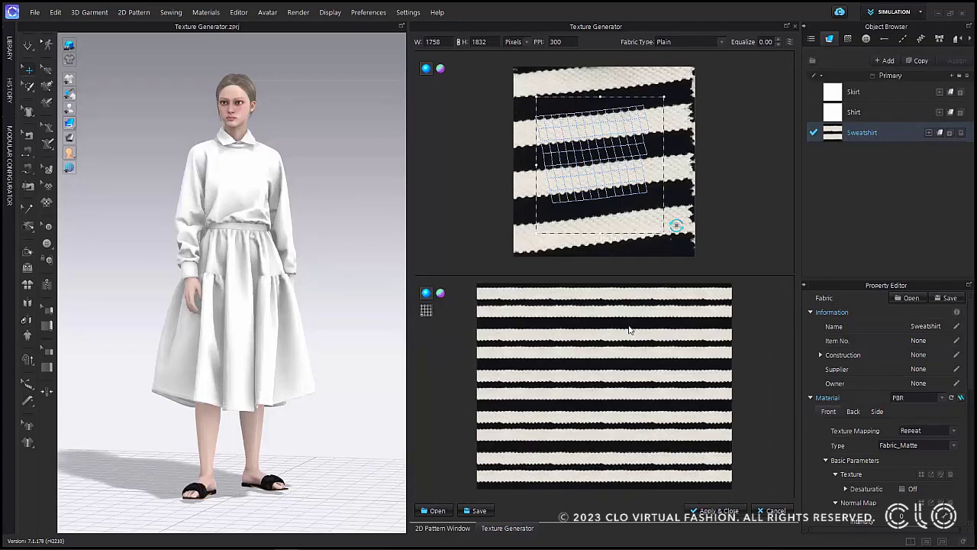
{"action": "left_click", "coordinate": [426, 310]}
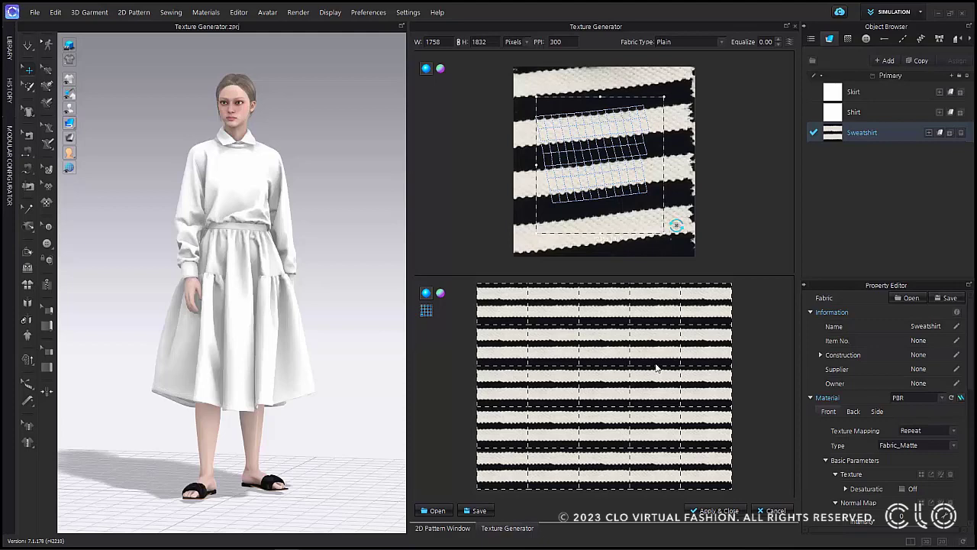
Assign the Sweatshirt fabric to the bodice, sleeve, cuff and neckband patterns and return to the Texture Generator
{"action": "left_click", "coordinate": [446, 529]}
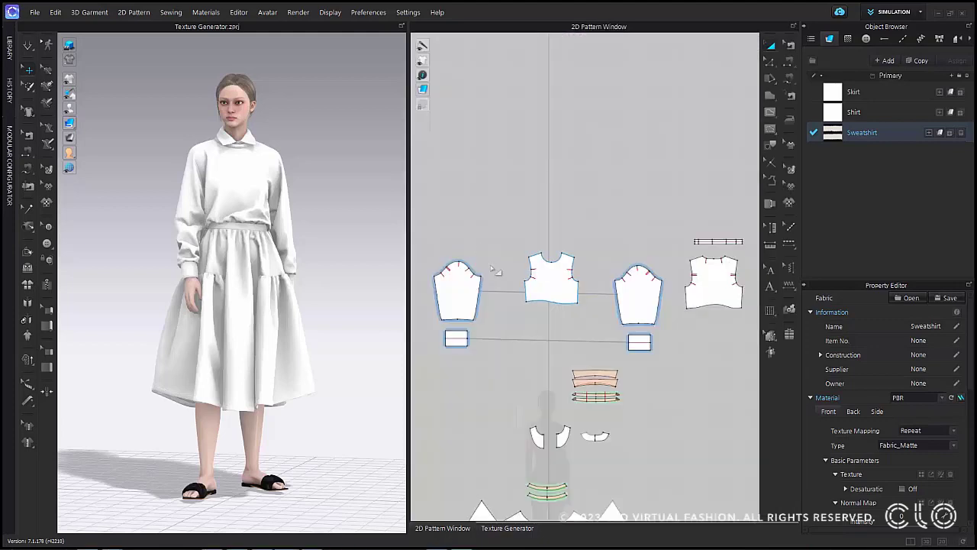
{"action": "left_click_drag", "start_coordinate": [429, 181], "coordinate": [776, 357]}
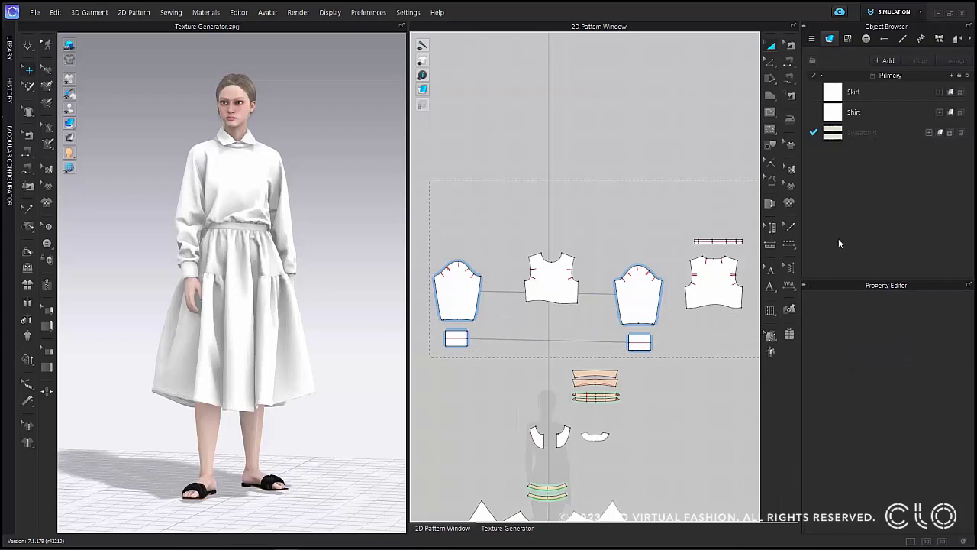
{"action": "left_click", "coordinate": [940, 135]}
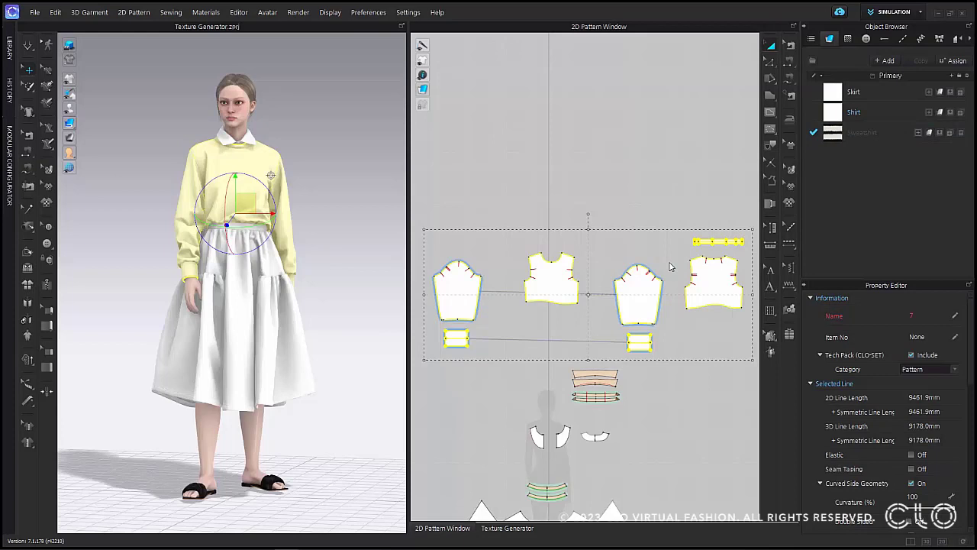
{"action": "left_click", "coordinate": [518, 532]}
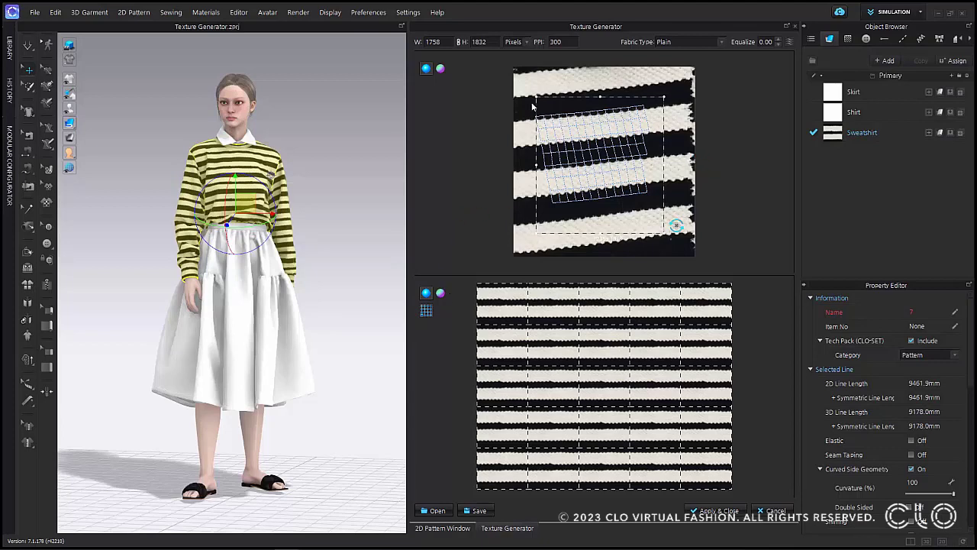
Redraw the selection area over the middle stripes of the source image at about 984 × 743 pixels
{"action": "mouse_move", "coordinate": [532, 103]}
{"action": "left_mouse_down"}
{"action": "mouse_move", "coordinate": [645, 214]}
{"action": "mouse_move", "coordinate": [633, 221]}
{"action": "left_mouse_up"}
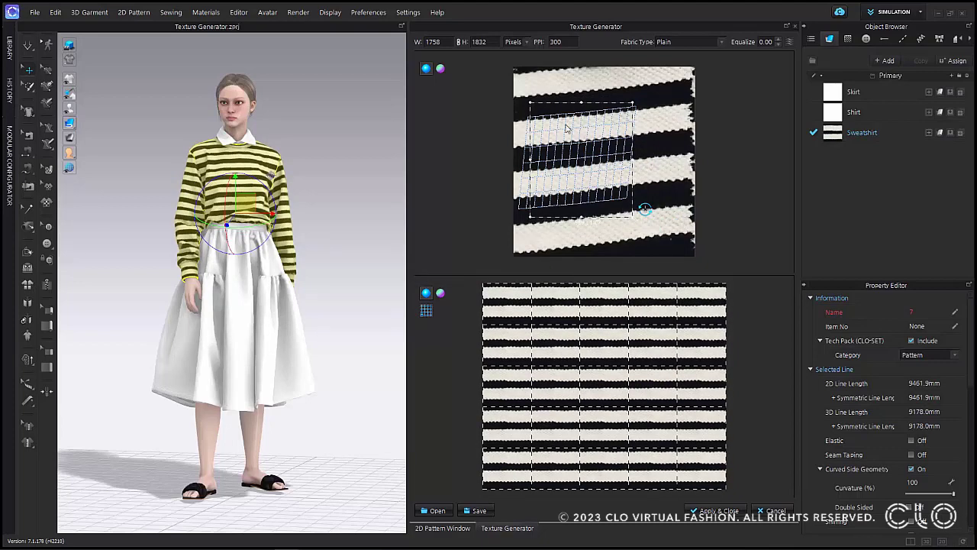
{"action": "left_click_drag", "start_coordinate": [563, 122], "coordinate": [668, 203]}
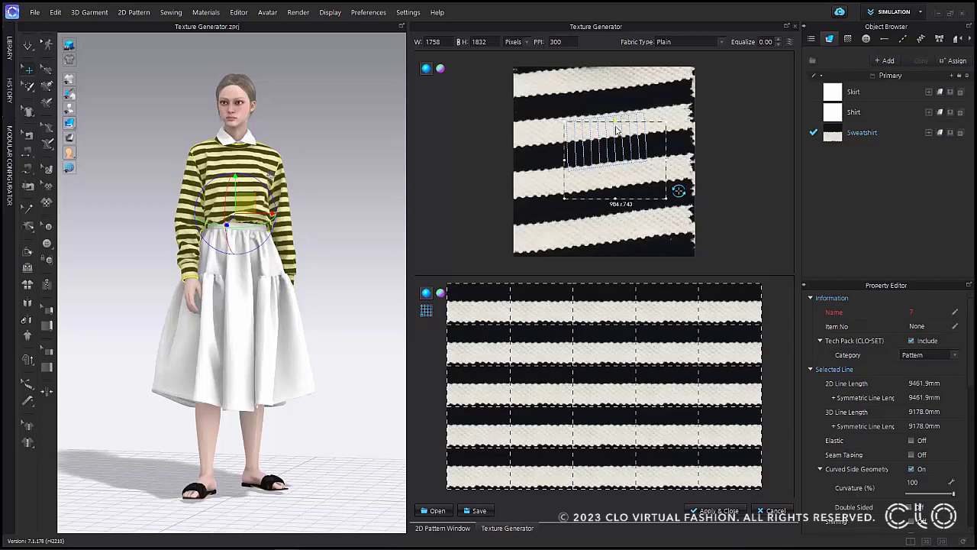
Try manually raising the selection's two upper corners, and redraw the area with automatic adjustment restored
{"action": "left_click", "coordinate": [678, 190]}
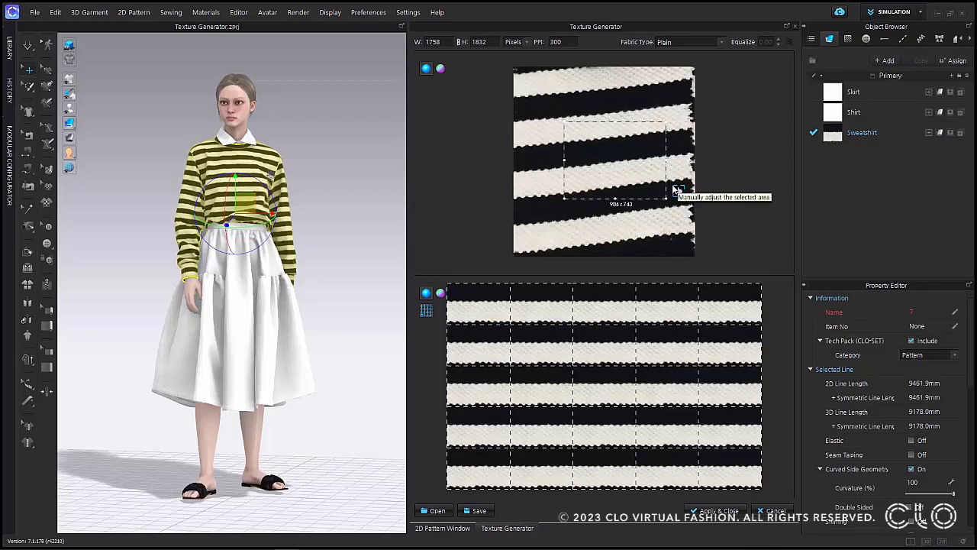
{"action": "left_click_drag", "start_coordinate": [565, 127], "coordinate": [563, 118]}
{"action": "left_click_drag", "start_coordinate": [666, 126], "coordinate": [665, 117]}
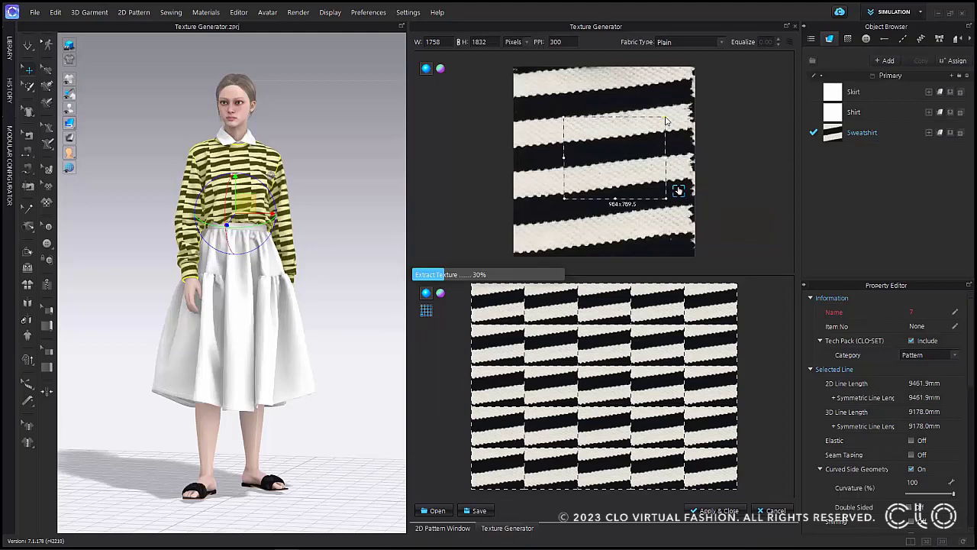
{"action": "left_click", "coordinate": [678, 191]}
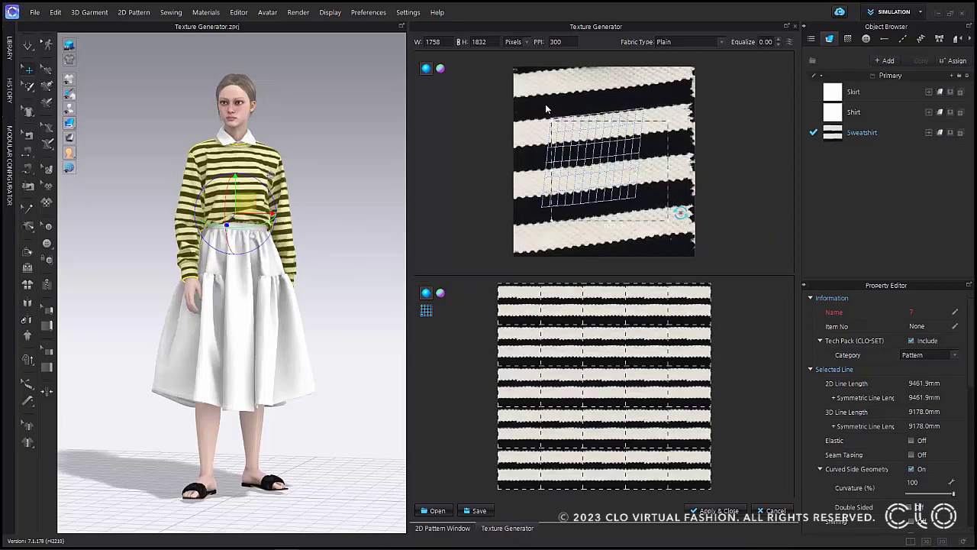
{"action": "left_click_drag", "start_coordinate": [542, 95], "coordinate": [656, 183]}
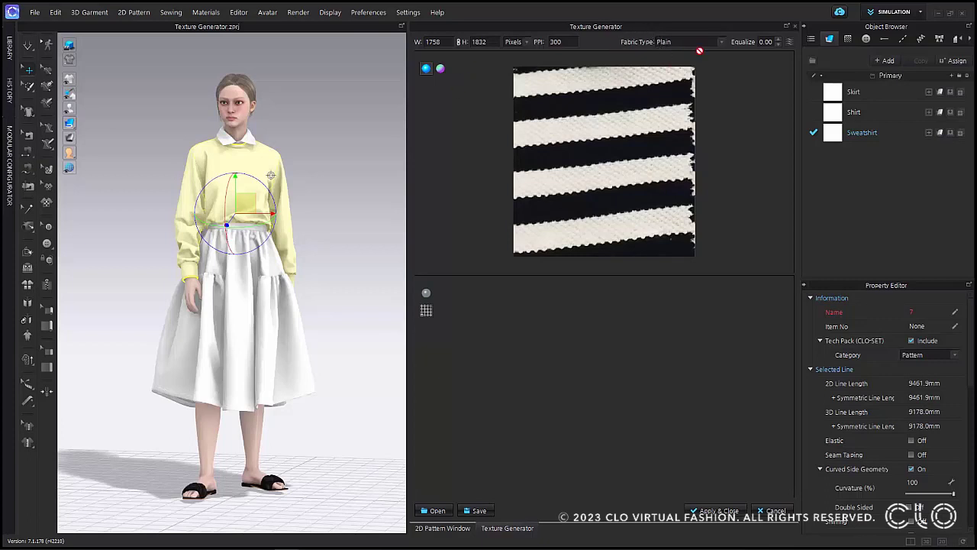
Set the Texture Generator's fabric type to Repeat Pattern for the stripe image's color map
{"action": "left_click", "coordinate": [722, 42]}
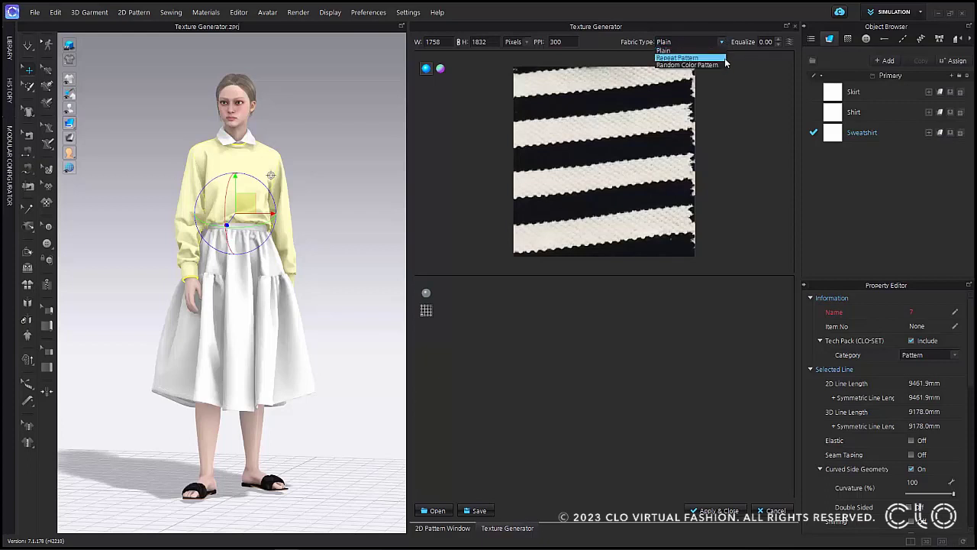
{"action": "left_click", "coordinate": [738, 87]}
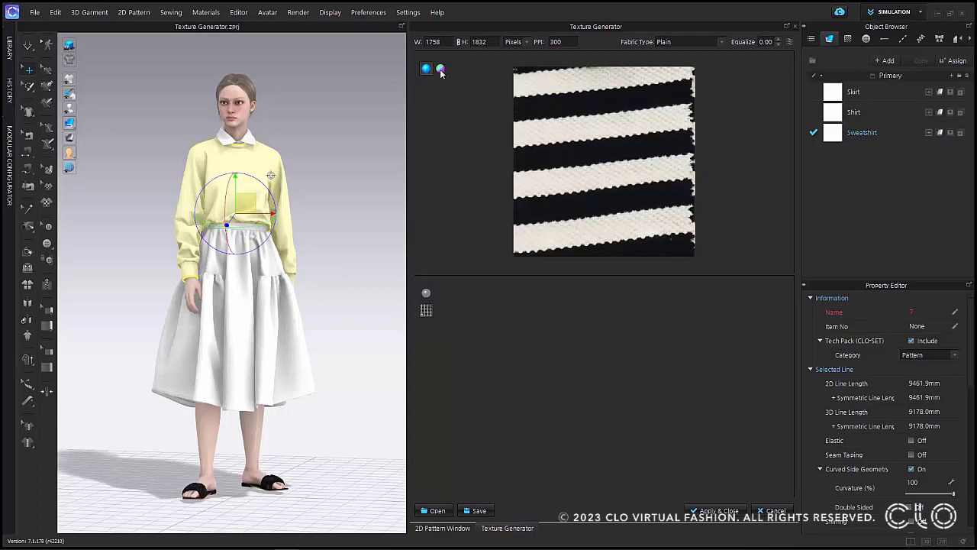
{"action": "left_click", "coordinate": [441, 69]}
{"action": "left_click", "coordinate": [426, 69]}
{"action": "left_click", "coordinate": [693, 42]}
{"action": "left_click", "coordinate": [707, 61]}
Select an area of about 1294 × 984 pixels across the stripes to generate an even repeat
{"action": "mouse_move", "coordinate": [538, 102]}
{"action": "left_mouse_down"}
{"action": "mouse_move", "coordinate": [652, 181]}
{"action": "mouse_move", "coordinate": [669, 206]}
{"action": "mouse_move", "coordinate": [668, 228]}
{"action": "left_mouse_up"}
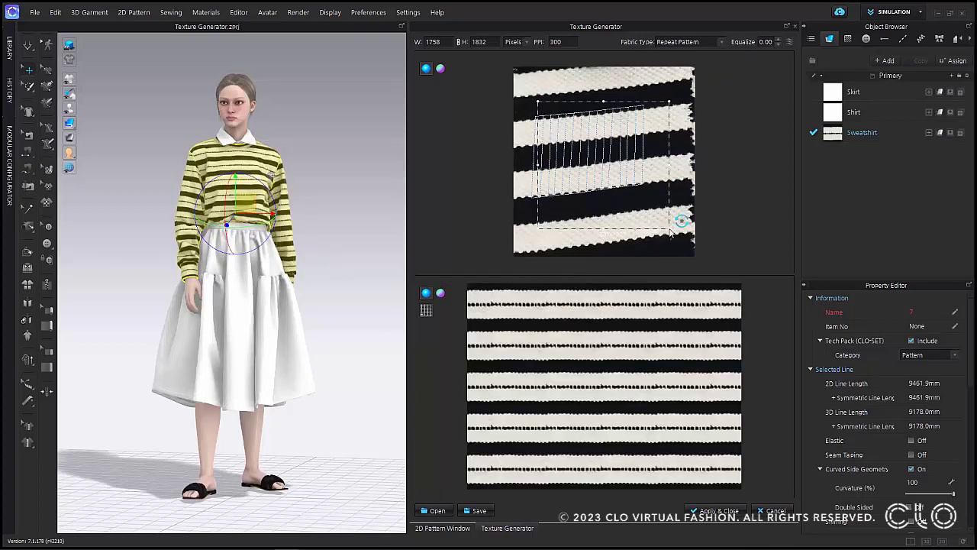
{"action": "mouse_move", "coordinate": [533, 94]}
{"action": "left_mouse_down"}
{"action": "mouse_move", "coordinate": [578, 143]}
{"action": "mouse_move", "coordinate": [664, 196]}
{"action": "left_mouse_up"}
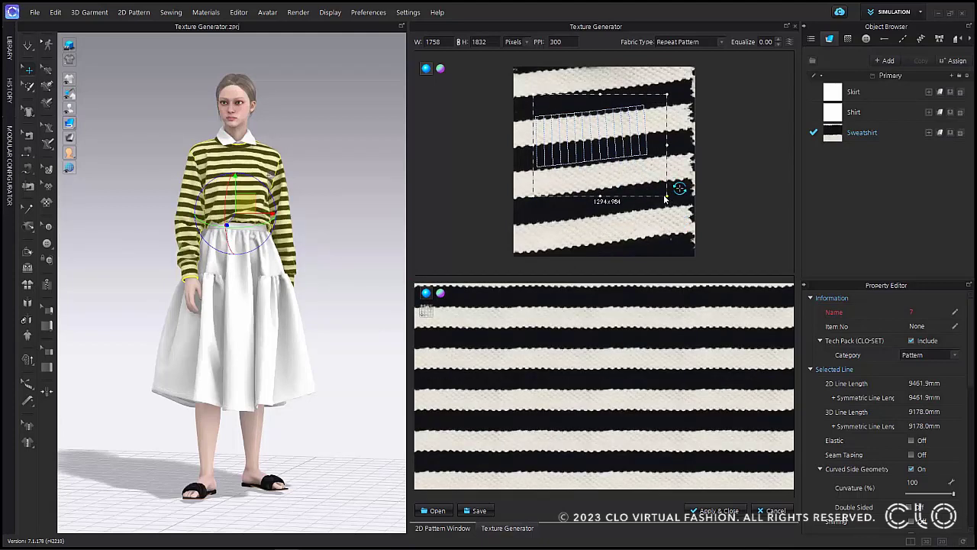
{"action": "key", "text": "XF86MonBrightnessUp"}
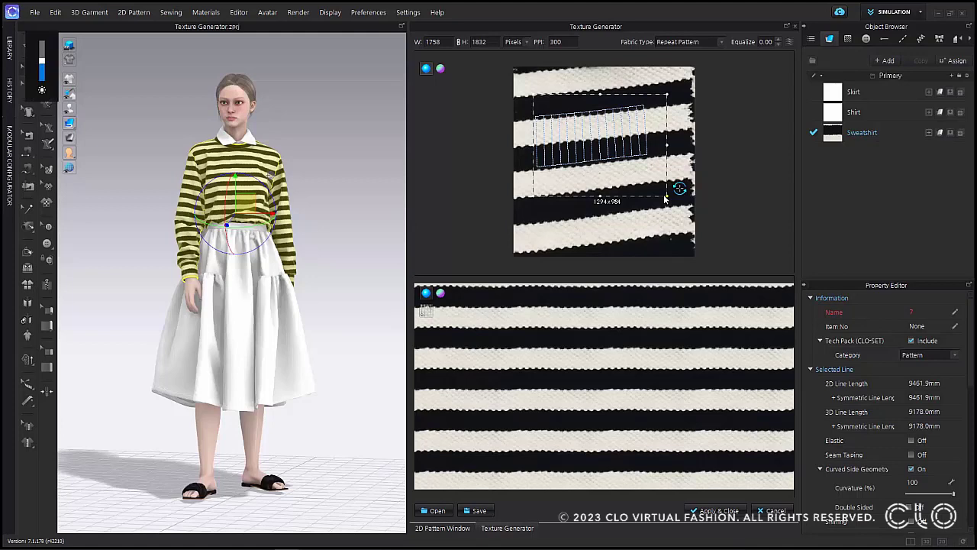
{"action": "left_click", "coordinate": [683, 42]}
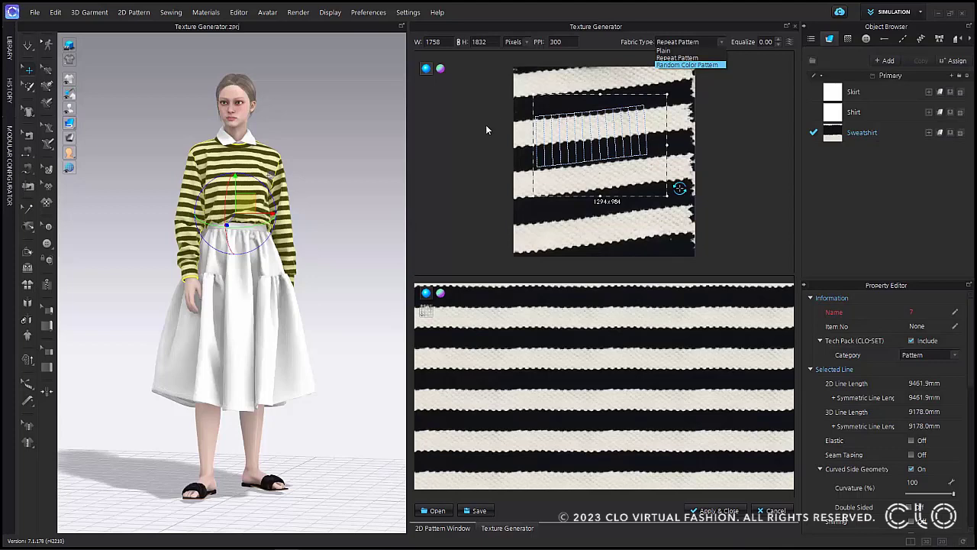
Save the Diffuse and Normal textures as PNG files in the Stripe Texture folder
{"action": "left_click", "coordinate": [481, 511]}
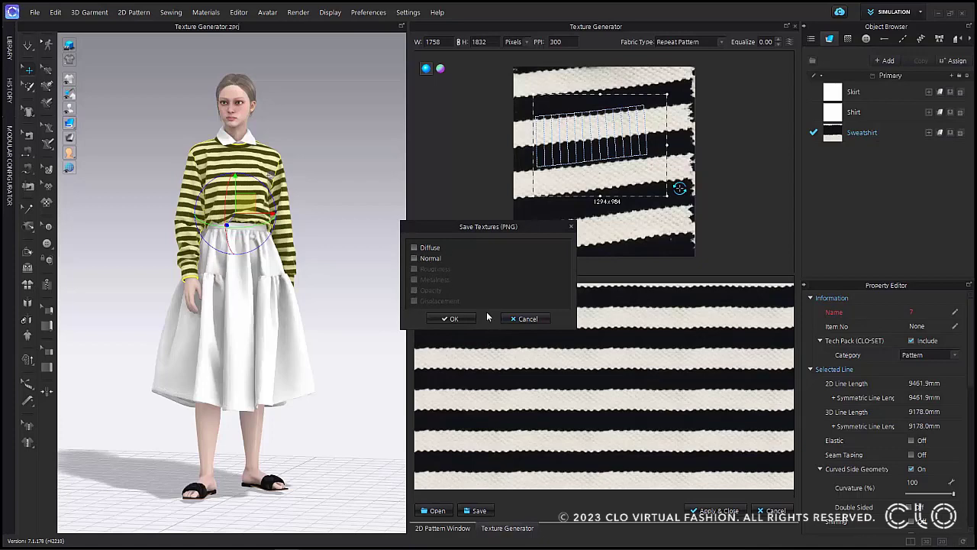
{"action": "left_click", "coordinate": [414, 247]}
{"action": "left_click", "coordinate": [413, 258]}
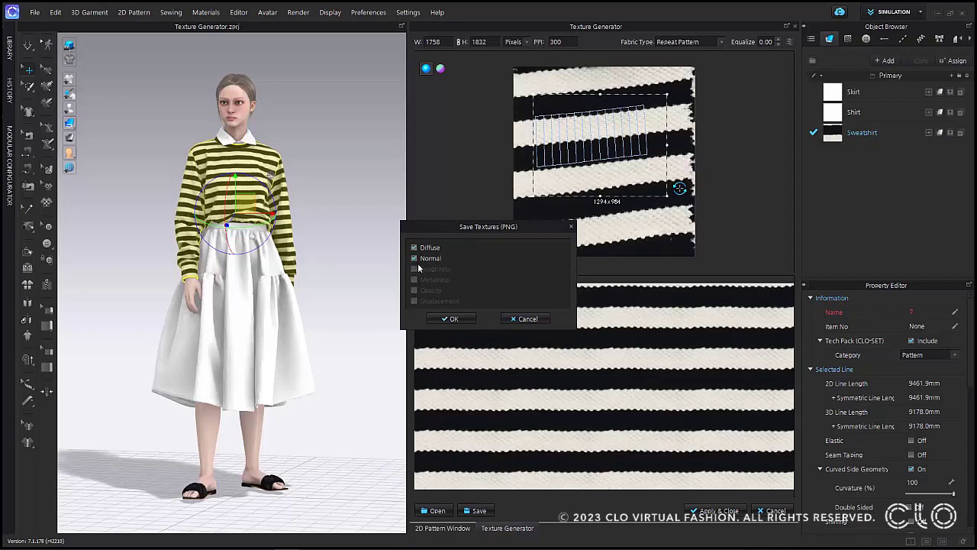
{"action": "left_click", "coordinate": [452, 318]}
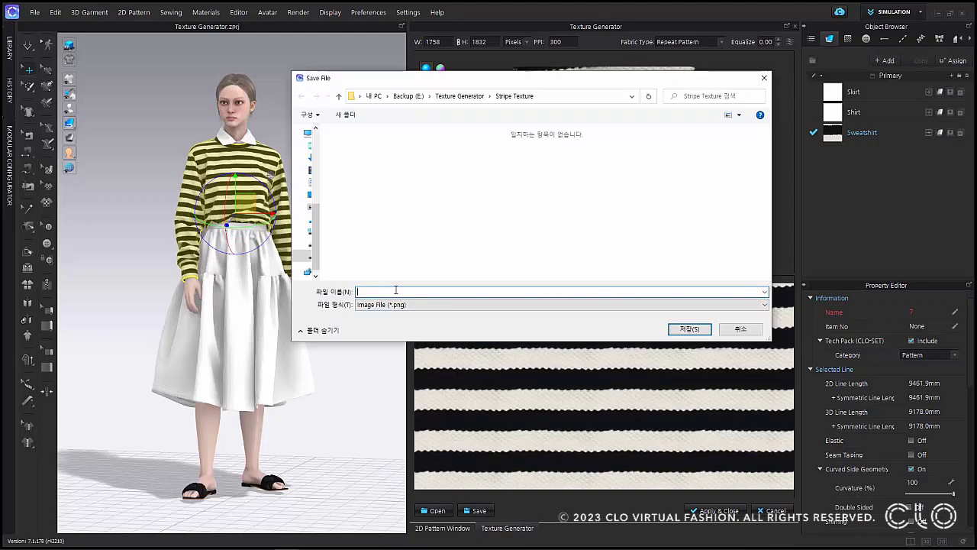
{"action": "type", "text": "S"}
{"action": "type", "text": "_2"}
{"action": "left_click", "coordinate": [691, 329]}
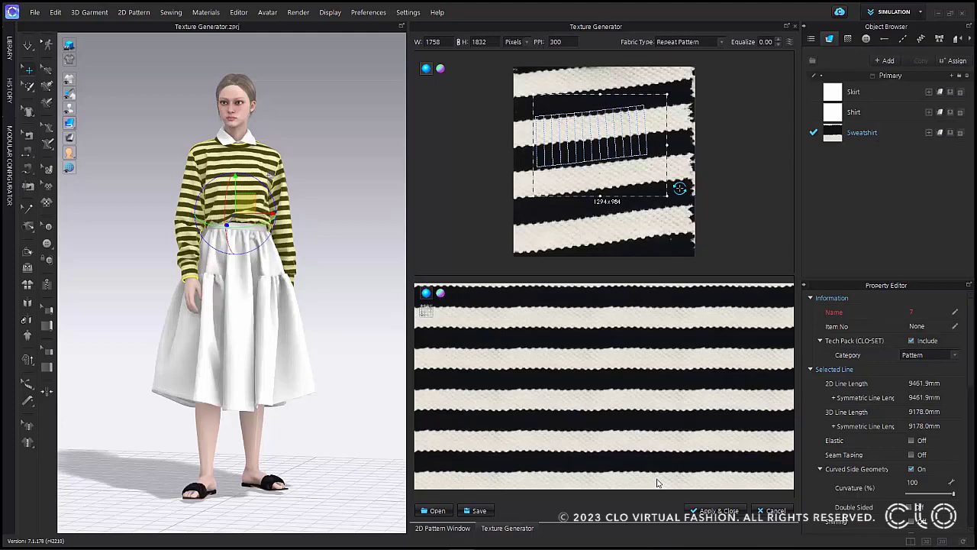
Apply the generated stripe texture, close the Texture Generator, and examine the striped sweatshirt on the avatar
{"action": "left_click", "coordinate": [717, 510]}
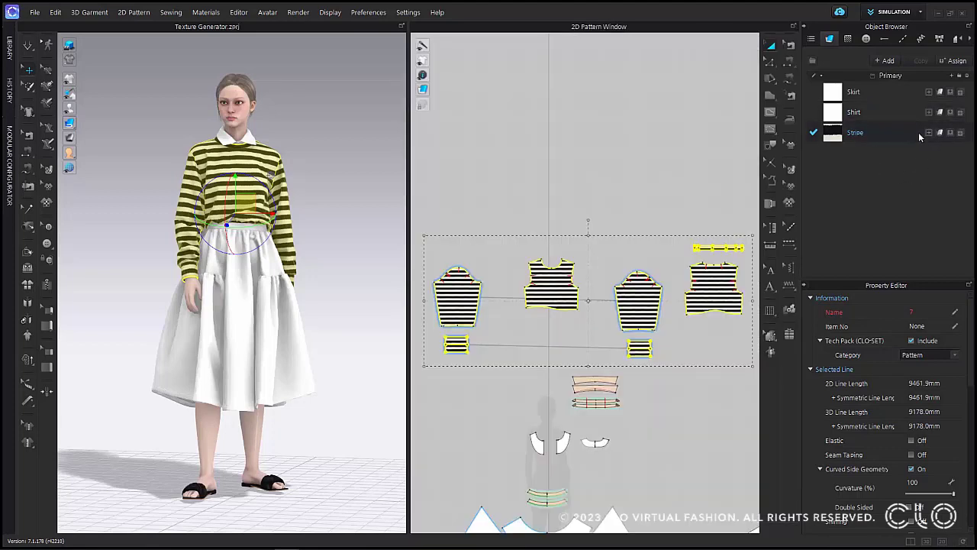
{"action": "left_click", "coordinate": [904, 204]}
{"action": "scroll", "coordinate": [334, 188], "scroll_direction": "up", "scroll_amount": 5}
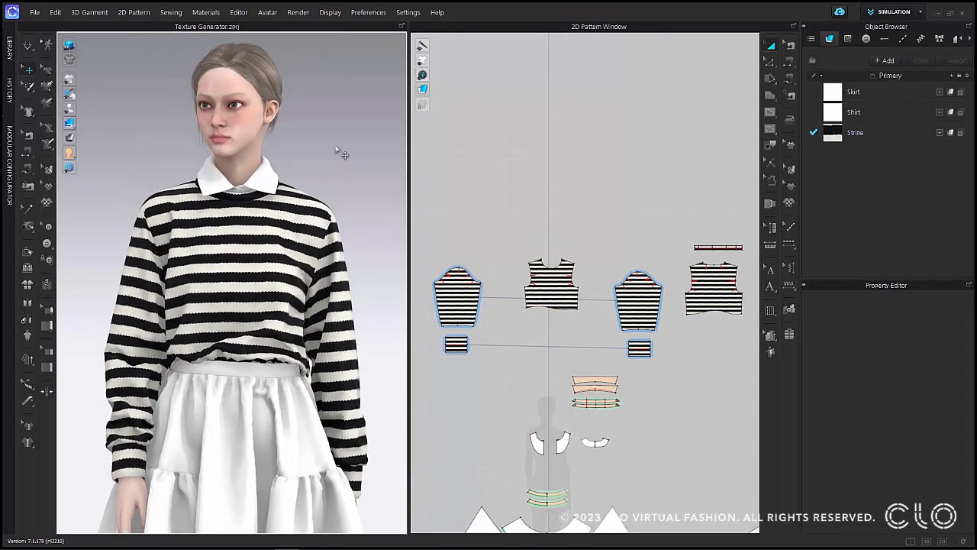
Open the Render window for the striped sweatshirt
{"action": "left_click", "coordinate": [298, 13]}
{"action": "left_click", "coordinate": [308, 25]}
{"action": "left_click", "coordinate": [771, 47]}
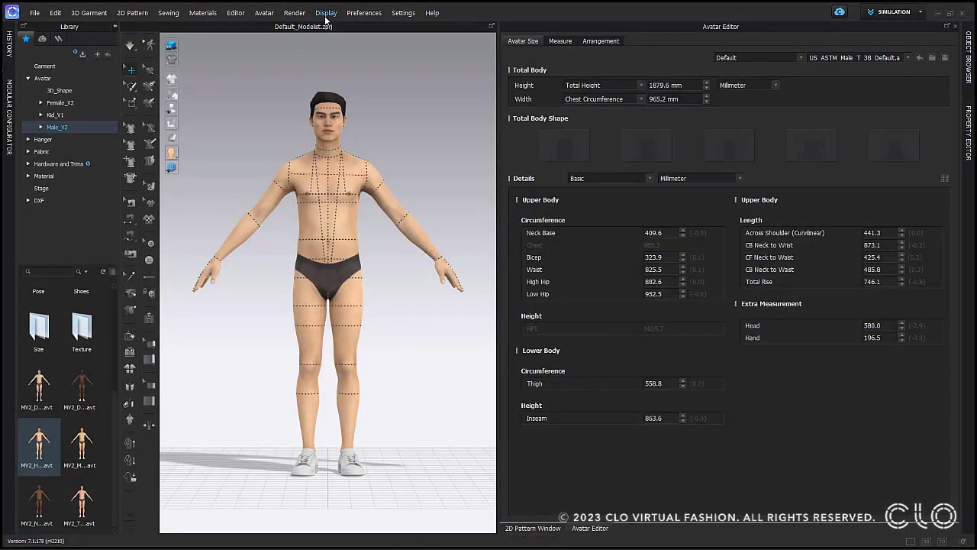
Undock the Avatar Editor window and dock it back beside the 2D Pattern Window
{"action": "left_click", "coordinate": [265, 13]}
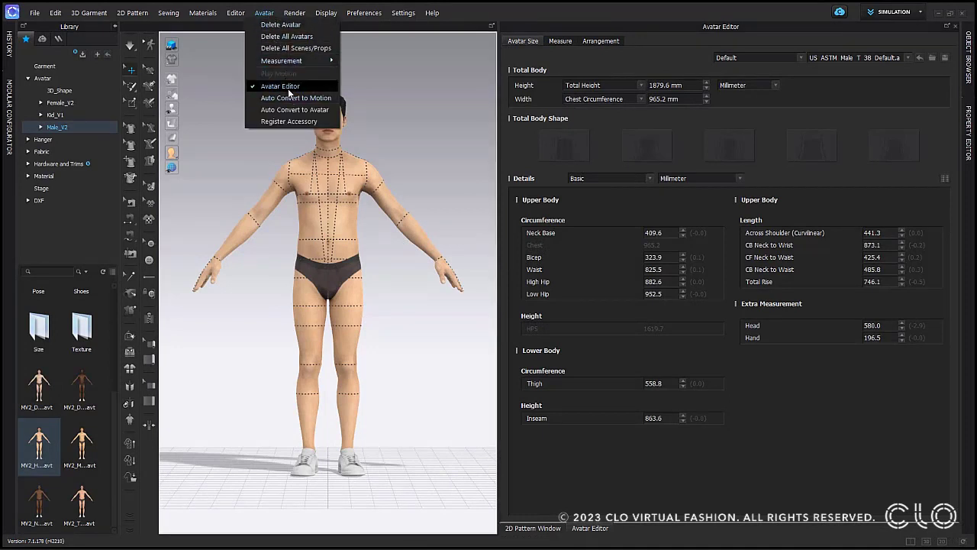
{"action": "left_click", "coordinate": [748, 34]}
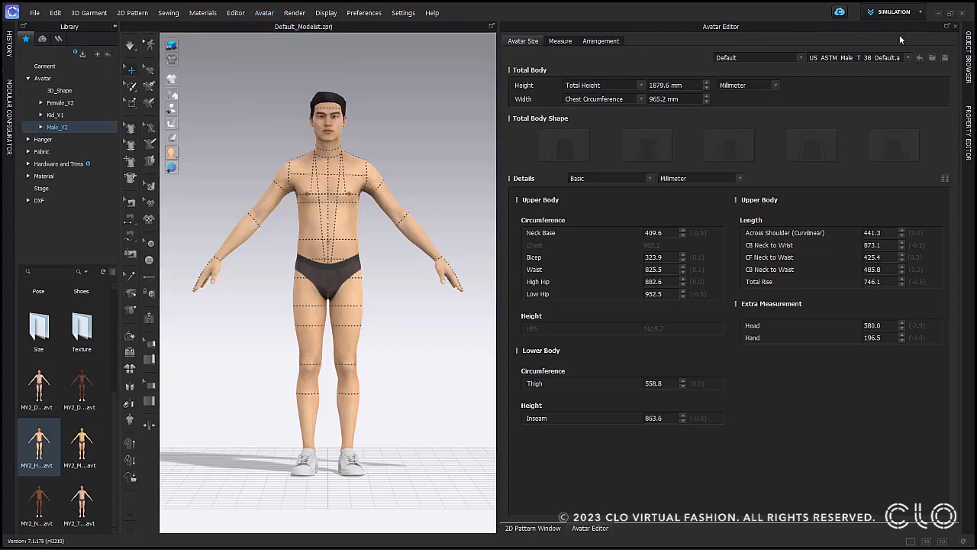
{"action": "left_click", "coordinate": [947, 26]}
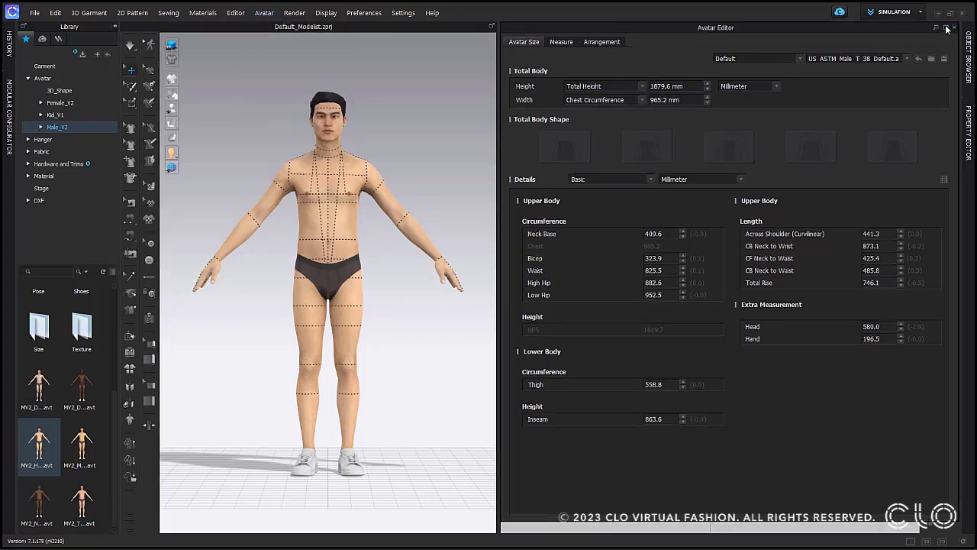
{"action": "mouse_move", "coordinate": [840, 45]}
{"action": "left_mouse_down"}
{"action": "mouse_move", "coordinate": [512, 51]}
{"action": "mouse_move", "coordinate": [770, 57]}
{"action": "mouse_move", "coordinate": [846, 35]}
{"action": "left_mouse_up"}
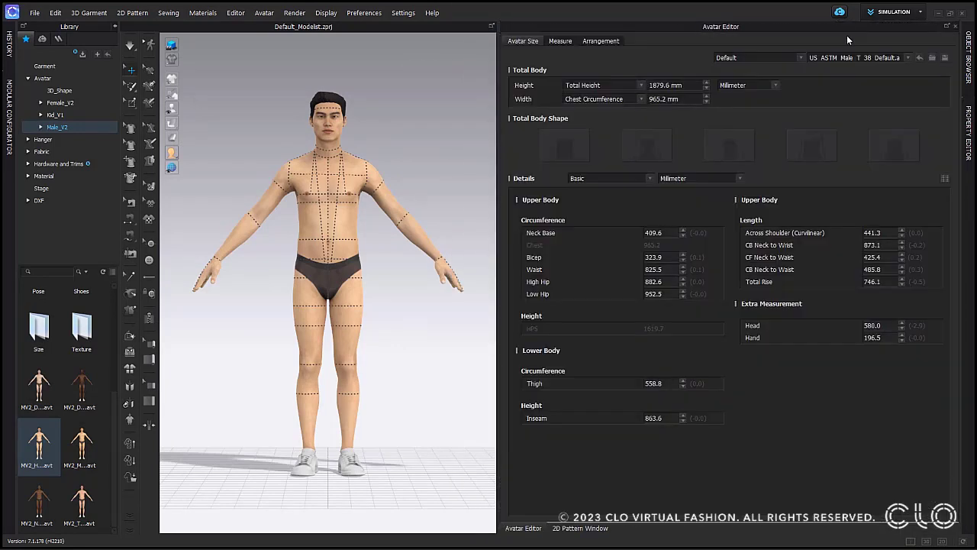
Alternate between the 2D Pattern Window and the Avatar Editor to compare the docked views
{"action": "left_click", "coordinate": [581, 527]}
{"action": "left_click", "coordinate": [533, 528]}
{"action": "left_click", "coordinate": [583, 528]}
{"action": "left_click", "coordinate": [527, 528]}
{"action": "left_click", "coordinate": [584, 528]}
{"action": "left_click", "coordinate": [533, 528]}
Try the Custom avatar size type and set it to Standard Sizing
{"action": "left_click", "coordinate": [803, 59]}
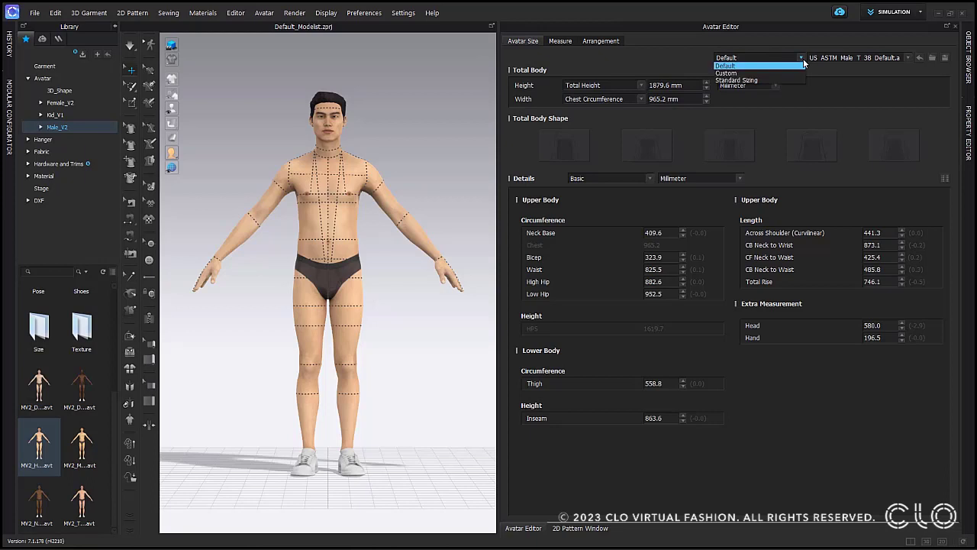
{"action": "left_click", "coordinate": [784, 74]}
{"action": "left_click", "coordinate": [801, 59]}
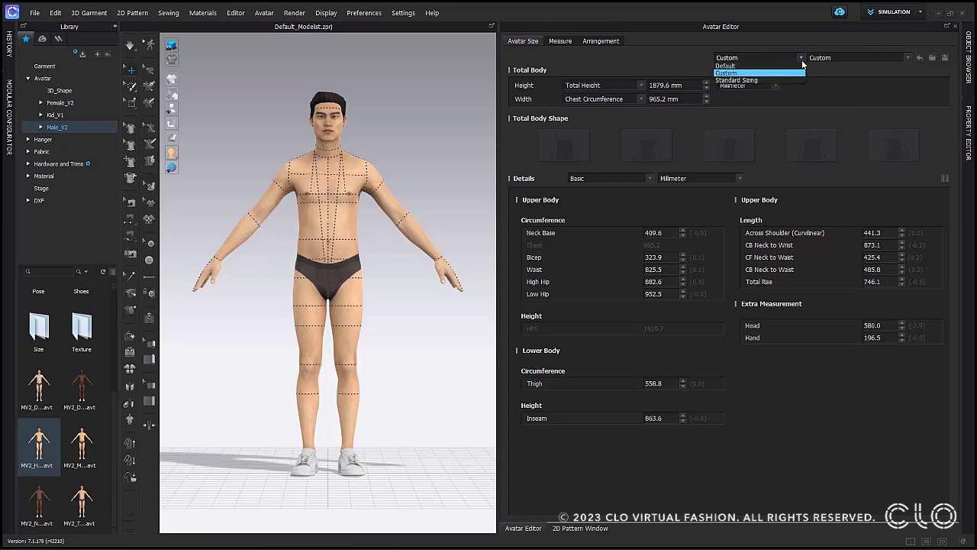
{"action": "left_click", "coordinate": [777, 79]}
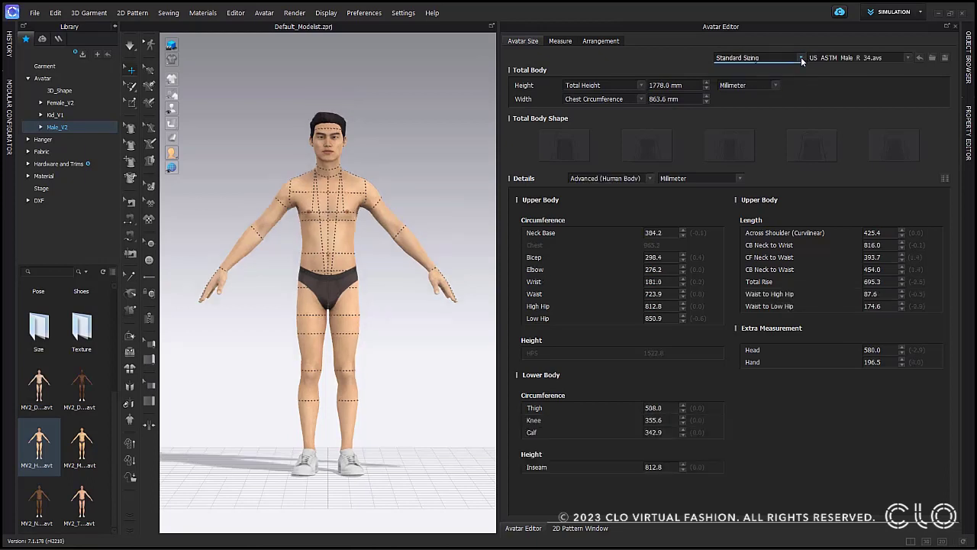
{"action": "left_click", "coordinate": [801, 56]}
{"action": "left_click", "coordinate": [784, 79]}
Set the male avatar's standard size to US ASTM Male R 38
{"action": "left_click", "coordinate": [906, 57]}
{"action": "left_click", "coordinate": [889, 79]}
{"action": "left_click", "coordinate": [907, 57]}
{"action": "left_click", "coordinate": [889, 80]}
Switch the avatar's size type back to Default
{"action": "left_click", "coordinate": [802, 59]}
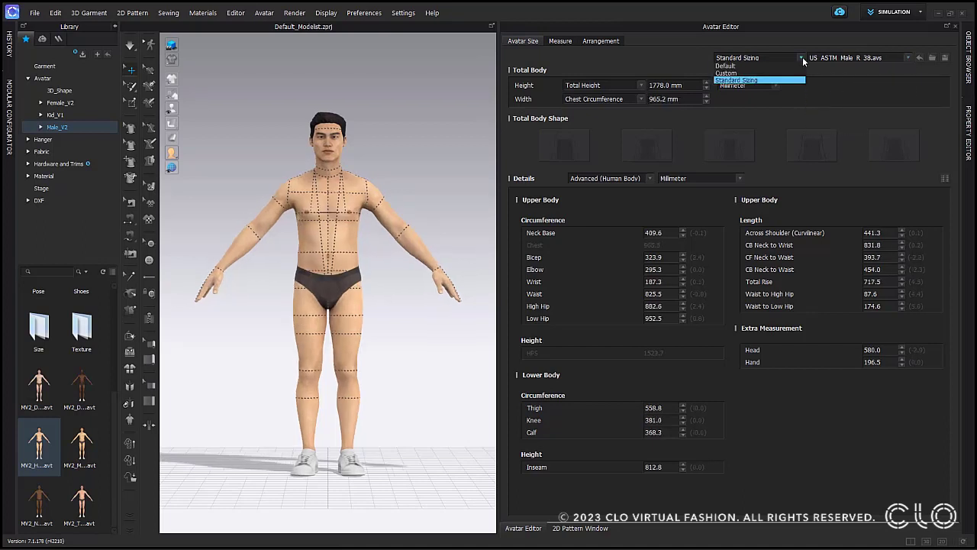
{"action": "left_click", "coordinate": [772, 66]}
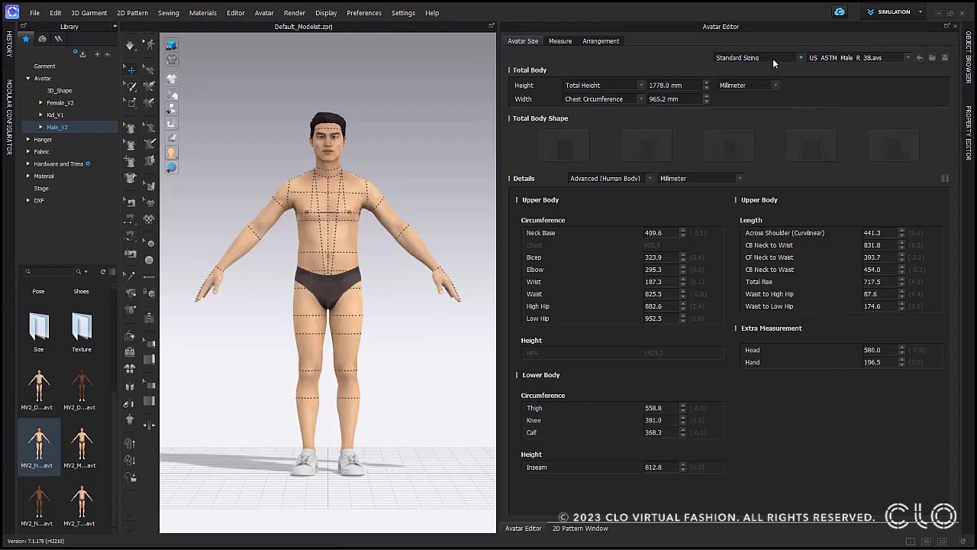
Set the male avatar's default size to US ASTM Male R 34
{"action": "left_click", "coordinate": [907, 58]}
{"action": "left_click", "coordinate": [815, 67]}
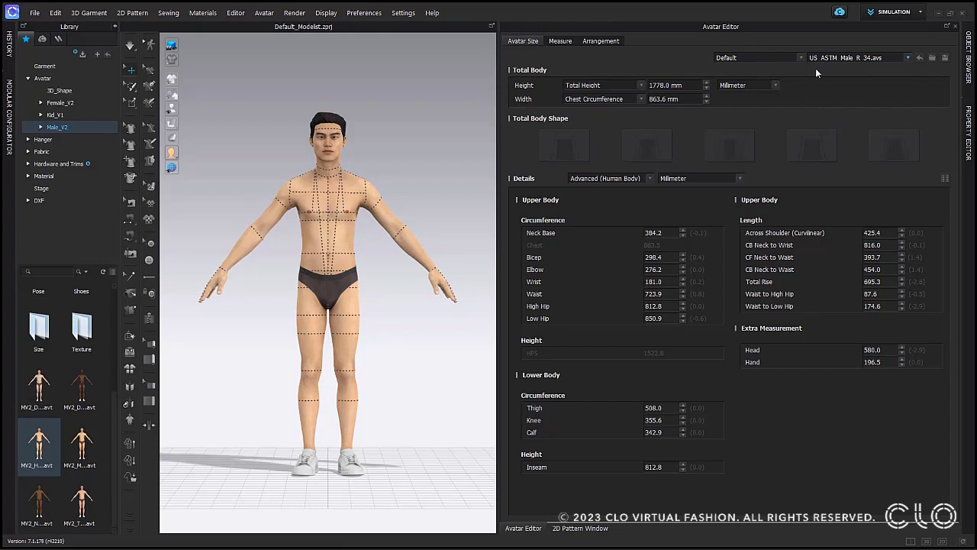
Open the custom avatar size file browser, close it without loading a file, and reset the avatar's size
{"action": "left_click", "coordinate": [932, 59]}
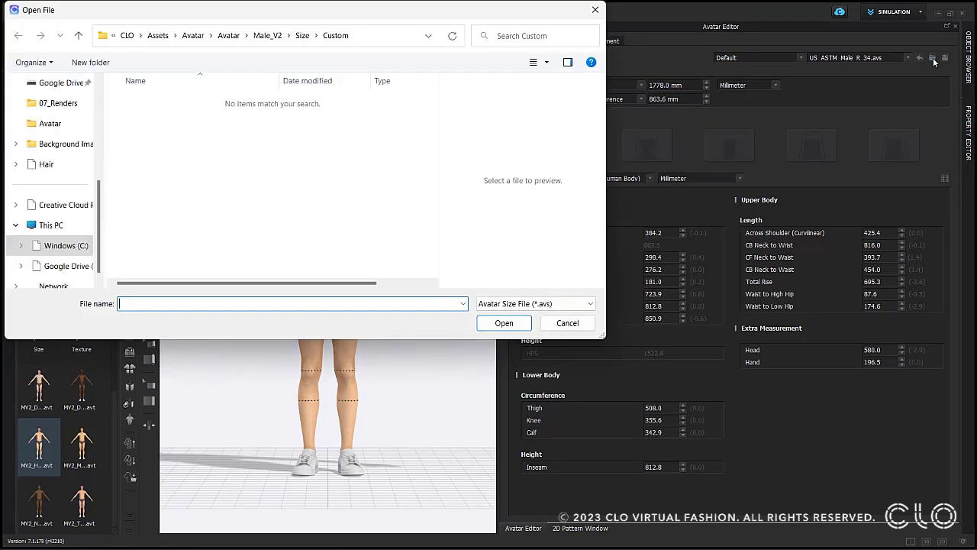
{"action": "left_click", "coordinate": [597, 10]}
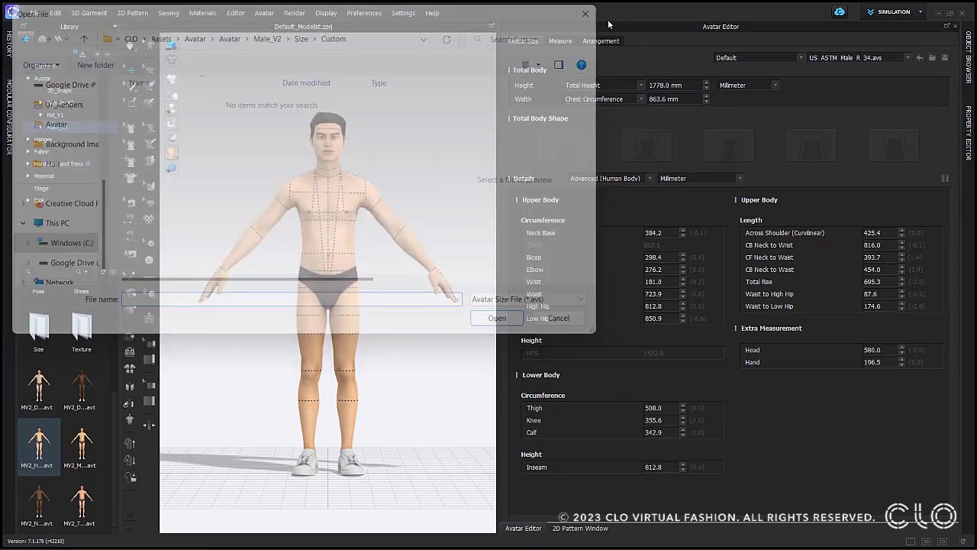
{"action": "left_click", "coordinate": [920, 57]}
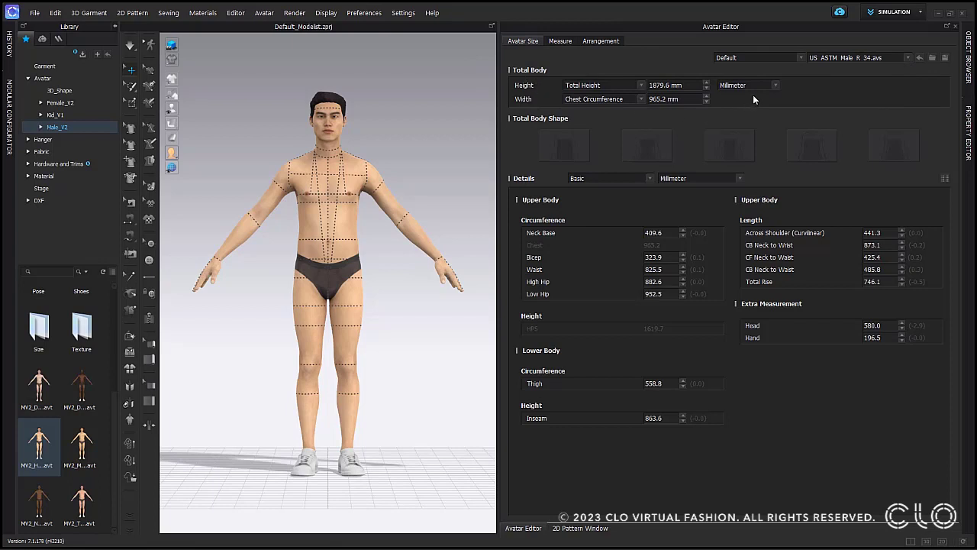
Review the Total Body height types, keep Total Height, and set the measurement unit to Centimeter
{"action": "left_click", "coordinate": [642, 85]}
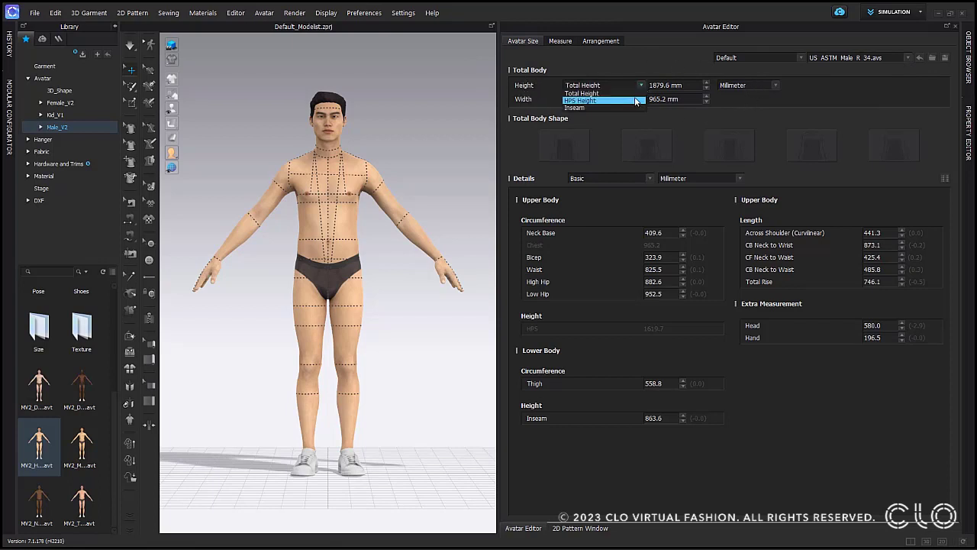
{"action": "left_click", "coordinate": [691, 127]}
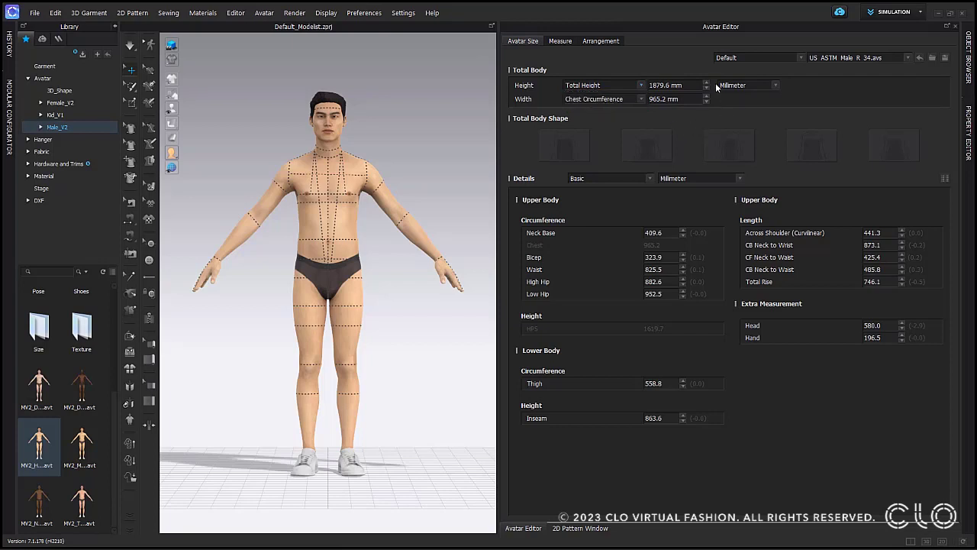
{"action": "left_click", "coordinate": [775, 85]}
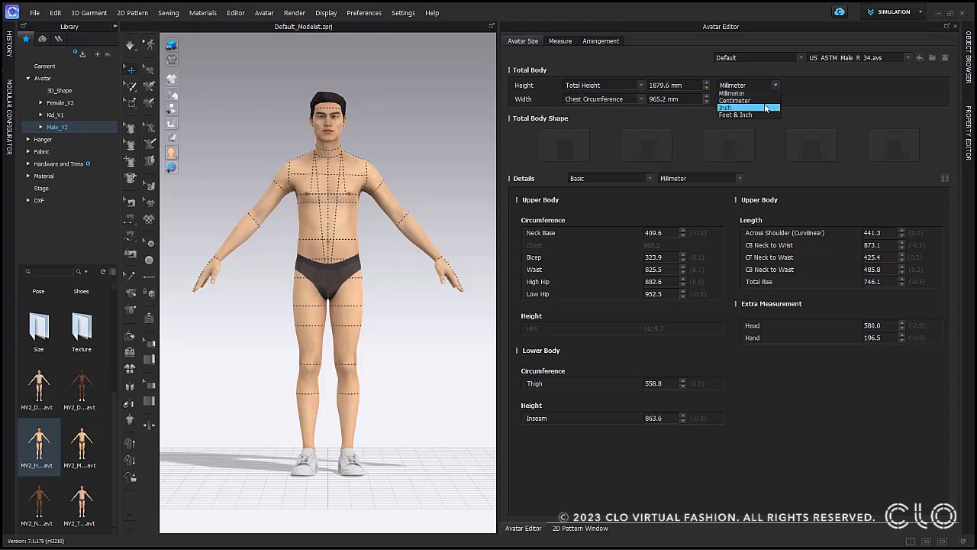
{"action": "left_click", "coordinate": [735, 100]}
Base the male avatar's Total Body width on Weight and set it to 110 kg
{"action": "left_click", "coordinate": [641, 100]}
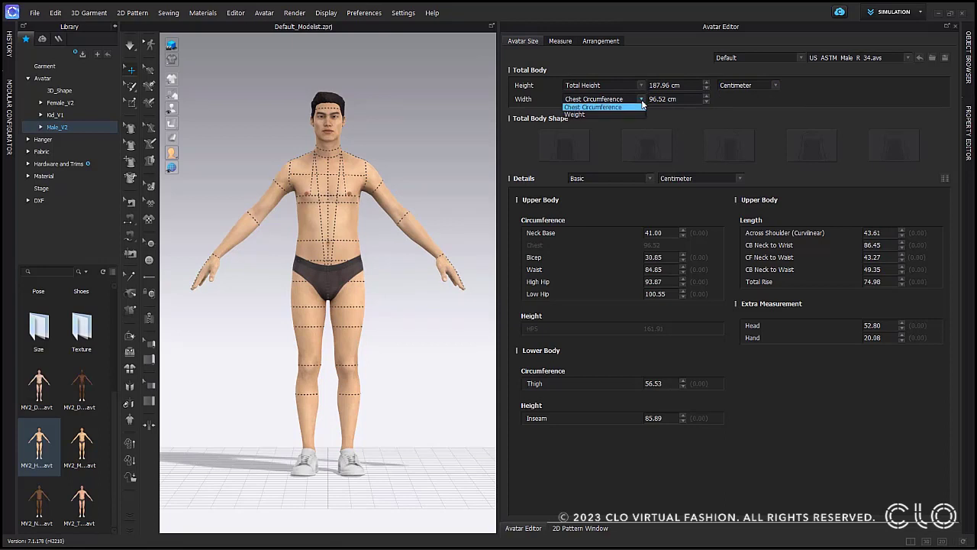
{"action": "left_click", "coordinate": [599, 114]}
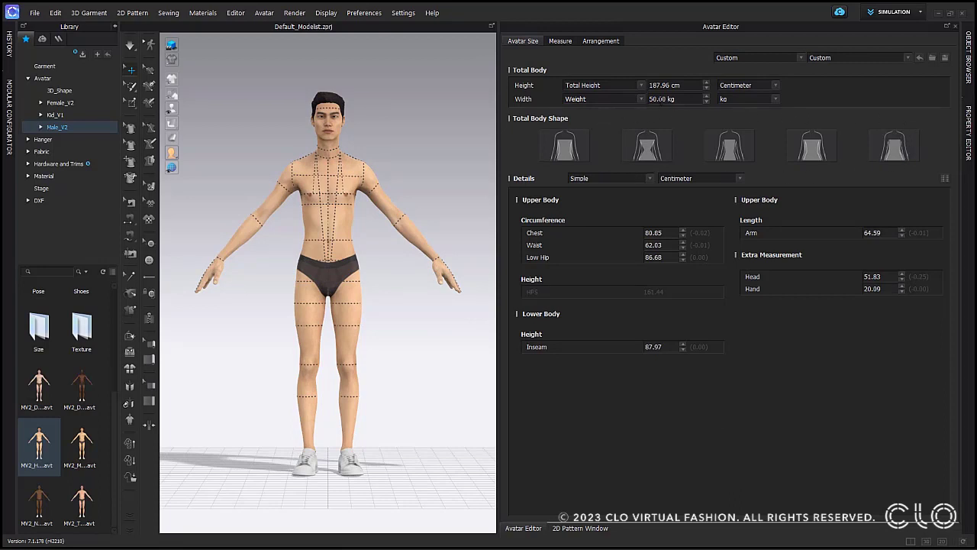
{"action": "left_click", "coordinate": [662, 99]}
{"action": "type", "text": "110"}
{"action": "key", "text": "Return"}
Switch the male avatar's weight unit to lb and set the weight to 110 lb
{"action": "left_click", "coordinate": [752, 98]}
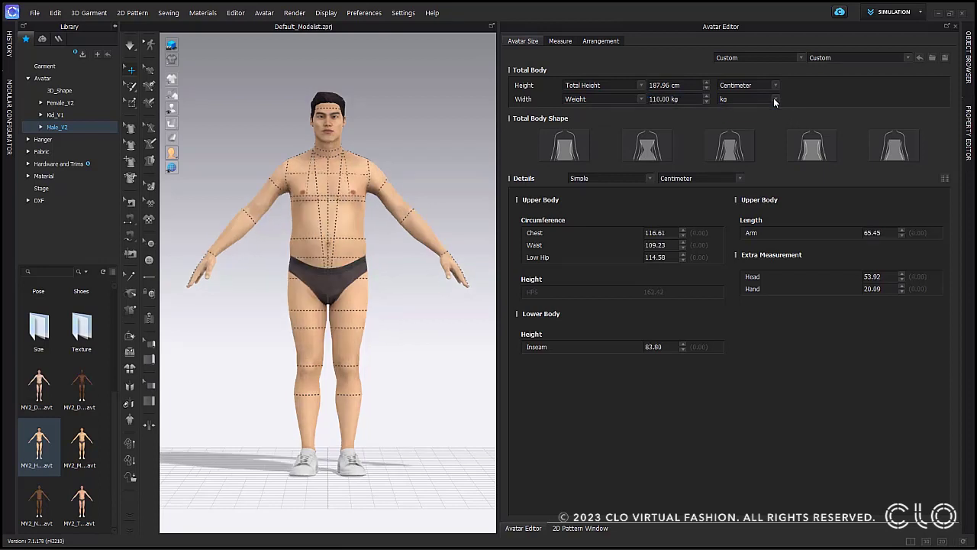
{"action": "left_click", "coordinate": [762, 105]}
{"action": "left_click", "coordinate": [774, 98]}
{"action": "left_click", "coordinate": [759, 112]}
{"action": "double_click", "coordinate": [675, 99]}
{"action": "type", "text": "110 lb"}
{"action": "left_click", "coordinate": [820, 98]}
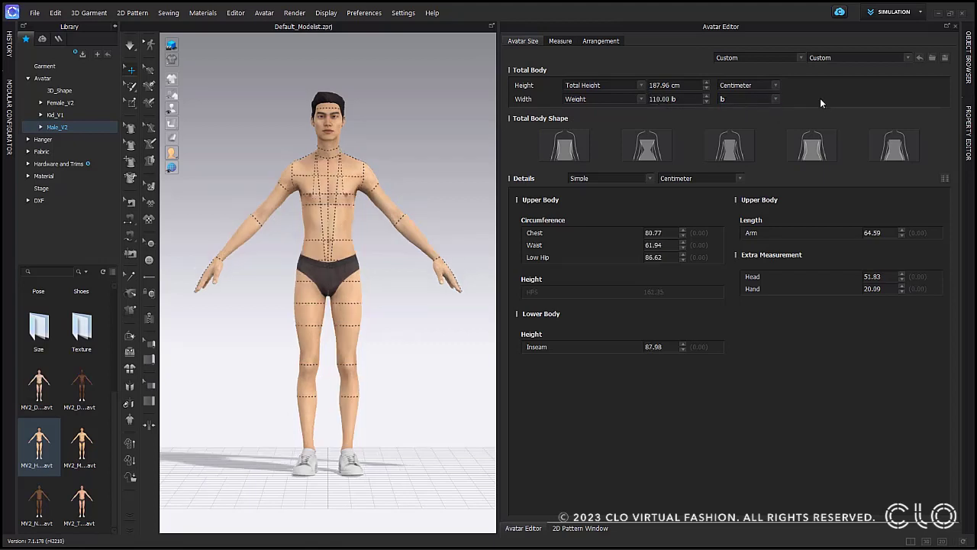
Set the male avatar's weight to 160 lb
{"action": "double_click", "coordinate": [677, 99]}
{"action": "type", "text": "160"}
{"action": "left_click", "coordinate": [846, 103]}
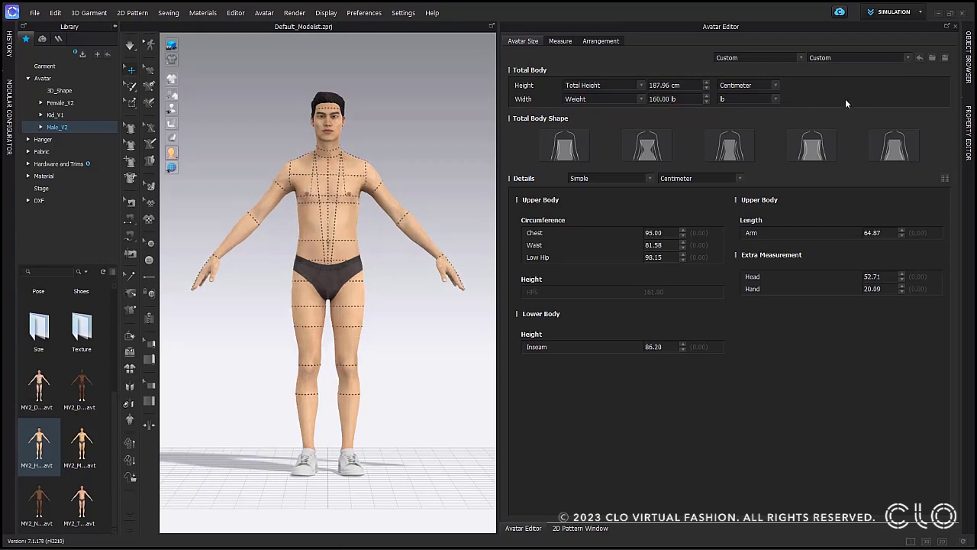
Try the different Total Body Shape presets on the male avatar, finishing with the rectangular shape
{"action": "left_click", "coordinate": [733, 151]}
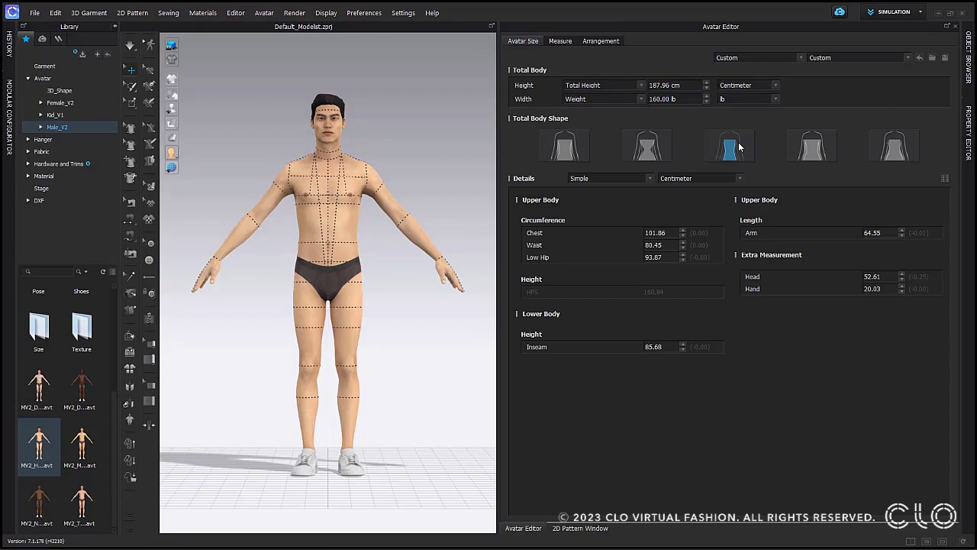
{"action": "left_click", "coordinate": [814, 147]}
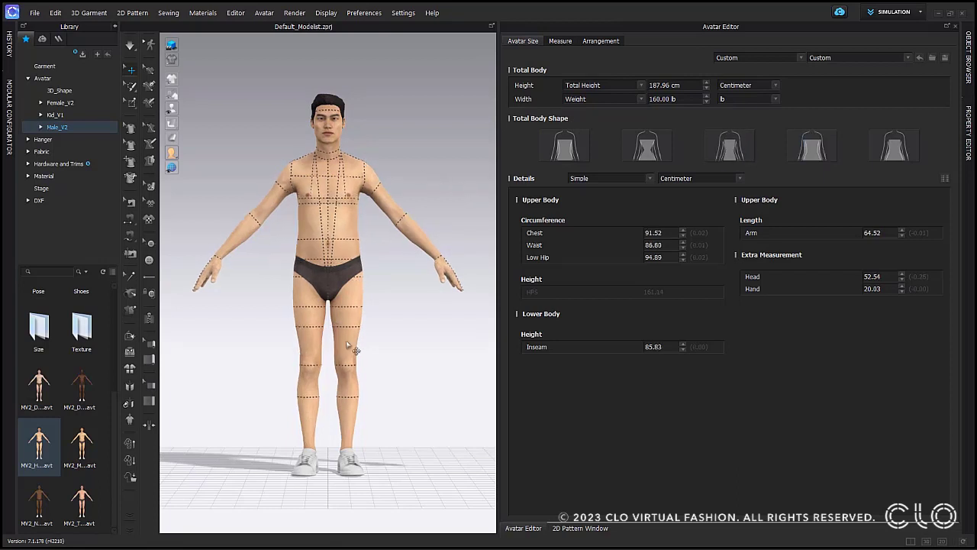
{"action": "left_click", "coordinate": [889, 148]}
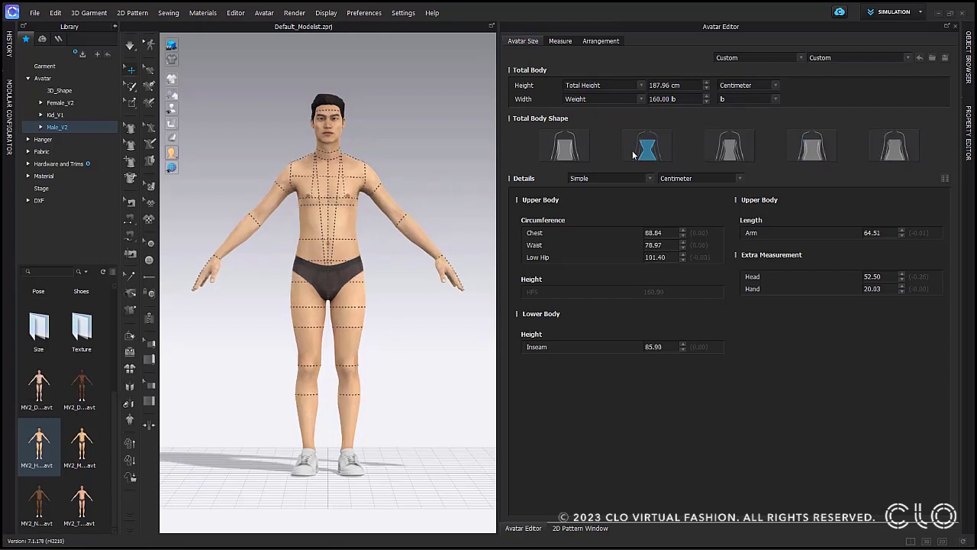
{"action": "left_click", "coordinate": [577, 151]}
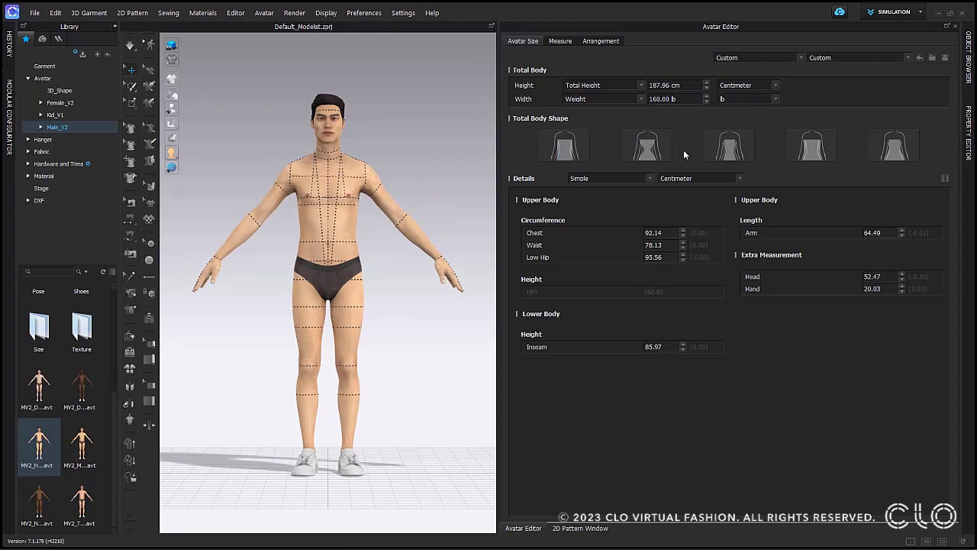
{"action": "left_click", "coordinate": [814, 148]}
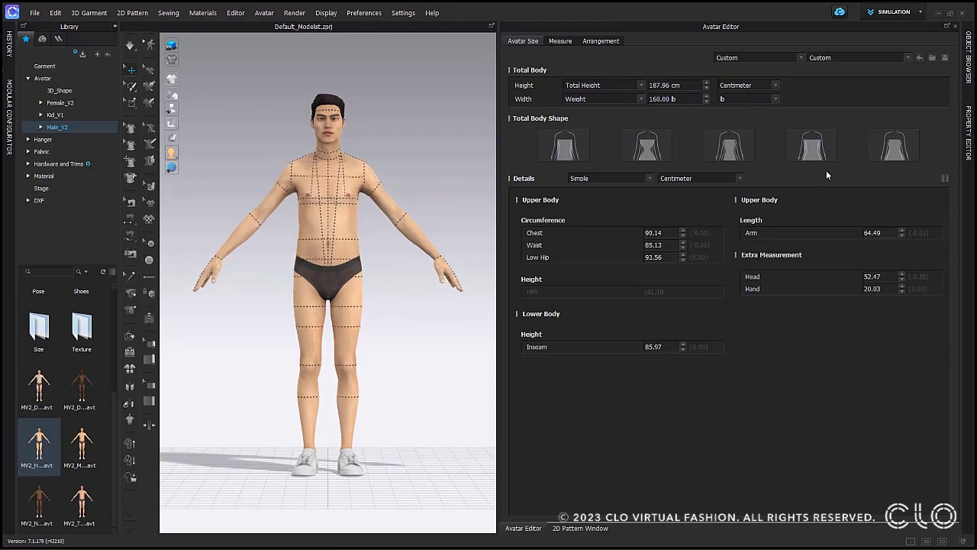
{"action": "left_click", "coordinate": [572, 146]}
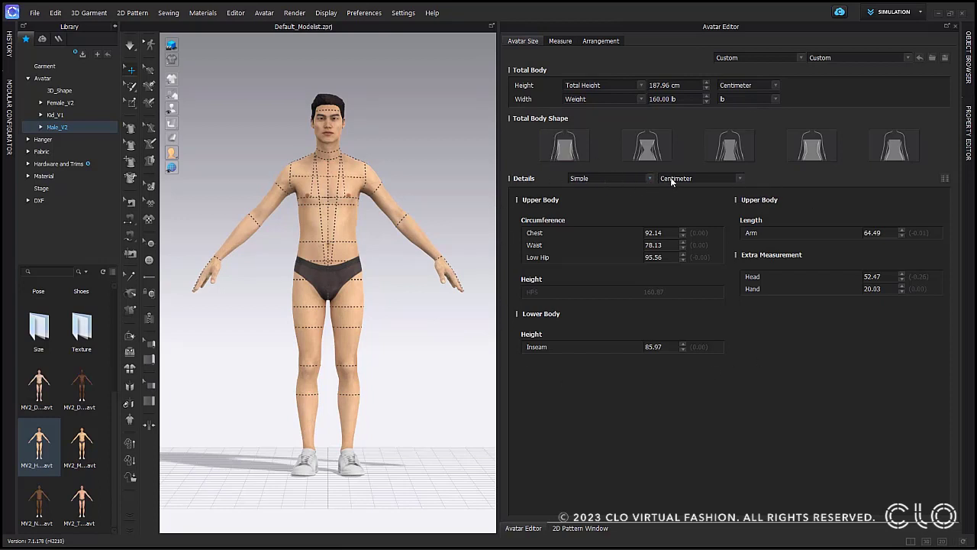
Keep the Simple detail level and set the male avatar's circumferences to chest 92, waist 79 and low hip 96 cm
{"action": "left_click", "coordinate": [648, 178]}
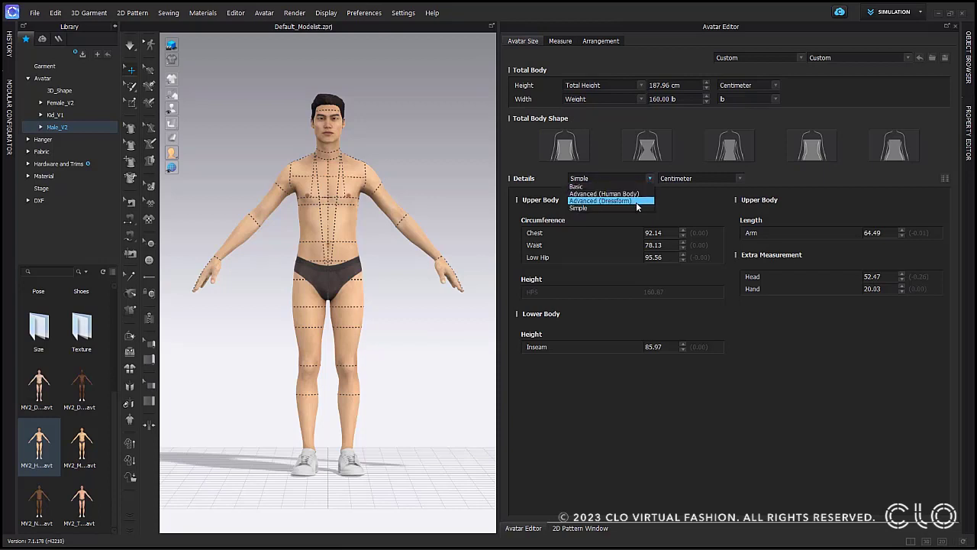
{"action": "left_click", "coordinate": [617, 210]}
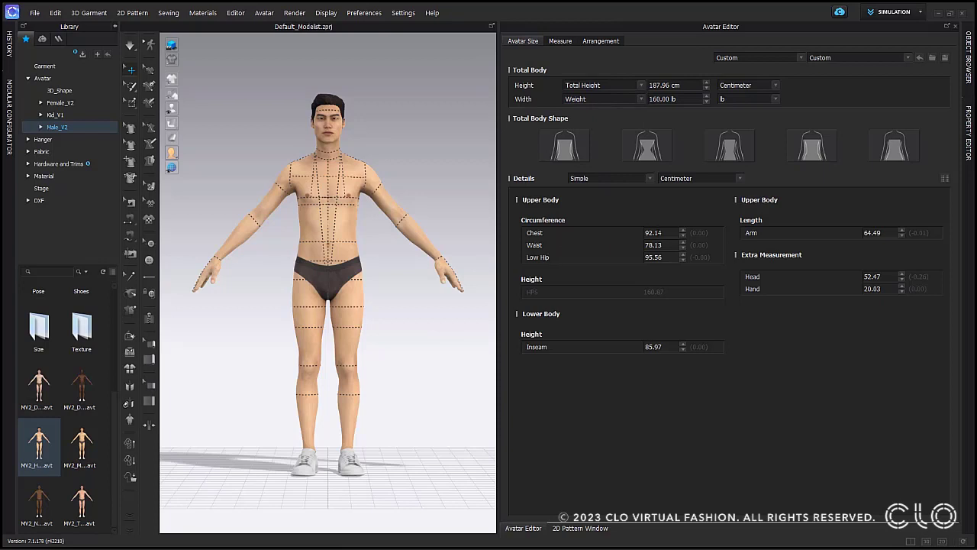
{"action": "double_click", "coordinate": [653, 232]}
{"action": "type", "text": "92"}
{"action": "key", "text": "Tab"}
{"action": "type", "text": "79"}
{"action": "key", "text": "Tab"}
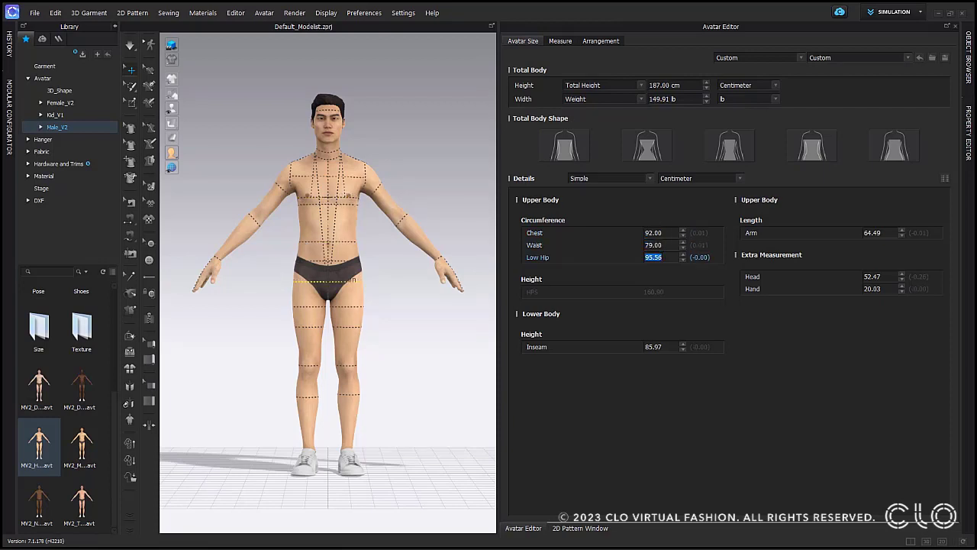
{"action": "type", "text": "96"}
{"action": "key", "text": "Return"}
Replace the male avatar with the FV2_C avatar from the Female_V2 library folder
{"action": "left_click", "coordinate": [54, 102]}
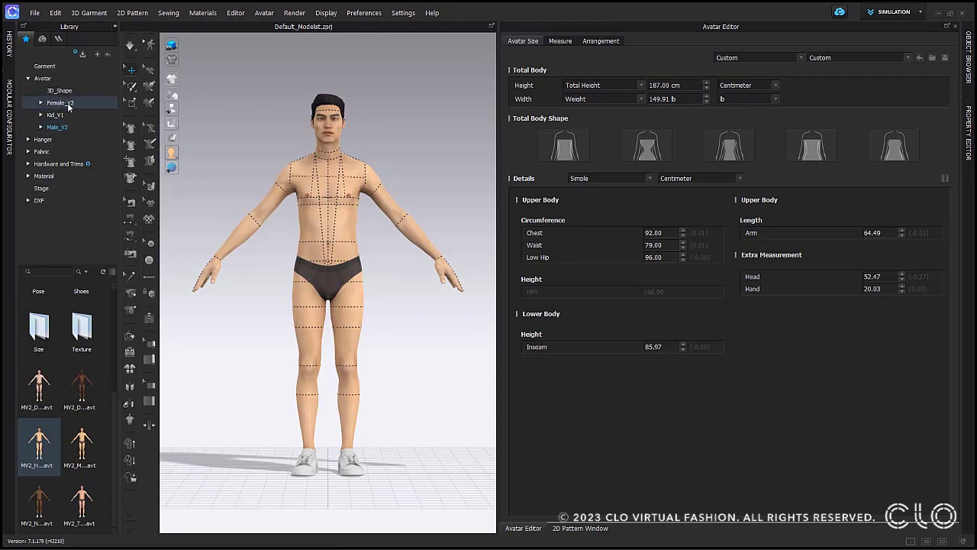
{"action": "scroll", "coordinate": [76, 450], "scroll_direction": "down", "scroll_amount": 3}
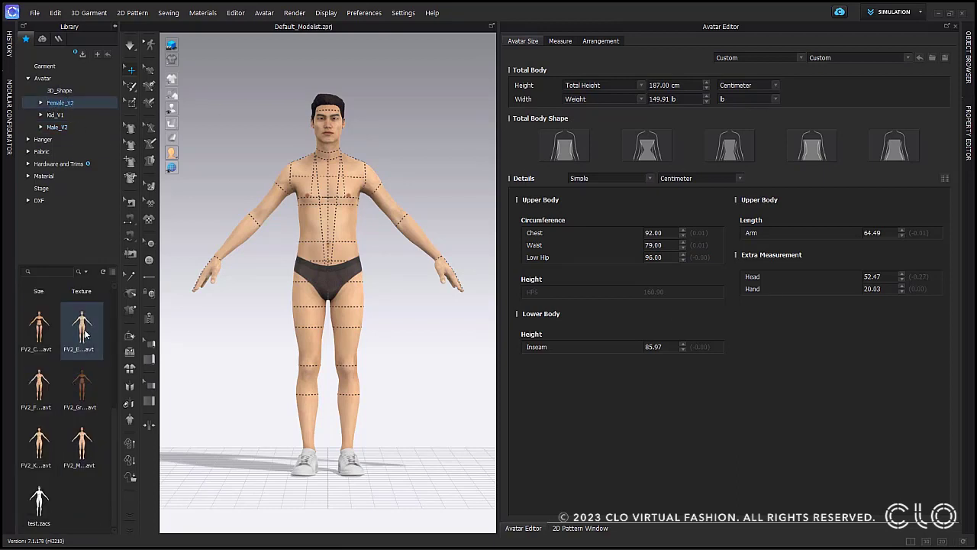
{"action": "double_click", "coordinate": [38, 338]}
{"action": "left_click", "coordinate": [474, 297]}
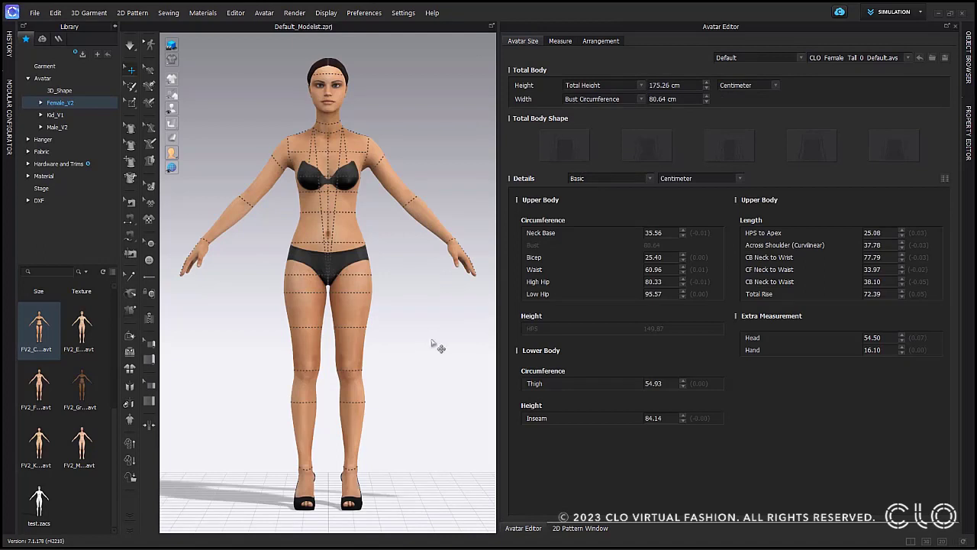
Base the female avatar's width on Weight and try the hourglass and other body shapes, finishing with the wide-waisted one
{"action": "left_click", "coordinate": [642, 99]}
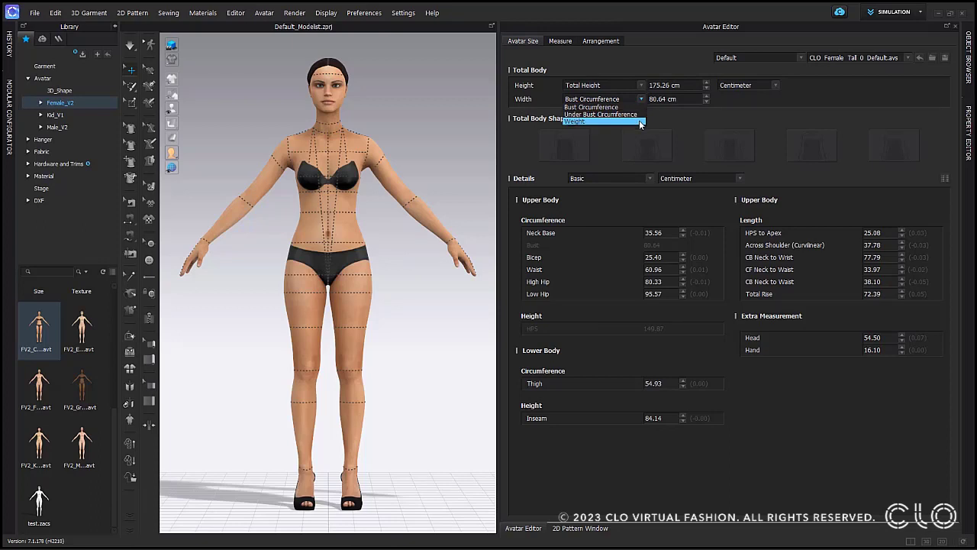
{"action": "left_click", "coordinate": [639, 122]}
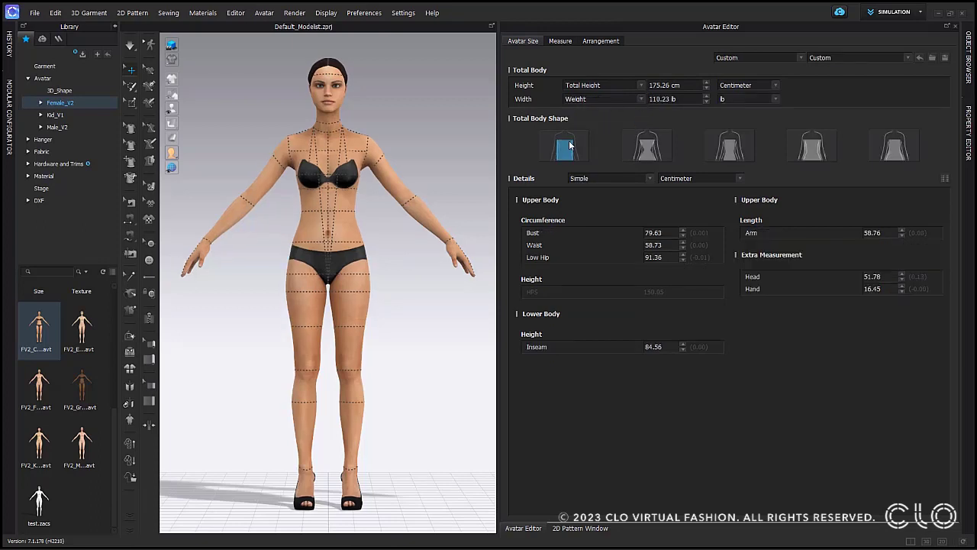
{"action": "left_click", "coordinate": [650, 149]}
{"action": "left_click", "coordinate": [708, 152]}
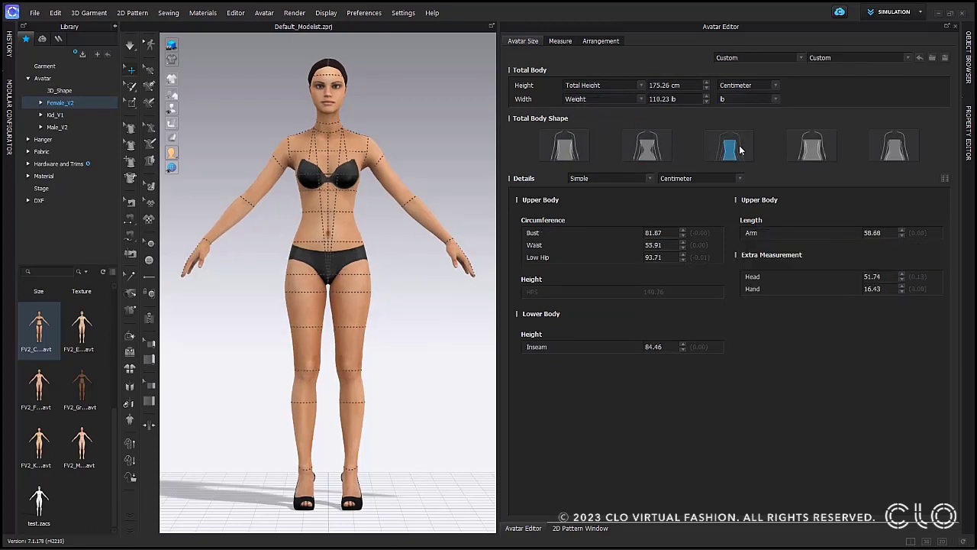
{"action": "left_click", "coordinate": [814, 149]}
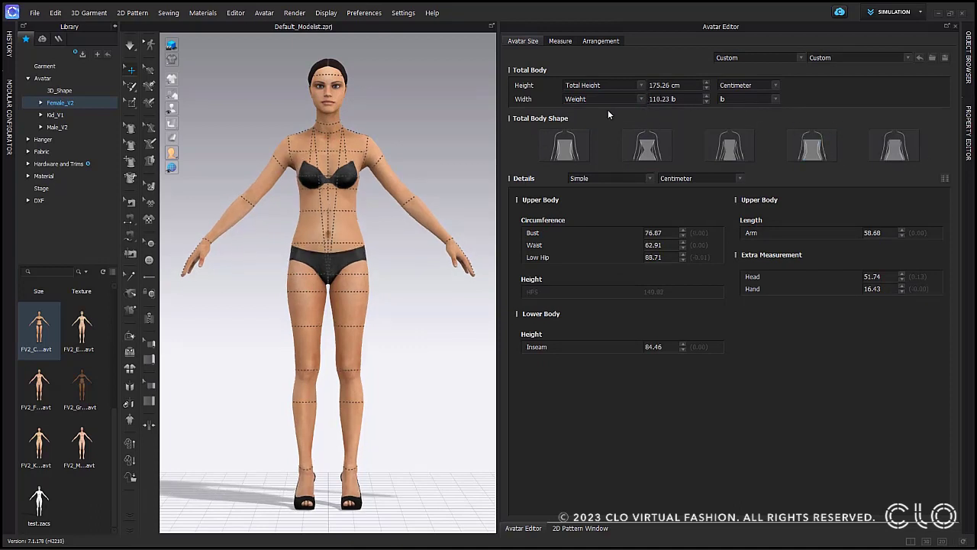
Try Under Bust Circumference as the female avatar's width measure, and set it to Bust Circumference
{"action": "left_click", "coordinate": [642, 101]}
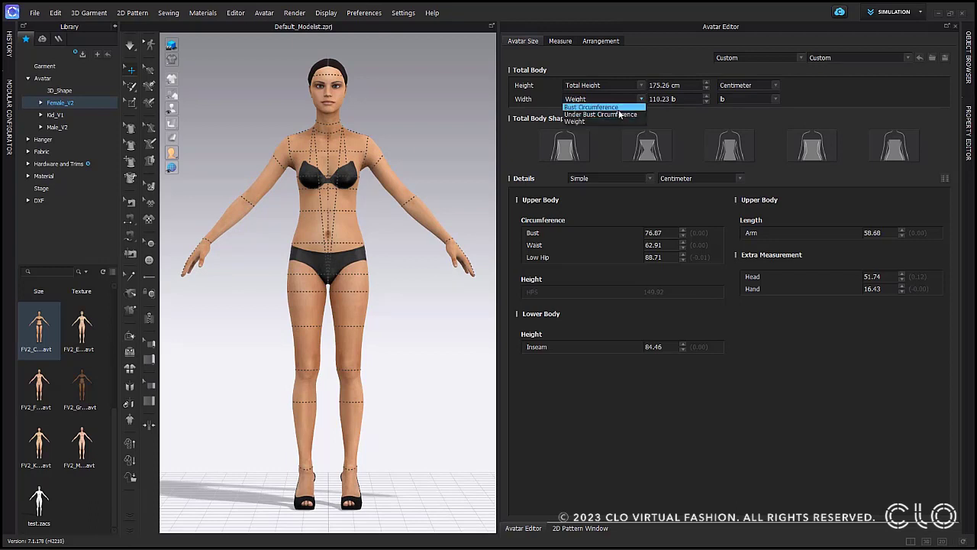
{"action": "left_click", "coordinate": [619, 114]}
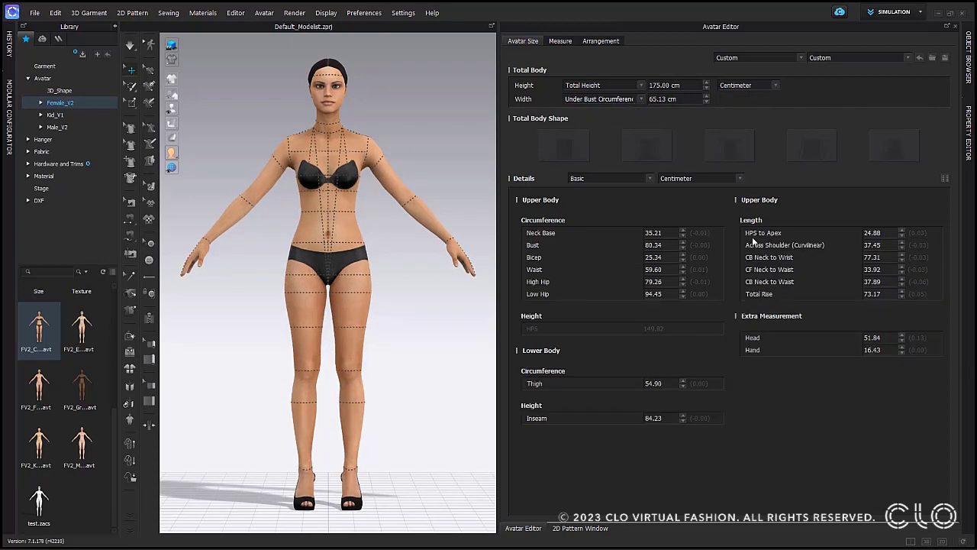
{"action": "left_click", "coordinate": [642, 100]}
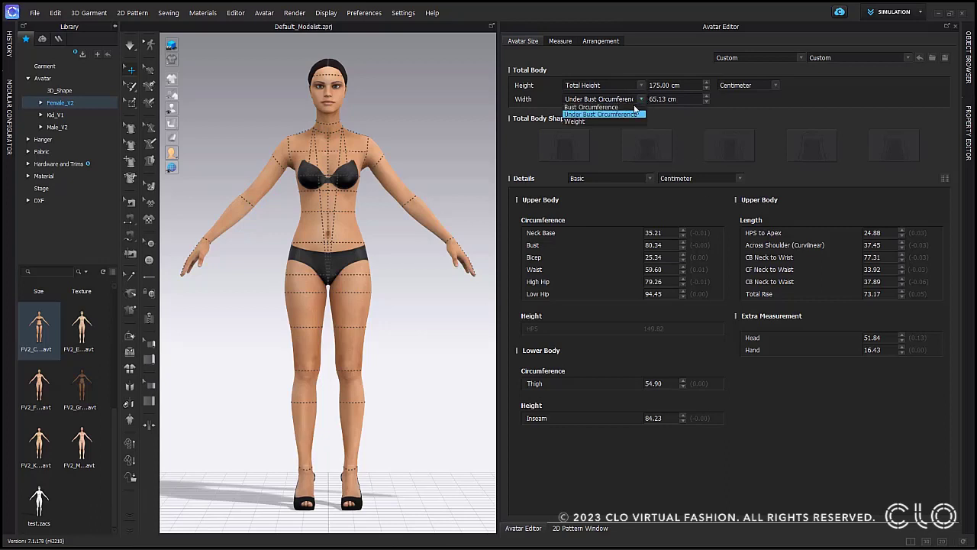
{"action": "left_click", "coordinate": [617, 107]}
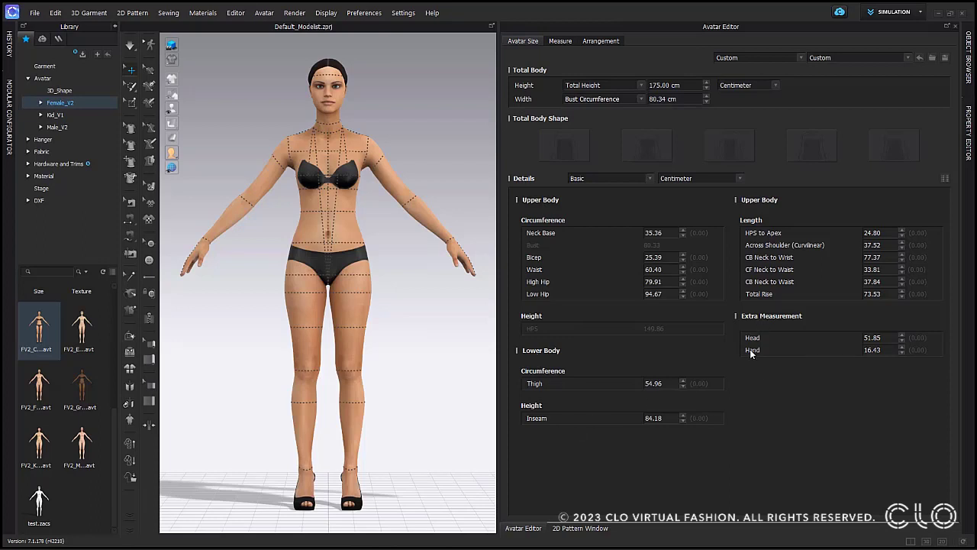
Try the Advanced (Human Body) detail level for the female avatar, and set it to Advanced (Dressform)
{"action": "left_click", "coordinate": [649, 178]}
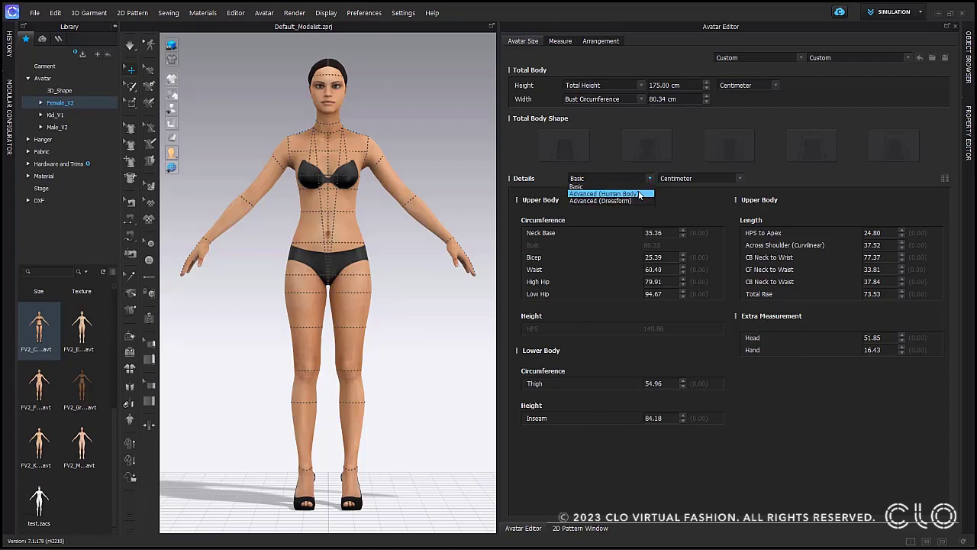
{"action": "left_click", "coordinate": [638, 191]}
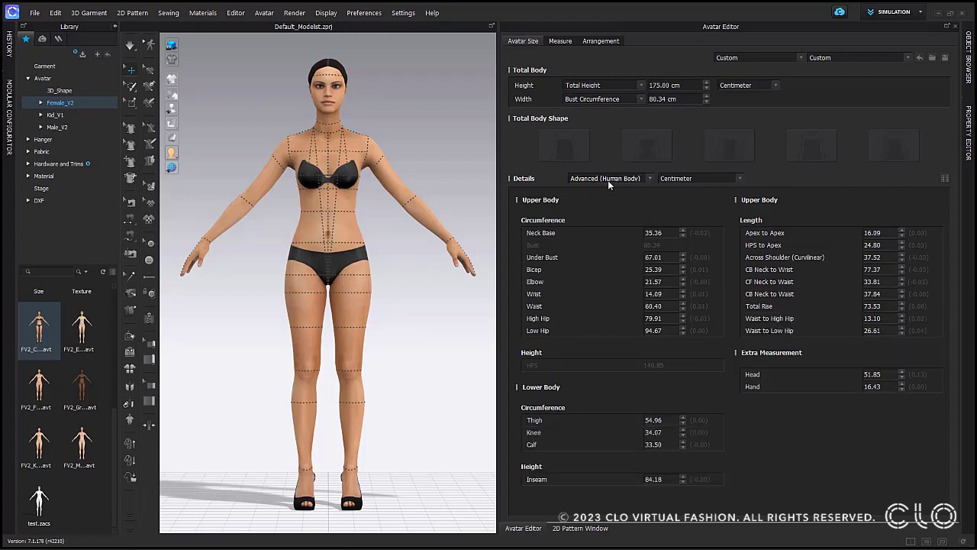
{"action": "left_click", "coordinate": [650, 177]}
{"action": "left_click", "coordinate": [649, 204]}
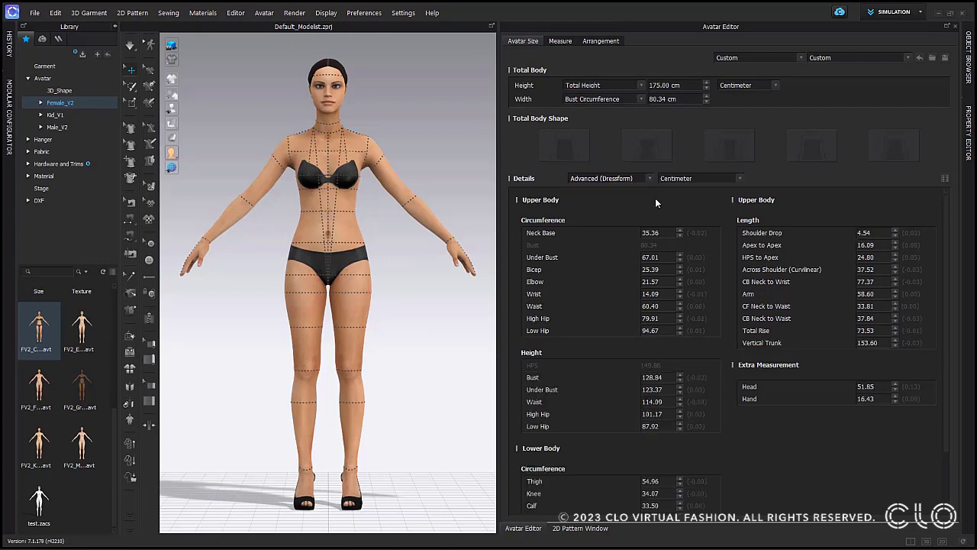
Set the female avatar's detail level to Advanced (Human Body) and compare the full measurement list with the editable-only list
{"action": "left_click", "coordinate": [652, 177]}
{"action": "left_click", "coordinate": [611, 200]}
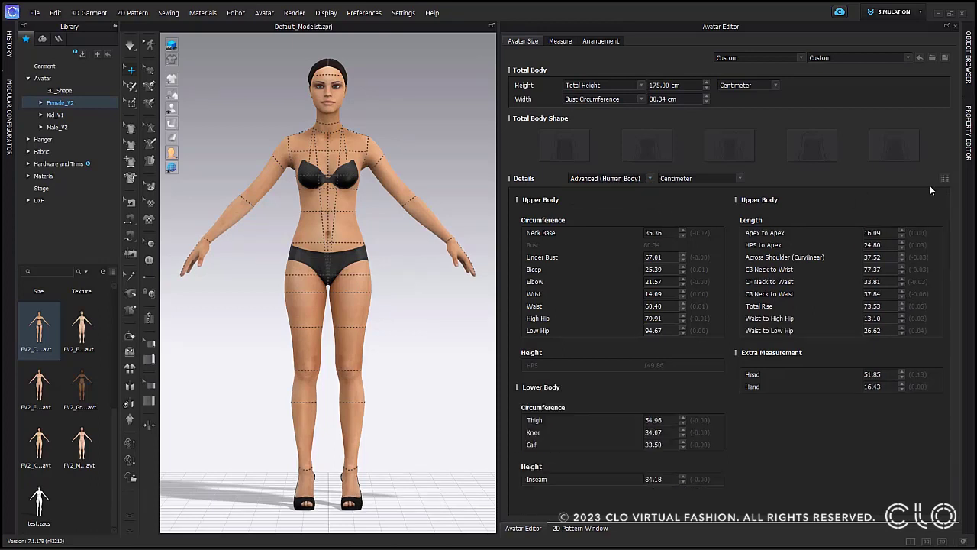
{"action": "left_click", "coordinate": [944, 178]}
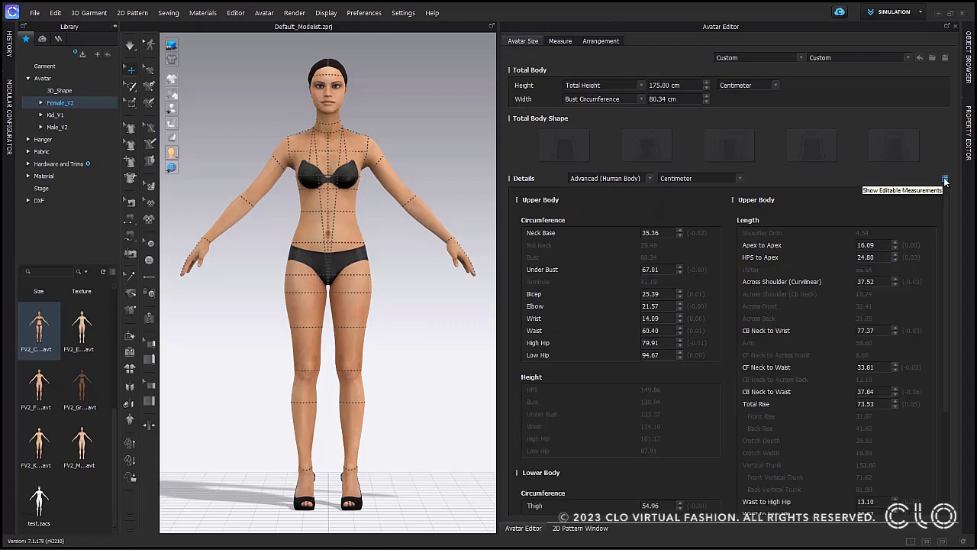
{"action": "scroll", "coordinate": [716, 260], "scroll_direction": "down", "scroll_amount": 4}
{"action": "scroll", "coordinate": [725, 255], "scroll_direction": "up", "scroll_amount": 4}
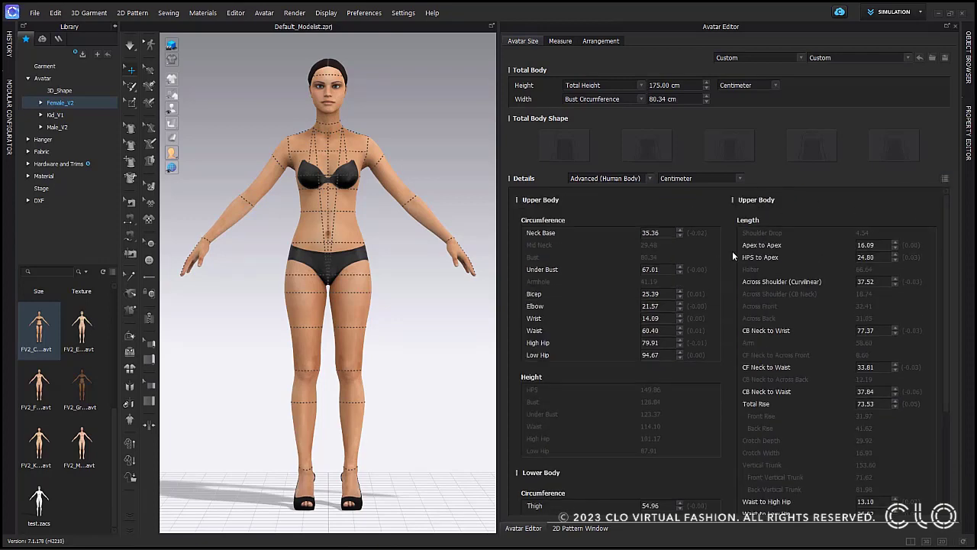
{"action": "left_click", "coordinate": [945, 180]}
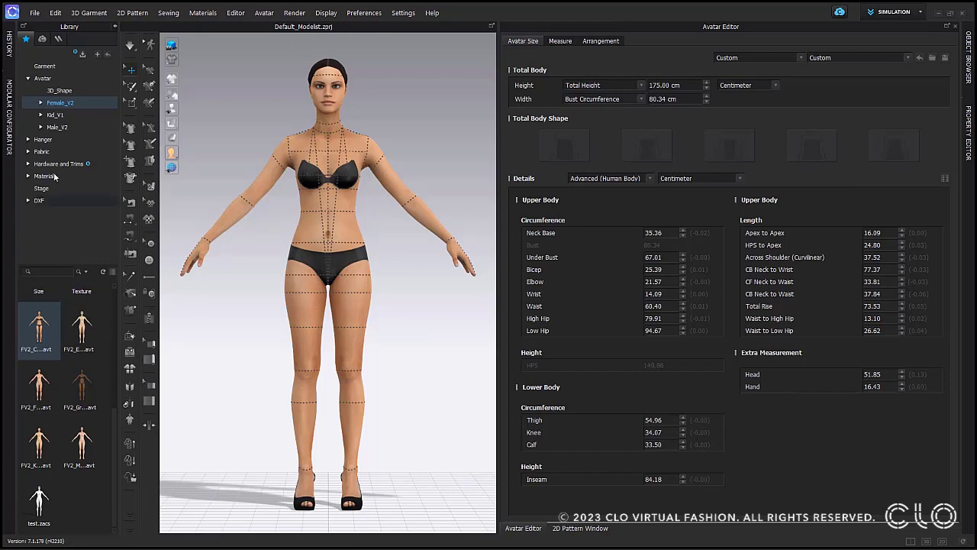
Replace the female avatar with a KV1 kid avatar from the Kid_V1 library folder
{"action": "left_click", "coordinate": [59, 114]}
{"action": "scroll", "coordinate": [69, 388], "scroll_direction": "down", "scroll_amount": 3}
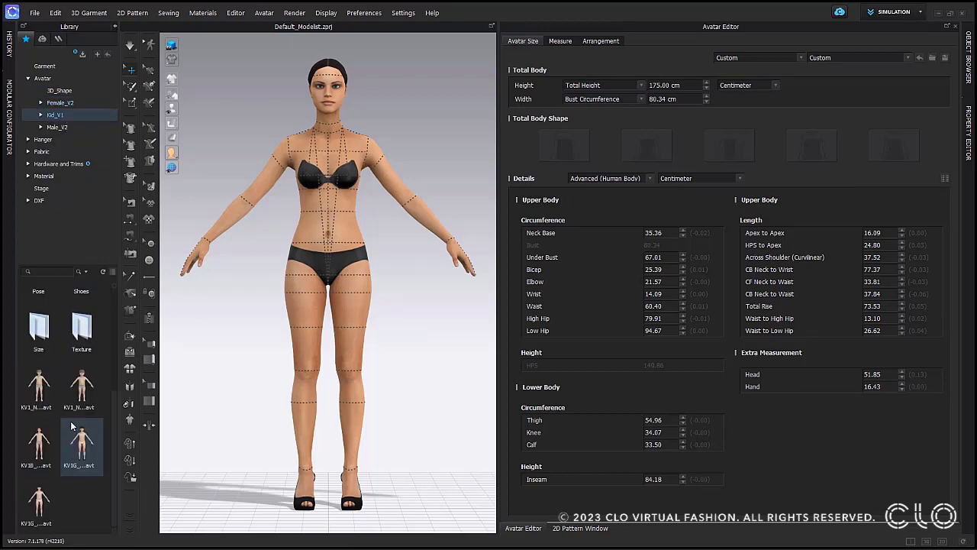
{"action": "double_click", "coordinate": [76, 386]}
{"action": "left_click", "coordinate": [479, 294]}
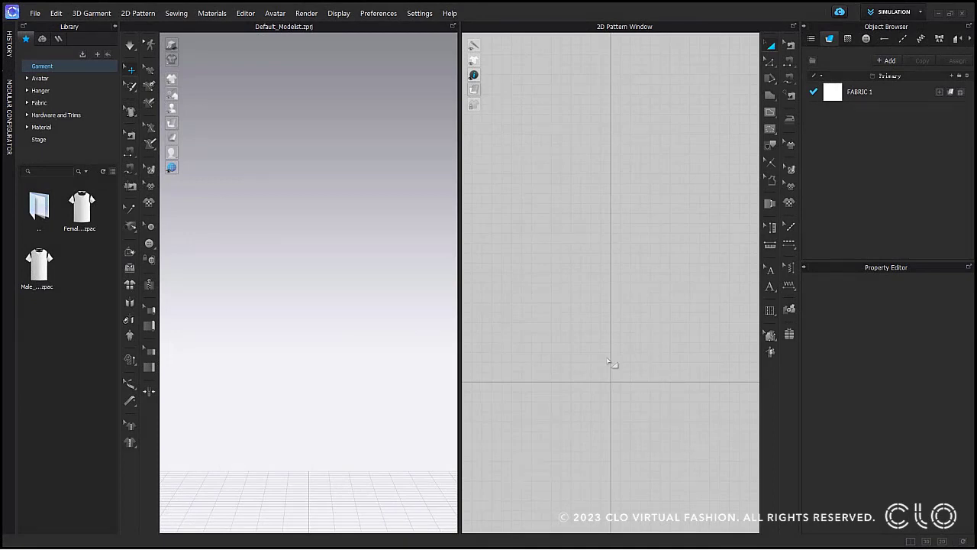
Convert the Walk.fbx motion file with Auto Convert to Motion, using the Female gender
{"action": "left_click", "coordinate": [275, 13]}
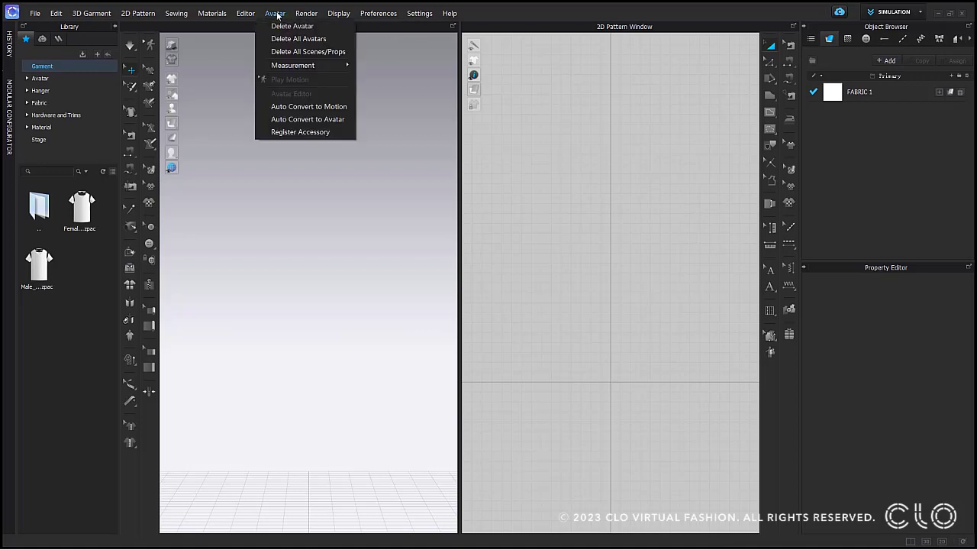
{"action": "left_click", "coordinate": [296, 106]}
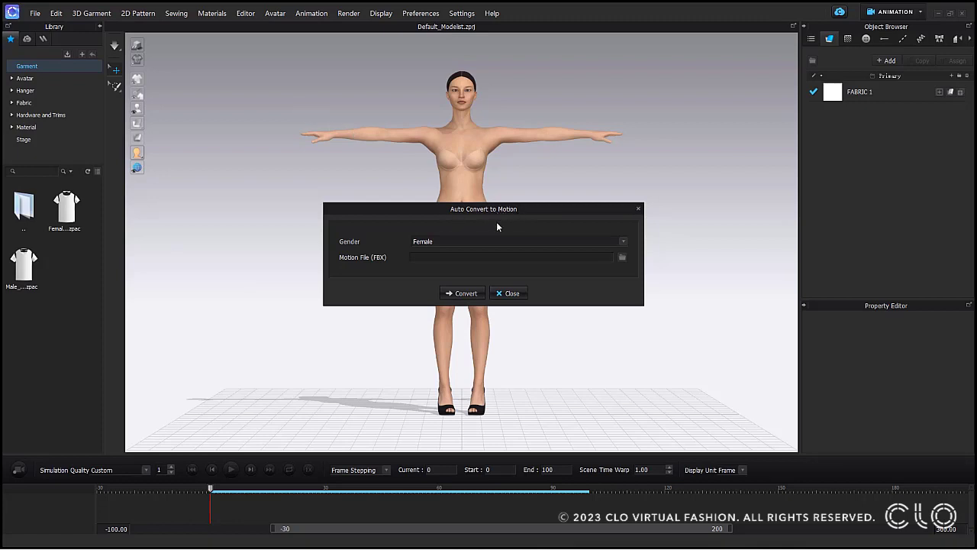
{"action": "left_click", "coordinate": [624, 242]}
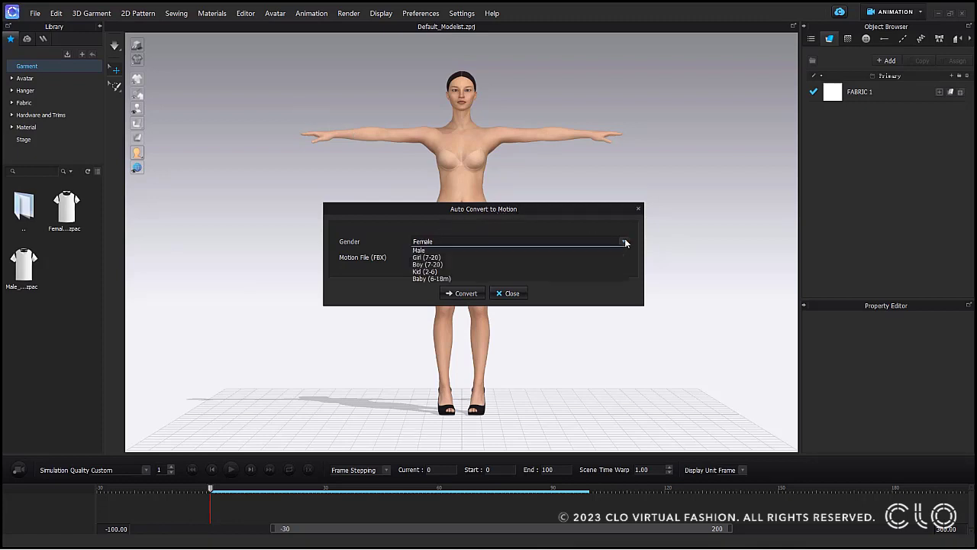
{"action": "left_click", "coordinate": [624, 242]}
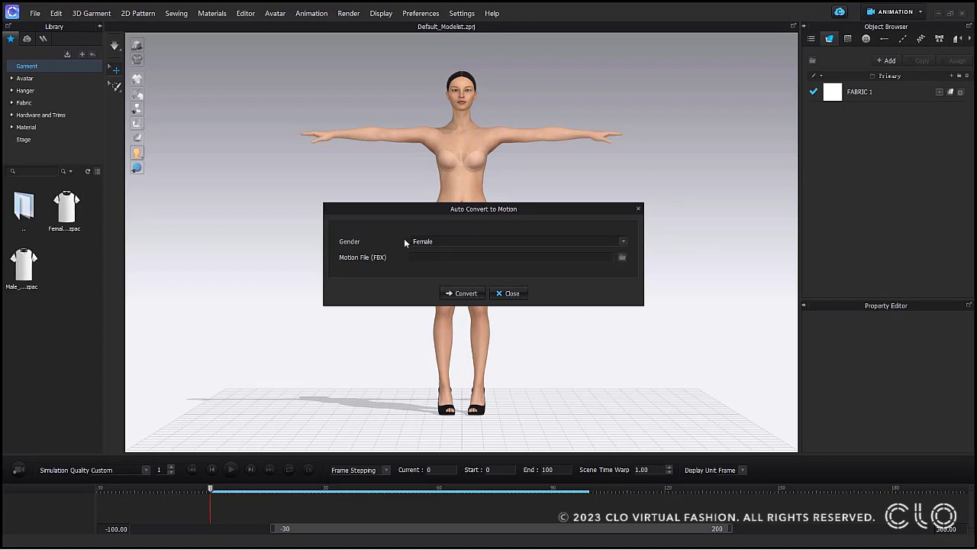
{"action": "left_click", "coordinate": [623, 258]}
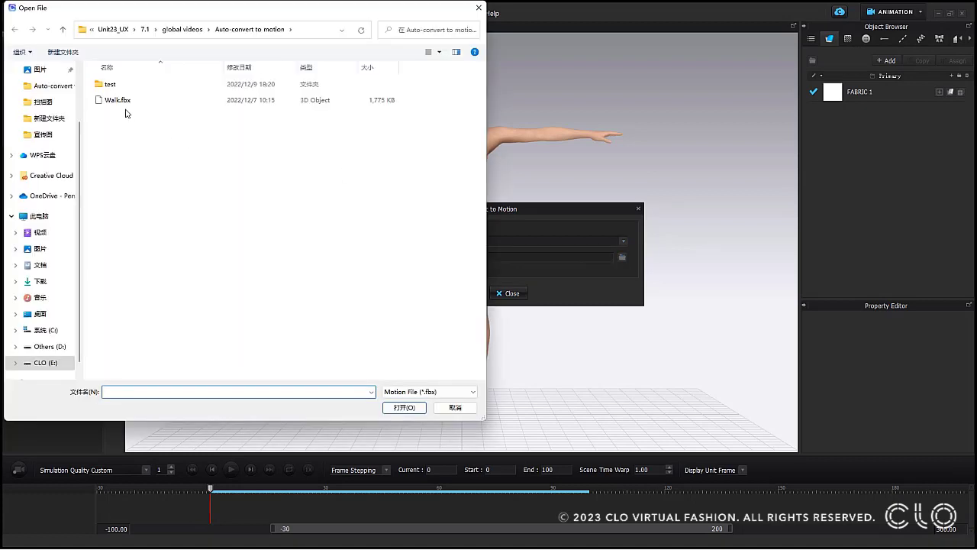
{"action": "left_click", "coordinate": [122, 99]}
{"action": "left_click", "coordinate": [402, 406]}
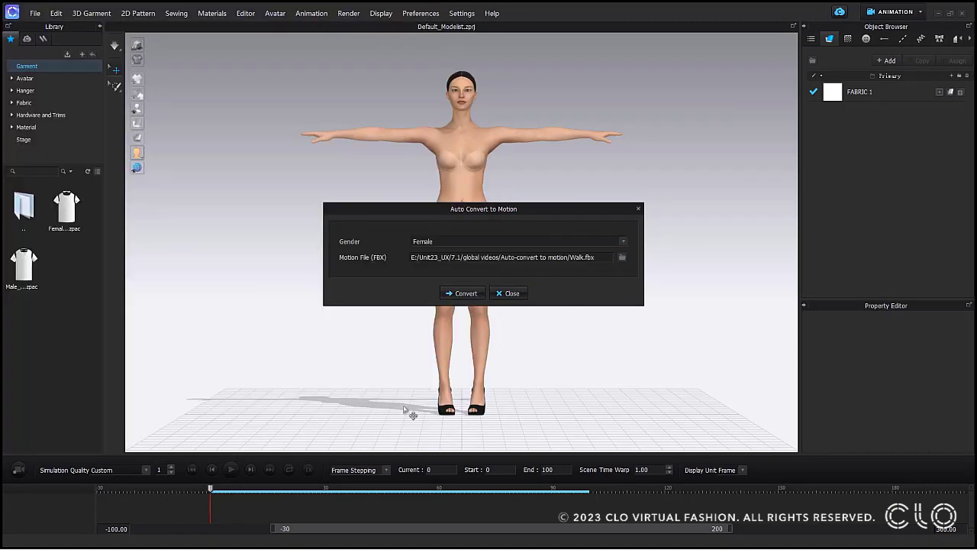
{"action": "left_click", "coordinate": [463, 294]}
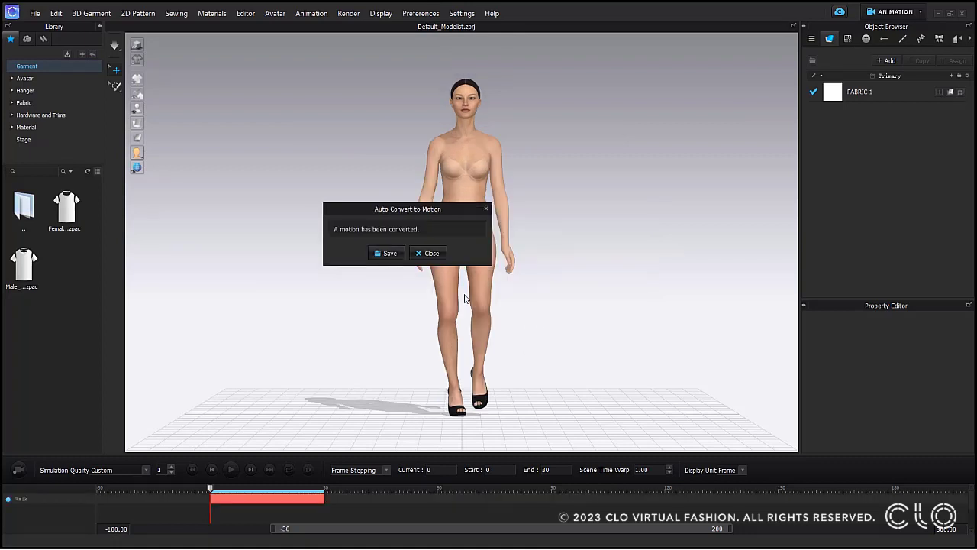
{"action": "left_click", "coordinate": [426, 254]}
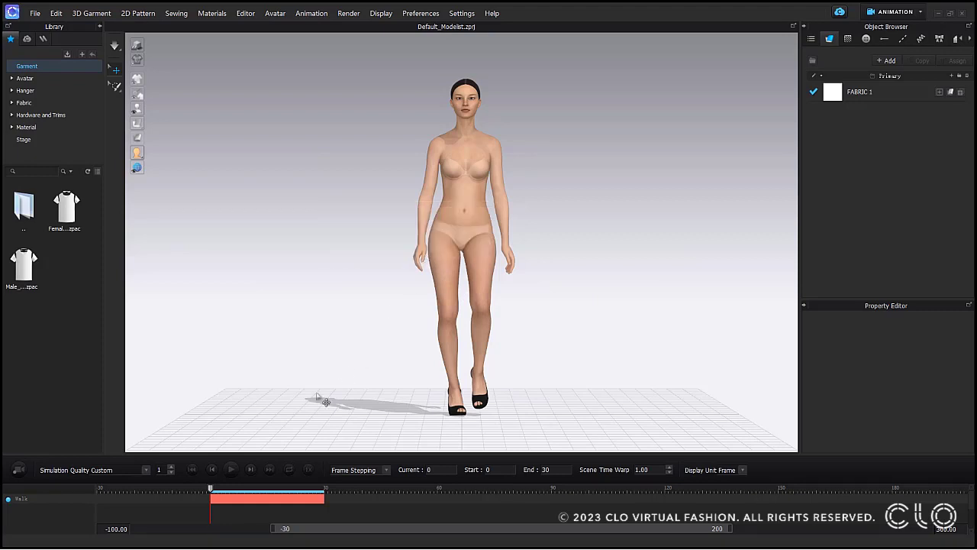
Play the converted walk motion on the female avatar and replay it from an angled side view
{"action": "left_click", "coordinate": [232, 469]}
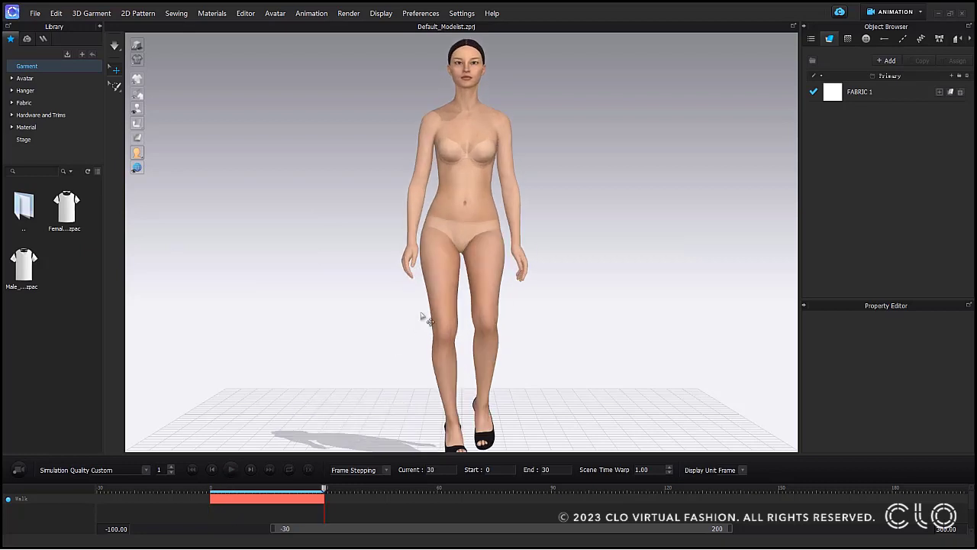
{"action": "scroll", "coordinate": [466, 278], "scroll_direction": "down", "scroll_amount": 2}
{"action": "right_click_drag", "start_coordinate": [472, 262], "coordinate": [543, 257]}
{"action": "middle_click_drag", "start_coordinate": [543, 257], "coordinate": [407, 258]}
{"action": "left_click", "coordinate": [193, 470]}
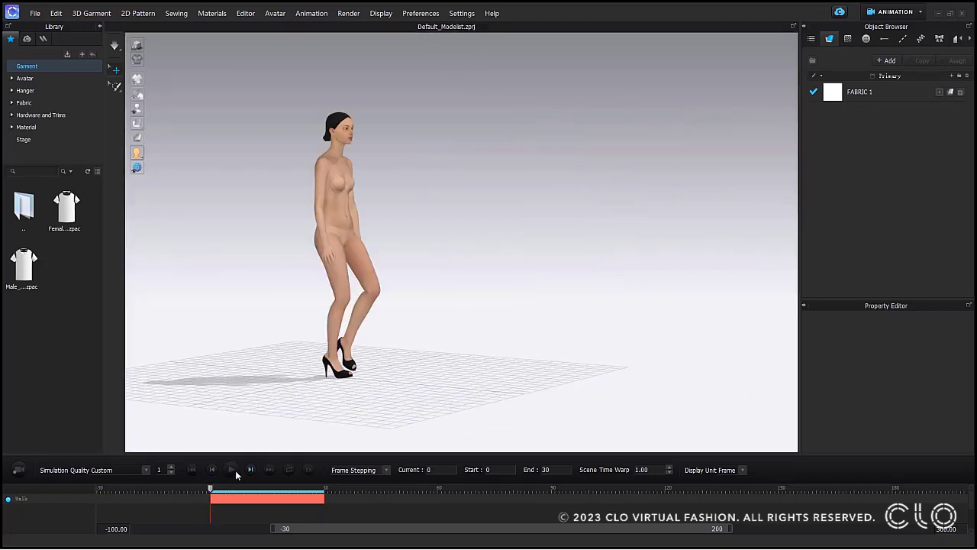
{"action": "left_click", "coordinate": [232, 469]}
Save the joint motion for the entire region as a motion file named walk in the Avatar folder
{"action": "left_click", "coordinate": [35, 13]}
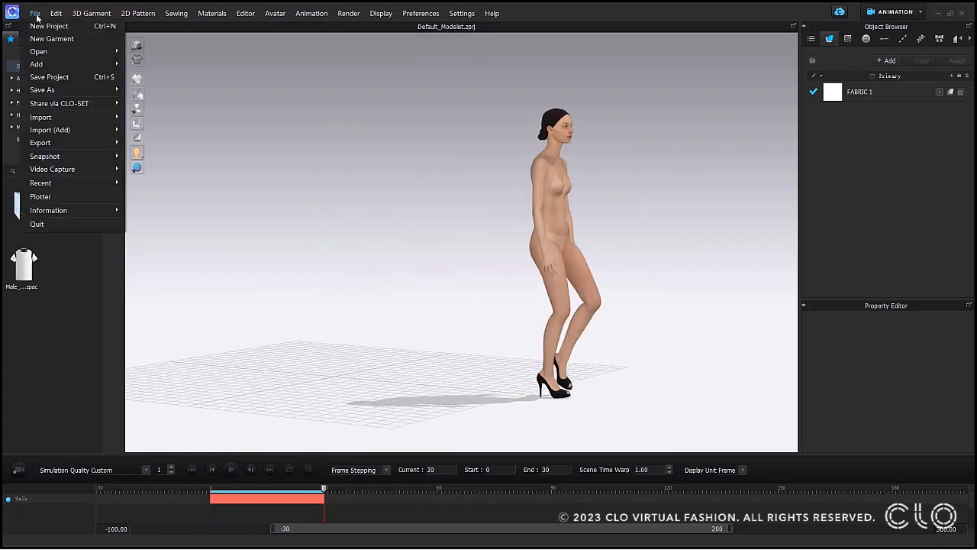
{"action": "mouse_move", "coordinate": [49, 89]}
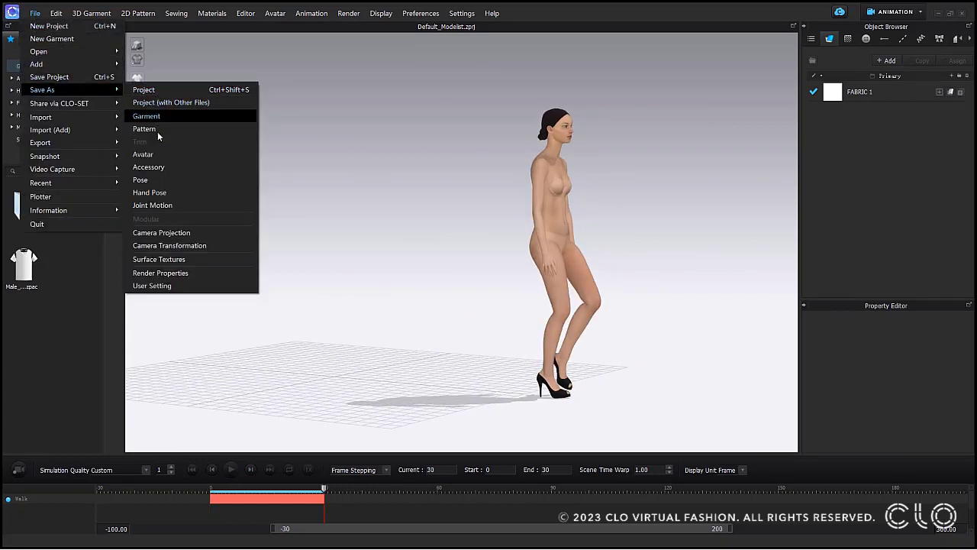
{"action": "left_click", "coordinate": [159, 205]}
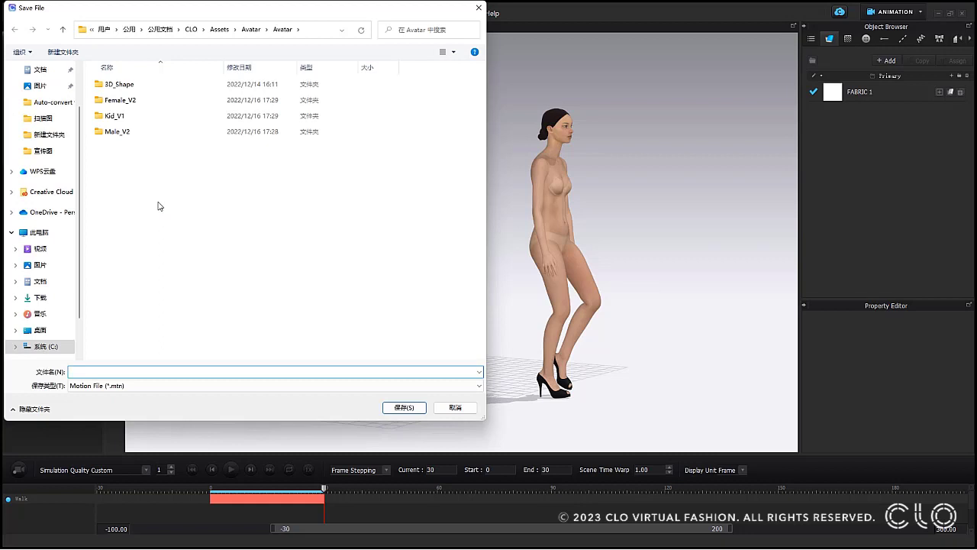
{"action": "type", "text": "walk"}
{"action": "key", "text": "Return"}
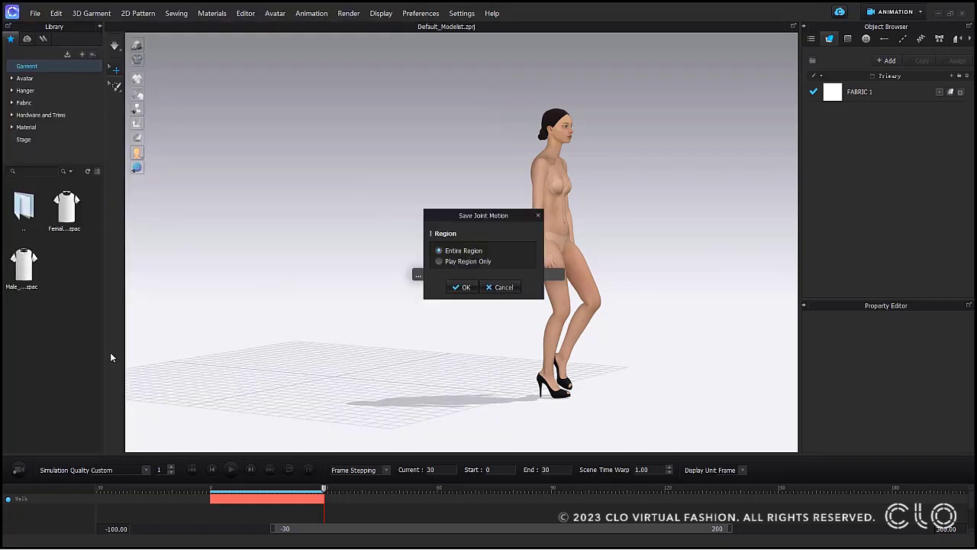
{"action": "left_click", "coordinate": [464, 287]}
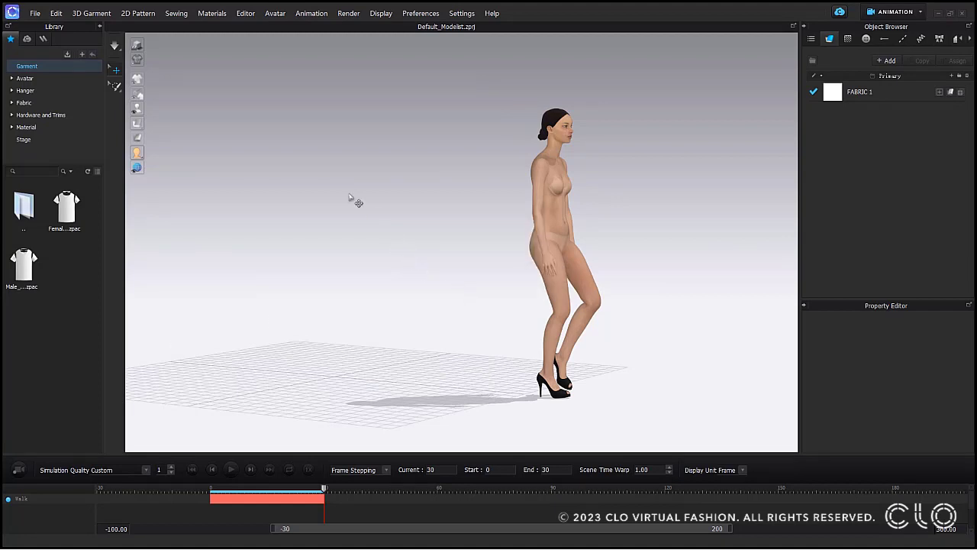
Replace the female avatar with the KV1G girl avatar from the Kid_V1 library folder
{"action": "left_click", "coordinate": [46, 79]}
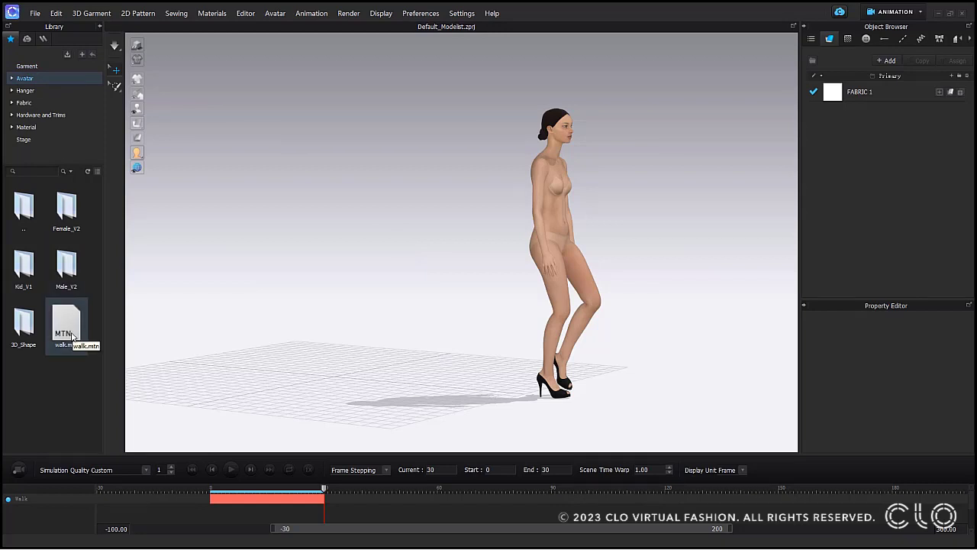
{"action": "double_click", "coordinate": [35, 269]}
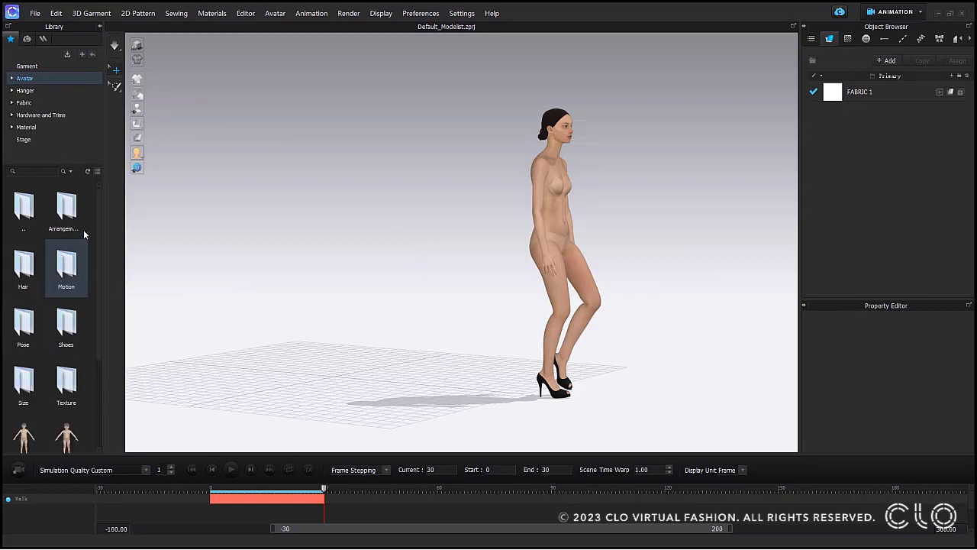
{"action": "scroll", "coordinate": [67, 336], "scroll_direction": "down", "scroll_amount": 3}
{"action": "mouse_move", "coordinate": [69, 379]}
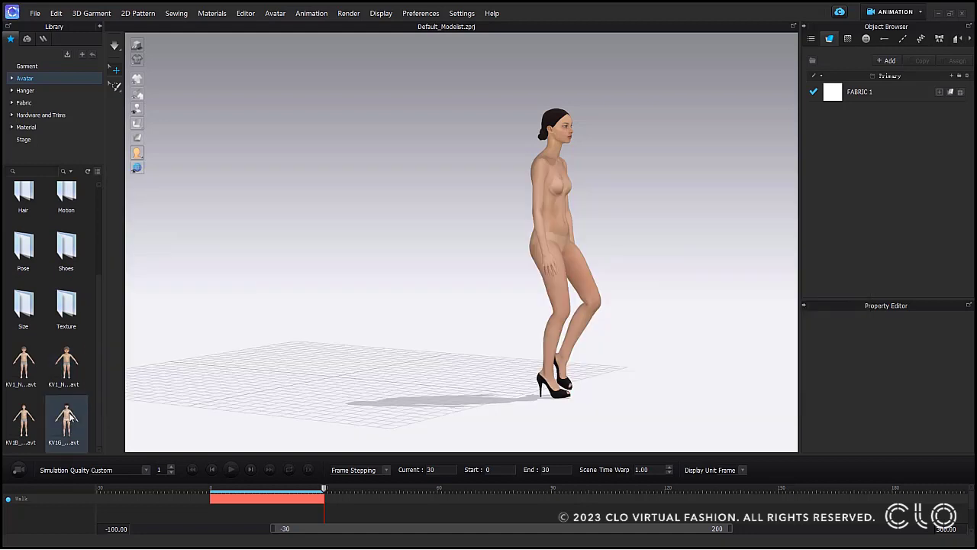
{"action": "double_click", "coordinate": [68, 419]}
{"action": "left_click", "coordinate": [481, 295]}
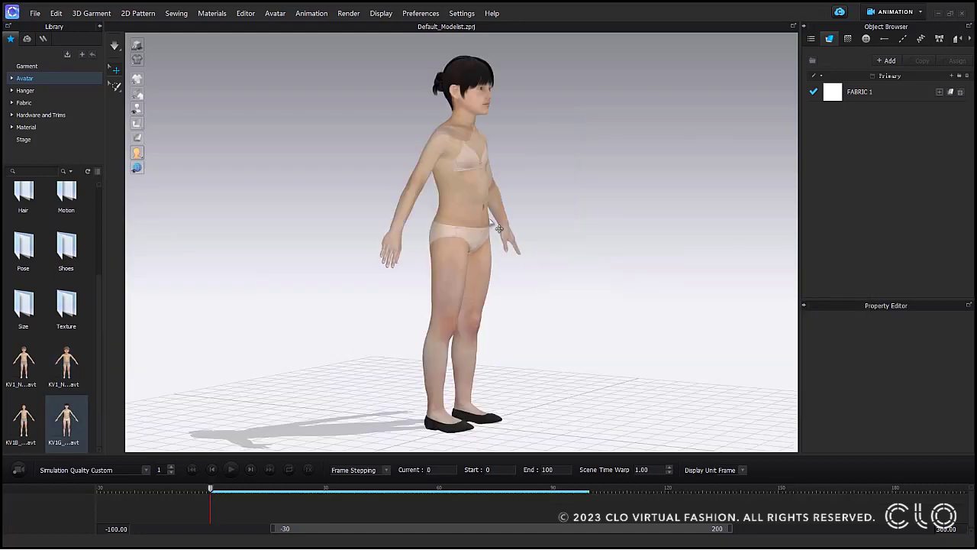
Load walk.mtn from the Avatar library folder onto the girl avatar in front view and play the motion
{"action": "key", "text": "2"}
{"action": "scroll", "coordinate": [27, 206], "scroll_direction": "up", "scroll_amount": 3}
{"action": "double_click", "coordinate": [27, 209]}
{"action": "double_click", "coordinate": [66, 325]}
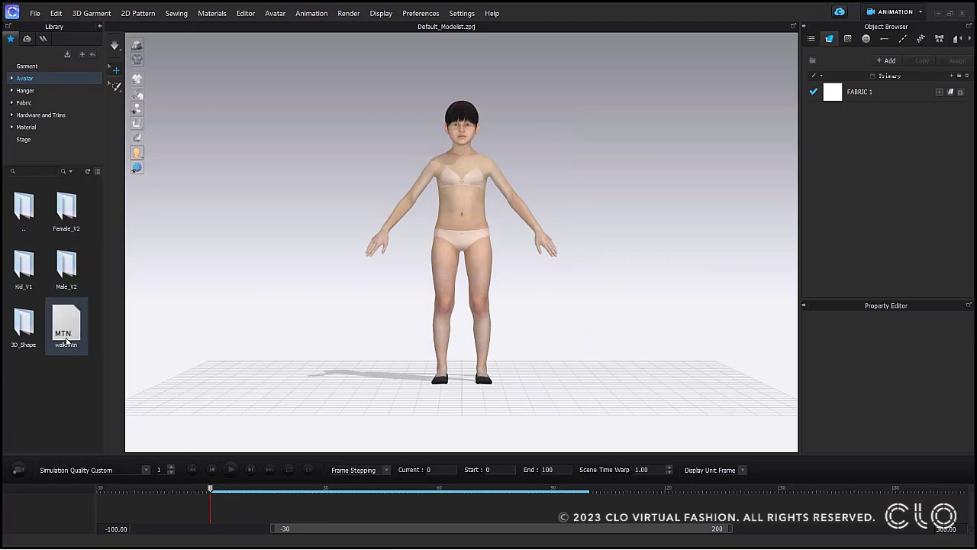
{"action": "left_click", "coordinate": [508, 293]}
{"action": "left_click", "coordinate": [230, 468]}
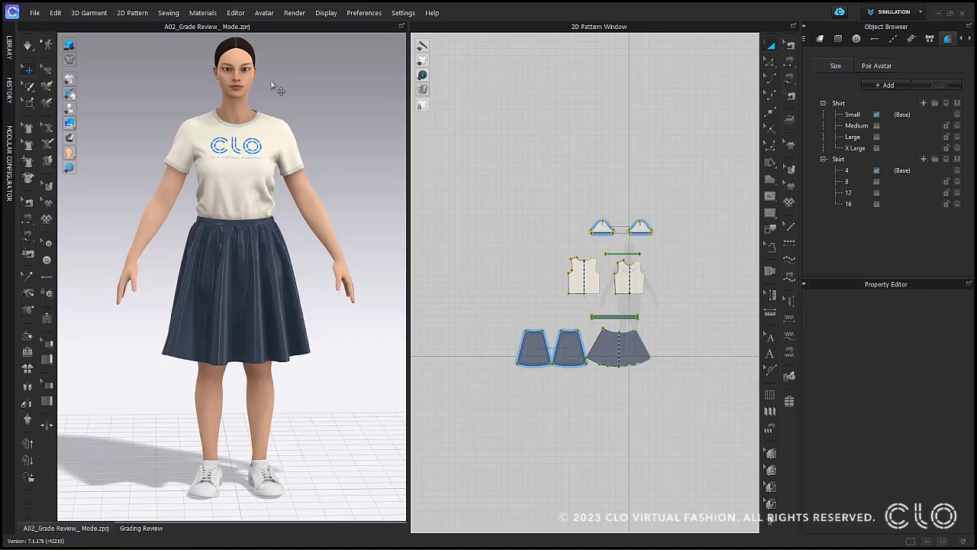
Compare the 3D garment view with the Grading Review of the shirt sizes, ending on the Grading Review
{"action": "left_click", "coordinate": [236, 13]}
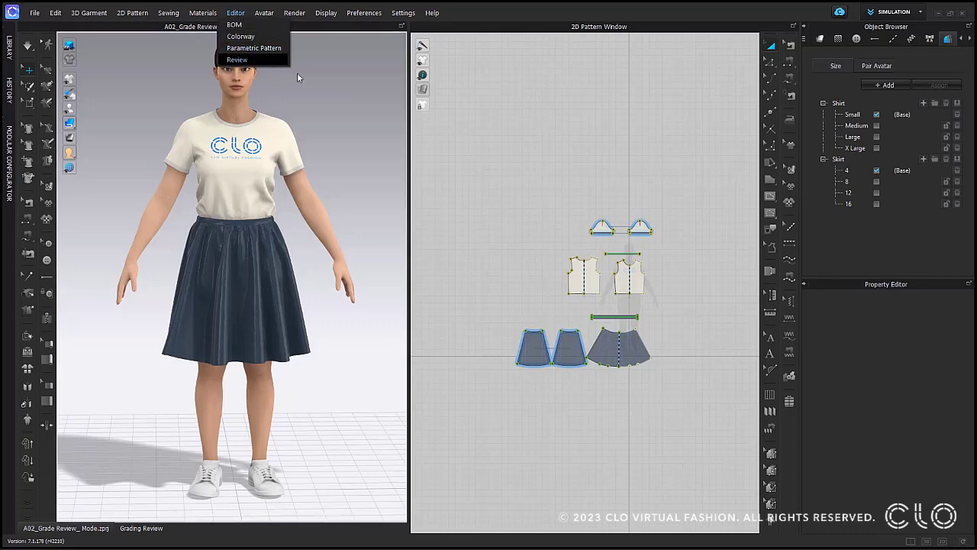
{"action": "left_click", "coordinate": [318, 93]}
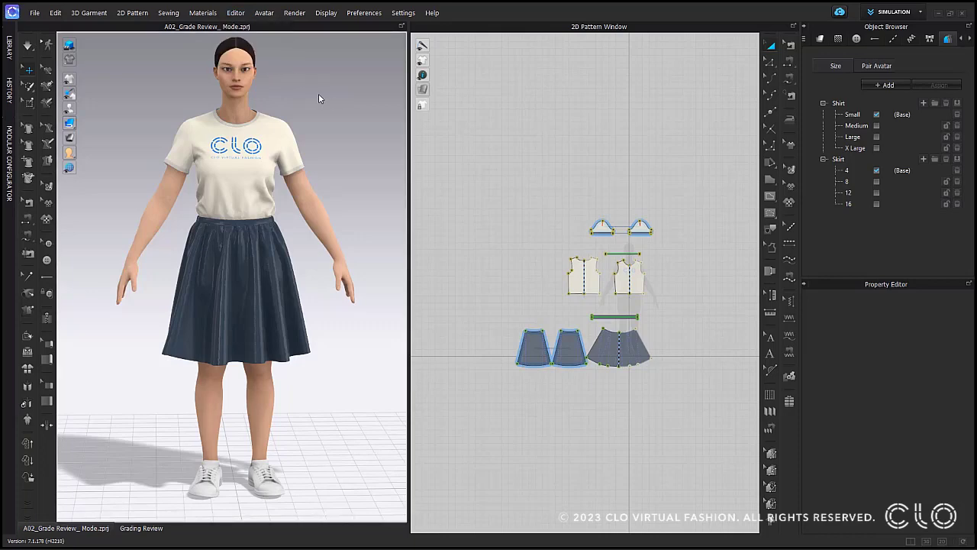
{"action": "left_click", "coordinate": [152, 533]}
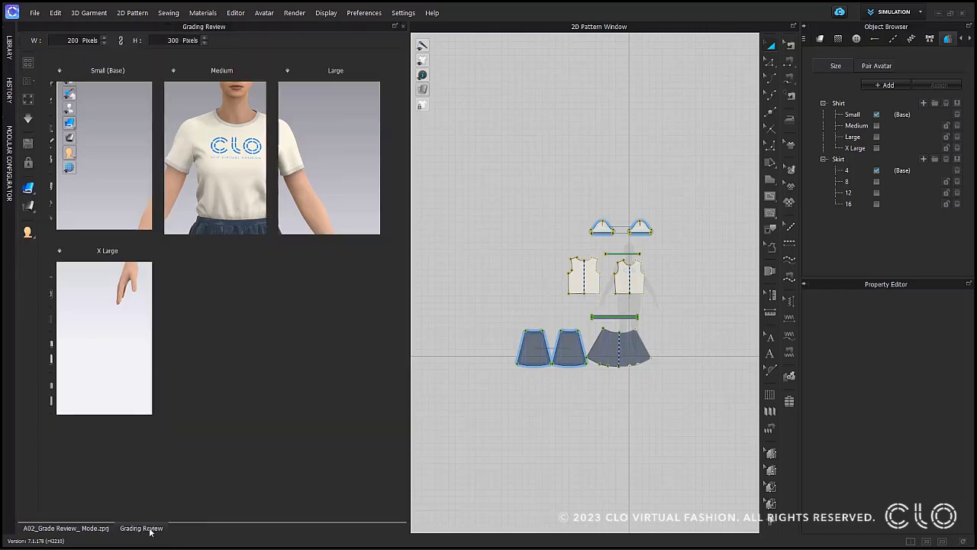
{"action": "left_click", "coordinate": [80, 529]}
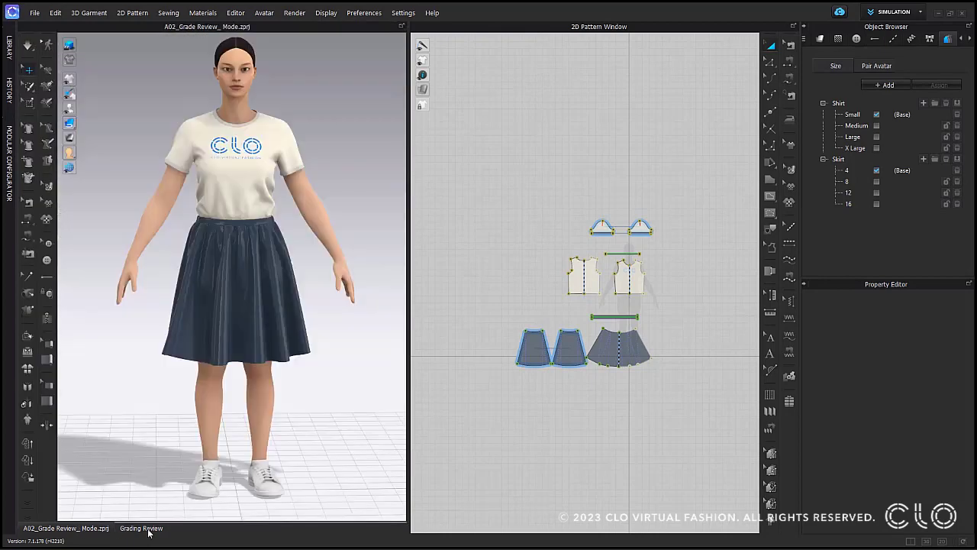
{"action": "left_click", "coordinate": [152, 532]}
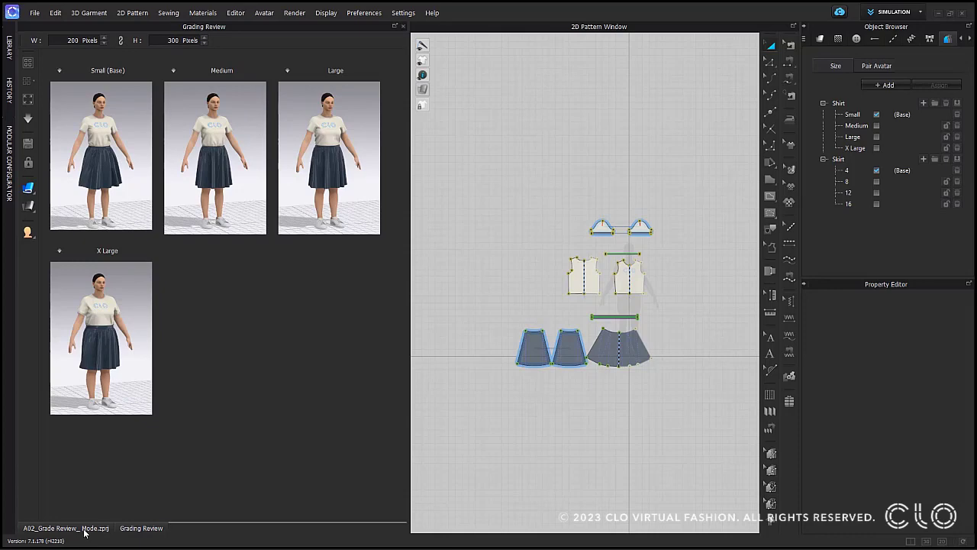
Select the shirt front pattern and start grading editing with the graded outlines shown on the shirt and skirt patterns
{"action": "scroll", "coordinate": [634, 317], "scroll_direction": "up", "scroll_amount": 4}
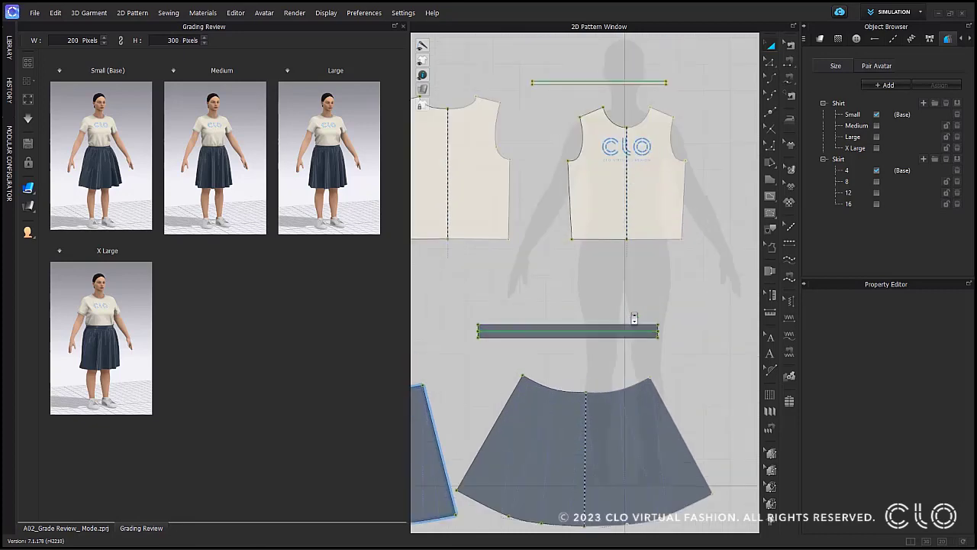
{"action": "scroll", "coordinate": [634, 317], "scroll_direction": "down", "scroll_amount": 2}
{"action": "middle_click_drag", "start_coordinate": [626, 302], "coordinate": [660, 252]}
{"action": "scroll", "coordinate": [660, 252], "scroll_direction": "up", "scroll_amount": 2}
{"action": "left_click", "coordinate": [683, 179]}
{"action": "left_click", "coordinate": [771, 488]}
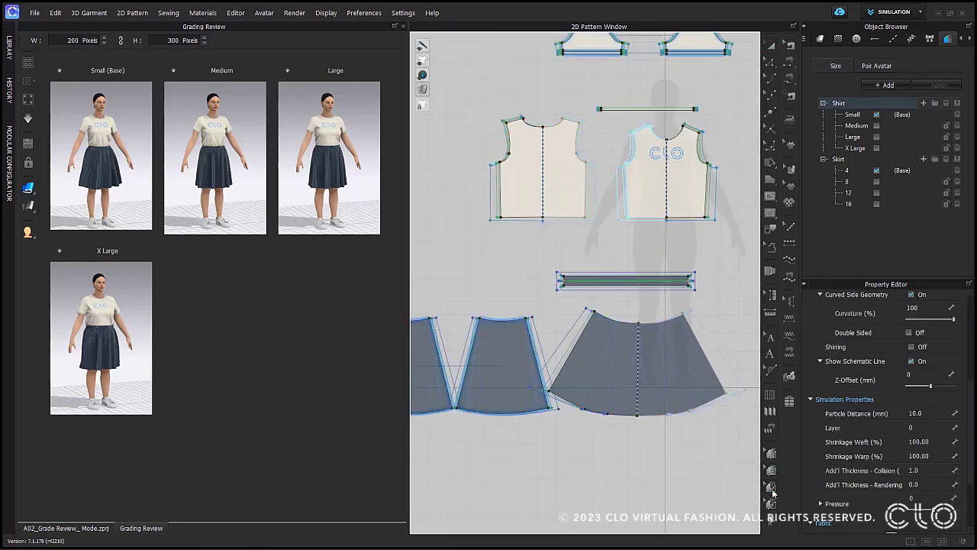
Extend the size 12 grading at the skirt waistband's right end outward to an X-axis distance of 0.994 in
{"action": "scroll", "coordinate": [705, 241], "scroll_direction": "up", "scroll_amount": 3}
{"action": "scroll", "coordinate": [713, 171], "scroll_direction": "up", "scroll_amount": 5}
{"action": "scroll", "coordinate": [695, 285], "scroll_direction": "down", "scroll_amount": 4}
{"action": "middle_click_drag", "start_coordinate": [685, 326], "coordinate": [663, 37]}
{"action": "scroll", "coordinate": [640, 103], "scroll_direction": "up", "scroll_amount": 5}
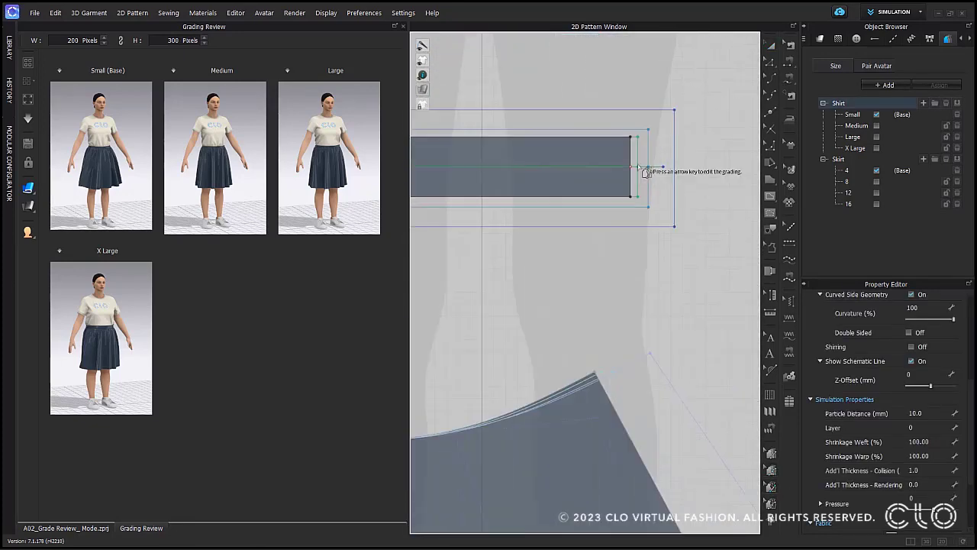
{"action": "mouse_move", "coordinate": [639, 200]}
{"action": "left_click", "coordinate": [648, 168]}
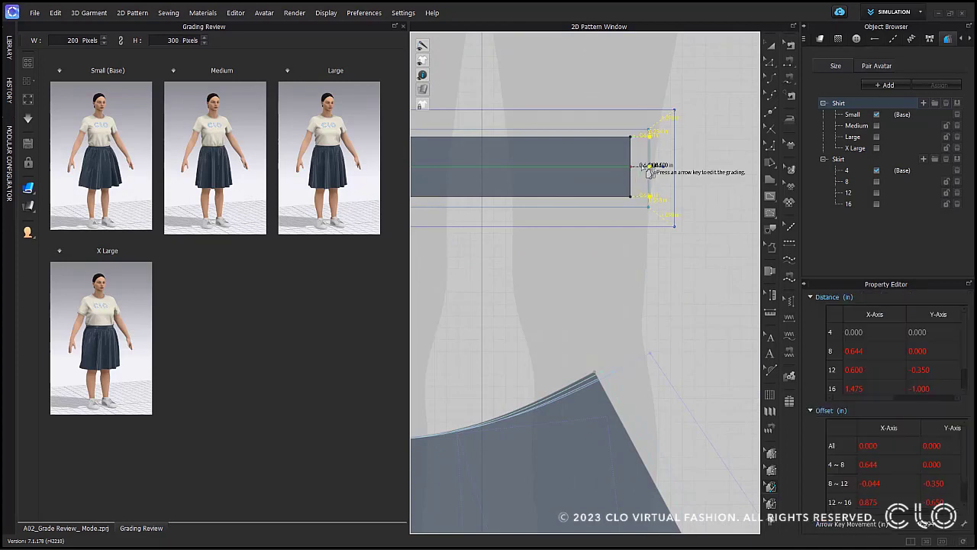
{"action": "key", "text": "Right"}
{"action": "left_click", "coordinate": [649, 206], "text": "shift"}
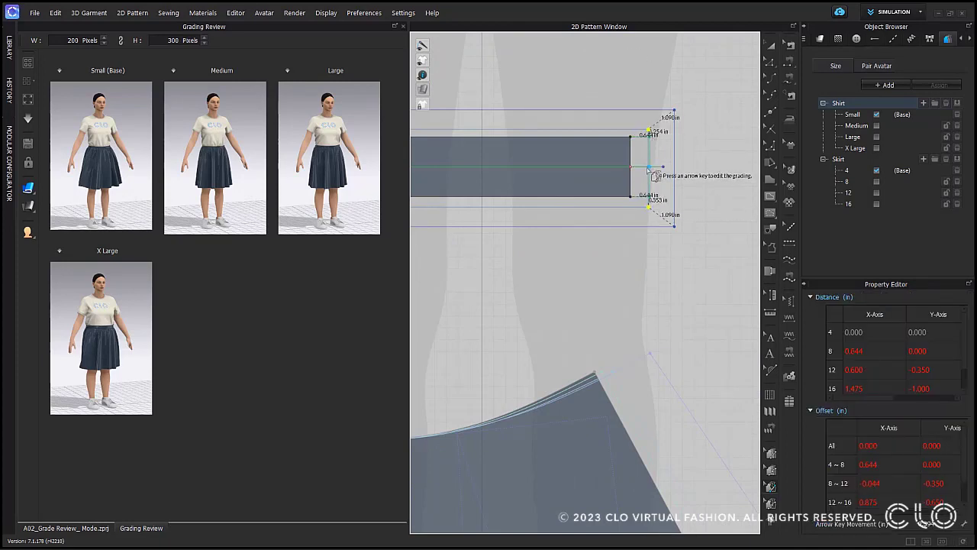
{"action": "left_click", "coordinate": [650, 167], "text": "shift"}
{"action": "key", "text": "Right"}
Extend the size 12 grading at the skirt waistband's left end outward to an X-axis distance of -0.994 in
{"action": "scroll", "coordinate": [620, 288], "scroll_direction": "down", "scroll_amount": 3}
{"action": "middle_click_drag", "start_coordinate": [528, 278], "coordinate": [676, 280]}
{"action": "scroll", "coordinate": [489, 216], "scroll_direction": "up", "scroll_amount": 5}
{"action": "left_click", "coordinate": [502, 138]}
{"action": "left_click", "coordinate": [501, 183], "text": "shift"}
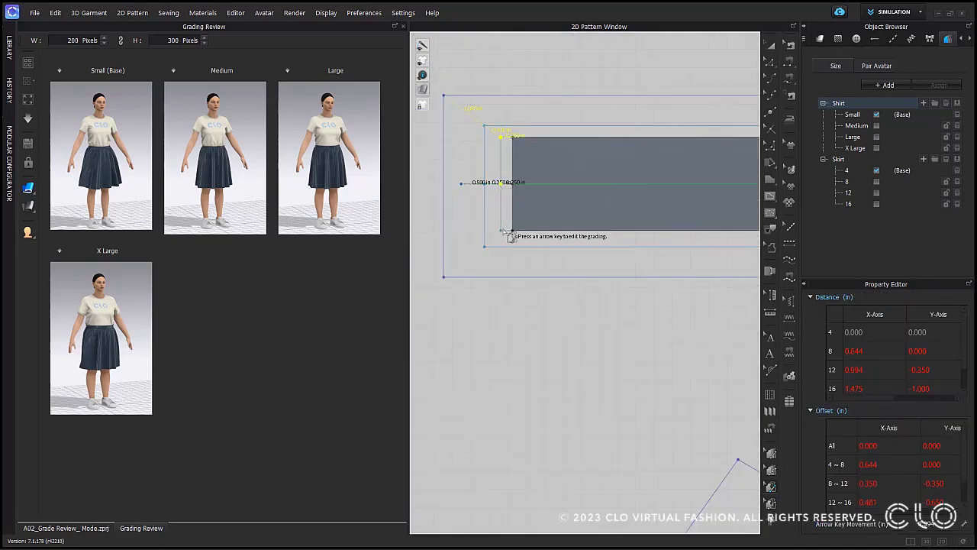
{"action": "left_click", "coordinate": [502, 229], "text": "shift"}
{"action": "left_click", "coordinate": [485, 247], "text": "shift"}
{"action": "left_click", "coordinate": [485, 184], "text": "shift"}
{"action": "left_click", "coordinate": [485, 126], "text": "shift"}
{"action": "key", "text": "Left"}
Simulate only the Medium size in the Grading Review, and stop its simulation
{"action": "scroll", "coordinate": [500, 125], "scroll_direction": "down", "scroll_amount": 6}
{"action": "middle_click_drag", "start_coordinate": [492, 185], "coordinate": [515, 204]}
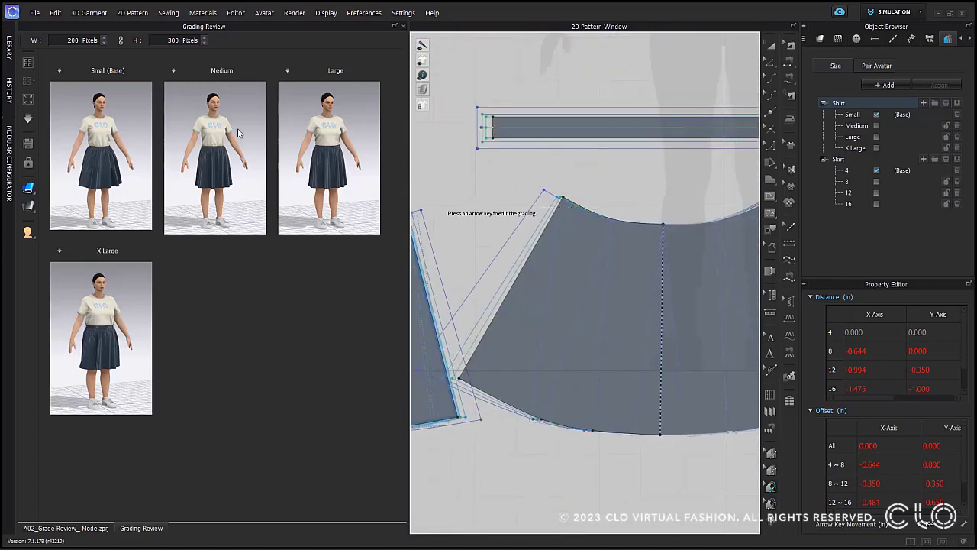
{"action": "left_click", "coordinate": [238, 113]}
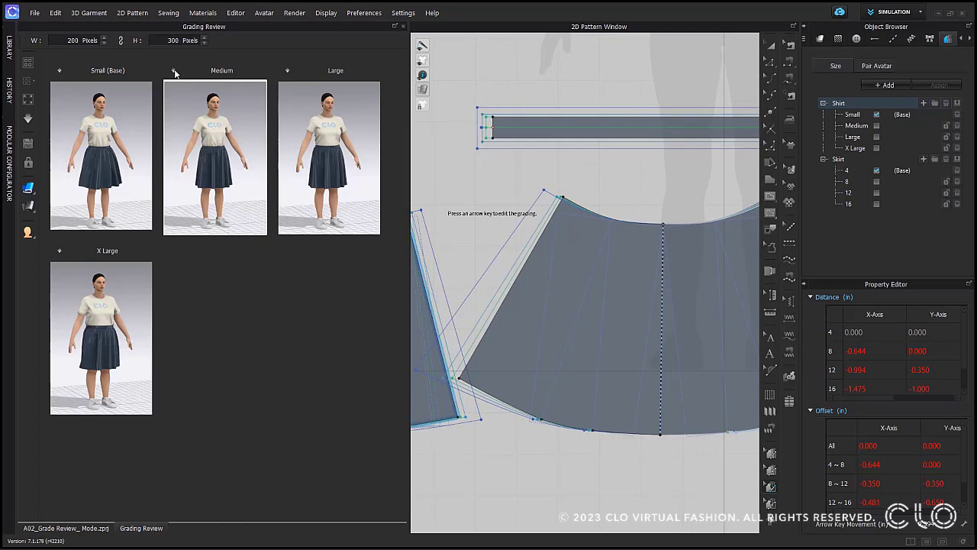
{"action": "left_click", "coordinate": [174, 71]}
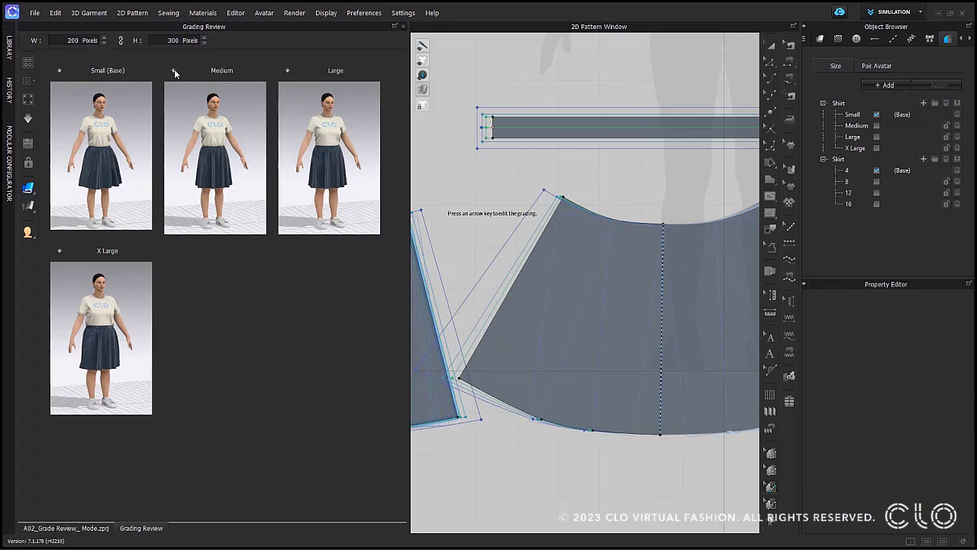
{"action": "left_click", "coordinate": [174, 74]}
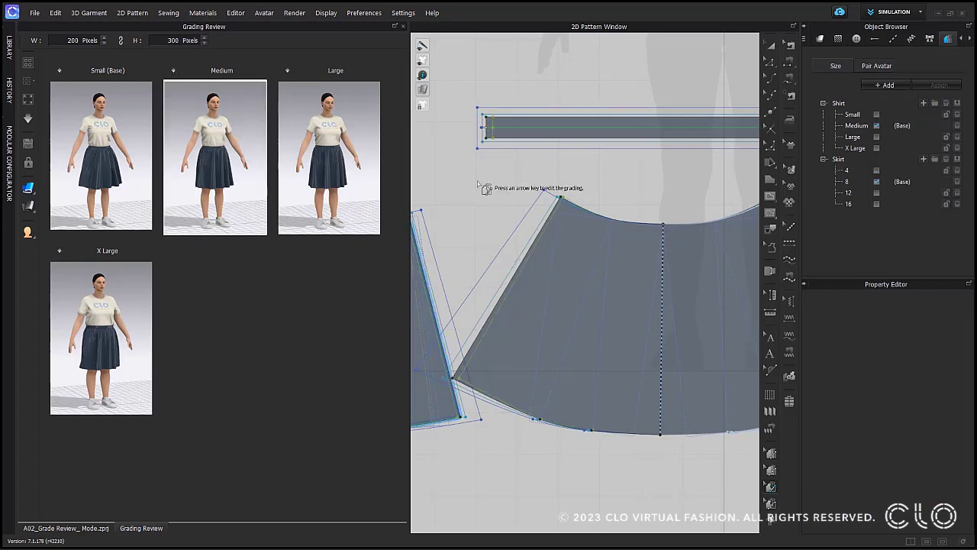
{"action": "scroll", "coordinate": [479, 187], "scroll_direction": "down", "scroll_amount": 5}
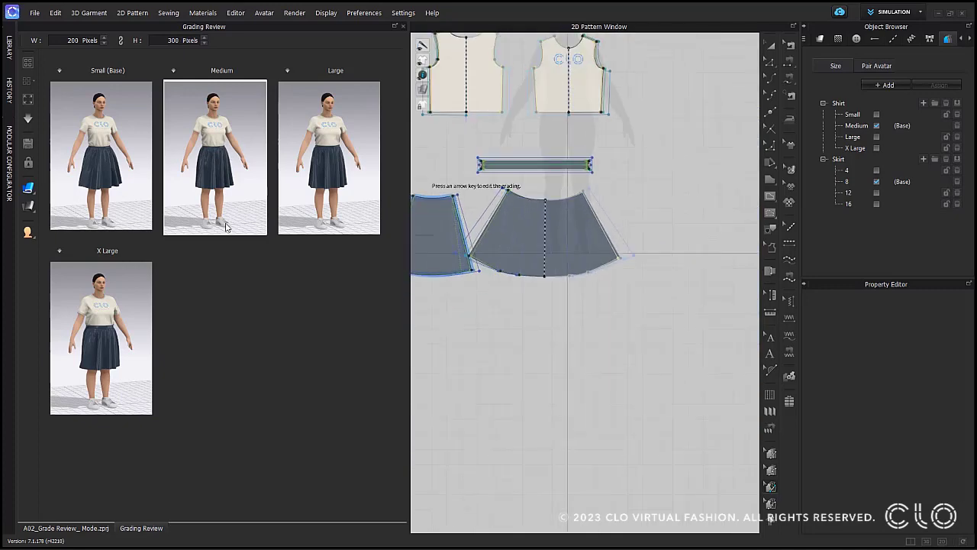
Inspect the Medium garment from an angle in the 3D view and return to the Grading Review
{"action": "left_click", "coordinate": [93, 528]}
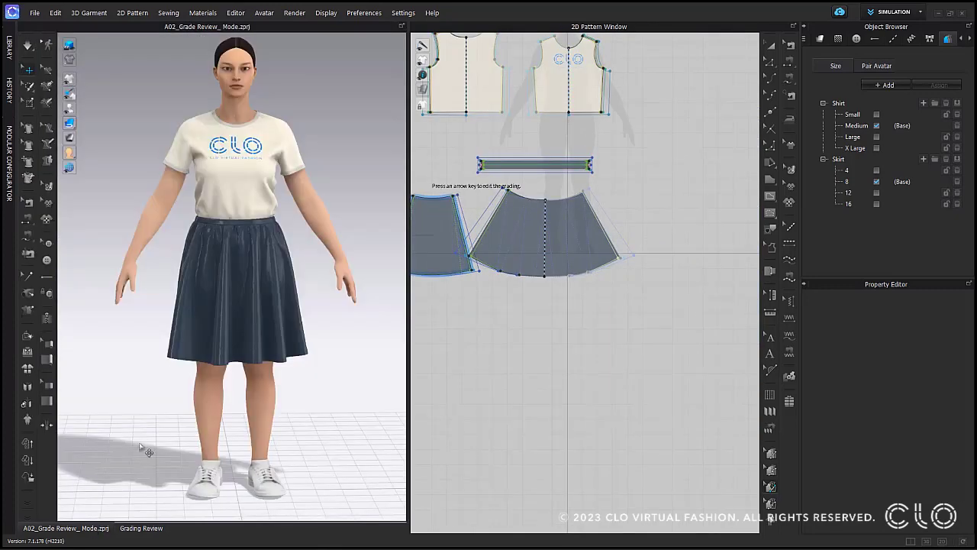
{"action": "mouse_move", "coordinate": [165, 380]}
{"action": "right_mouse_down"}
{"action": "mouse_move", "coordinate": [246, 344]}
{"action": "mouse_move", "coordinate": [312, 373]}
{"action": "mouse_move", "coordinate": [146, 382]}
{"action": "right_mouse_up"}
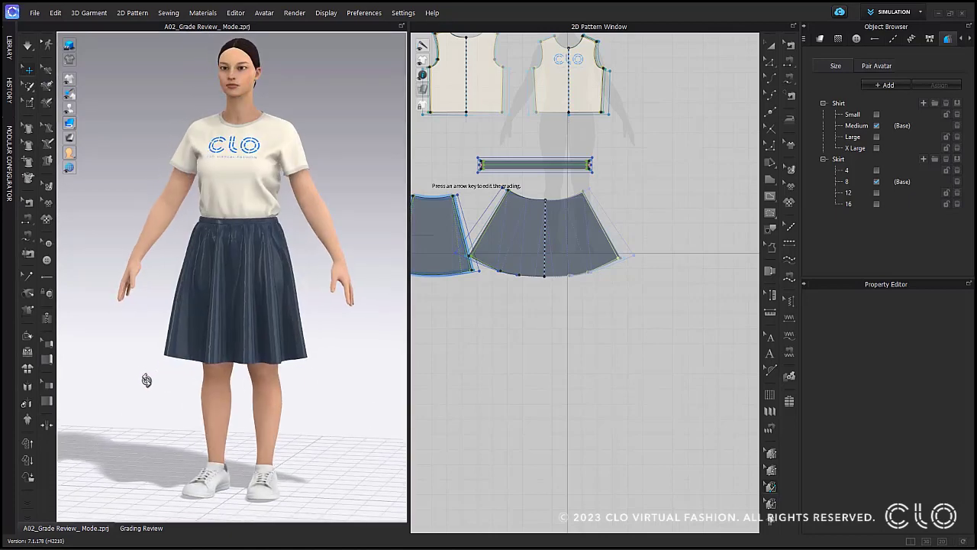
{"action": "left_click", "coordinate": [149, 527]}
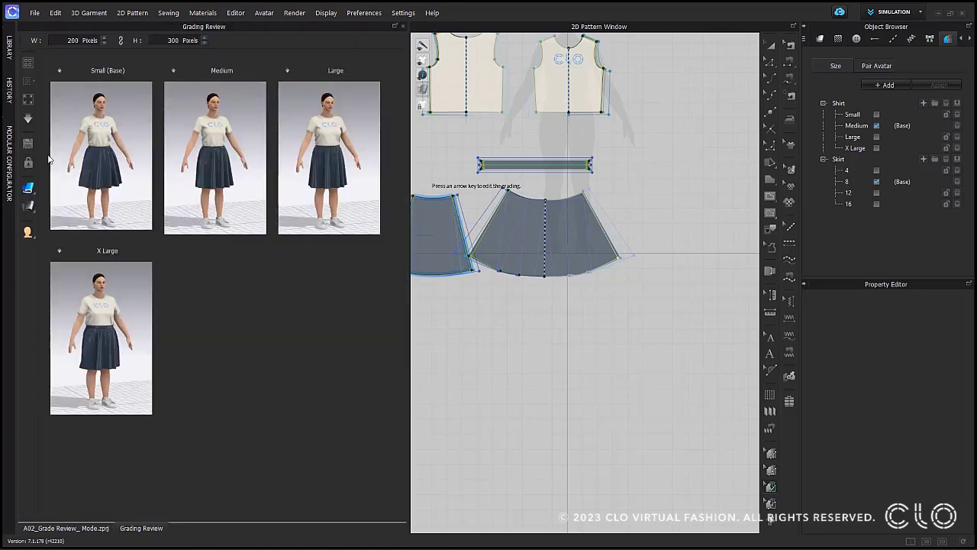
Simulate all sizes in the Grading Review, check the garment from the side in 3D, and return to the review
{"action": "left_click", "coordinate": [28, 121]}
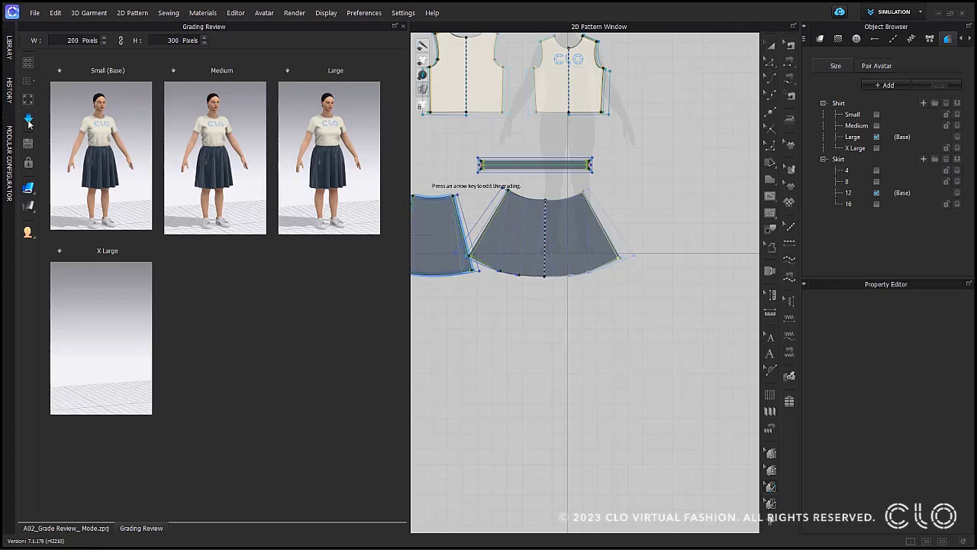
{"action": "left_click", "coordinate": [98, 530]}
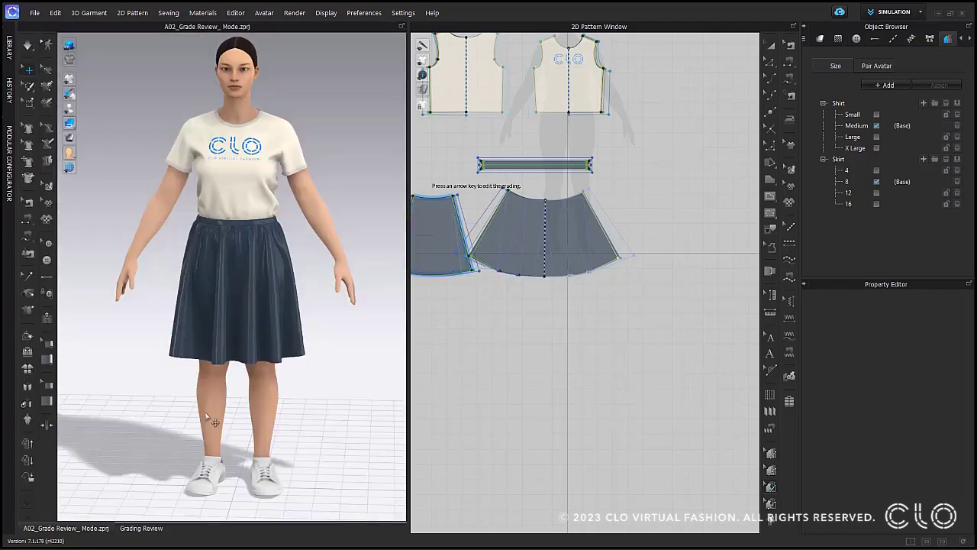
{"action": "right_click_drag", "start_coordinate": [235, 291], "coordinate": [286, 284]}
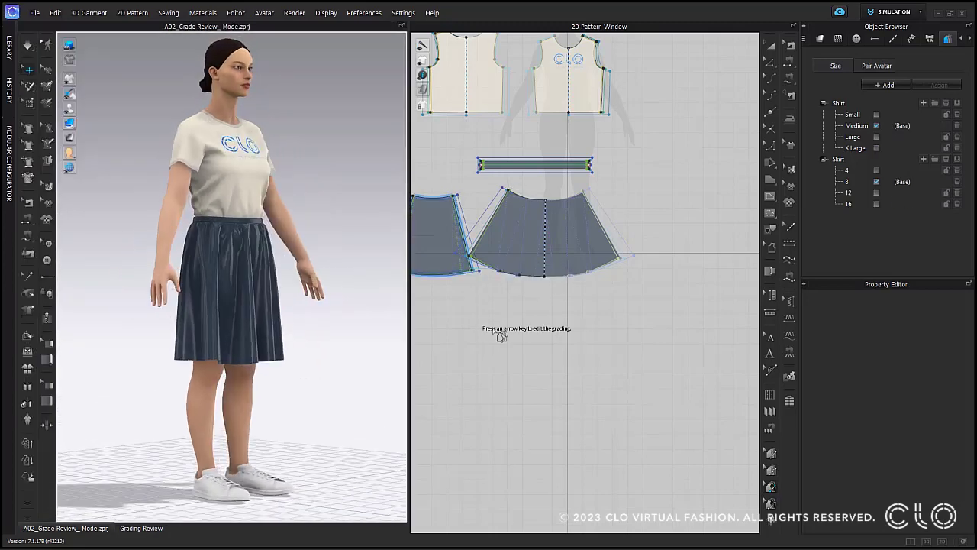
{"action": "middle_click_drag", "start_coordinate": [500, 335], "coordinate": [613, 403]}
{"action": "middle_click_drag", "start_coordinate": [631, 189], "coordinate": [617, 242]}
{"action": "left_click", "coordinate": [141, 528]}
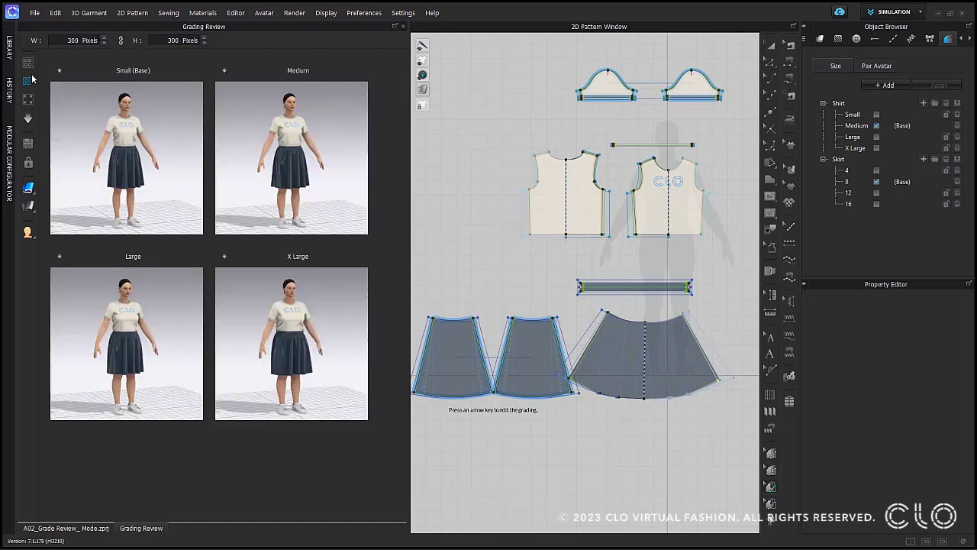
Arrange the size previews in Horizontal and Vertical layouts, and return them to the Wrap layout
{"action": "left_click", "coordinate": [29, 81]}
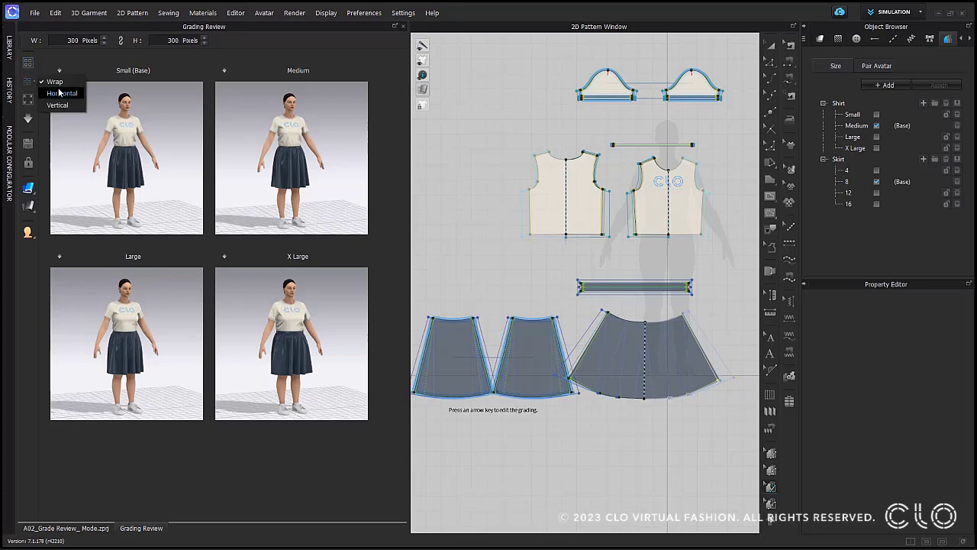
{"action": "left_click", "coordinate": [58, 93]}
{"action": "left_click", "coordinate": [29, 81]}
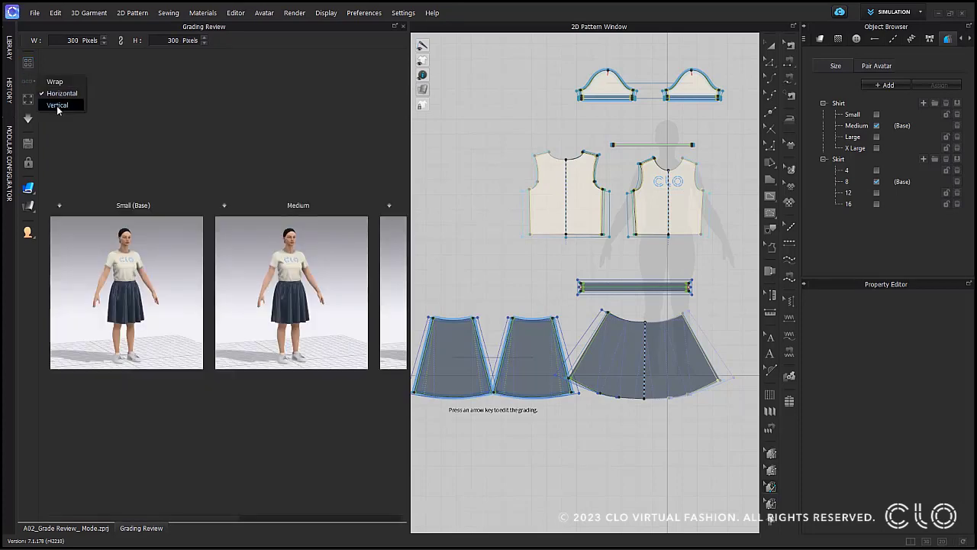
{"action": "left_click", "coordinate": [57, 106]}
{"action": "left_click", "coordinate": [29, 81]}
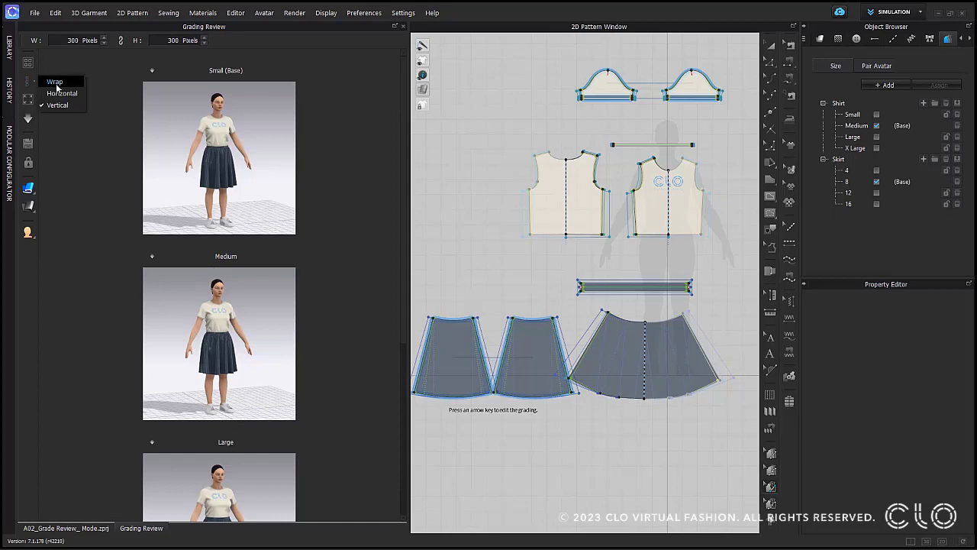
{"action": "left_click", "coordinate": [60, 79]}
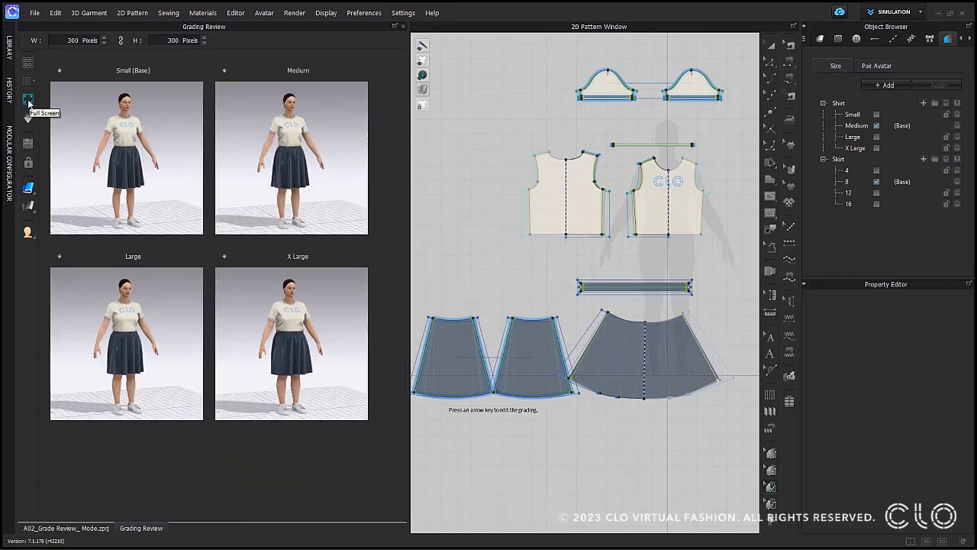
View the Grading Review in full screen, dock it back, and try its save option
{"action": "left_click", "coordinate": [29, 101]}
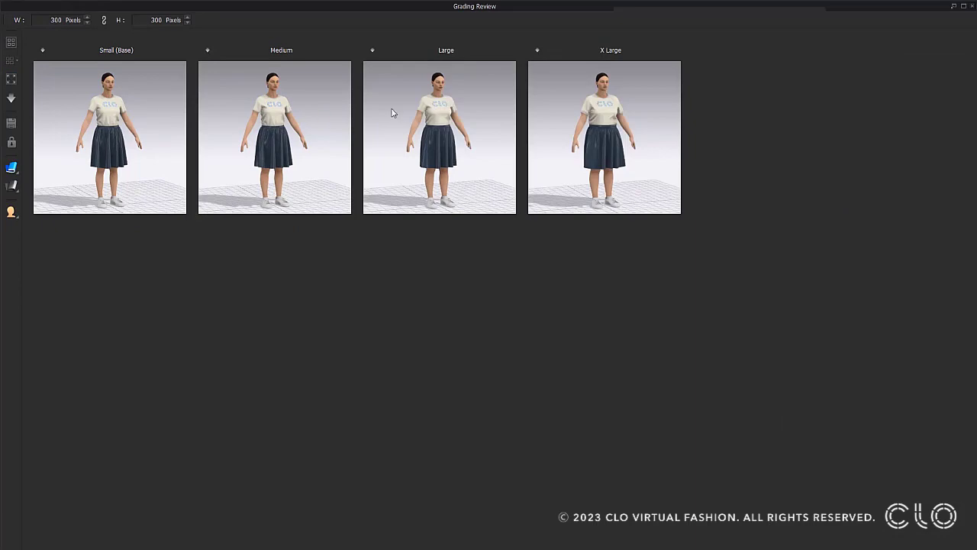
{"action": "left_click", "coordinate": [954, 7]}
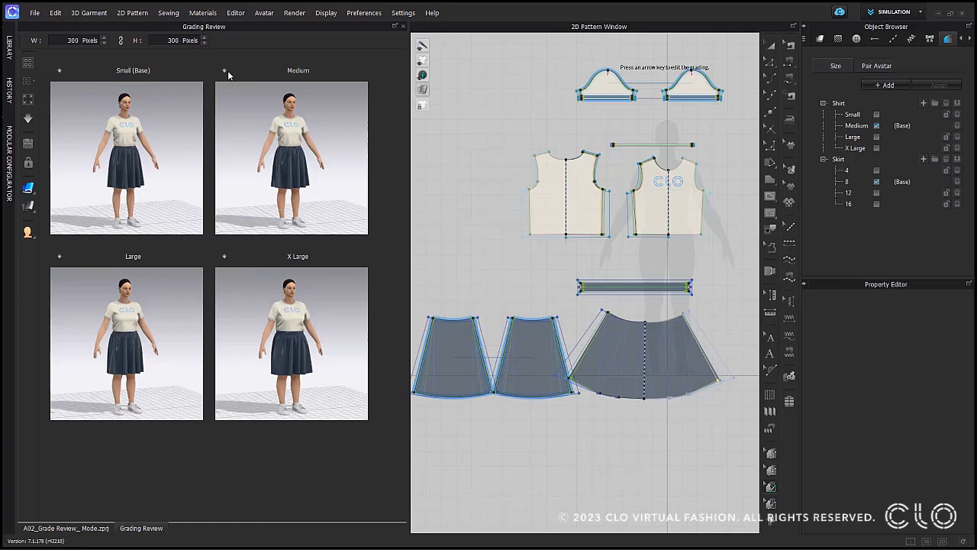
{"action": "left_click", "coordinate": [28, 145]}
{"action": "left_click", "coordinate": [568, 323]}
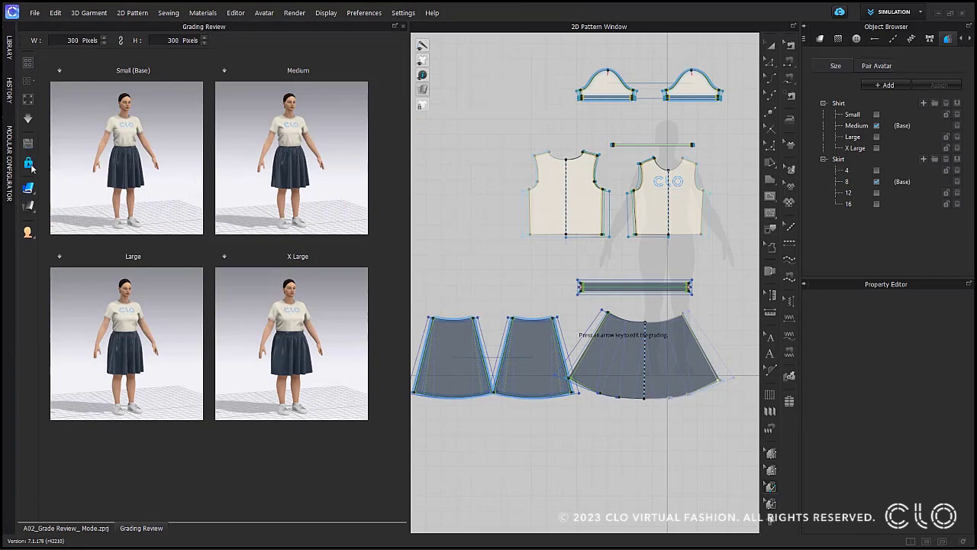
Rotate the Small preview independently, lock the preview views together, and rotate all sizes to face forward
{"action": "right_click_drag", "start_coordinate": [148, 174], "coordinate": [103, 173]}
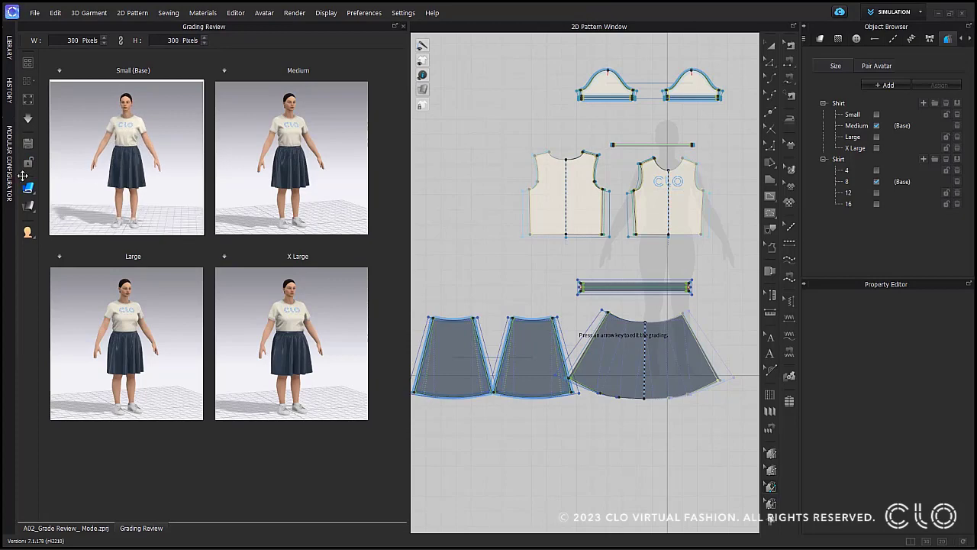
{"action": "left_click", "coordinate": [32, 162]}
{"action": "right_click_drag", "start_coordinate": [341, 171], "coordinate": [315, 178]}
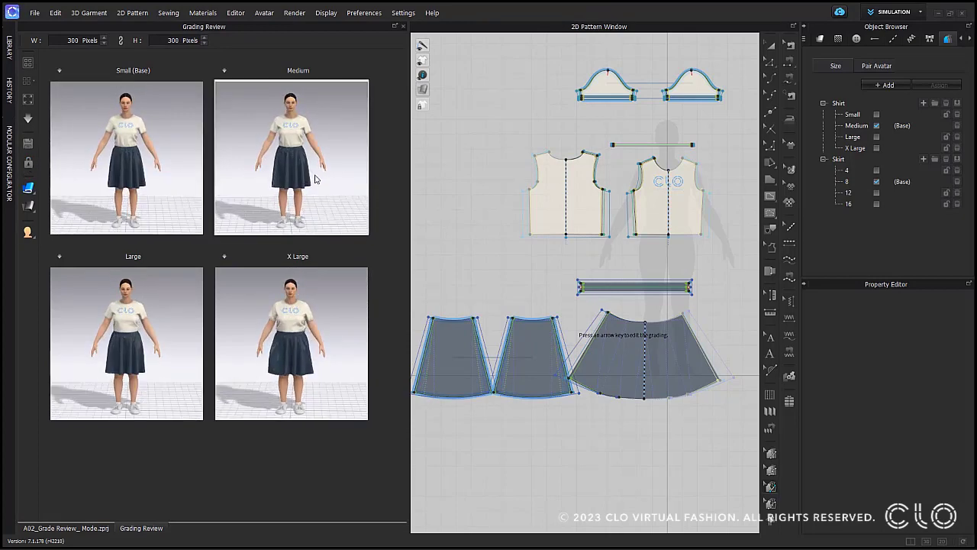
Display the garments of all sizes with monochrome and translucent surfaces, and restore the textured surface
{"action": "left_click", "coordinate": [28, 188]}
{"action": "left_click", "coordinate": [41, 195]}
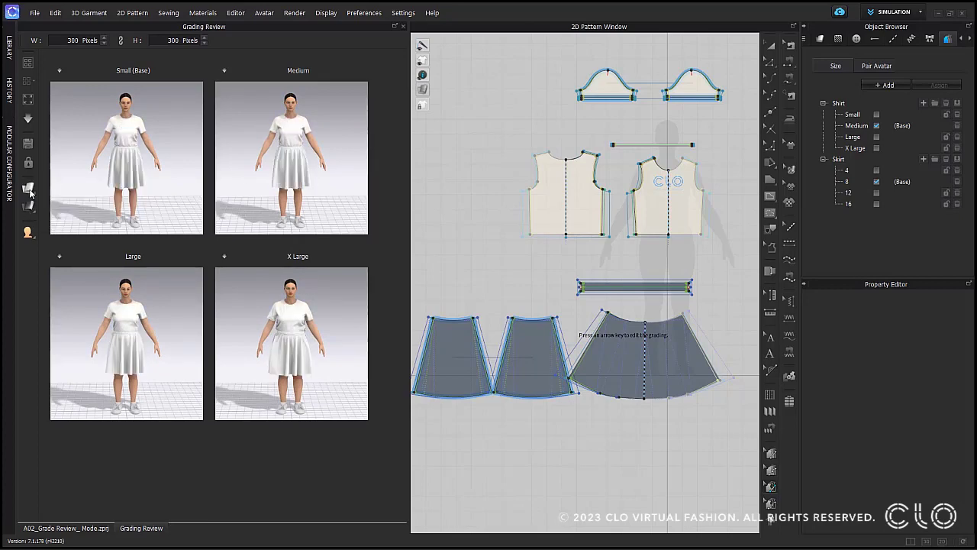
{"action": "left_click", "coordinate": [29, 192]}
{"action": "left_click", "coordinate": [92, 214]}
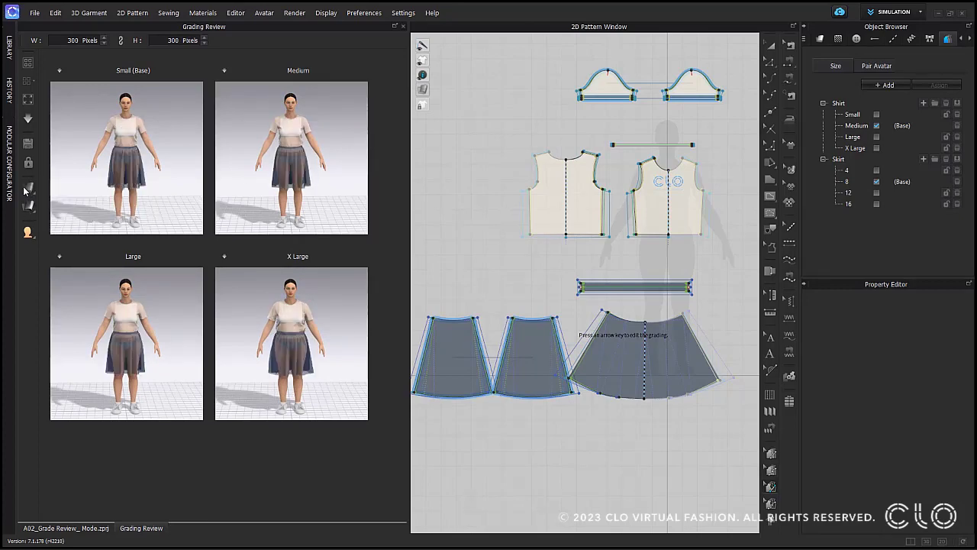
{"action": "left_click", "coordinate": [34, 190]}
{"action": "left_click", "coordinate": [61, 192]}
Compare the garment fit of all sizes with the Stress Map and Strain Map, and turn the fit map off
{"action": "left_click", "coordinate": [28, 206]}
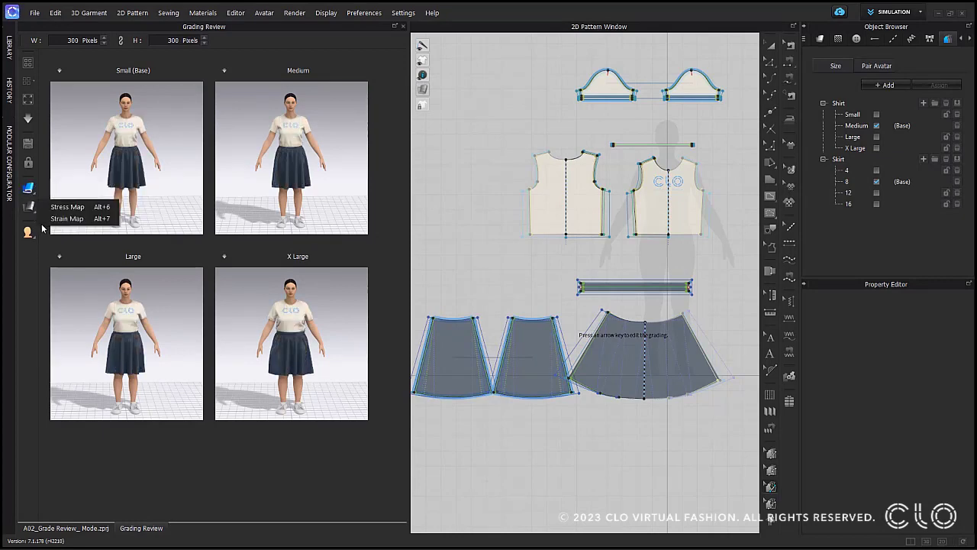
{"action": "left_click", "coordinate": [64, 219]}
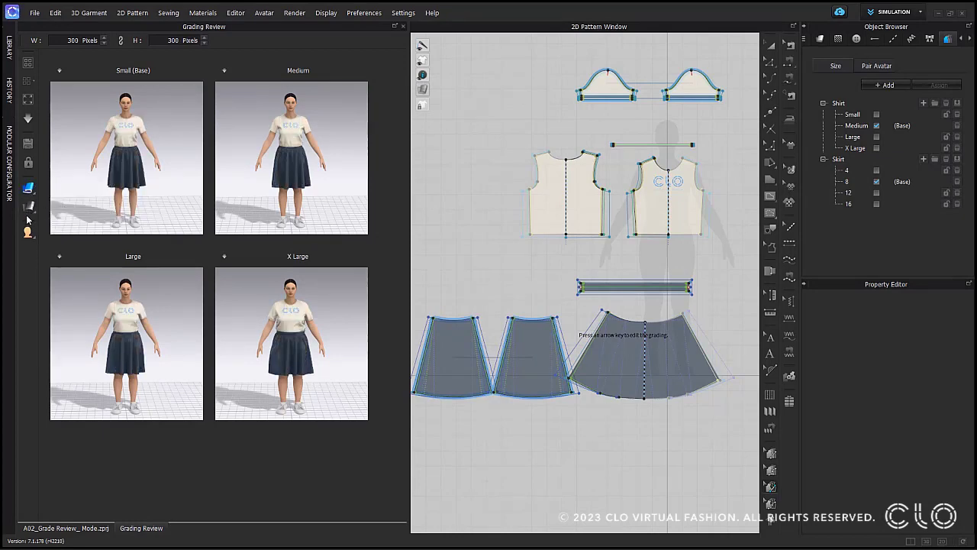
{"action": "left_click", "coordinate": [29, 207]}
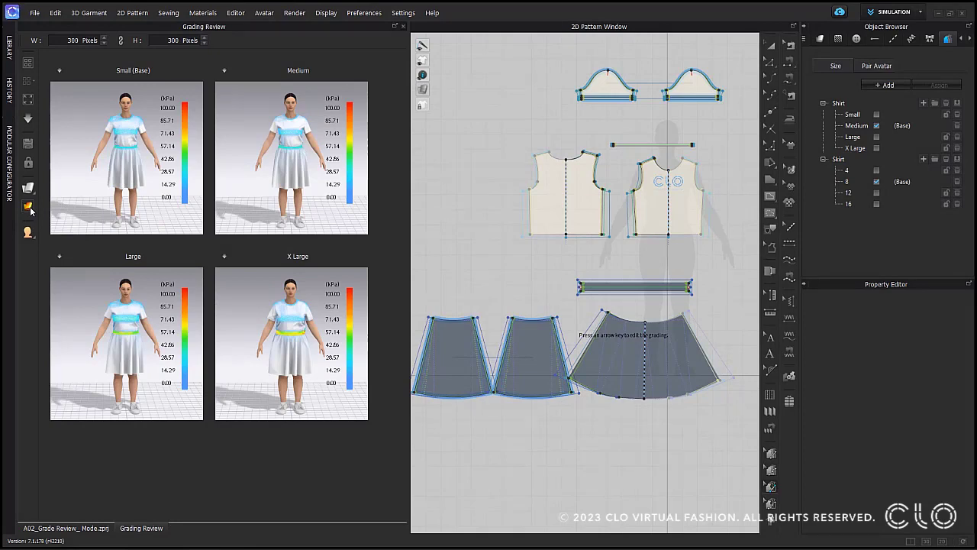
{"action": "left_click", "coordinate": [29, 208]}
{"action": "left_click", "coordinate": [64, 219]}
{"action": "left_click", "coordinate": [30, 209]}
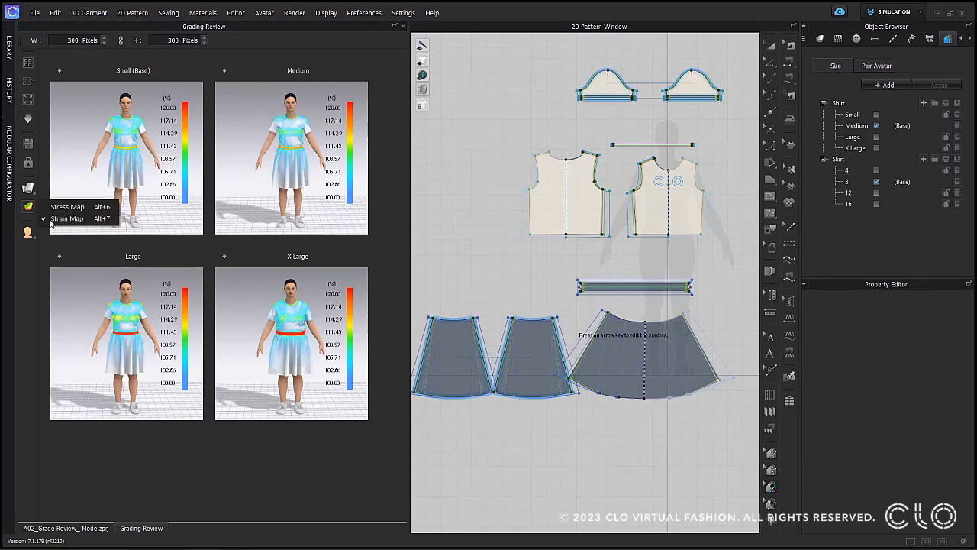
{"action": "left_click", "coordinate": [64, 219]}
Show the avatars of all sizes with a monochrome surface, and restore their textured surface
{"action": "left_click", "coordinate": [28, 232]}
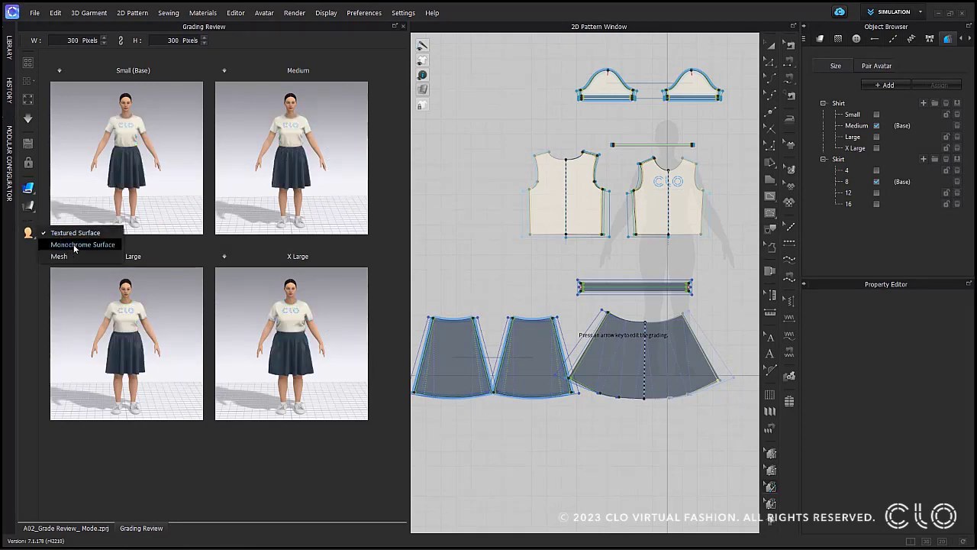
{"action": "left_click", "coordinate": [74, 245]}
{"action": "left_click", "coordinate": [28, 233]}
{"action": "left_click", "coordinate": [27, 232]}
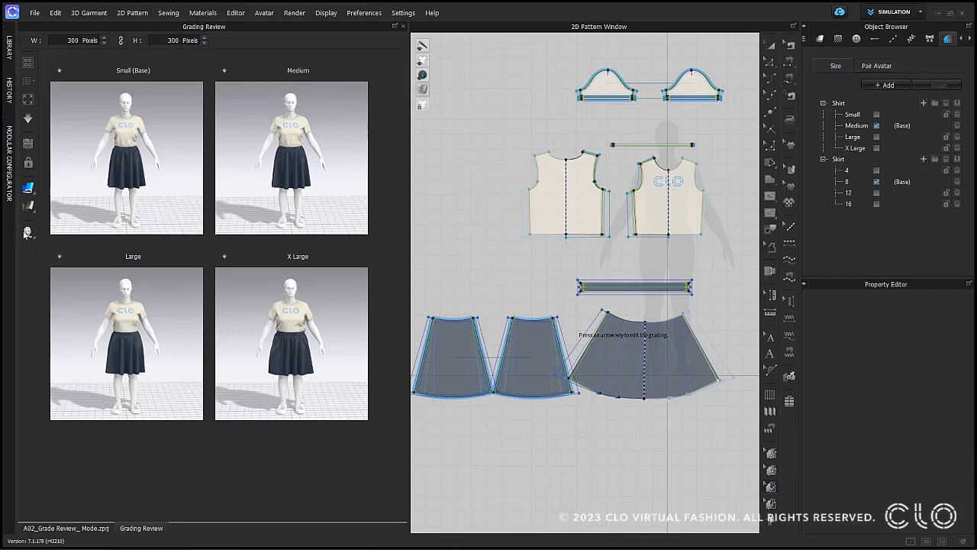
{"action": "left_click", "coordinate": [27, 233]}
{"action": "left_click", "coordinate": [67, 234]}
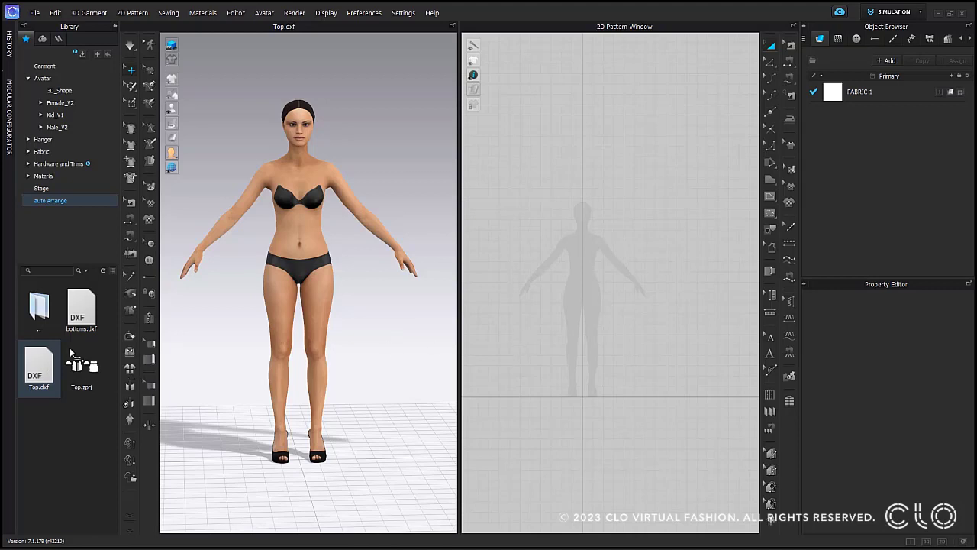
Add the Top.dxf patterns from the library to the workspace, keeping Auto Scale and the default import options
{"action": "right_click", "coordinate": [48, 368]}
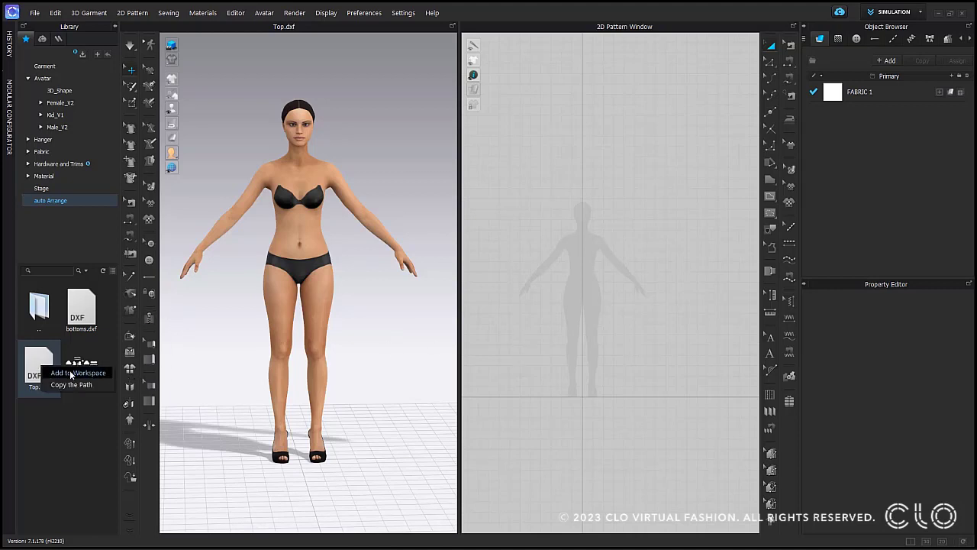
{"action": "left_click", "coordinate": [76, 373]}
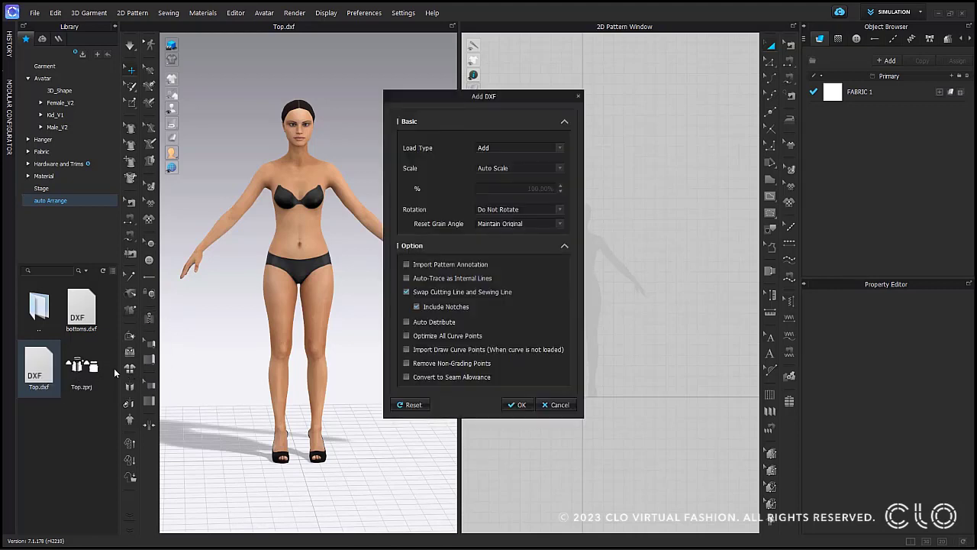
{"action": "left_click", "coordinate": [522, 405]}
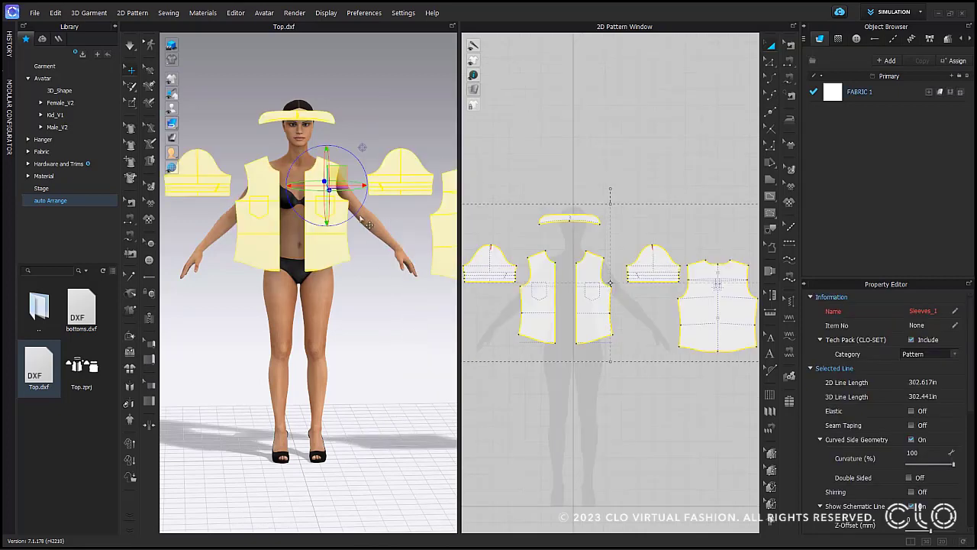
{"action": "left_click", "coordinate": [641, 232]}
Apply linked editing with sewing to the two front body patterns of the top so they are symmetric
{"action": "left_click", "coordinate": [590, 280]}
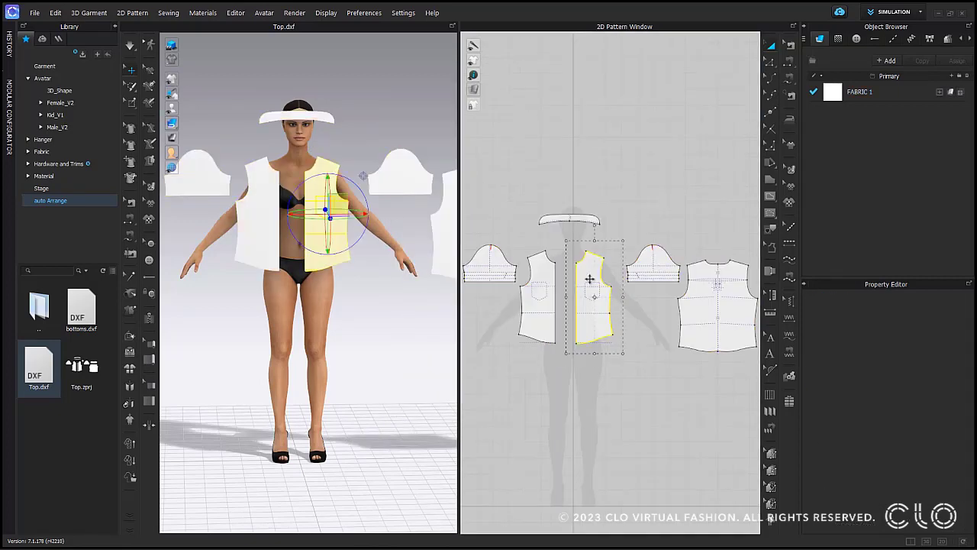
{"action": "left_click", "coordinate": [545, 277], "text": "shift"}
{"action": "right_click", "coordinate": [545, 277]}
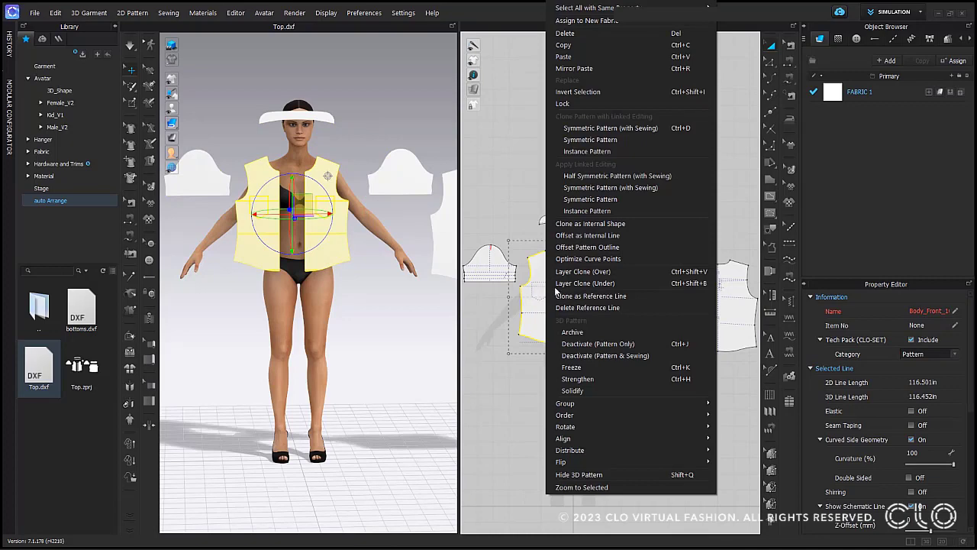
{"action": "left_click", "coordinate": [631, 176]}
Apply half symmetric editing to the back body pattern, and link the two sleeves as symmetric patterns with sewing
{"action": "left_click", "coordinate": [713, 305]}
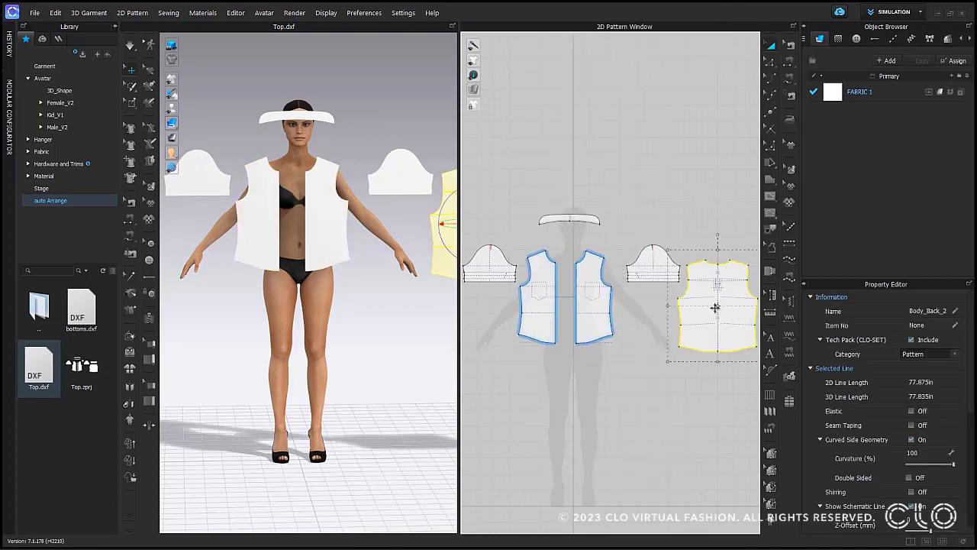
{"action": "left_click", "coordinate": [655, 262]}
{"action": "left_click", "coordinate": [489, 264], "text": "shift"}
{"action": "right_click", "coordinate": [489, 264]}
{"action": "left_click", "coordinate": [611, 176]}
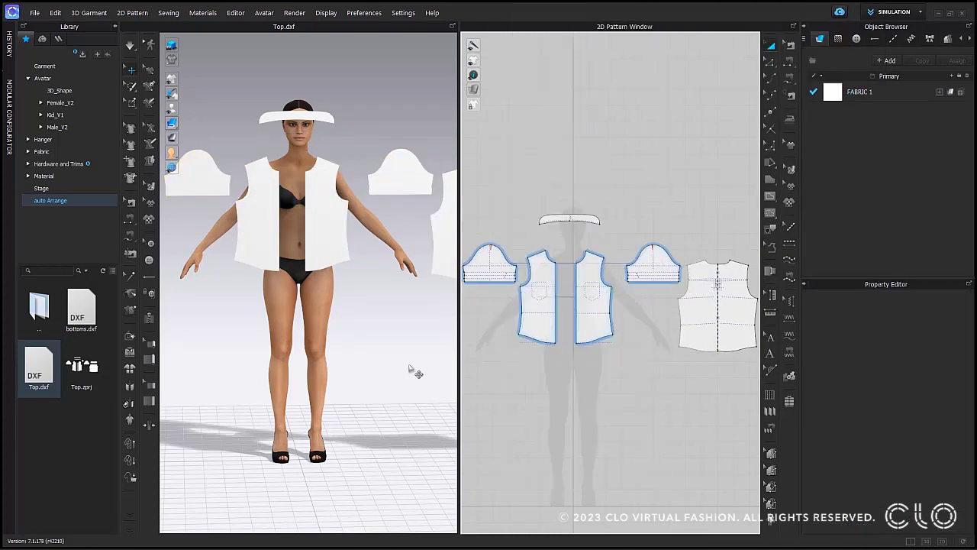
Run Auto 3D Arrangement on the top's patterns to place them around the avatar
{"action": "scroll", "coordinate": [406, 369], "scroll_direction": "down", "scroll_amount": 5}
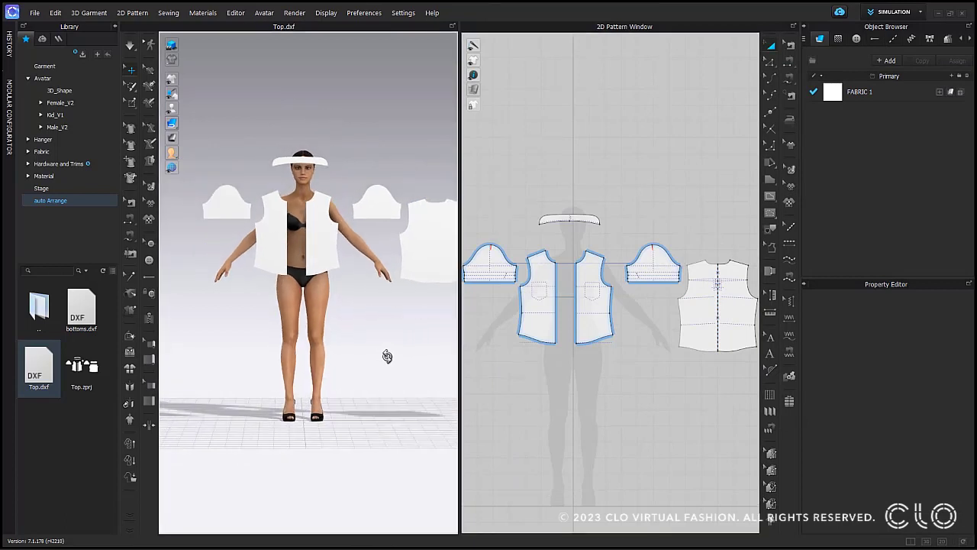
{"action": "left_click", "coordinate": [132, 405]}
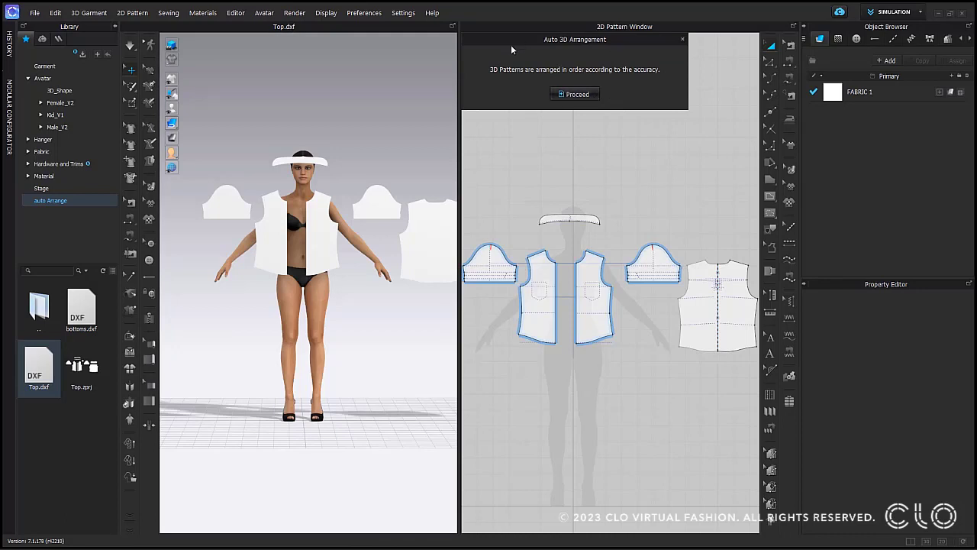
{"action": "left_click", "coordinate": [577, 94]}
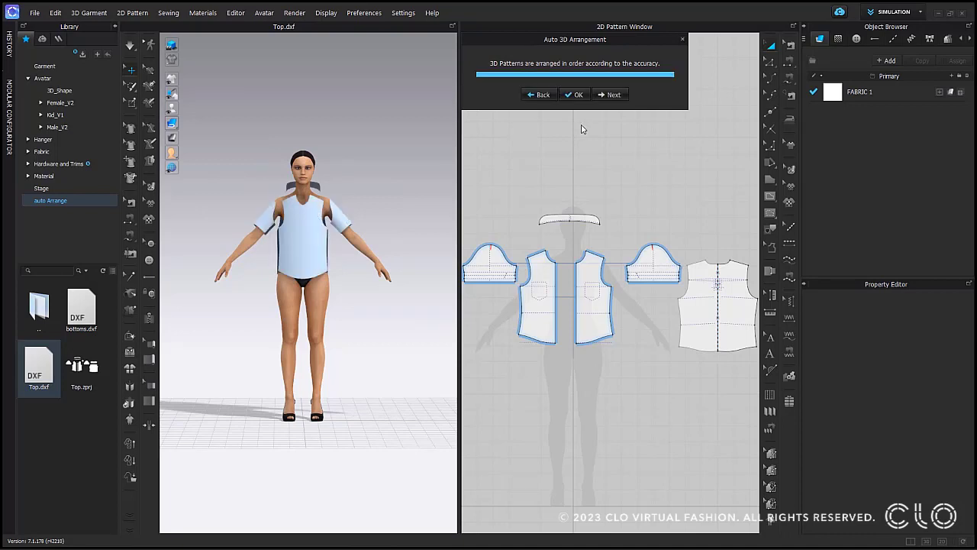
Step the top's automatic arrangement back to its start, move it forward again, and accept the full arrangement
{"action": "left_click", "coordinate": [542, 95]}
{"action": "left_click", "coordinate": [542, 95]}
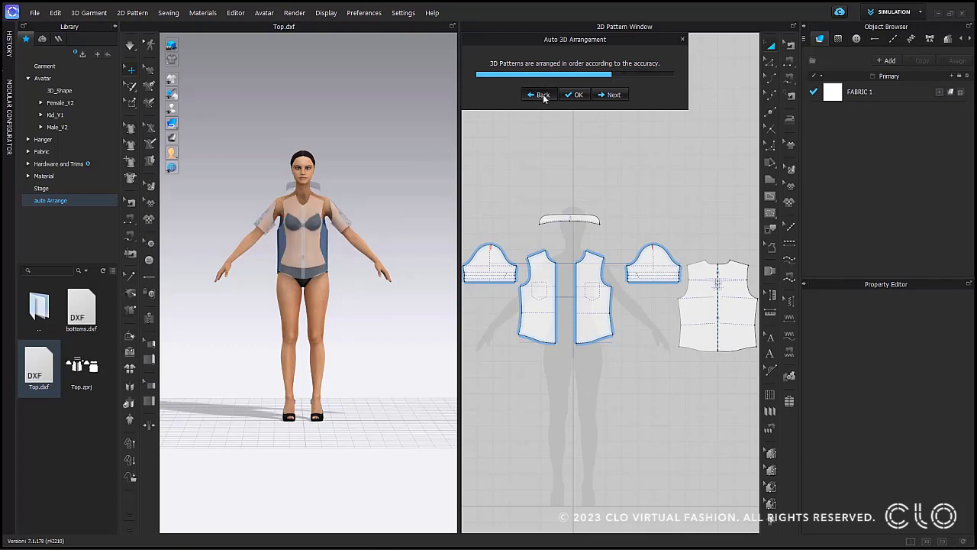
{"action": "left_click", "coordinate": [542, 94]}
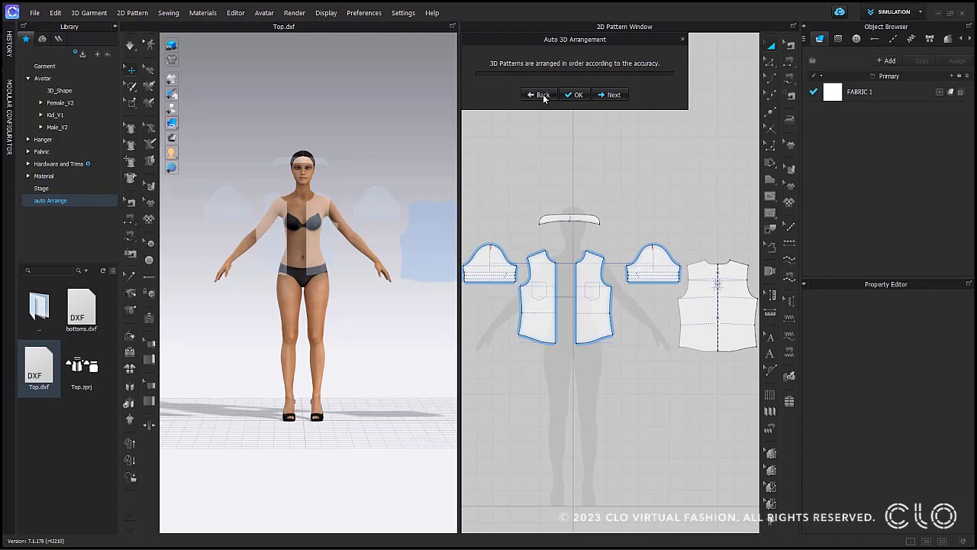
{"action": "left_click", "coordinate": [615, 95]}
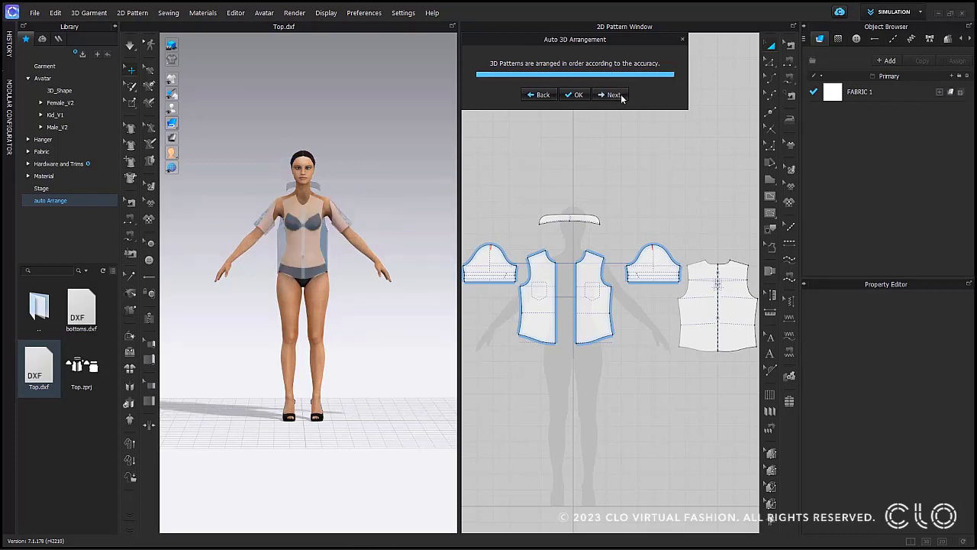
{"action": "left_click", "coordinate": [578, 94]}
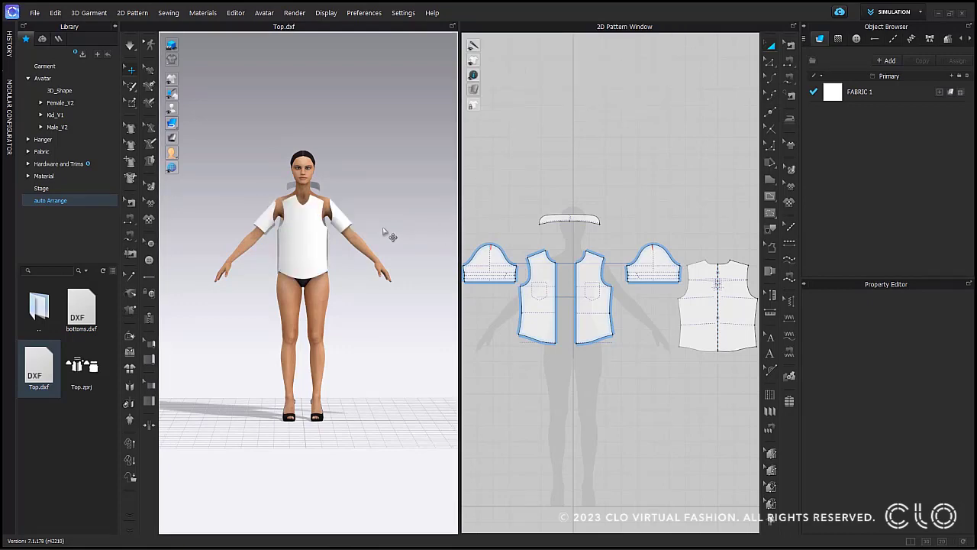
Delete all patterns of the top from the workspace
{"action": "scroll", "coordinate": [385, 233], "scroll_direction": "up", "scroll_amount": 3}
{"action": "scroll", "coordinate": [637, 207], "scroll_direction": "down", "scroll_amount": 3}
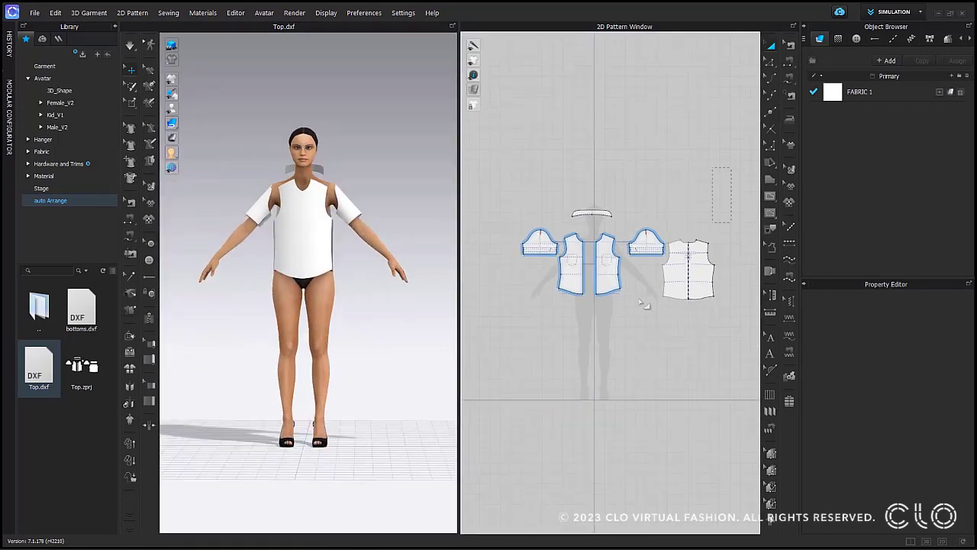
{"action": "left_click_drag", "start_coordinate": [730, 168], "coordinate": [512, 319]}
{"action": "key", "text": "Delete"}
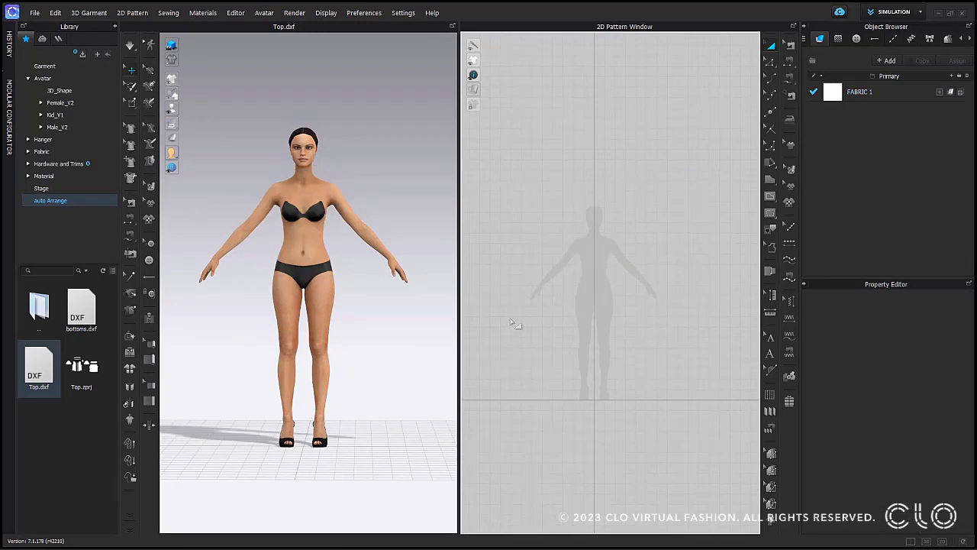
Add the bottoms.dxf patterns from the library to the workspace, keeping Auto Scale and the default import options
{"action": "right_click", "coordinate": [90, 314]}
{"action": "left_click", "coordinate": [122, 322]}
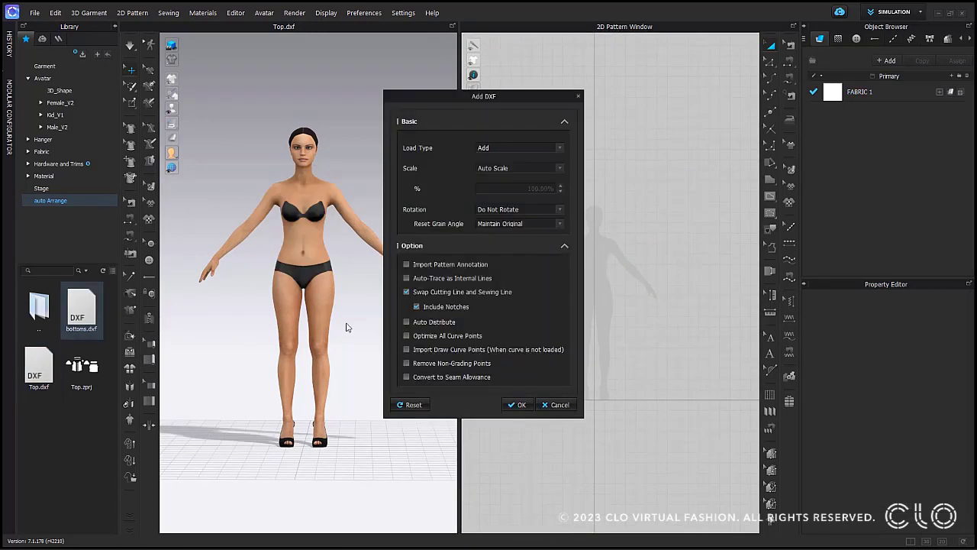
{"action": "left_click", "coordinate": [514, 404]}
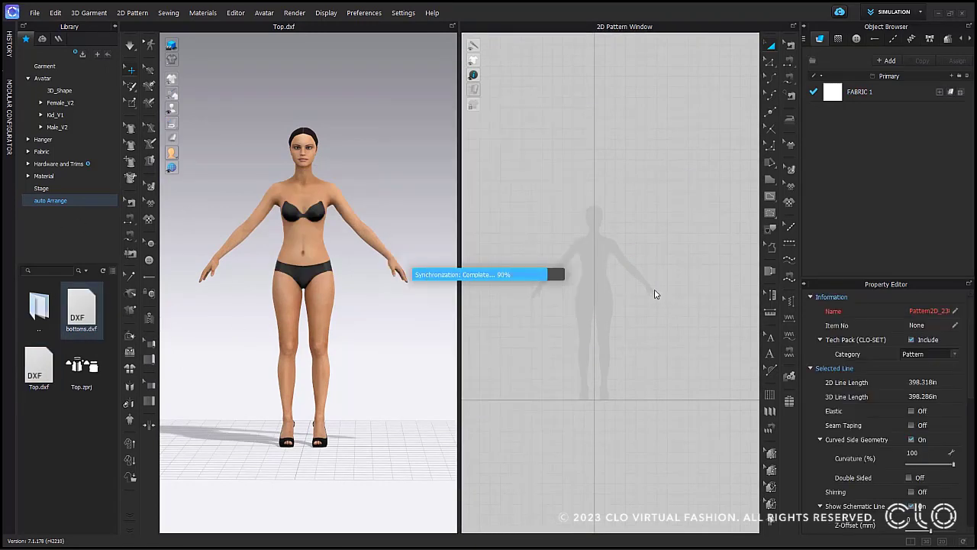
{"action": "left_click", "coordinate": [626, 146]}
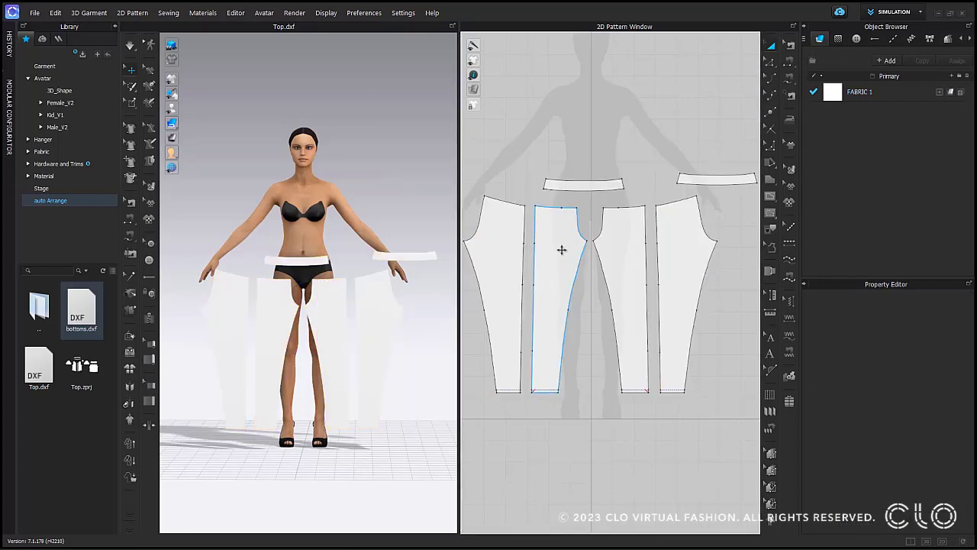
Link the two inner trouser leg patterns as Symmetric Pattern (with Sewing)
{"action": "left_click", "coordinate": [563, 249]}
{"action": "left_click", "coordinate": [615, 238], "text": "shift"}
{"action": "right_click", "coordinate": [617, 239]}
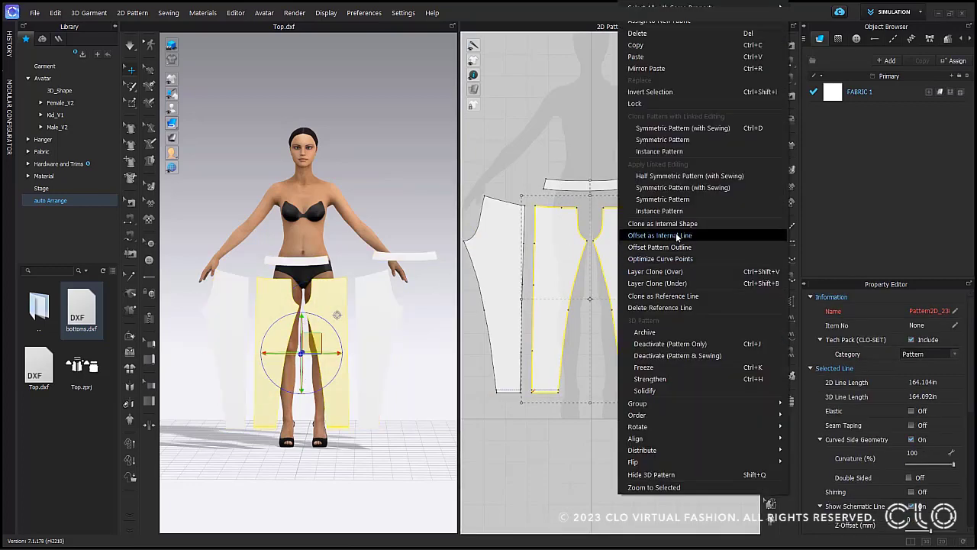
{"action": "left_click", "coordinate": [685, 188]}
Link the two outer trouser leg patterns as Symmetric Pattern (with Sewing)
{"action": "left_click", "coordinate": [668, 232]}
{"action": "left_click", "coordinate": [487, 244], "text": "shift"}
{"action": "right_click", "coordinate": [487, 245]}
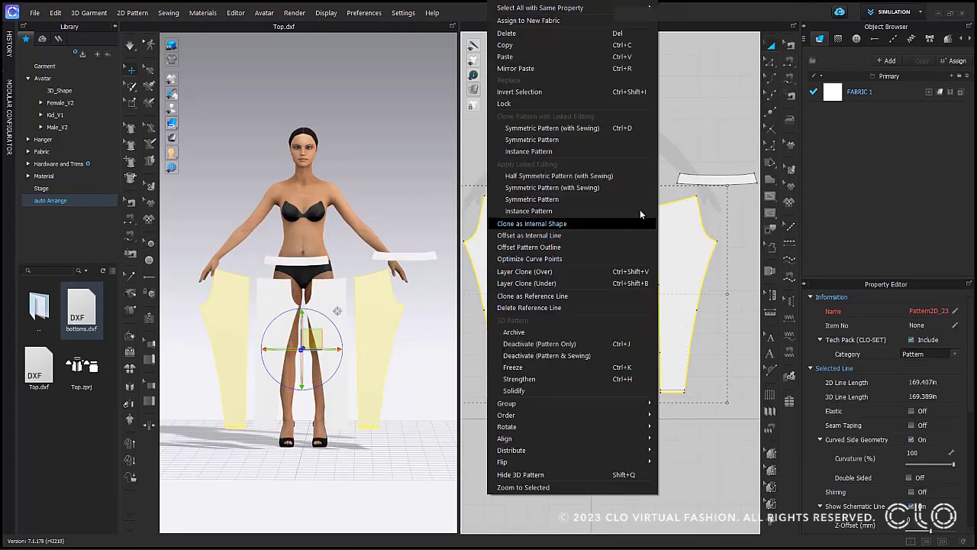
{"action": "left_click", "coordinate": [602, 189]}
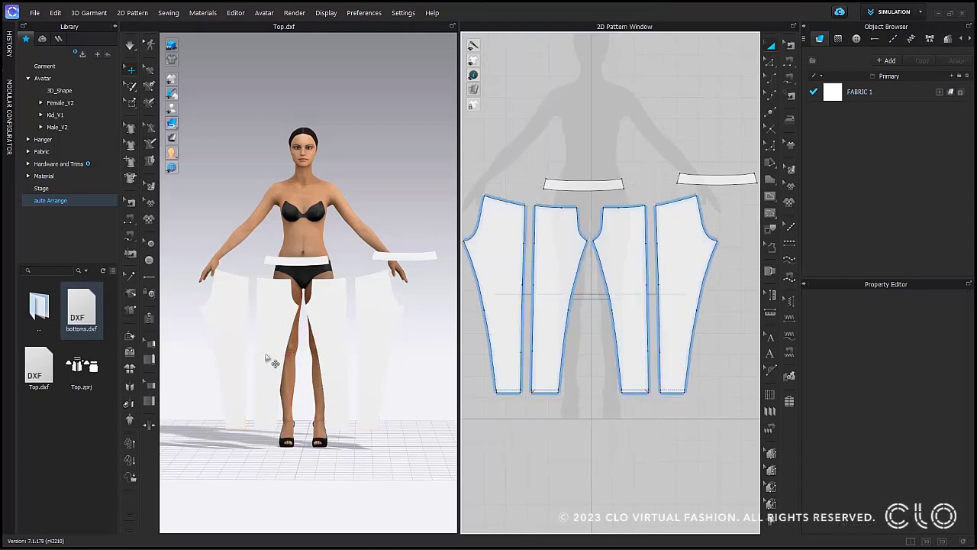
Run Auto 3D Arrangement on the trouser patterns, step the arrangement back and forward, and accept it
{"action": "left_click", "coordinate": [130, 406]}
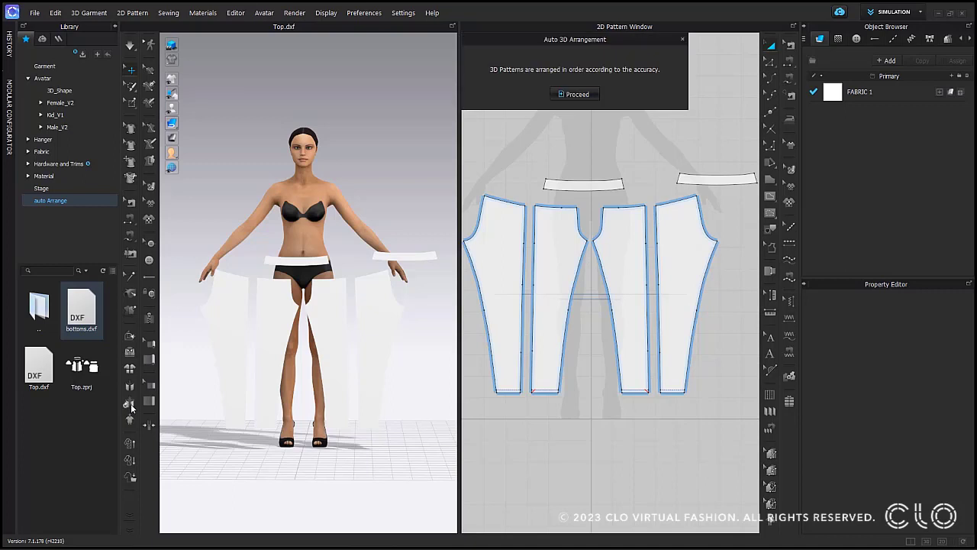
{"action": "left_click", "coordinate": [589, 94]}
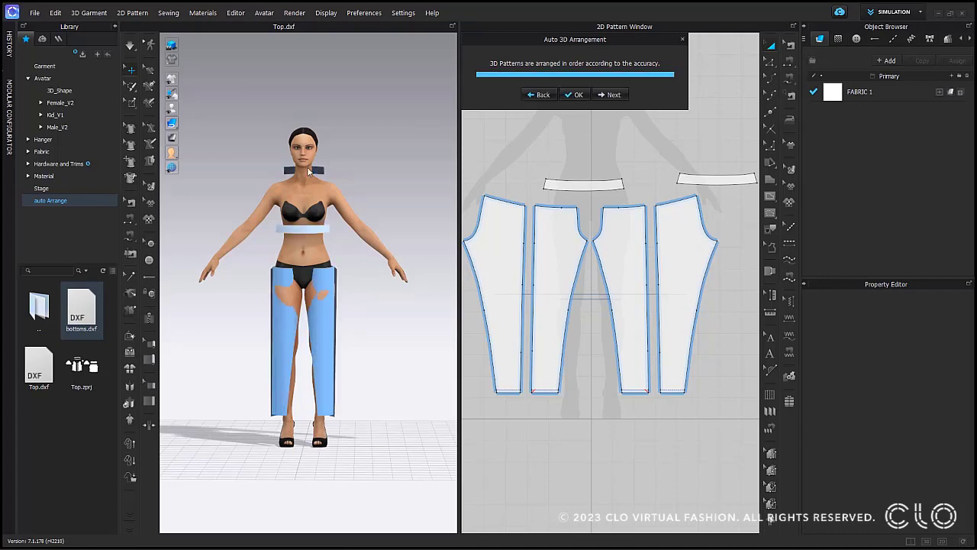
{"action": "left_click", "coordinate": [542, 99]}
{"action": "left_click", "coordinate": [613, 97]}
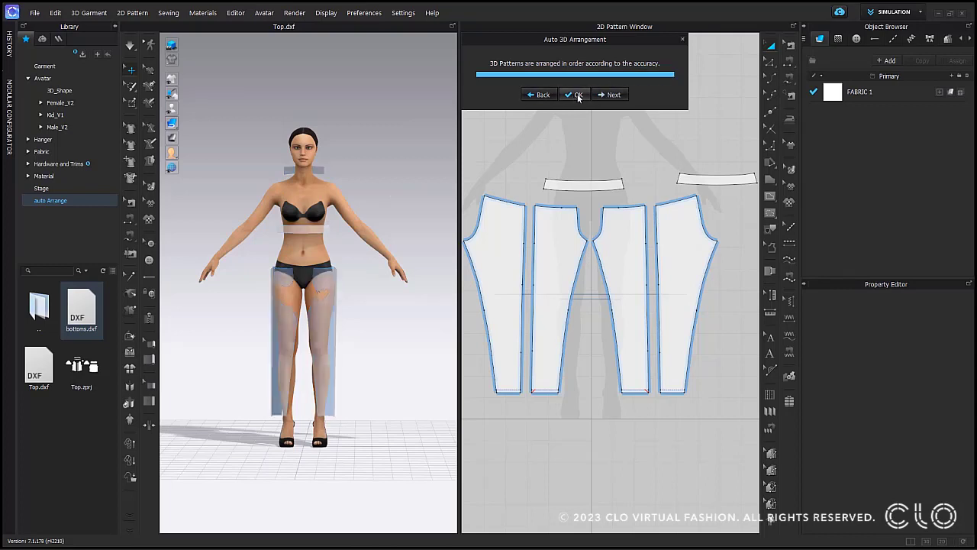
{"action": "left_click", "coordinate": [577, 95]}
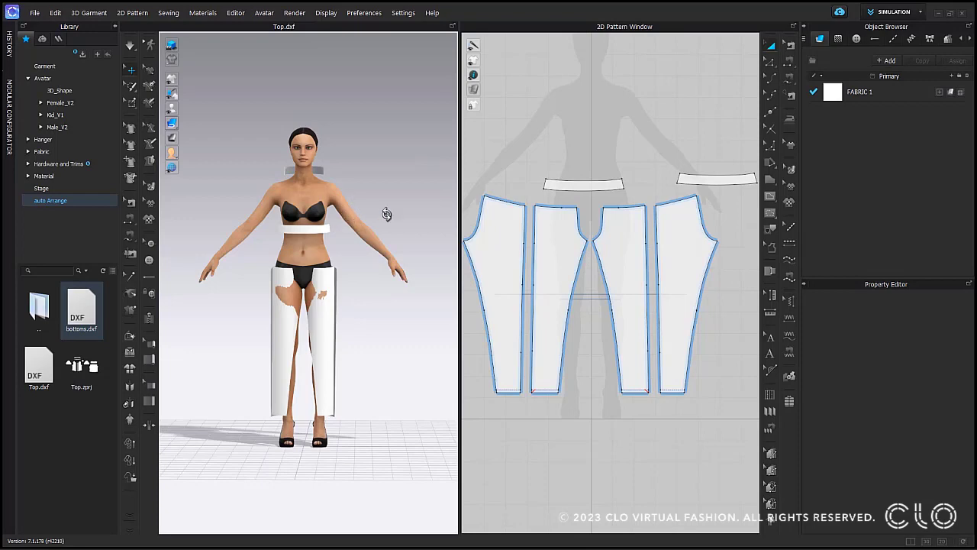
Move the waistband placed behind the avatar's neck to an arrangement point at the back of the waist
{"action": "mouse_move", "coordinate": [387, 214]}
{"action": "right_mouse_down"}
{"action": "mouse_move", "coordinate": [343, 214]}
{"action": "mouse_move", "coordinate": [368, 212]}
{"action": "right_mouse_up"}
{"action": "left_click", "coordinate": [294, 177]}
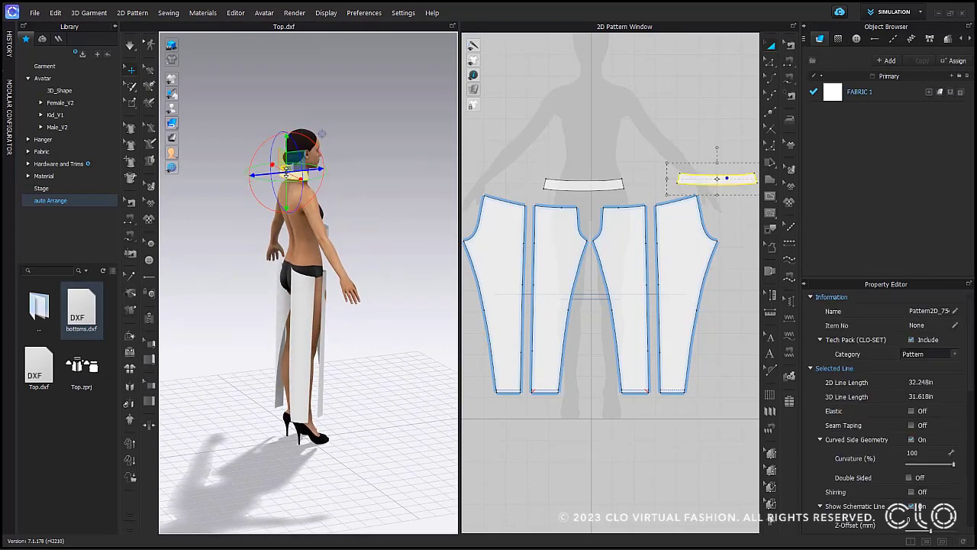
{"action": "key", "text": "shift+f"}
{"action": "right_click_drag", "start_coordinate": [290, 264], "coordinate": [174, 267]}
{"action": "left_click", "coordinate": [301, 256]}
{"action": "left_click", "coordinate": [430, 194]}
Move the front waistband to the lower front waist arrangement point, and hide the arrangement points
{"action": "left_click", "coordinate": [594, 185]}
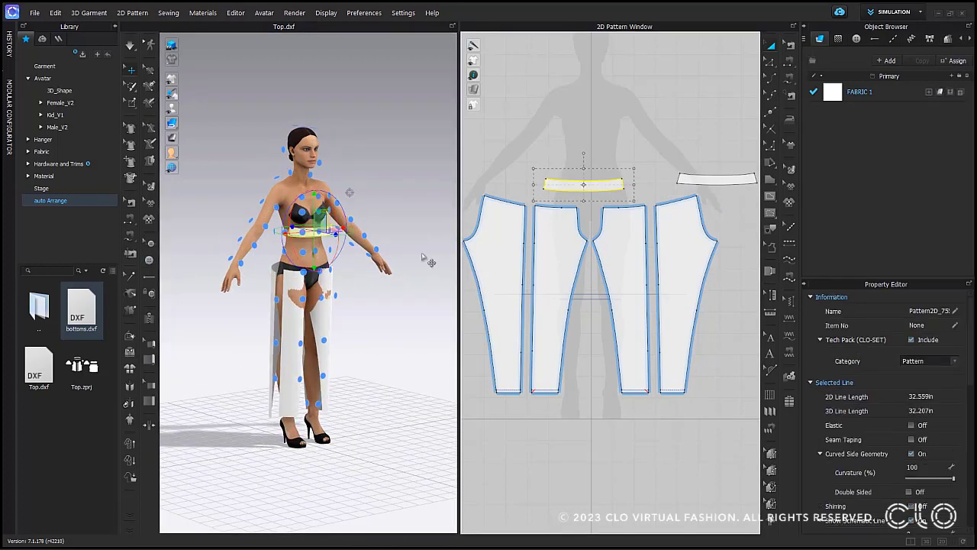
{"action": "left_click", "coordinate": [313, 250]}
{"action": "scroll", "coordinate": [317, 246], "scroll_direction": "up", "scroll_amount": 5}
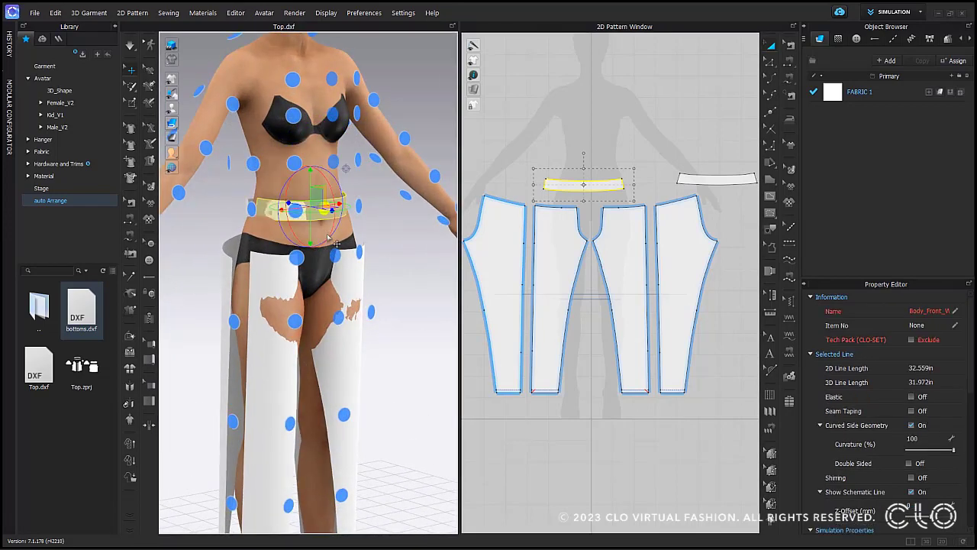
{"action": "scroll", "coordinate": [330, 241], "scroll_direction": "down", "scroll_amount": 6}
{"action": "left_click", "coordinate": [396, 181]}
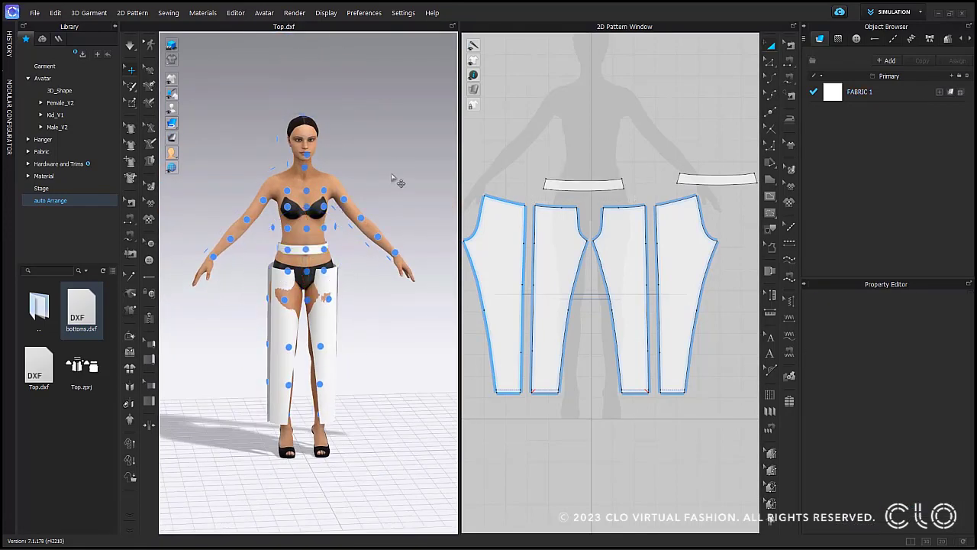
{"action": "key", "text": "shift+f"}
{"action": "scroll", "coordinate": [397, 232], "scroll_direction": "down", "scroll_amount": 1}
{"action": "right_click_drag", "start_coordinate": [387, 250], "coordinate": [385, 243]}
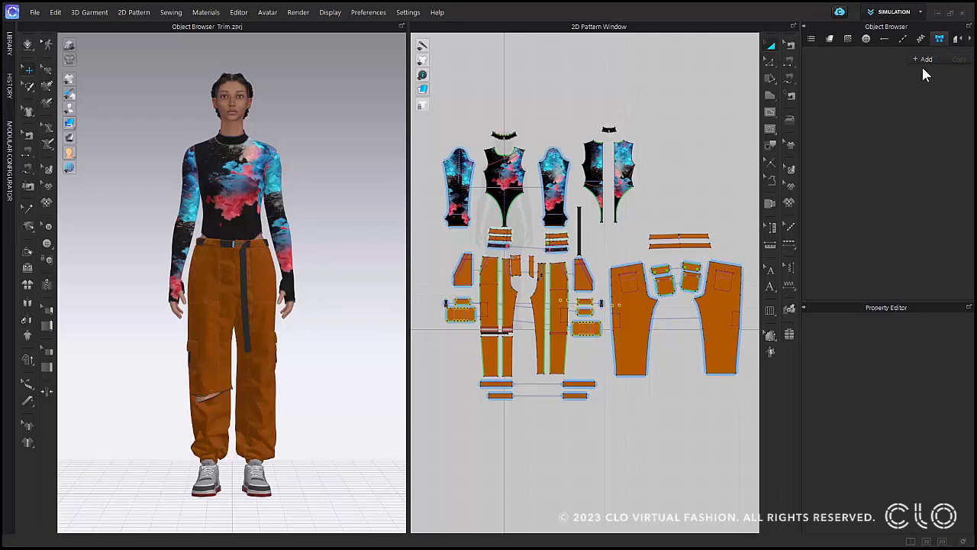
Add the buckle file as a trim, importing it at the default mm scale of 100%
{"action": "left_click", "coordinate": [924, 61]}
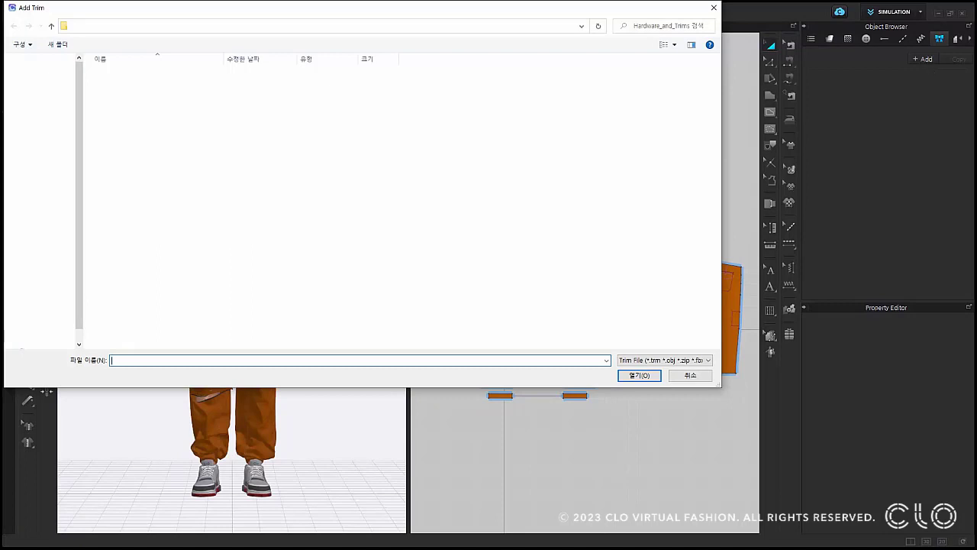
{"action": "left_click", "coordinate": [708, 360]}
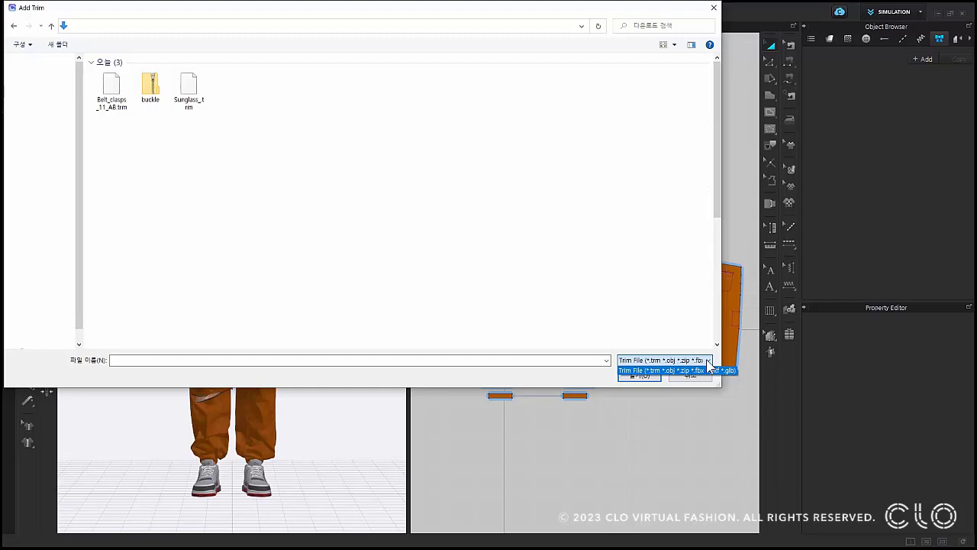
{"action": "left_click", "coordinate": [146, 88]}
{"action": "left_click", "coordinate": [147, 88]}
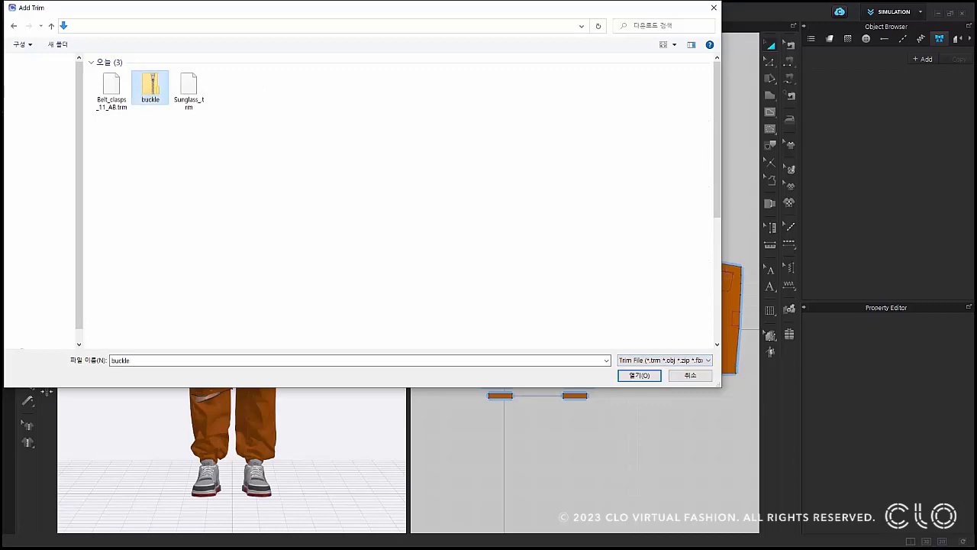
{"action": "left_click", "coordinate": [638, 375]}
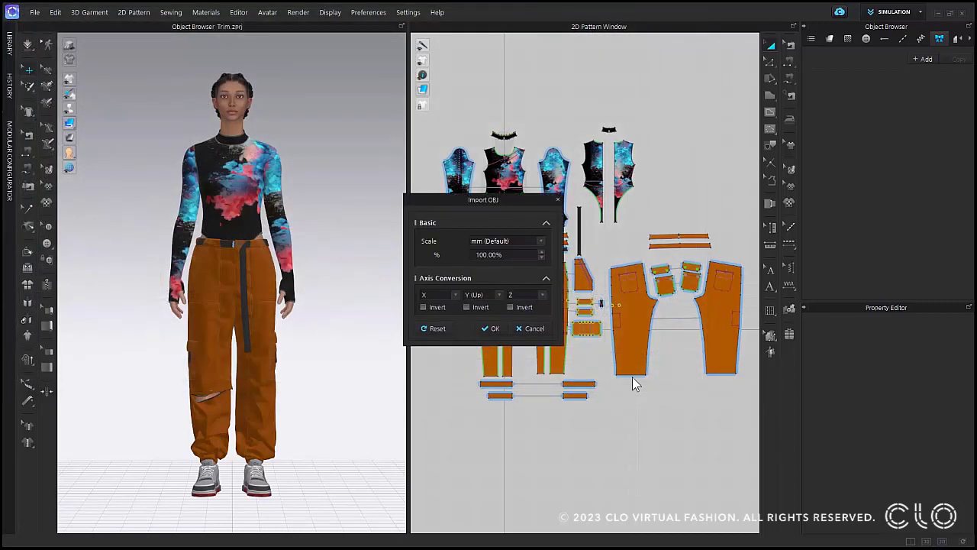
{"action": "left_click", "coordinate": [492, 328]}
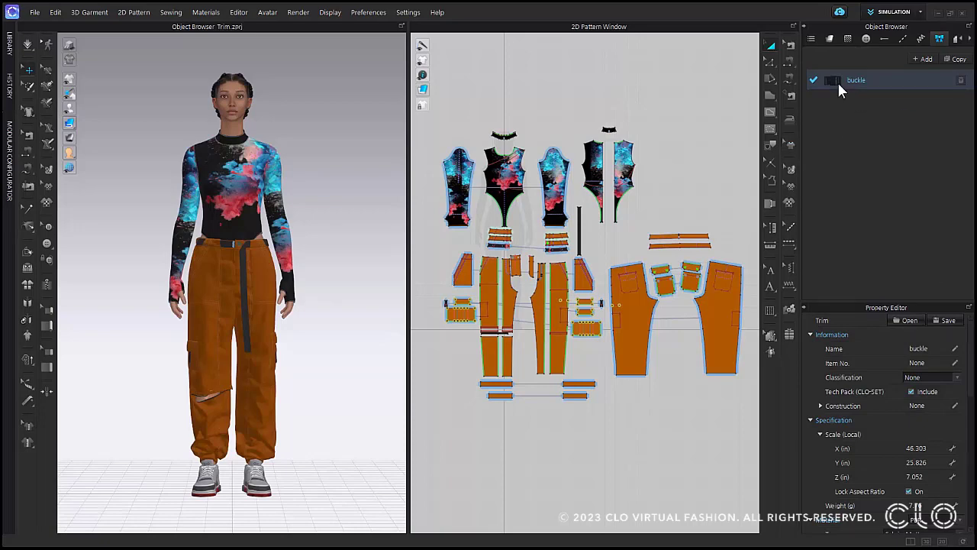
Place the buckle trim on the belt at the centre front of the waist
{"action": "left_click", "coordinate": [235, 243]}
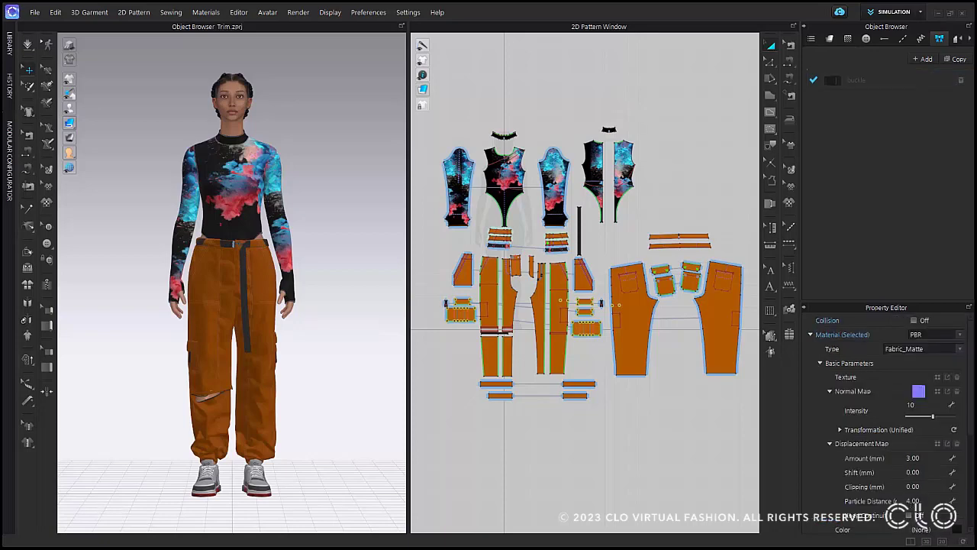
{"action": "scroll", "coordinate": [227, 244], "scroll_direction": "up", "scroll_amount": 2}
{"action": "scroll", "coordinate": [227, 245], "scroll_direction": "up", "scroll_amount": 3}
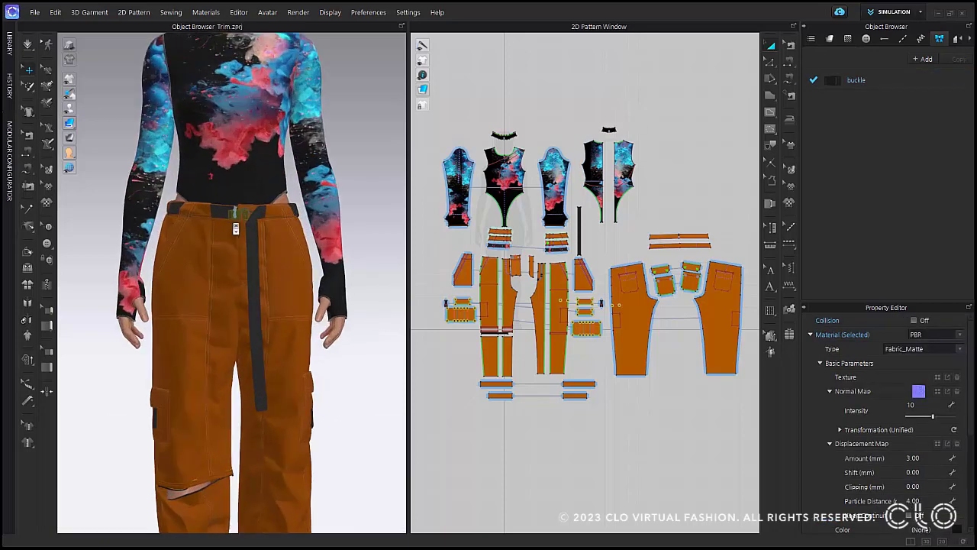
{"action": "left_click", "coordinate": [243, 186]}
{"action": "left_click", "coordinate": [291, 150]}
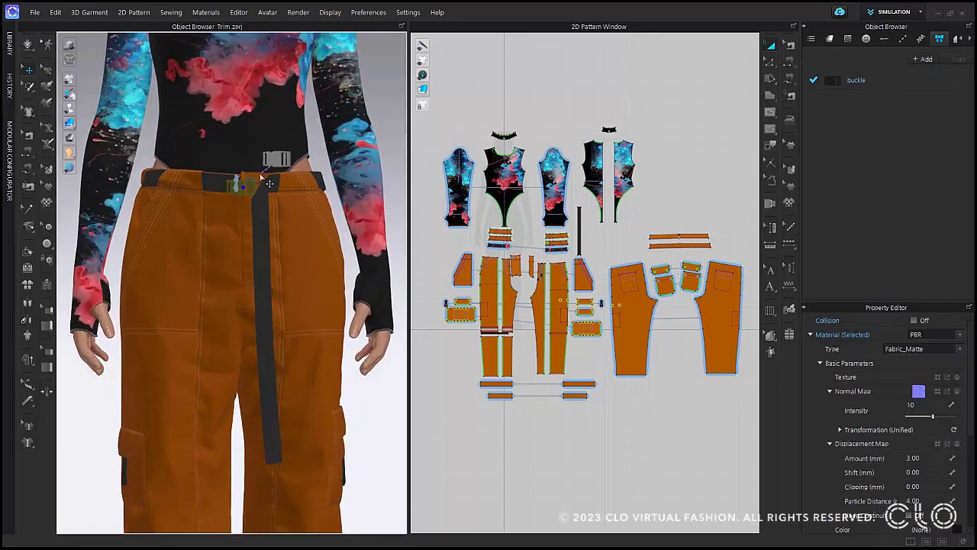
{"action": "left_click", "coordinate": [245, 187]}
Move and rotate the buckle to align it with the belt, and place a second buckle just below it
{"action": "right_click_drag", "start_coordinate": [244, 191], "coordinate": [253, 220]}
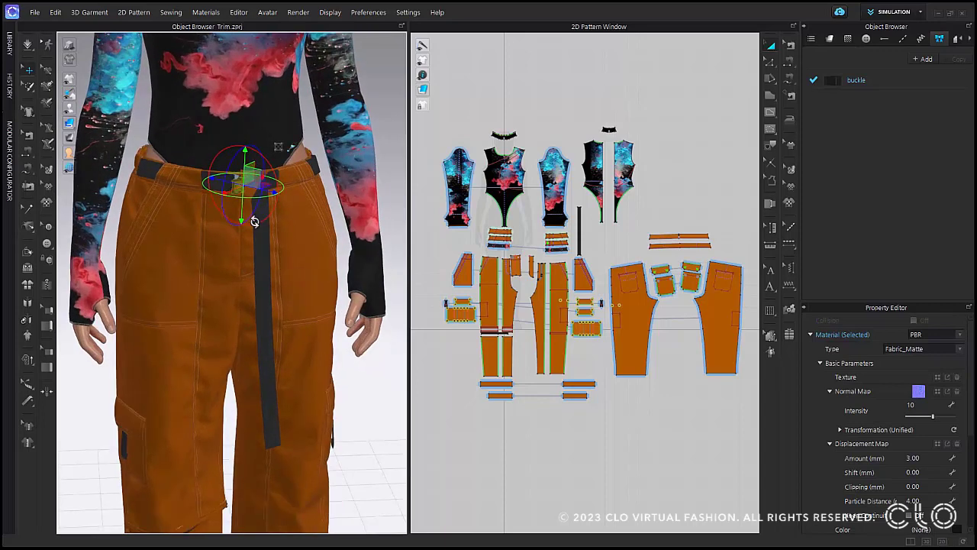
{"action": "left_click_drag", "start_coordinate": [250, 189], "coordinate": [254, 191]}
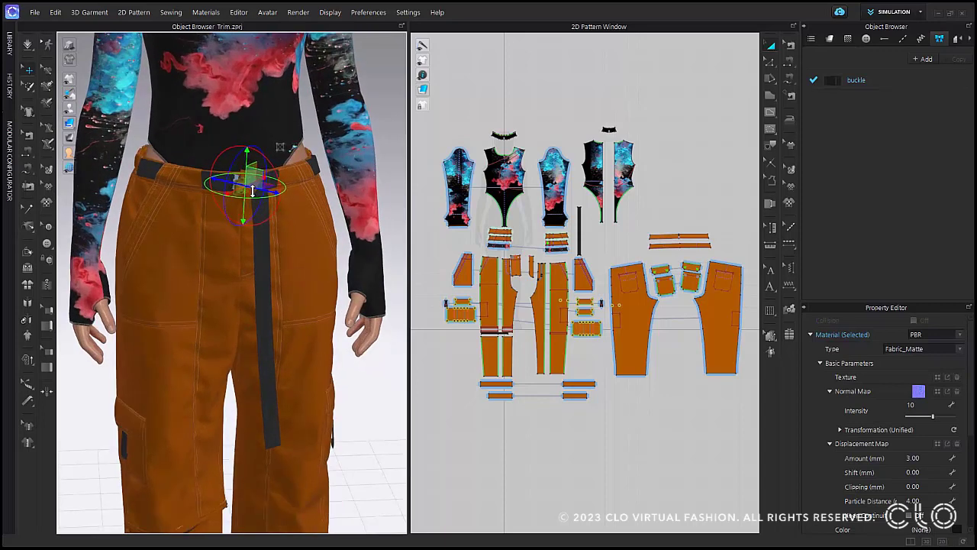
{"action": "right_click_drag", "start_coordinate": [251, 191], "coordinate": [246, 190]}
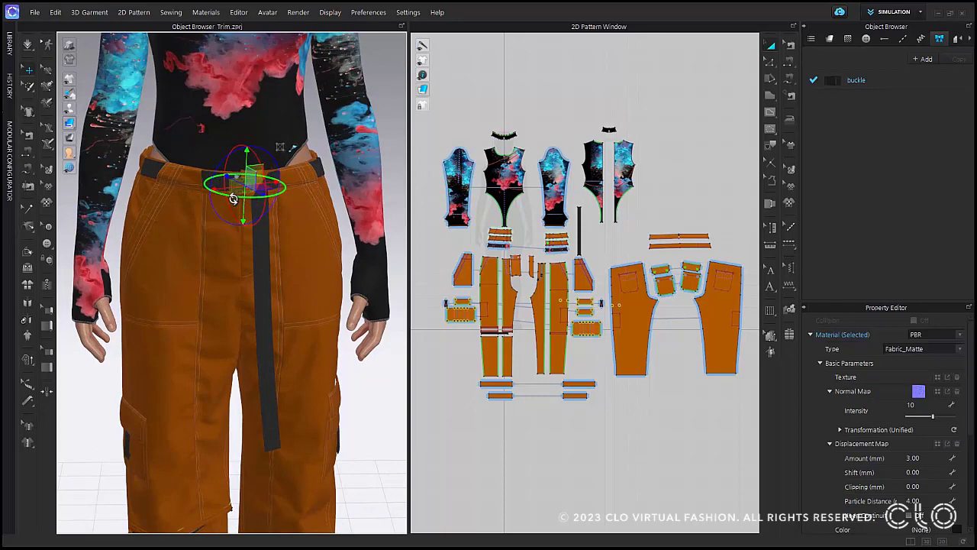
{"action": "scroll", "coordinate": [246, 191], "scroll_direction": "up", "scroll_amount": 5}
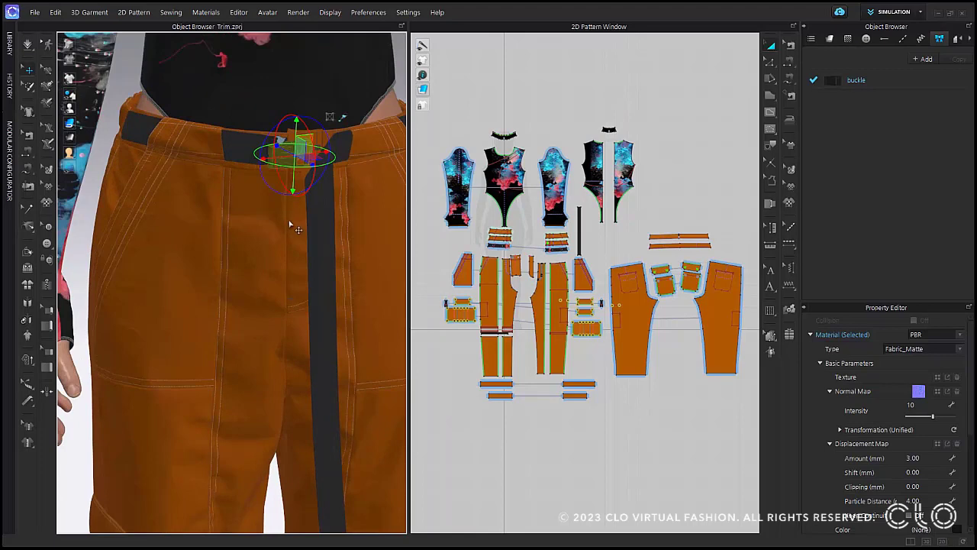
{"action": "scroll", "coordinate": [291, 221], "scroll_direction": "down", "scroll_amount": 2}
{"action": "middle_click_drag", "start_coordinate": [293, 220], "coordinate": [284, 229]}
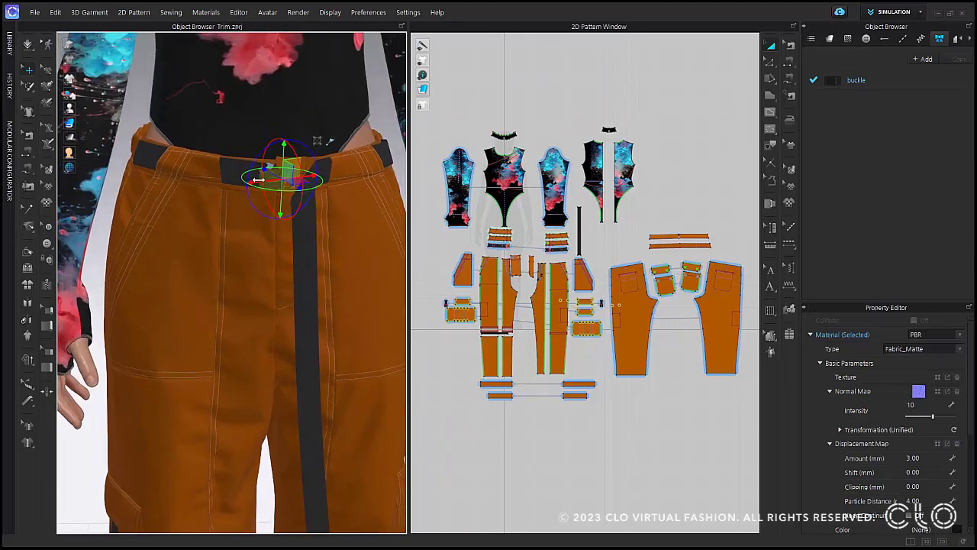
{"action": "left_click_drag", "start_coordinate": [280, 216], "coordinate": [281, 212]}
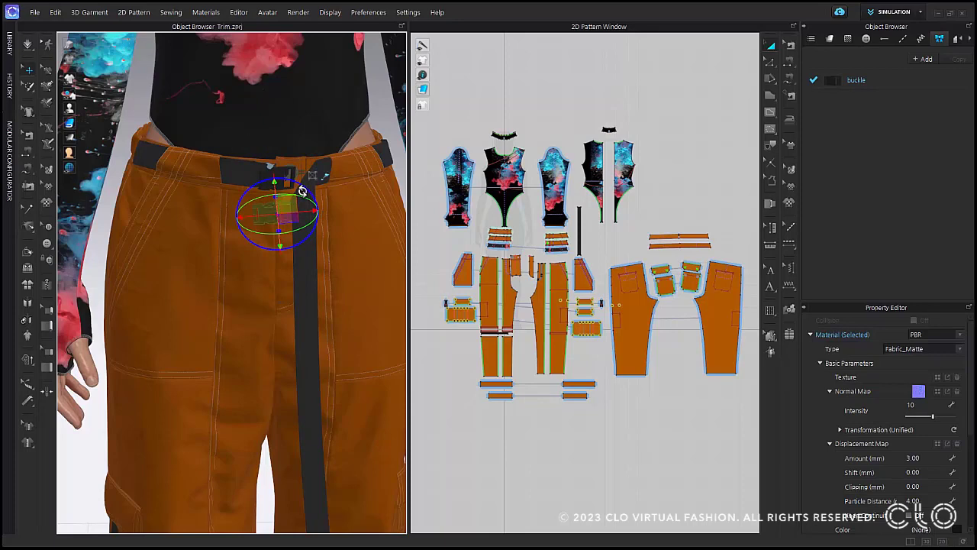
Set the buckle trim's material type to Metal
{"action": "left_click", "coordinate": [888, 79]}
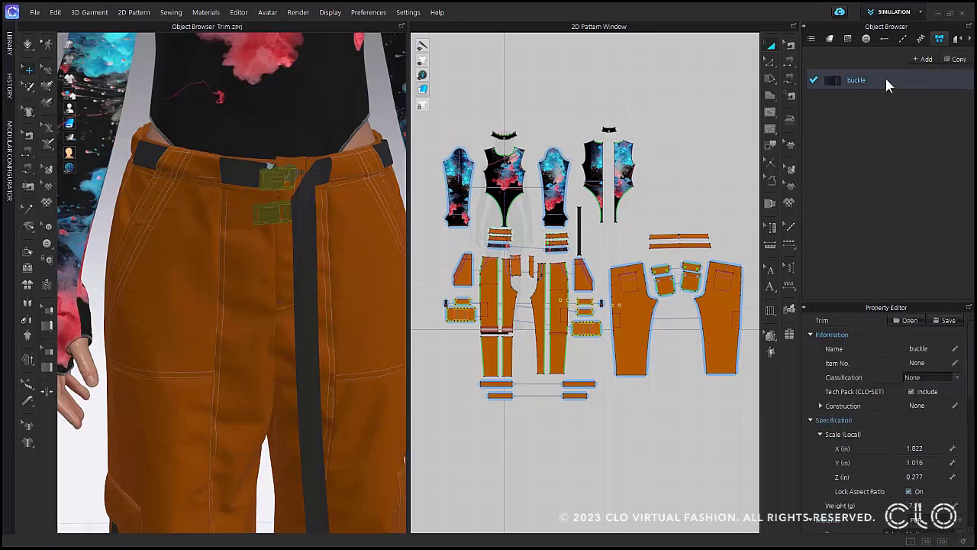
{"action": "scroll", "coordinate": [903, 405], "scroll_direction": "down", "scroll_amount": 3}
{"action": "left_click", "coordinate": [917, 411]}
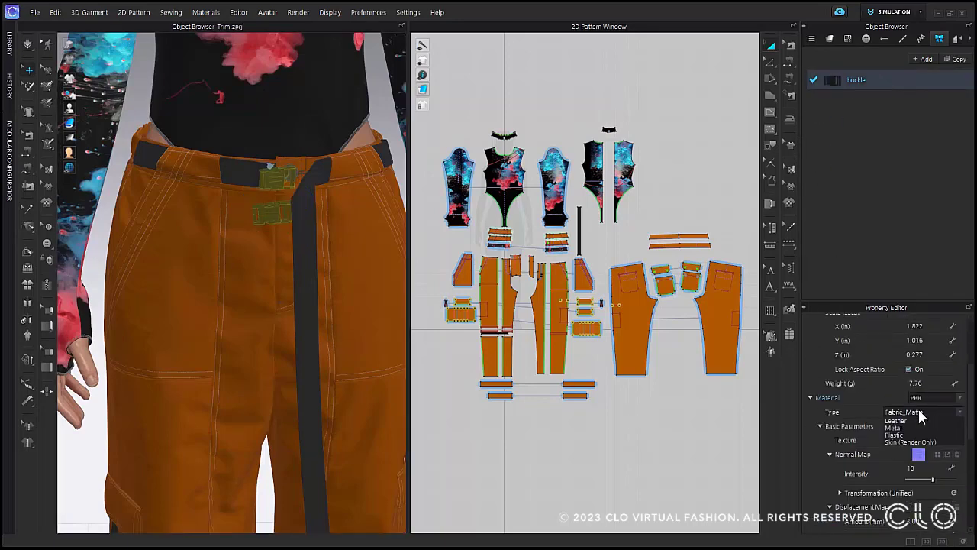
{"action": "left_click", "coordinate": [920, 500]}
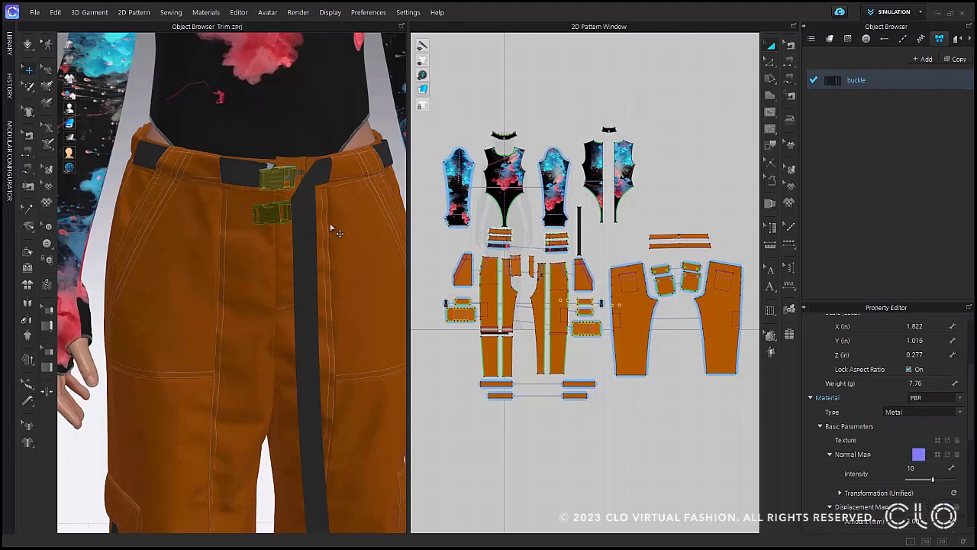
Duplicate the buckle trim in the trim list and delete the copy
{"action": "left_click", "coordinate": [956, 59]}
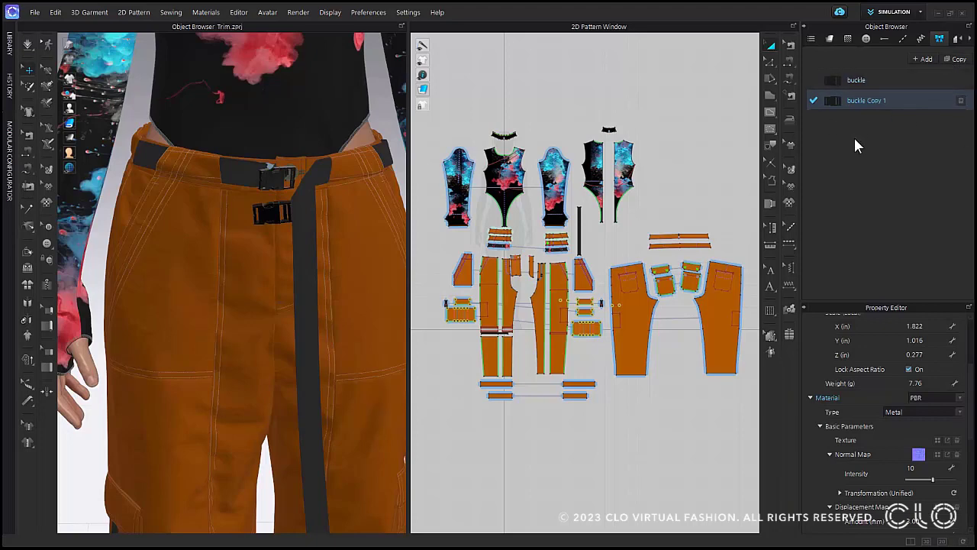
{"action": "left_click", "coordinate": [961, 100]}
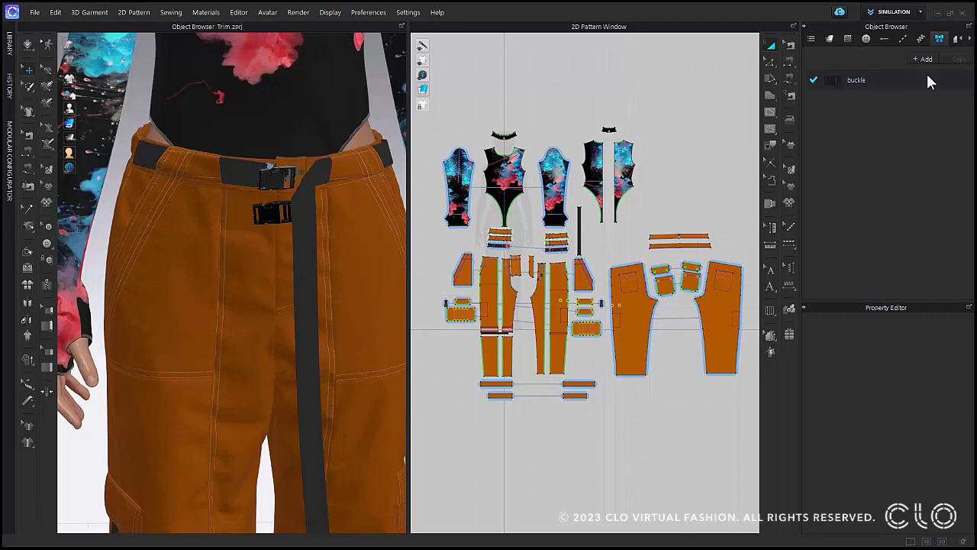
Find the placed trims in the scene list under Material and delete the lower buckle
{"action": "left_click", "coordinate": [812, 39]}
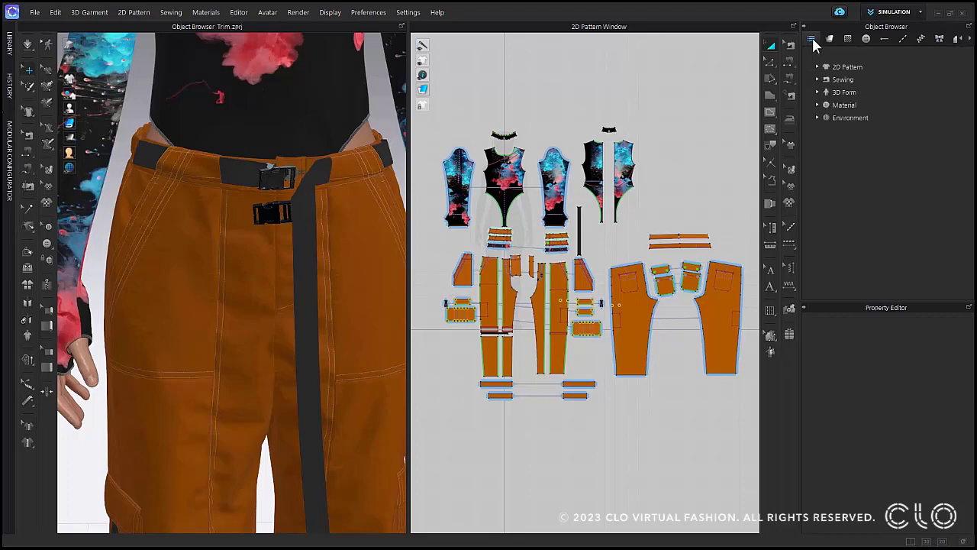
{"action": "left_click", "coordinate": [816, 105]}
{"action": "left_click", "coordinate": [827, 116]}
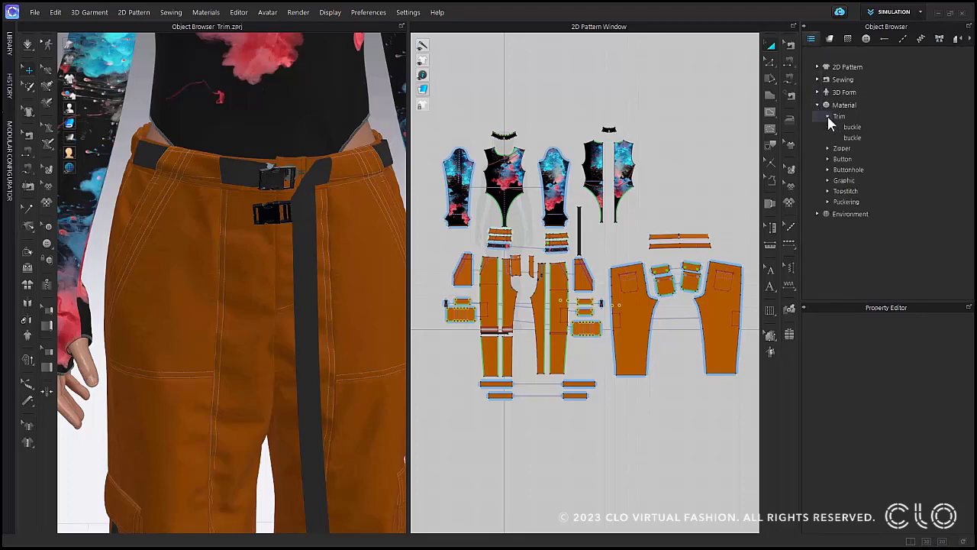
{"action": "left_click", "coordinate": [867, 138]}
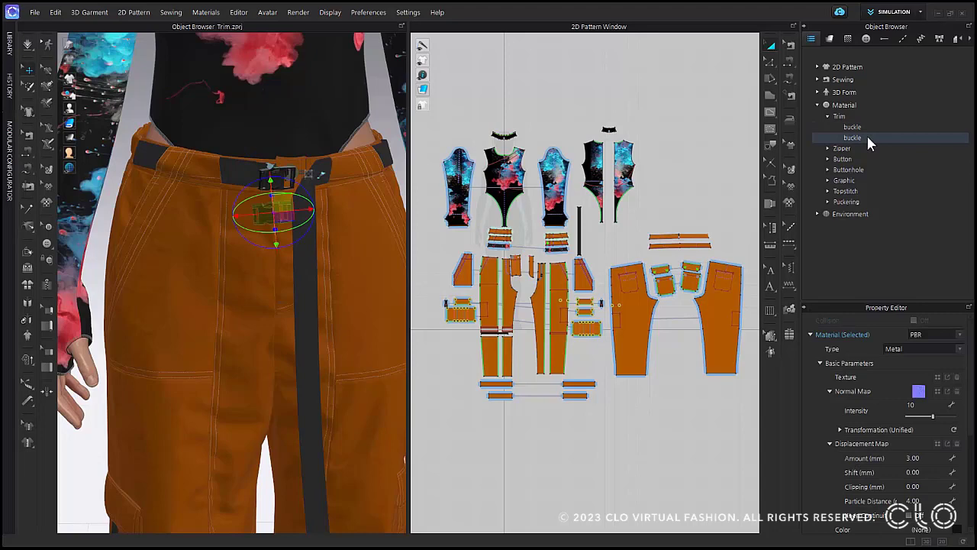
{"action": "left_click", "coordinate": [870, 127]}
{"action": "key", "text": "Delete"}
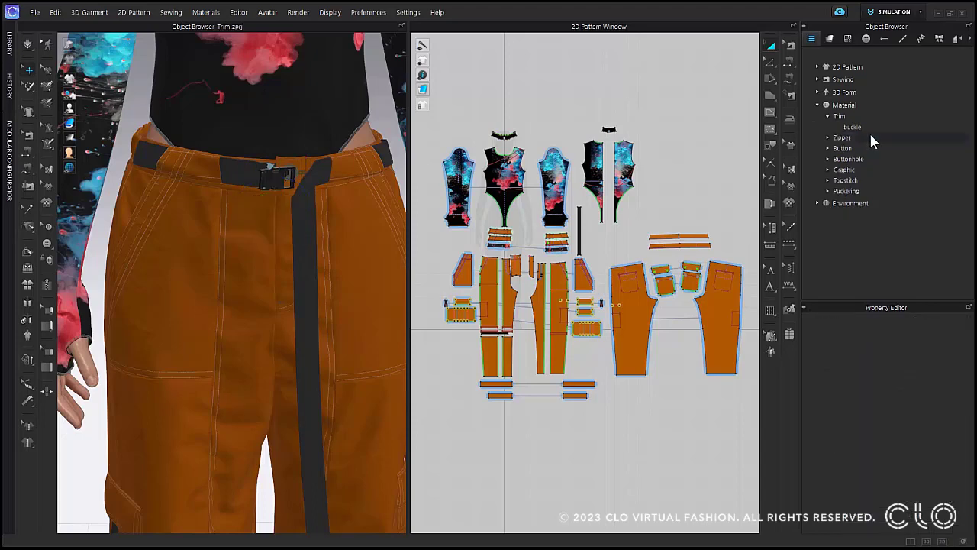
Replace the buckle on the belt with the Belt_clasps_11_AB trim
{"action": "left_click", "coordinate": [869, 132]}
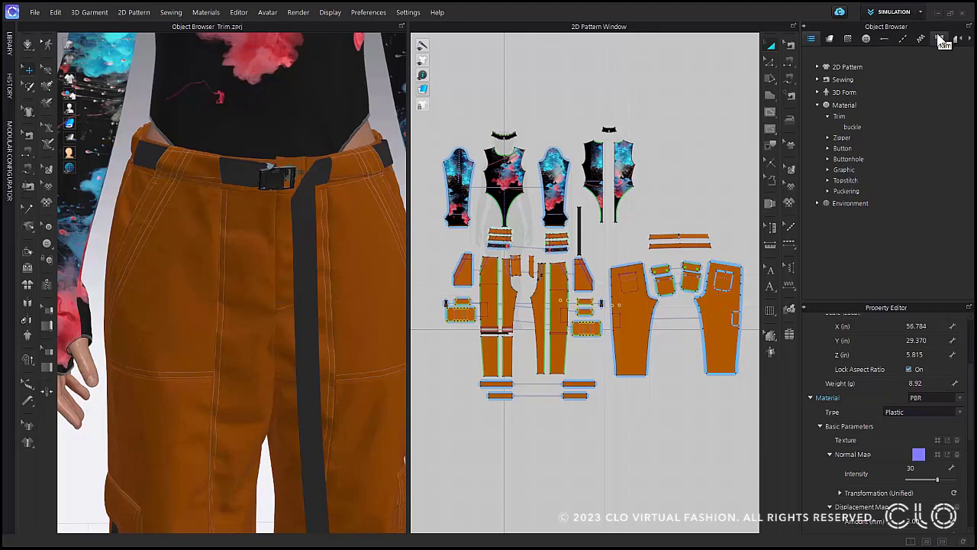
{"action": "left_click", "coordinate": [940, 38]}
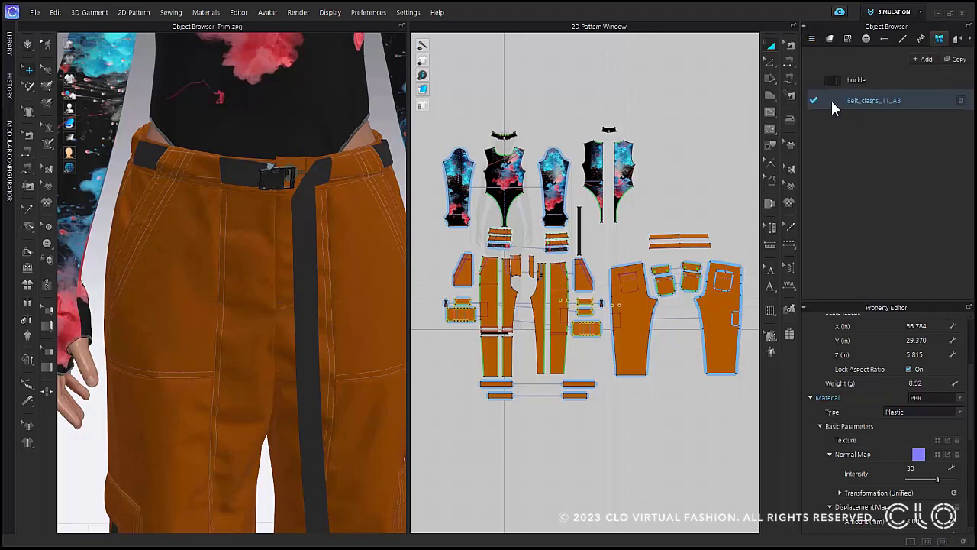
{"action": "left_click_drag", "start_coordinate": [272, 183], "coordinate": [271, 182]}
{"action": "scroll", "coordinate": [249, 192], "scroll_direction": "up", "scroll_amount": 8}
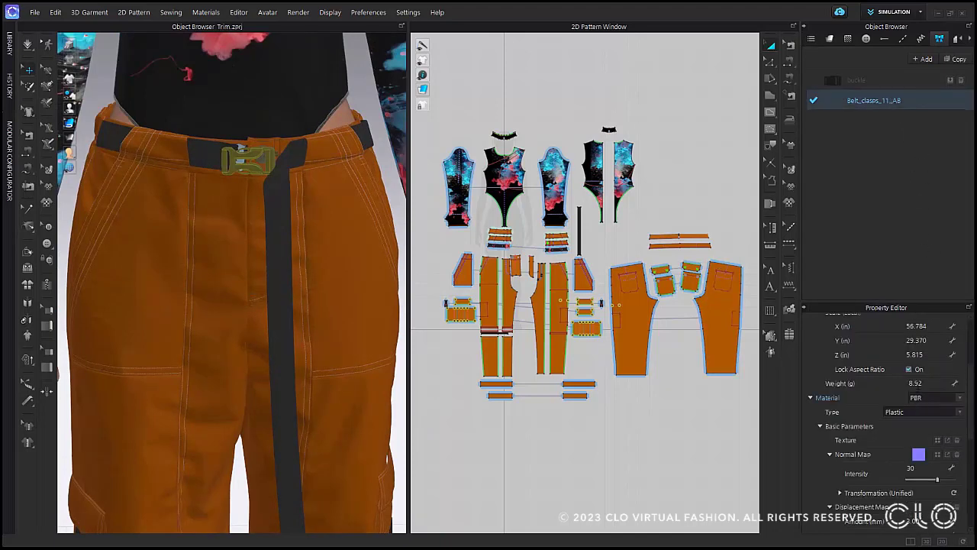
Save the belt clasp trim as a Trim file (*.trm) named Belt_clasps_11_AB
{"action": "scroll", "coordinate": [917, 383], "scroll_direction": "up", "scroll_amount": 5}
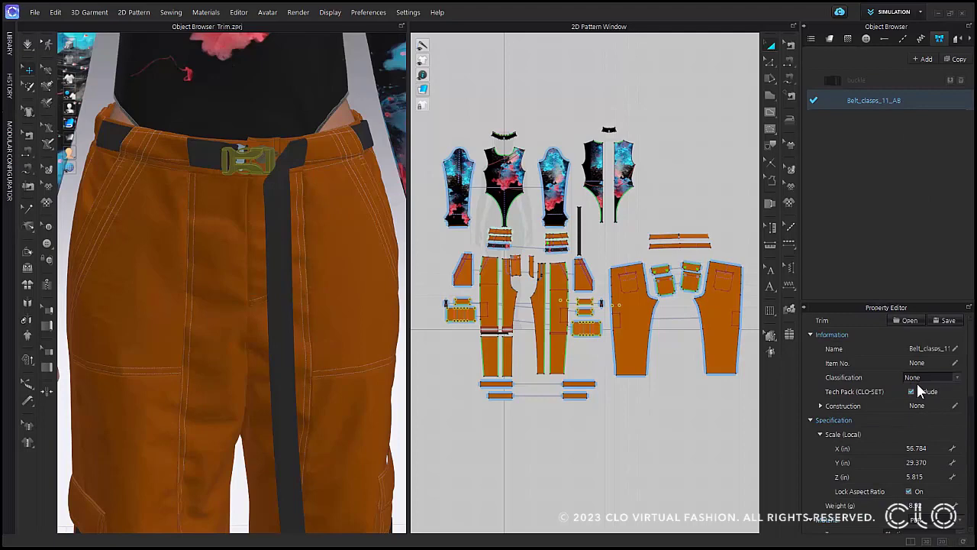
{"action": "left_click", "coordinate": [949, 320]}
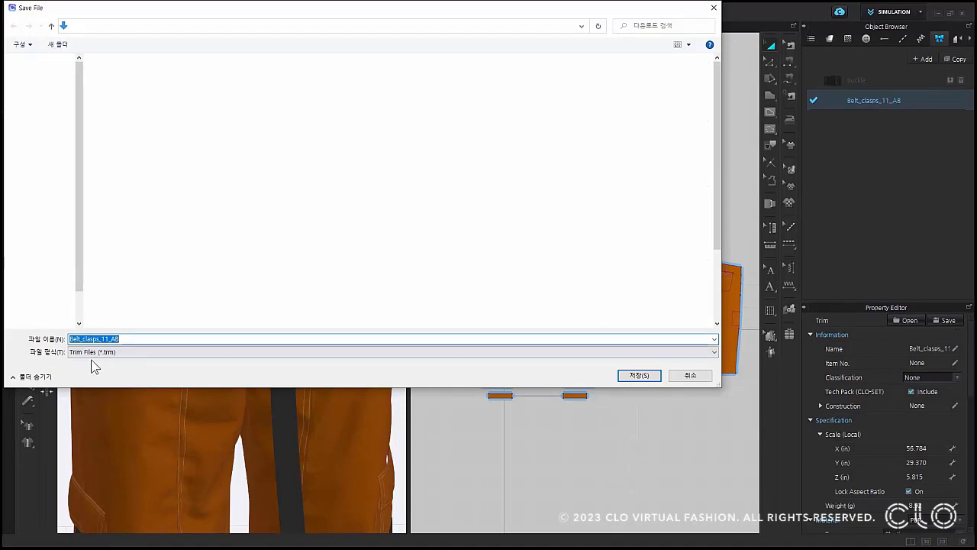
{"action": "left_click", "coordinate": [647, 378]}
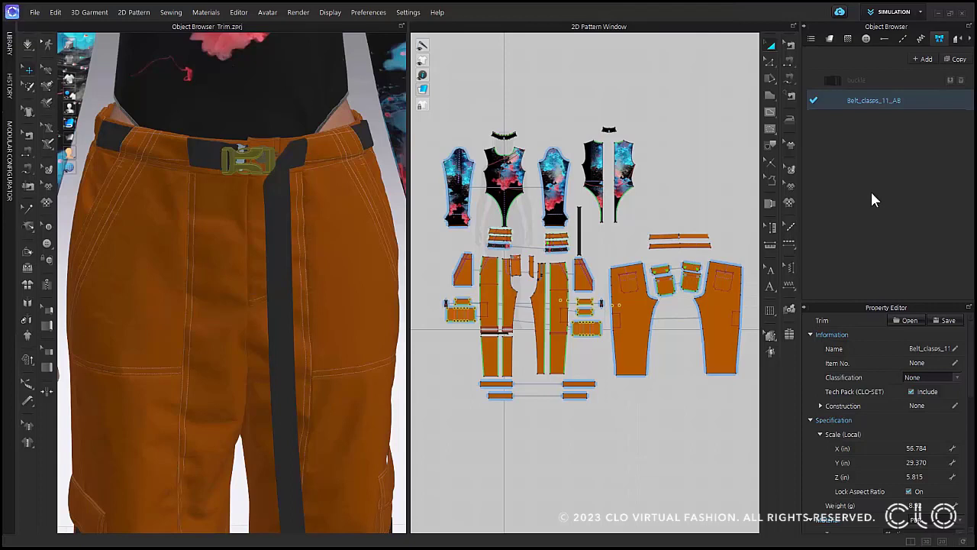
Add the saved Belt_clasps_11_AB.trm file to the trim list
{"action": "left_click", "coordinate": [923, 58]}
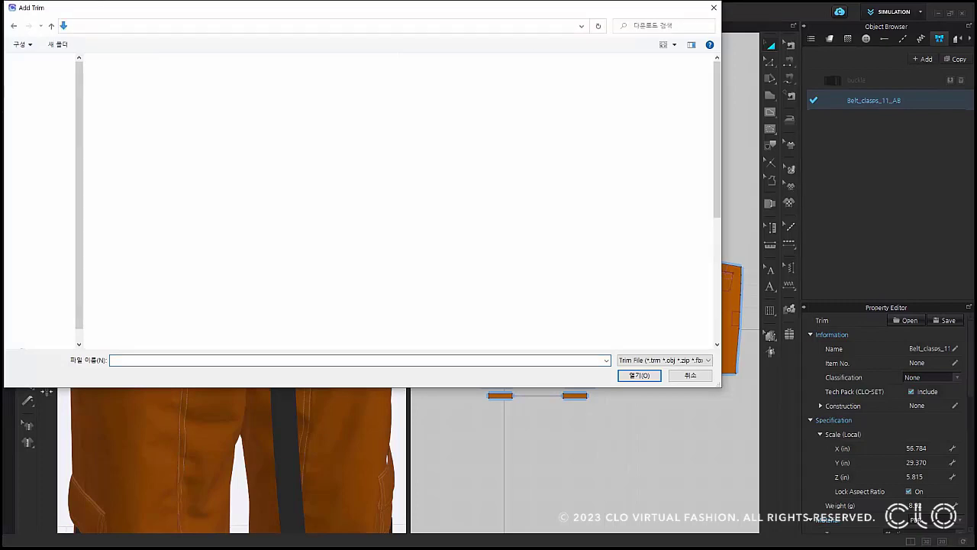
{"action": "left_click", "coordinate": [112, 96]}
{"action": "left_click", "coordinate": [640, 375]}
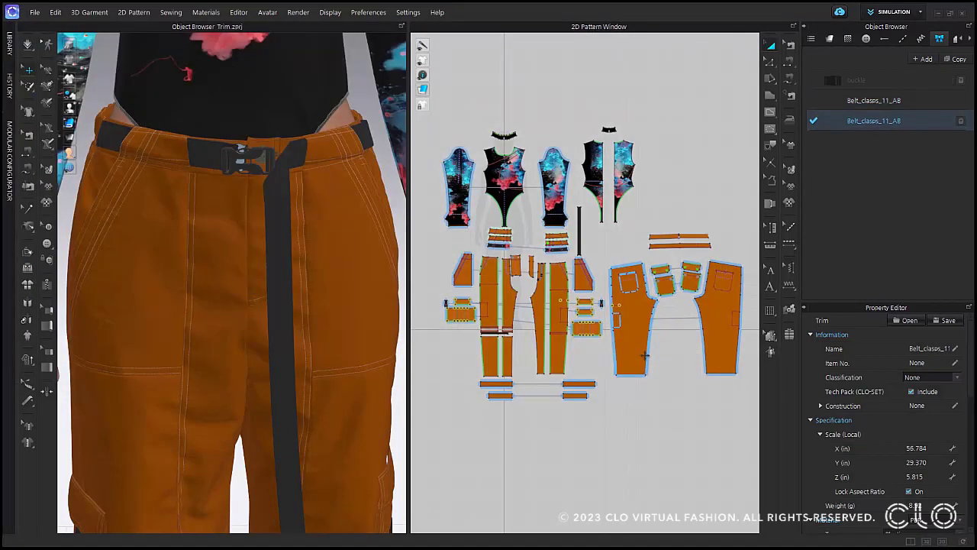
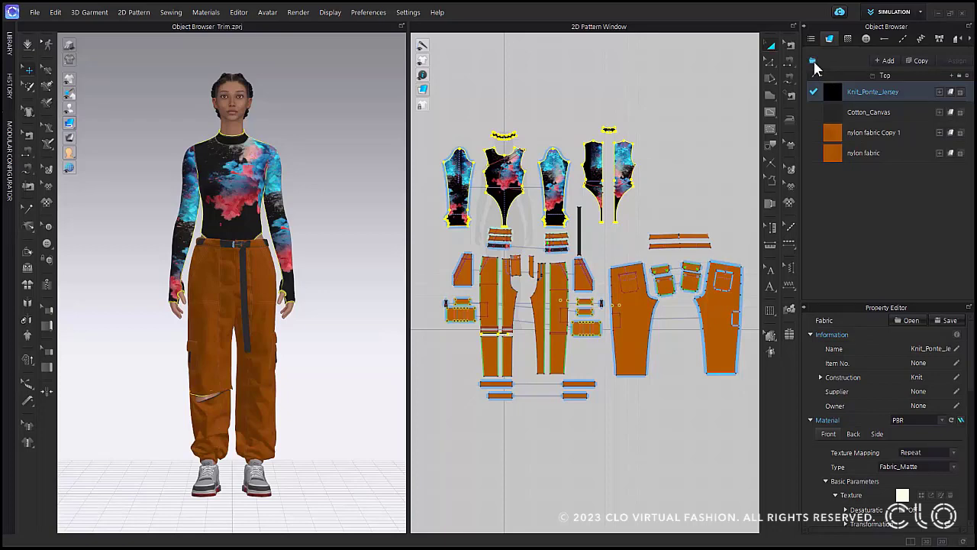
Create a new folder named Pants in the fabric list
{"action": "left_click", "coordinate": [813, 61]}
{"action": "type", "text": "Pr"}
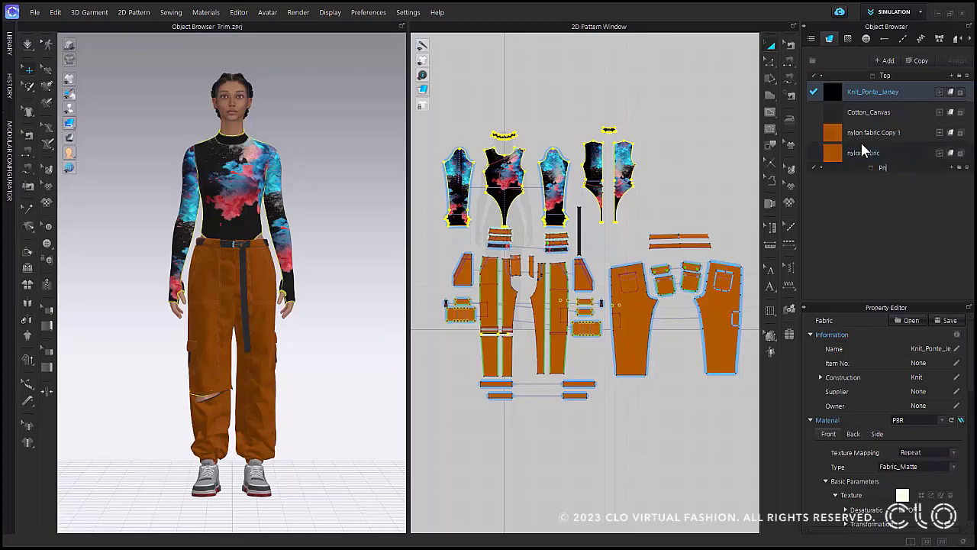
{"action": "type", "text": "nts"}
{"action": "key", "text": "Return"}
{"action": "left_click", "coordinate": [813, 167]}
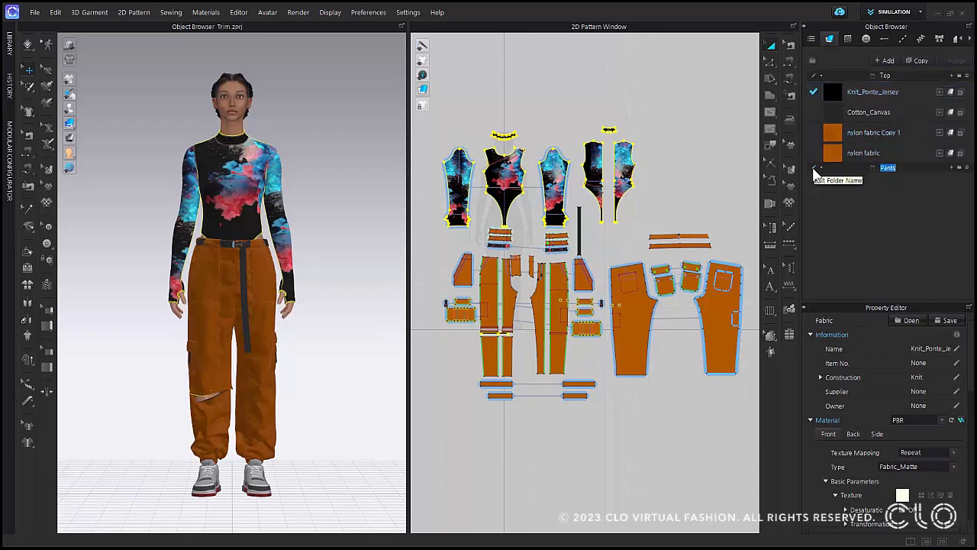
{"action": "left_click", "coordinate": [848, 188]}
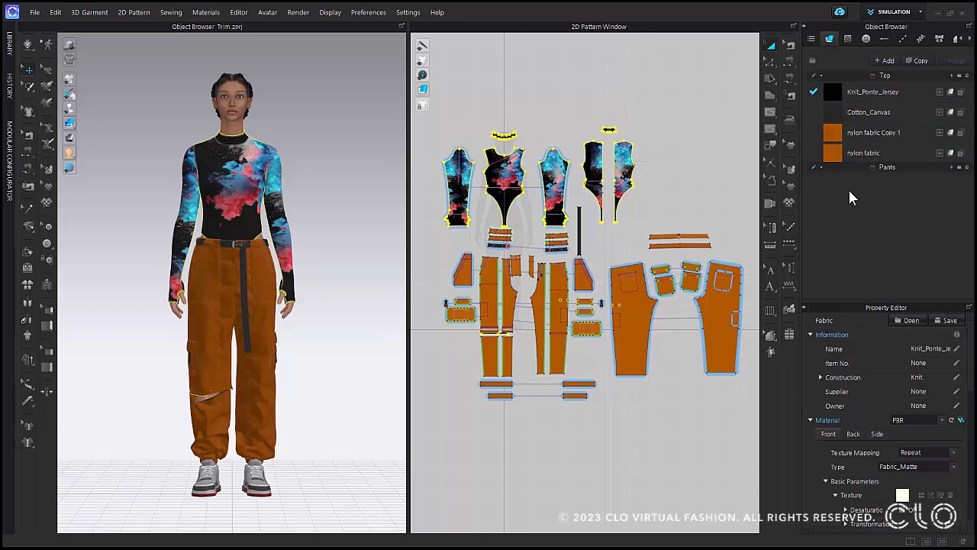
Add a new fabric and the saved (Default_v5.2).zfab fabric to the Pants folder
{"action": "left_click", "coordinate": [951, 167]}
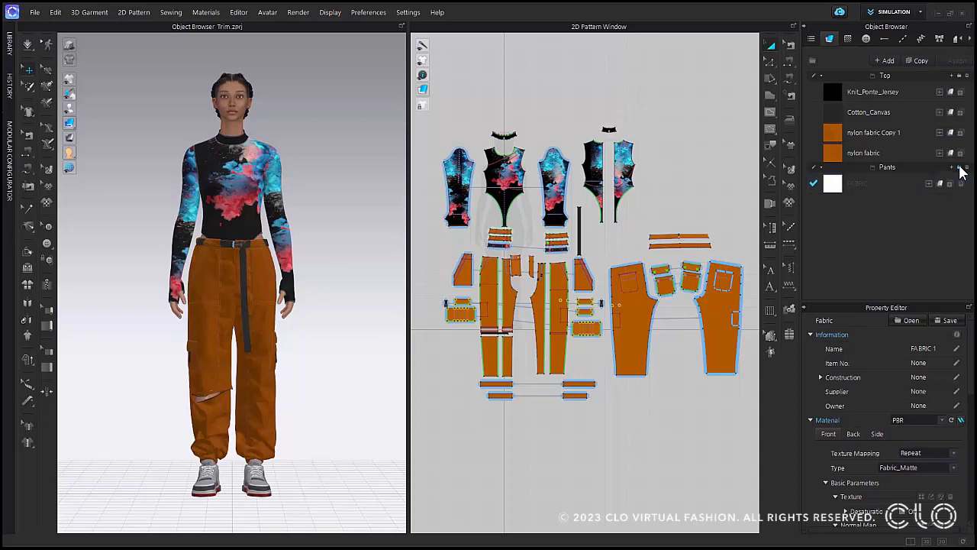
{"action": "left_click", "coordinate": [959, 169]}
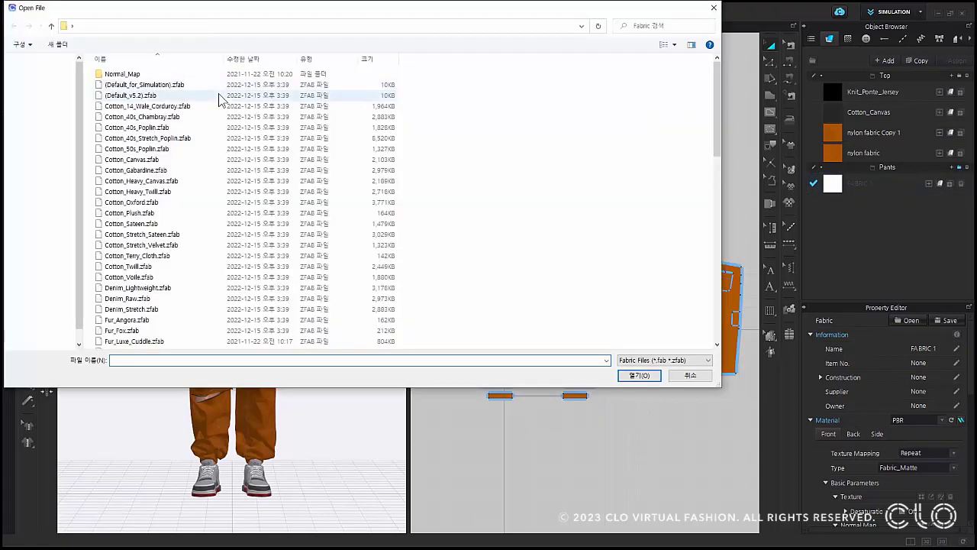
{"action": "left_click", "coordinate": [219, 100]}
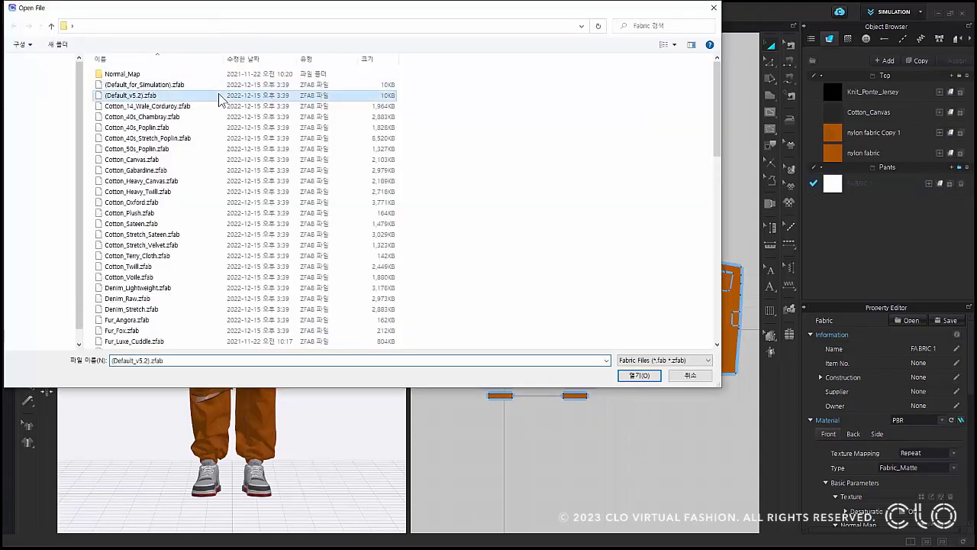
{"action": "left_click", "coordinate": [639, 380]}
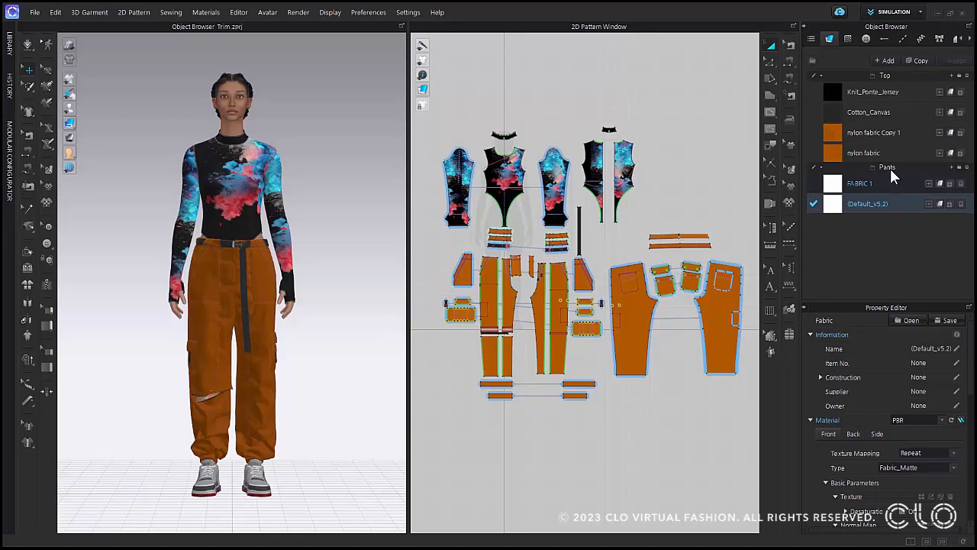
Move nylon fabric and nylon fabric Copy 1 into the Pants folder, and collapse and re-expand the folder
{"action": "left_click_drag", "start_coordinate": [832, 152], "coordinate": [836, 214]}
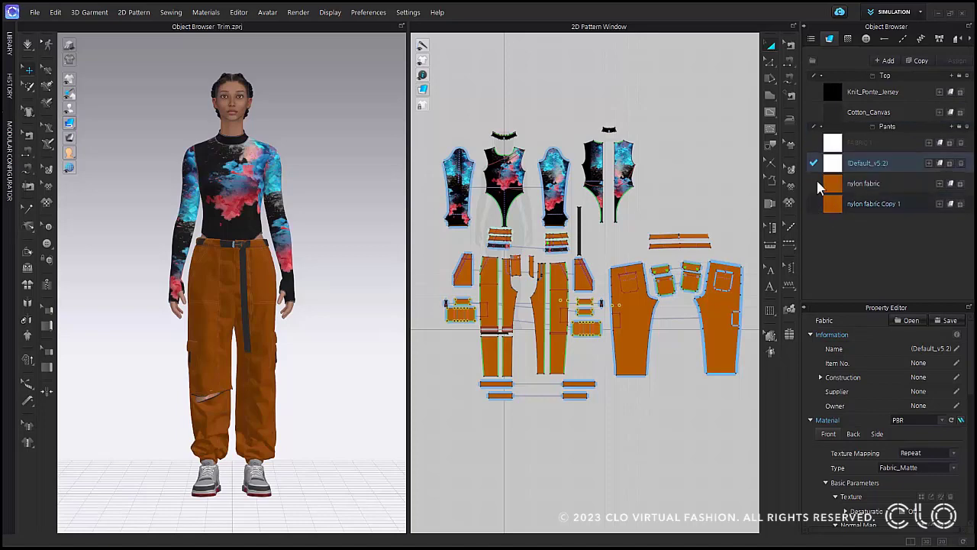
{"action": "left_click", "coordinate": [821, 126]}
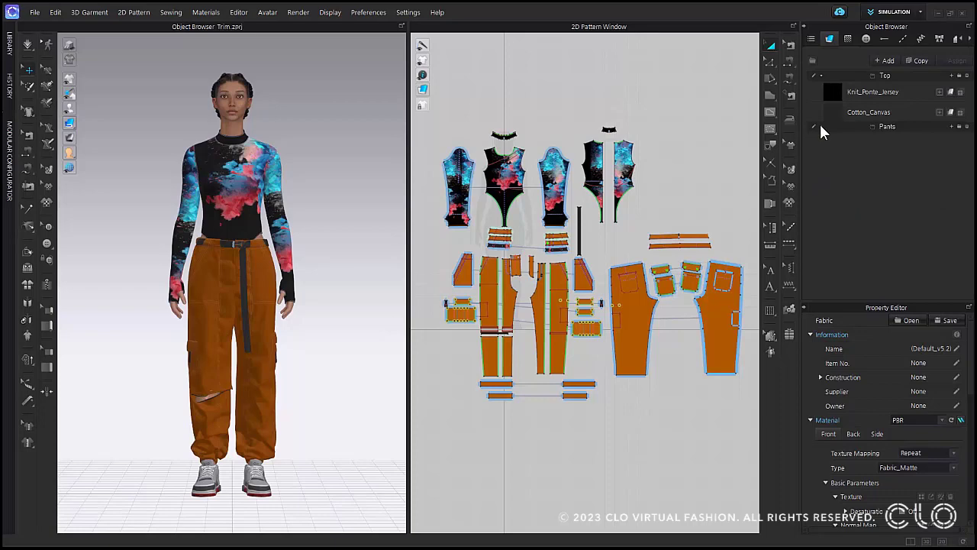
{"action": "left_click", "coordinate": [820, 127]}
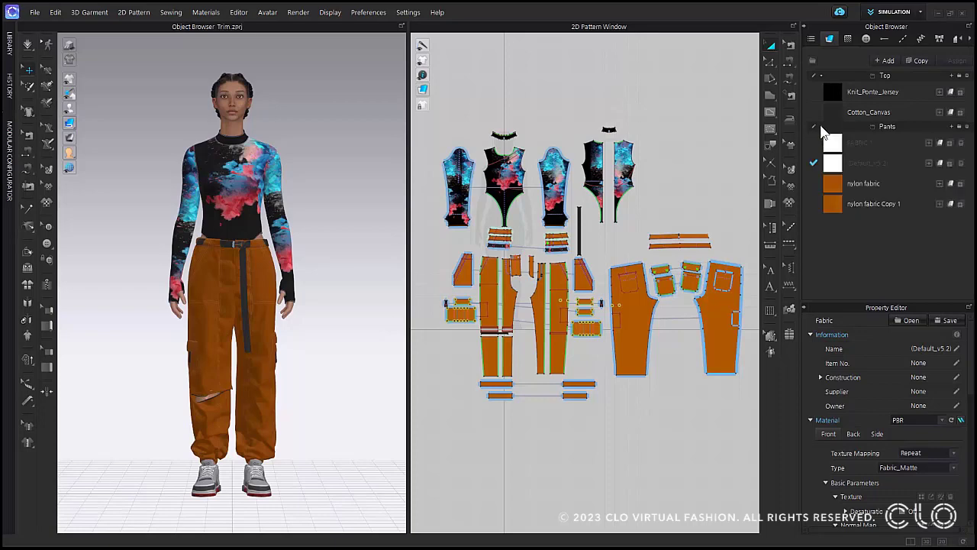
Delete the Pants folder from the fabric list
{"action": "left_click", "coordinate": [967, 126]}
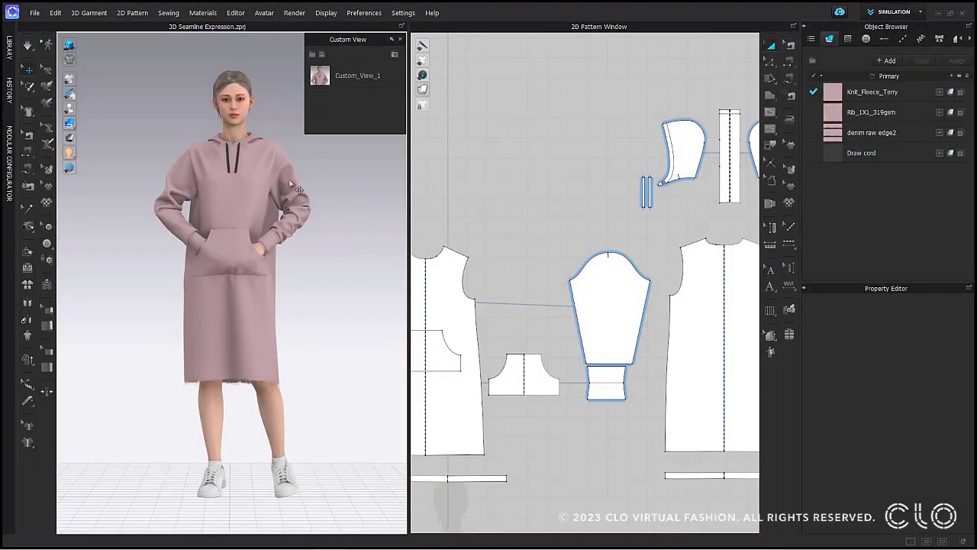
Apply the saved Custom_View_1 view and inspect the hoodie dress's shoulder and armhole seams up close
{"action": "left_click", "coordinate": [337, 75]}
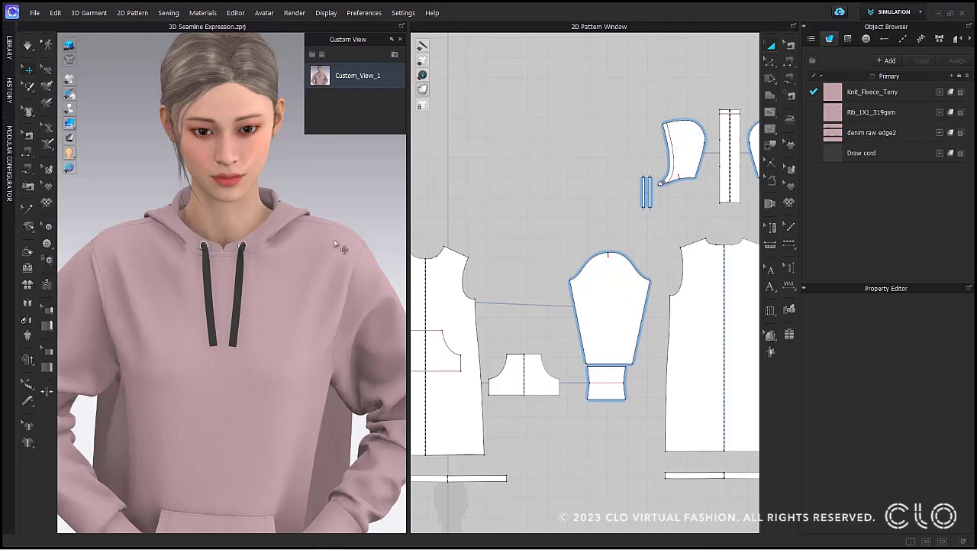
{"action": "mouse_move", "coordinate": [168, 329]}
{"action": "right_mouse_down"}
{"action": "mouse_move", "coordinate": [207, 328]}
{"action": "mouse_move", "coordinate": [187, 326]}
{"action": "right_mouse_up"}
{"action": "middle_click_drag", "start_coordinate": [186, 326], "coordinate": [303, 294]}
{"action": "scroll", "coordinate": [248, 279], "scroll_direction": "up", "scroll_amount": 6}
{"action": "middle_click_drag", "start_coordinate": [238, 270], "coordinate": [256, 280]}
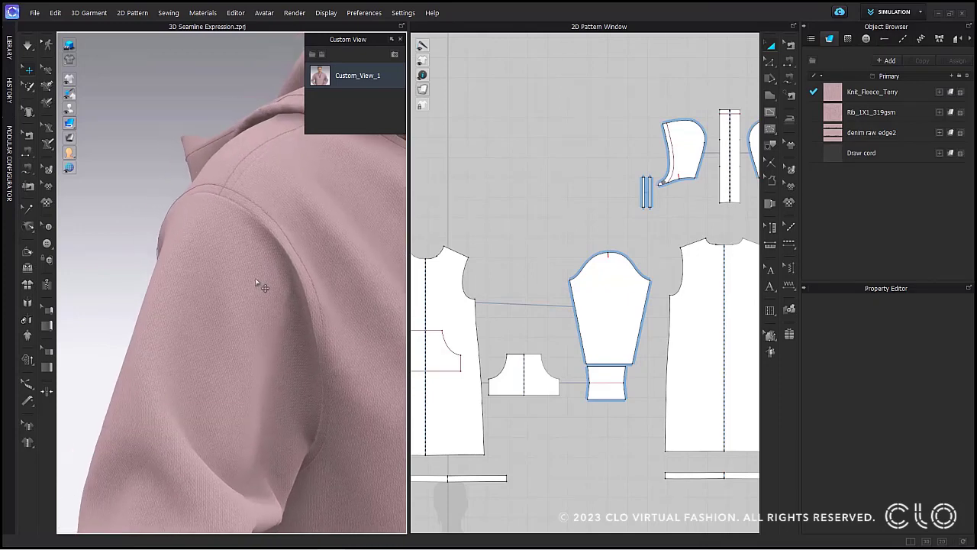
Set the 3D Seamline type of both armhole seams on the sleeve beside the front pattern to Directional
{"action": "mouse_move", "coordinate": [259, 283]}
{"action": "right_mouse_down"}
{"action": "mouse_move", "coordinate": [261, 264]}
{"action": "mouse_move", "coordinate": [246, 258]}
{"action": "right_mouse_up"}
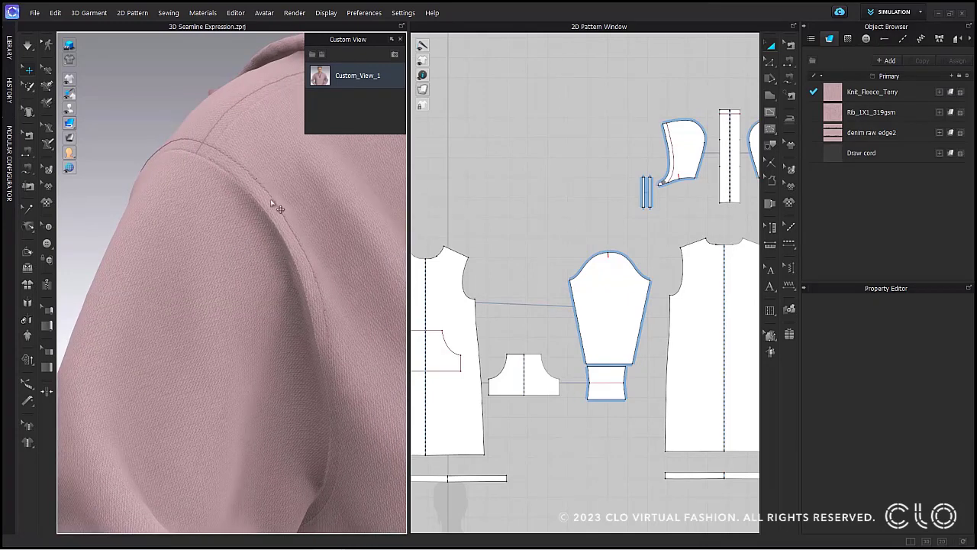
{"action": "right_click_drag", "start_coordinate": [276, 207], "coordinate": [308, 198]}
{"action": "middle_click_drag", "start_coordinate": [278, 215], "coordinate": [250, 225]}
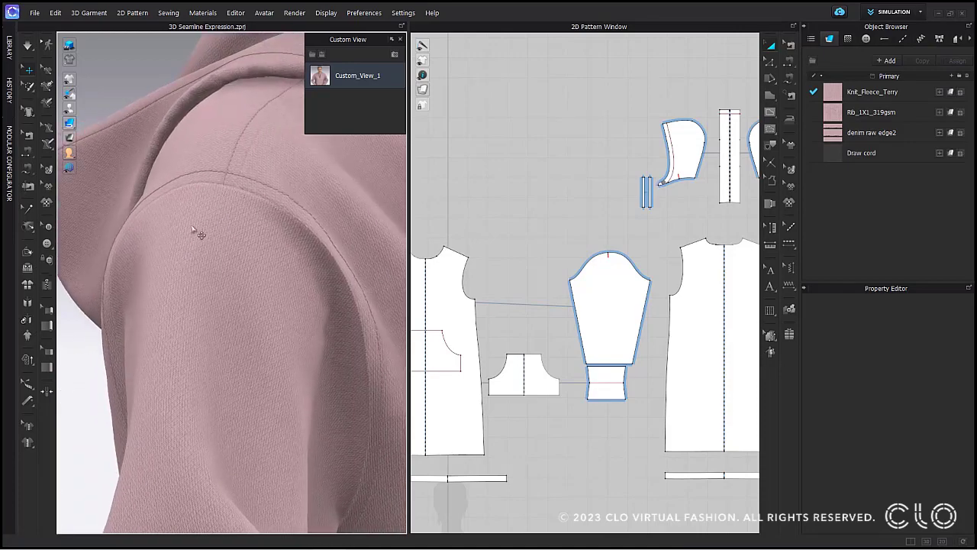
{"action": "middle_click_drag", "start_coordinate": [529, 242], "coordinate": [661, 222]}
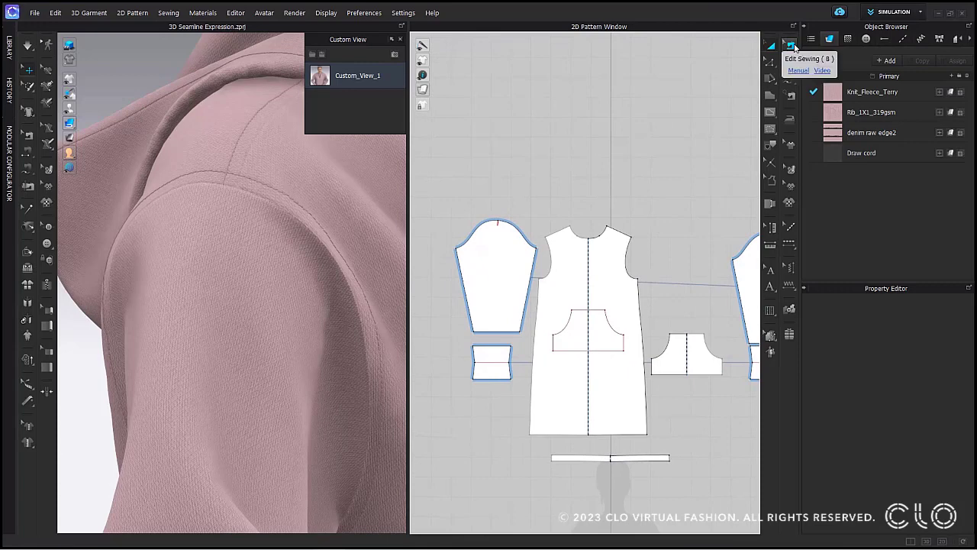
{"action": "left_click", "coordinate": [791, 45]}
{"action": "left_click", "coordinate": [525, 239]}
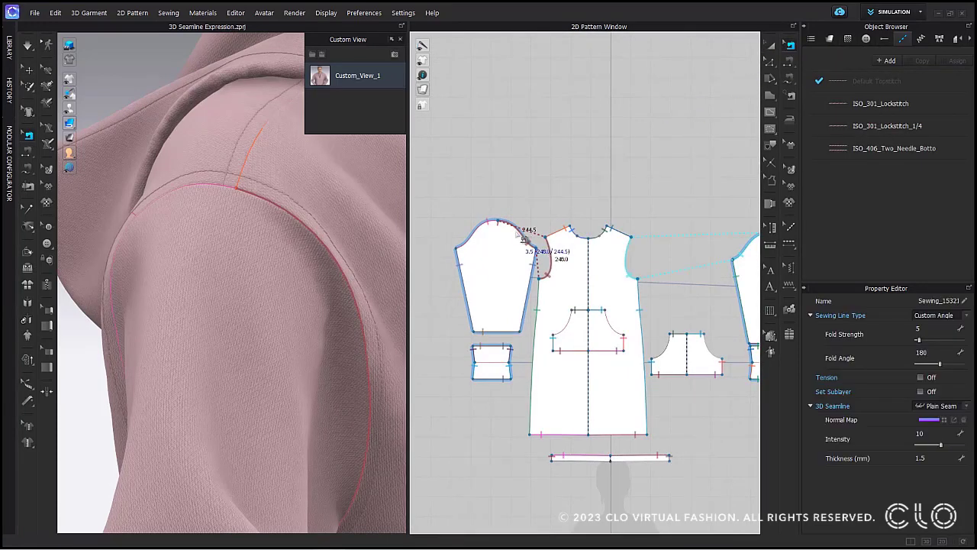
{"action": "left_click_drag", "start_coordinate": [525, 238], "coordinate": [472, 249]}
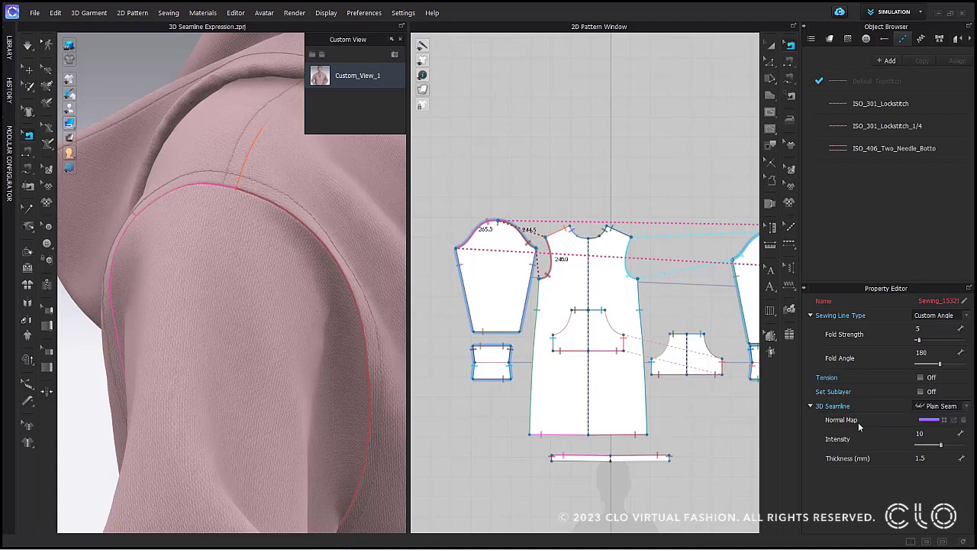
{"action": "left_click", "coordinate": [943, 407]}
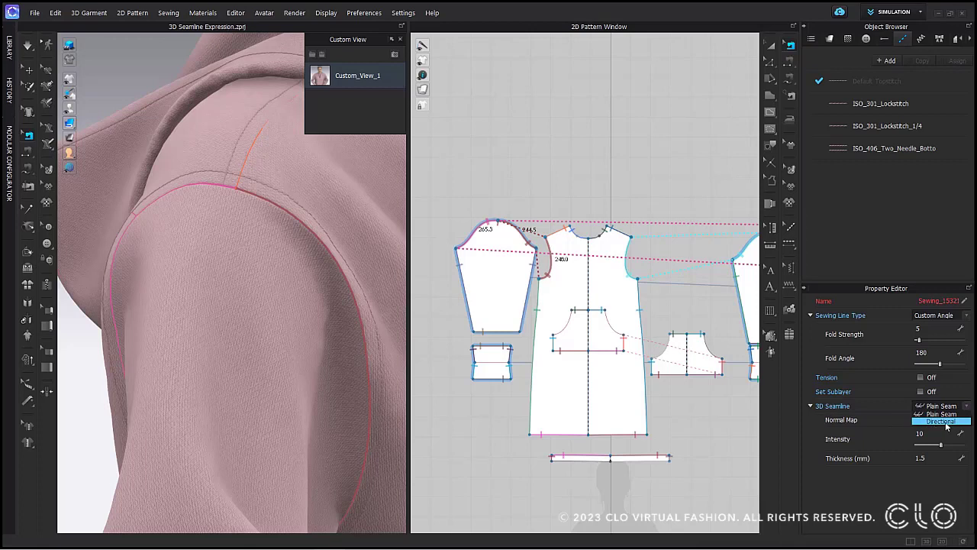
{"action": "left_click", "coordinate": [944, 421]}
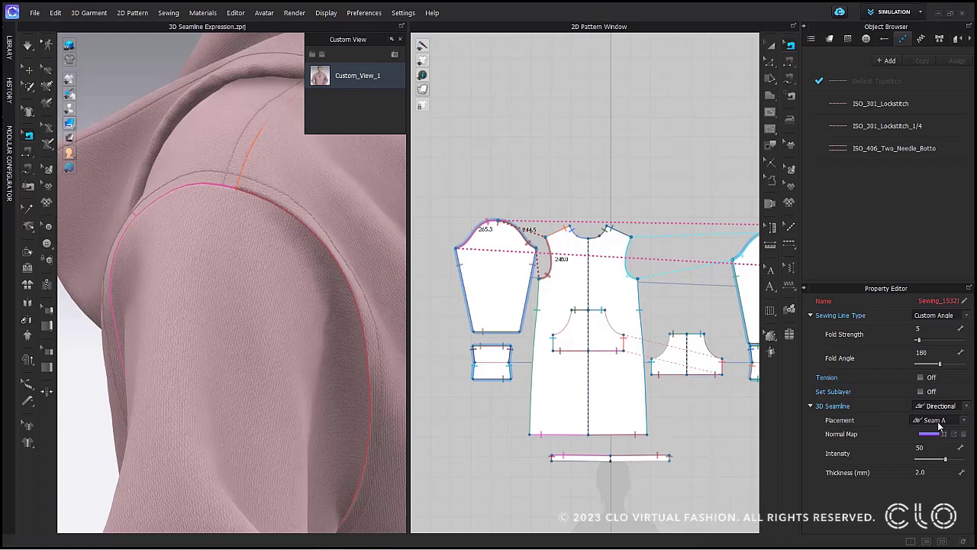
{"action": "left_click", "coordinate": [28, 69]}
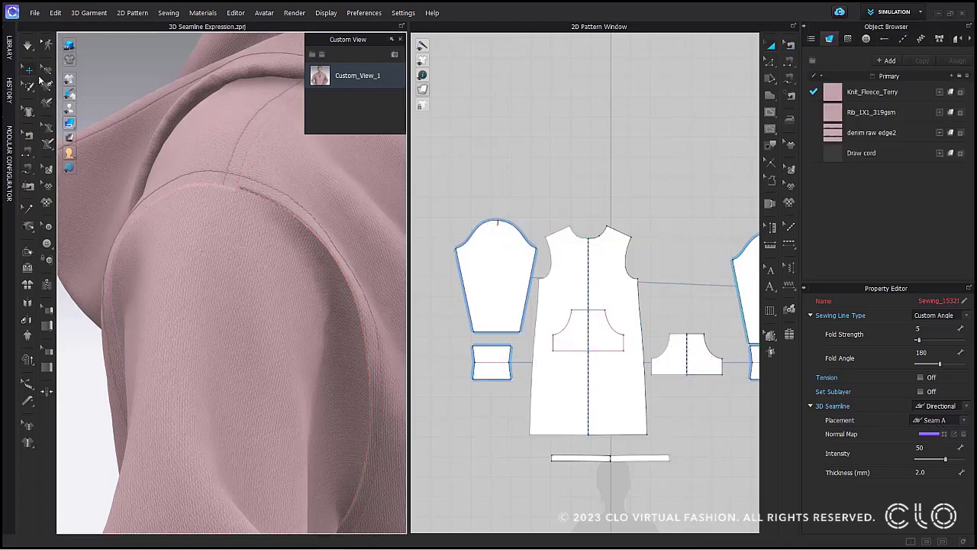
{"action": "left_click", "coordinate": [150, 49]}
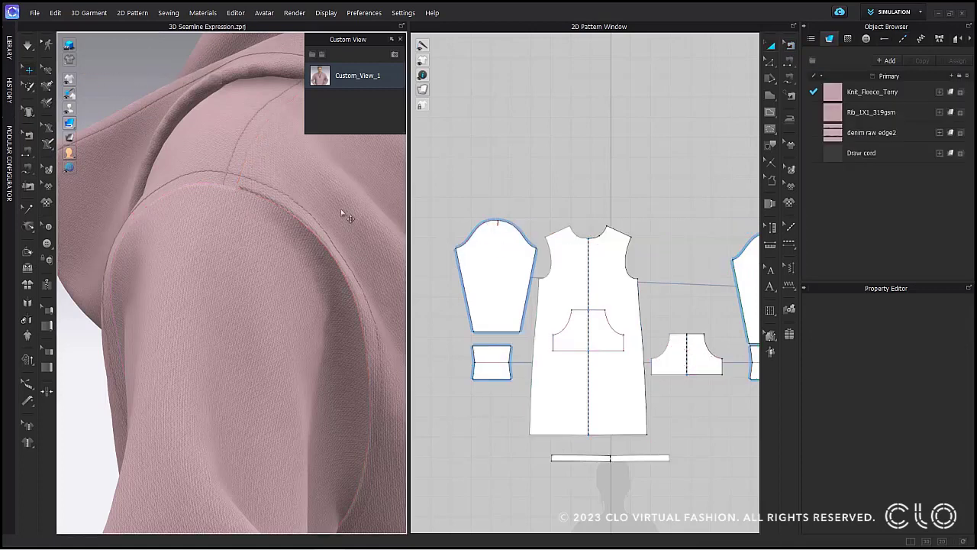
Set the 3D seamline placement of the back armhole seam on that sleeve to Seam B
{"action": "left_click", "coordinate": [263, 242]}
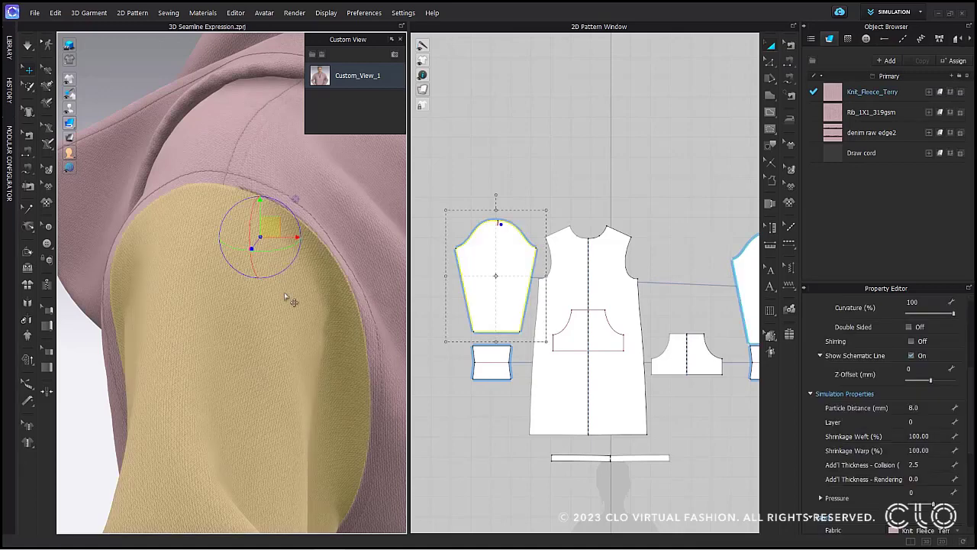
{"action": "right_click_drag", "start_coordinate": [292, 303], "coordinate": [231, 315]}
{"action": "left_click", "coordinate": [216, 118]}
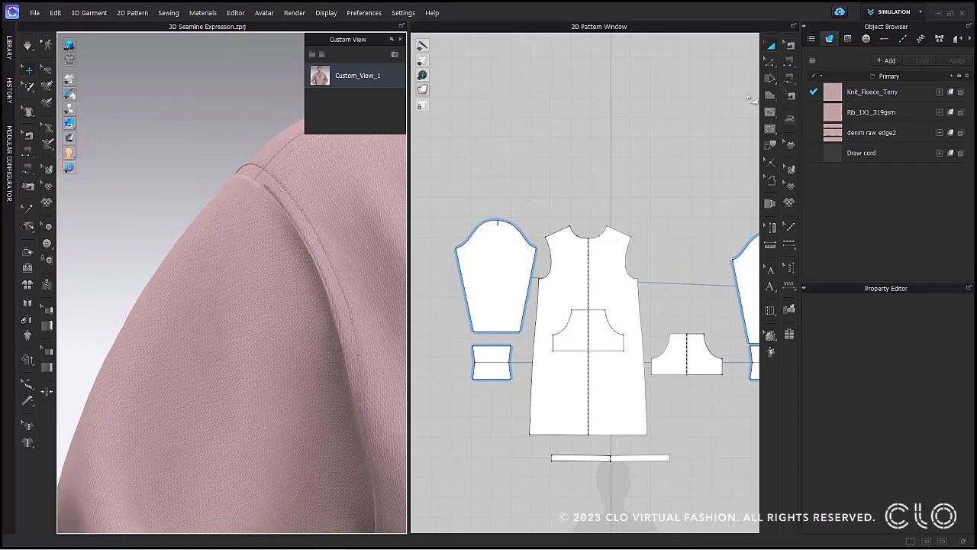
{"action": "left_click", "coordinate": [790, 47]}
{"action": "left_click", "coordinate": [541, 252]}
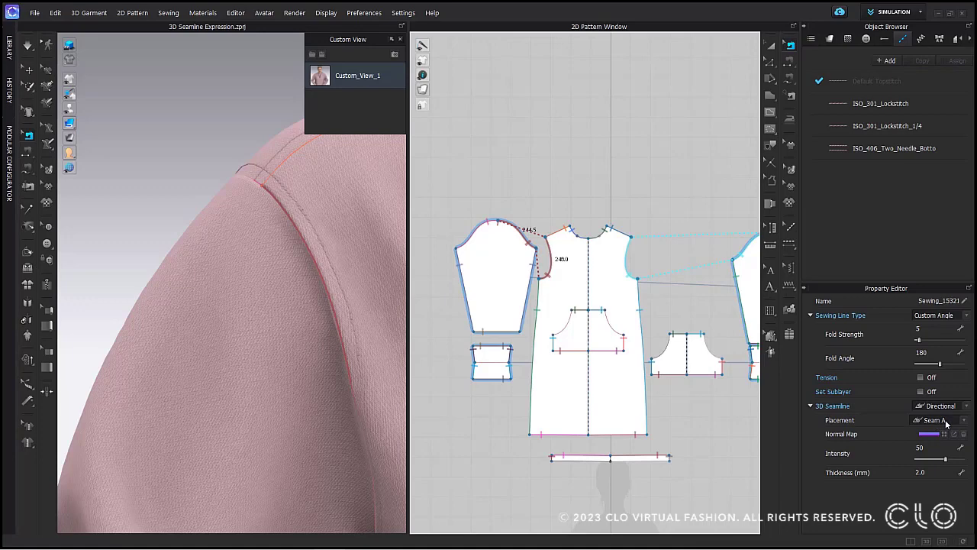
{"action": "left_click", "coordinate": [497, 229]}
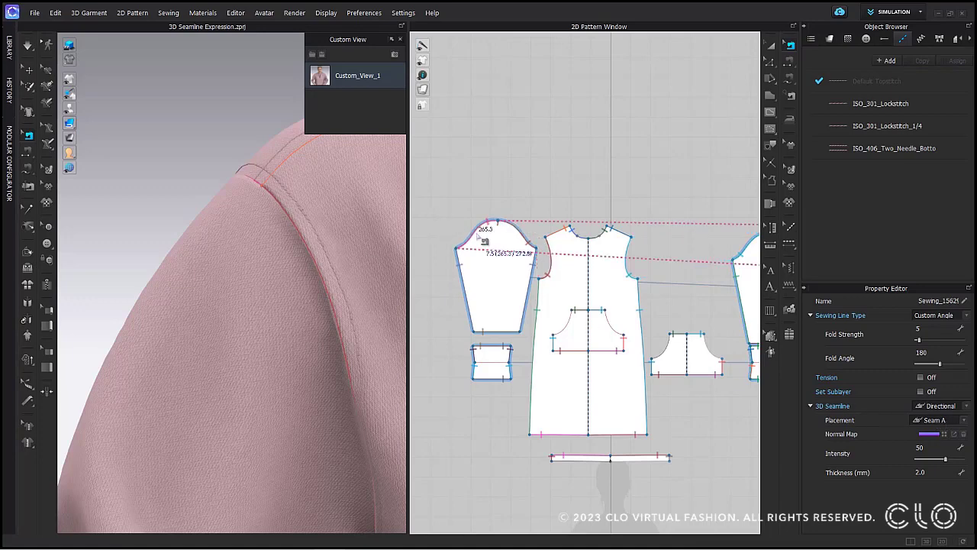
{"action": "right_click_drag", "start_coordinate": [307, 257], "coordinate": [351, 249]}
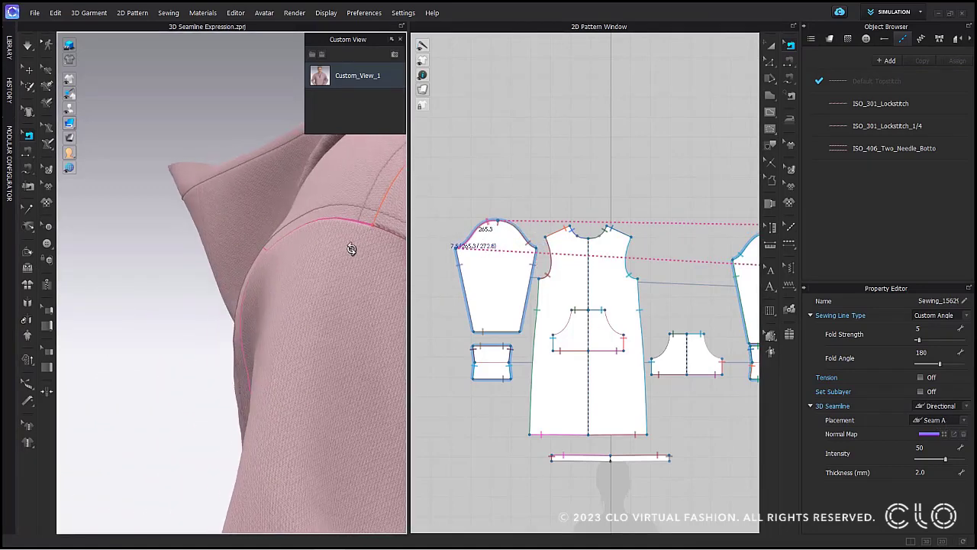
{"action": "middle_click_drag", "start_coordinate": [352, 249], "coordinate": [269, 232]}
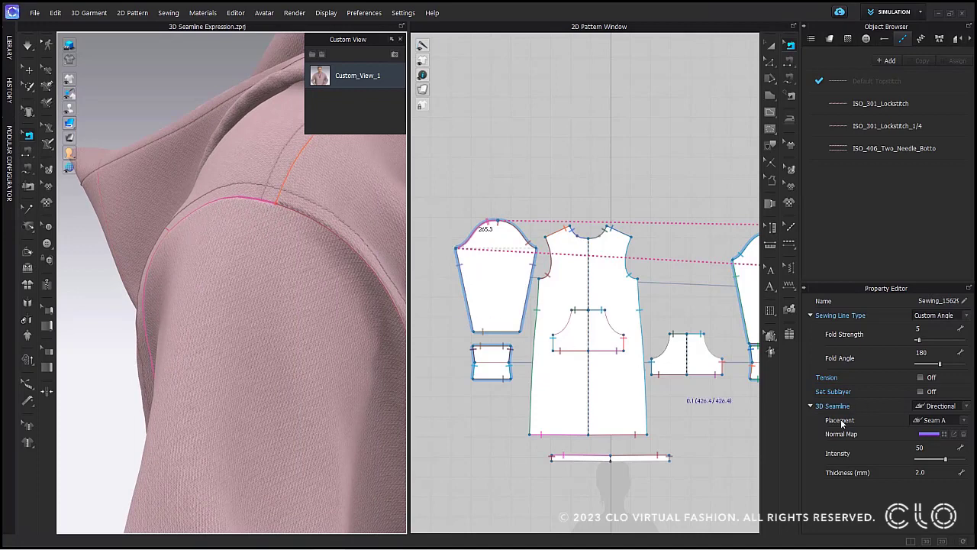
{"action": "left_click", "coordinate": [925, 420]}
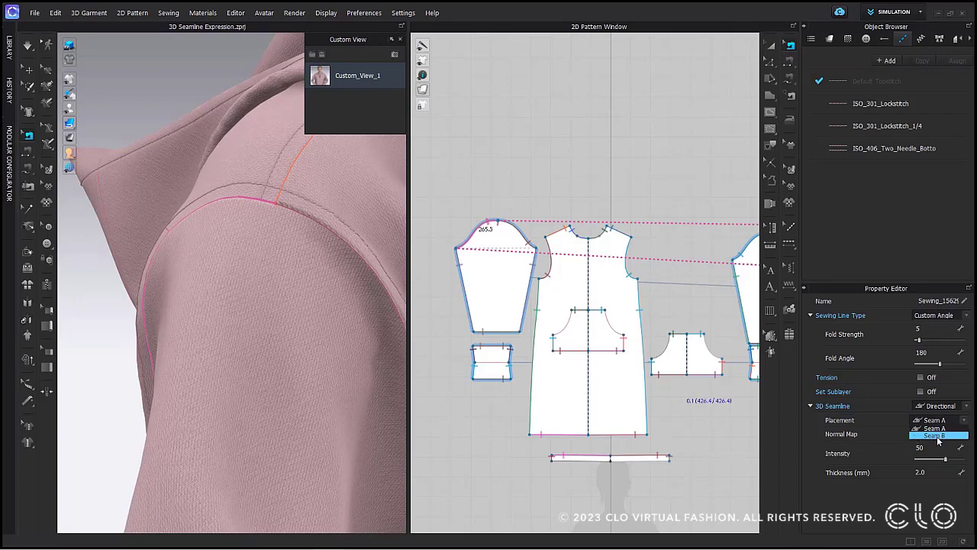
{"action": "left_click", "coordinate": [937, 436]}
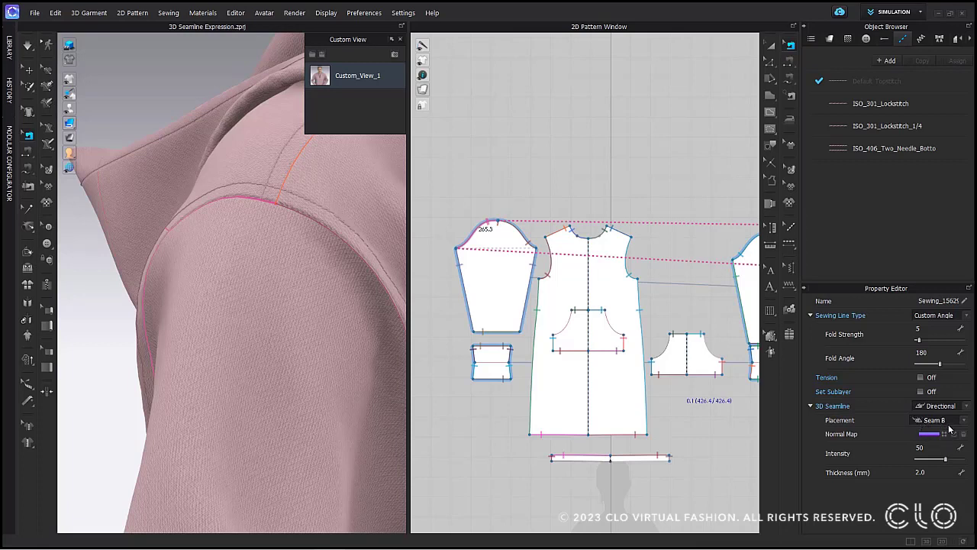
{"action": "left_click", "coordinate": [110, 83]}
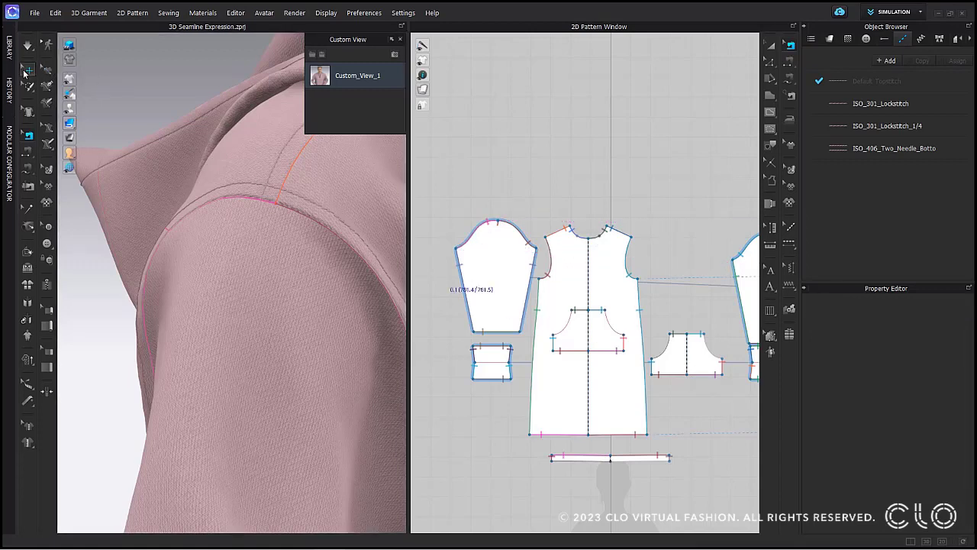
{"action": "left_click", "coordinate": [26, 70]}
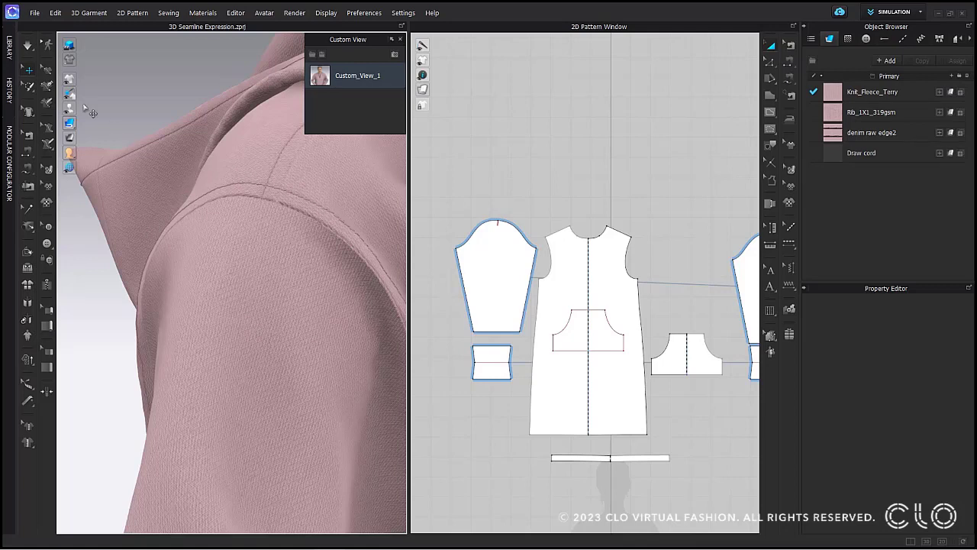
Set the 3D seamline intensity of both the front and back armhole seams to 200
{"action": "left_click", "coordinate": [791, 45]}
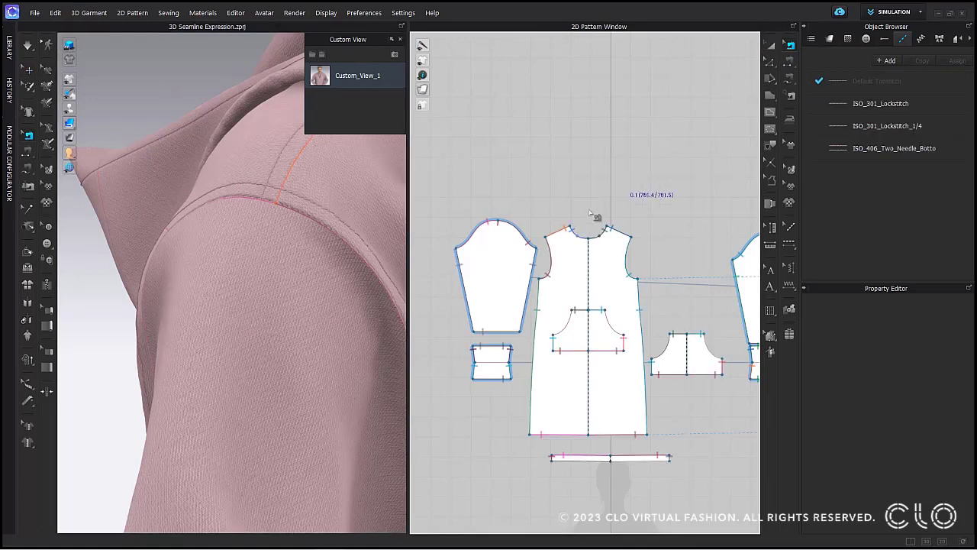
{"action": "left_click", "coordinate": [485, 238]}
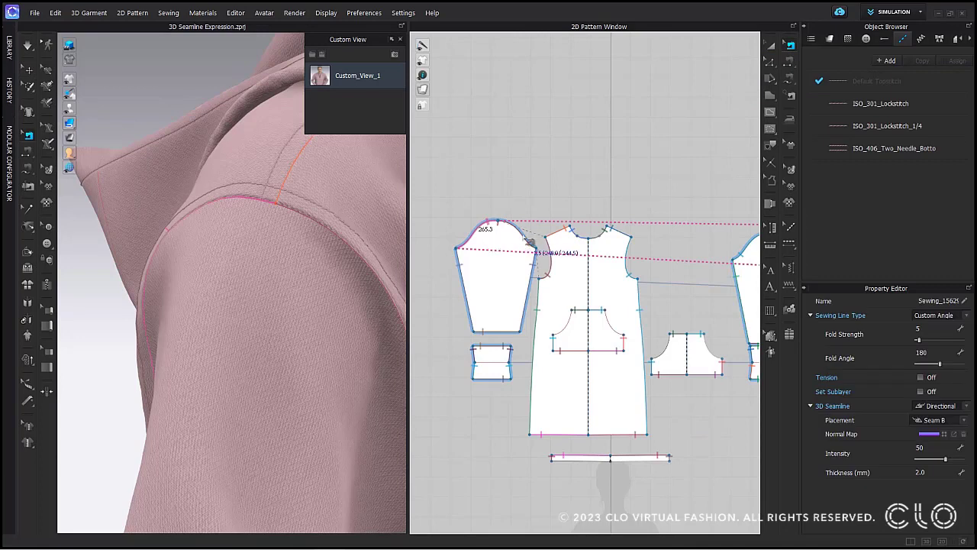
{"action": "left_click", "coordinate": [526, 238]}
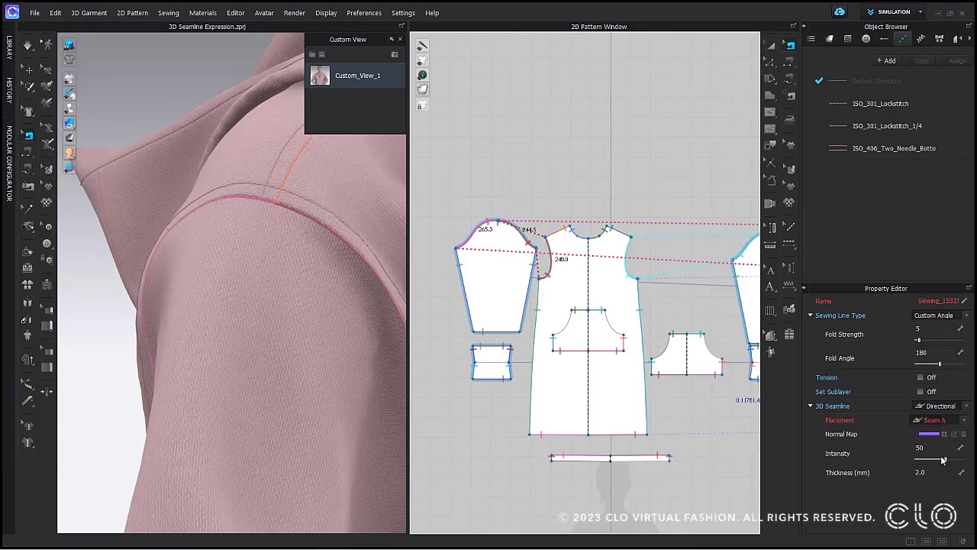
{"action": "left_click_drag", "start_coordinate": [943, 461], "coordinate": [964, 460]}
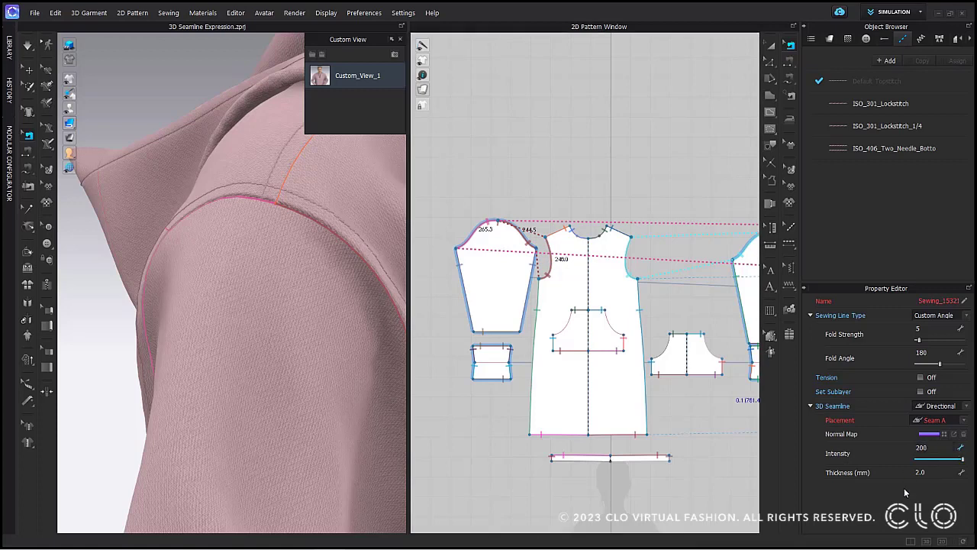
{"action": "left_click", "coordinate": [28, 69]}
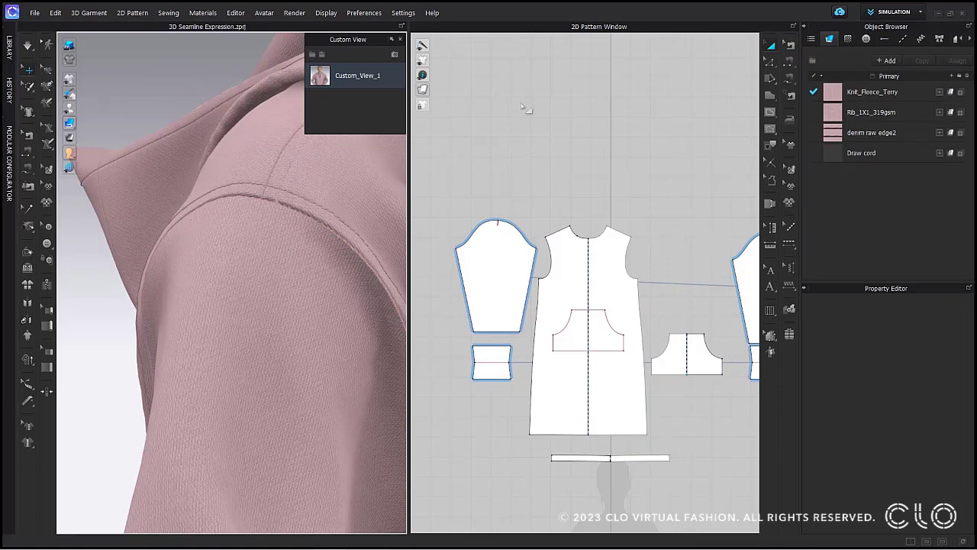
Set the 3D seamline thickness of both armhole seams to 5 mm and check the shoulder in the garment view
{"action": "left_click", "coordinate": [791, 45]}
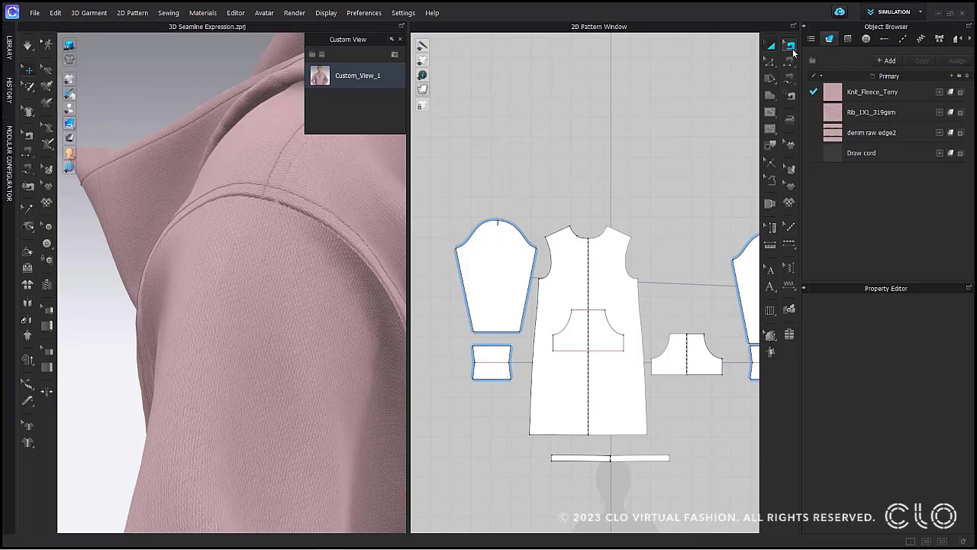
{"action": "left_click", "coordinate": [483, 234]}
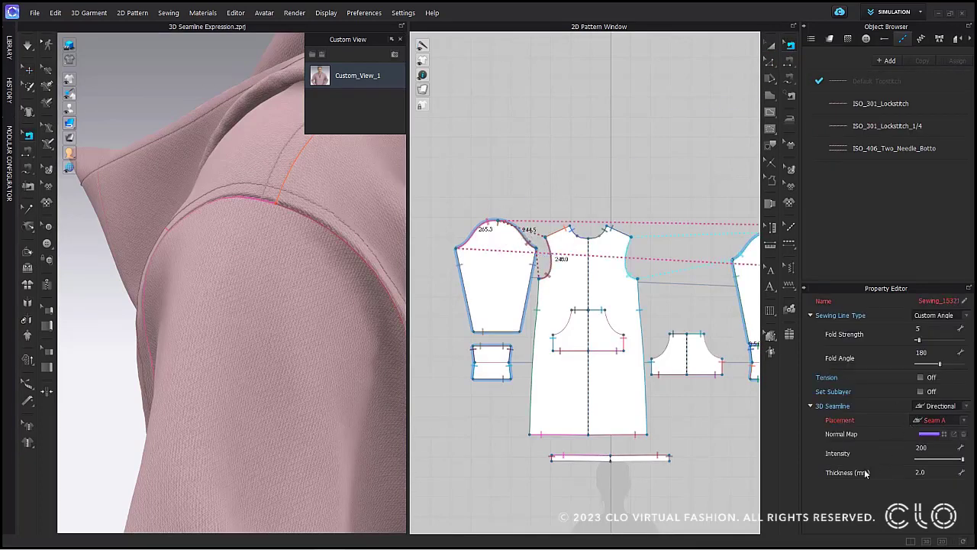
{"action": "left_click", "coordinate": [933, 472]}
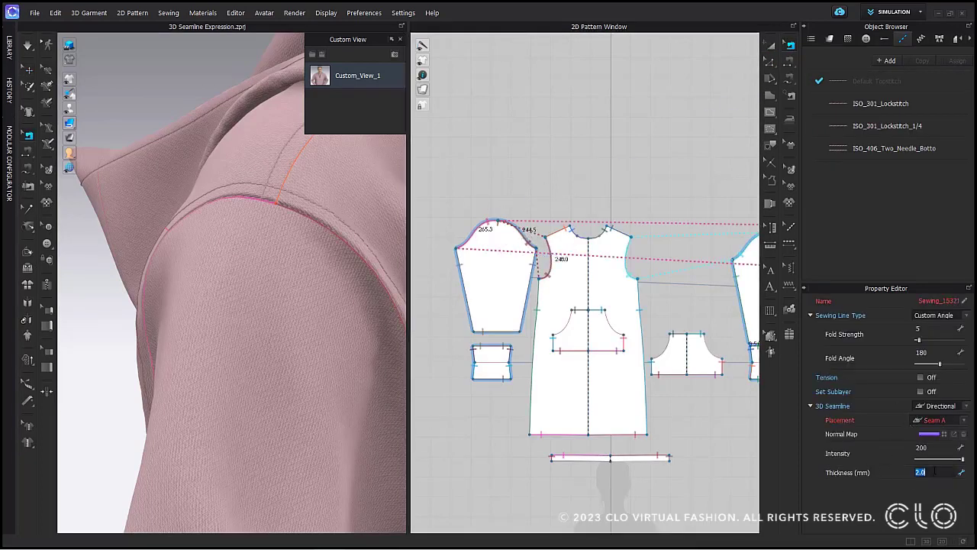
{"action": "key", "text": "Return"}
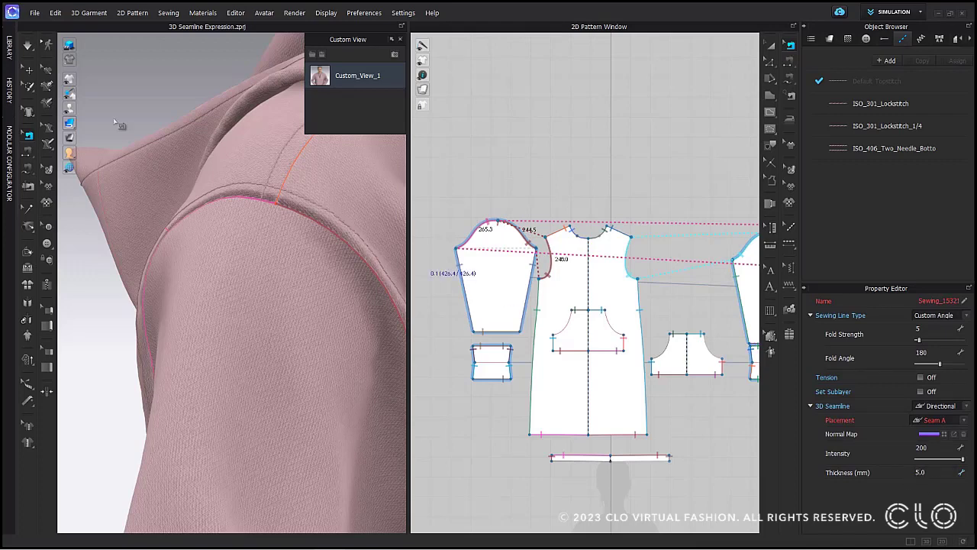
{"action": "left_click", "coordinate": [28, 69]}
{"action": "scroll", "coordinate": [251, 238], "scroll_direction": "down", "scroll_amount": 4}
{"action": "right_click_drag", "start_coordinate": [251, 239], "coordinate": [329, 303]}
{"action": "scroll", "coordinate": [275, 269], "scroll_direction": "up", "scroll_amount": 4}
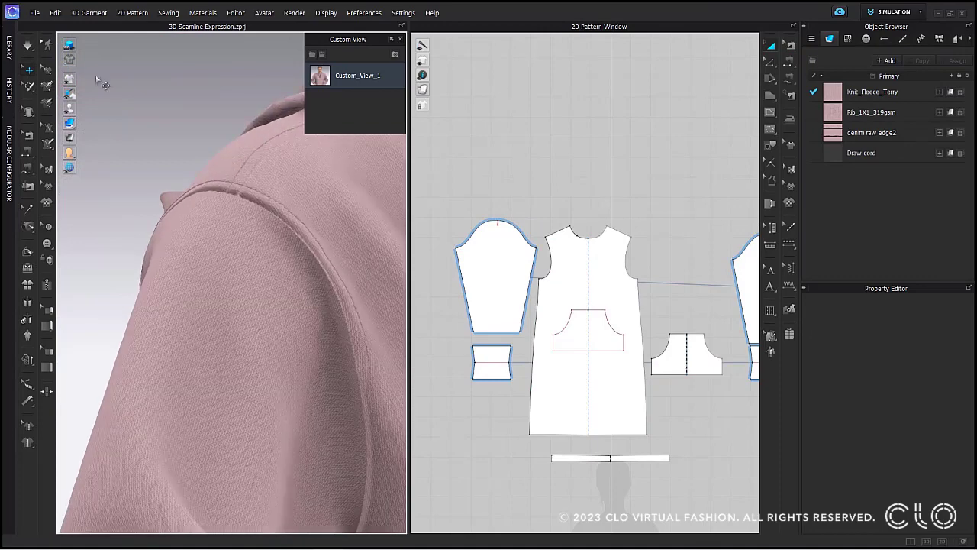
Set the 3D seamline thickness of both armhole seams to 3 mm and their intensity to 100
{"action": "left_click", "coordinate": [790, 45]}
{"action": "scroll", "coordinate": [534, 192], "scroll_direction": "up", "scroll_amount": 5}
{"action": "left_click", "coordinate": [517, 264]}
{"action": "middle_click_drag", "start_coordinate": [517, 265], "coordinate": [575, 228]}
{"action": "left_click", "coordinate": [519, 214], "text": "shift"}
{"action": "left_click", "coordinate": [934, 473]}
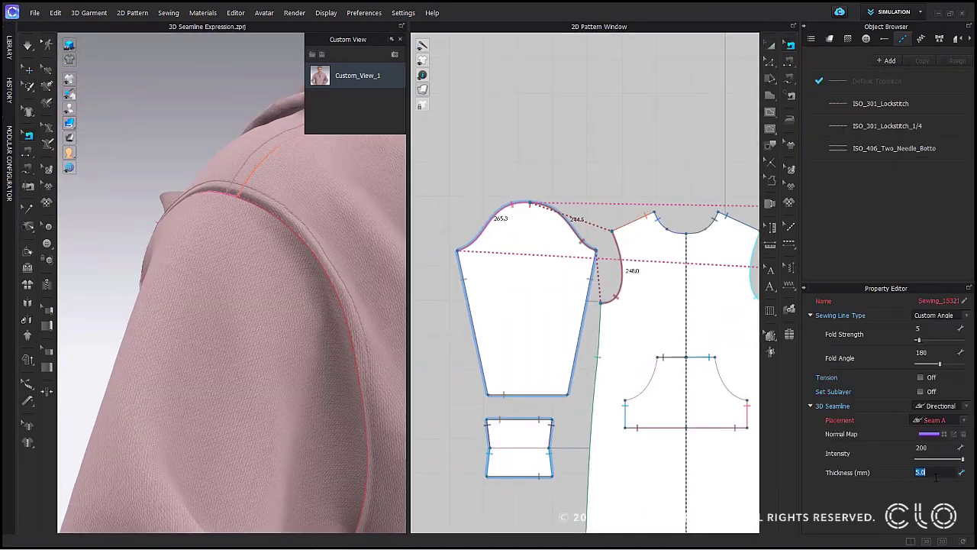
{"action": "key", "text": "Return"}
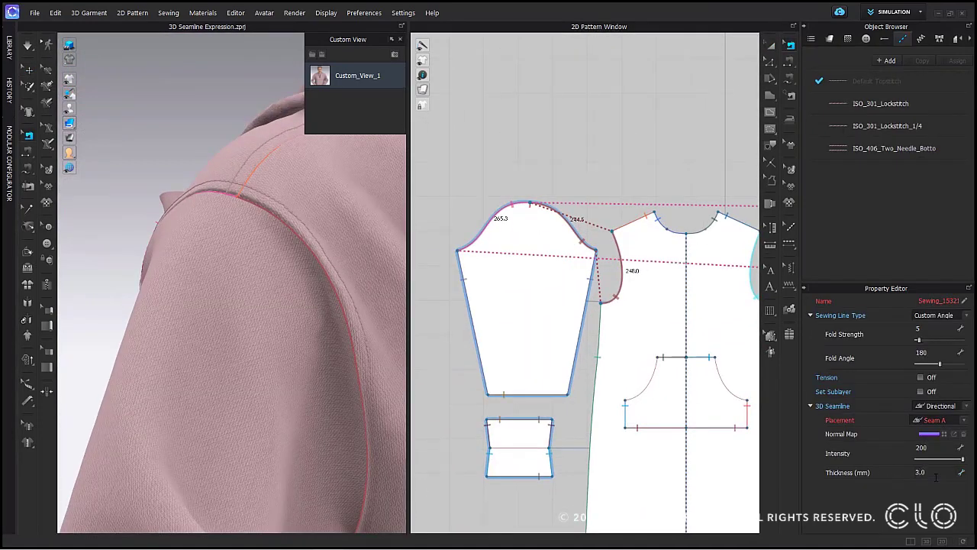
{"action": "left_click", "coordinate": [943, 447]}
{"action": "key", "text": "Return"}
{"action": "scroll", "coordinate": [524, 315], "scroll_direction": "down", "scroll_amount": 3}
{"action": "scroll", "coordinate": [571, 271], "scroll_direction": "up", "scroll_amount": 4}
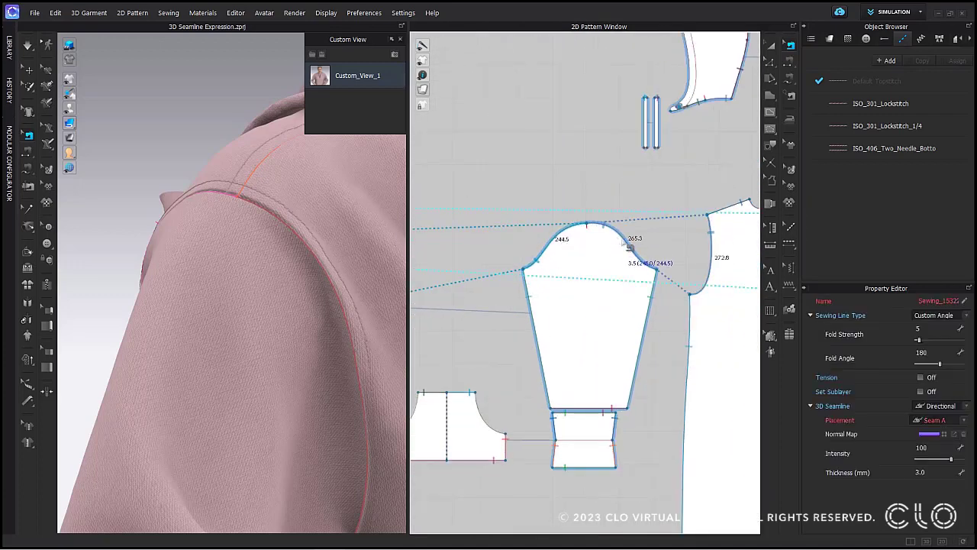
{"action": "left_click", "coordinate": [521, 180]}
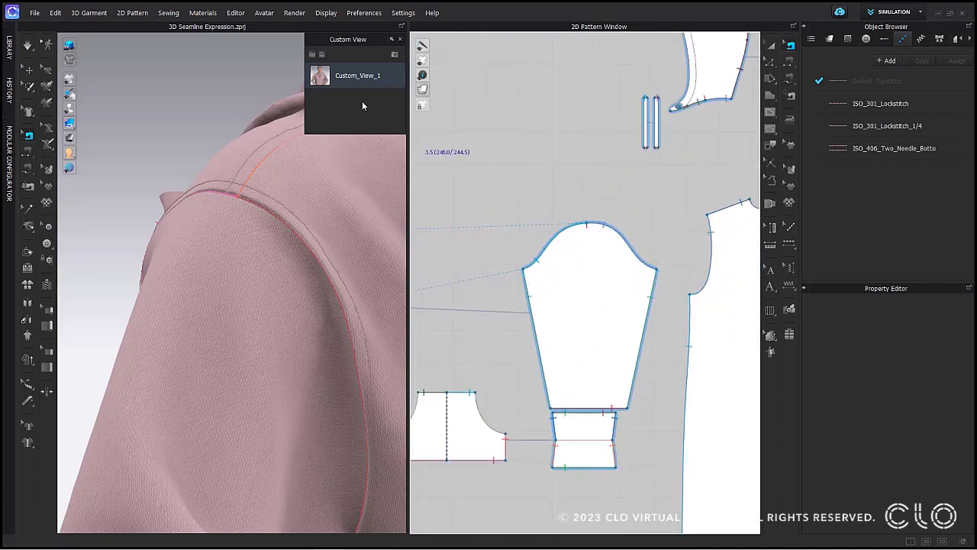
Restore the saved view Custom_View_1 and examine the armhole seams on the front of the hoodie
{"action": "double_click", "coordinate": [359, 77]}
{"action": "left_click", "coordinate": [28, 70]}
{"action": "middle_click_drag", "start_coordinate": [301, 291], "coordinate": [317, 240]}
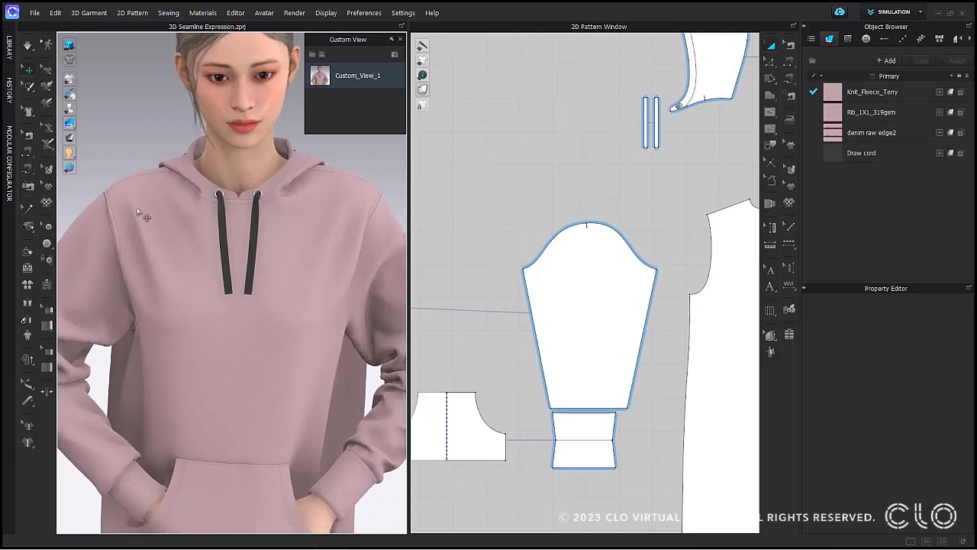
{"action": "mouse_move", "coordinate": [320, 255]}
{"action": "right_mouse_down"}
{"action": "mouse_move", "coordinate": [283, 248]}
{"action": "mouse_move", "coordinate": [332, 254]}
{"action": "right_mouse_up"}
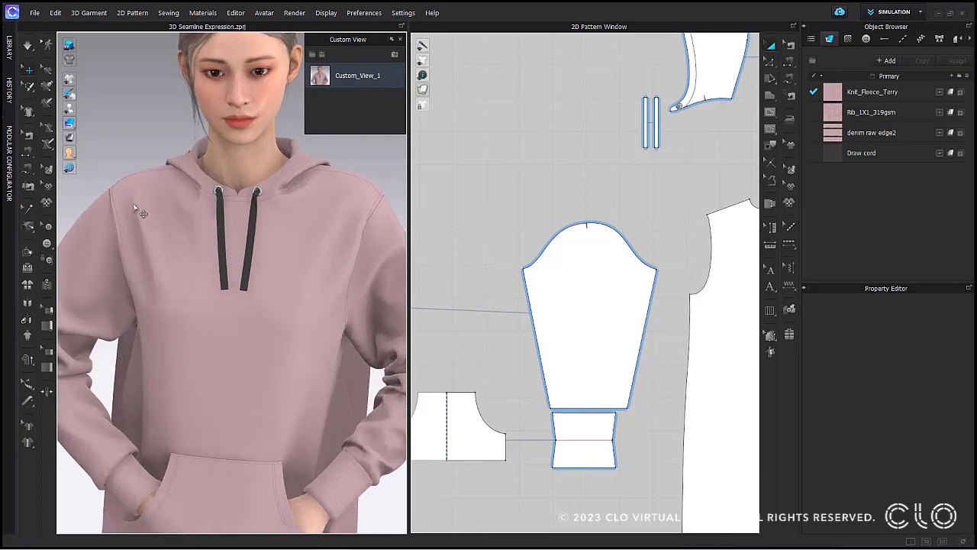
Change the 3D seamline type of the hoodie's front shoulder seam to Directional and check it on the garment
{"action": "right_click_drag", "start_coordinate": [139, 213], "coordinate": [144, 213]}
{"action": "scroll", "coordinate": [143, 213], "scroll_direction": "up", "scroll_amount": 6}
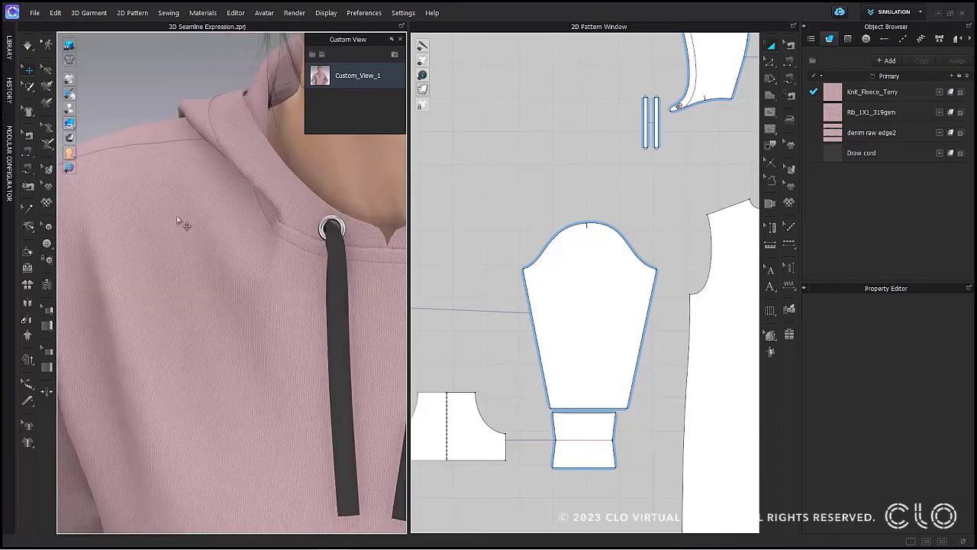
{"action": "middle_click_drag", "start_coordinate": [185, 225], "coordinate": [267, 289]}
{"action": "scroll", "coordinate": [226, 245], "scroll_direction": "up", "scroll_amount": 4}
{"action": "scroll", "coordinate": [219, 252], "scroll_direction": "down", "scroll_amount": 2}
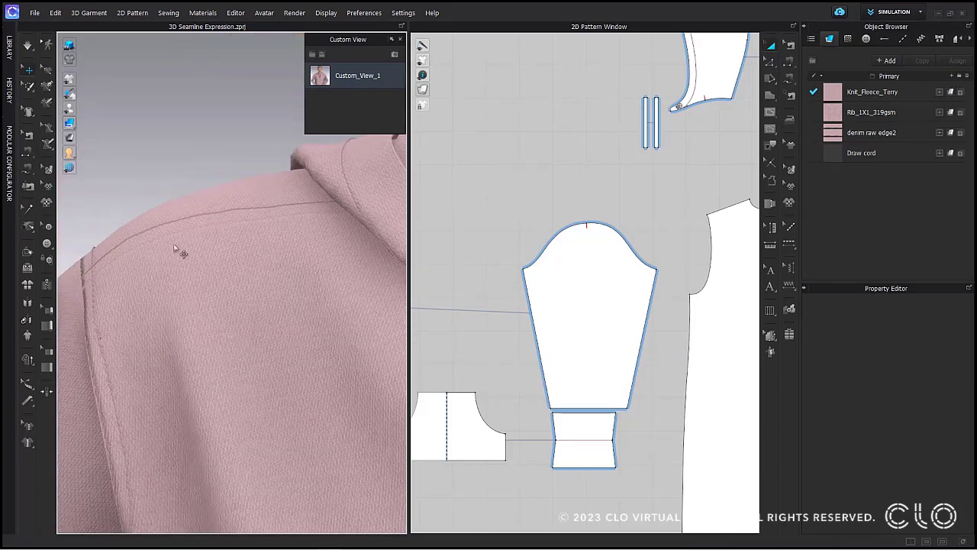
{"action": "scroll", "coordinate": [574, 261], "scroll_direction": "down", "scroll_amount": 3}
{"action": "middle_click_drag", "start_coordinate": [629, 289], "coordinate": [804, 310]}
{"action": "middle_click_drag", "start_coordinate": [554, 302], "coordinate": [652, 288]}
{"action": "scroll", "coordinate": [572, 259], "scroll_direction": "up", "scroll_amount": 4}
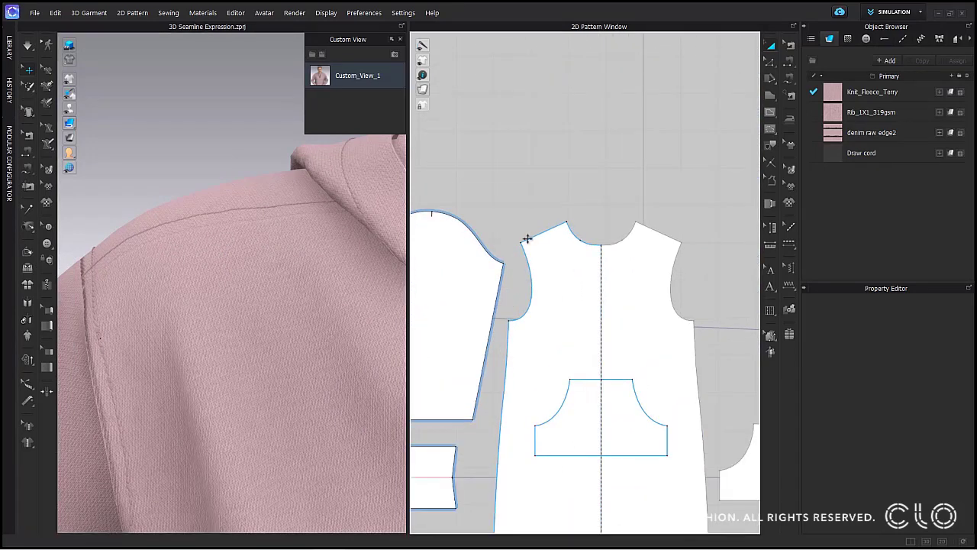
{"action": "left_click", "coordinate": [790, 46]}
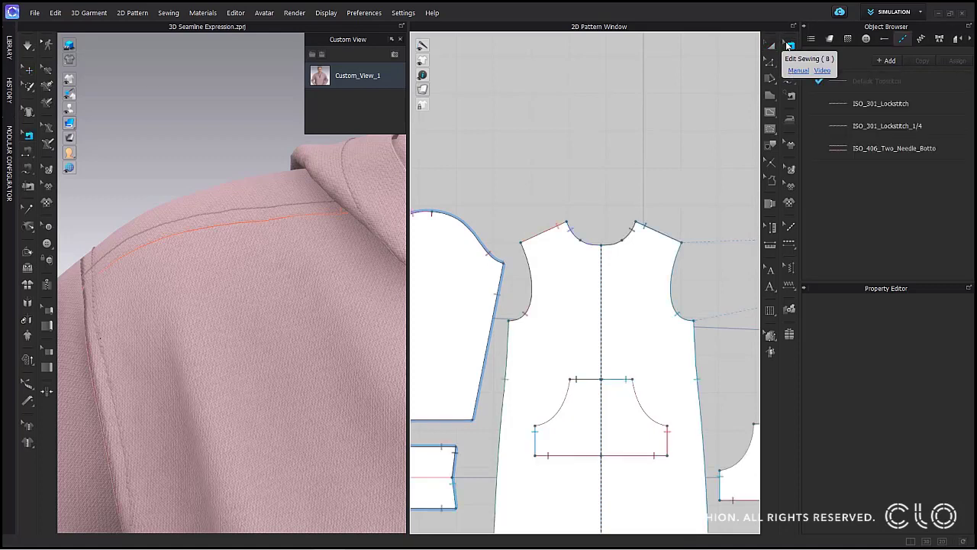
{"action": "left_click", "coordinate": [551, 237]}
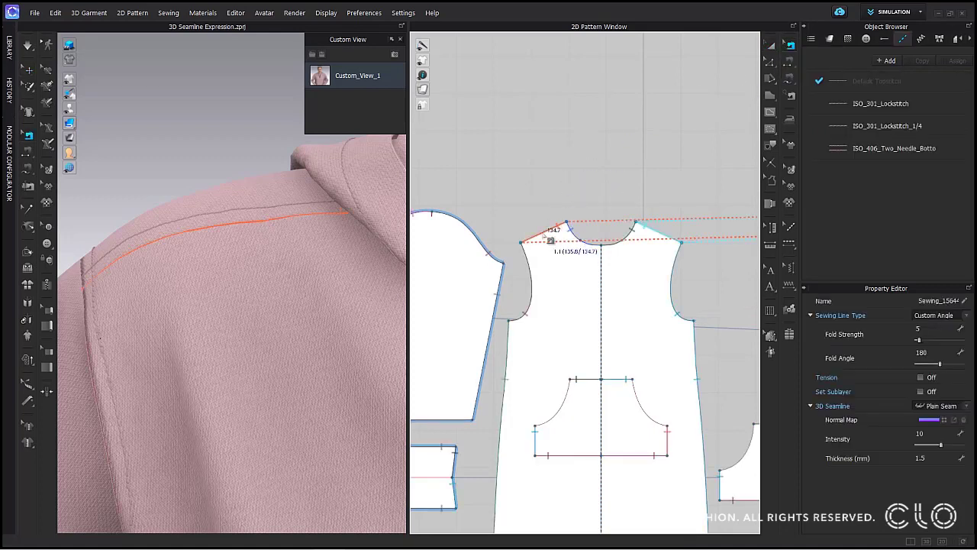
{"action": "left_click", "coordinate": [922, 406]}
{"action": "left_click", "coordinate": [948, 422]}
{"action": "key", "text": "q"}
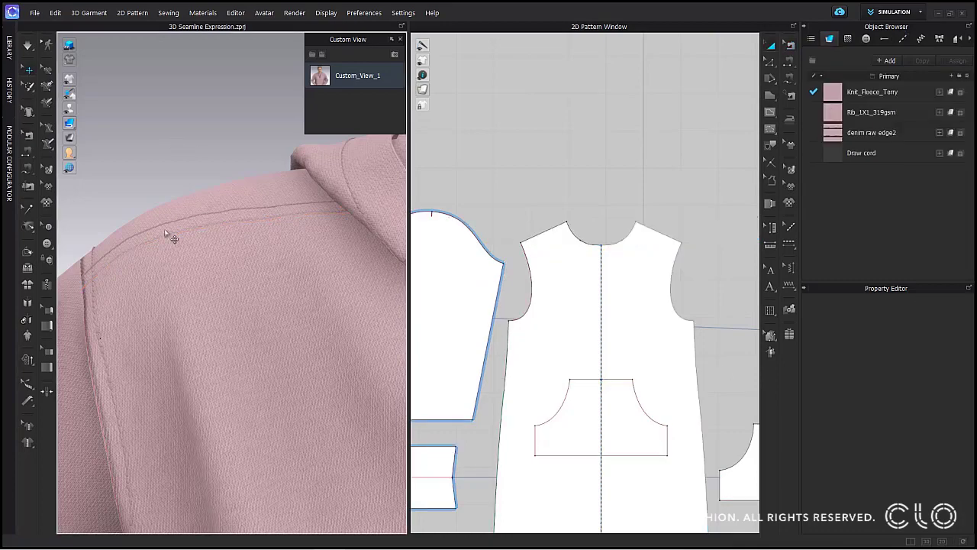
Try Seam B as the 3D seamline placement of the shoulder seam and inspect the shoulder on the garment
{"action": "key", "text": "b"}
{"action": "left_click", "coordinate": [556, 238]}
{"action": "left_click", "coordinate": [941, 421]}
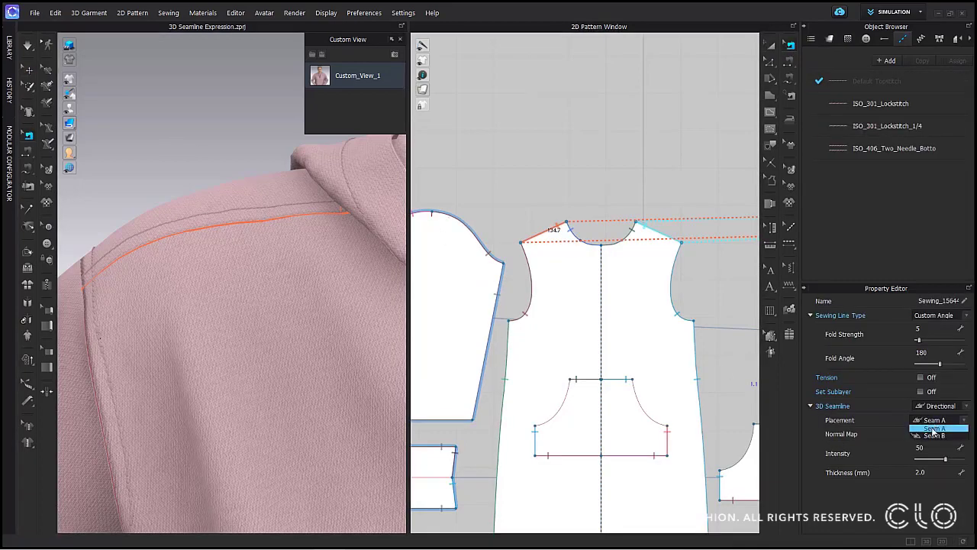
{"action": "left_click", "coordinate": [935, 436]}
{"action": "left_click", "coordinate": [30, 70]}
{"action": "right_click_drag", "start_coordinate": [330, 252], "coordinate": [211, 273]}
Set the 3D seamline placement of the hoodie's shoulder seam to Seam A
{"action": "left_click", "coordinate": [790, 47]}
{"action": "left_click", "coordinate": [544, 234]}
{"action": "left_click", "coordinate": [940, 420]}
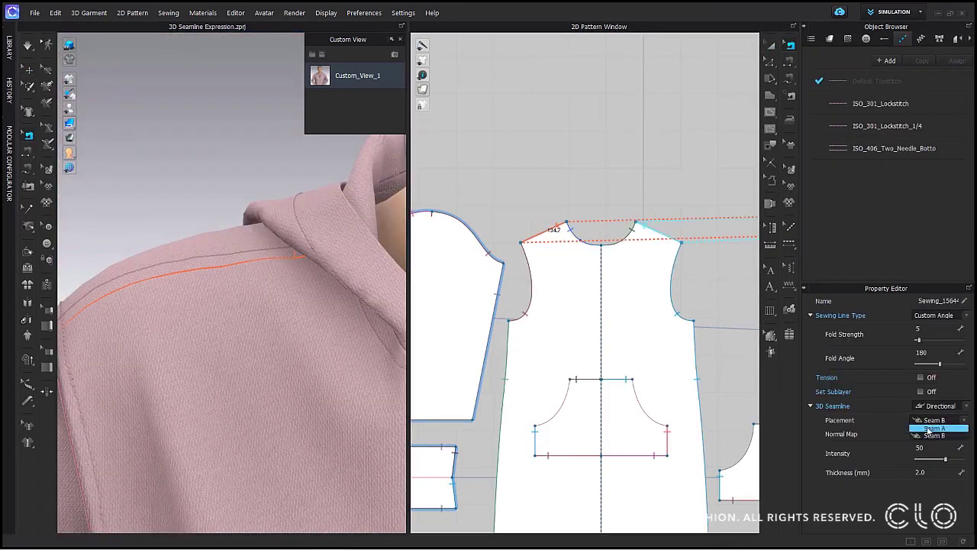
{"action": "left_click", "coordinate": [936, 428]}
Set the shoulder seam's 3D seamline intensity to 100 and its thickness to 3 mm
{"action": "left_click", "coordinate": [937, 448]}
{"action": "type", "text": "100"}
{"action": "key", "text": "Return"}
{"action": "left_click", "coordinate": [939, 472]}
{"action": "type", "text": "3"}
{"action": "key", "text": "Return"}
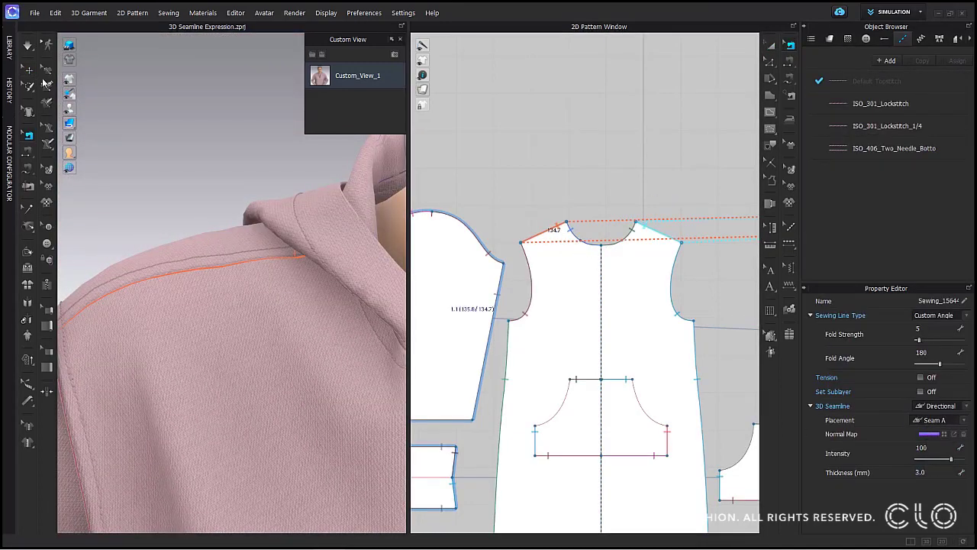
{"action": "left_click", "coordinate": [29, 70]}
Give the hoodie's front neckline seams a Directional 3D seamline with intensity 100 and thickness 2 mm
{"action": "scroll", "coordinate": [256, 274], "scroll_direction": "down", "scroll_amount": 4}
{"action": "middle_click_drag", "start_coordinate": [367, 260], "coordinate": [292, 250]}
{"action": "scroll", "coordinate": [313, 271], "scroll_direction": "down", "scroll_amount": 3}
{"action": "middle_click_drag", "start_coordinate": [229, 286], "coordinate": [341, 284]}
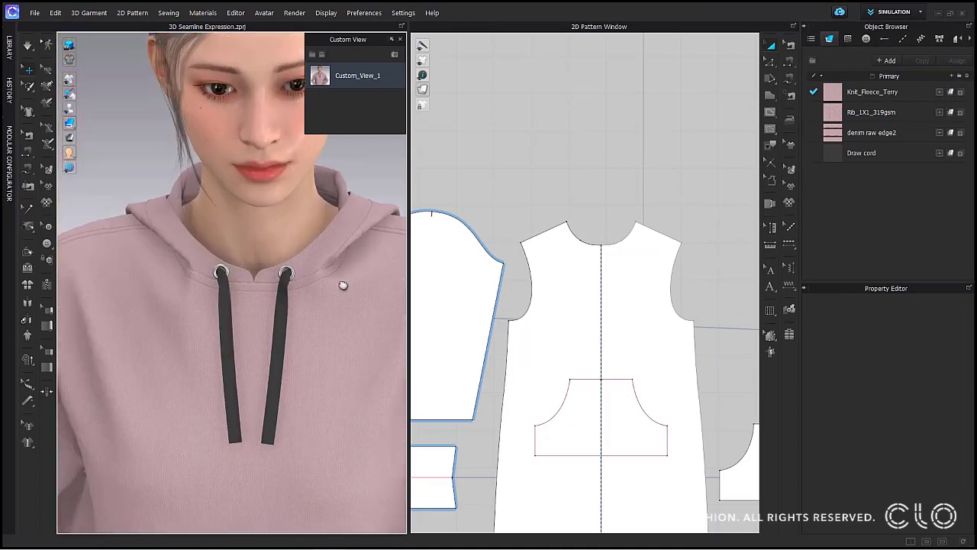
{"action": "scroll", "coordinate": [183, 270], "scroll_direction": "up", "scroll_amount": 4}
{"action": "left_click", "coordinate": [791, 46]}
{"action": "scroll", "coordinate": [628, 226], "scroll_direction": "up", "scroll_amount": 4}
{"action": "scroll", "coordinate": [633, 229], "scroll_direction": "up", "scroll_amount": 2}
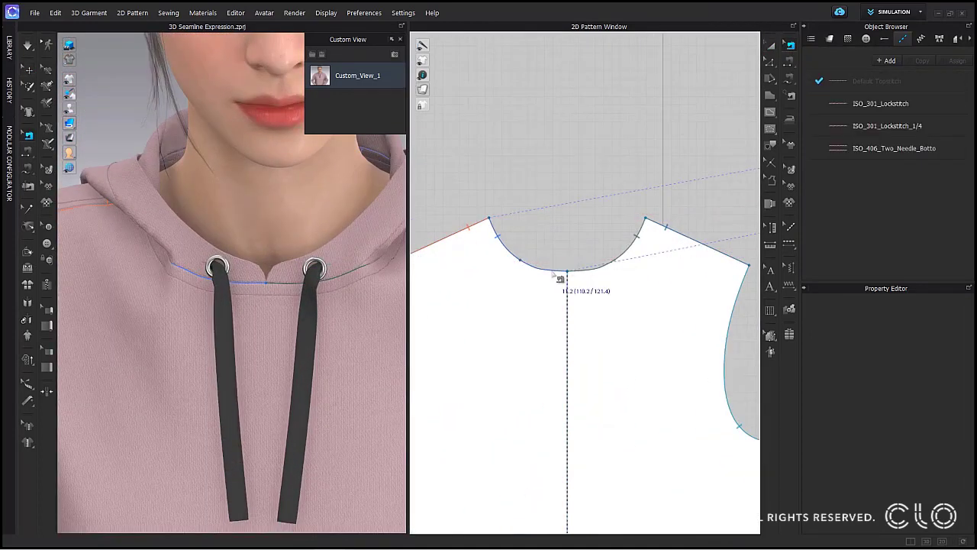
{"action": "left_click", "coordinate": [563, 275]}
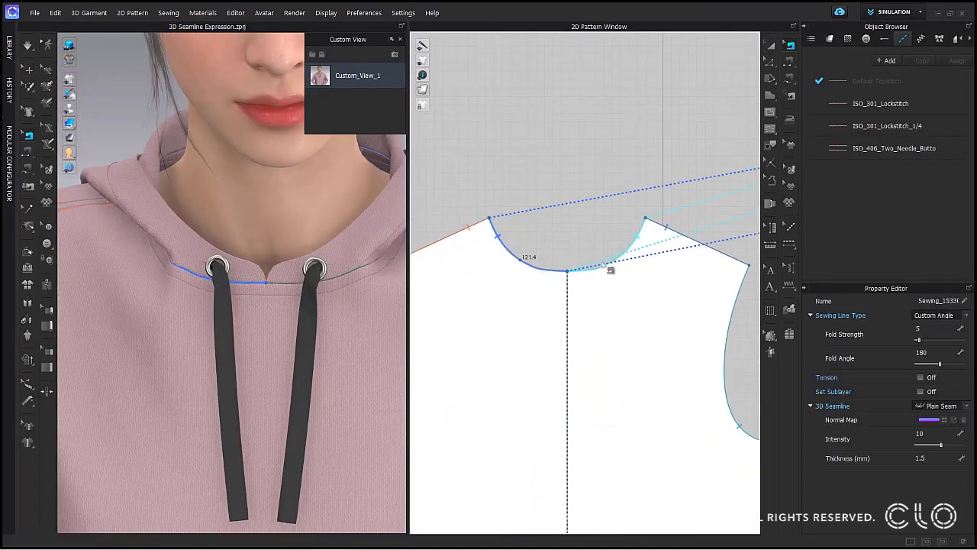
{"action": "left_click", "coordinate": [946, 407]}
{"action": "left_click", "coordinate": [940, 424]}
{"action": "left_click", "coordinate": [938, 447]}
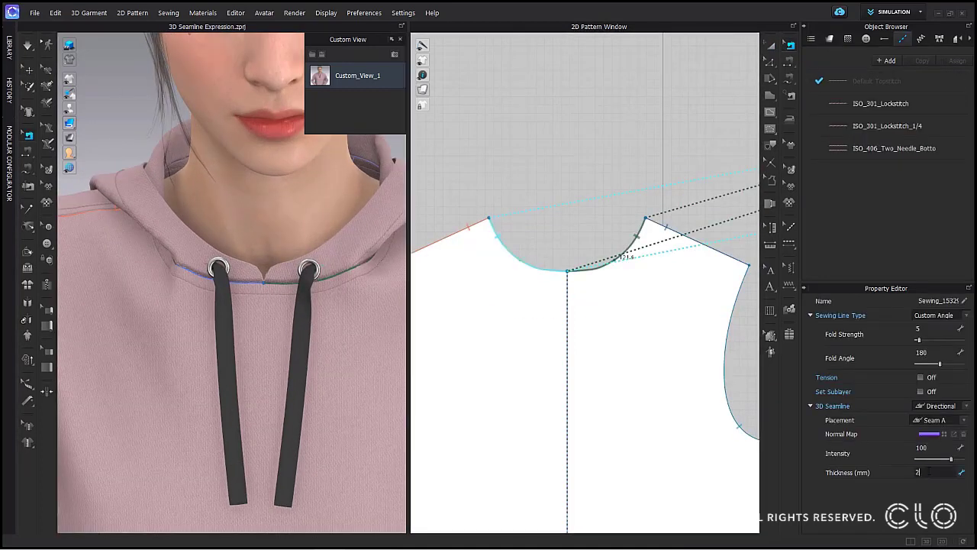
Set the neckline's 3D seamline placement to Seam B and review the hoodie front in the saved view Custom_View_1
{"action": "left_click", "coordinate": [937, 420]}
{"action": "left_click", "coordinate": [929, 435]}
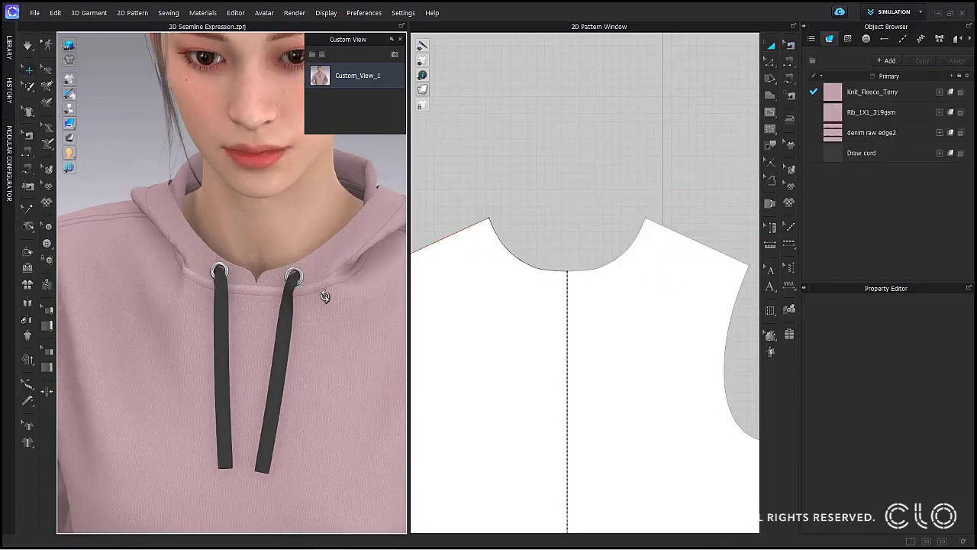
{"action": "mouse_move", "coordinate": [325, 296]}
{"action": "right_mouse_down"}
{"action": "mouse_move", "coordinate": [371, 283]}
{"action": "mouse_move", "coordinate": [334, 281]}
{"action": "right_mouse_up"}
{"action": "scroll", "coordinate": [328, 279], "scroll_direction": "down", "scroll_amount": 5}
{"action": "middle_click_drag", "start_coordinate": [321, 277], "coordinate": [328, 177]}
{"action": "left_click", "coordinate": [368, 74]}
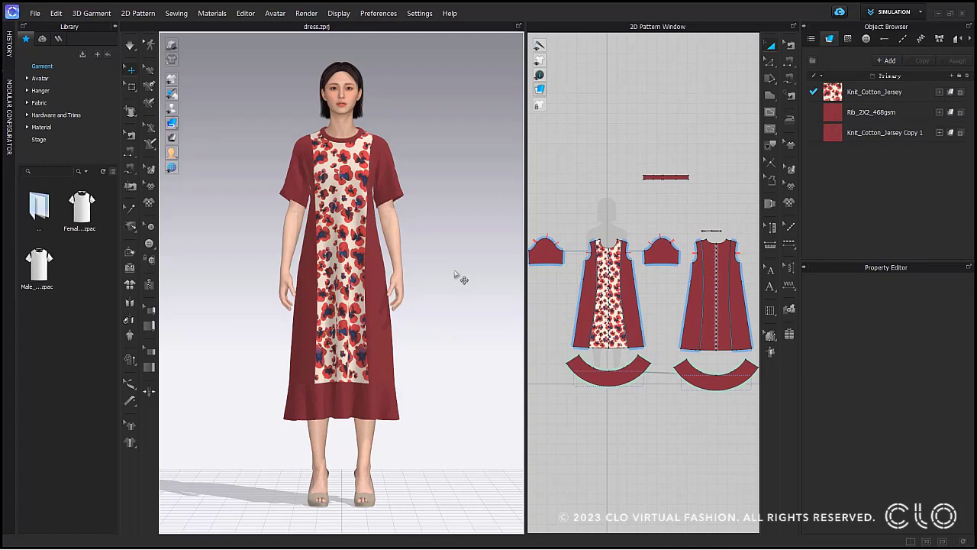
Use Edit Styleline to move the shoulder point of the dress's left front panel seam 10 mm toward the armhole
{"action": "scroll", "coordinate": [420, 132], "scroll_direction": "up", "scroll_amount": 10}
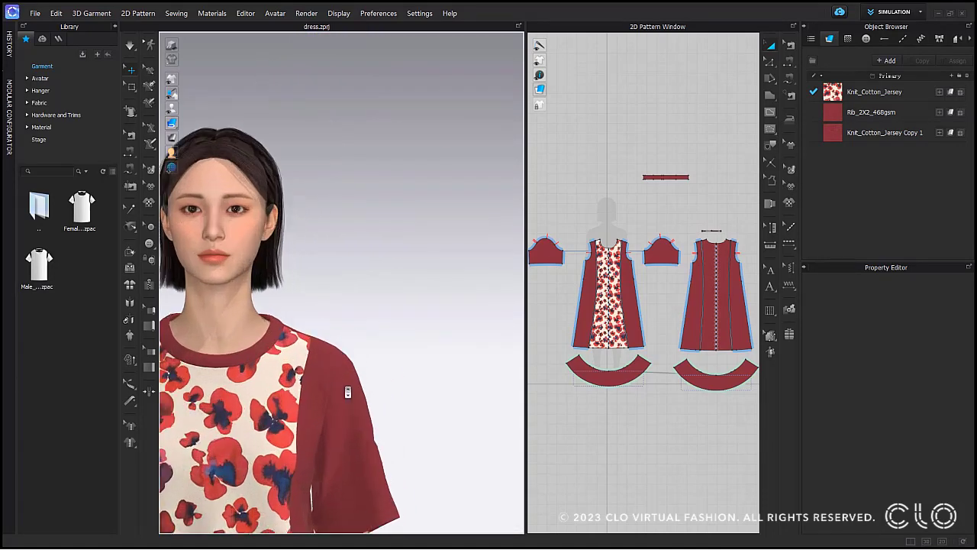
{"action": "middle_click_drag", "start_coordinate": [341, 384], "coordinate": [405, 212]}
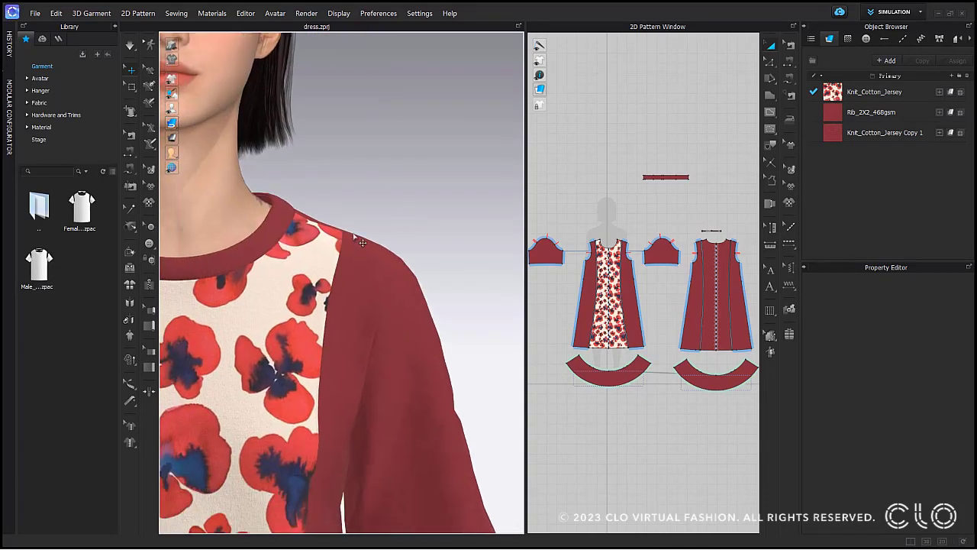
{"action": "left_click", "coordinate": [129, 108]}
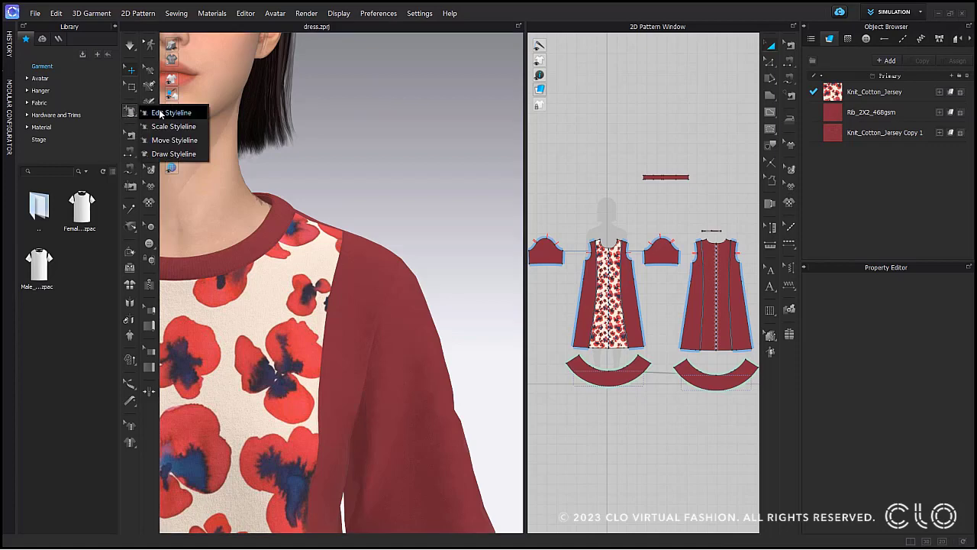
{"action": "left_click", "coordinate": [165, 113]}
{"action": "left_click", "coordinate": [339, 258]}
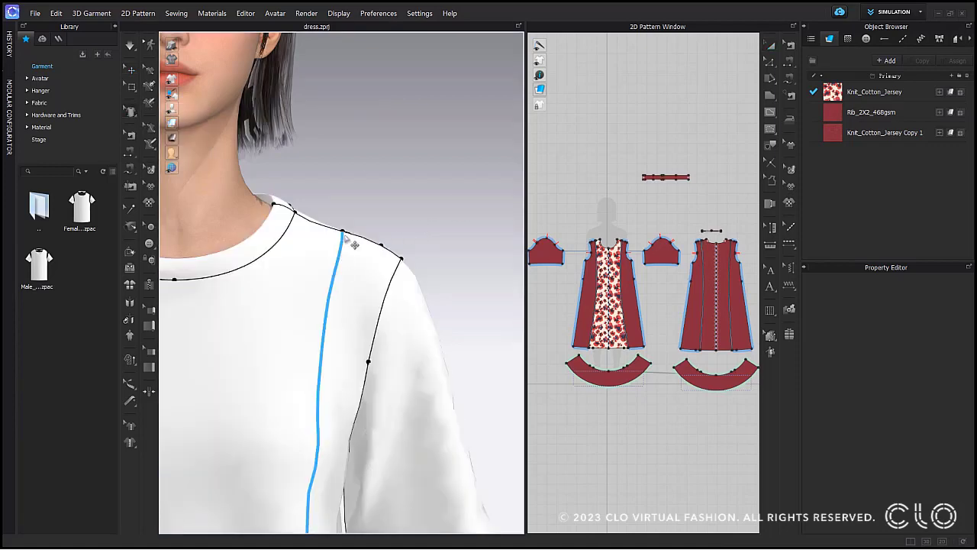
{"action": "scroll", "coordinate": [347, 238], "scroll_direction": "up", "scroll_amount": 4}
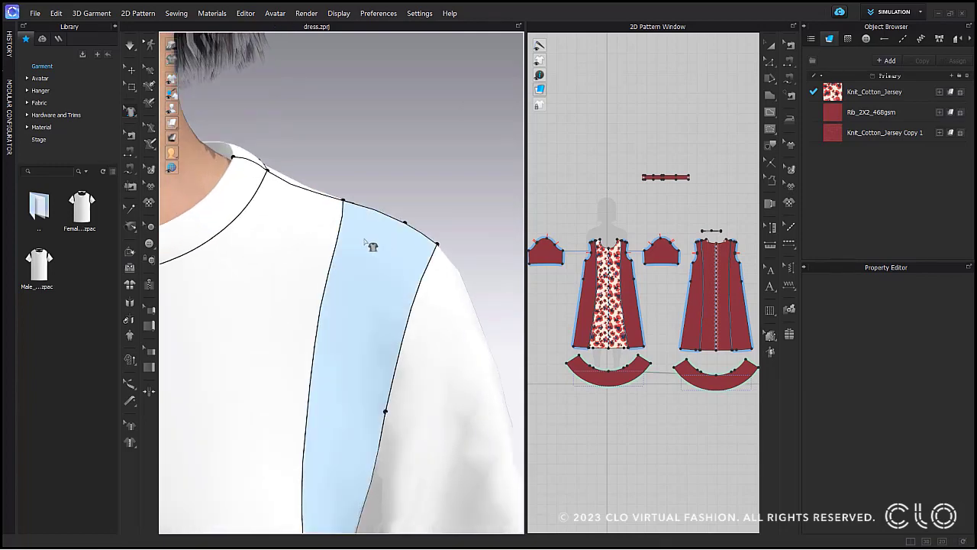
{"action": "right_click_drag", "start_coordinate": [374, 247], "coordinate": [340, 267]}
{"action": "left_click", "coordinate": [417, 180]}
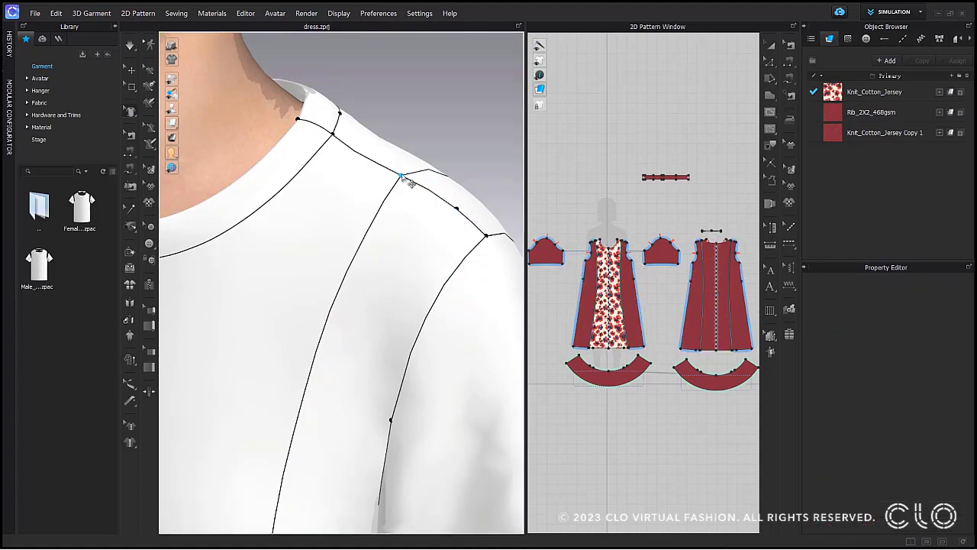
{"action": "left_click_drag", "start_coordinate": [403, 176], "coordinate": [415, 184]}
{"action": "right_click", "coordinate": [415, 185]}
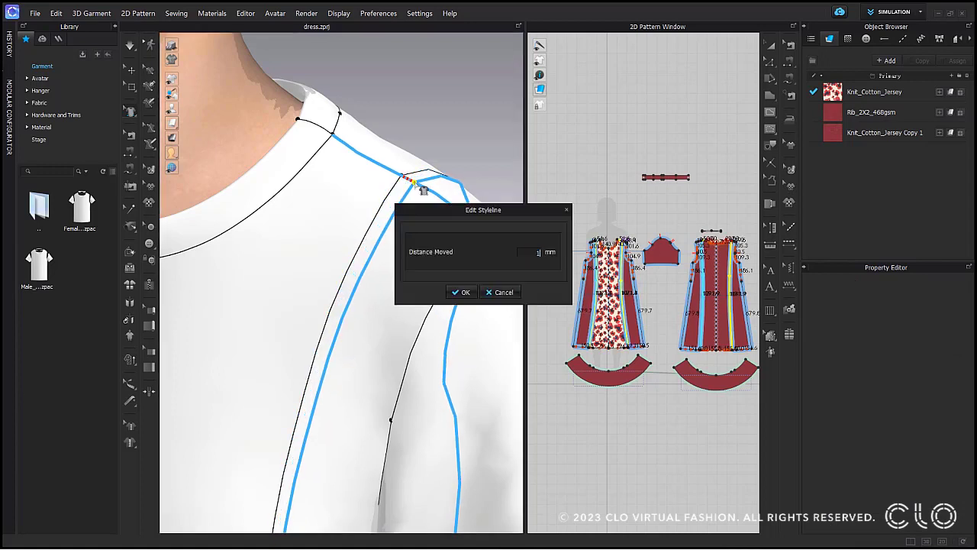
{"action": "type", "text": "10"}
{"action": "key", "text": "Return"}
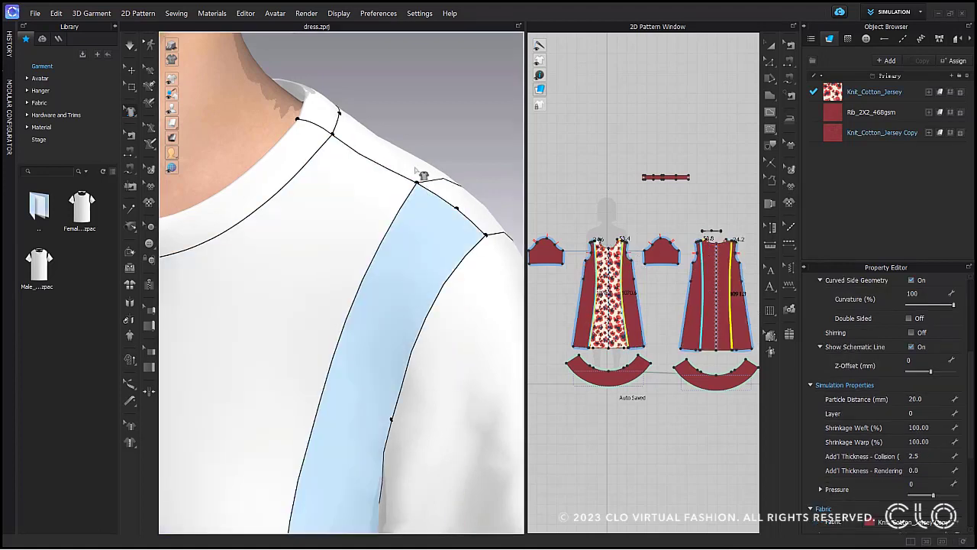
Lower the dress's hem styleline by 30 mm with Move Styleline and simulate the garment briefly
{"action": "key", "text": "2"}
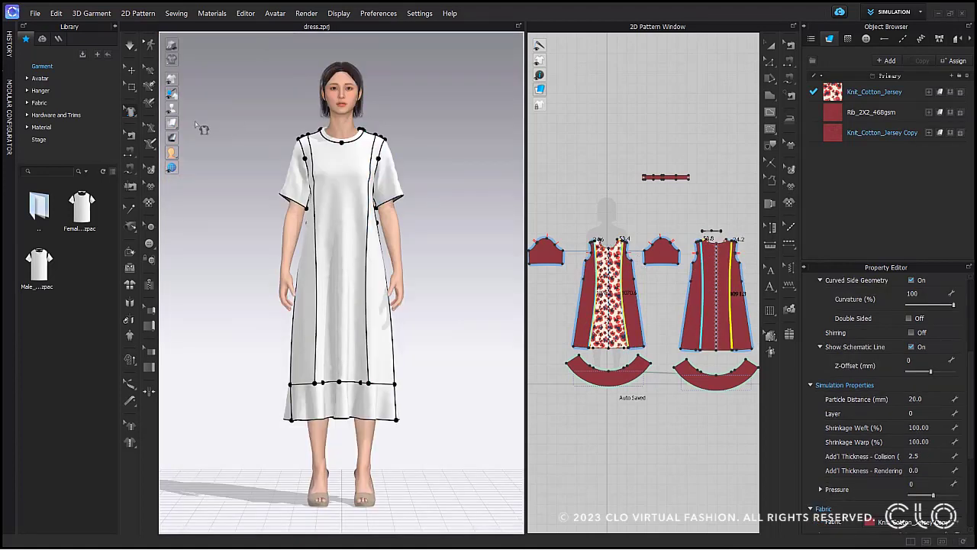
{"action": "left_click", "coordinate": [132, 113]}
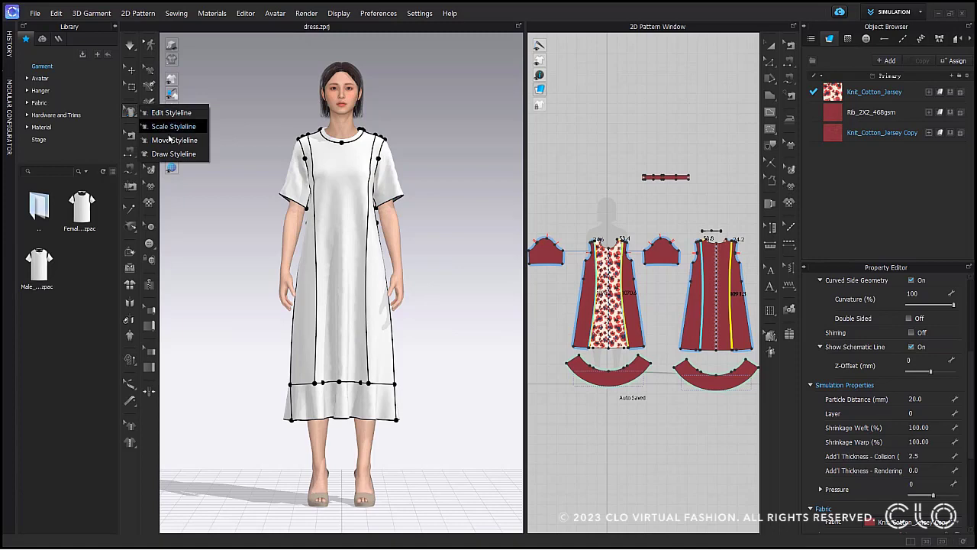
{"action": "left_click", "coordinate": [166, 141]}
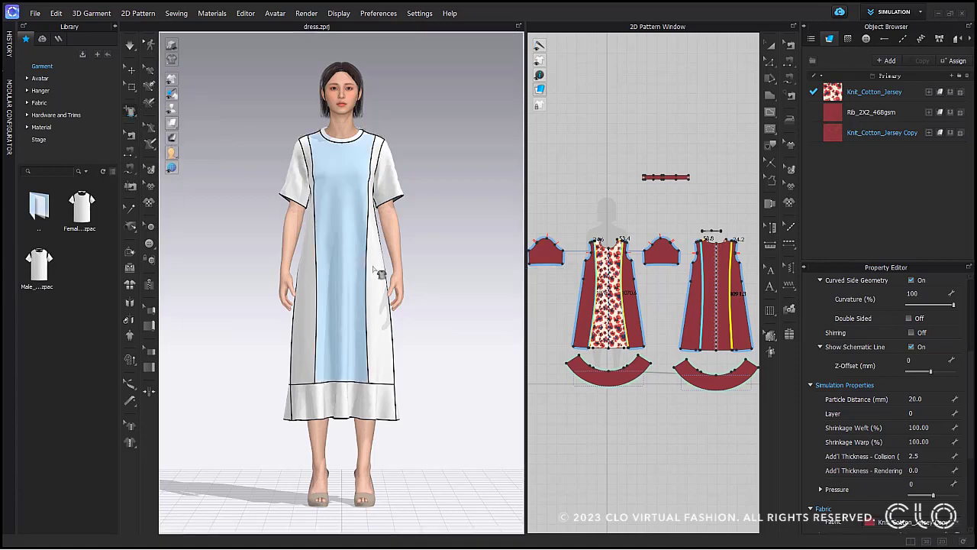
{"action": "left_click", "coordinate": [369, 419]}
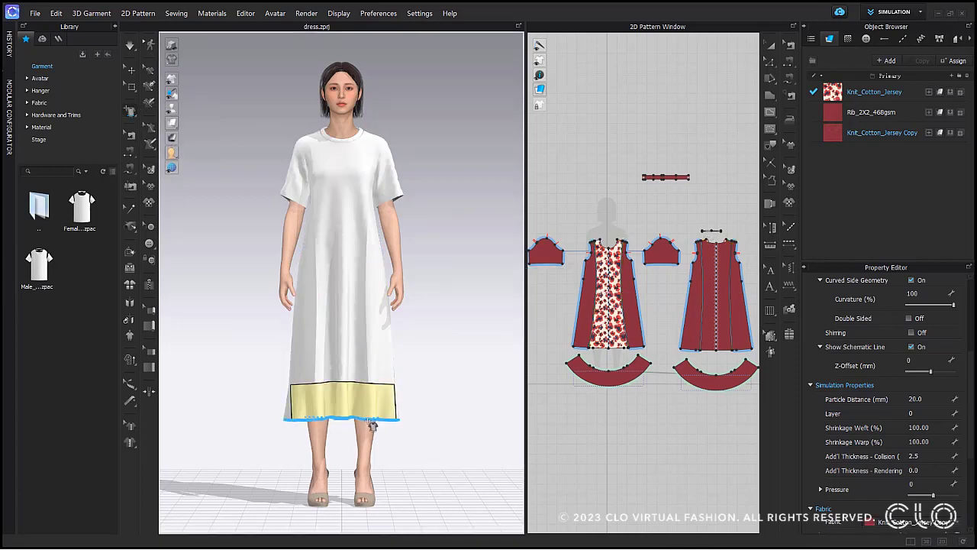
{"action": "left_click_drag", "start_coordinate": [368, 426], "coordinate": [363, 431]}
{"action": "key", "text": "Return"}
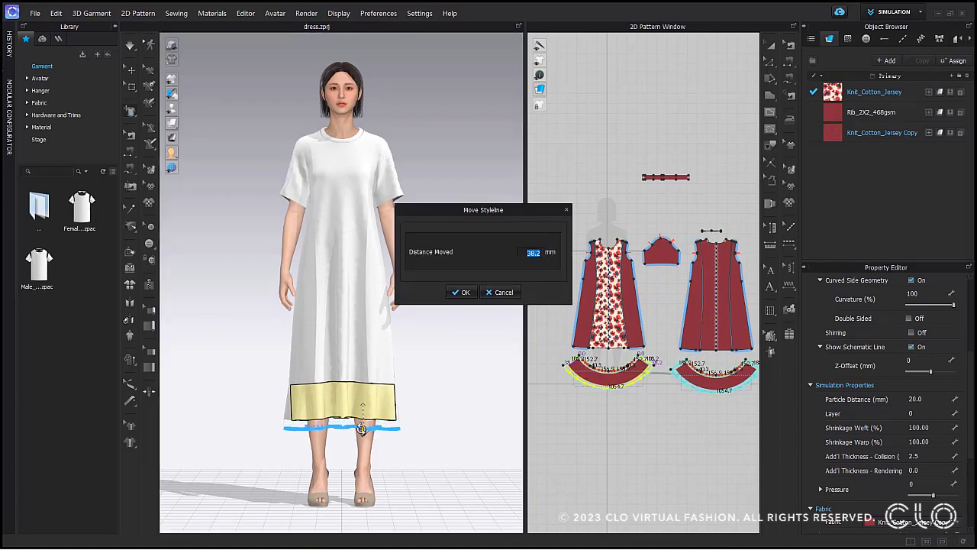
{"action": "type", "text": "30"}
{"action": "key", "text": "Return"}
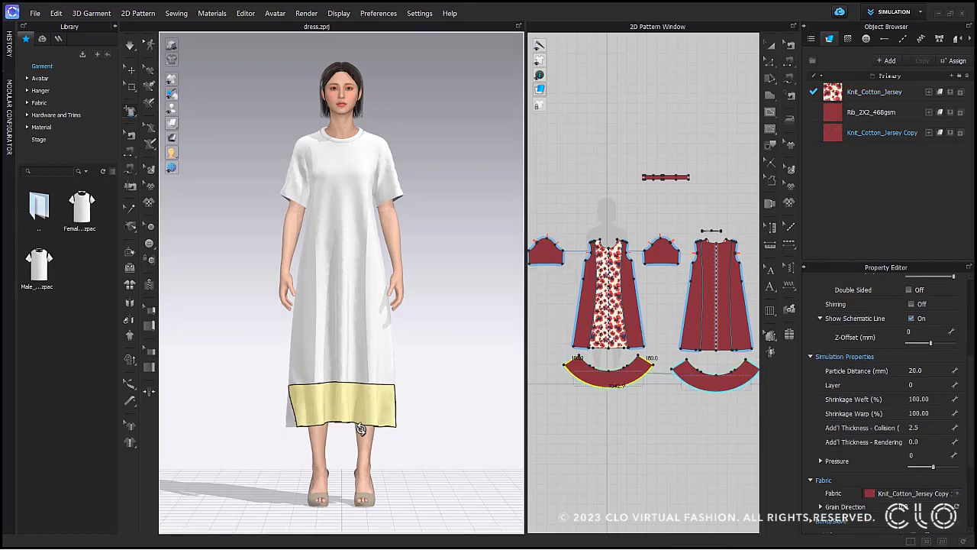
{"action": "key", "text": "q"}
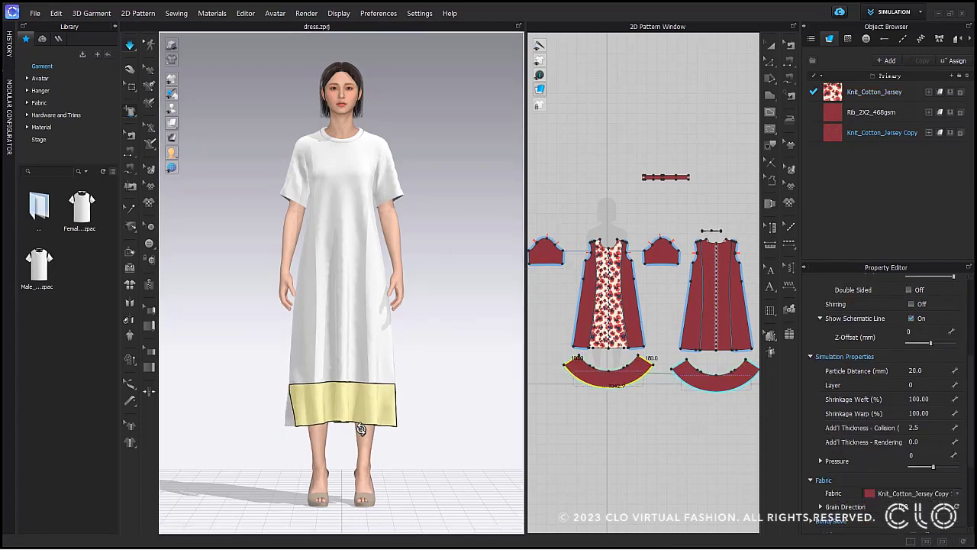
{"action": "key", "text": "space"}
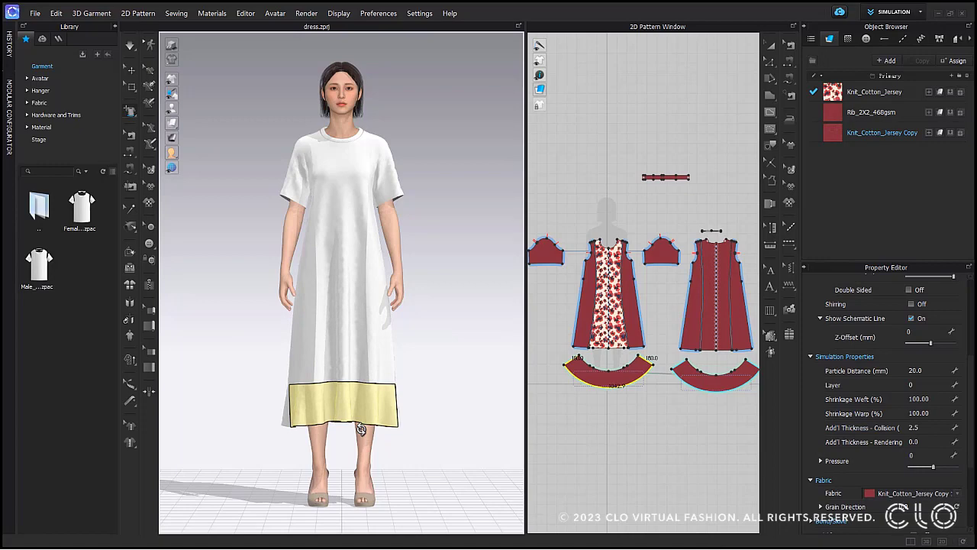
Widen the dress's sleeve opening by 10 mm with Scale Styleline, applied to the sleeve's hem line
{"action": "left_click", "coordinate": [129, 112]}
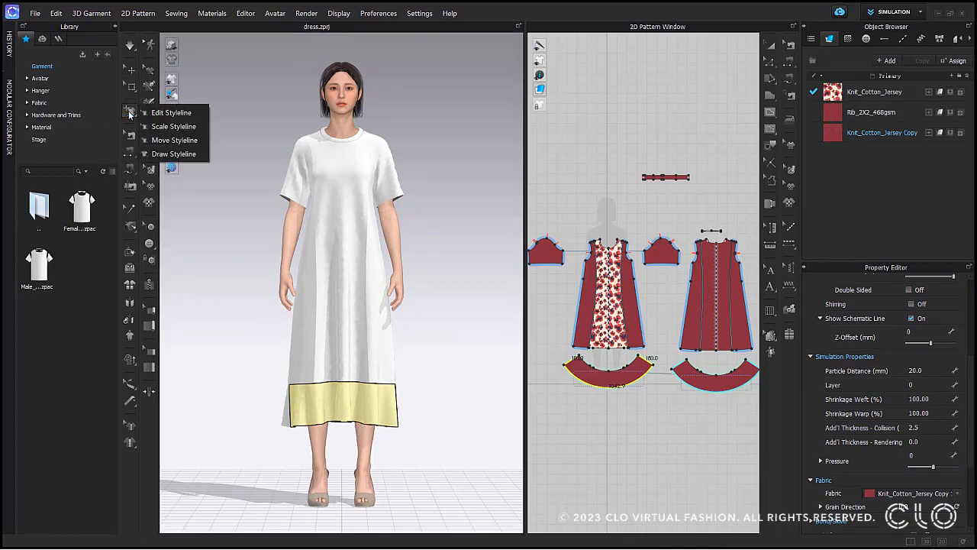
{"action": "left_click", "coordinate": [166, 126]}
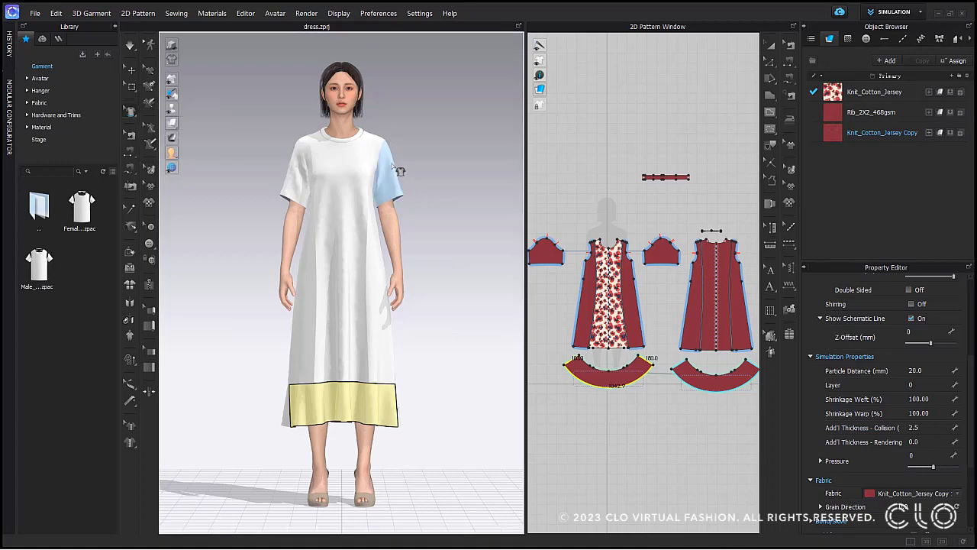
{"action": "scroll", "coordinate": [405, 166], "scroll_direction": "up", "scroll_amount": 4}
{"action": "scroll", "coordinate": [350, 259], "scroll_direction": "up", "scroll_amount": 4}
{"action": "left_click", "coordinate": [386, 200]}
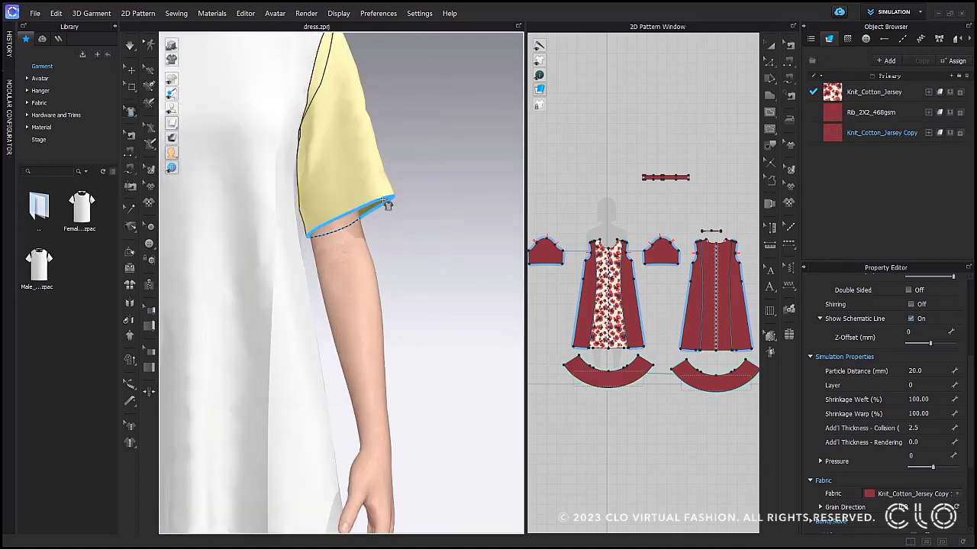
{"action": "left_click", "coordinate": [392, 193]}
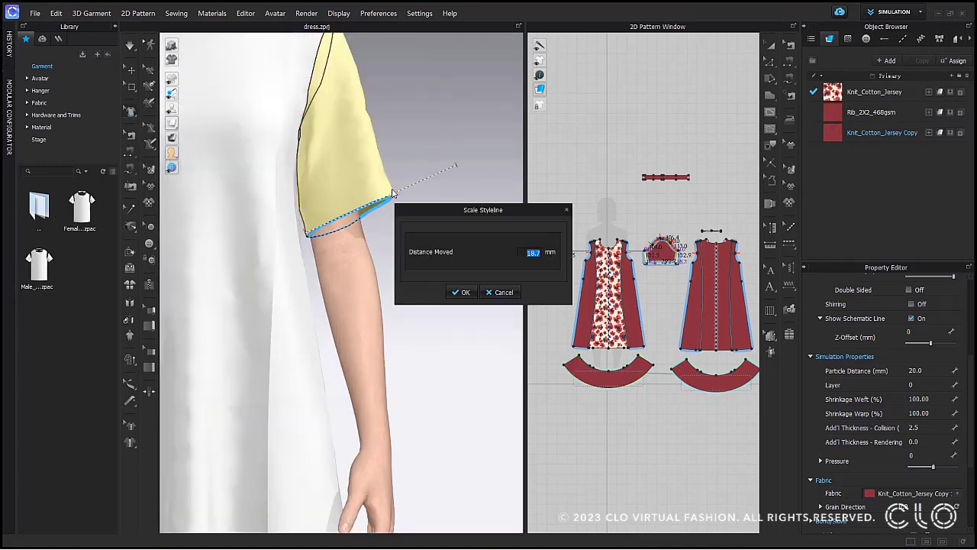
{"action": "type", "text": "10"}
{"action": "key", "text": "Return"}
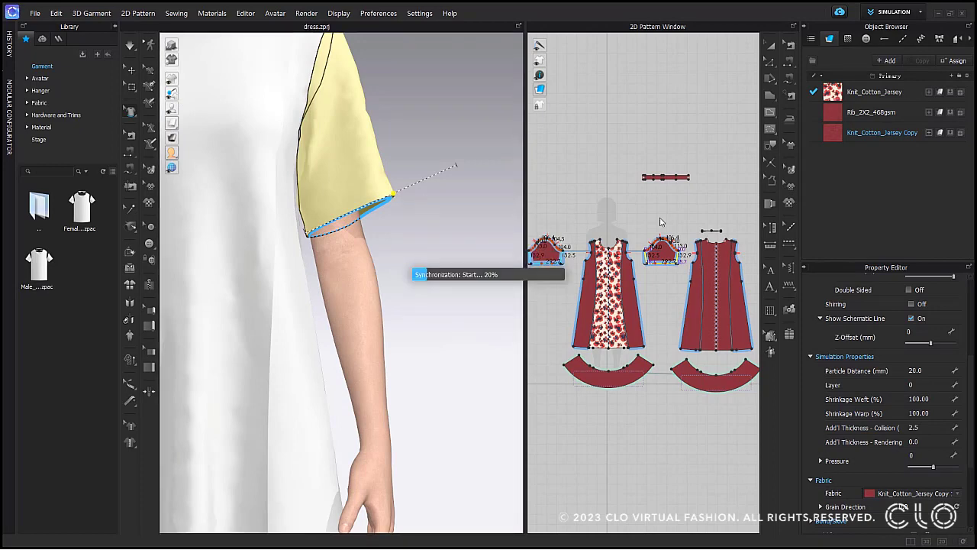
{"action": "scroll", "coordinate": [673, 268], "scroll_direction": "up", "scroll_amount": 5}
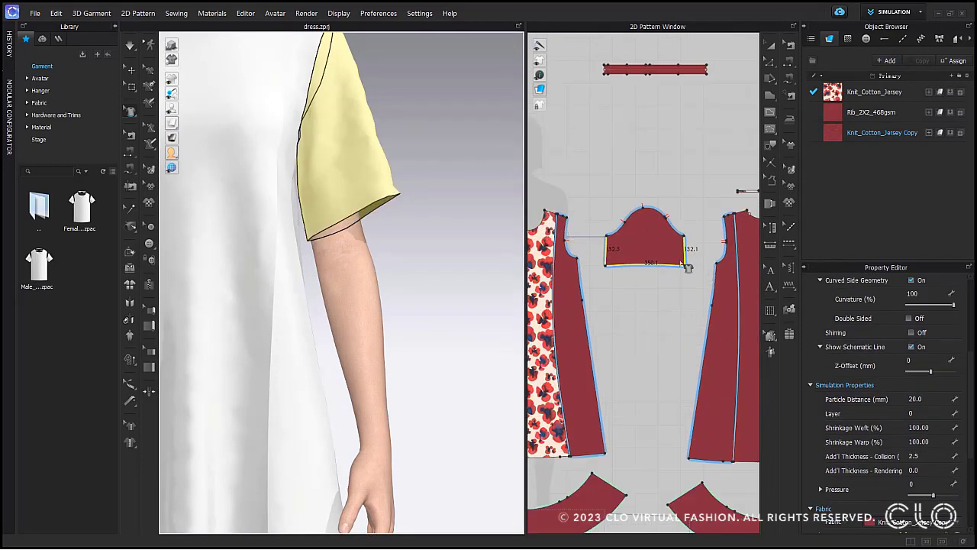
Scale the same sleeve hem styleline inward, entering a distance of -1 mm
{"action": "left_click_drag", "start_coordinate": [393, 196], "coordinate": [380, 199]}
{"action": "right_click", "coordinate": [383, 201]}
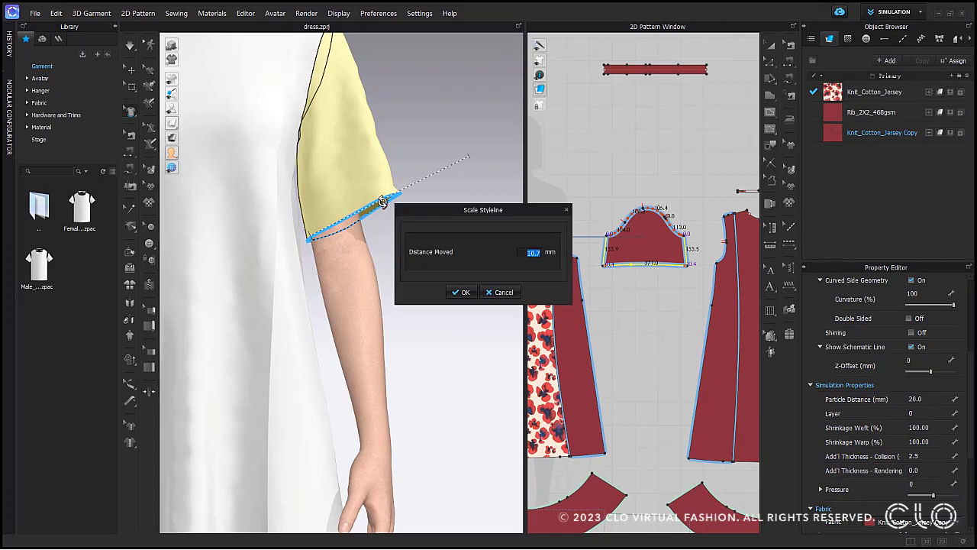
{"action": "type", "text": "-1"}
{"action": "key", "text": "Return"}
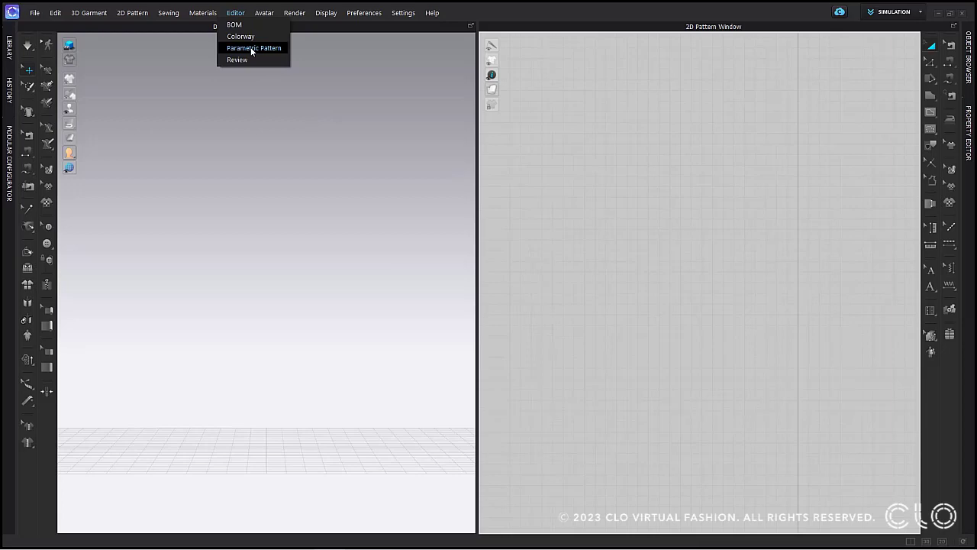
Open the Parametric Pattern Editor, dock it between the 3D and 2D windows, and widen it to show all measurements
{"action": "left_click", "coordinate": [238, 48]}
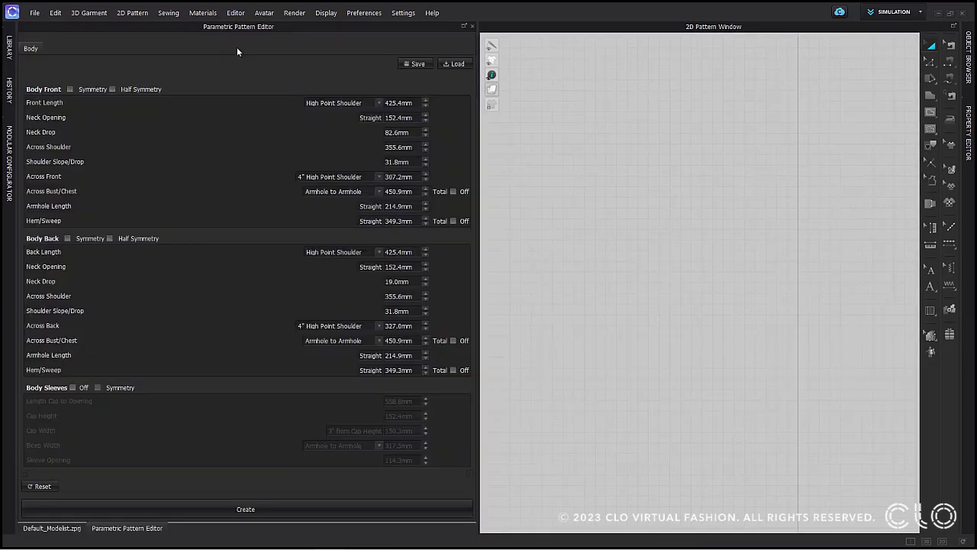
{"action": "left_click", "coordinate": [463, 26]}
{"action": "left_click_drag", "start_coordinate": [397, 27], "coordinate": [307, 61]}
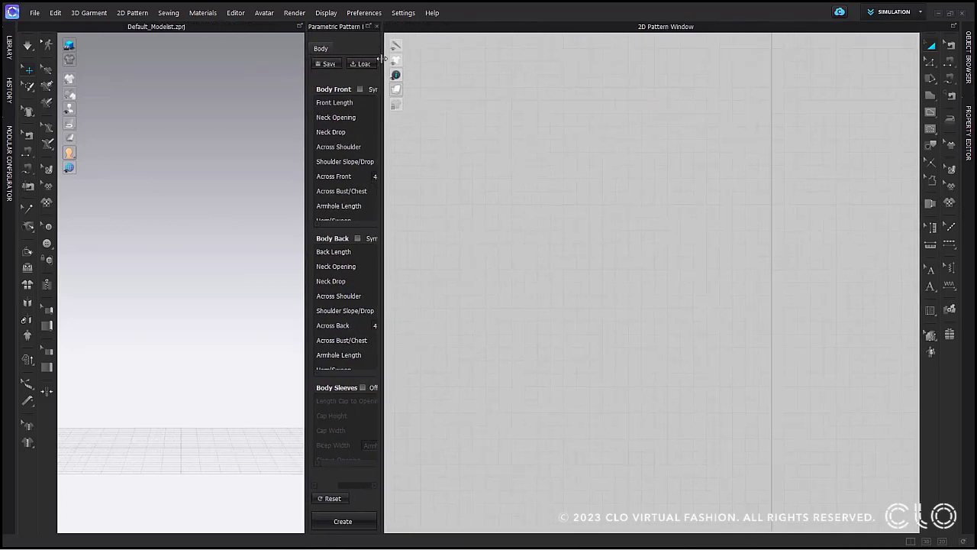
{"action": "left_click_drag", "start_coordinate": [382, 63], "coordinate": [654, 82]}
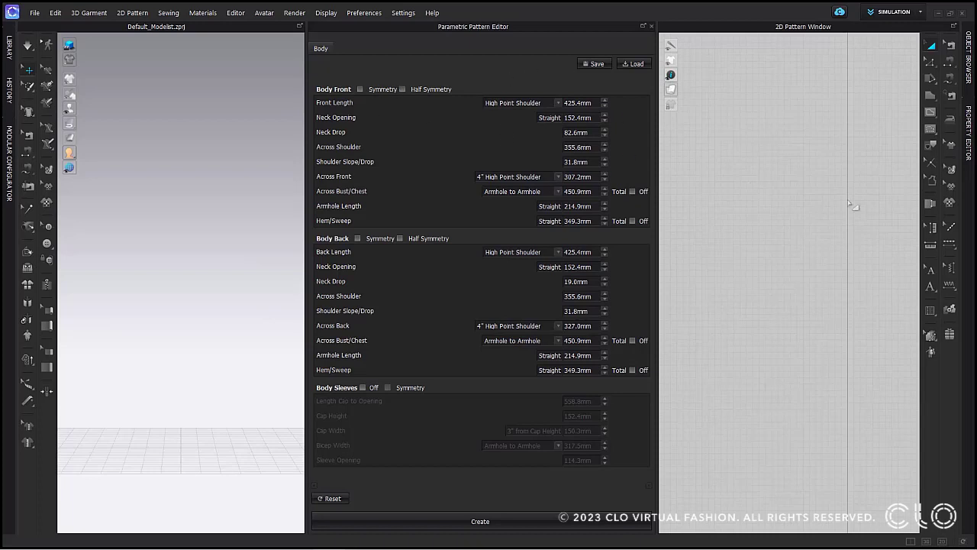
Enable Half Symmetry for both the Body Front and Body Back parametric patterns
{"action": "middle_click_drag", "start_coordinate": [860, 226], "coordinate": [809, 155]}
{"action": "scroll", "coordinate": [819, 183], "scroll_direction": "down", "scroll_amount": 6}
{"action": "scroll", "coordinate": [821, 291], "scroll_direction": "down", "scroll_amount": 5}
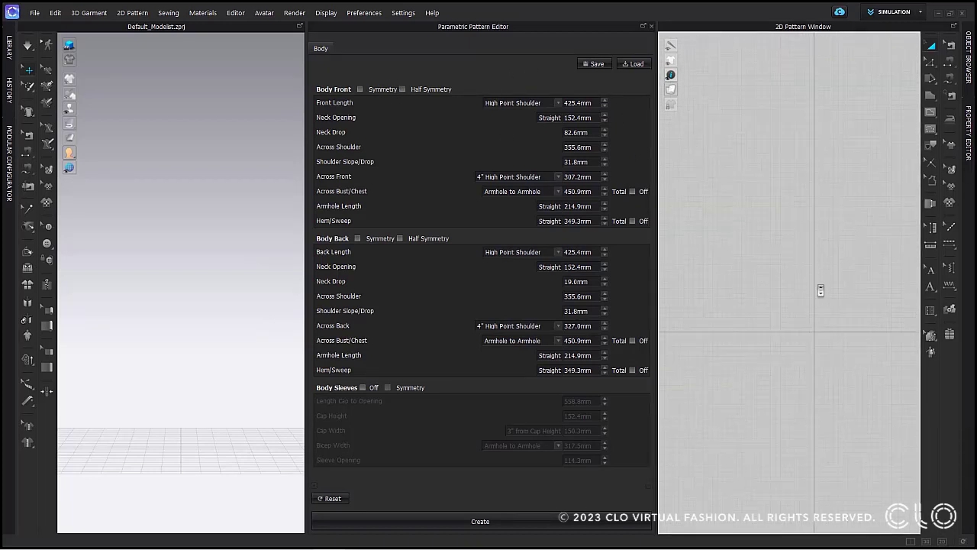
{"action": "middle_click_drag", "start_coordinate": [822, 279], "coordinate": [798, 229]}
{"action": "scroll", "coordinate": [799, 230], "scroll_direction": "up", "scroll_amount": 3}
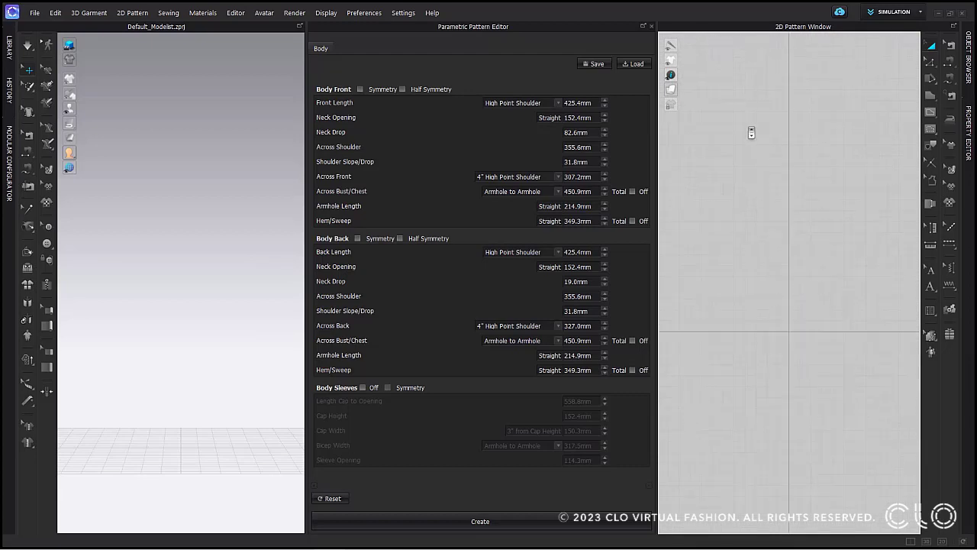
{"action": "left_click", "coordinate": [401, 89]}
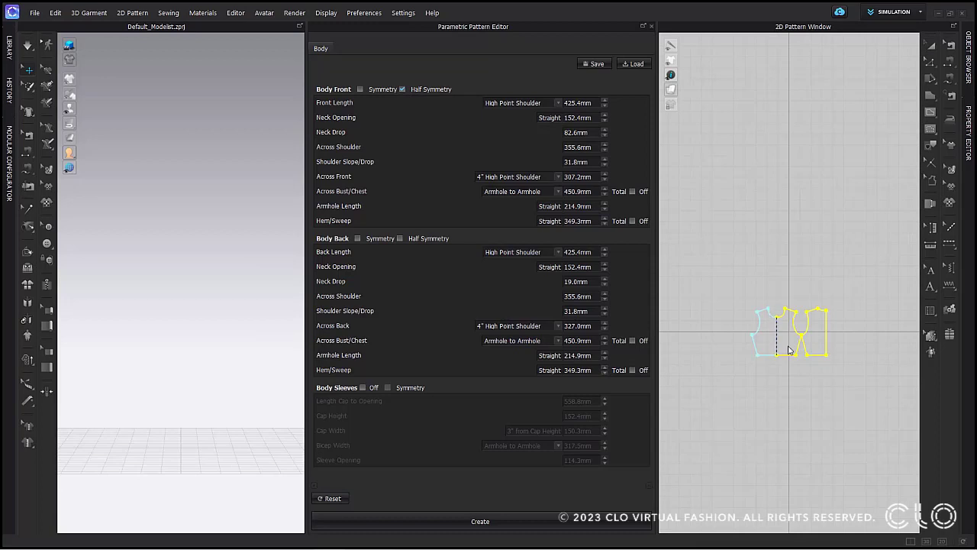
{"action": "left_click", "coordinate": [399, 238]}
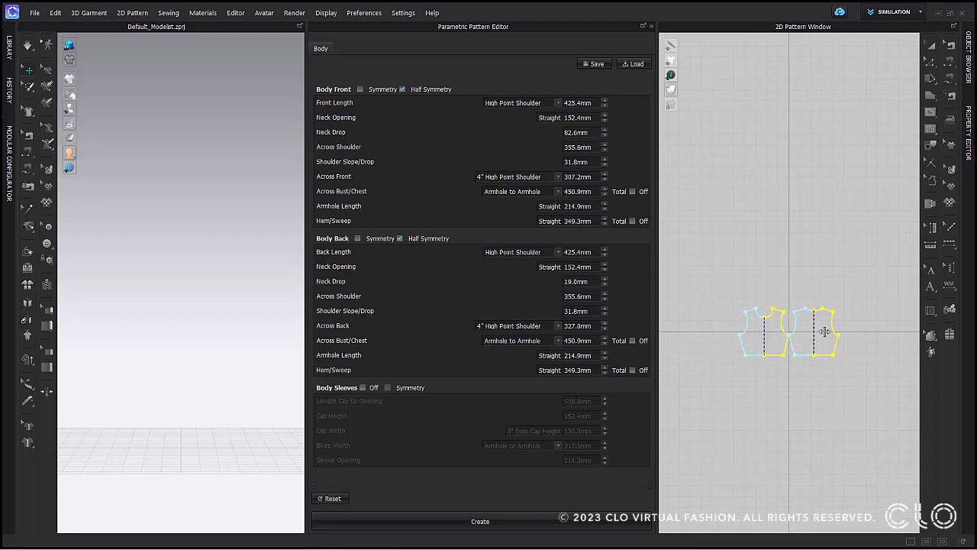
Turn on the Body Sleeves pattern and enable its Symmetry option
{"action": "left_click", "coordinate": [362, 387]}
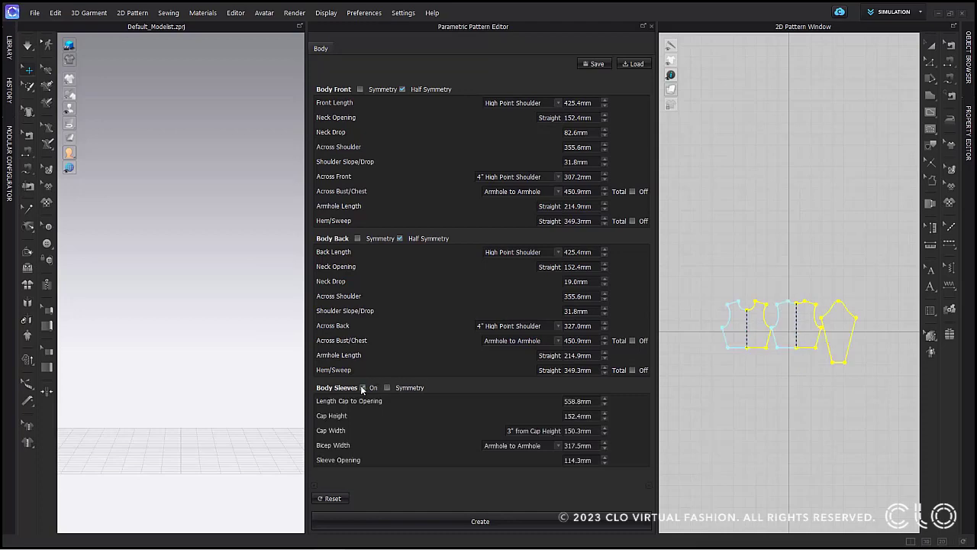
{"action": "left_click", "coordinate": [387, 387]}
{"action": "middle_click_drag", "start_coordinate": [820, 348], "coordinate": [822, 284]}
{"action": "scroll", "coordinate": [823, 283], "scroll_direction": "up", "scroll_amount": 3}
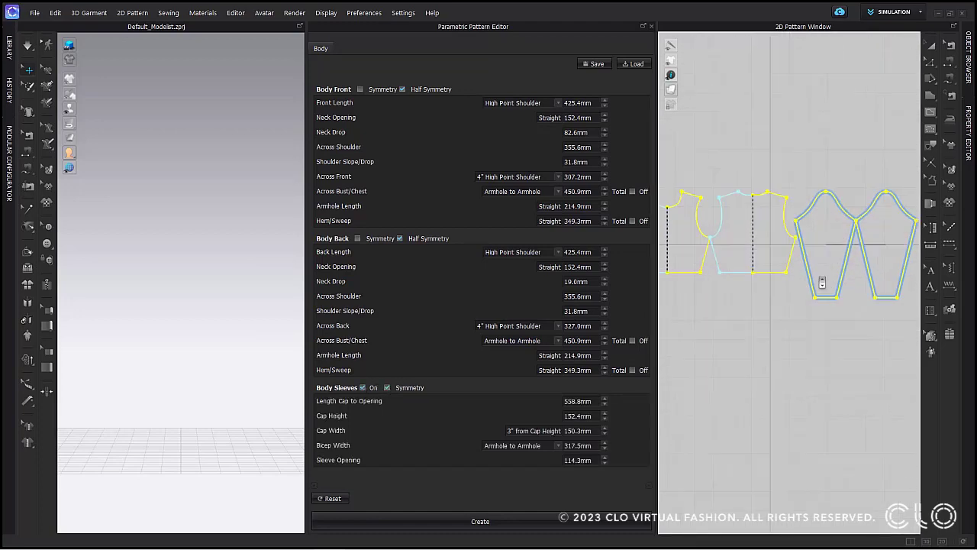
{"action": "scroll", "coordinate": [721, 245], "scroll_direction": "down", "scroll_amount": 1}
Enlarge the pattern preview area, then set the Body Front's Front Length to 715 mm and Neck Opening to 172 mm
{"action": "left_click_drag", "start_coordinate": [303, 120], "coordinate": [193, 121]}
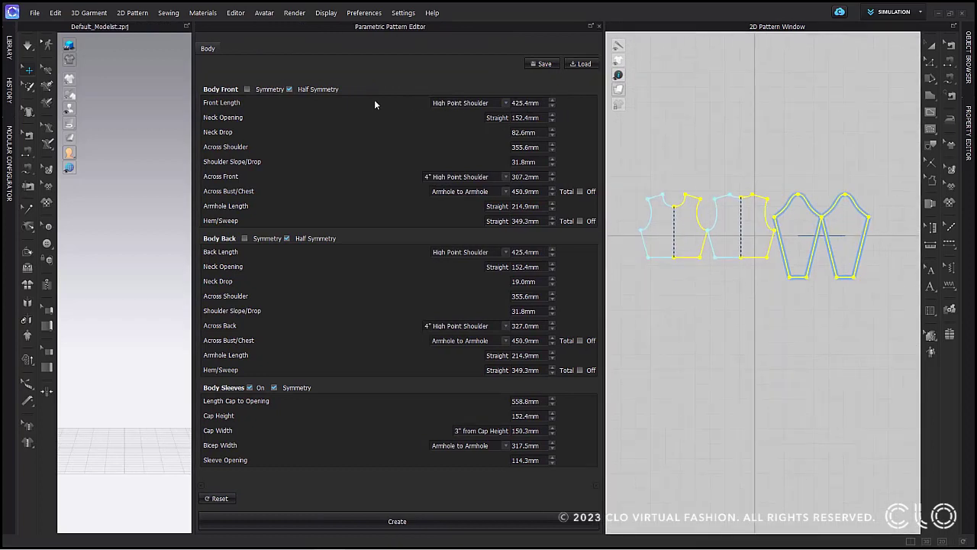
{"action": "left_click", "coordinate": [525, 103]}
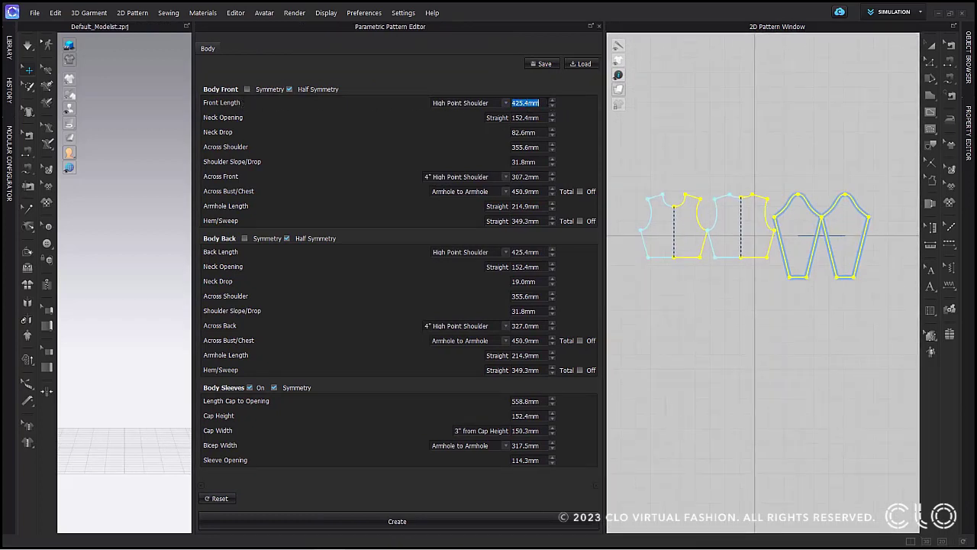
{"action": "type", "text": "715"}
{"action": "key", "text": "Return"}
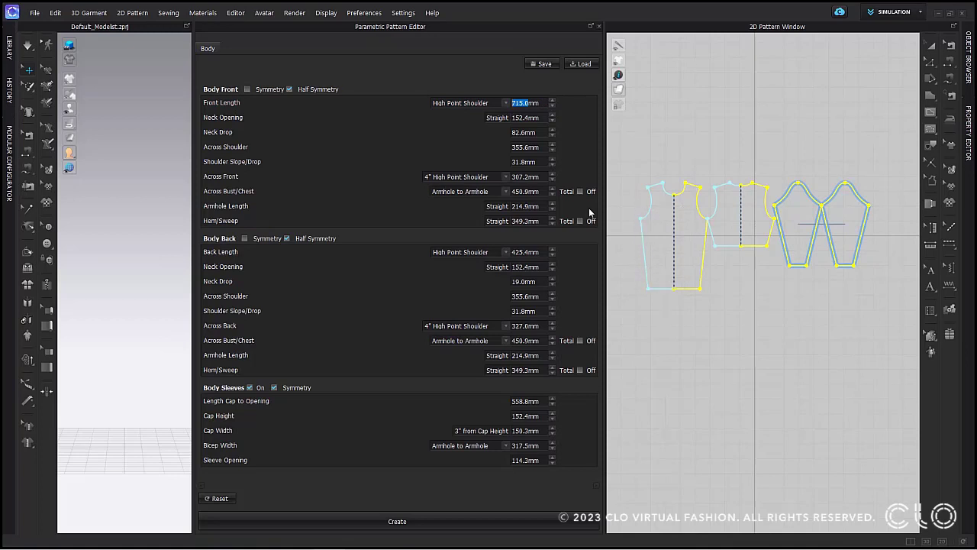
{"action": "double_click", "coordinate": [526, 117]}
{"action": "type", "text": "172"}
{"action": "key", "text": "Tab"}
Set the Body Front's Neck Drop to 115.5 mm and Across Shoulder to 432.5 mm
{"action": "key", "text": "Tab"}
{"action": "type", "text": "115.5"}
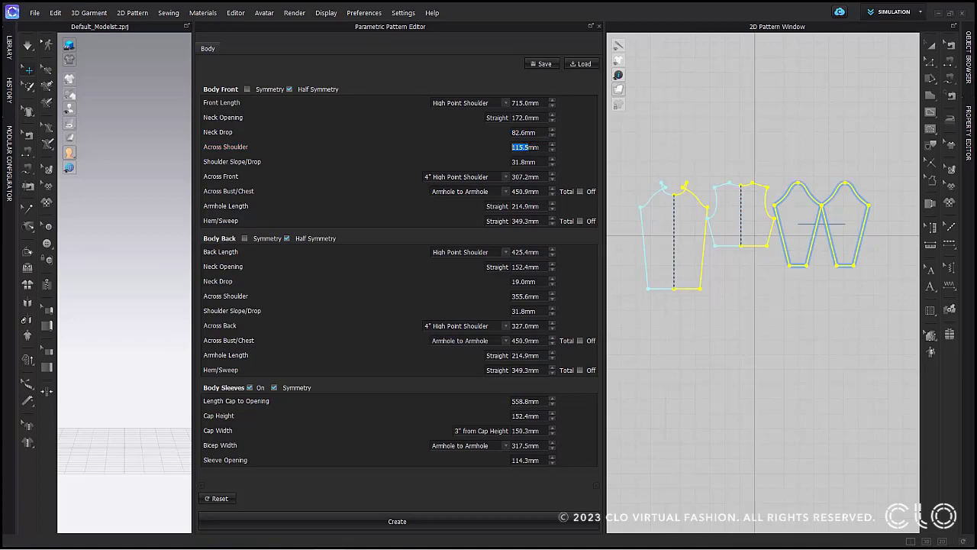
{"action": "double_click", "coordinate": [533, 134]}
{"action": "type", "text": "115.5"}
{"action": "double_click", "coordinate": [525, 147]}
{"action": "type", "text": "432.5"}
{"action": "key", "text": "Return"}
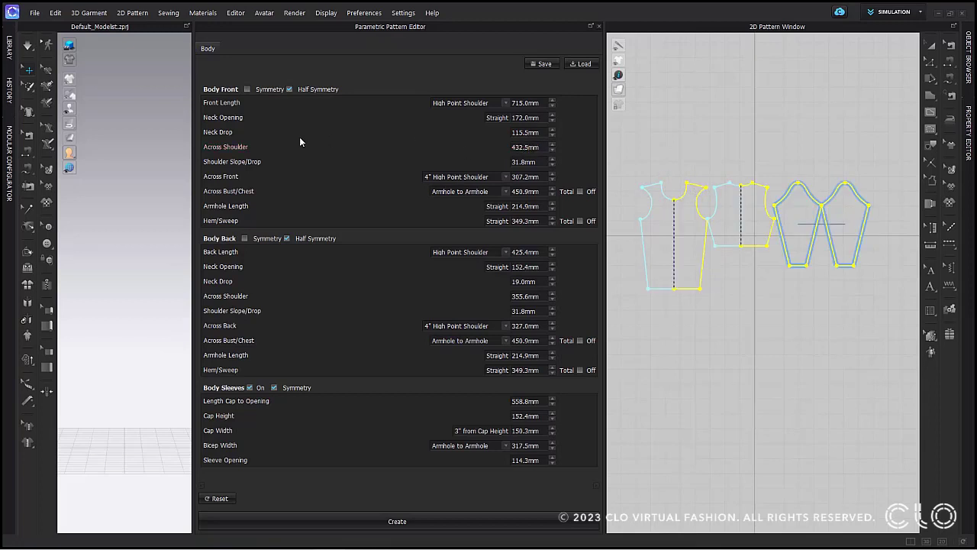
Set the Body Front's Shoulder Slope/Drop to 32 mm, Across Front to 403 mm and Across Bust/Chest to 524.5 mm
{"action": "double_click", "coordinate": [524, 162]}
{"action": "type", "text": "32"}
{"action": "key", "text": "Tab"}
{"action": "type", "text": "403"}
{"action": "key", "text": "Tab"}
{"action": "type", "text": "524.5"}
{"action": "key", "text": "Tab"}
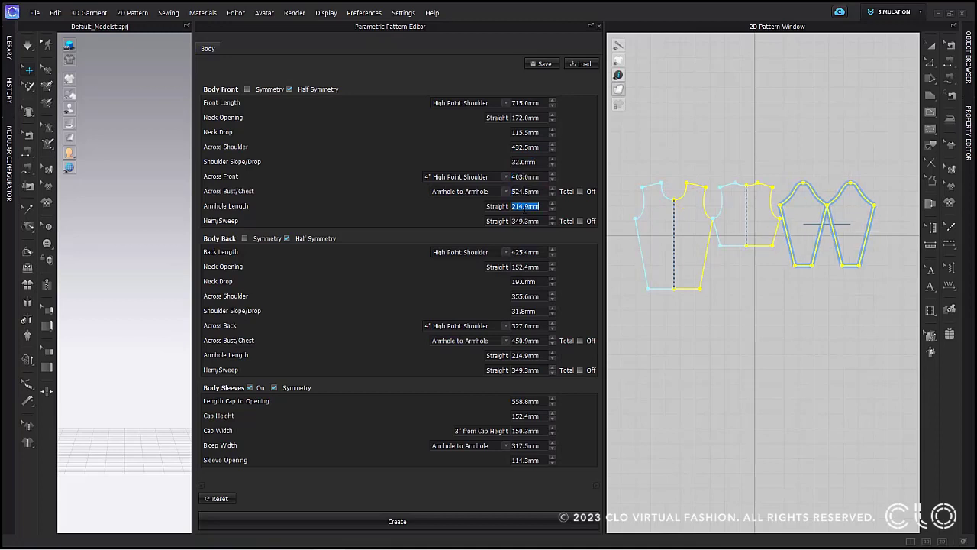
Set the Body Front's Armhole Length to 212.5 mm and its Hem/Sweep to 1100 mm measured as a Total
{"action": "type", "text": "212."}
{"action": "left_click", "coordinate": [579, 222]}
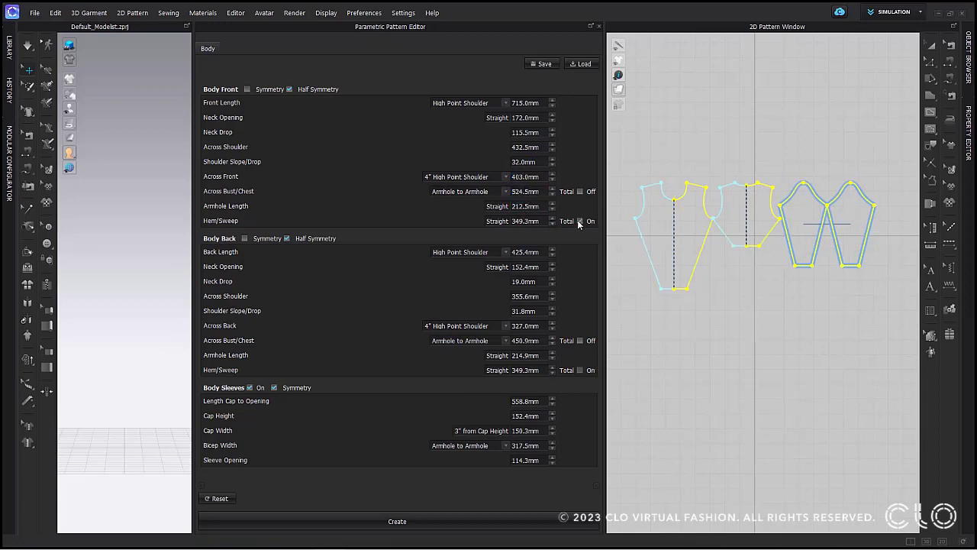
{"action": "left_click", "coordinate": [526, 221]}
{"action": "type", "text": "1100"}
{"action": "key", "text": "Return"}
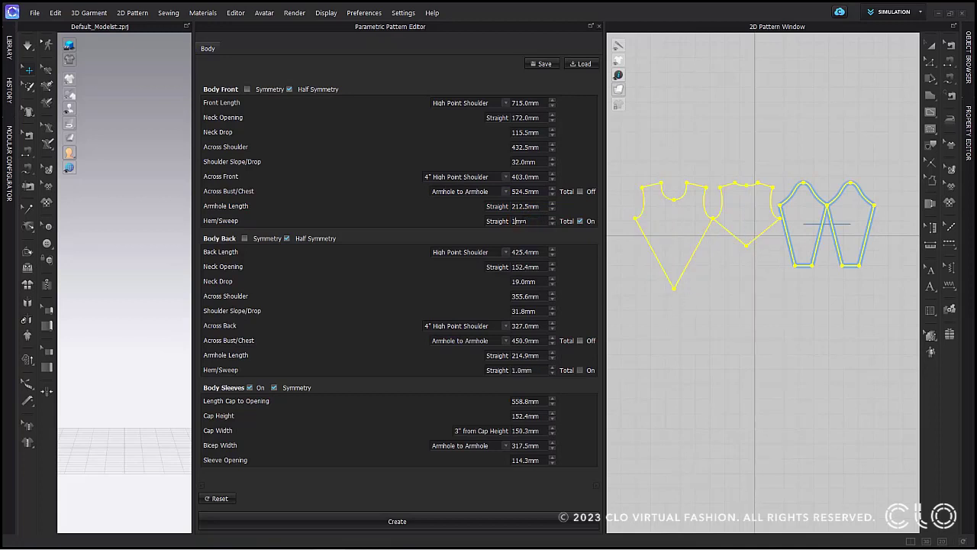
Set the Body Back's Back Length to 755 mm, Neck Opening to 227 mm and Neck Drop to 50 mm
{"action": "key", "text": "Tab"}
{"action": "type", "text": "755"}
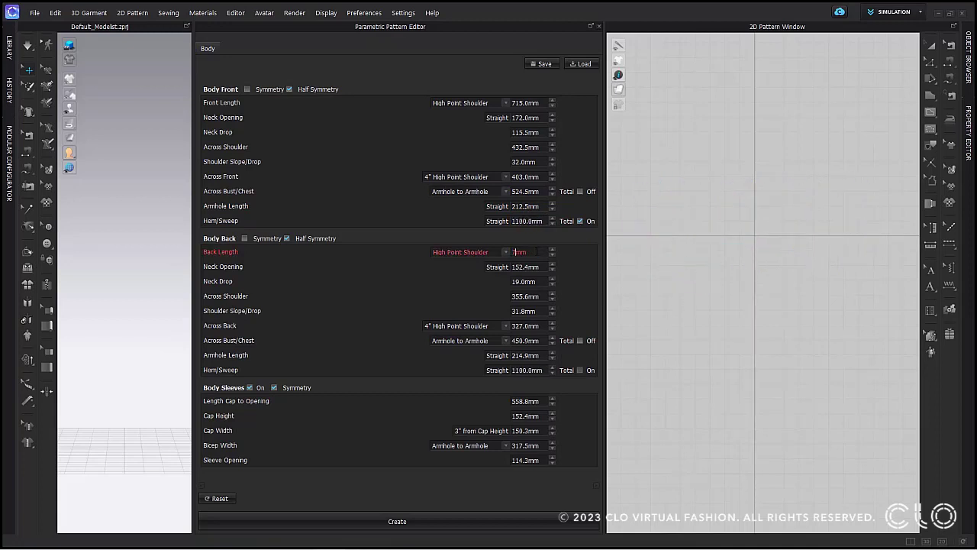
{"action": "key", "text": "Tab"}
{"action": "type", "text": "227"}
{"action": "type", "text": "5"}
{"action": "key", "text": "Return"}
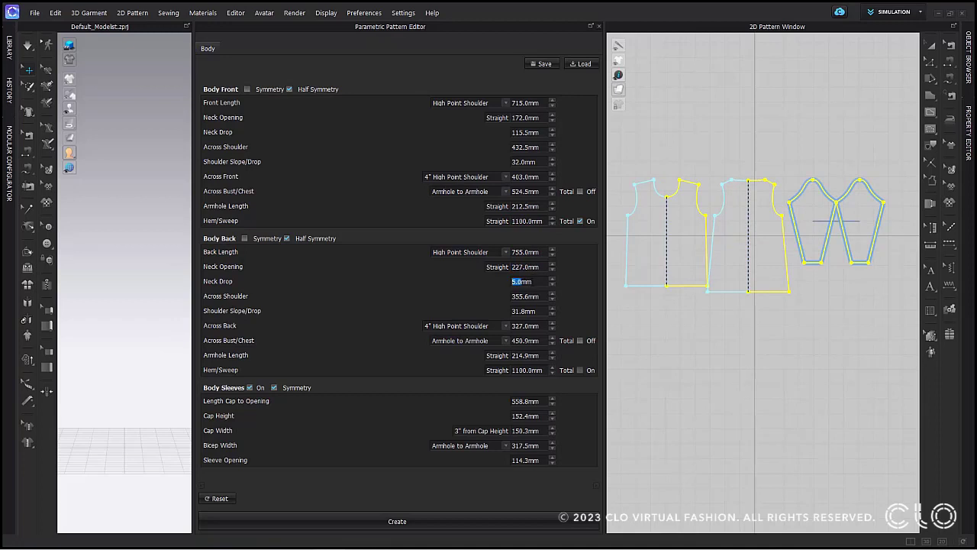
{"action": "type", "text": "50"}
{"action": "key", "text": "Return"}
Set the Body Back's Across Shoulder to 452.5 mm, Shoulder Slope/Drop to 33 mm and Across Back to 423 mm
{"action": "double_click", "coordinate": [531, 296]}
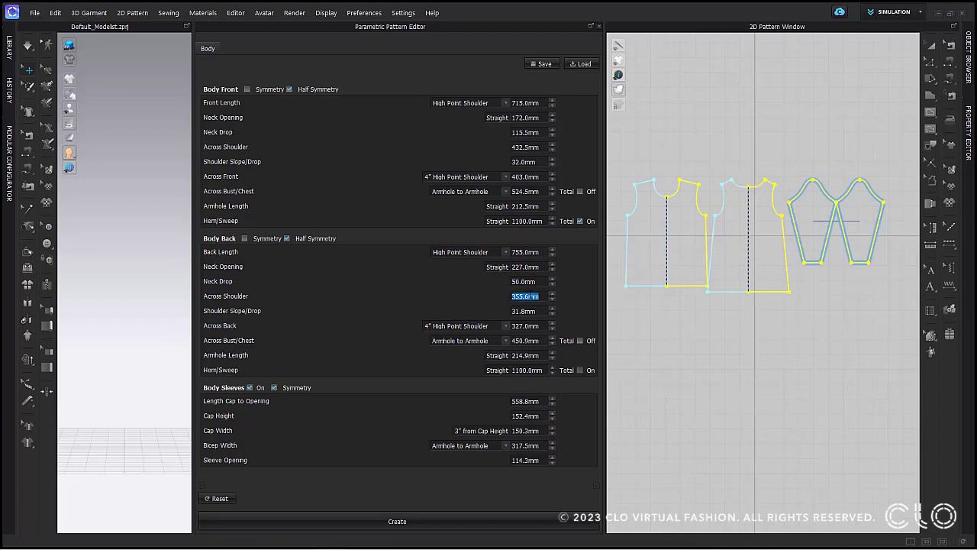
{"action": "type", "text": "452."}
{"action": "double_click", "coordinate": [528, 312]}
{"action": "type", "text": "33"}
{"action": "key", "text": "Tab"}
{"action": "type", "text": "423"}
{"action": "key", "text": "Tab"}
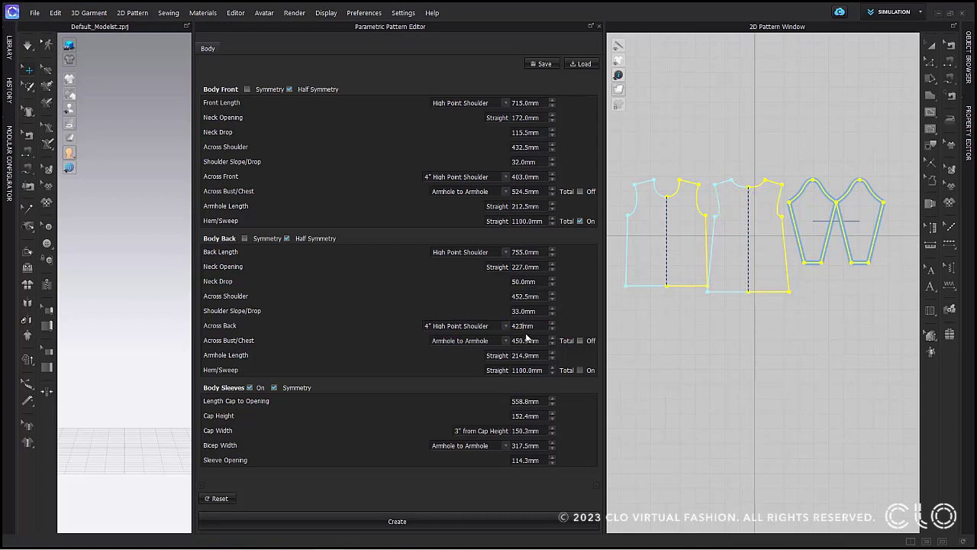
Set the Body Back's Across Bust/Chest to 525 mm and Armhole Length to 249 mm
{"action": "type", "text": "525"}
{"action": "key", "text": "Tab"}
{"action": "type", "text": "249"}
{"action": "key", "text": "Tab"}
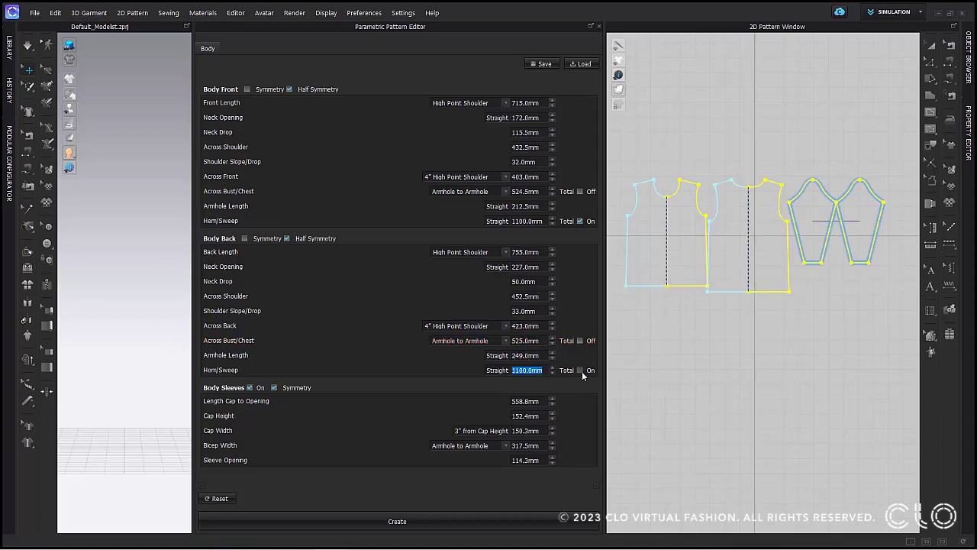
Set the sleeves' Length Cap to Opening to 195 mm, Cap Height to 148 mm and Cap Width to 231 mm
{"action": "left_click", "coordinate": [535, 401]}
{"action": "type", "text": "195"}
{"action": "key", "text": "Return"}
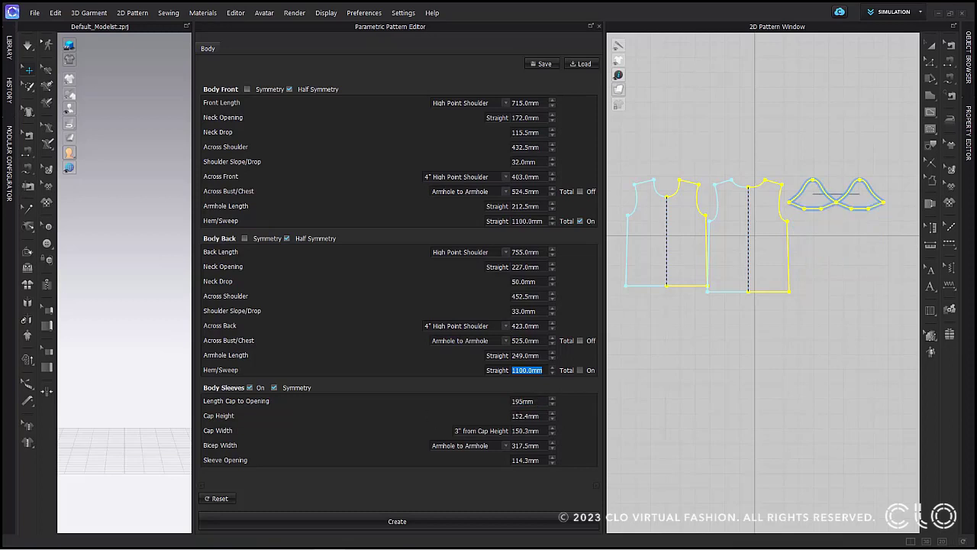
{"action": "left_click", "coordinate": [533, 416]}
{"action": "type", "text": "148"}
{"action": "left_click", "coordinate": [532, 431]}
{"action": "type", "text": "231"}
Set the sleeves' Bicep Width to 415 mm and Sleeve Opening to 376 mm
{"action": "left_click", "coordinate": [533, 446]}
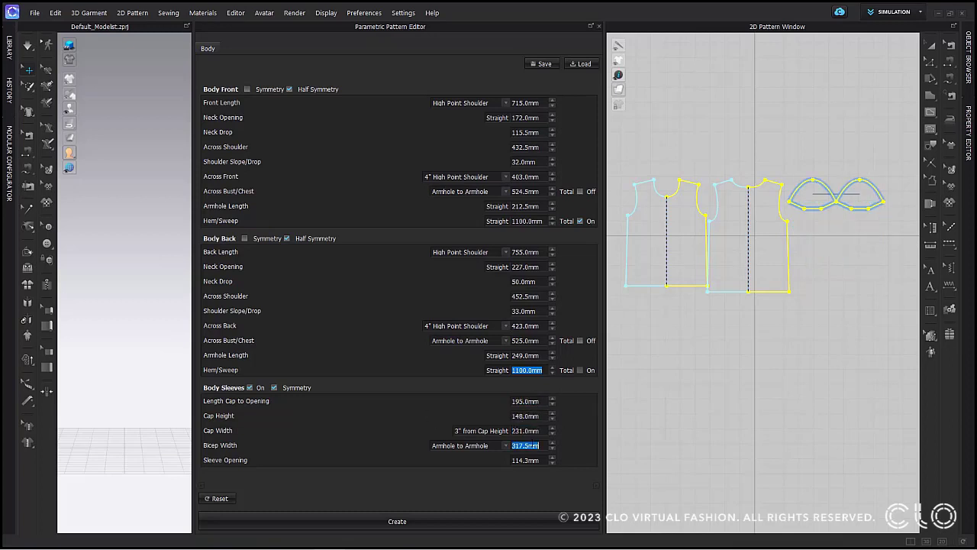
{"action": "type", "text": "415"}
{"action": "left_click", "coordinate": [533, 460]}
{"action": "type", "text": "376"}
{"action": "key", "text": "Return"}
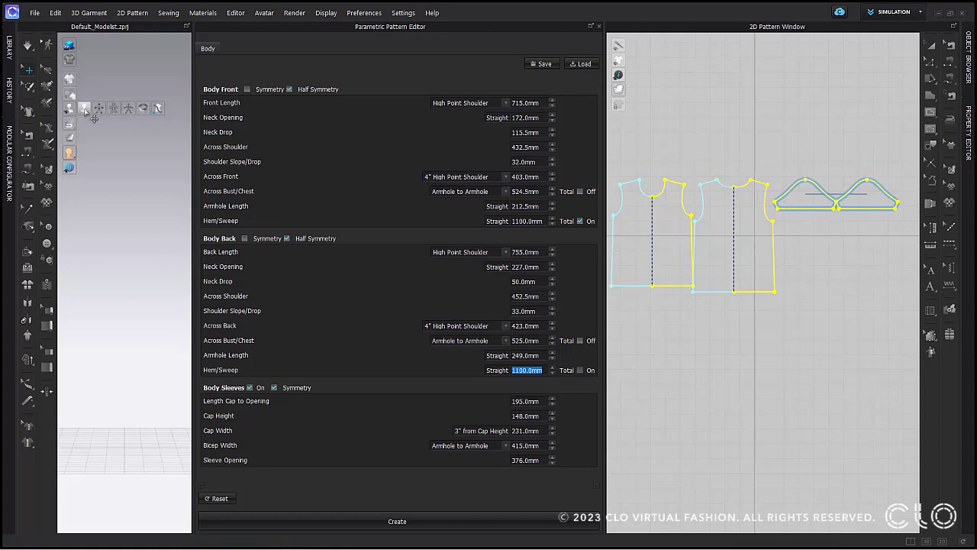
Show the avatar in a widened 3D window and create the patterns from the parametric measurements
{"action": "left_click", "coordinate": [85, 108]}
{"action": "left_click_drag", "start_coordinate": [194, 167], "coordinate": [323, 167]}
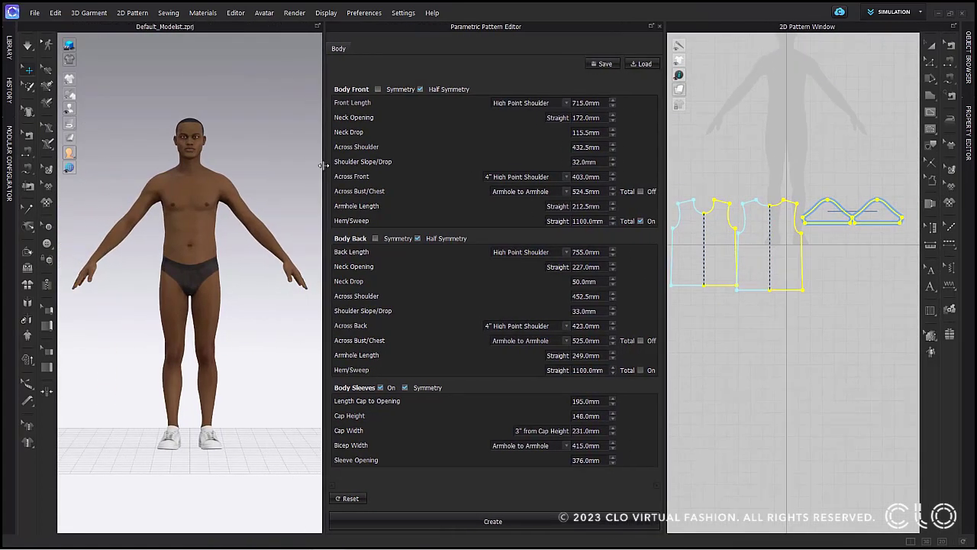
{"action": "left_click", "coordinate": [495, 521]}
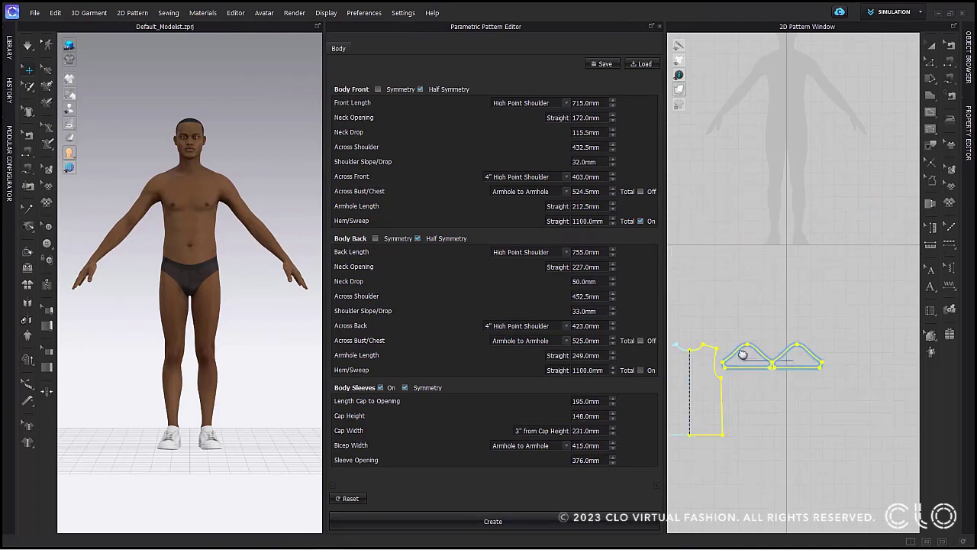
Place the created T-shirt patterns over the avatar silhouette, simulate the garment on the avatar, and tug its front hem
{"action": "left_click_drag", "start_coordinate": [807, 94], "coordinate": [868, 94]}
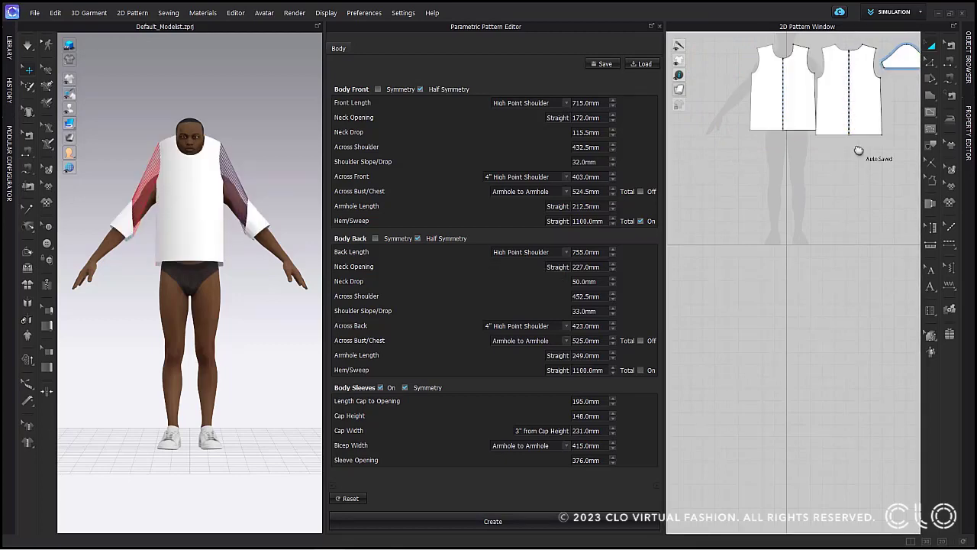
{"action": "right_click_drag", "start_coordinate": [220, 174], "coordinate": [257, 181]}
{"action": "scroll", "coordinate": [713, 192], "scroll_direction": "down", "scroll_amount": 3}
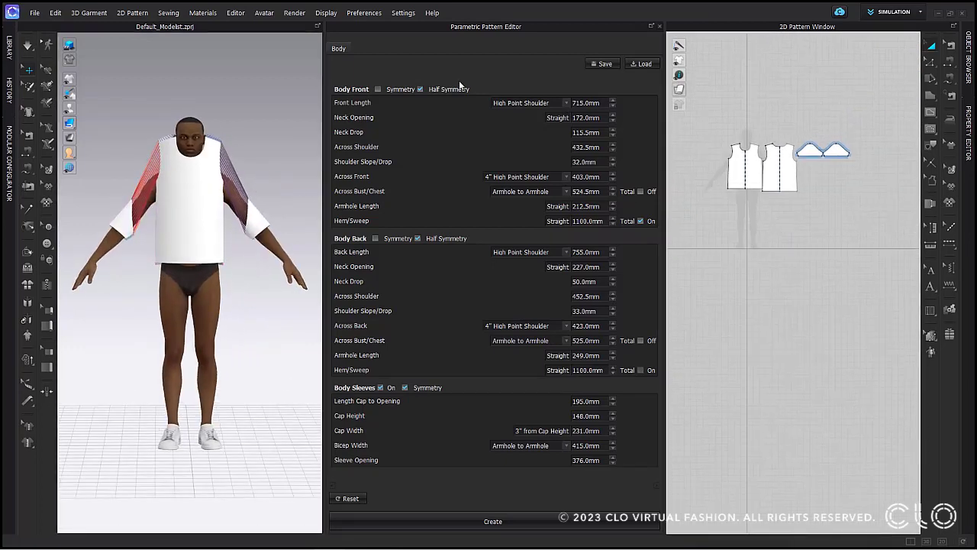
{"action": "key", "text": "space"}
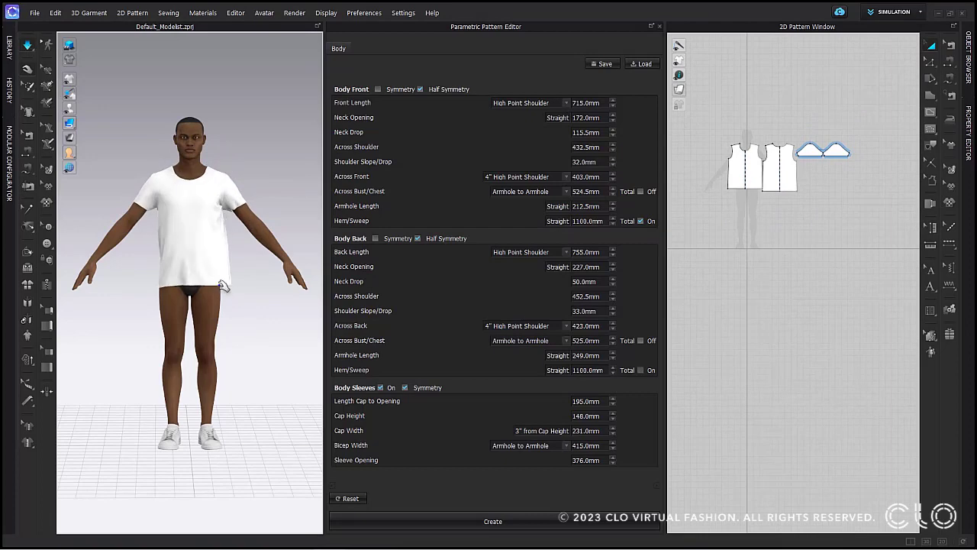
{"action": "left_click", "coordinate": [170, 283]}
{"action": "right_click_drag", "start_coordinate": [169, 283], "coordinate": [186, 267]}
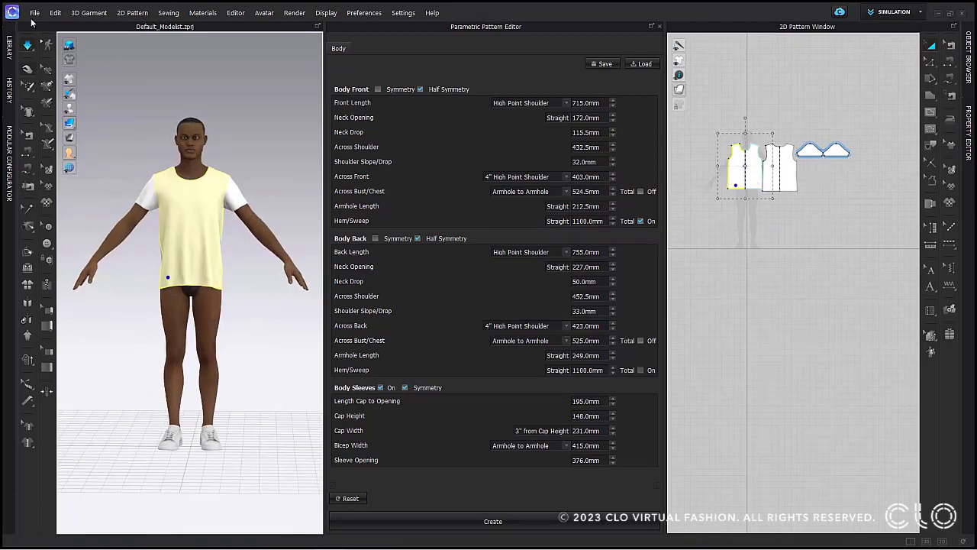
{"action": "left_click", "coordinate": [253, 150]}
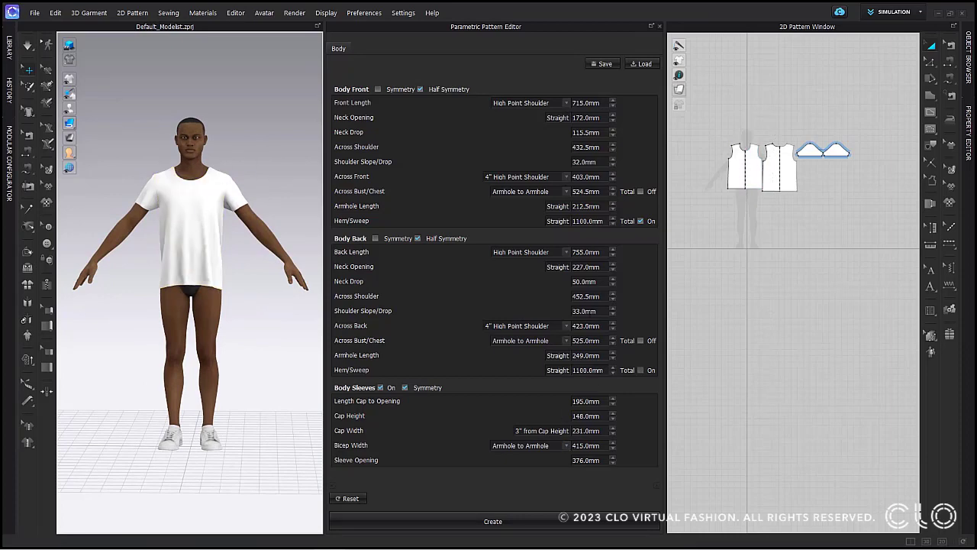
Save the parametric measurements as a CSV spec sheet named measurement_men_tee in the Parametric Pattern folder
{"action": "left_click", "coordinate": [602, 64]}
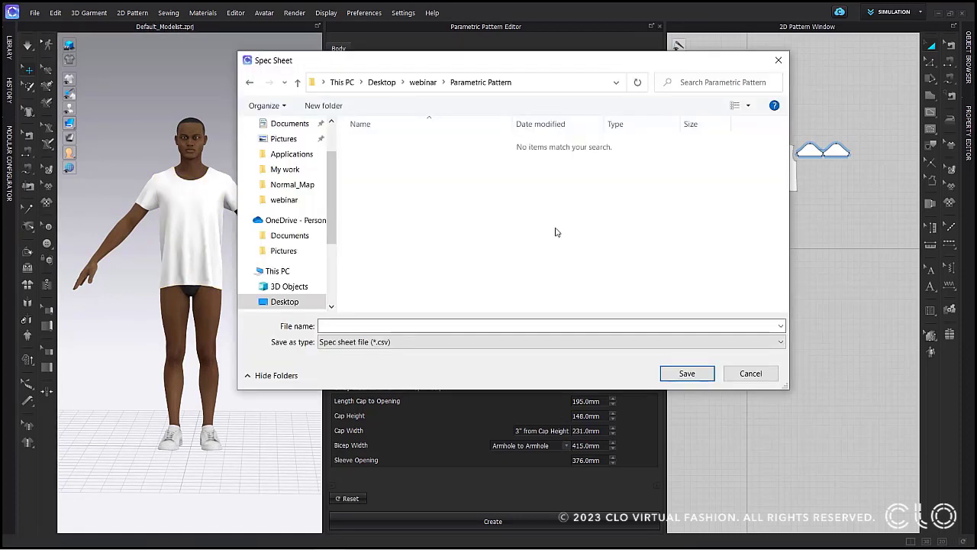
{"action": "left_click", "coordinate": [351, 344]}
{"action": "left_click", "coordinate": [386, 358]}
{"action": "left_click", "coordinate": [384, 325]}
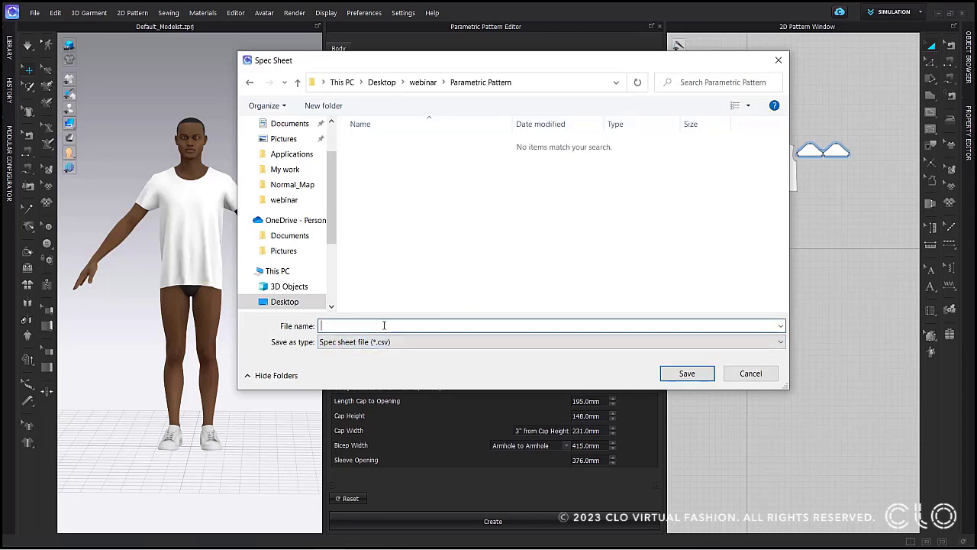
{"action": "type", "text": "measurement_men_tee"}
{"action": "key", "text": "Return"}
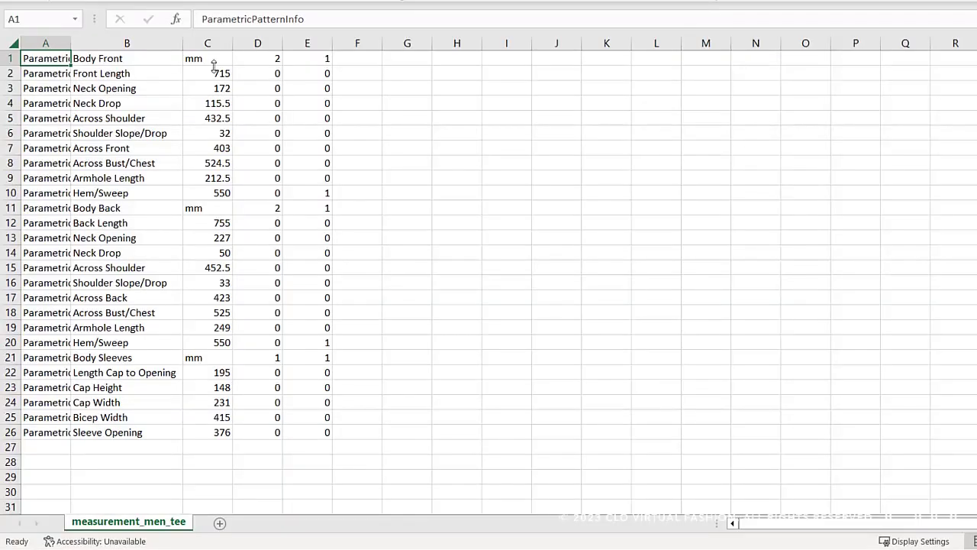
In the spreadsheet program, set the Body Front's Front Length in the measurement_men_tee sheet to 620
{"action": "left_click", "coordinate": [207, 73]}
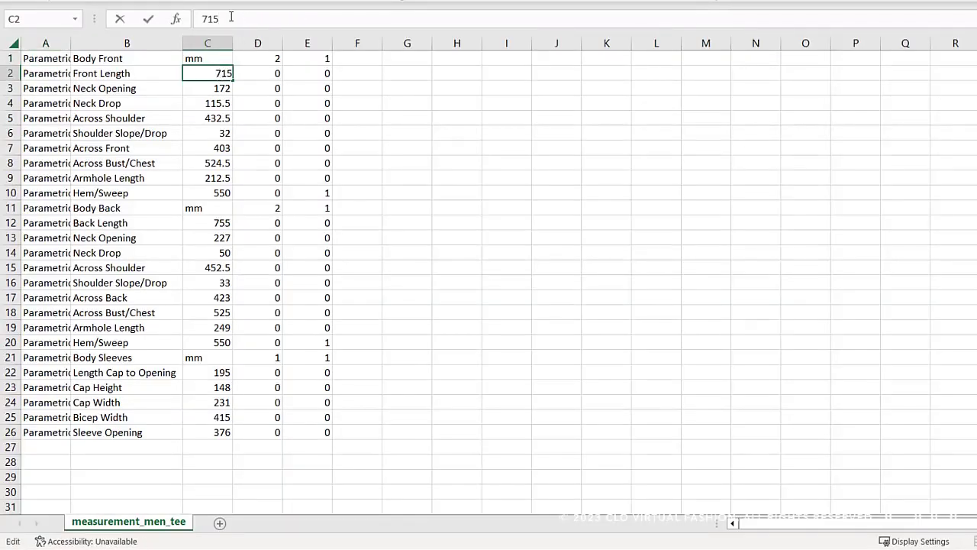
{"action": "type", "text": "620"}
{"action": "left_click", "coordinate": [200, 92]}
{"action": "left_click", "coordinate": [152, 203]}
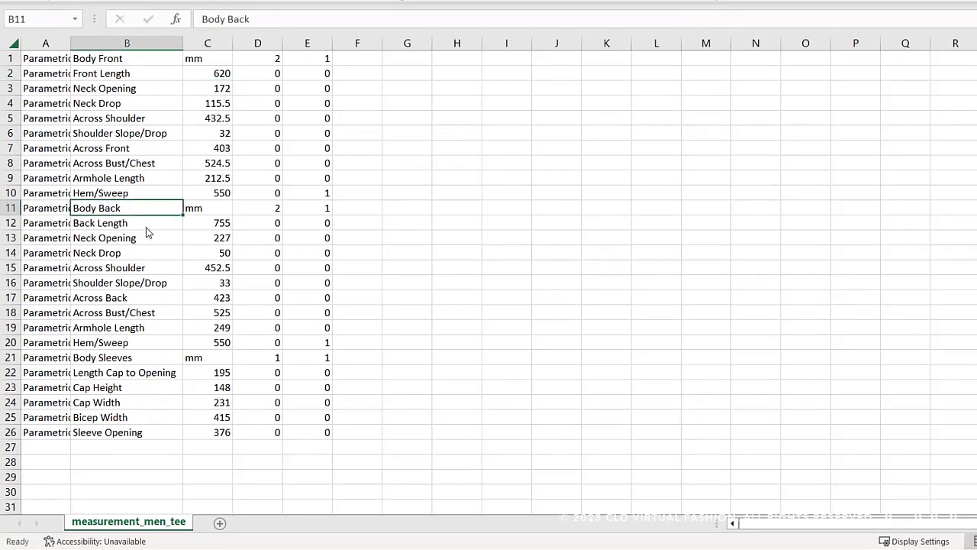
Set the Body Back's Back Length in the spreadsheet to 660, and select the rows of both body lengths
{"action": "left_click", "coordinate": [164, 223]}
{"action": "left_click", "coordinate": [218, 222]}
{"action": "type", "text": "660"}
{"action": "key", "text": "Return"}
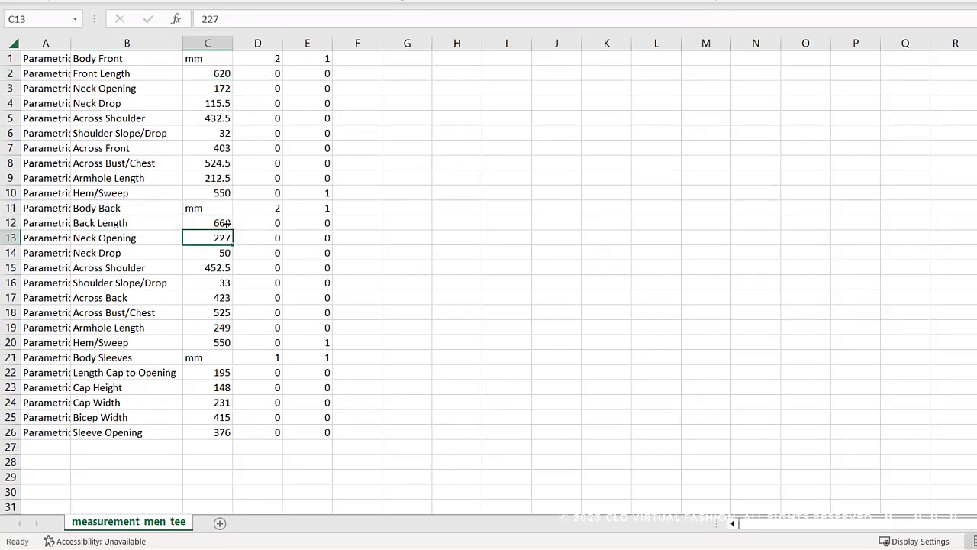
{"action": "left_click", "coordinate": [226, 223]}
{"action": "left_click", "coordinate": [11, 223]}
{"action": "left_click", "coordinate": [11, 73], "text": "ctrl"}
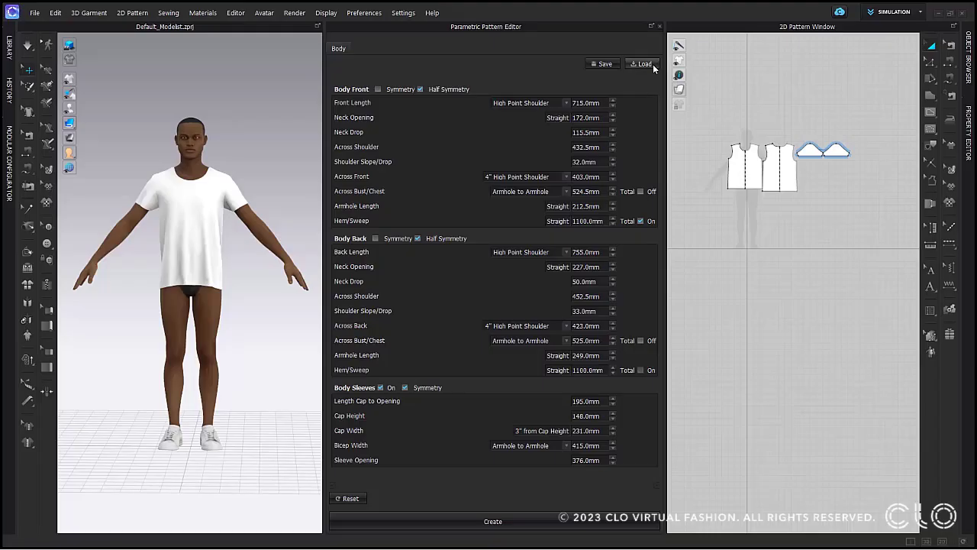
Switch back to CLO, load the measurement_men_tee_updated spec sheet into the Parametric Pattern Editor, and turn on Body Sleeves
{"action": "left_click", "coordinate": [653, 64]}
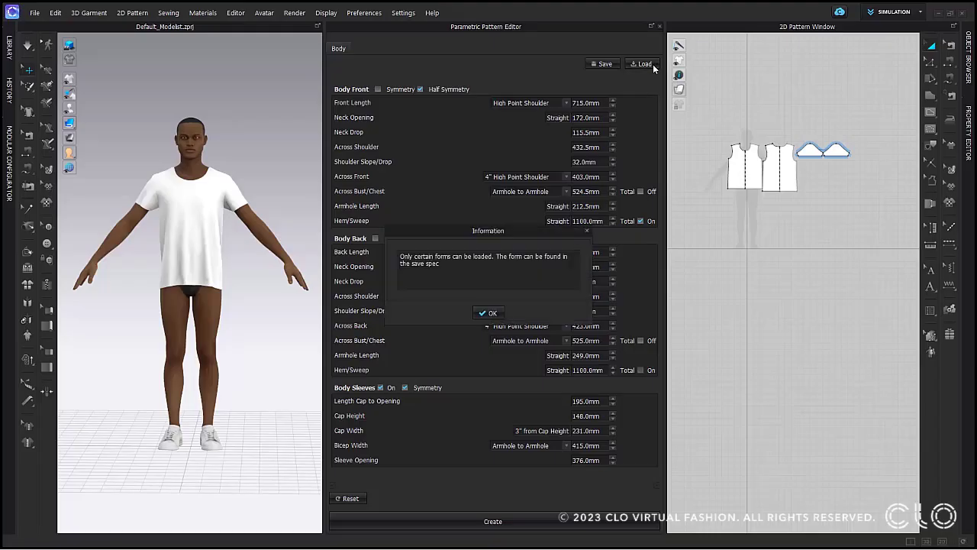
{"action": "left_click", "coordinate": [489, 313]}
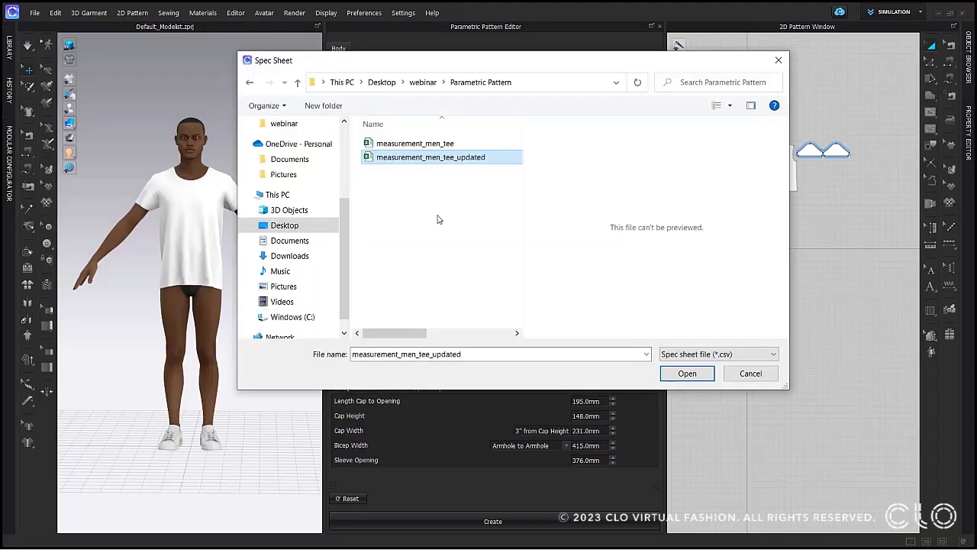
{"action": "left_click", "coordinate": [699, 381]}
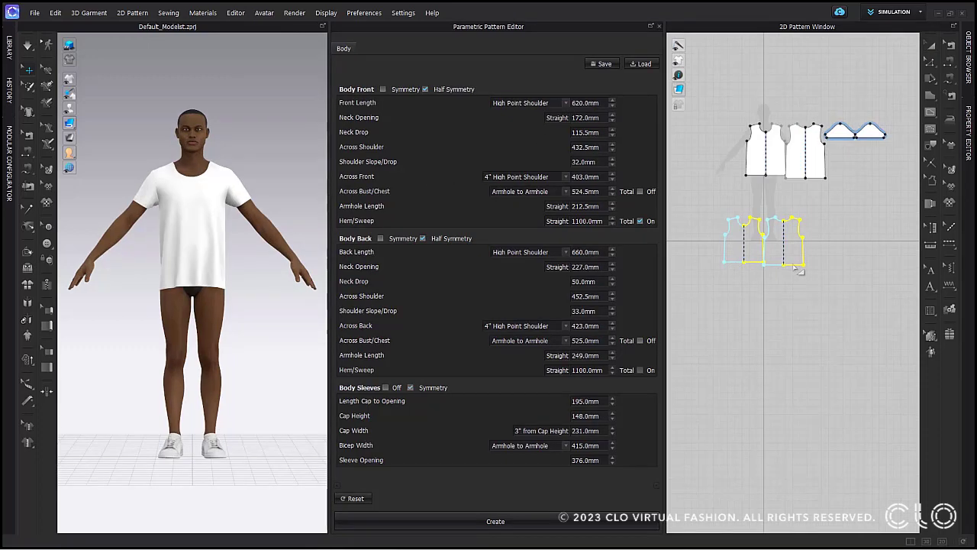
{"action": "left_click", "coordinate": [385, 388]}
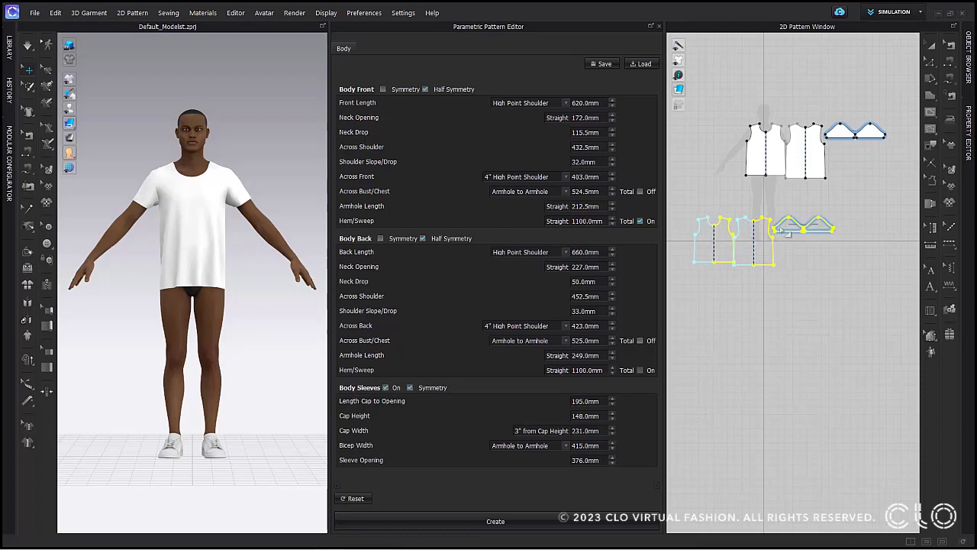
Create the updated T-shirt patterns below the existing ones, and delete the lower pattern set
{"action": "left_click", "coordinate": [477, 520]}
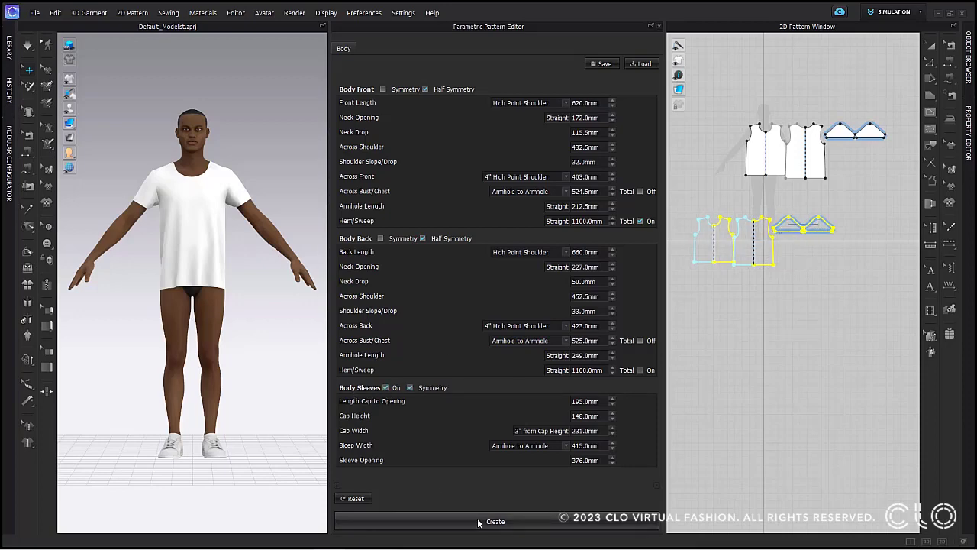
{"action": "left_click", "coordinate": [814, 206]}
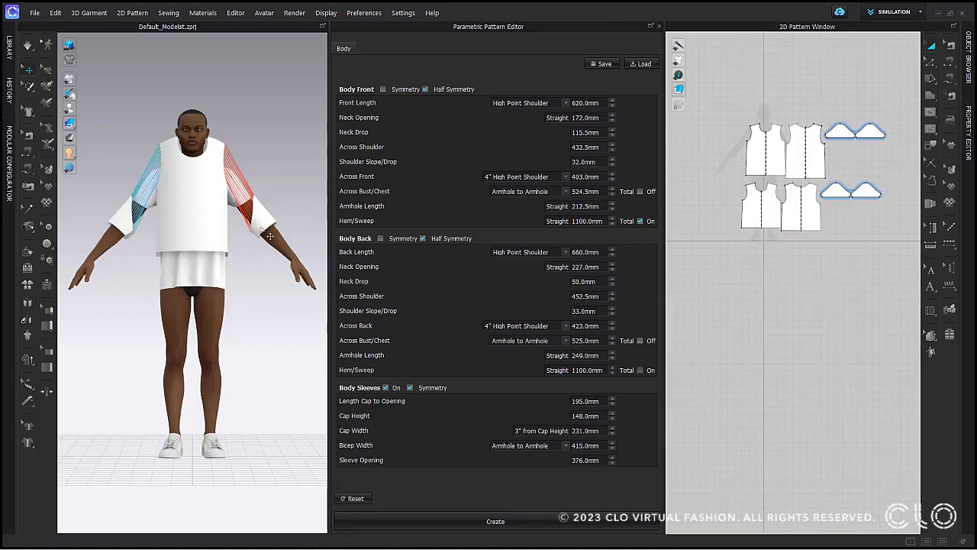
{"action": "left_click_drag", "start_coordinate": [733, 181], "coordinate": [903, 250]}
{"action": "key", "text": "Delete"}
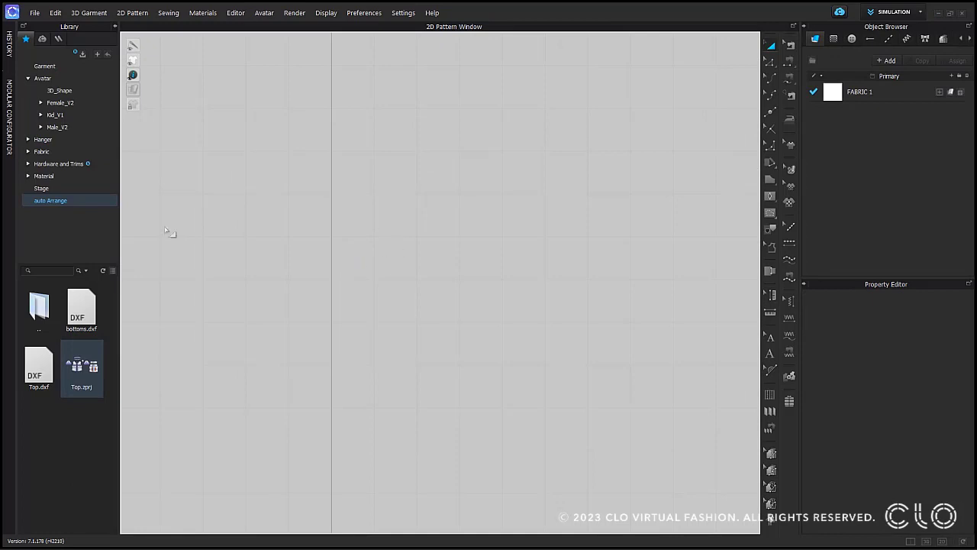
Open the Top.zprj project from the auto Arrange library folder and show its list of points of measure
{"action": "double_click", "coordinate": [85, 368]}
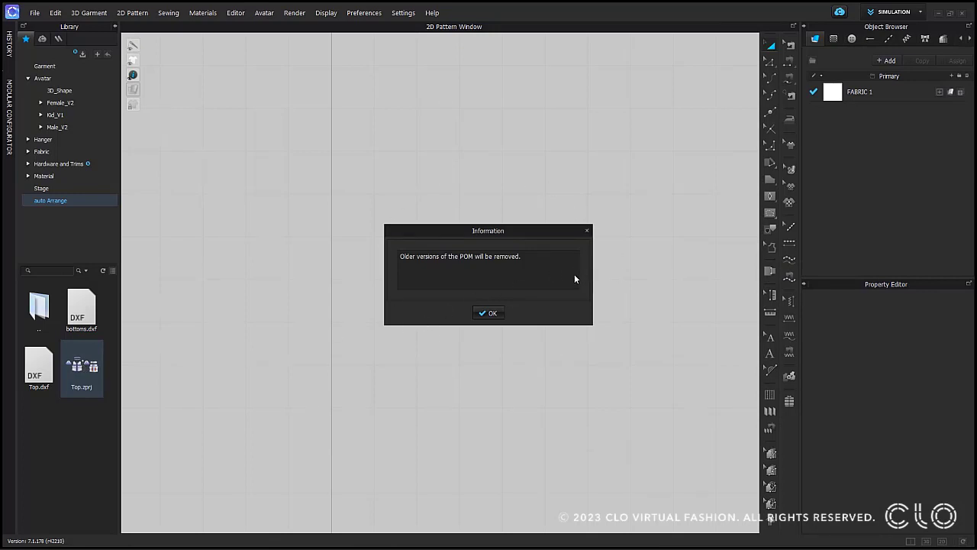
{"action": "left_click", "coordinate": [492, 314]}
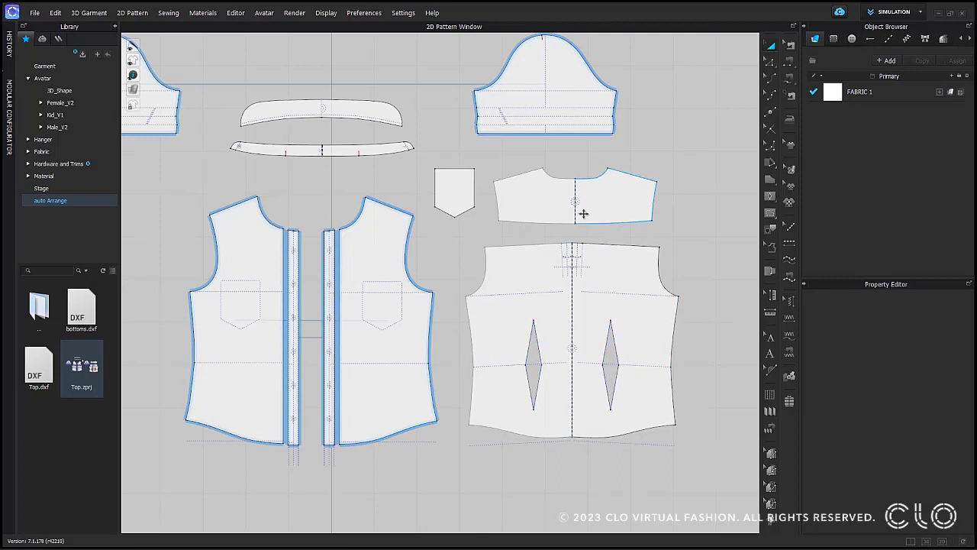
{"action": "left_click", "coordinate": [971, 38]}
{"action": "left_click", "coordinate": [948, 39]}
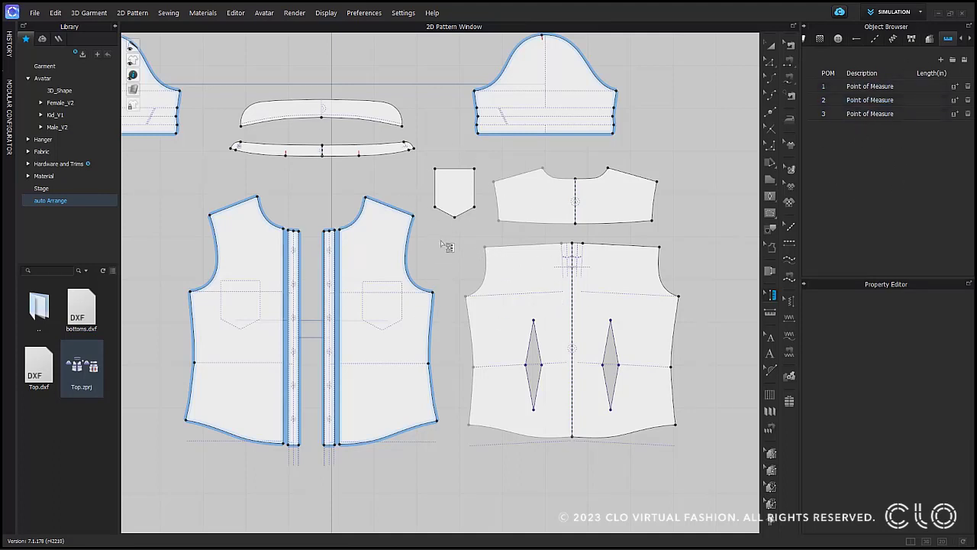
Delete all three existing points of measure from the list
{"action": "middle_click_drag", "start_coordinate": [447, 246], "coordinate": [481, 266]}
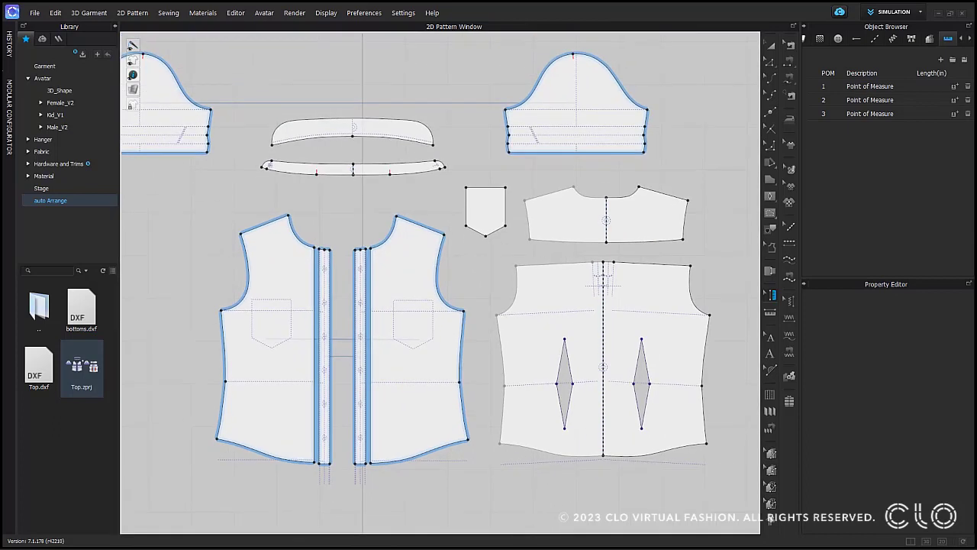
{"action": "left_click", "coordinate": [968, 87]}
{"action": "left_click", "coordinate": [968, 87]}
{"action": "left_click", "coordinate": [968, 87]}
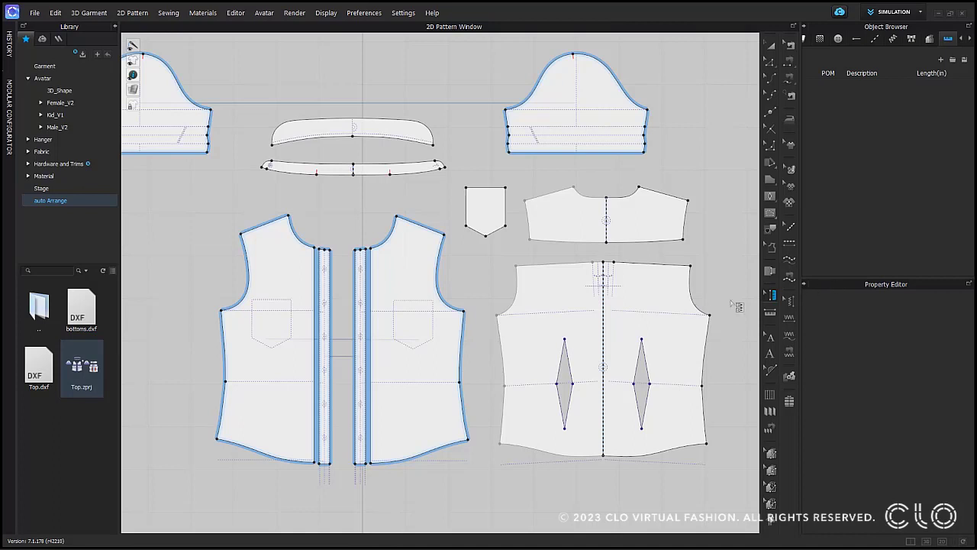
Draw a horizontal point of measure across the back panel's waist, from side seam to side seam through both darts
{"action": "middle_click_drag", "start_coordinate": [723, 276], "coordinate": [725, 257]}
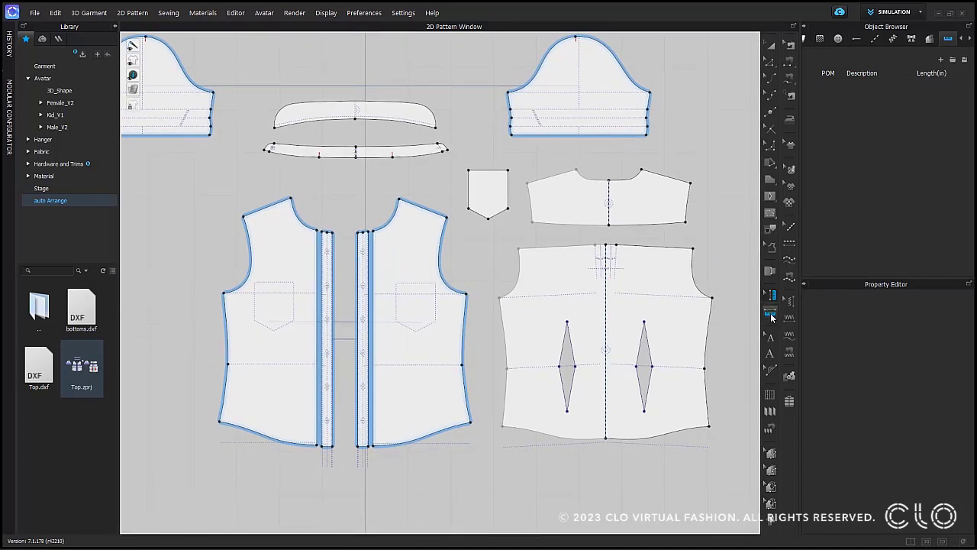
{"action": "left_click", "coordinate": [769, 314]}
{"action": "scroll", "coordinate": [709, 370], "scroll_direction": "up", "scroll_amount": 4}
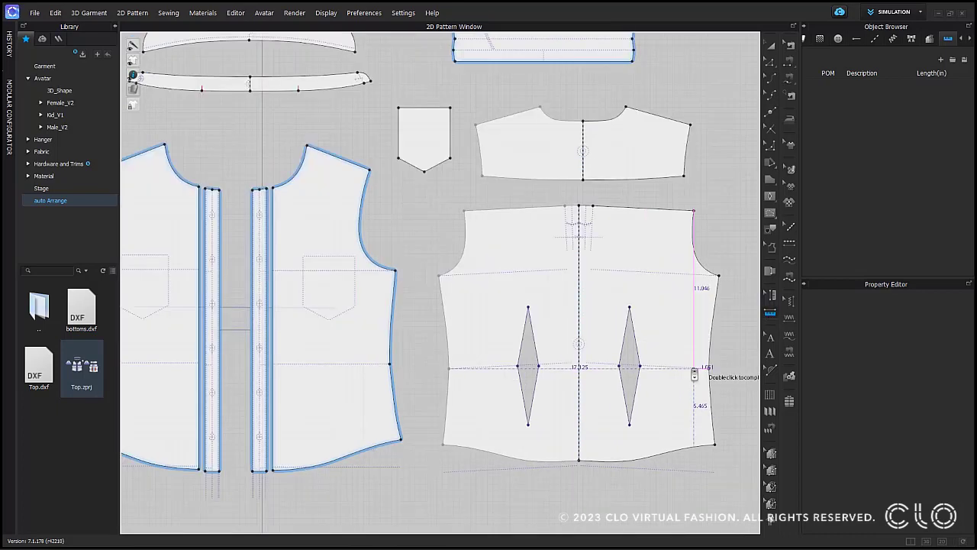
{"action": "middle_click_drag", "start_coordinate": [708, 347], "coordinate": [699, 336]}
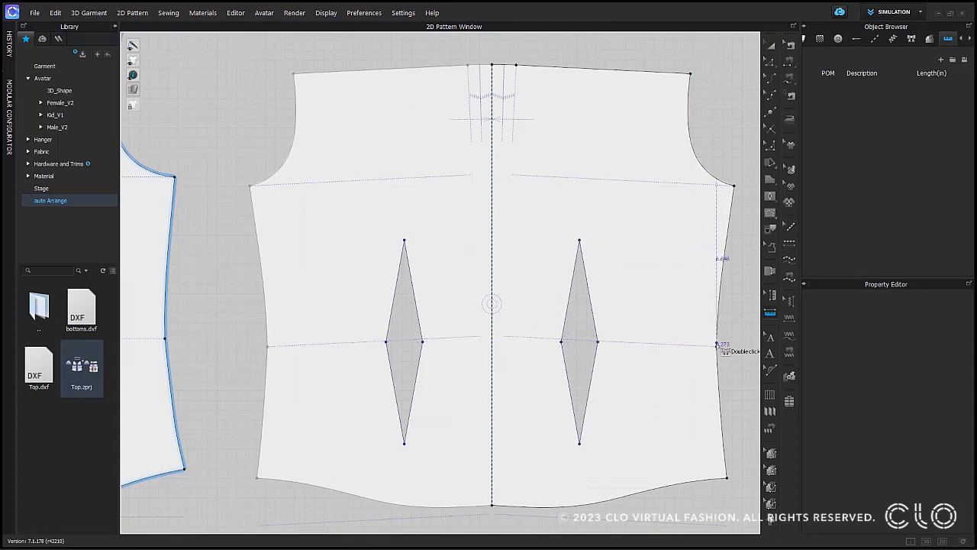
{"action": "double_click", "coordinate": [268, 344]}
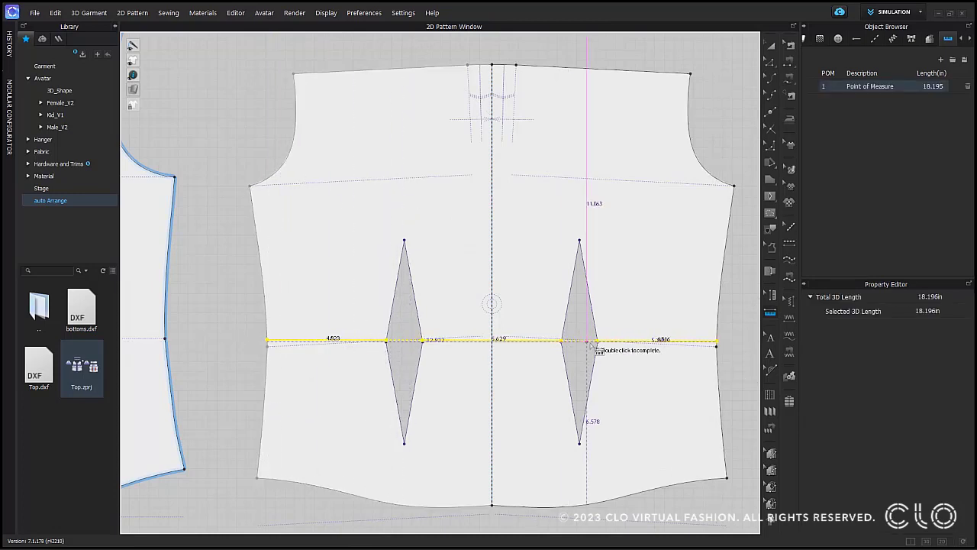
{"action": "left_click", "coordinate": [773, 296]}
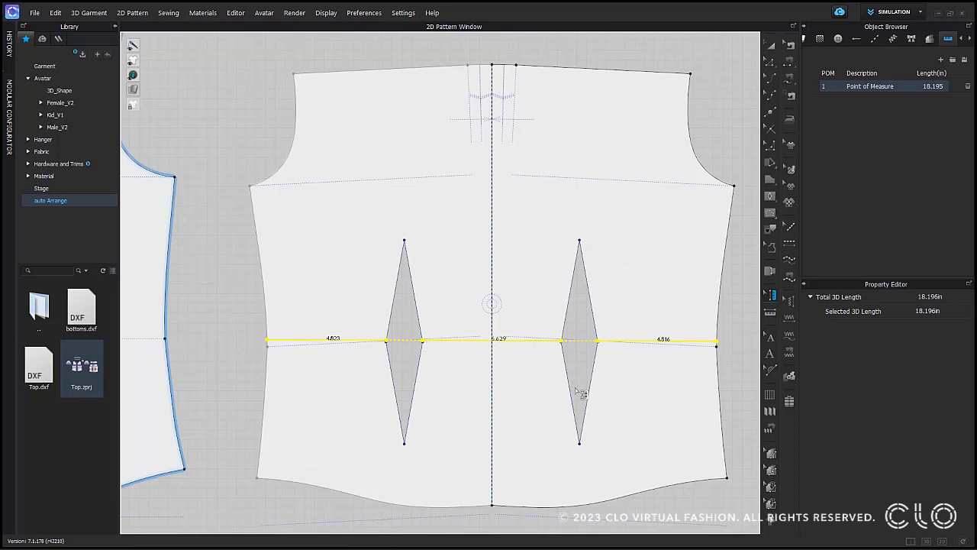
{"action": "scroll", "coordinate": [582, 395], "scroll_direction": "down", "scroll_amount": 3}
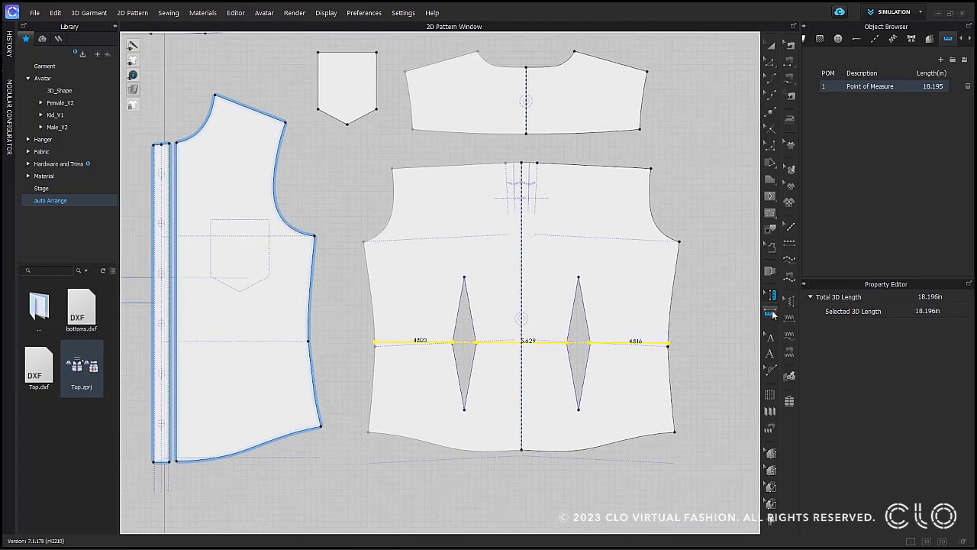
Trace the armhole line of the front panel nearest the back pieces as a point of measure, and show the measure list
{"action": "left_click", "coordinate": [768, 64]}
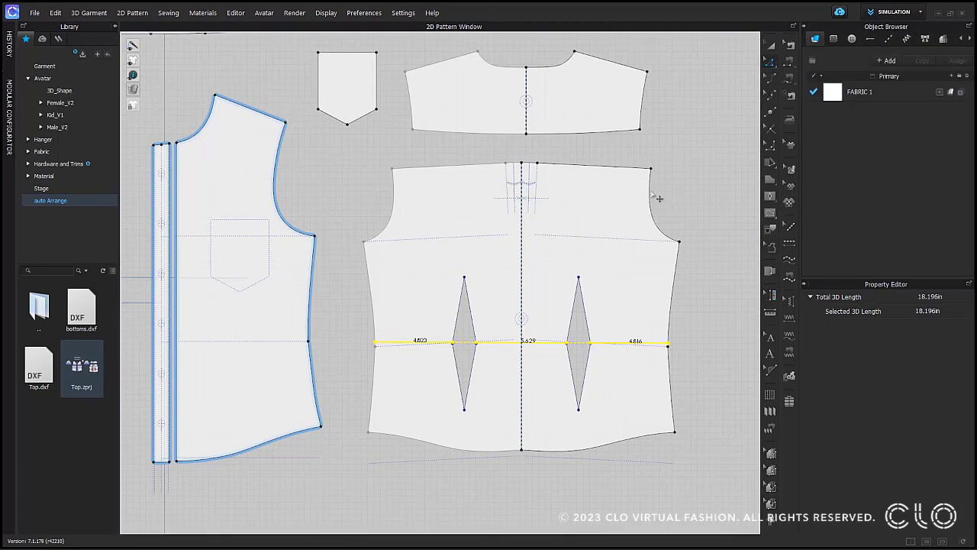
{"action": "middle_click_drag", "start_coordinate": [303, 185], "coordinate": [381, 186]}
{"action": "left_click", "coordinate": [359, 180]}
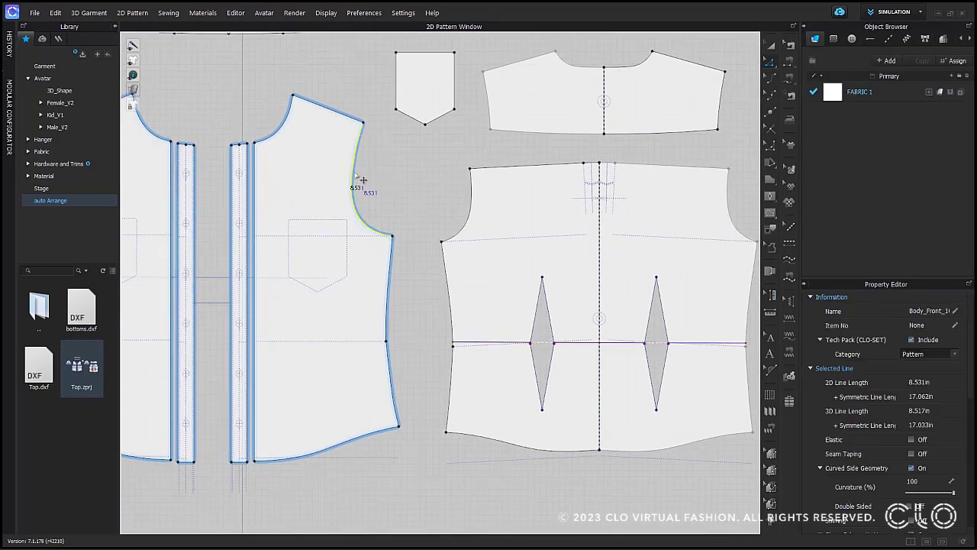
{"action": "right_click", "coordinate": [352, 175]}
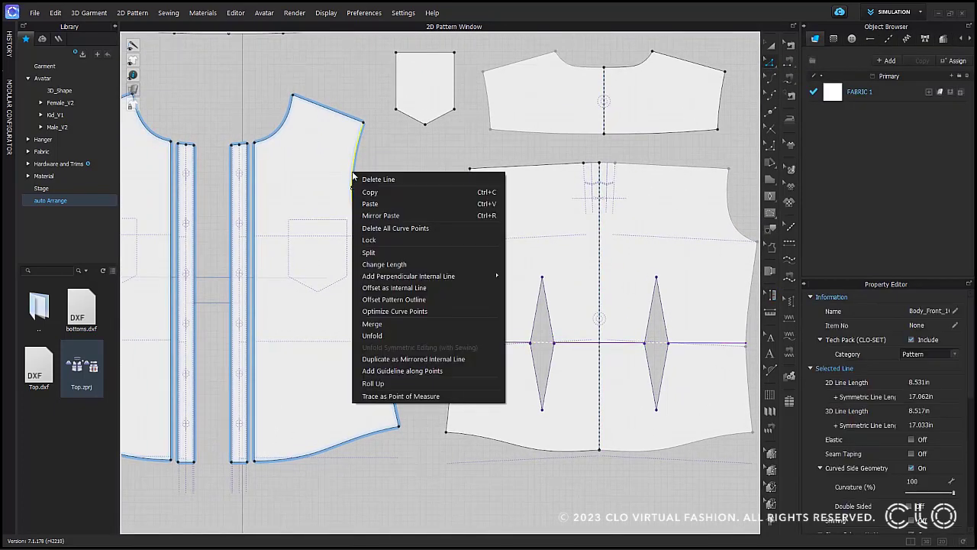
{"action": "left_click", "coordinate": [447, 396]}
{"action": "middle_click_drag", "start_coordinate": [410, 157], "coordinate": [456, 162]}
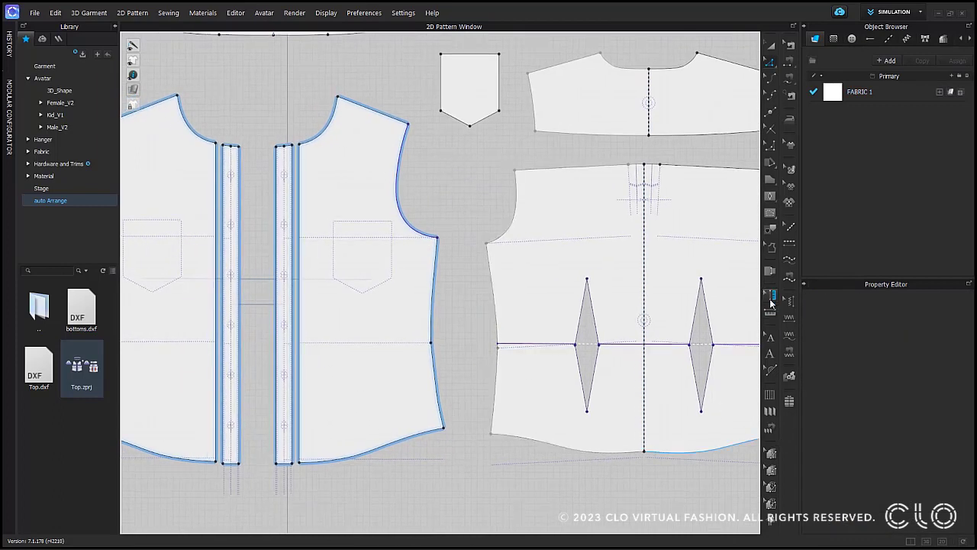
{"action": "left_click", "coordinate": [770, 302]}
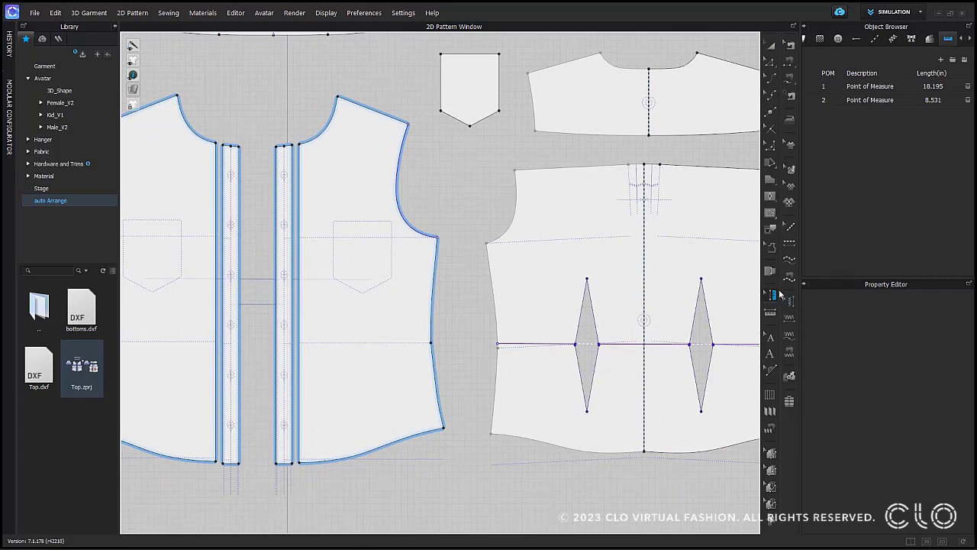
Change the front armhole's point of measure to Straight Type, followed by X Dist Type
{"action": "left_click", "coordinate": [400, 163]}
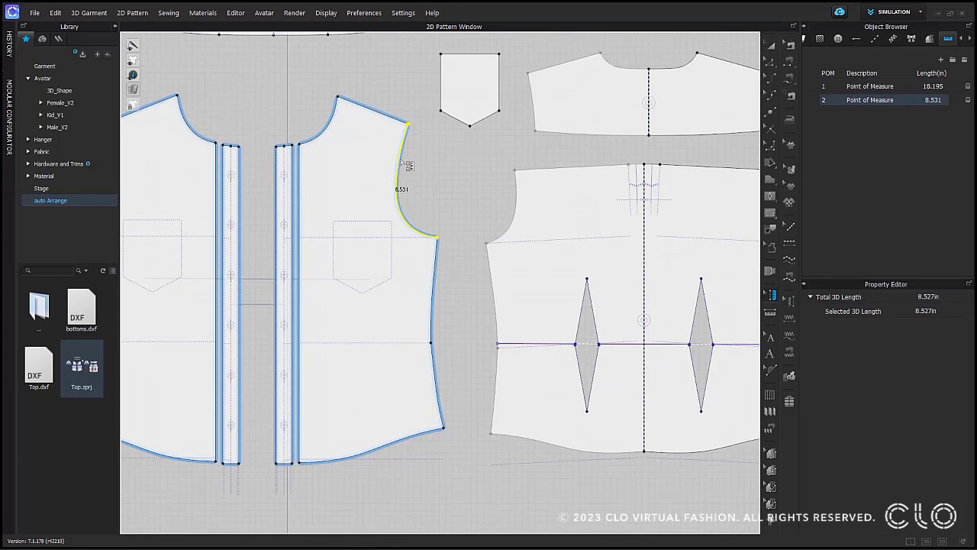
{"action": "right_click", "coordinate": [399, 162]}
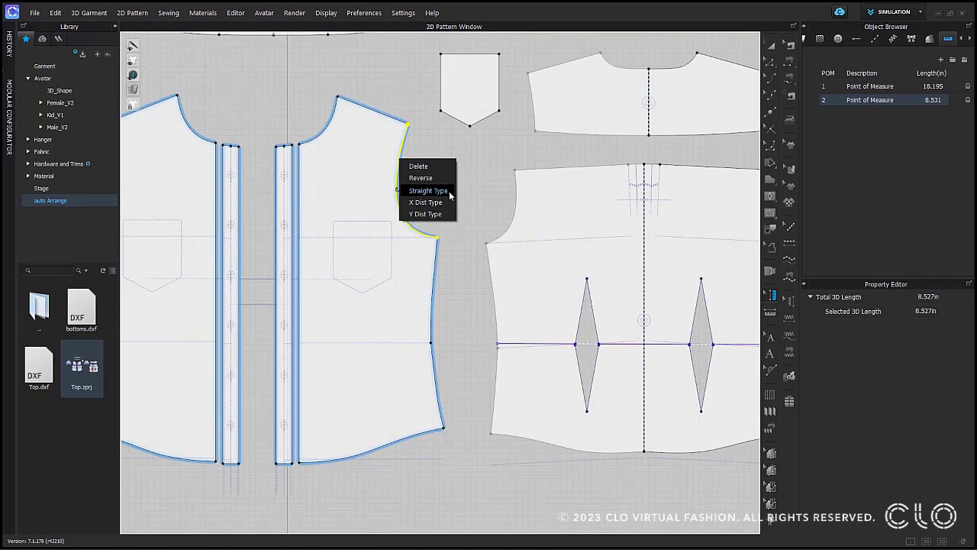
{"action": "left_click", "coordinate": [449, 191]}
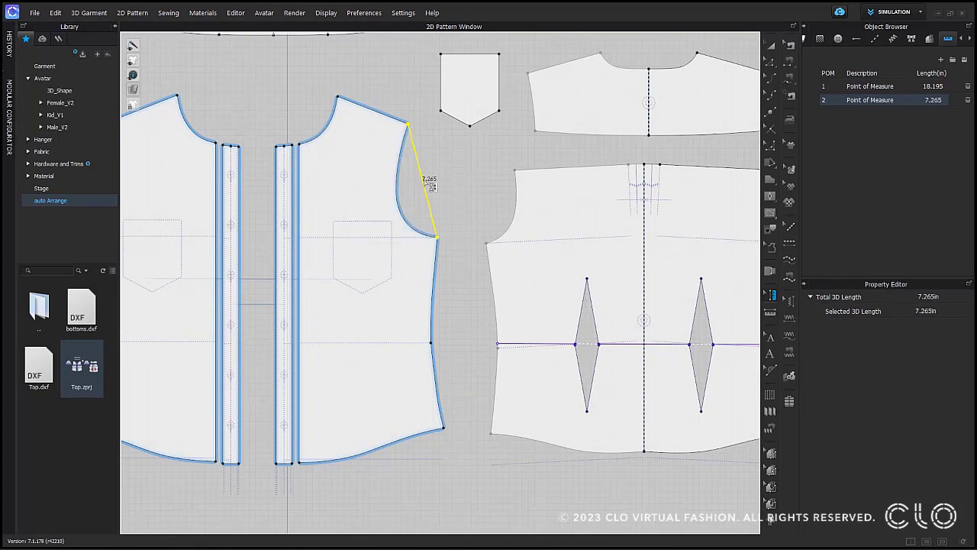
{"action": "right_click", "coordinate": [416, 165]}
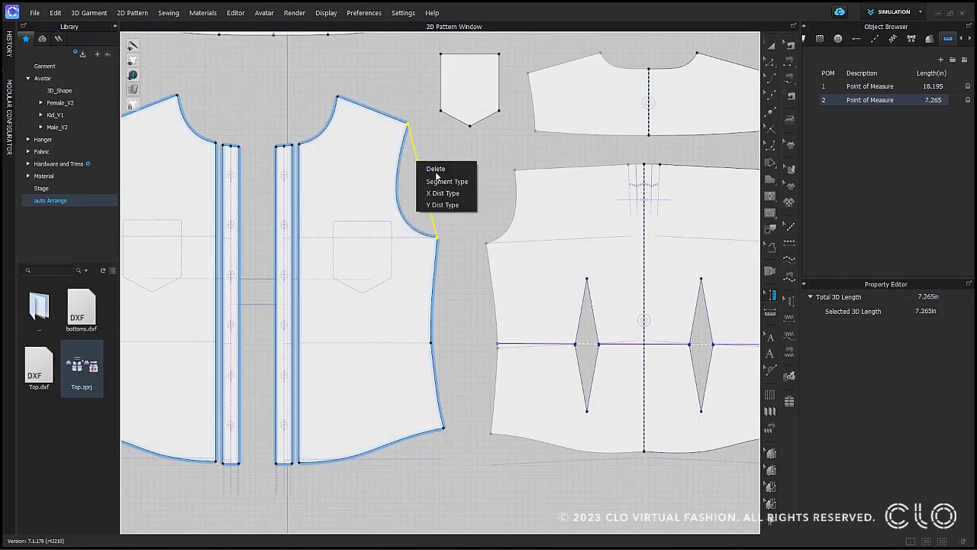
{"action": "left_click", "coordinate": [449, 193]}
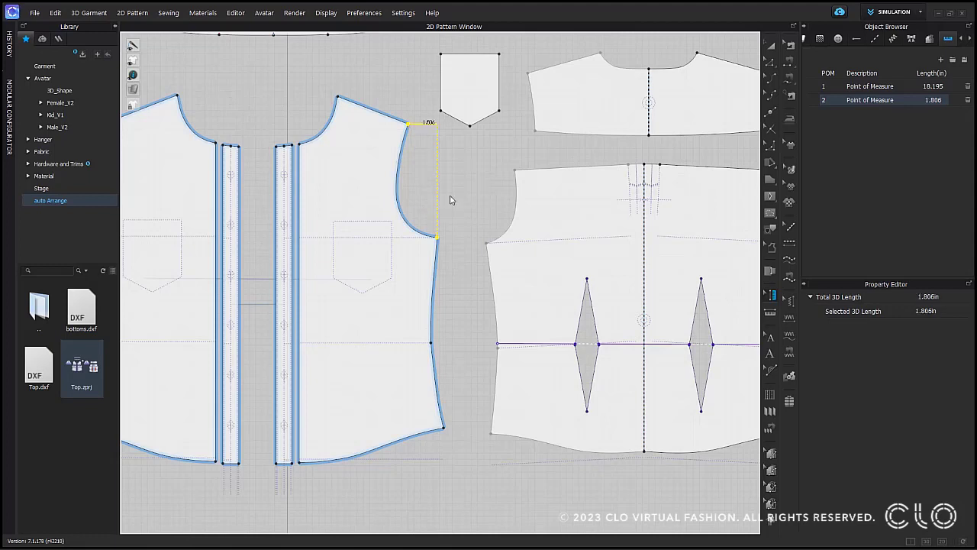
Switch the front armhole's point of measure to Y Dist Type and return it to Segment Type
{"action": "right_click", "coordinate": [426, 127]}
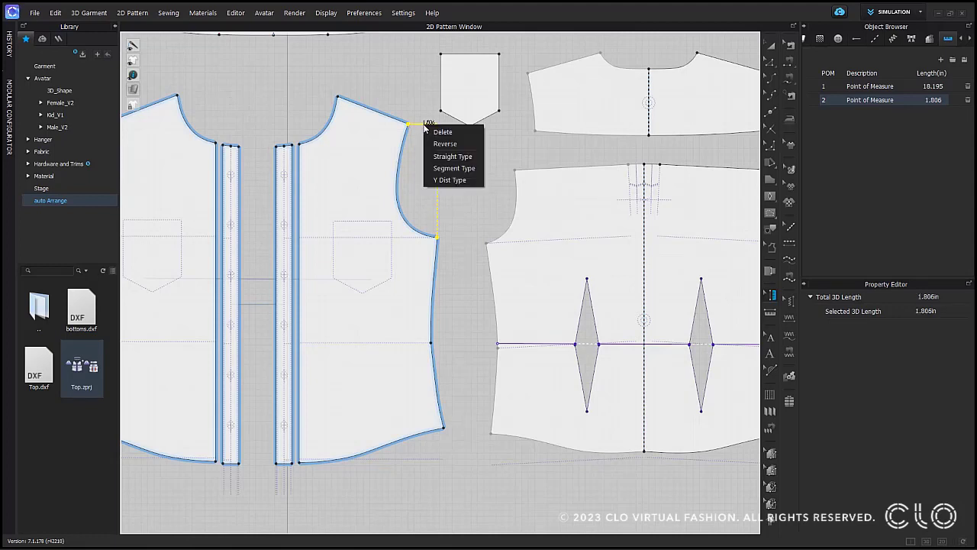
{"action": "left_click", "coordinate": [449, 180]}
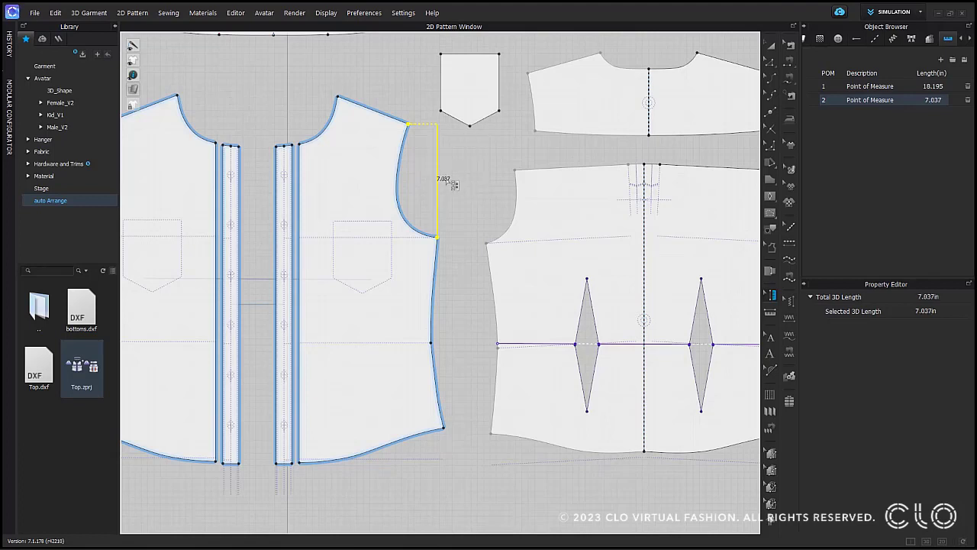
{"action": "right_click", "coordinate": [438, 164]}
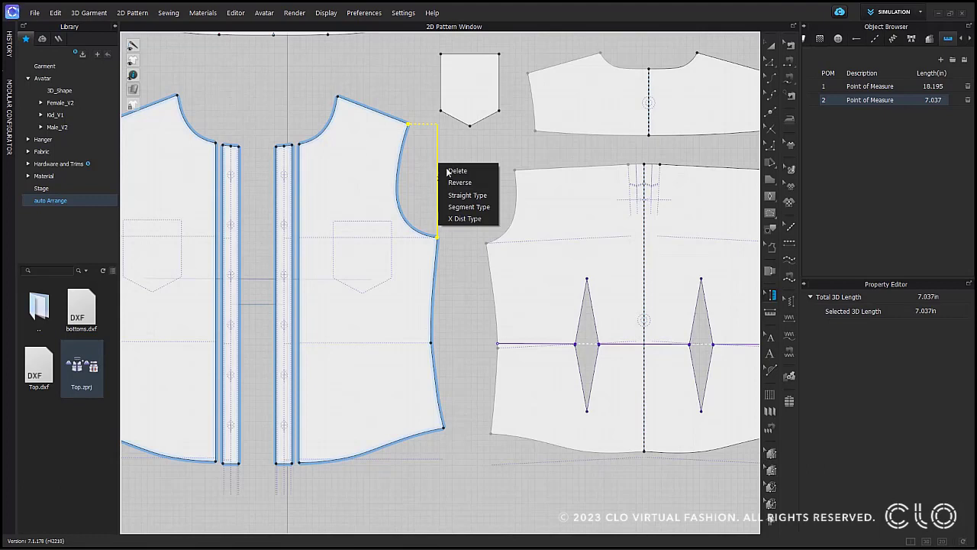
{"action": "left_click", "coordinate": [468, 206]}
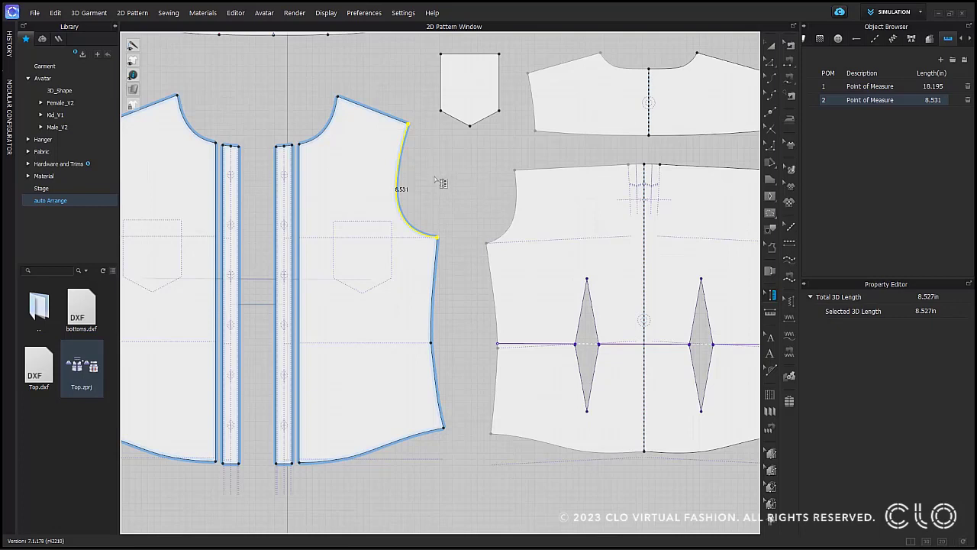
Reshape the measured front armhole by moving its shoulder tip up and outward and its underarm point down and slightly outward
{"action": "scroll", "coordinate": [436, 185], "scroll_direction": "up", "scroll_amount": 2}
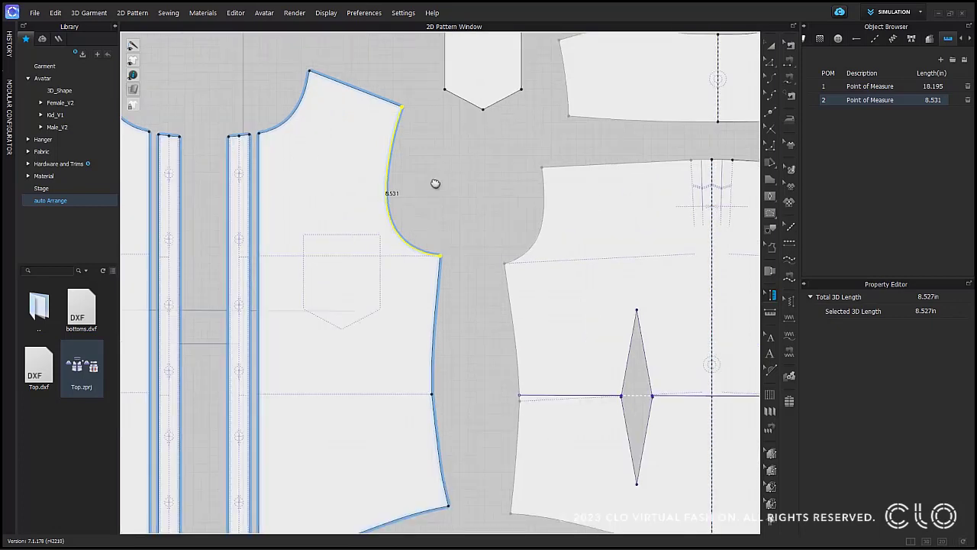
{"action": "left_click", "coordinate": [436, 184]}
{"action": "left_click", "coordinate": [770, 62]}
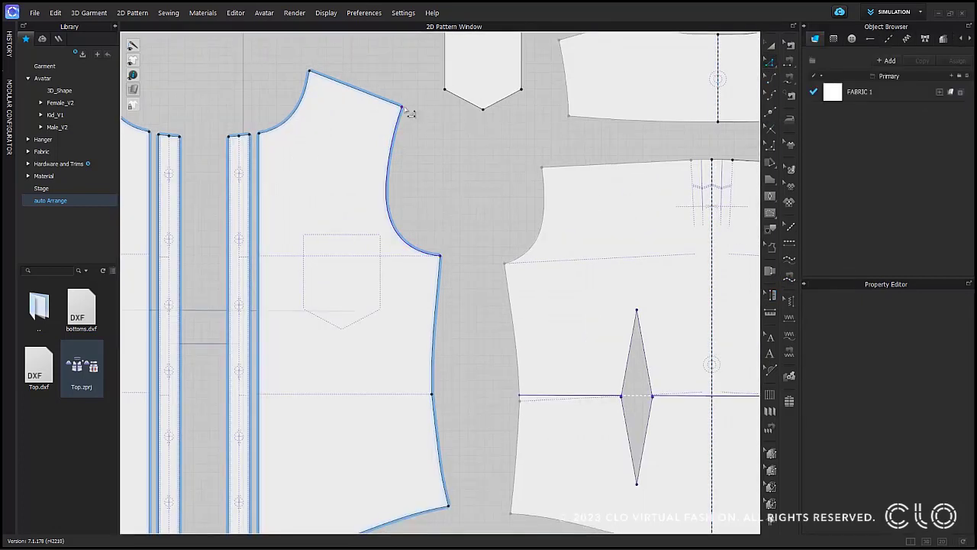
{"action": "left_click_drag", "start_coordinate": [402, 107], "coordinate": [429, 97]}
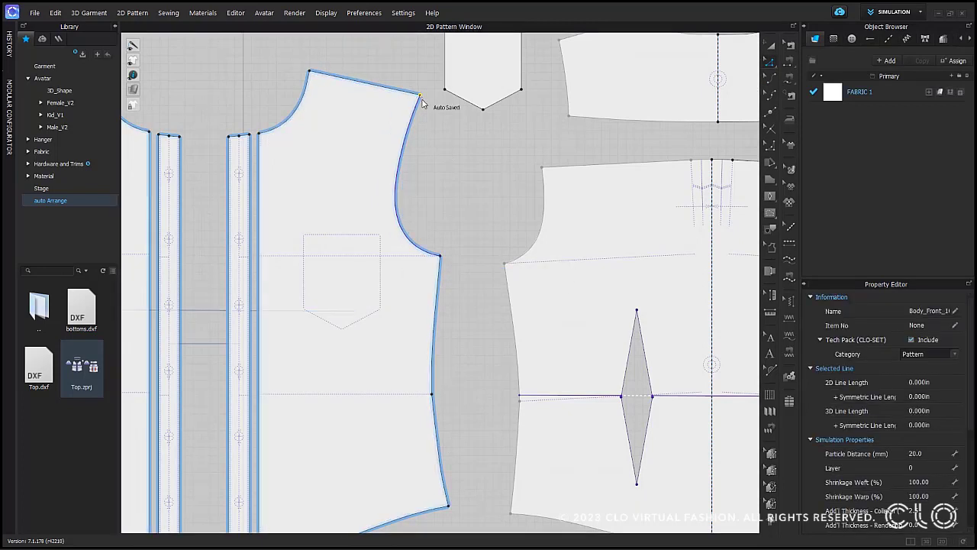
{"action": "left_click_drag", "start_coordinate": [440, 255], "coordinate": [449, 282]}
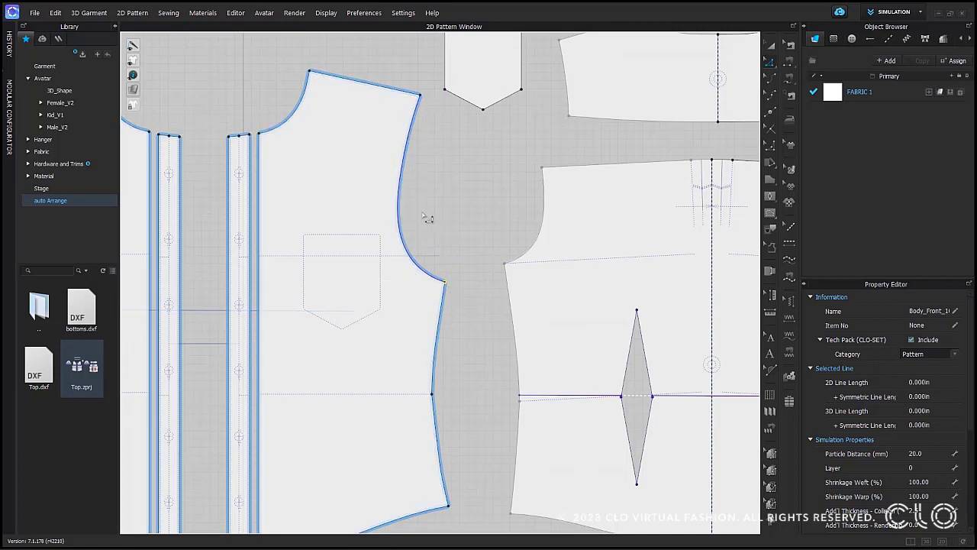
Draw a straight point of measure along the same front panel's shoulder, from the neck point to the shoulder tip
{"action": "middle_click_drag", "start_coordinate": [448, 214], "coordinate": [507, 210]}
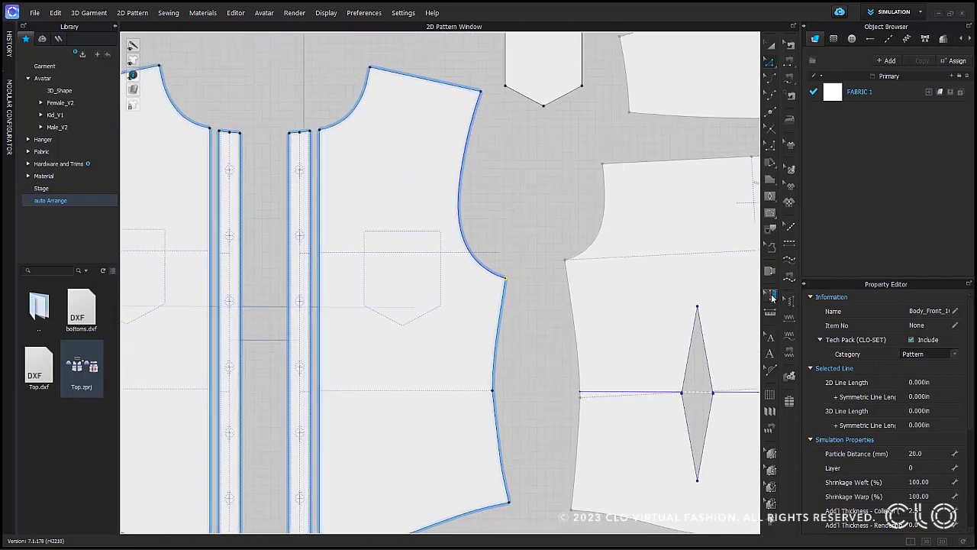
{"action": "left_click", "coordinate": [774, 314]}
{"action": "scroll", "coordinate": [482, 305], "scroll_direction": "down", "scroll_amount": 3}
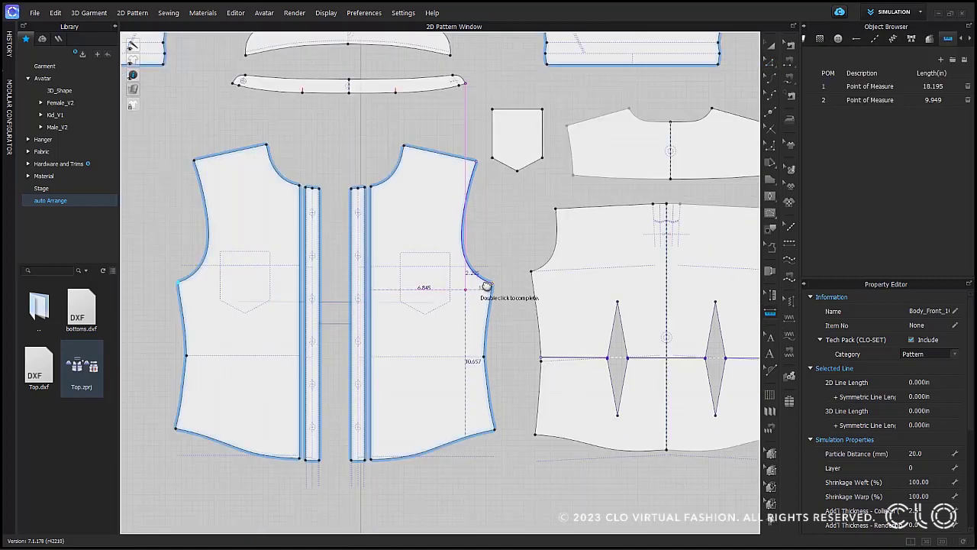
{"action": "middle_click_drag", "start_coordinate": [487, 286], "coordinate": [512, 270]}
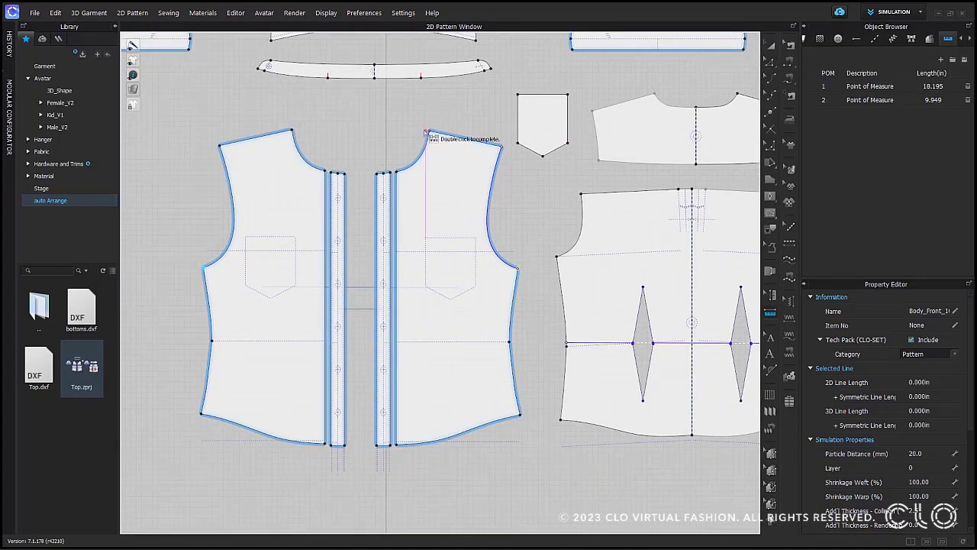
{"action": "left_click", "coordinate": [428, 132]}
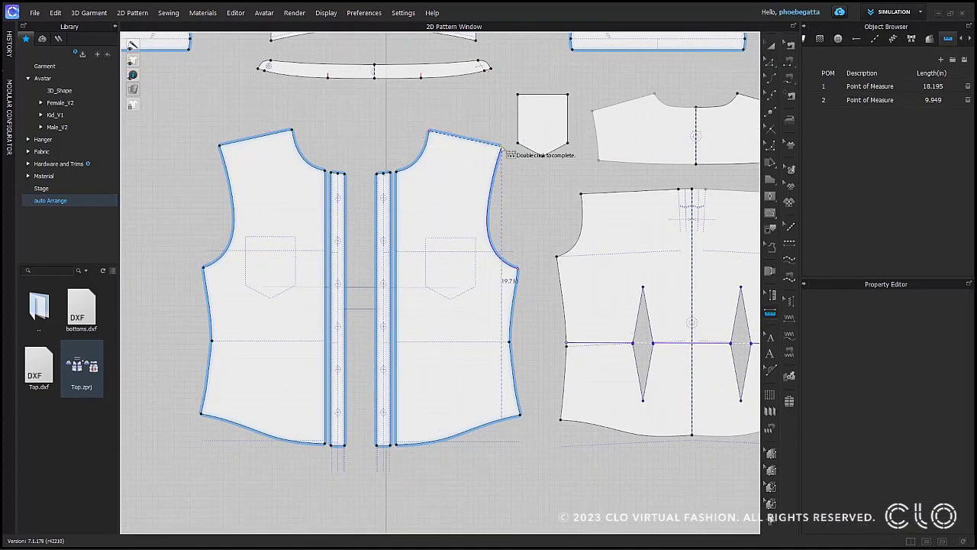
{"action": "left_click", "coordinate": [502, 147]}
{"action": "scroll", "coordinate": [503, 149], "scroll_direction": "up", "scroll_amount": 5}
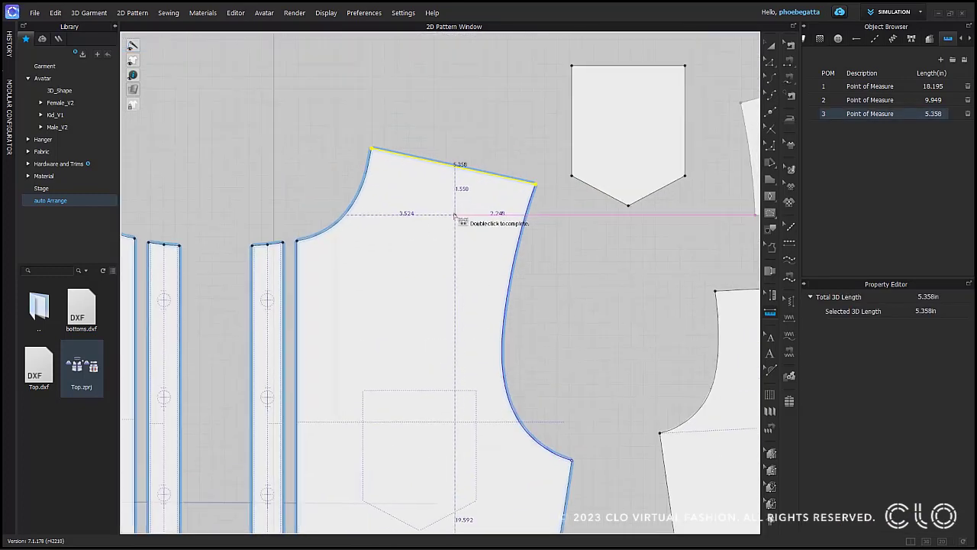
{"action": "key", "text": "Return"}
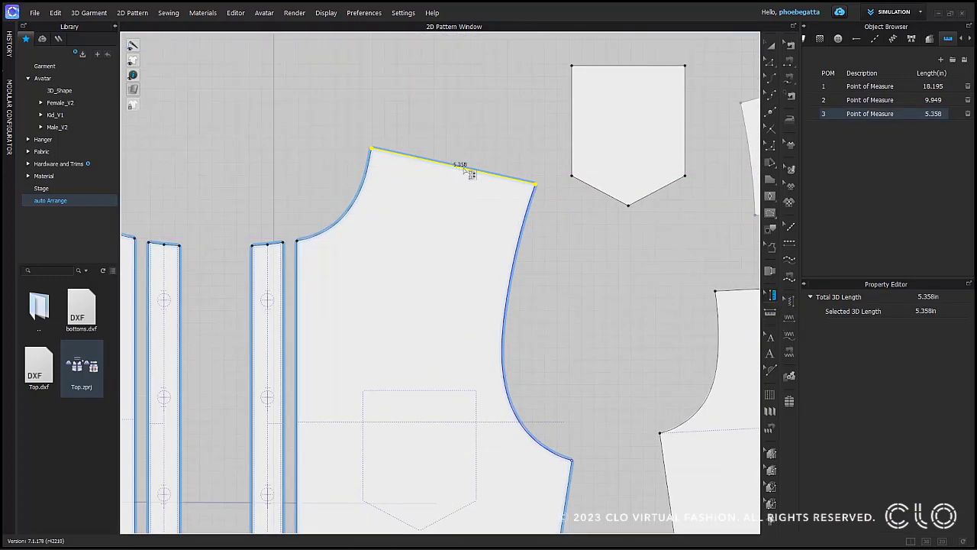
Set the shoulder point of measure to Segment Type, followed by X Dist Type
{"action": "right_click", "coordinate": [463, 170]}
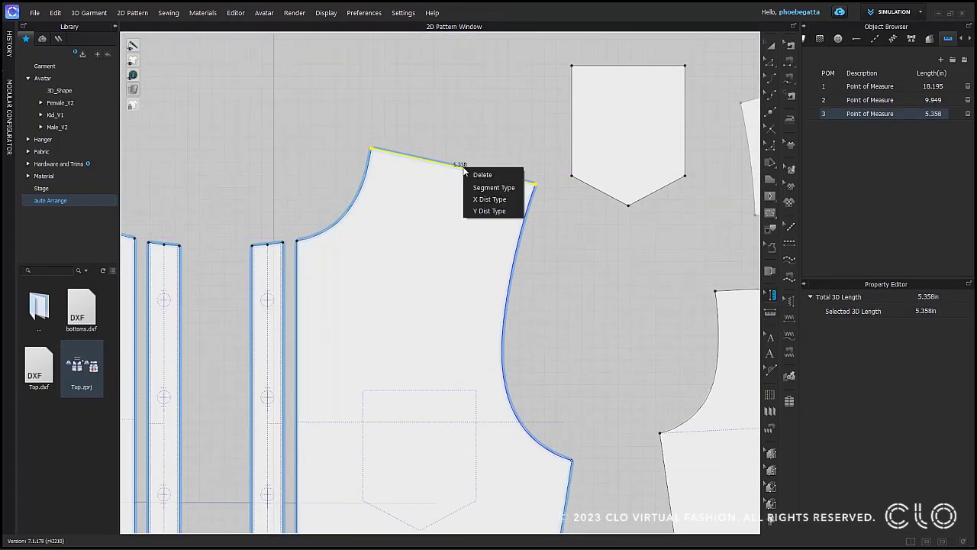
{"action": "left_click", "coordinate": [507, 188]}
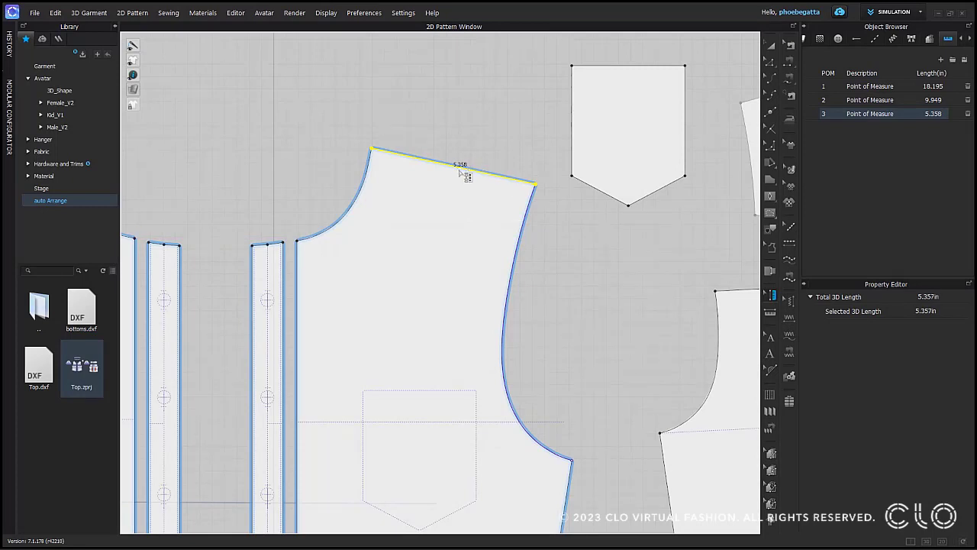
{"action": "right_click", "coordinate": [466, 172]}
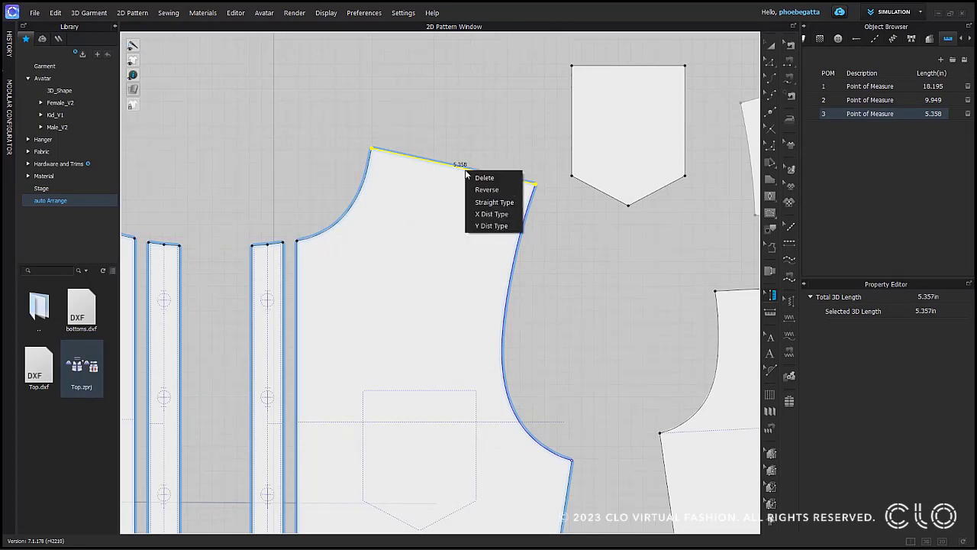
{"action": "left_click", "coordinate": [493, 215]}
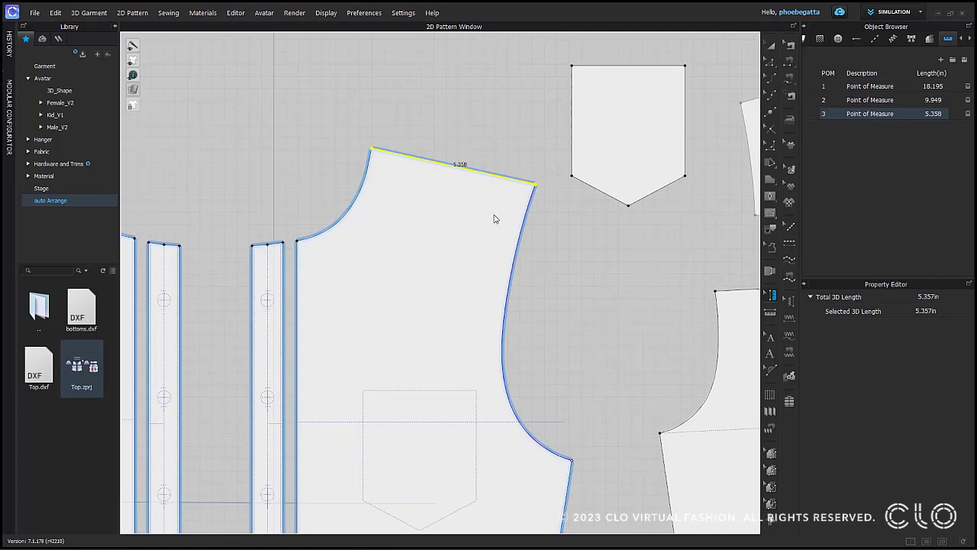
Switch the shoulder point of measure to Y Dist Type, followed by another measurement type
{"action": "right_click", "coordinate": [511, 151]}
{"action": "left_click", "coordinate": [538, 201]}
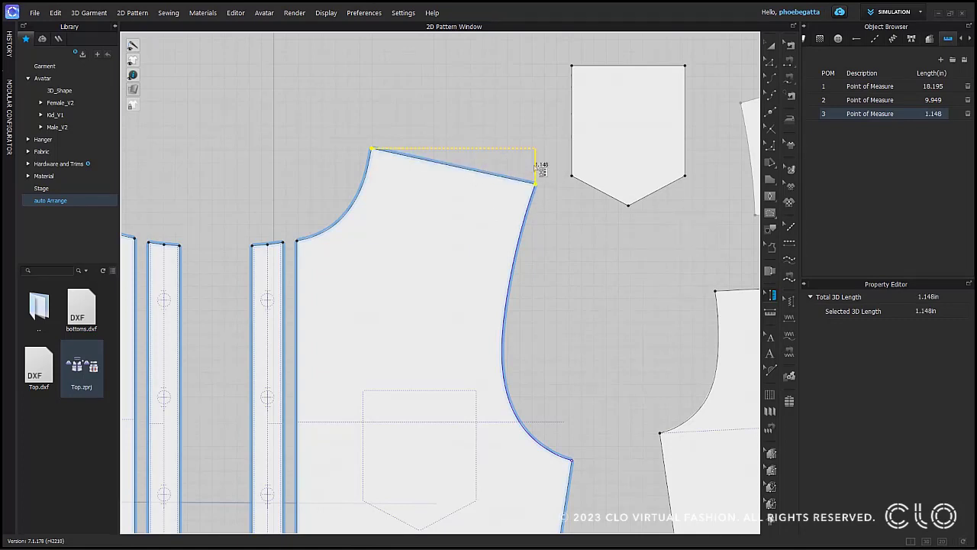
{"action": "right_click", "coordinate": [540, 169]}
{"action": "left_click", "coordinate": [578, 208]}
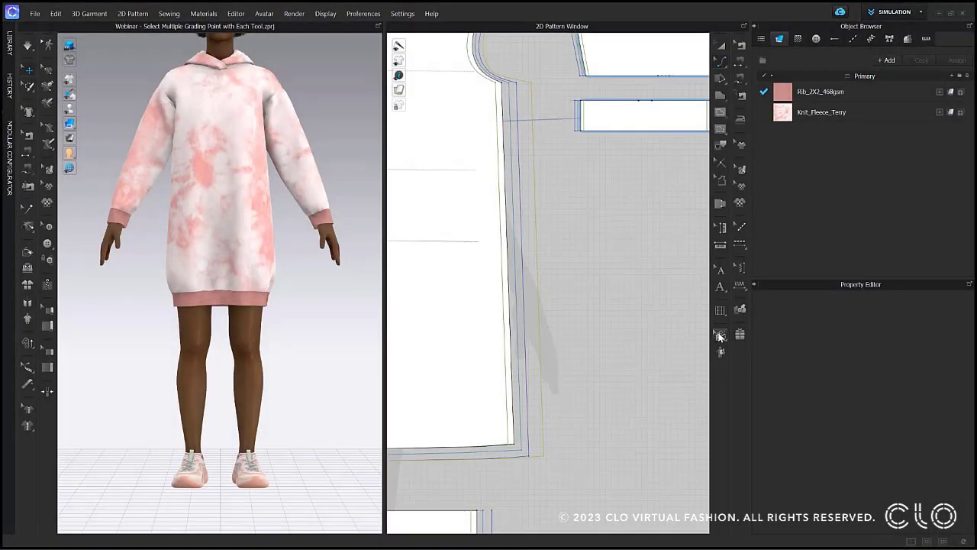
With Edit Grading (Each), select the body panel's Medium grading points at the underarm and the hem corner together
{"action": "left_click", "coordinate": [719, 336]}
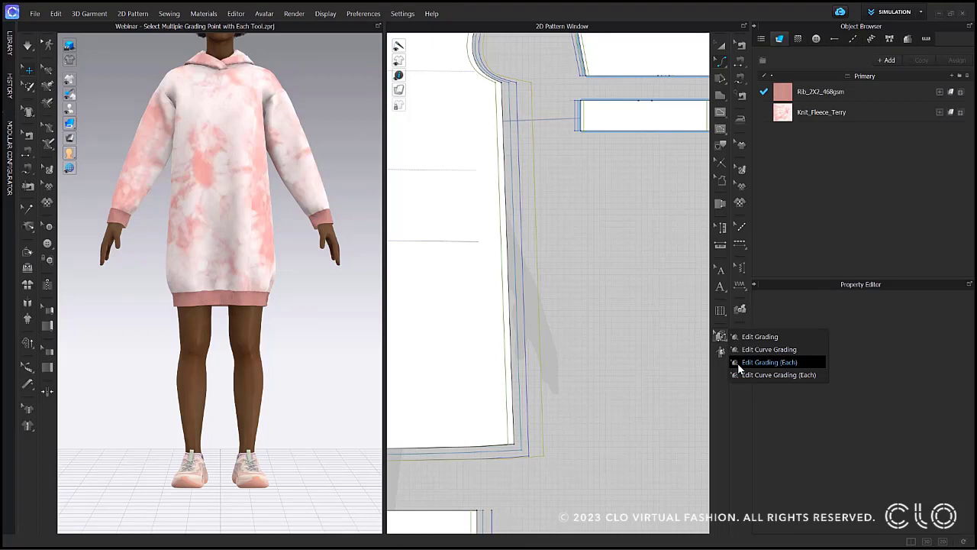
{"action": "left_click", "coordinate": [738, 362]}
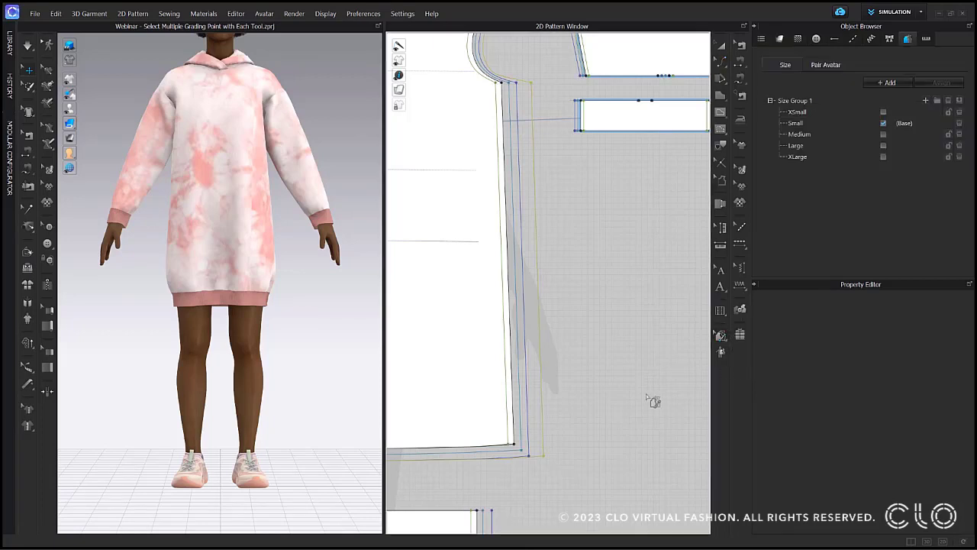
{"action": "left_click", "coordinate": [523, 451]}
{"action": "left_click", "coordinate": [508, 82], "text": "shift"}
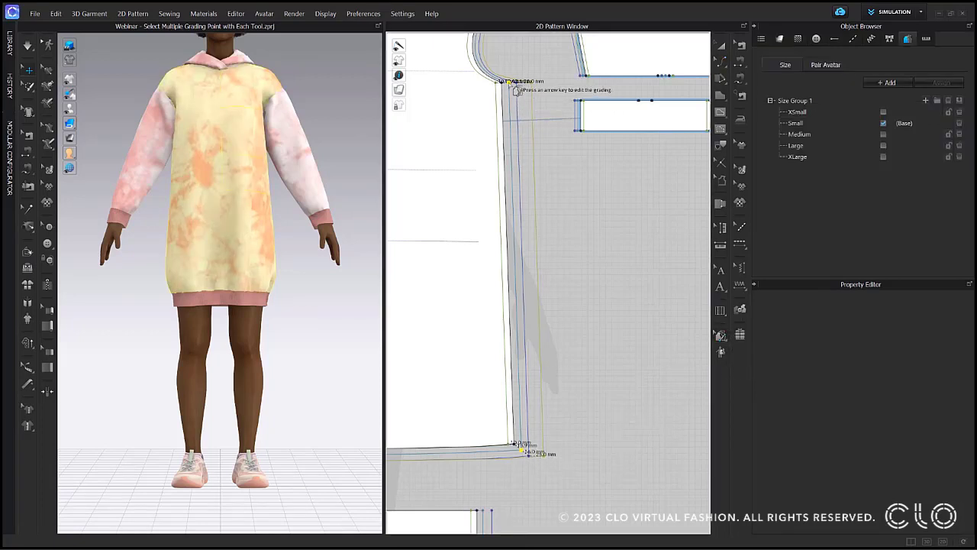
{"action": "mouse_move", "coordinate": [510, 83]}
{"action": "left_mouse_down"}
{"action": "mouse_move", "coordinate": [545, 87]}
{"action": "mouse_move", "coordinate": [545, 68]}
{"action": "mouse_move", "coordinate": [546, 102]}
{"action": "mouse_move", "coordinate": [546, 92]}
{"action": "mouse_move", "coordinate": [516, 90]}
{"action": "left_mouse_up"}
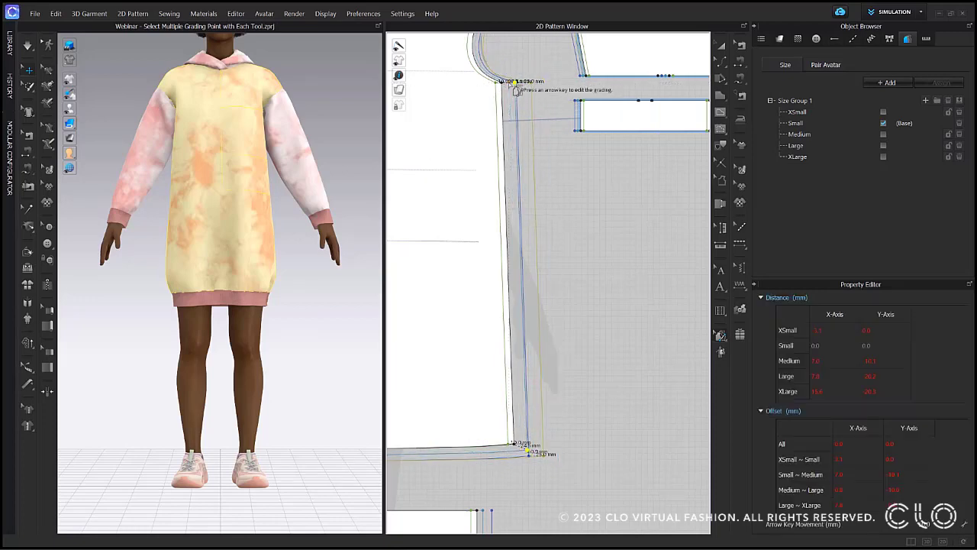
Nudge the selected Medium underarm and hem grading points horizontally outward and back
{"action": "key", "text": "Right"}
{"action": "key", "text": "Right"}
{"action": "key", "text": "Right"}
{"action": "key", "text": "Left"}
{"action": "key", "text": "Left"}
{"action": "key", "text": "Left"}
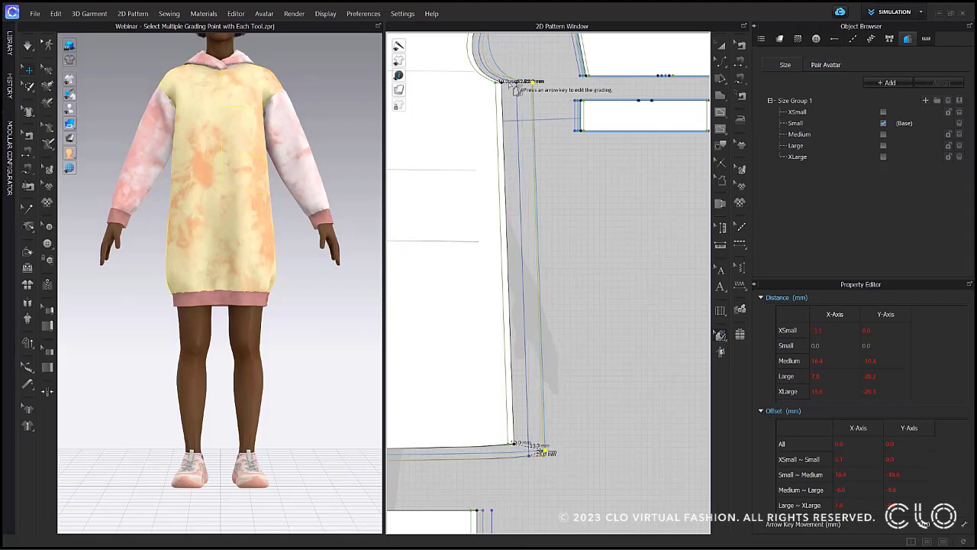
Nudge the selected Medium underarm and hem grading points up and back down
{"action": "key", "text": "Up"}
{"action": "key", "text": "Up"}
{"action": "key", "text": "Up"}
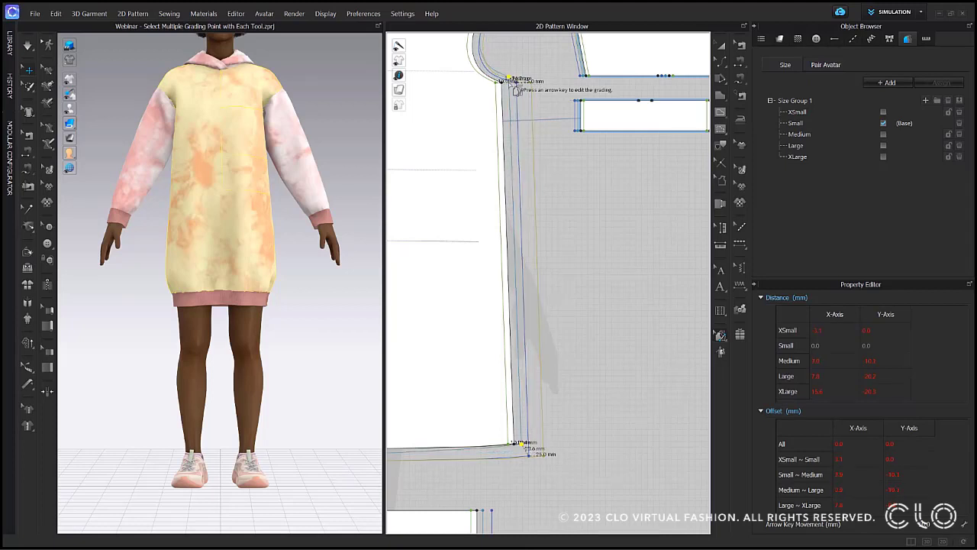
{"action": "key", "text": "Down"}
{"action": "key", "text": "Down"}
{"action": "key", "text": "Down"}
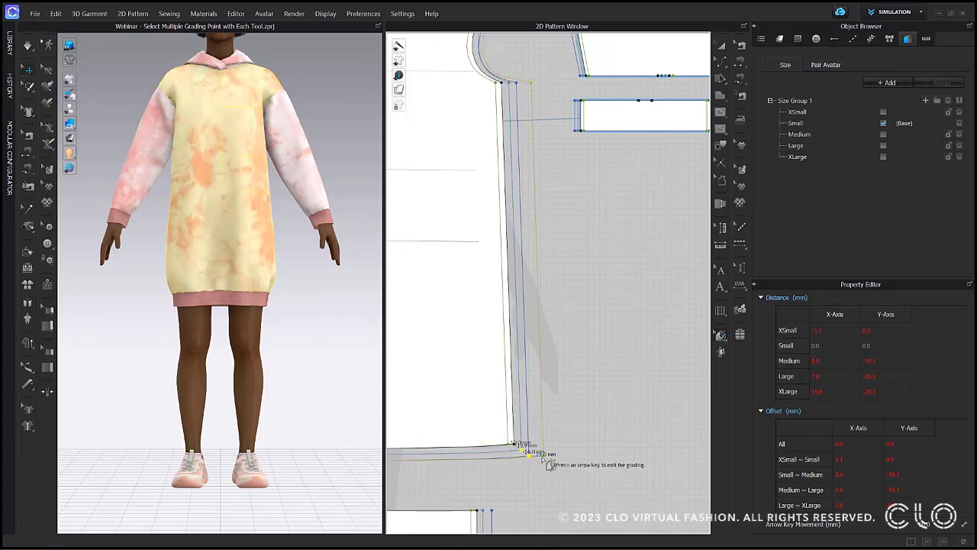
Nudge the Medium, Large and XLarge grading points at the hem corner outward and down, move them back, and clear the selection
{"action": "key", "text": "Right"}
{"action": "key", "text": "Right"}
{"action": "key", "text": "Right"}
{"action": "key", "text": "Down"}
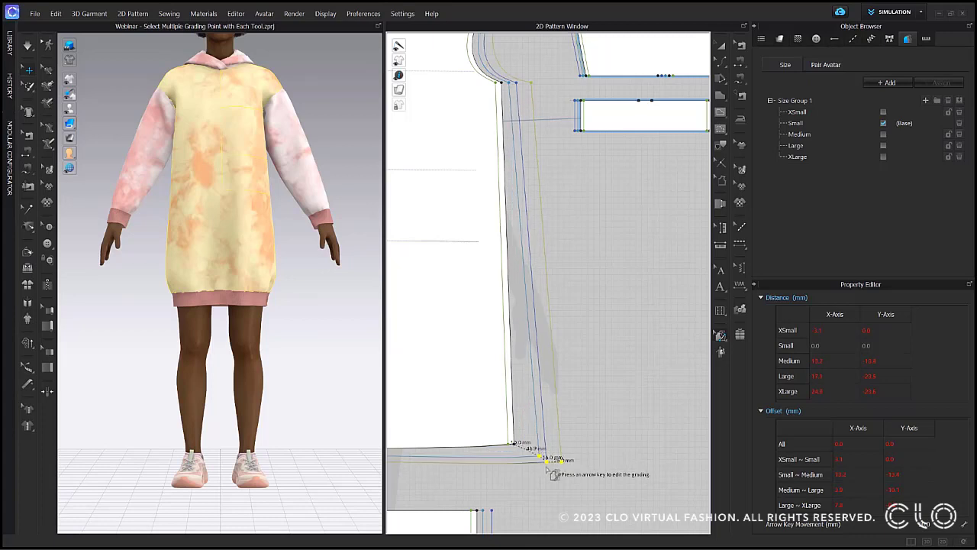
{"action": "key", "text": "Left"}
{"action": "key", "text": "Left"}
{"action": "key", "text": "Up"}
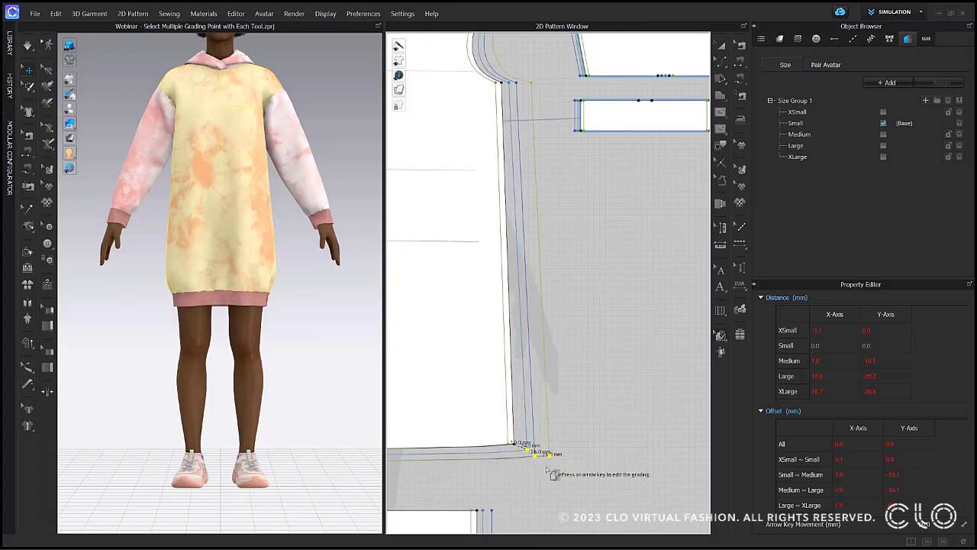
{"action": "key", "text": "Left"}
{"action": "left_click", "coordinate": [569, 465]}
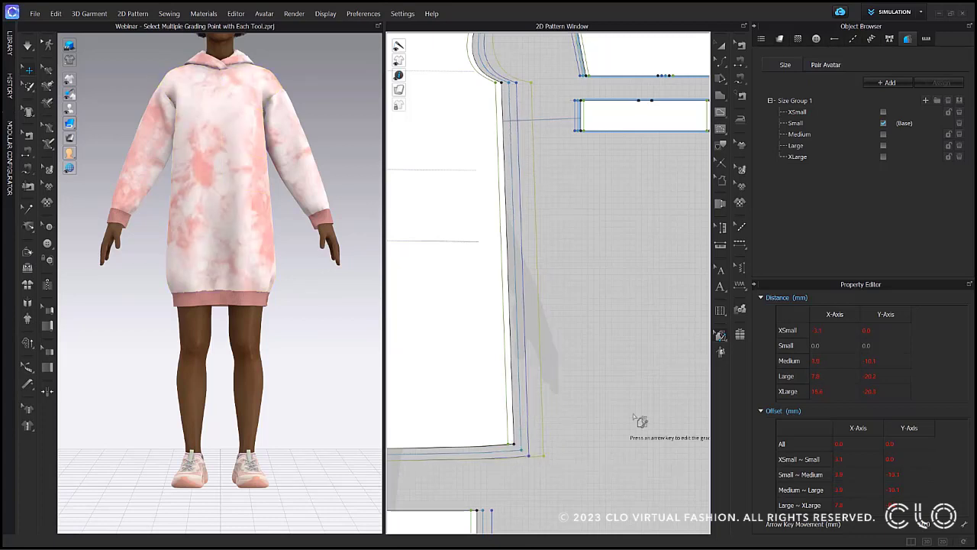
With curve point grading editing, select the three XLarge curve points at the lower armhole and move them inward together
{"action": "left_click", "coordinate": [719, 336]}
{"action": "left_click", "coordinate": [757, 376]}
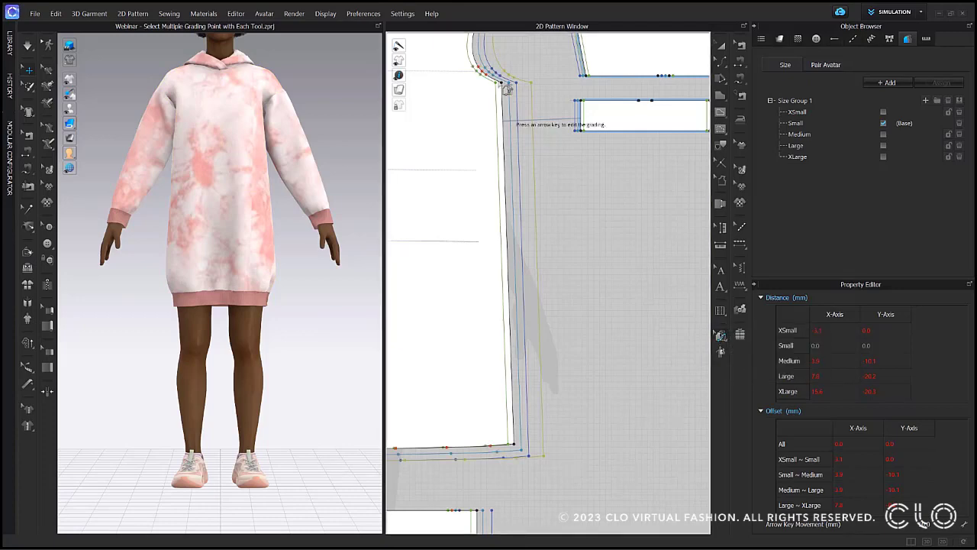
{"action": "middle_click_drag", "start_coordinate": [498, 70], "coordinate": [557, 252]}
{"action": "scroll", "coordinate": [570, 229], "scroll_direction": "up", "scroll_amount": 6}
{"action": "left_click", "coordinate": [549, 307]}
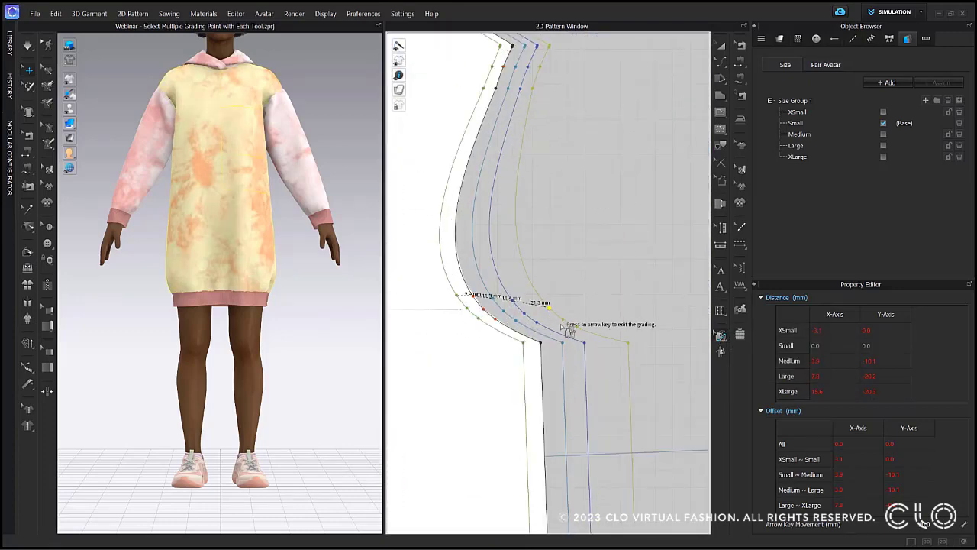
{"action": "left_click", "coordinate": [563, 319], "text": "shift"}
{"action": "left_click", "coordinate": [576, 328], "text": "shift"}
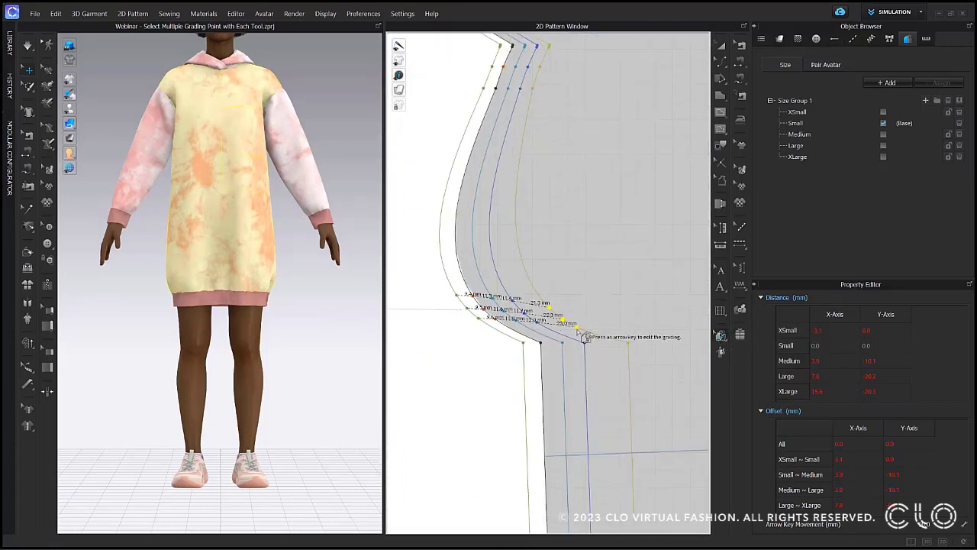
{"action": "left_click", "coordinate": [535, 298], "text": "shift"}
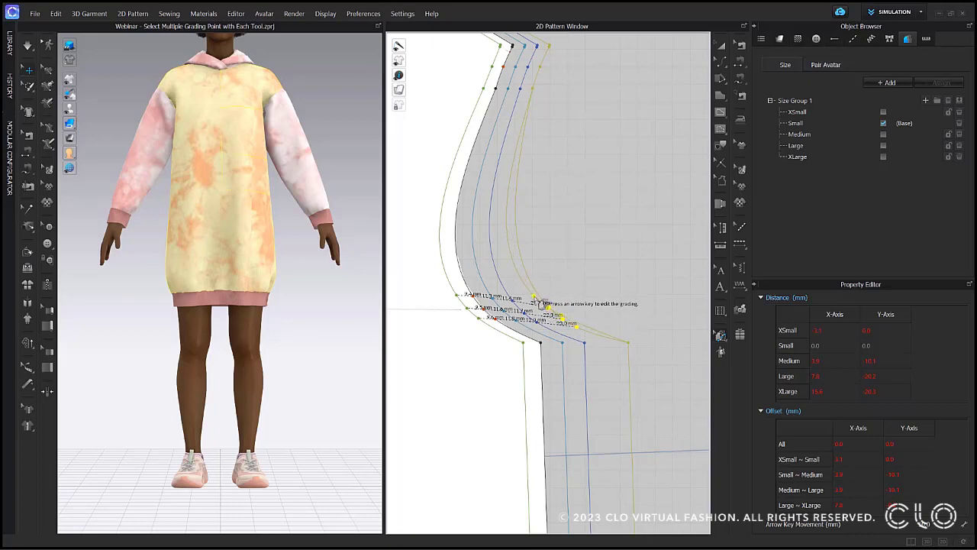
{"action": "key", "text": "ctrl+z"}
{"action": "left_click", "coordinate": [614, 295]}
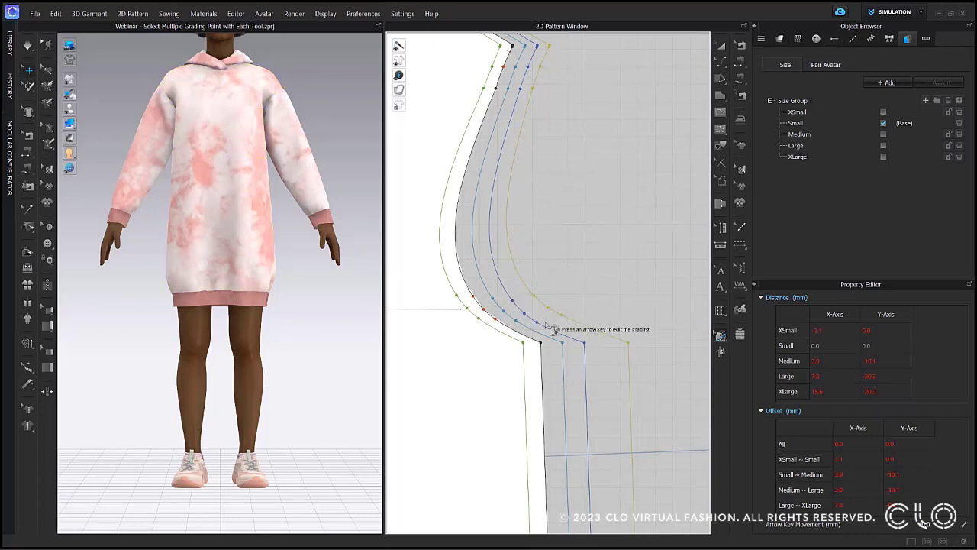
Select the three Large curve points at the lower armhole and move them inward together
{"action": "left_click", "coordinate": [537, 321]}
{"action": "left_click", "coordinate": [525, 314], "text": "shift"}
{"action": "left_click", "coordinate": [513, 302], "text": "shift"}
{"action": "mouse_move", "coordinate": [513, 301]}
{"action": "left_mouse_down"}
{"action": "mouse_move", "coordinate": [556, 302]}
{"action": "mouse_move", "coordinate": [520, 327]}
{"action": "mouse_move", "coordinate": [497, 302]}
{"action": "left_mouse_up"}
Select several curve grading points on the upper armhole below the shoulder and adjust them together
{"action": "scroll", "coordinate": [562, 226], "scroll_direction": "up", "scroll_amount": 5}
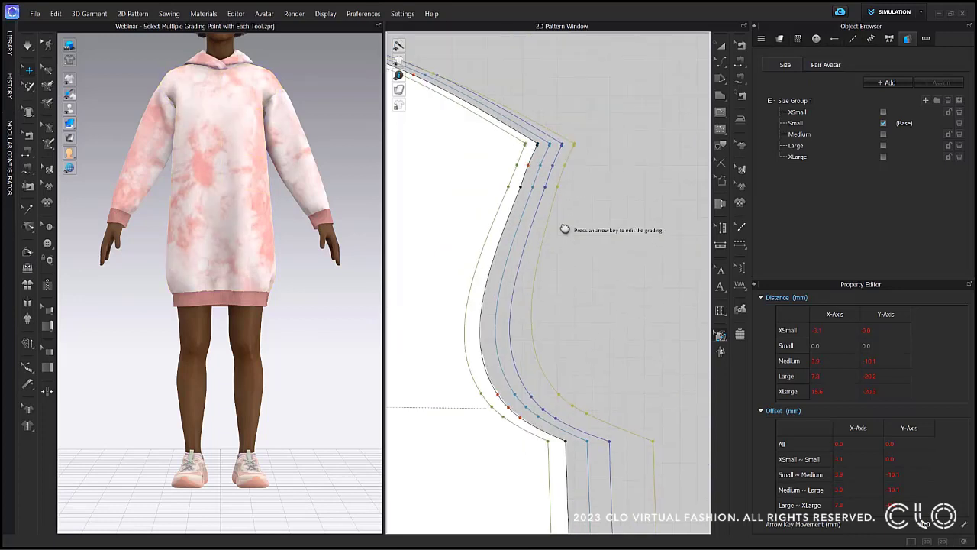
{"action": "left_click", "coordinate": [524, 194]}
{"action": "left_click", "coordinate": [551, 195], "text": "shift"}
{"action": "left_click_drag", "start_coordinate": [551, 196], "coordinate": [552, 198]}
{"action": "scroll", "coordinate": [552, 210], "scroll_direction": "down", "scroll_amount": 5}
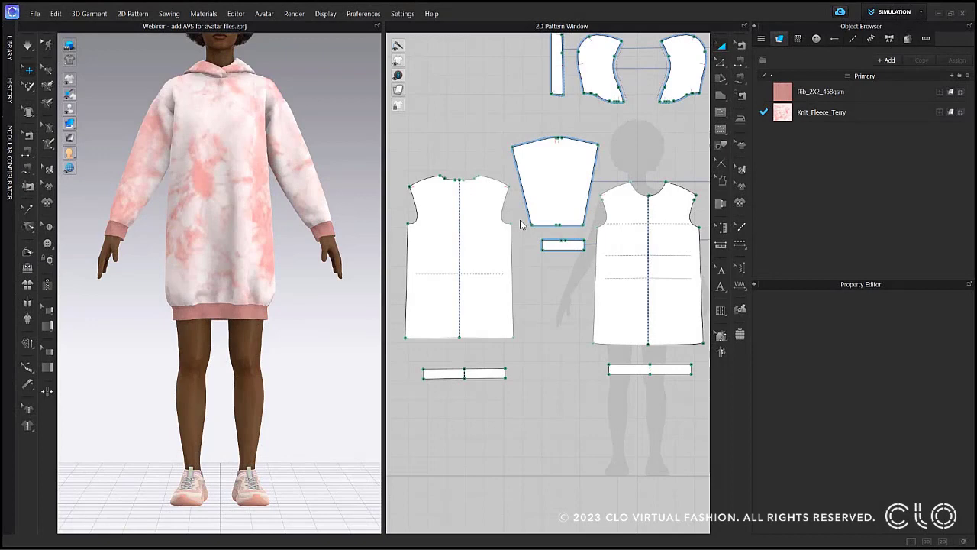
Show the hoodie dress's pattern grading and update the avatar pairing so every size combination includes the avatar
{"action": "left_click", "coordinate": [676, 316]}
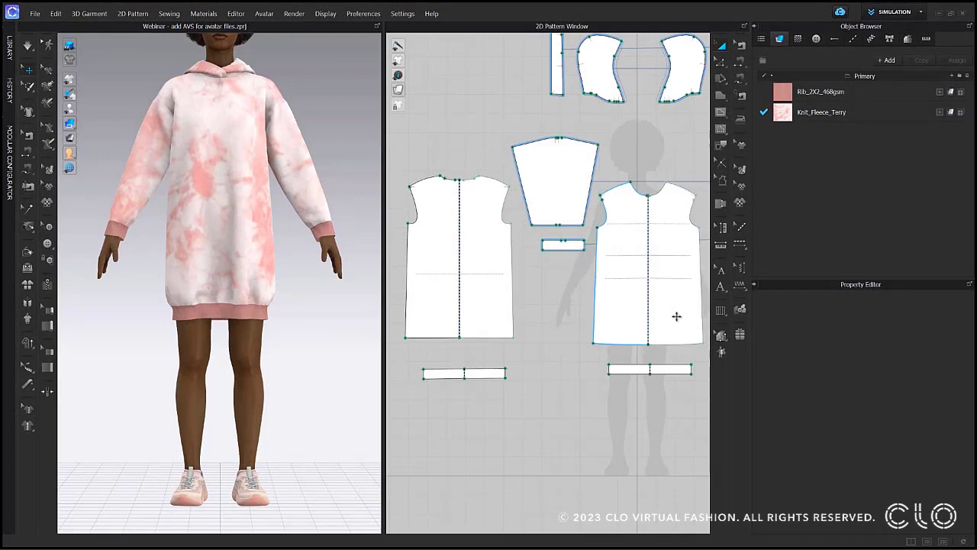
{"action": "left_click", "coordinate": [721, 337]}
{"action": "scroll", "coordinate": [505, 265], "scroll_direction": "up", "scroll_amount": 2}
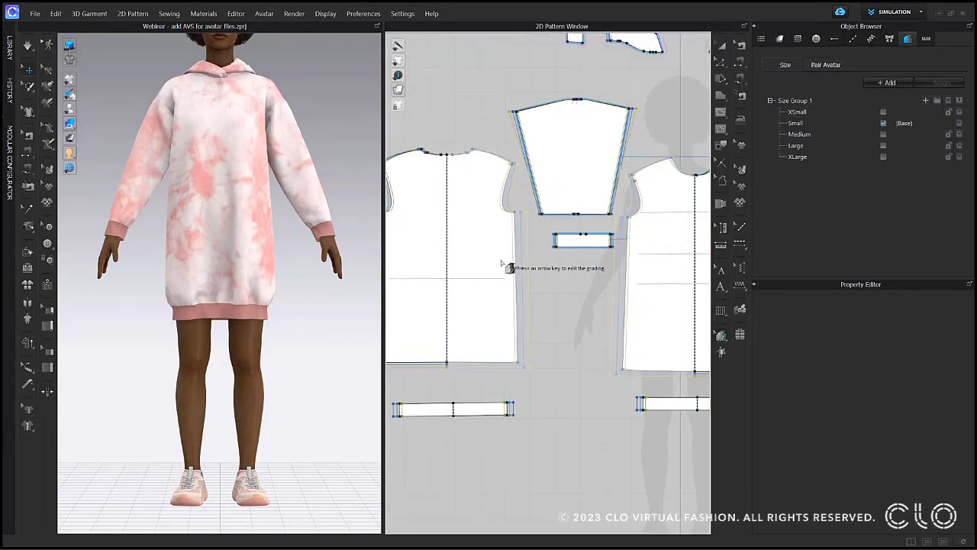
{"action": "middle_click_drag", "start_coordinate": [501, 264], "coordinate": [597, 265]}
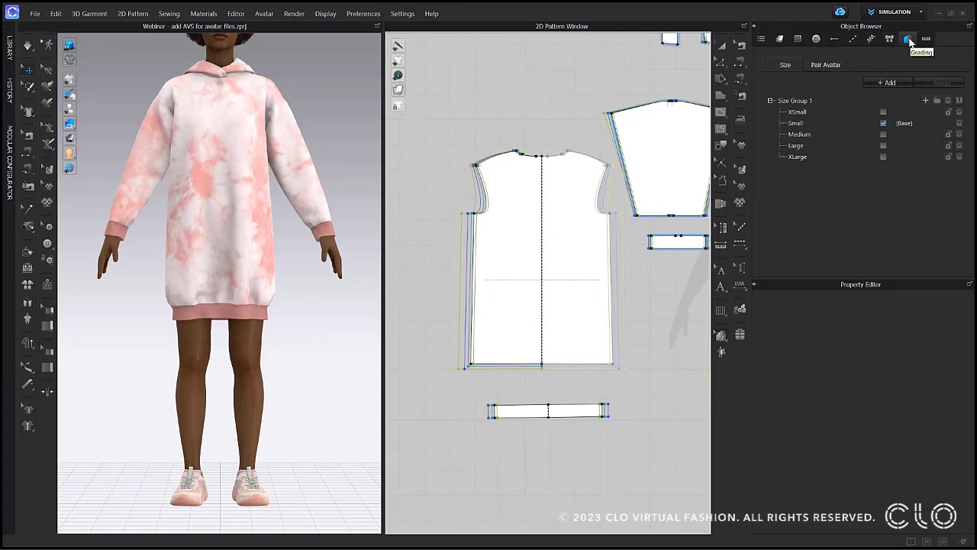
{"action": "left_click", "coordinate": [826, 65]}
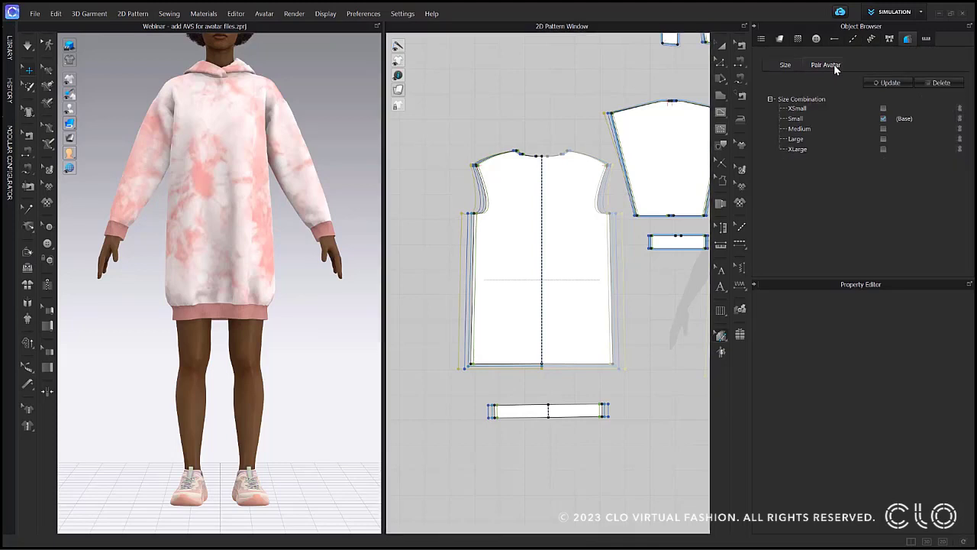
{"action": "left_click", "coordinate": [871, 84]}
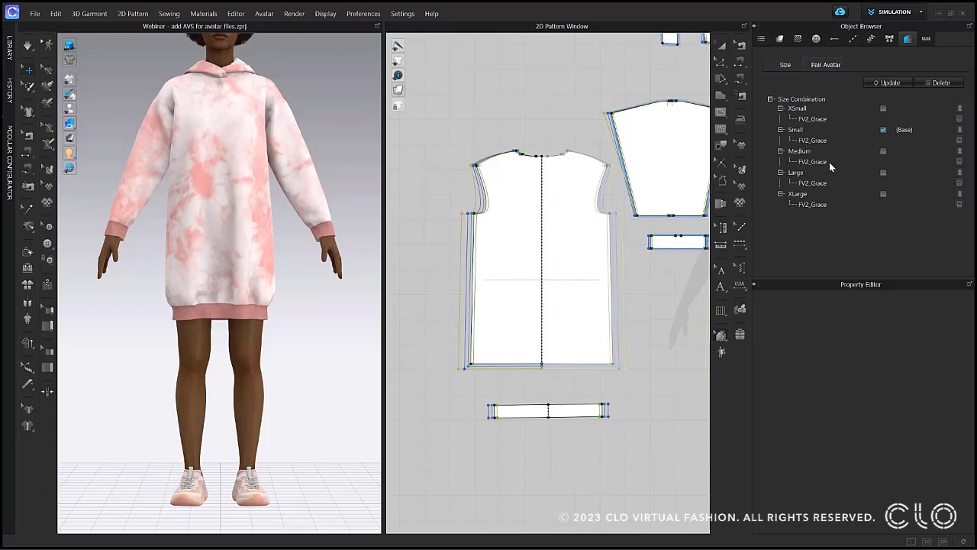
Add the avatar size file Avatar XS.avs to the XSmall size combination
{"action": "left_click", "coordinate": [960, 109]}
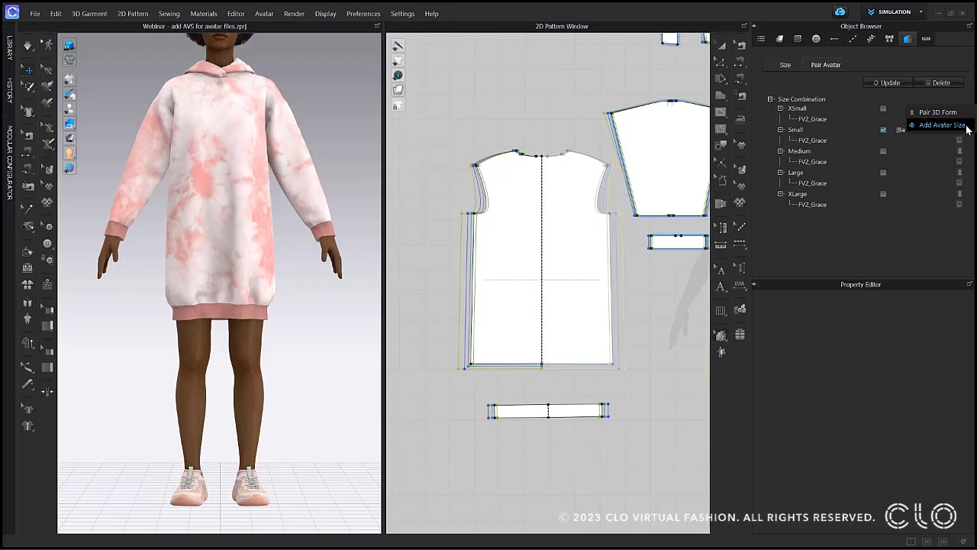
{"action": "left_click", "coordinate": [965, 126]}
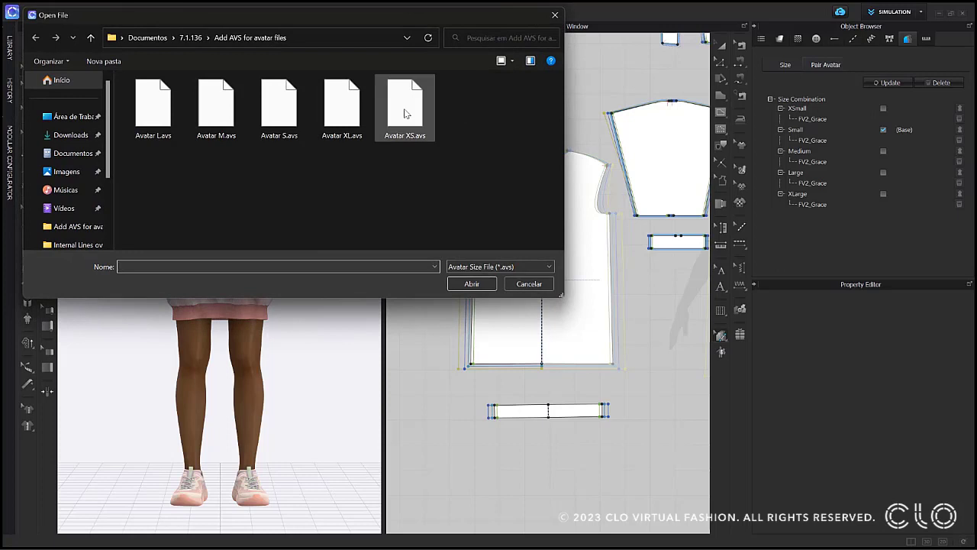
{"action": "left_click", "coordinate": [404, 113]}
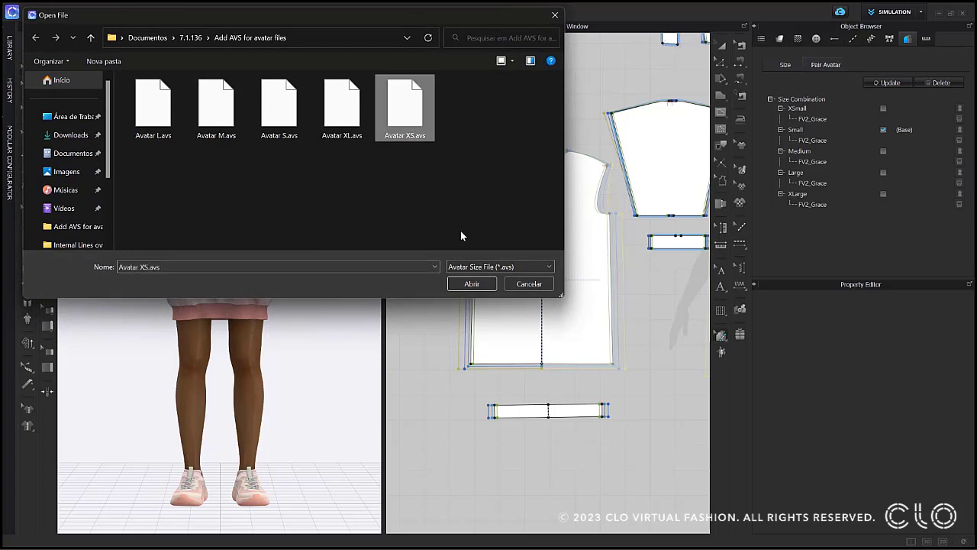
{"action": "left_click", "coordinate": [468, 284]}
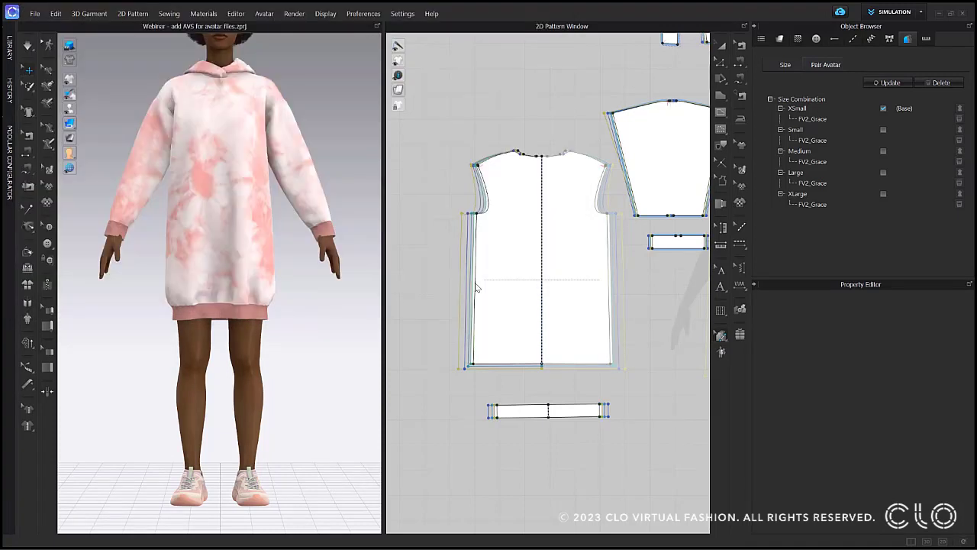
Add the avatar size files Avatar M.avs to the Medium combination and Avatar L.avs to the Large combination
{"action": "left_click", "coordinate": [960, 161]}
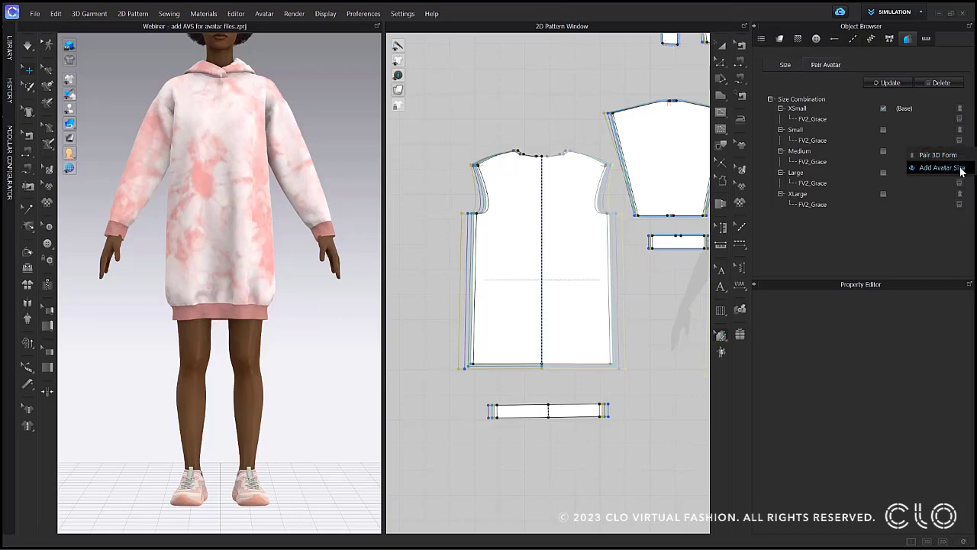
{"action": "left_click", "coordinate": [961, 170]}
{"action": "double_click", "coordinate": [215, 122]}
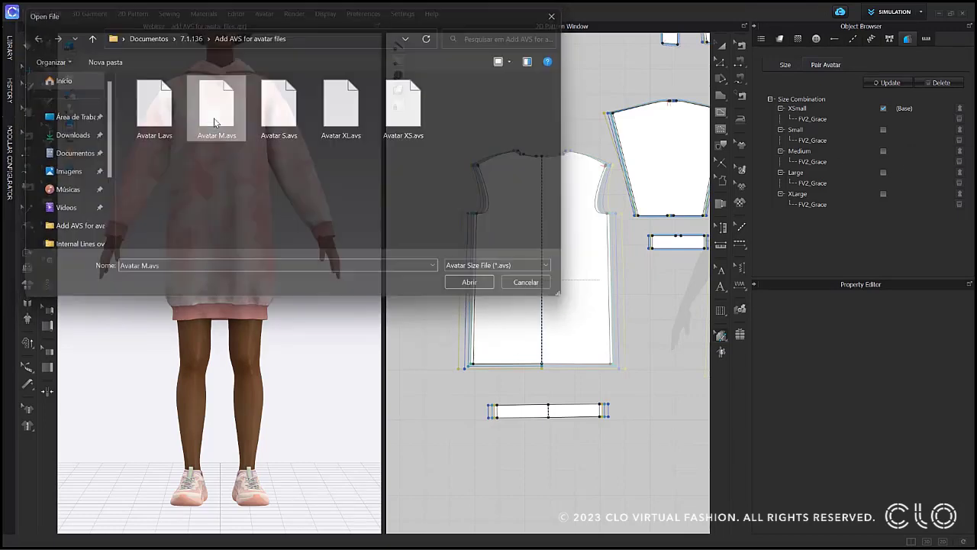
{"action": "left_click", "coordinate": [960, 182]}
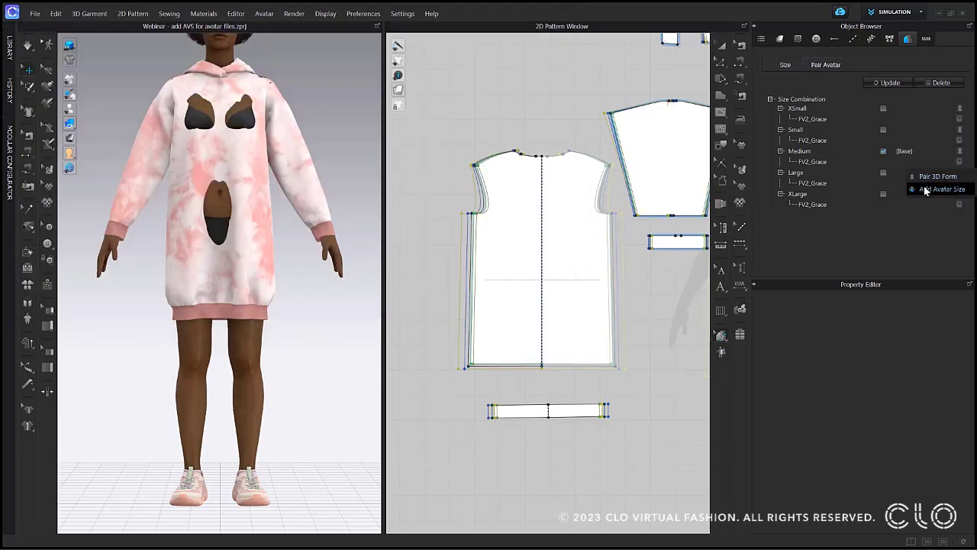
{"action": "left_click", "coordinate": [961, 191]}
{"action": "double_click", "coordinate": [175, 126]}
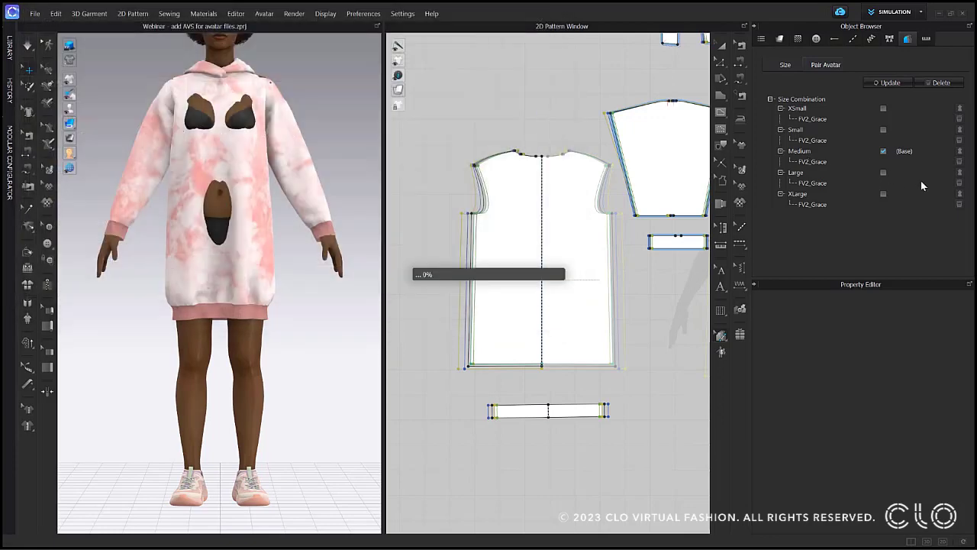
Add the avatar size file Avatar XL.avs to the XLarge size combination
{"action": "left_click", "coordinate": [960, 203]}
{"action": "left_click", "coordinate": [962, 214]}
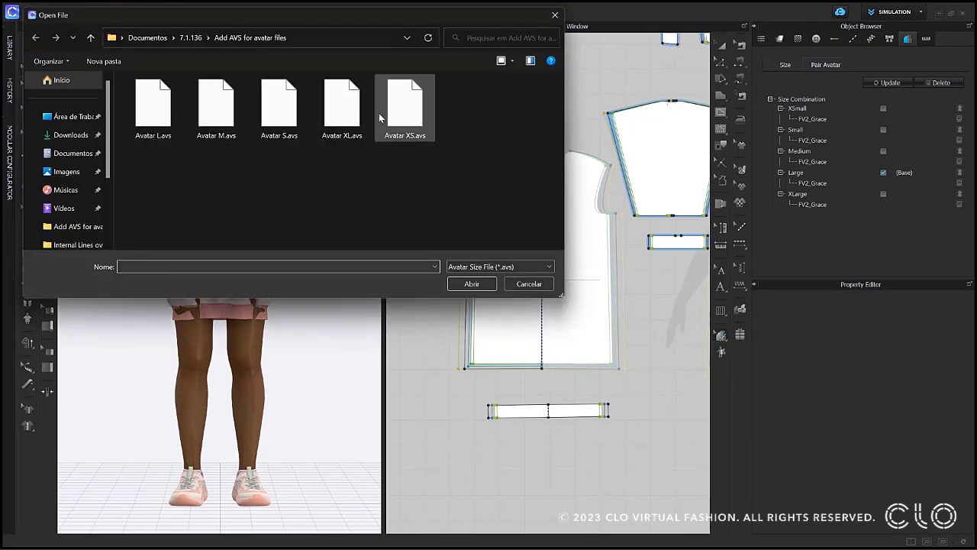
{"action": "left_click", "coordinate": [342, 106]}
{"action": "double_click", "coordinate": [341, 106]}
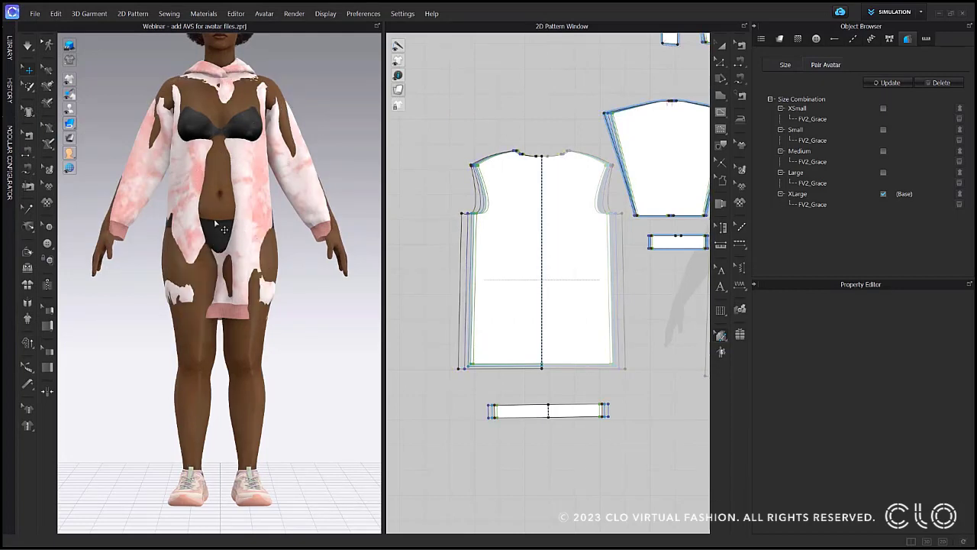
Open the grading Review and rotate the view to examine the dress on the XSmall to XLarge avatars
{"action": "left_click", "coordinate": [235, 14]}
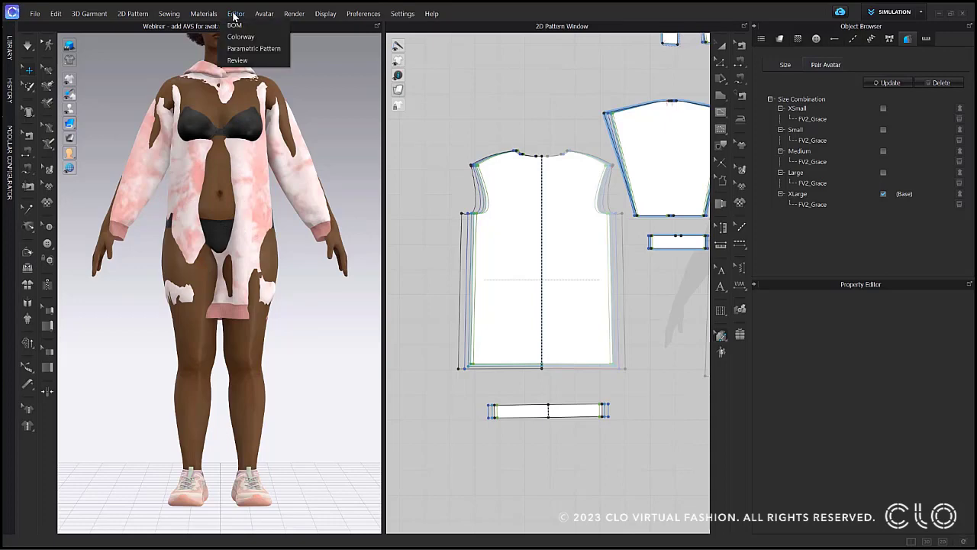
{"action": "left_click", "coordinate": [237, 61]}
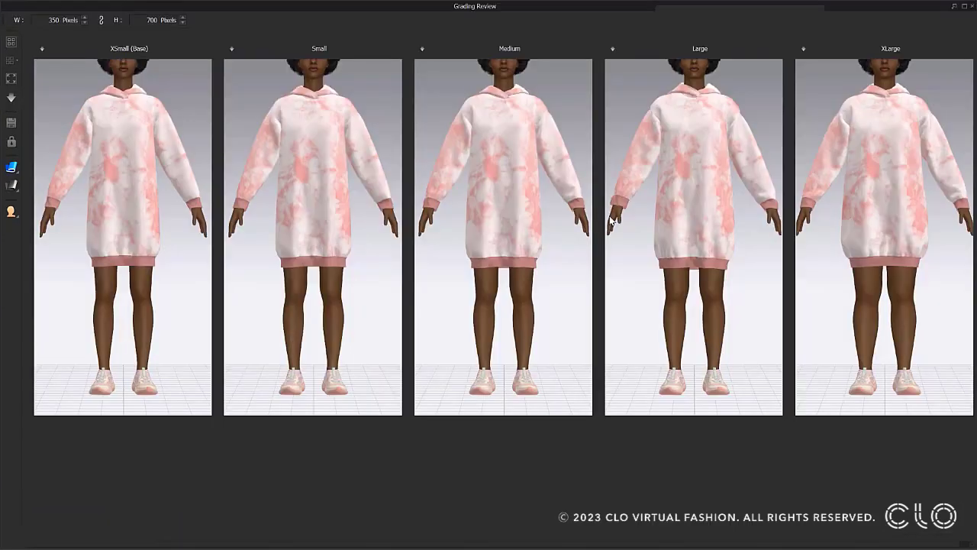
{"action": "right_click_drag", "start_coordinate": [565, 219], "coordinate": [153, 213]}
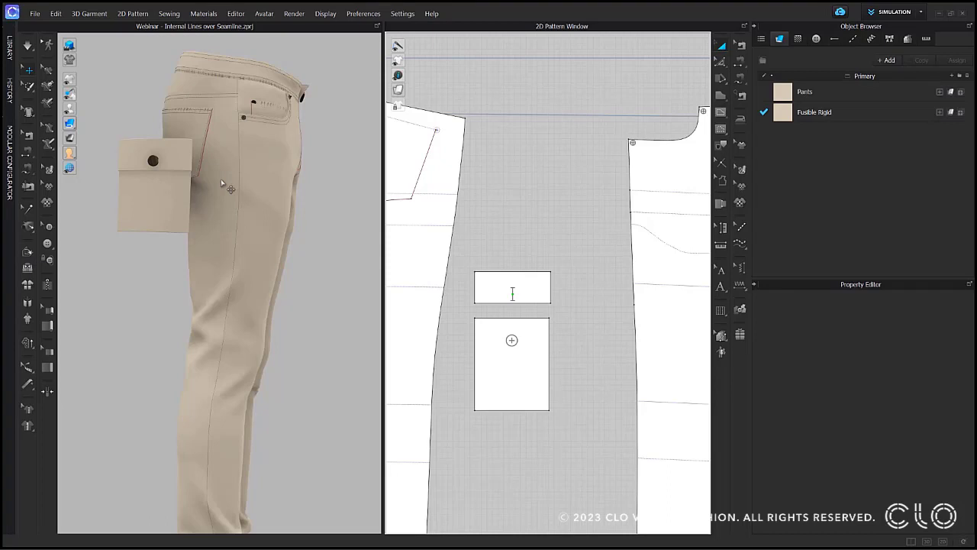
Select the cargo pocket and its flap in 3D, move them over the trousers' side seam, and move them back beside the leg
{"action": "left_click", "coordinate": [171, 185]}
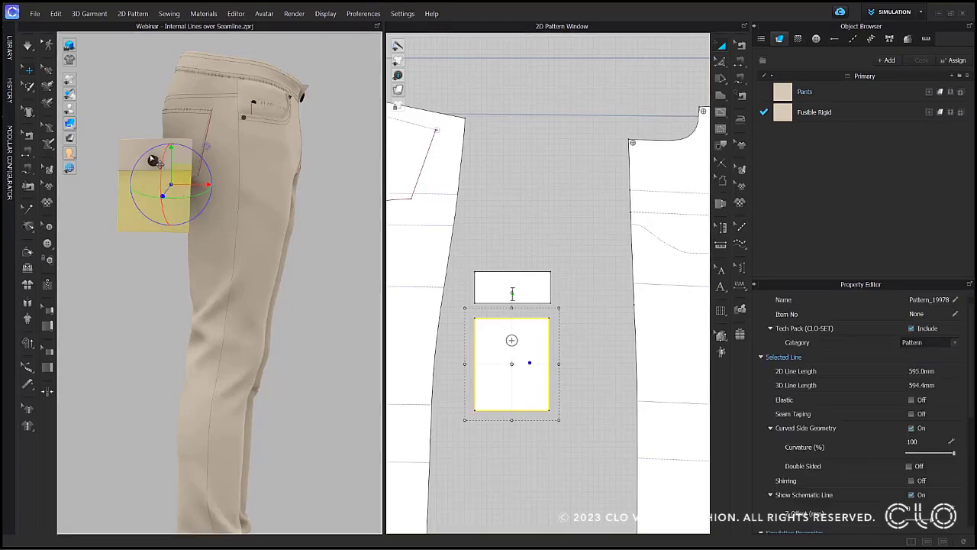
{"action": "key", "text": "Escape"}
{"action": "left_click", "coordinate": [173, 188]}
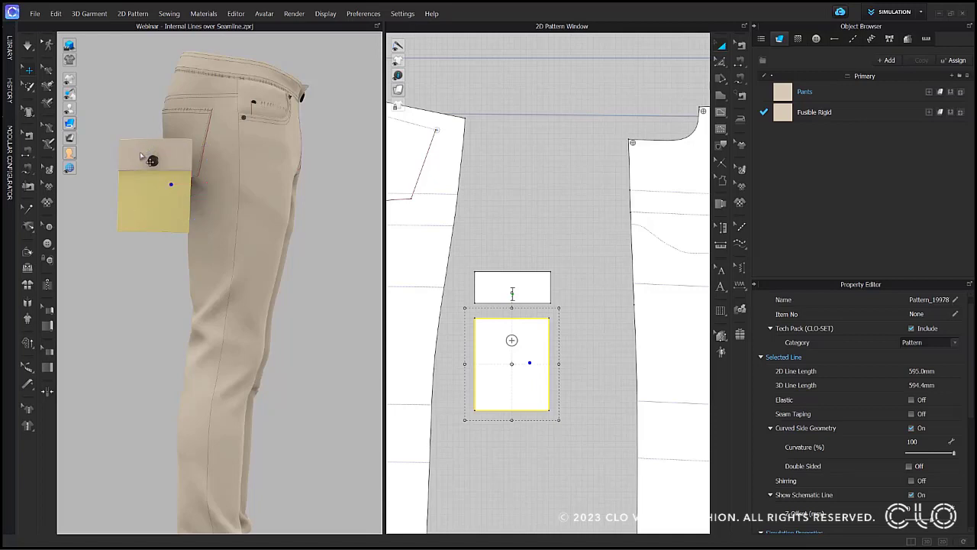
{"action": "left_click", "coordinate": [131, 158], "text": "shift"}
{"action": "left_click_drag", "start_coordinate": [132, 158], "coordinate": [226, 165]}
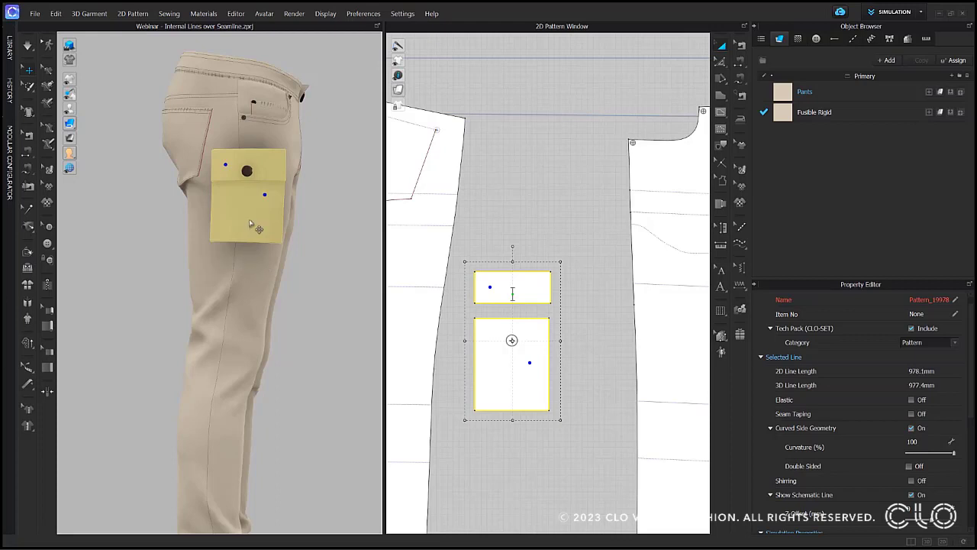
{"action": "left_click_drag", "start_coordinate": [254, 205], "coordinate": [161, 194]}
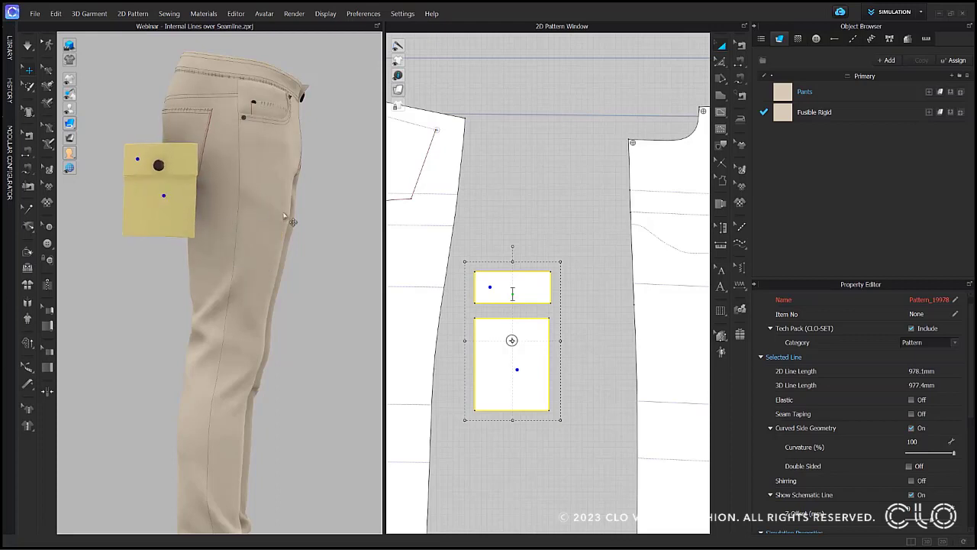
{"action": "left_click", "coordinate": [319, 227]}
Clone the cargo pocket pattern as an internal shape and place it across the upper side seam of the front trouser panel
{"action": "scroll", "coordinate": [496, 388], "scroll_direction": "up", "scroll_amount": 5}
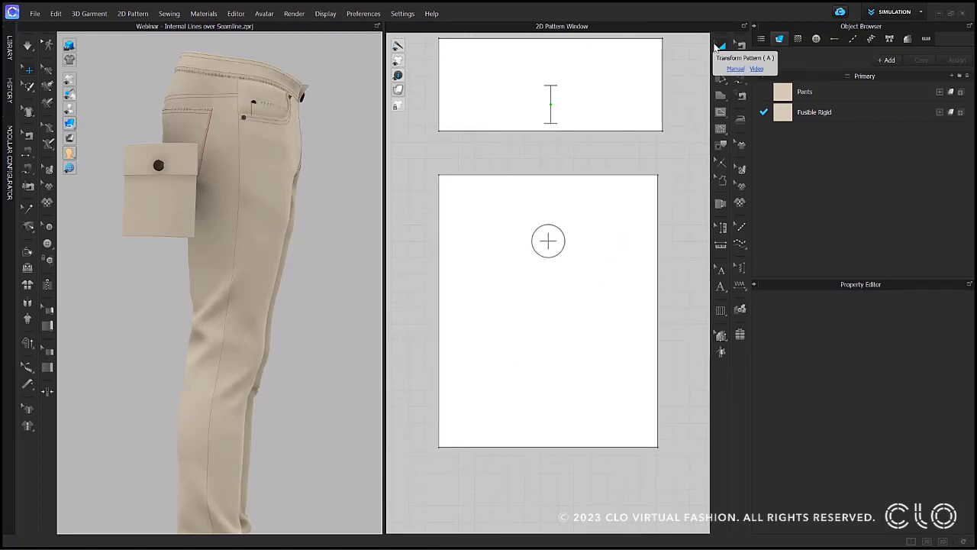
{"action": "right_click", "coordinate": [577, 203]}
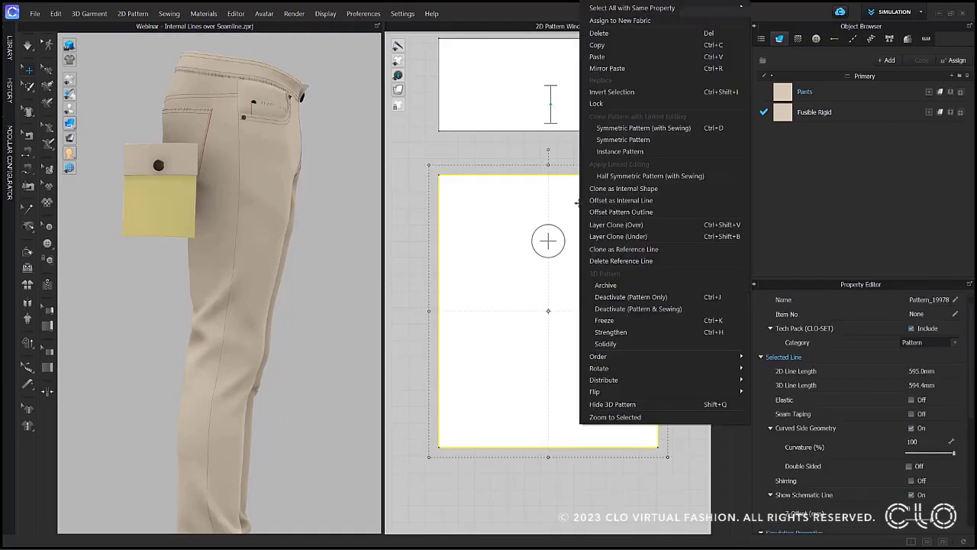
{"action": "left_click", "coordinate": [668, 189]}
{"action": "scroll", "coordinate": [599, 220], "scroll_direction": "down", "scroll_amount": 5}
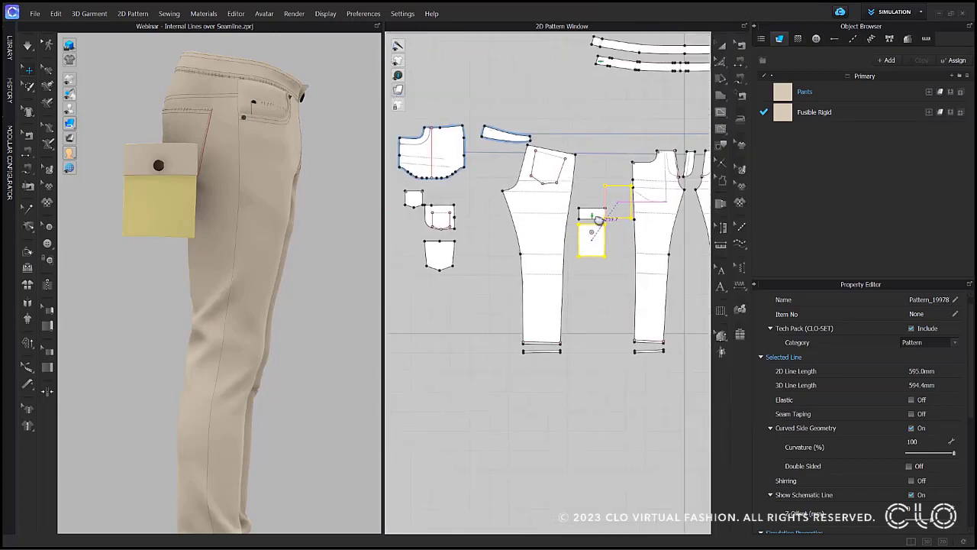
{"action": "scroll", "coordinate": [599, 220], "scroll_direction": "up", "scroll_amount": 8}
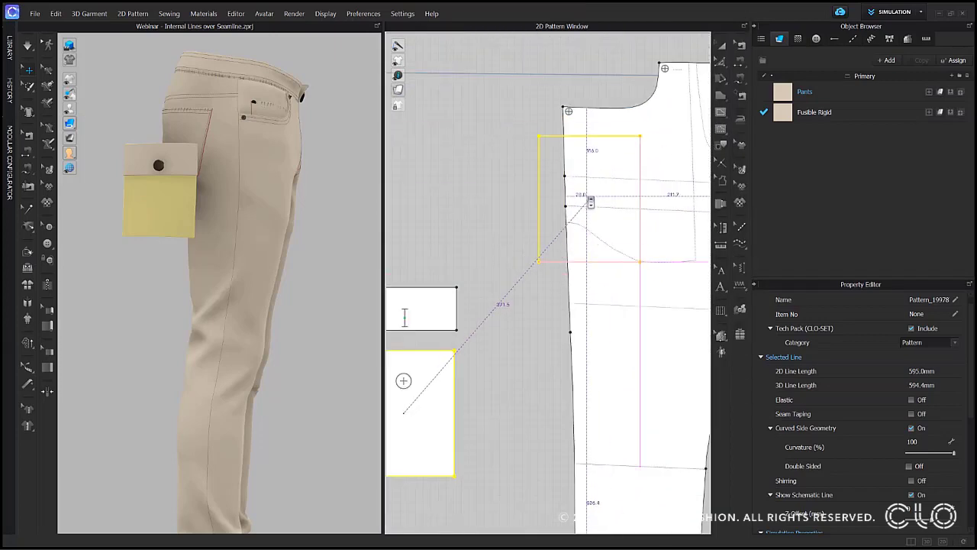
{"action": "left_click", "coordinate": [588, 199]}
{"action": "scroll", "coordinate": [282, 149], "scroll_direction": "up", "scroll_amount": 5}
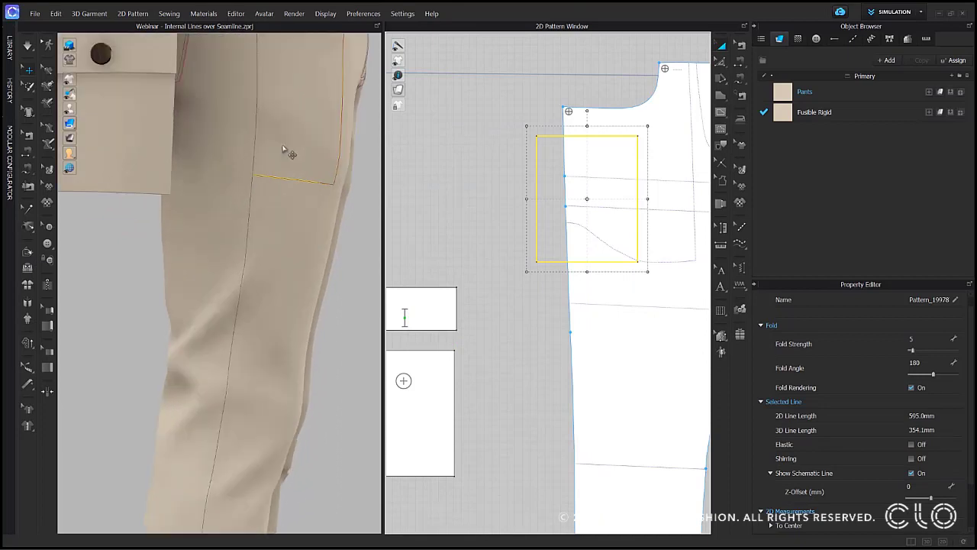
{"action": "middle_click_drag", "start_coordinate": [291, 124], "coordinate": [257, 268]}
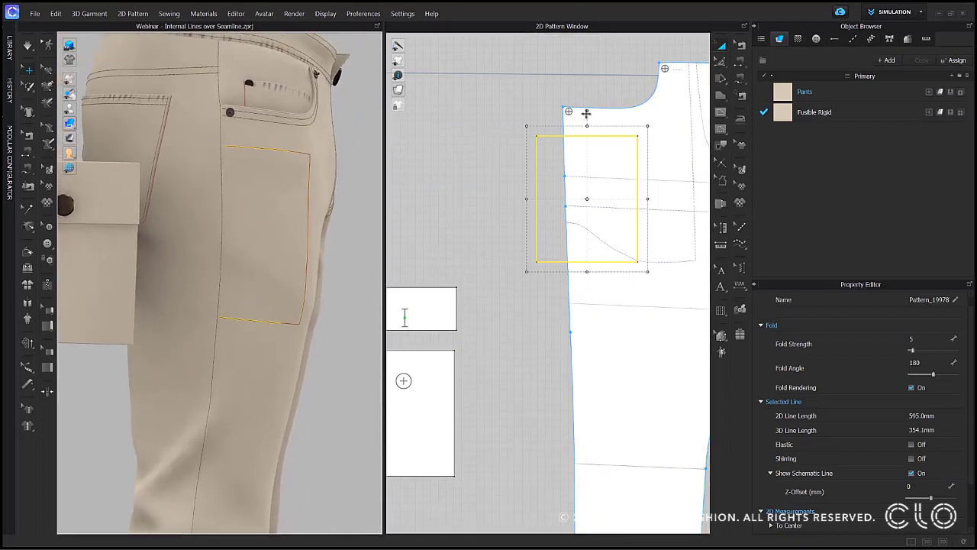
Rotate the internal pocket rectangle slightly and move it further across the side seam of the front trouser panel
{"action": "left_click_drag", "start_coordinate": [585, 113], "coordinate": [578, 109]}
{"action": "scroll", "coordinate": [634, 155], "scroll_direction": "up", "scroll_amount": 5}
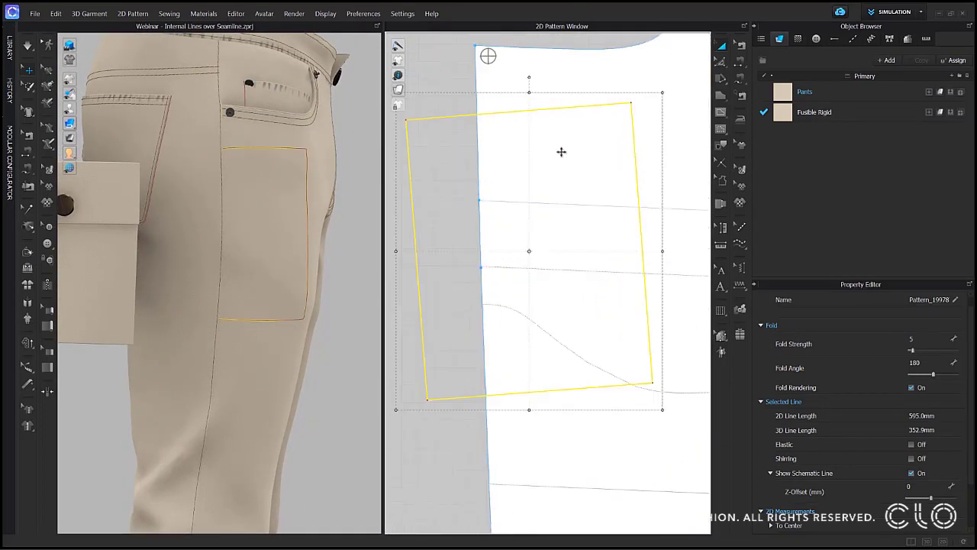
{"action": "left_click_drag", "start_coordinate": [561, 152], "coordinate": [545, 164]}
{"action": "scroll", "coordinate": [535, 171], "scroll_direction": "down", "scroll_amount": 2}
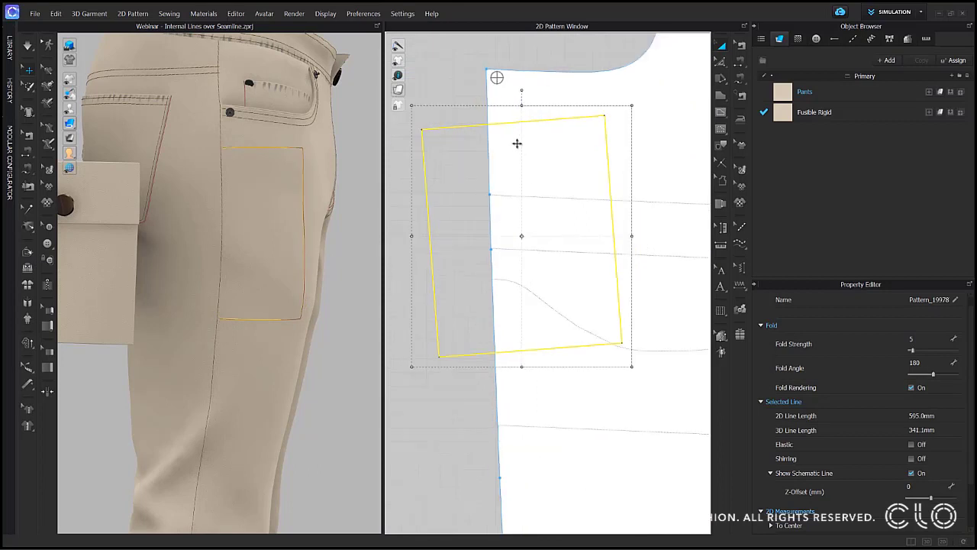
Divide the internal pocket rectangle over the seamline so that it continues onto the adjoining back panel
{"action": "right_click", "coordinate": [517, 137]}
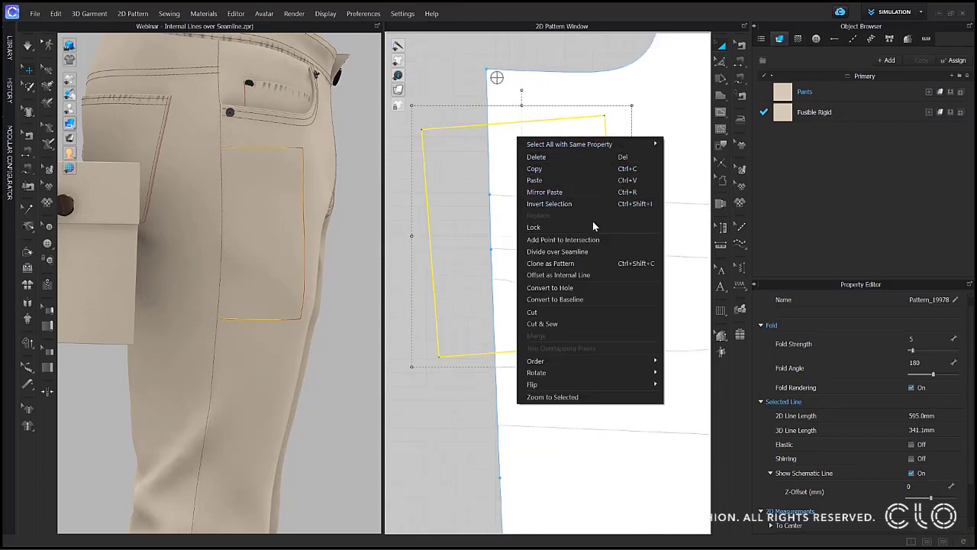
{"action": "left_click", "coordinate": [627, 254]}
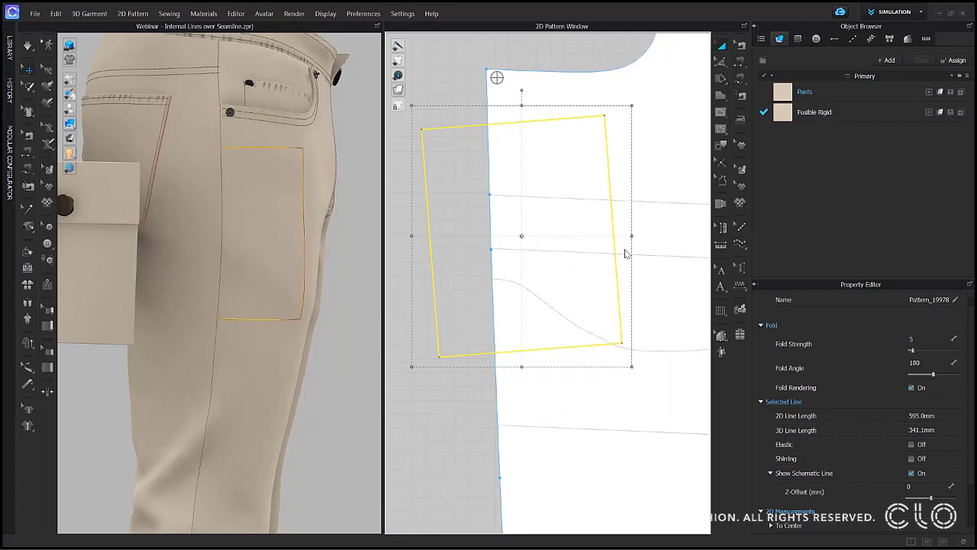
{"action": "left_click", "coordinate": [432, 229]}
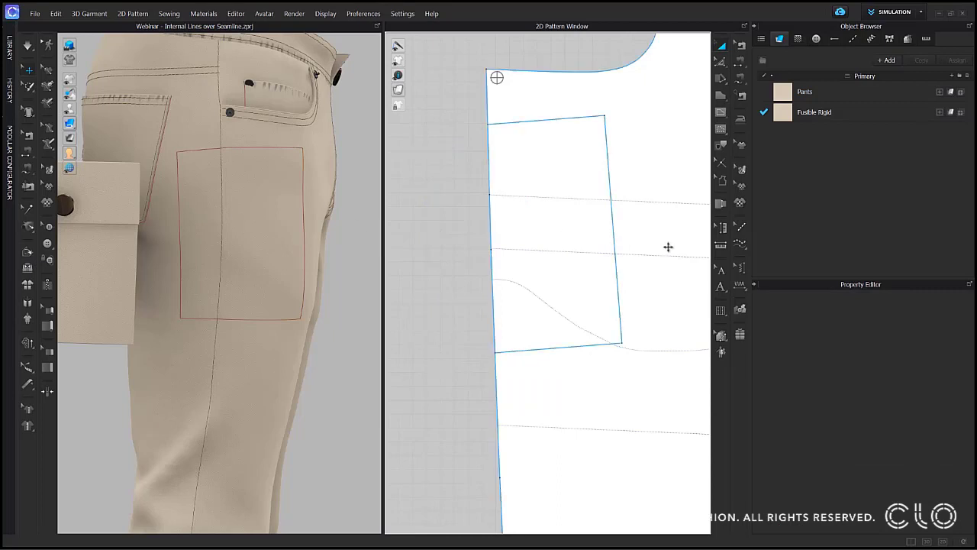
Divide the knee-level internal rectangle over the side seam of the other front panel using the Transform Point/Segment tool
{"action": "scroll", "coordinate": [662, 246], "scroll_direction": "down", "scroll_amount": 5}
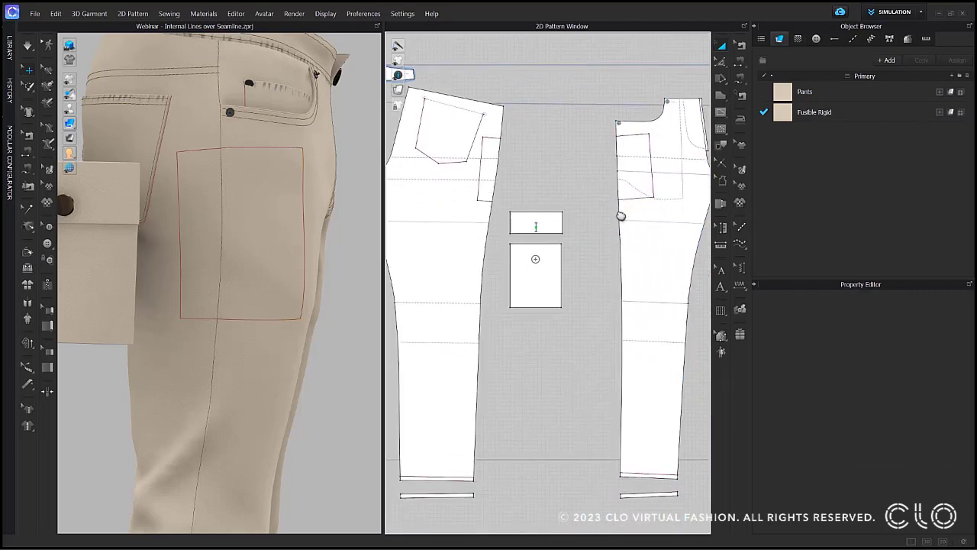
{"action": "left_click", "coordinate": [741, 46]}
{"action": "left_click", "coordinate": [618, 181]}
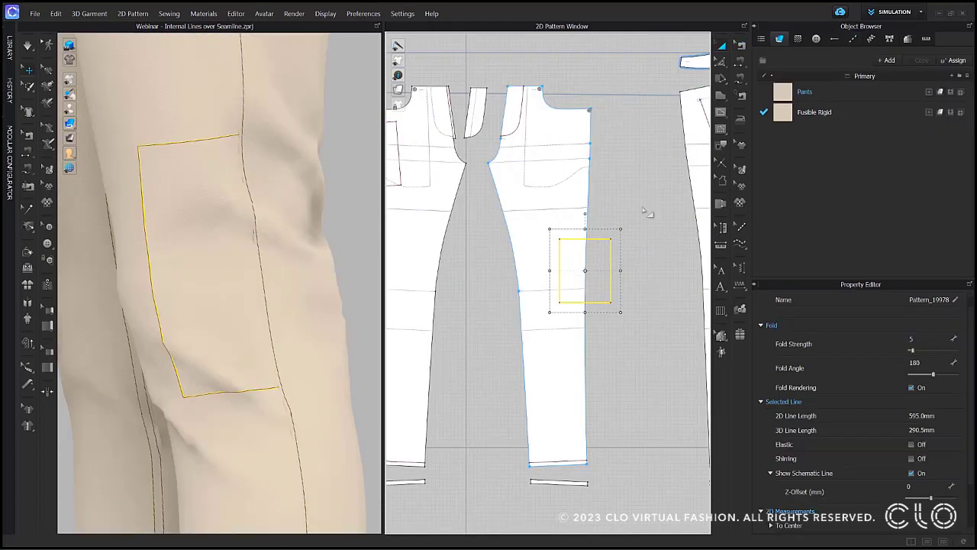
{"action": "left_click", "coordinate": [723, 62]}
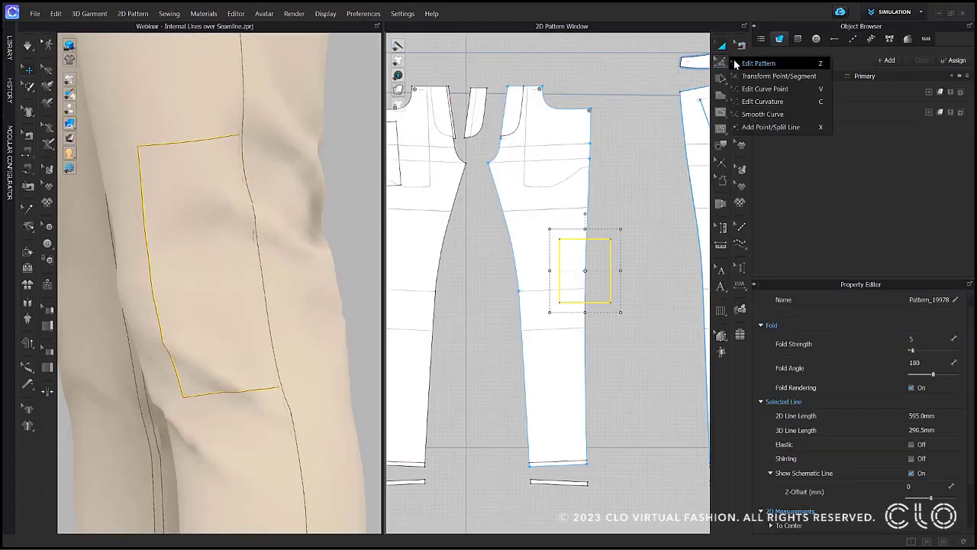
{"action": "left_click", "coordinate": [734, 63]}
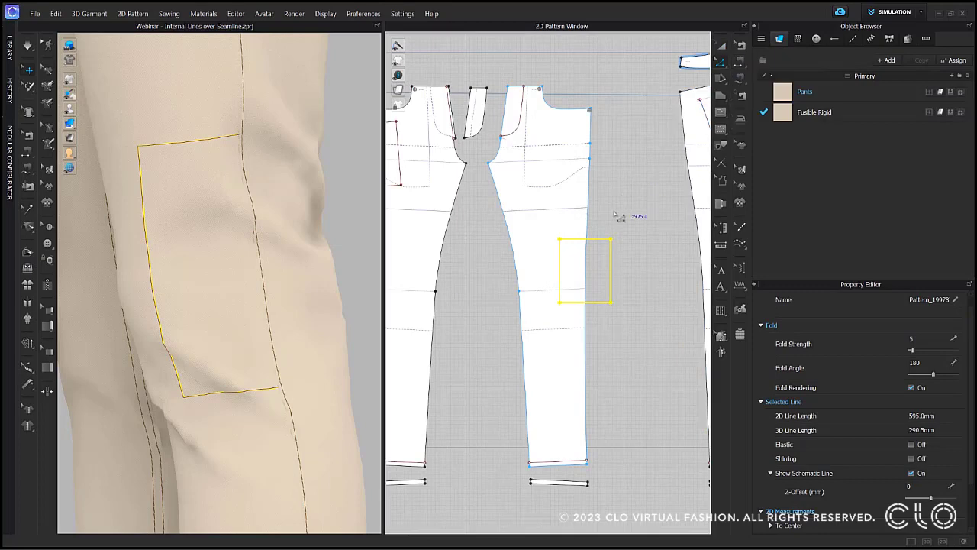
{"action": "scroll", "coordinate": [600, 236], "scroll_direction": "up", "scroll_amount": 5}
{"action": "right_click", "coordinate": [591, 249]}
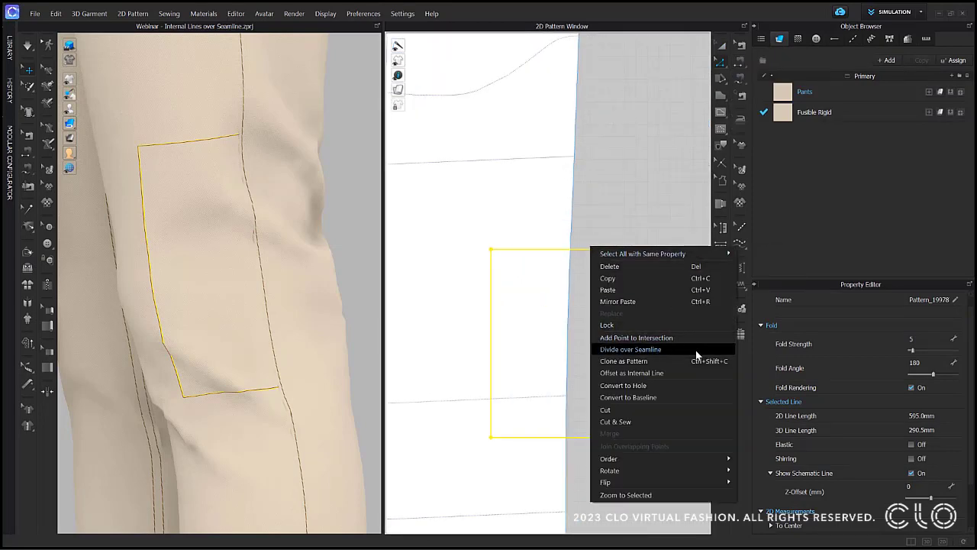
{"action": "left_click", "coordinate": [722, 64]}
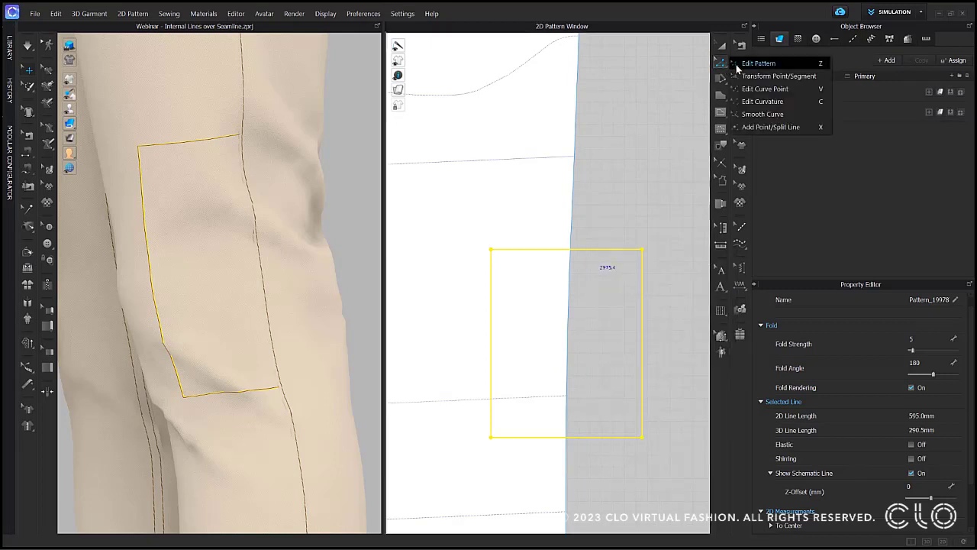
{"action": "left_click", "coordinate": [774, 76]}
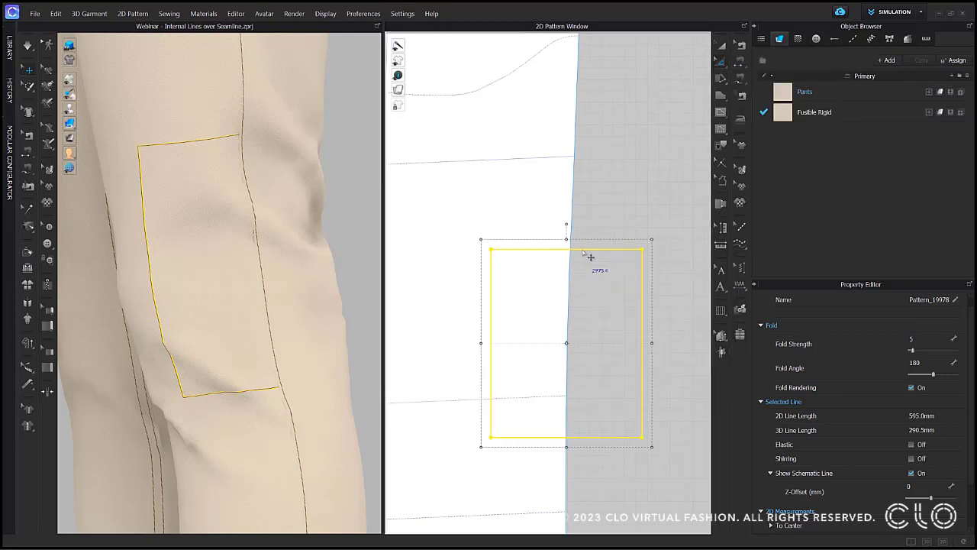
{"action": "right_click", "coordinate": [583, 251]}
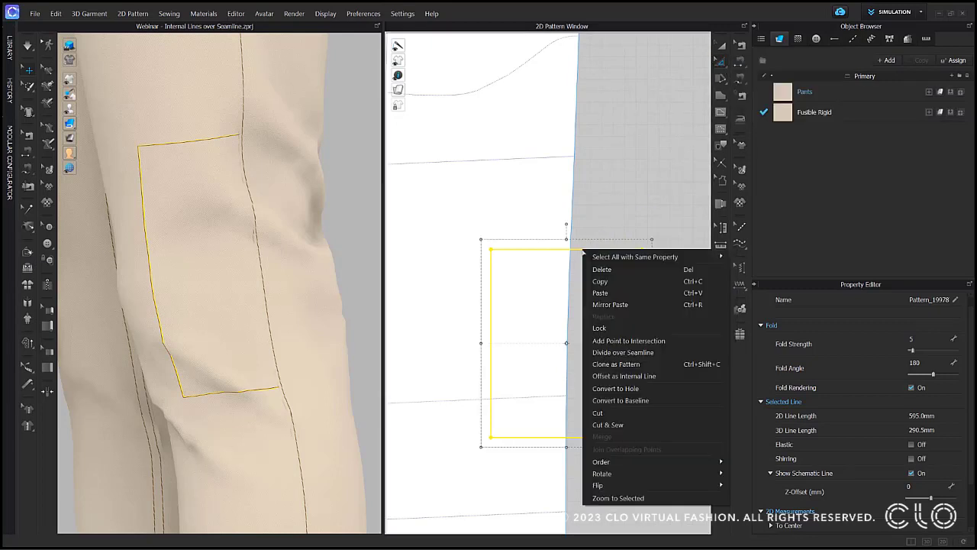
{"action": "left_click", "coordinate": [666, 352]}
Try an internal pocket rectangle placed wholly inside the back trouser panel, check its available operations, and delete it
{"action": "scroll", "coordinate": [244, 282], "scroll_direction": "down", "scroll_amount": 1}
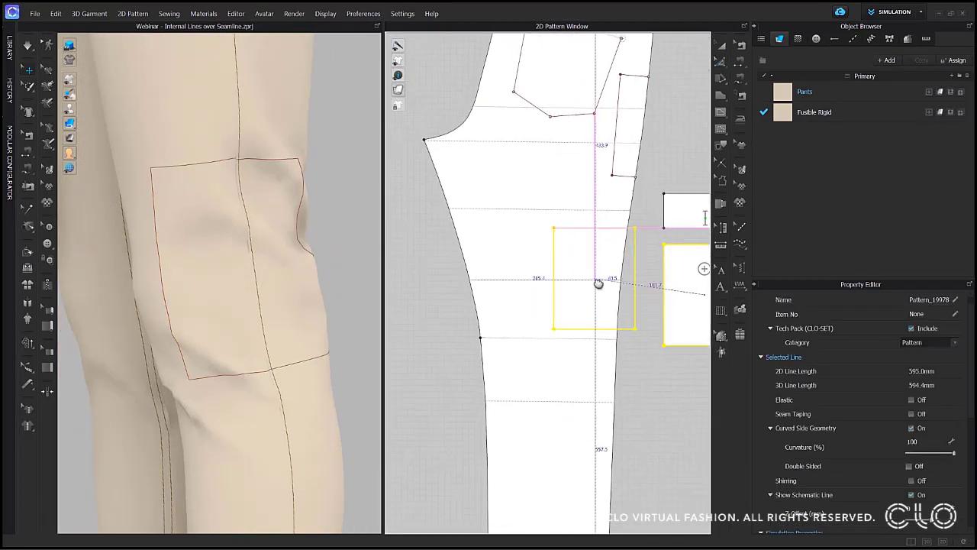
{"action": "left_click", "coordinate": [558, 274]}
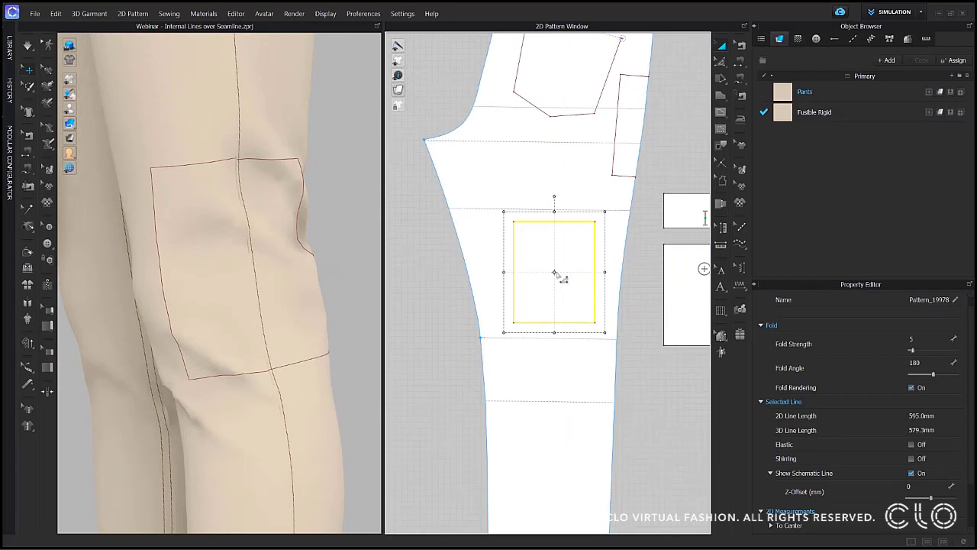
{"action": "right_click", "coordinate": [556, 273]}
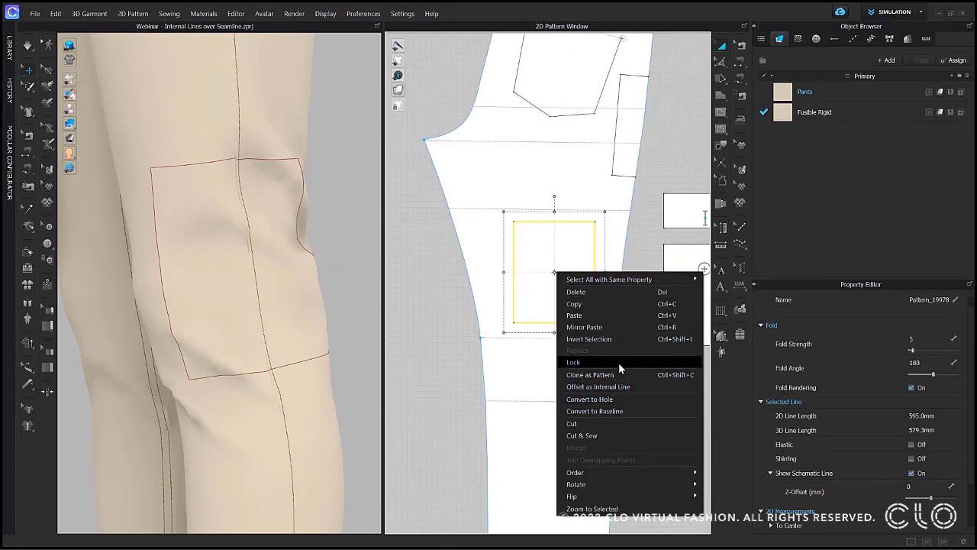
{"action": "left_click", "coordinate": [449, 364]}
{"action": "key", "text": "Delete"}
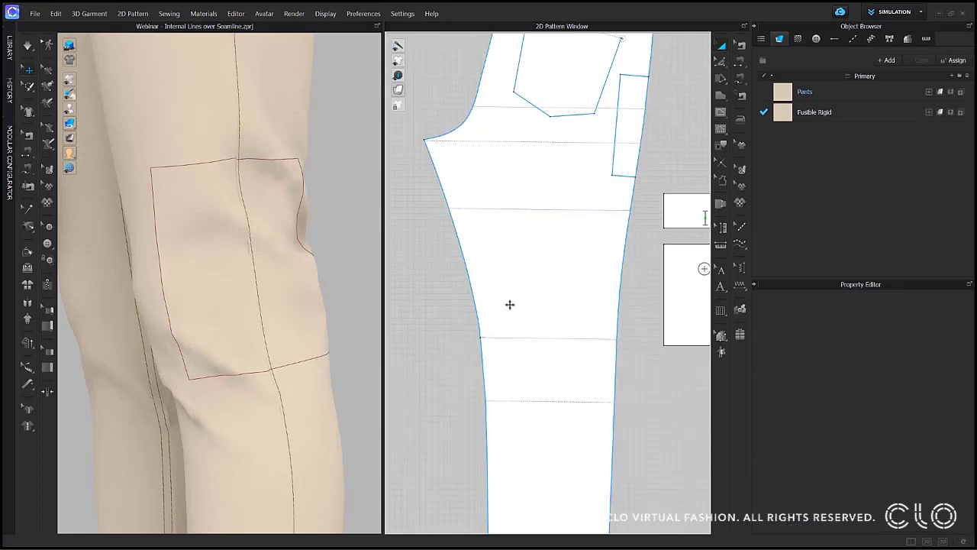
Apply the Double Topstitch around all edges of the cargo pocket and its flap
{"action": "scroll", "coordinate": [219, 262], "scroll_direction": "down", "scroll_amount": 5}
{"action": "right_click_drag", "start_coordinate": [177, 194], "coordinate": [231, 134]}
{"action": "scroll", "coordinate": [305, 275], "scroll_direction": "up", "scroll_amount": 3}
{"action": "middle_click_drag", "start_coordinate": [232, 134], "coordinate": [267, 278]}
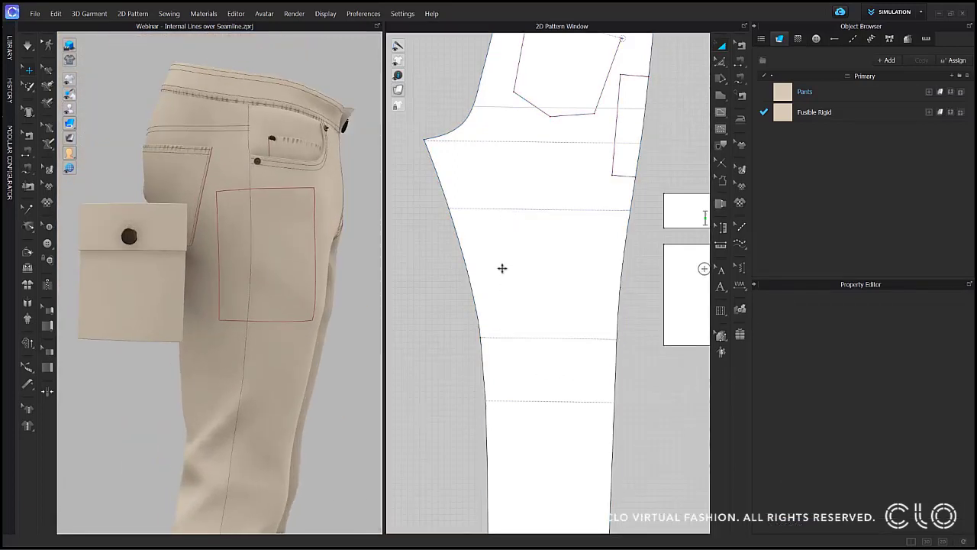
{"action": "left_click", "coordinate": [741, 247]}
{"action": "middle_click_drag", "start_coordinate": [662, 283], "coordinate": [566, 275]}
{"action": "left_click", "coordinate": [824, 126]}
{"action": "left_click", "coordinate": [649, 237]}
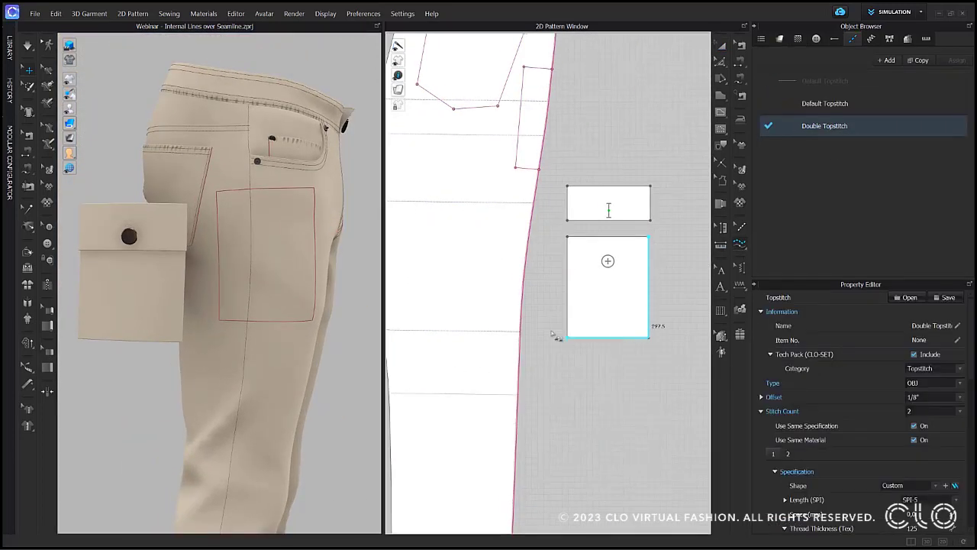
{"action": "left_click", "coordinate": [649, 236]}
{"action": "left_click", "coordinate": [649, 186]}
{"action": "left_click", "coordinate": [650, 186]}
{"action": "key", "text": "h"}
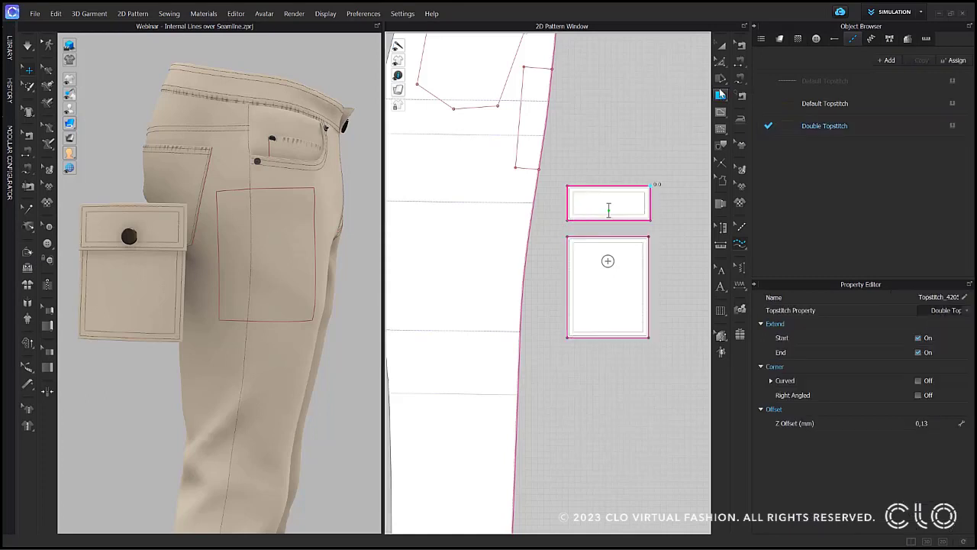
Sew the cargo pocket's two vertical edges to the matching internal lines on the front and back trouser panels
{"action": "key", "text": "n"}
{"action": "scroll", "coordinate": [643, 201], "scroll_direction": "down", "scroll_amount": 3}
{"action": "middle_click_drag", "start_coordinate": [644, 200], "coordinate": [547, 275]}
{"action": "left_click", "coordinate": [550, 315]}
{"action": "left_click", "coordinate": [643, 210]}
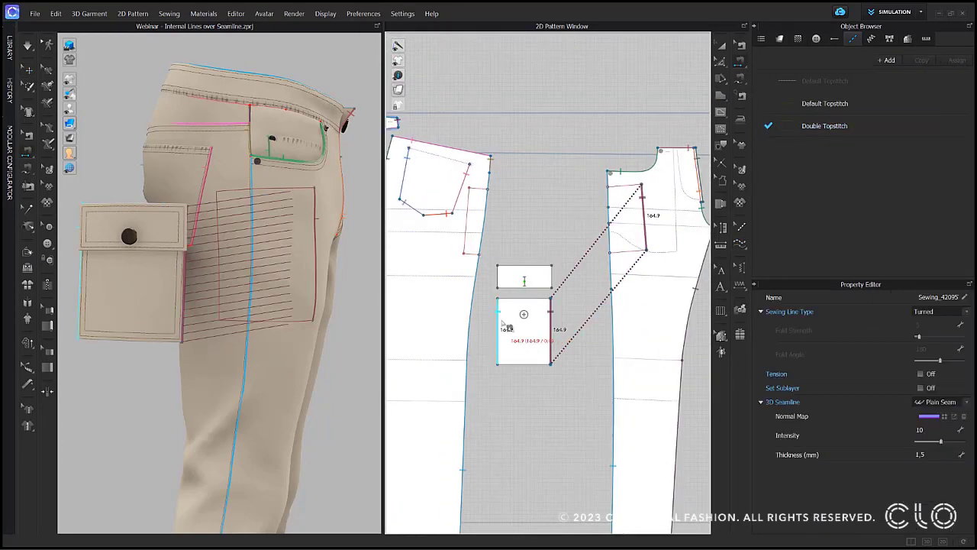
{"action": "left_click", "coordinate": [498, 320]}
{"action": "left_click", "coordinate": [467, 215]}
Free-sew the cargo pocket's upper edge in two parts to the upper internal lines on the front and back panels
{"action": "left_click", "coordinate": [739, 82]}
{"action": "left_click", "coordinate": [642, 184]}
{"action": "left_click", "coordinate": [608, 187]}
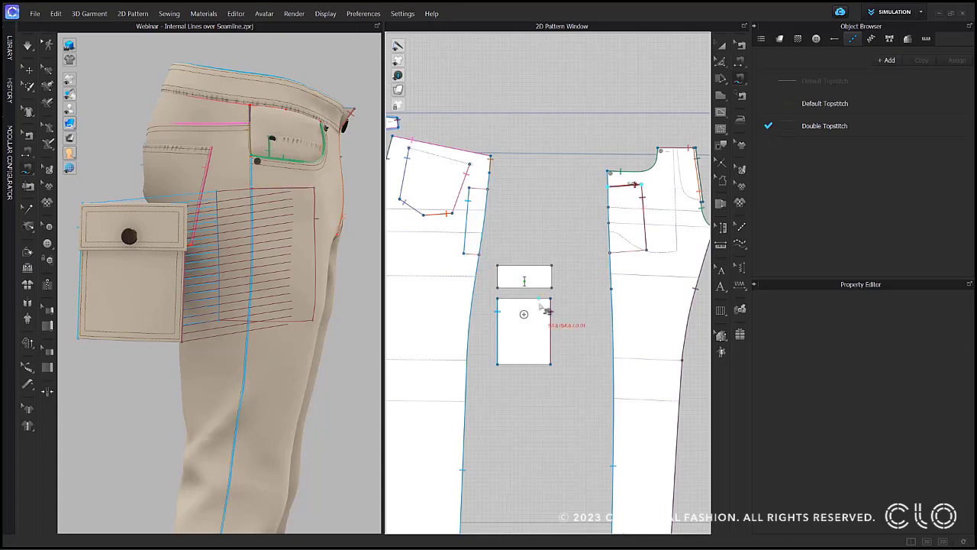
{"action": "left_click", "coordinate": [550, 299]}
{"action": "scroll", "coordinate": [524, 302], "scroll_direction": "up", "scroll_amount": 3}
{"action": "left_click", "coordinate": [510, 296]}
{"action": "left_click", "coordinate": [429, 106]}
{"action": "left_click", "coordinate": [461, 111]}
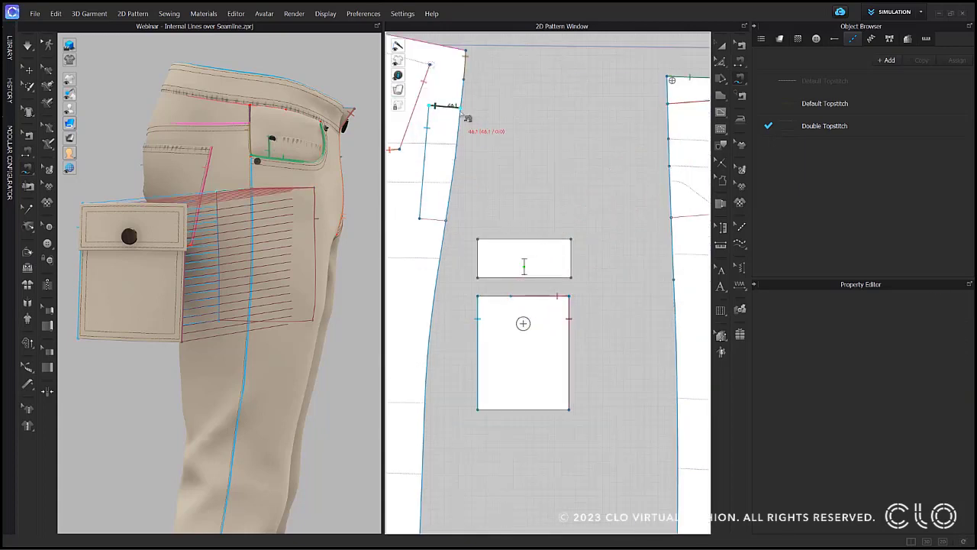
{"action": "left_click", "coordinate": [481, 297]}
{"action": "left_click", "coordinate": [511, 298]}
Free-sew the cargo pocket's lower edge in two parts to the lower internal lines on the front and back panels
{"action": "scroll", "coordinate": [511, 298], "scroll_direction": "down", "scroll_amount": 3}
{"action": "left_click", "coordinate": [656, 244]}
{"action": "left_click", "coordinate": [616, 245]}
{"action": "left_click", "coordinate": [549, 371]}
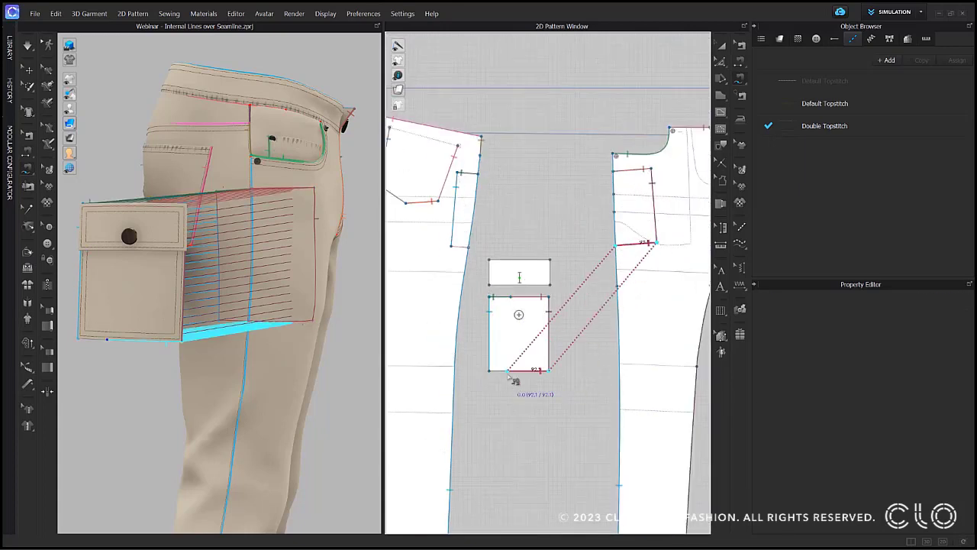
{"action": "left_click", "coordinate": [489, 371]}
{"action": "left_click", "coordinate": [453, 246]}
{"action": "left_click", "coordinate": [489, 371]}
{"action": "left_click", "coordinate": [508, 371]}
Sew the pocket flap's upper edge to the pocket outline's upper line and view the attached pocket on the 3D trousers
{"action": "left_click", "coordinate": [651, 168]}
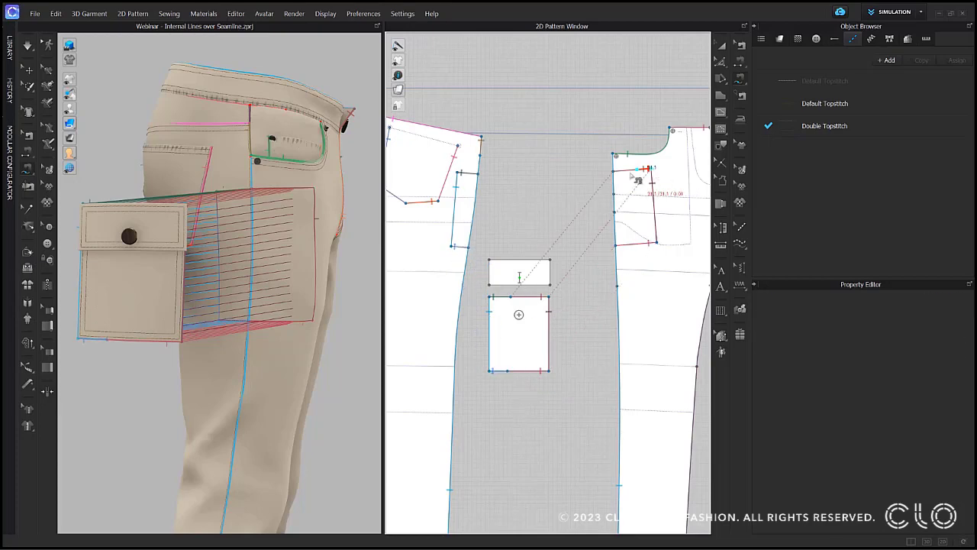
{"action": "left_click", "coordinate": [614, 171]}
{"action": "left_click", "coordinate": [549, 259]}
{"action": "left_click", "coordinate": [523, 263]}
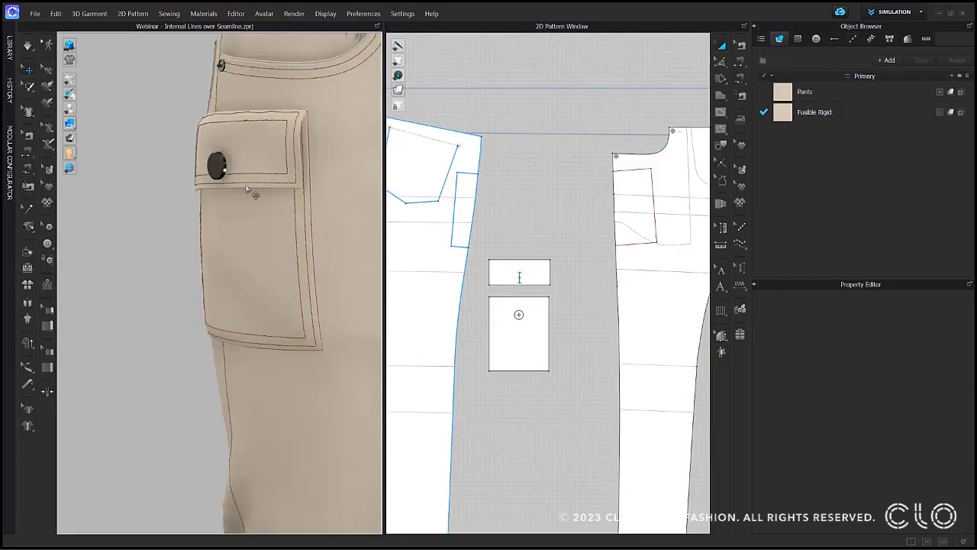
{"action": "mouse_move", "coordinate": [229, 199]}
{"action": "right_mouse_down"}
{"action": "mouse_move", "coordinate": [253, 187]}
{"action": "mouse_move", "coordinate": [246, 216]}
{"action": "mouse_move", "coordinate": [245, 197]}
{"action": "right_mouse_up"}
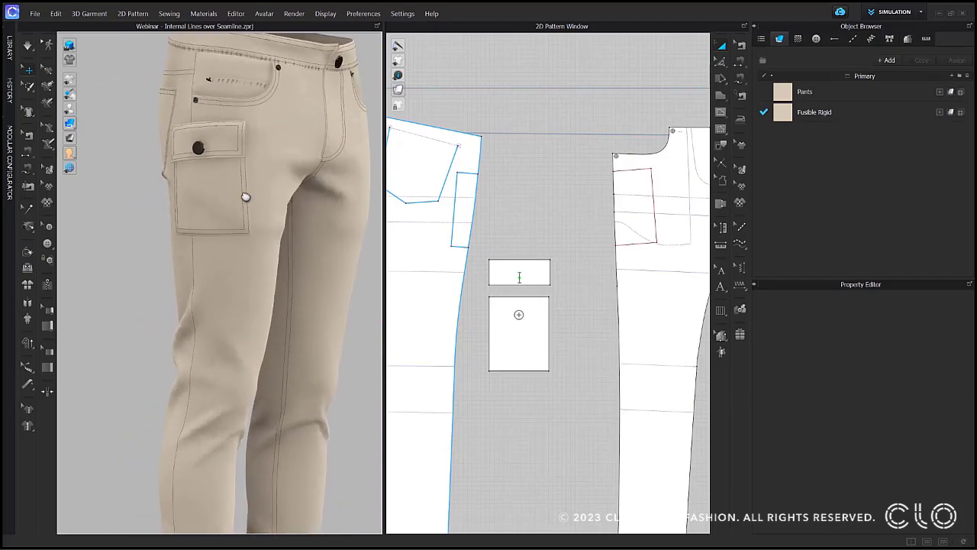
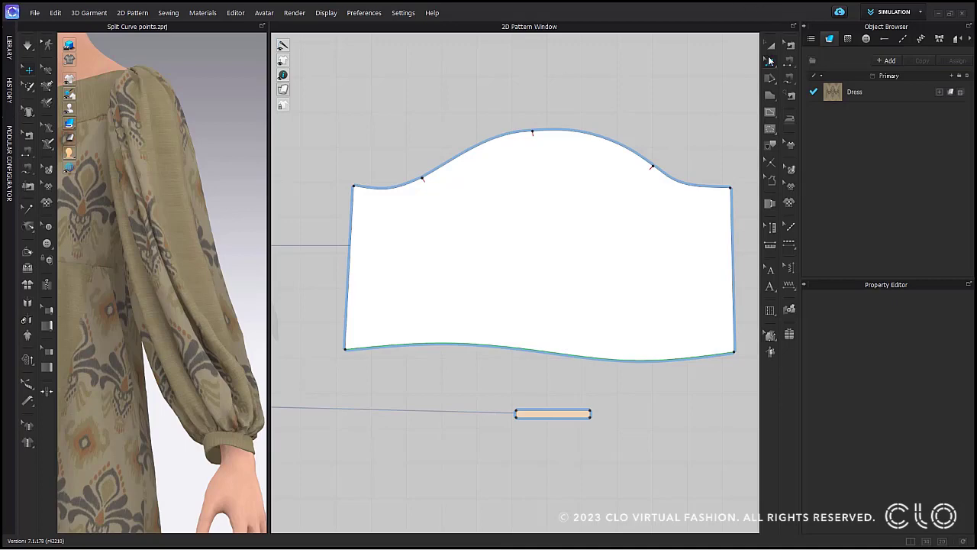
Select all the sleeve cap segments along the upper edge of the sleeve pattern and open Change Length for them
{"action": "left_click", "coordinate": [769, 64]}
{"action": "left_click", "coordinate": [802, 63]}
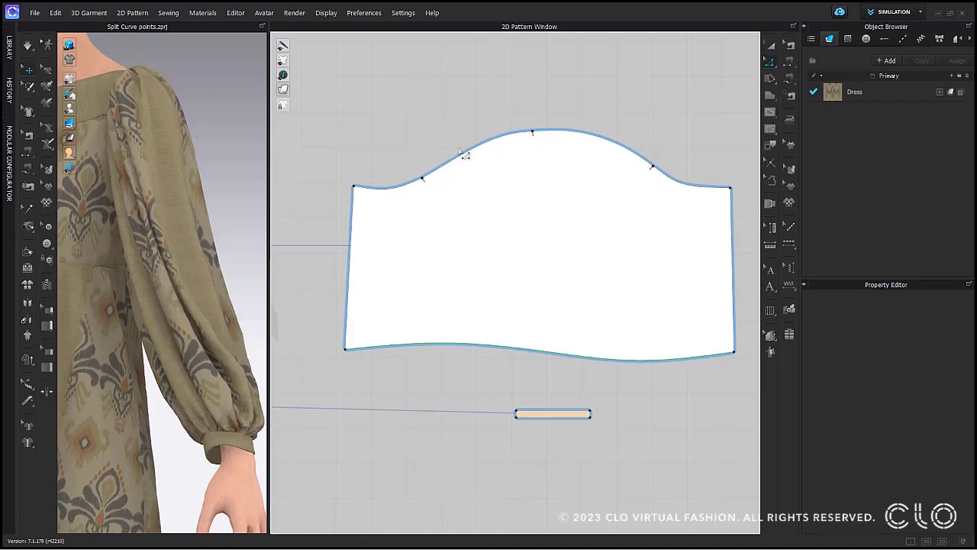
{"action": "left_click", "coordinate": [419, 189]}
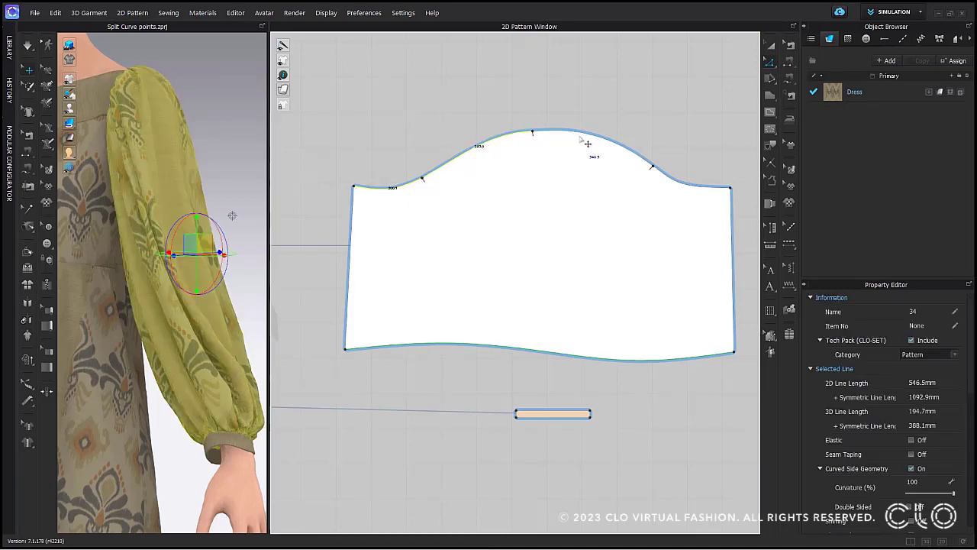
{"action": "left_click", "coordinate": [682, 187]}
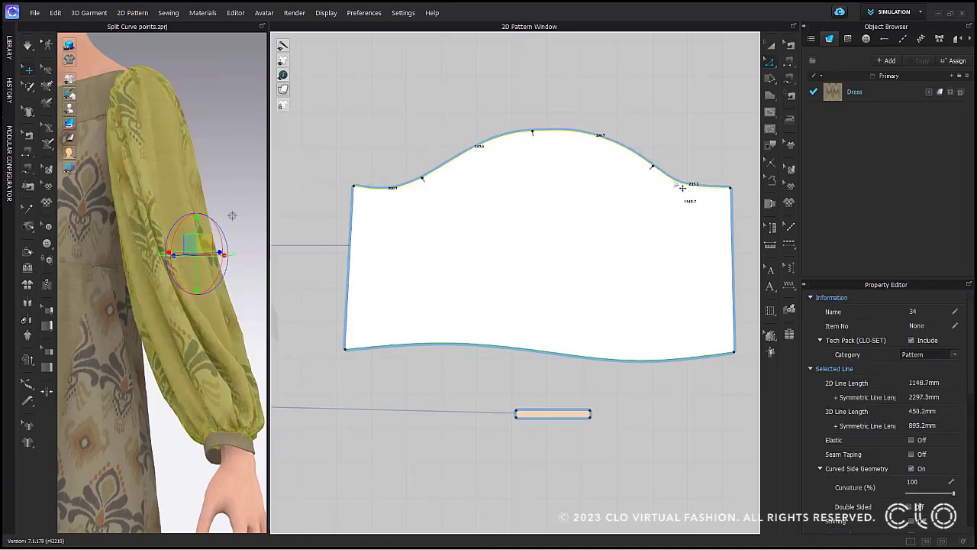
{"action": "right_click", "coordinate": [675, 183]}
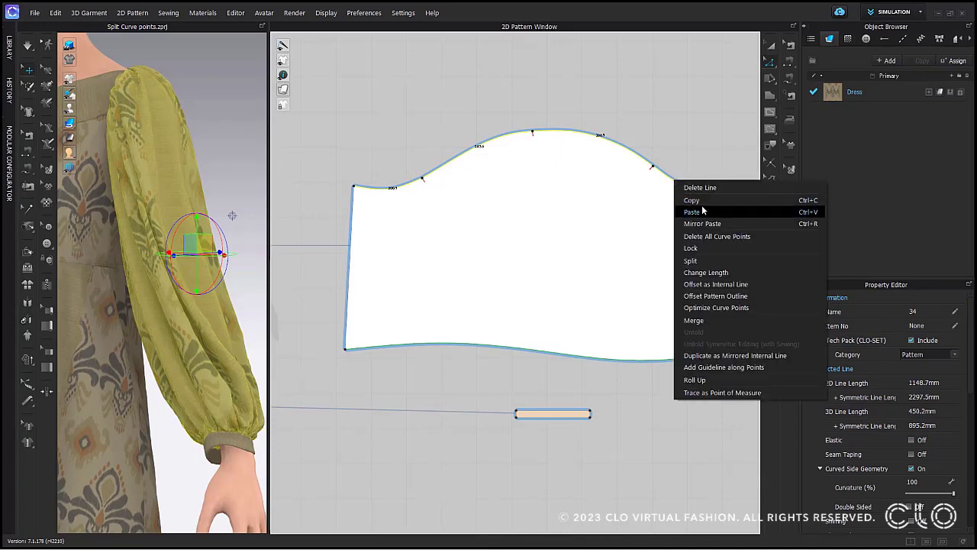
{"action": "left_click", "coordinate": [714, 273]}
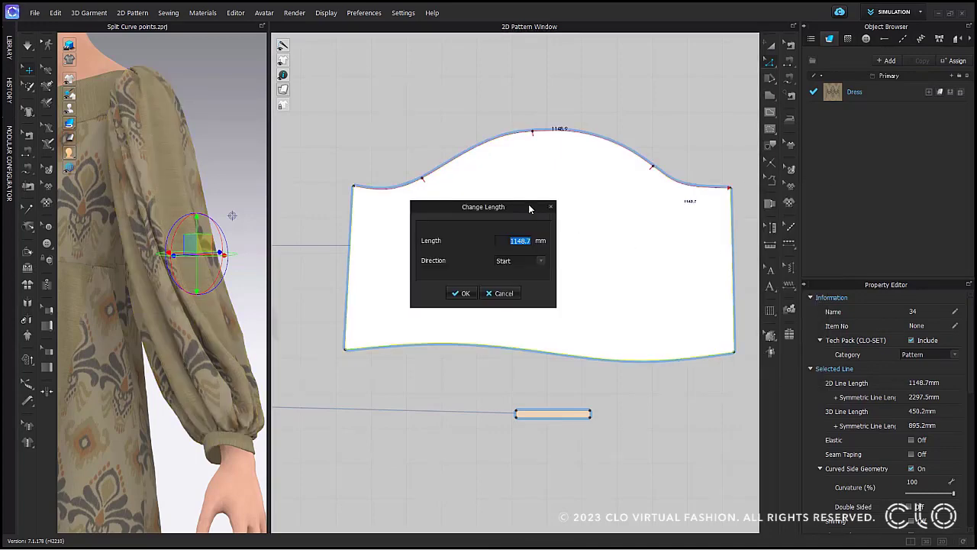
Set the combined length of the sleeve cap segments to 1200 mm with the direction set to Both
{"action": "left_click_drag", "start_coordinate": [524, 206], "coordinate": [569, 219]}
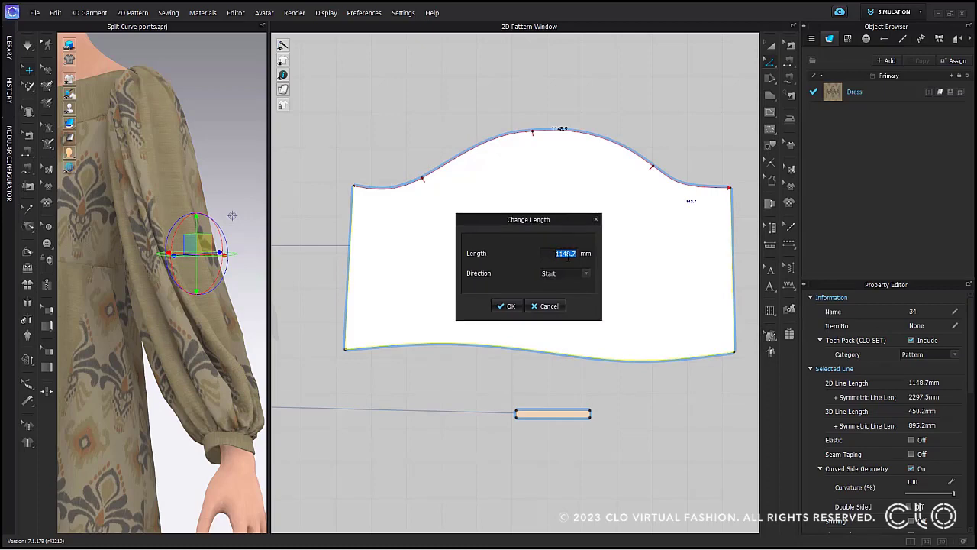
{"action": "type", "text": "1200"}
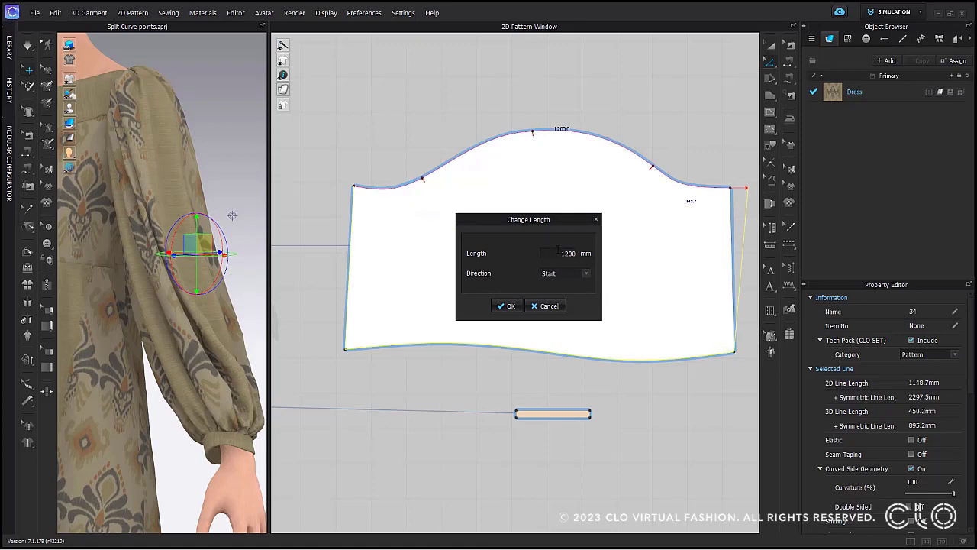
{"action": "left_click", "coordinate": [586, 272]}
{"action": "left_click", "coordinate": [565, 290]}
{"action": "left_click", "coordinate": [585, 273]}
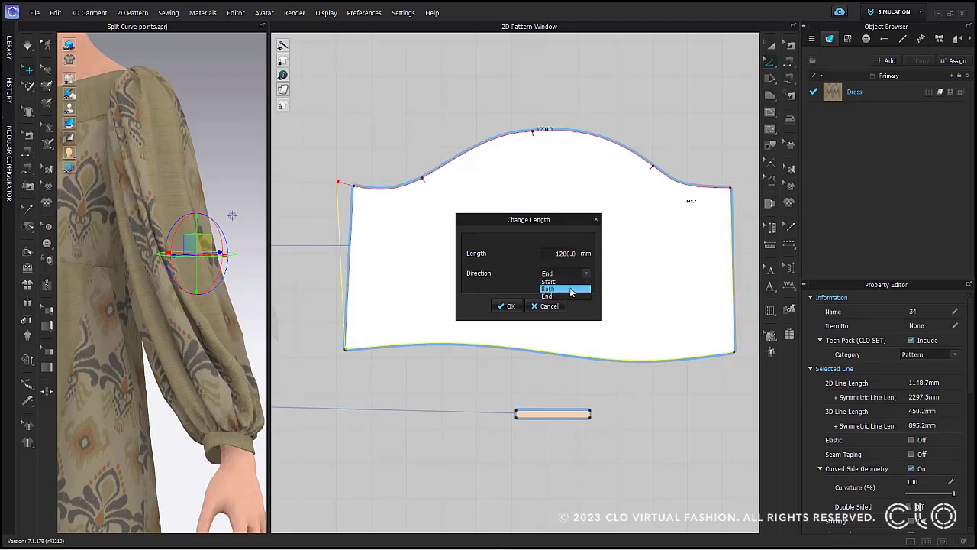
{"action": "left_click", "coordinate": [573, 288]}
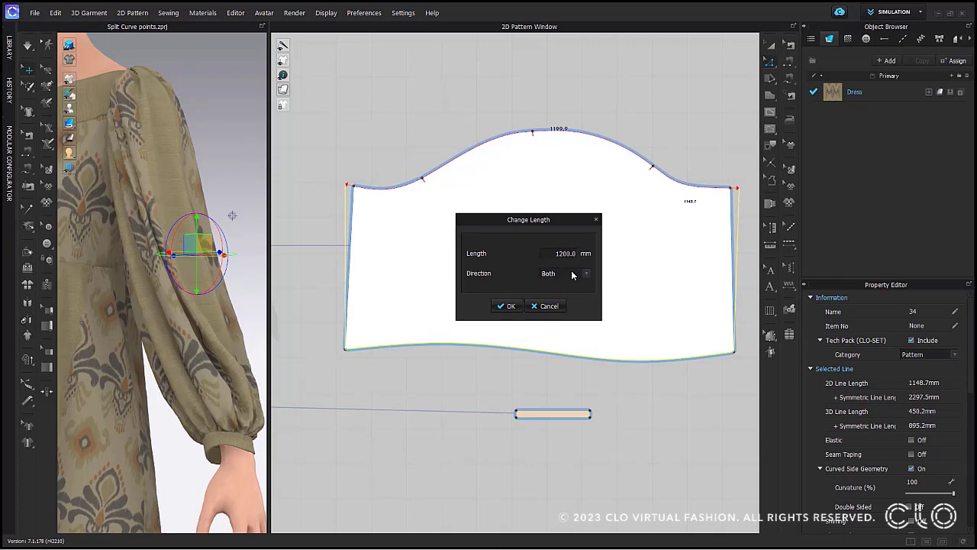
{"action": "left_click", "coordinate": [508, 307]}
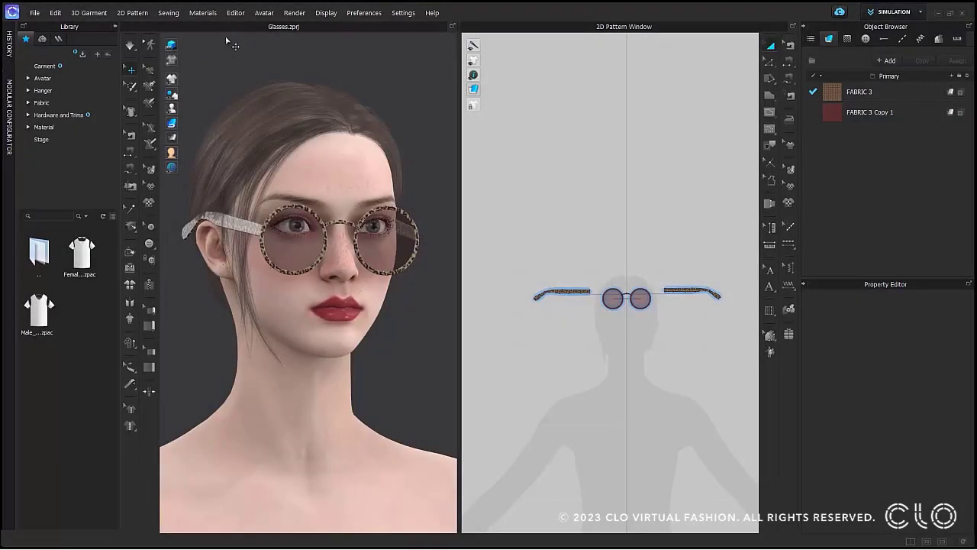
{"action": "left_click", "coordinate": [264, 13]}
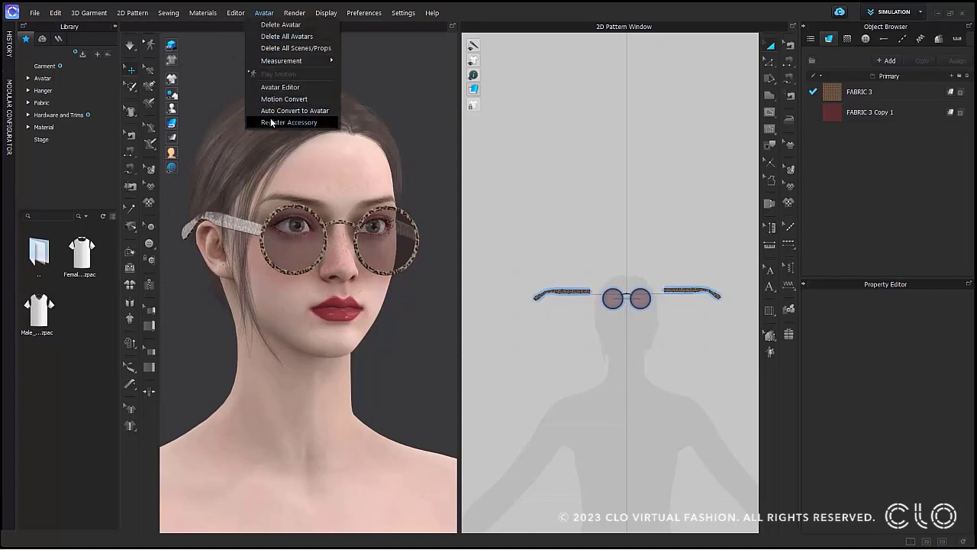
{"action": "left_click", "coordinate": [322, 122]}
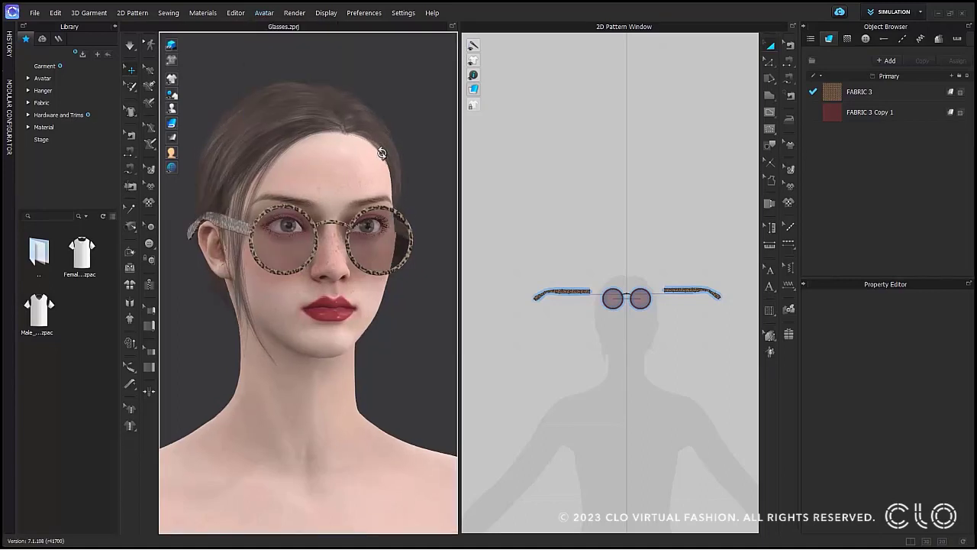
Delete the avatar wearing the sunglasses from the 3D scene, keeping the glasses
{"action": "right_click", "coordinate": [332, 165]}
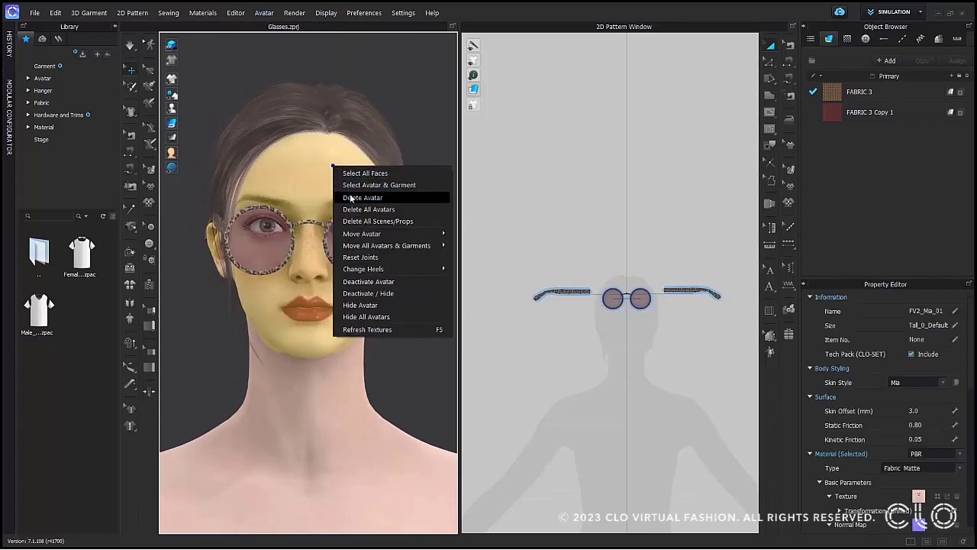
{"action": "left_click", "coordinate": [351, 198]}
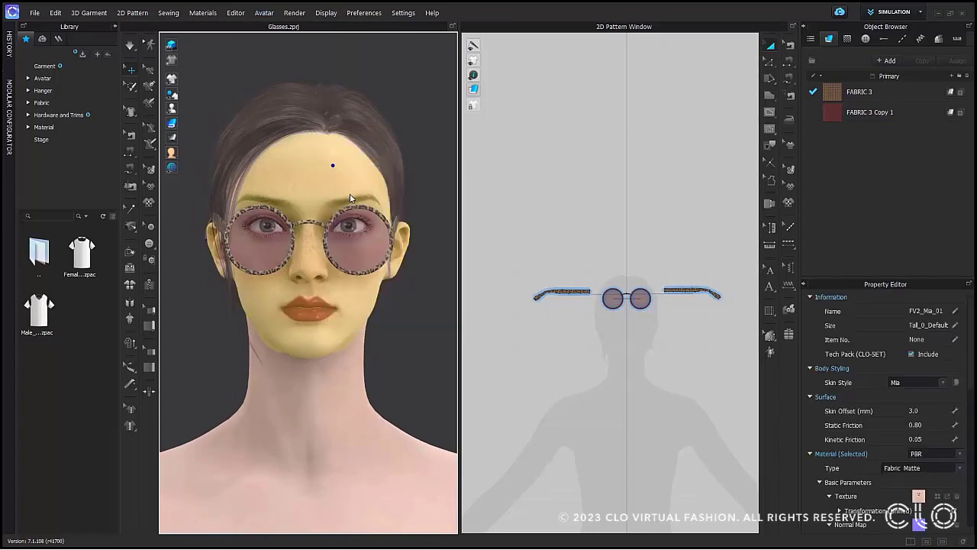
{"action": "right_click_drag", "start_coordinate": [348, 199], "coordinate": [359, 197]}
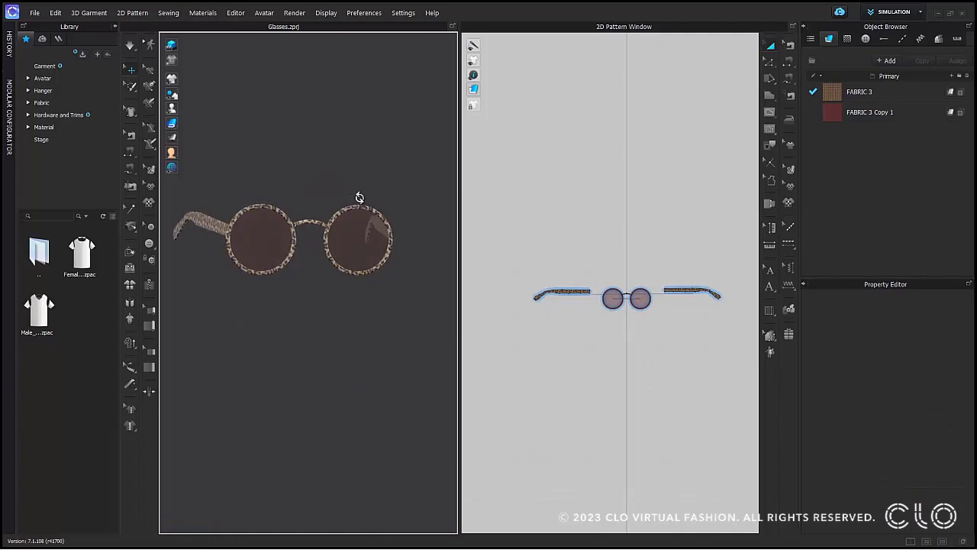
Export the sunglasses as an FBX file named Glasses in the Sunglasses folder, keeping the single object, thick and unified UV options
{"action": "left_click", "coordinate": [35, 13]}
{"action": "mouse_move", "coordinate": [75, 135]}
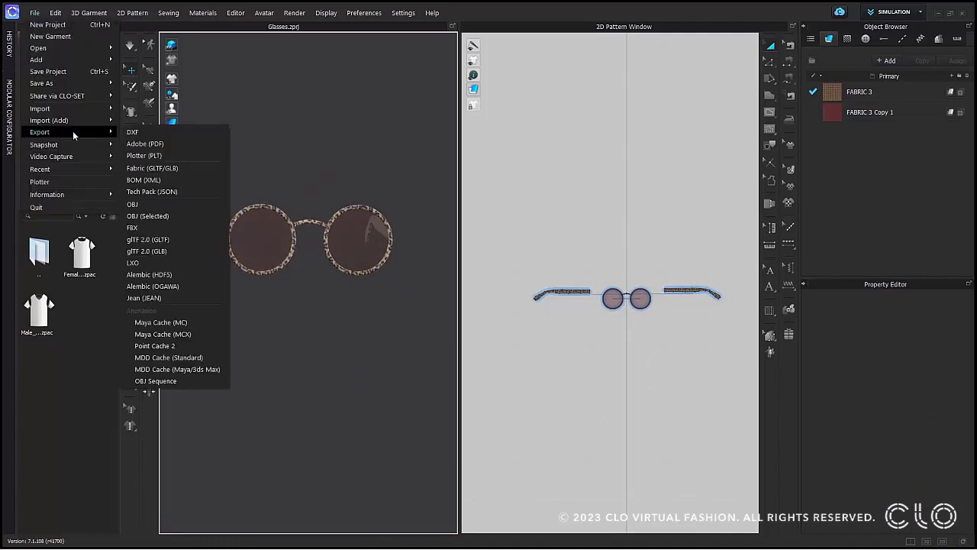
{"action": "left_click", "coordinate": [141, 228]}
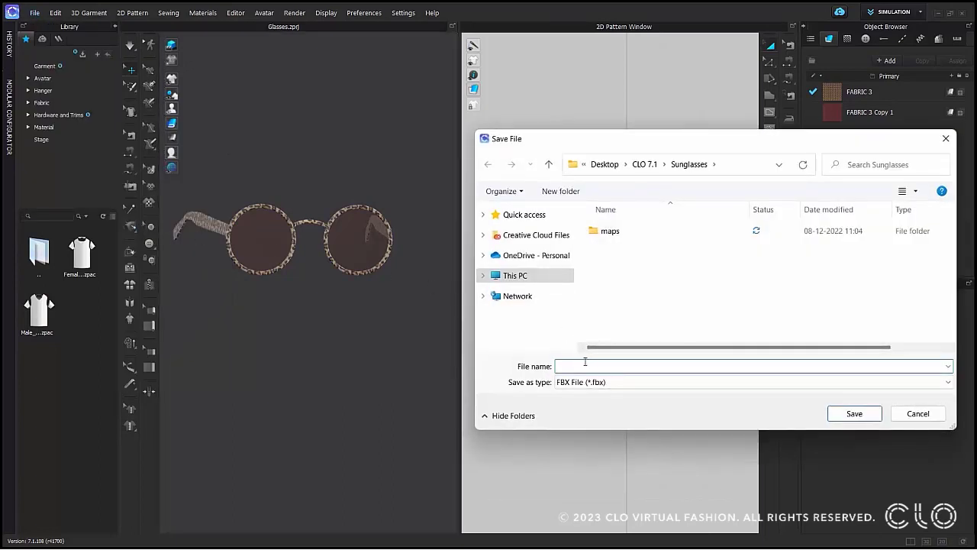
{"action": "key", "text": "Caps_Lock"}
{"action": "type", "text": "G"}
{"action": "key", "text": "Caps_Lock"}
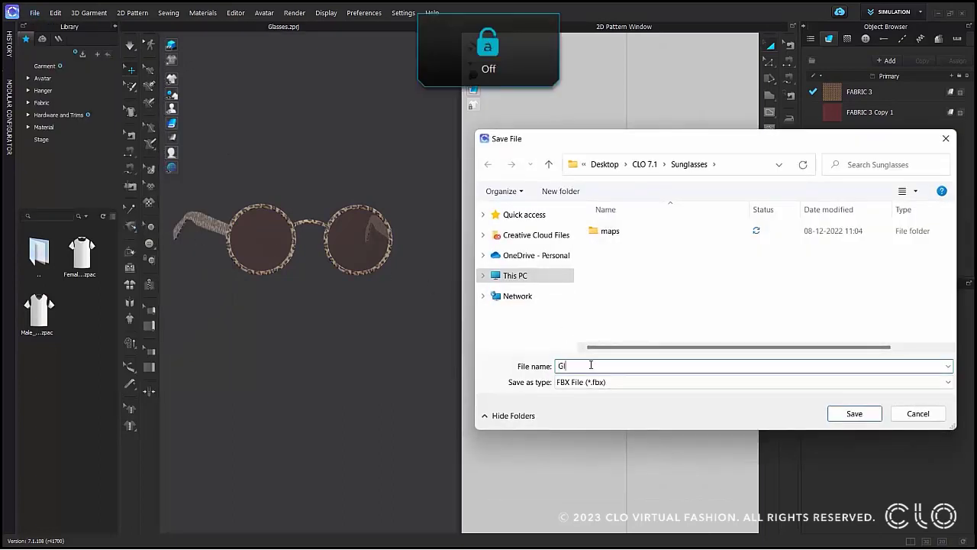
{"action": "type", "text": "lasses"}
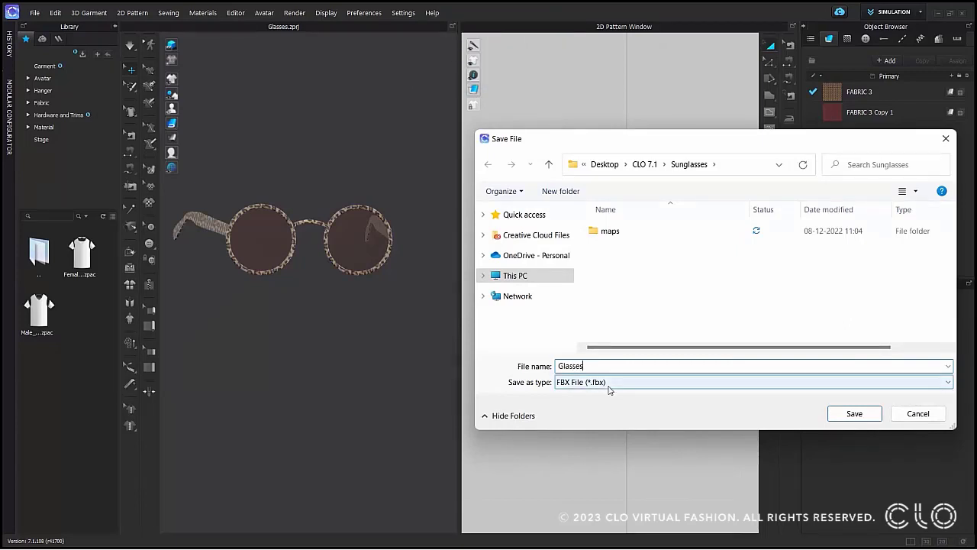
{"action": "left_click", "coordinate": [609, 383]}
{"action": "left_click", "coordinate": [608, 384]}
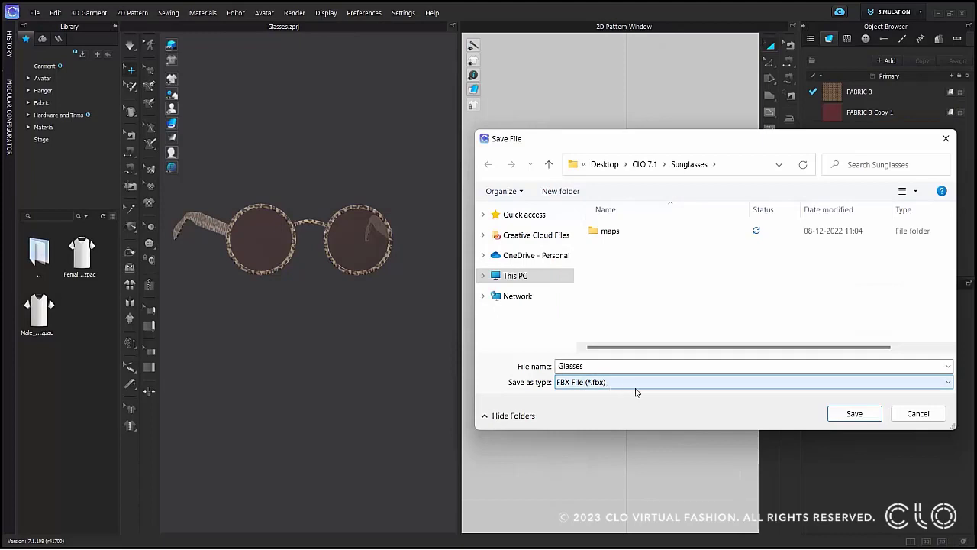
{"action": "left_click", "coordinate": [840, 417]}
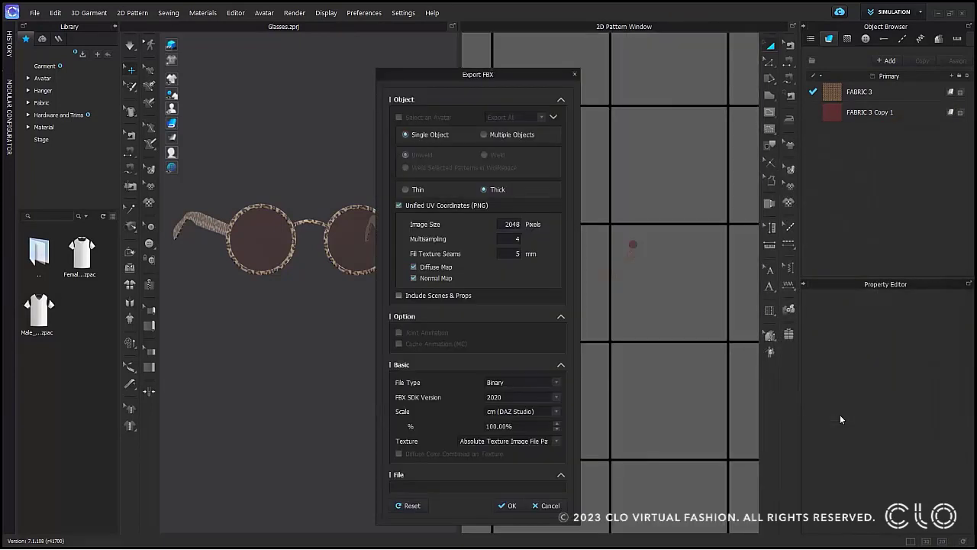
{"action": "left_click_drag", "start_coordinate": [507, 74], "coordinate": [608, 67]}
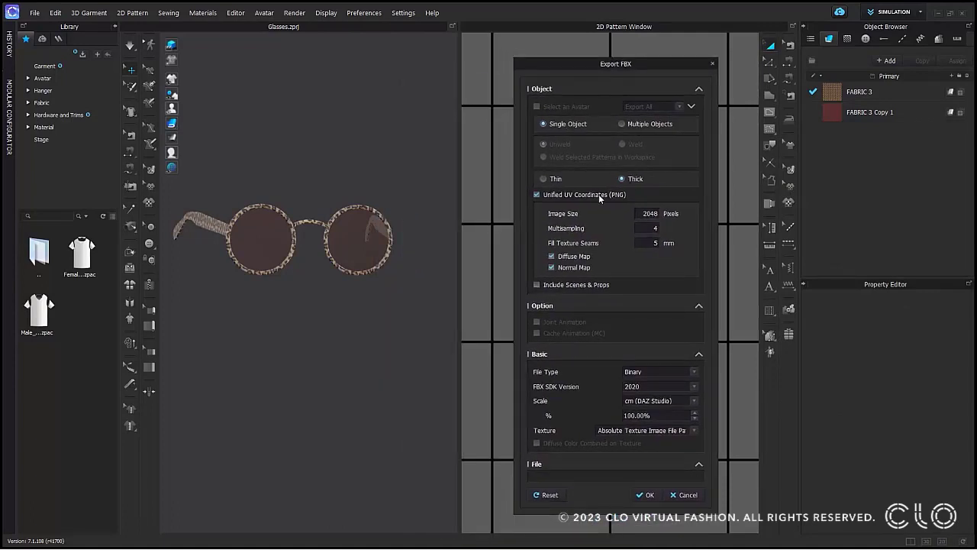
{"action": "left_click", "coordinate": [645, 494]}
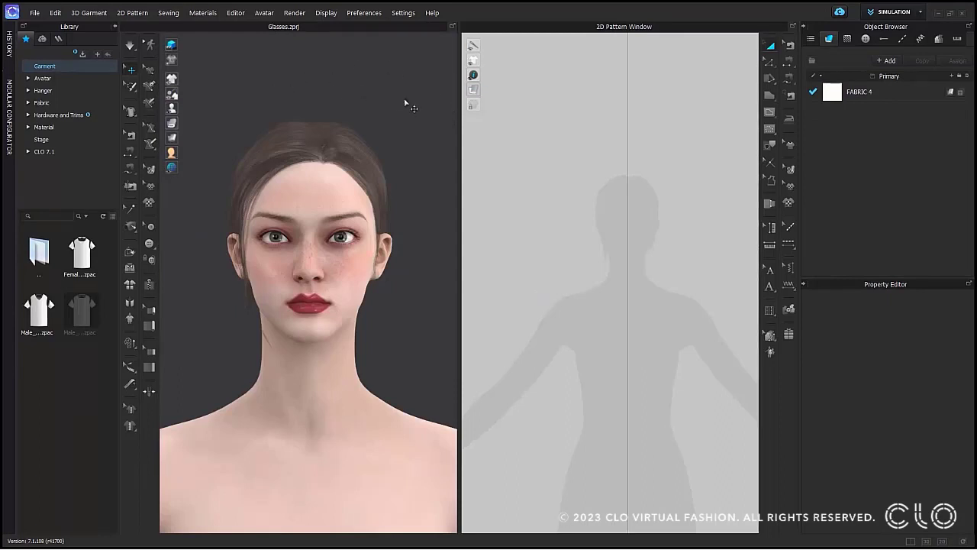
Start registering an avatar accessory of type Glasses, using glasses.fbx from the Sunglasses folder as its source file
{"action": "left_click", "coordinate": [264, 13]}
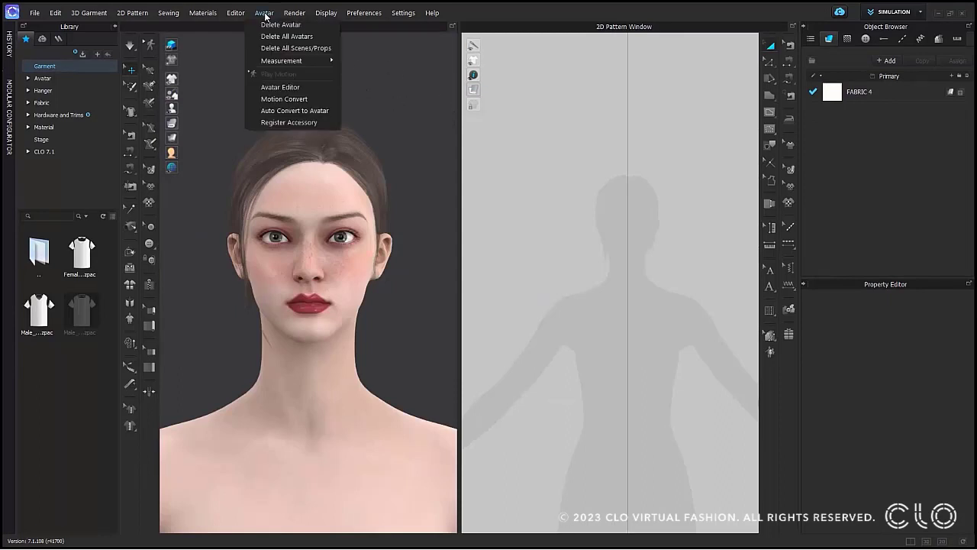
{"action": "left_click", "coordinate": [288, 122]}
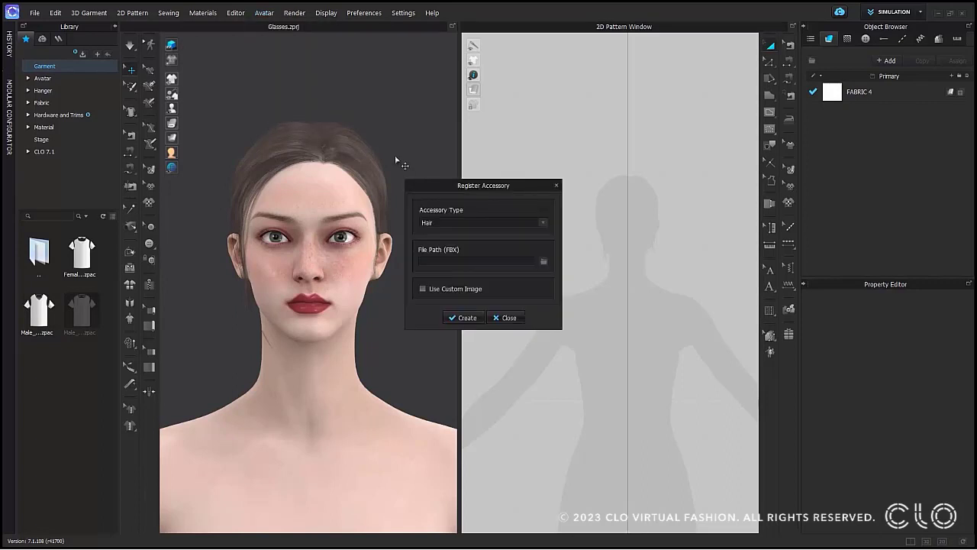
{"action": "left_click", "coordinate": [542, 224]}
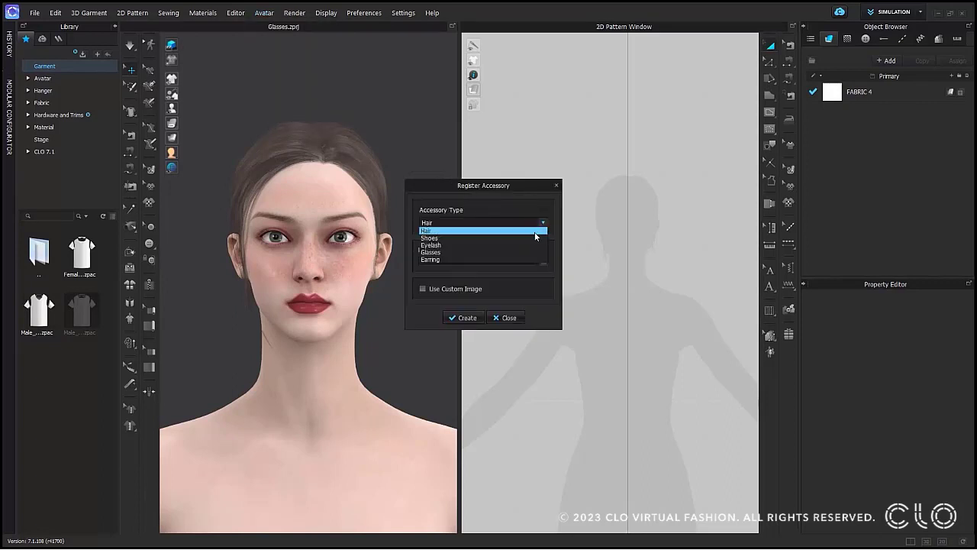
{"action": "left_click", "coordinate": [534, 253]}
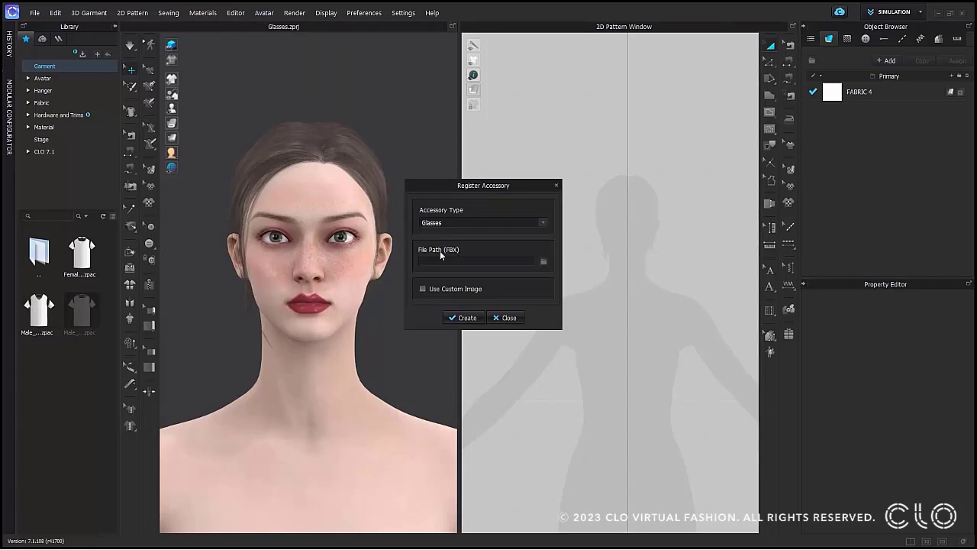
{"action": "left_click", "coordinate": [543, 263]}
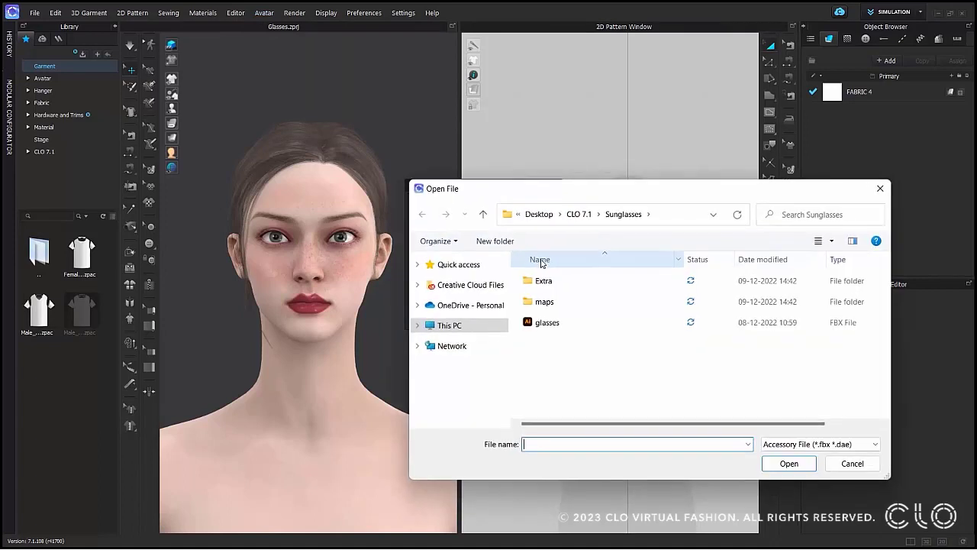
{"action": "left_click", "coordinate": [539, 320]}
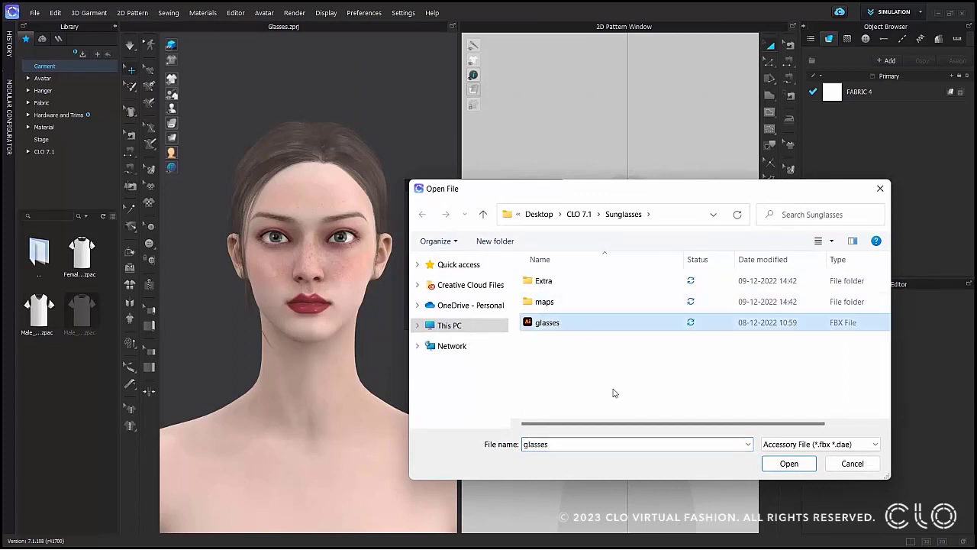
{"action": "left_click", "coordinate": [789, 463]}
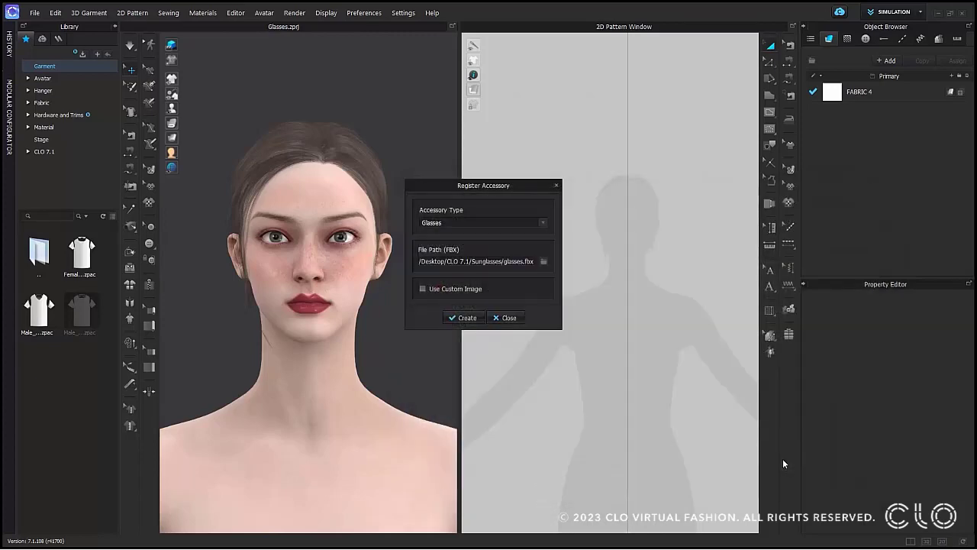
Create the glasses accessory and save it as a .zacs file named Sunglasses in the Sunglasses folder
{"action": "left_click", "coordinate": [467, 318]}
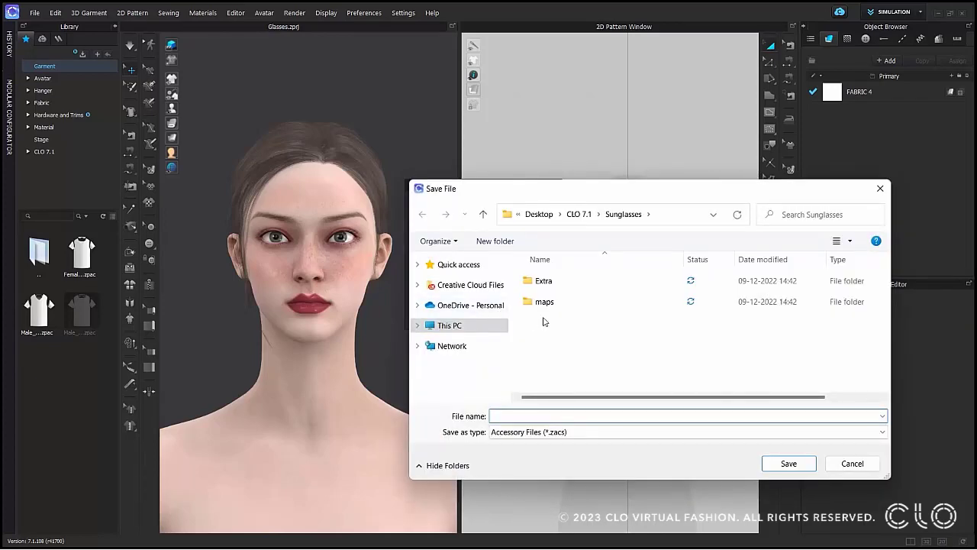
{"action": "key", "text": "Caps_Lock"}
{"action": "type", "text": "S"}
{"action": "key", "text": "Caps_Lock"}
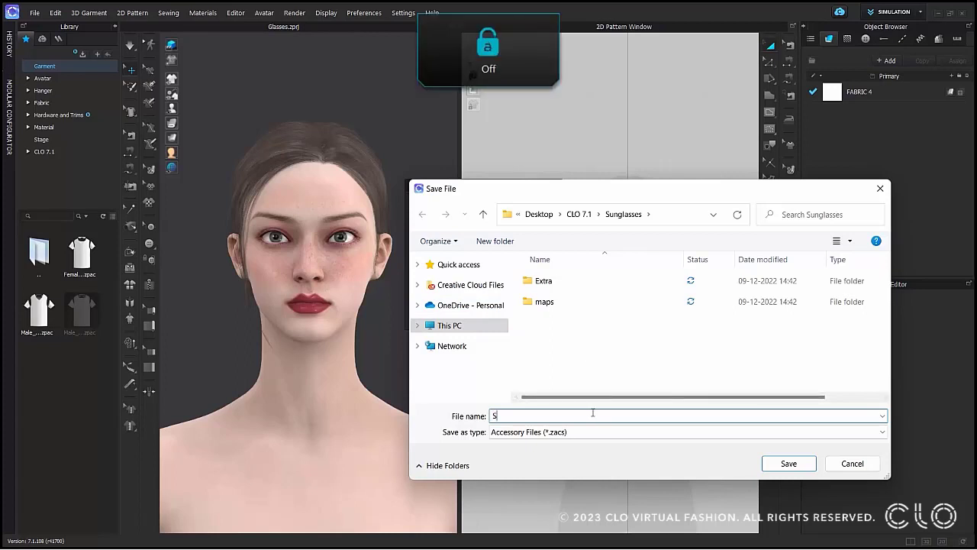
{"action": "type", "text": "unglasses"}
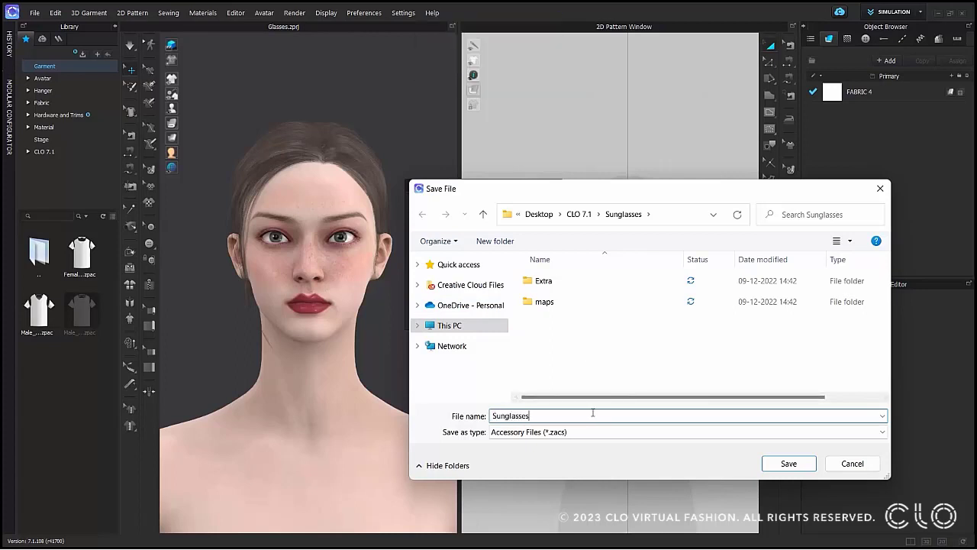
{"action": "left_click", "coordinate": [781, 463]}
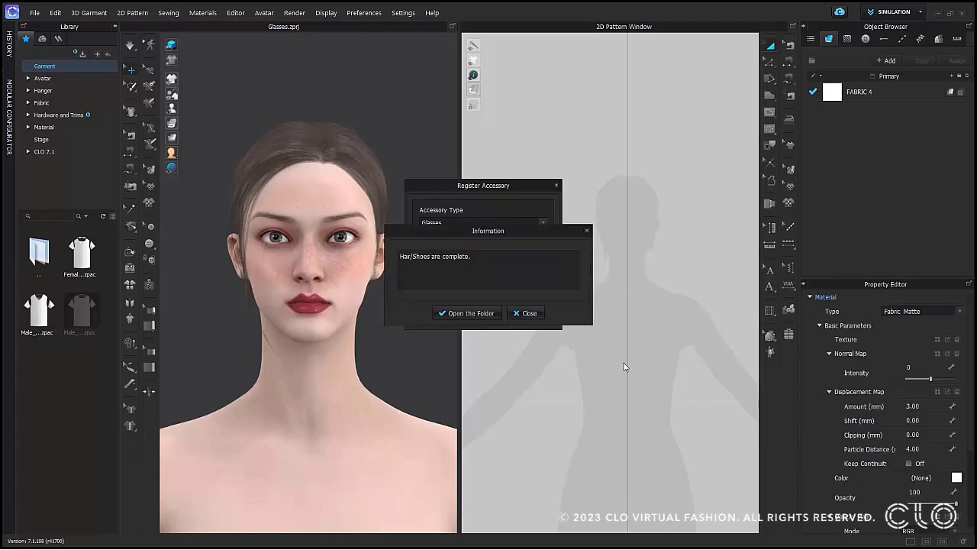
{"action": "left_click", "coordinate": [535, 316]}
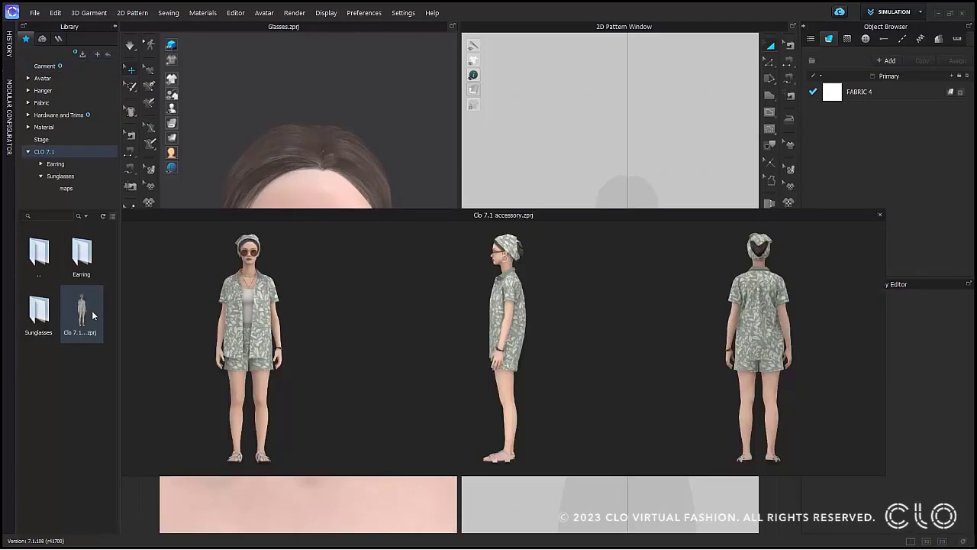
Open the Clo 7.1 accessory.zprj project and put the Sunglasses.zacs accessory from the Sunglasses folder on its avatar
{"action": "double_click", "coordinate": [92, 310]}
{"action": "left_click", "coordinate": [485, 328]}
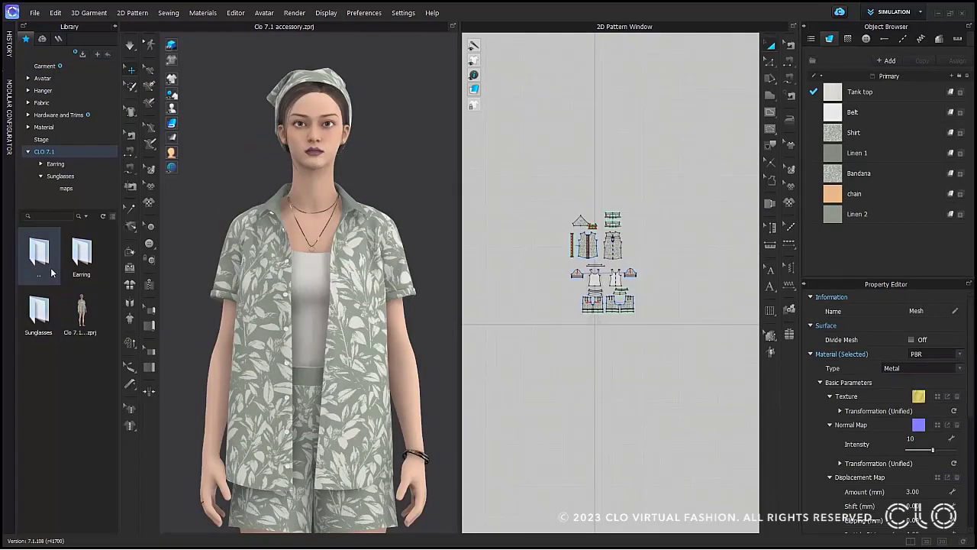
{"action": "double_click", "coordinate": [42, 309]}
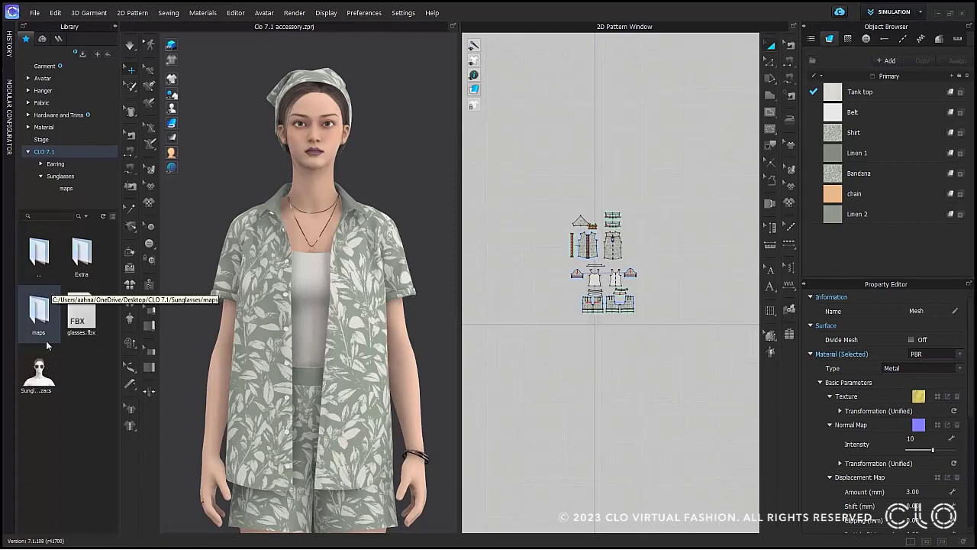
{"action": "mouse_move", "coordinate": [48, 374]}
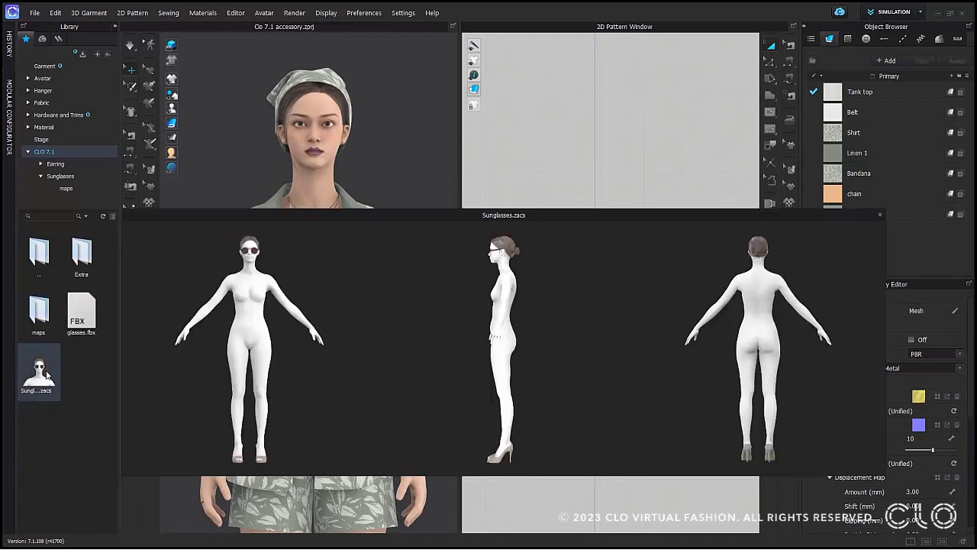
{"action": "double_click", "coordinate": [39, 372]}
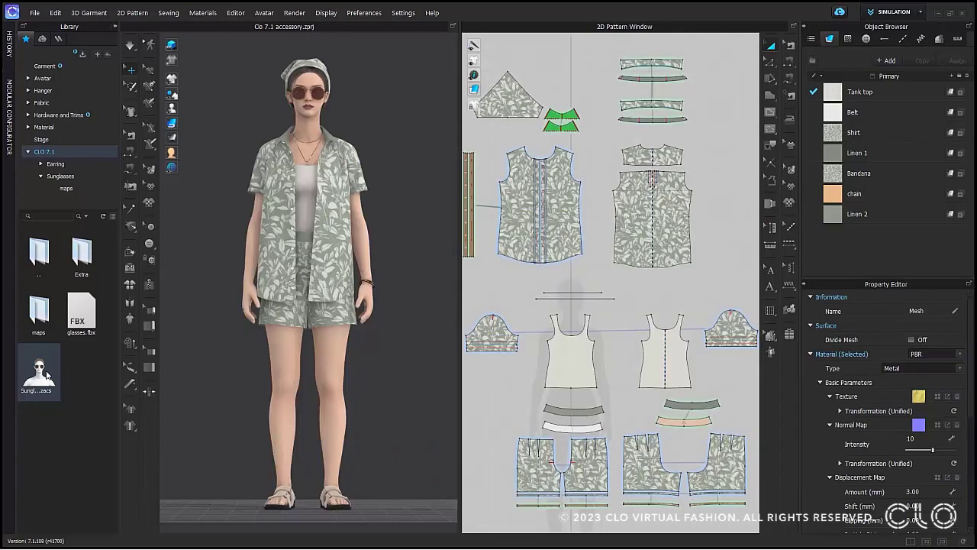
{"action": "scroll", "coordinate": [330, 80], "scroll_direction": "up", "scroll_amount": 10}
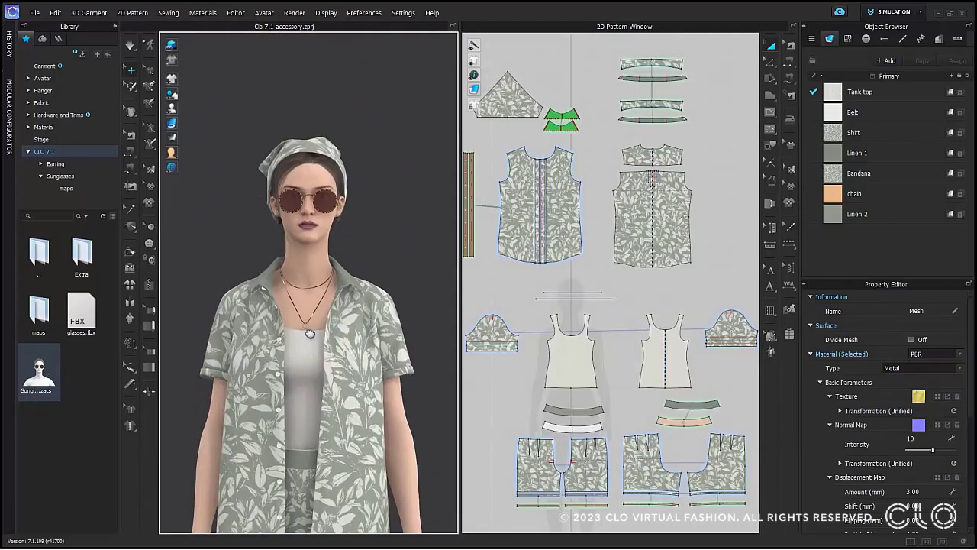
{"action": "scroll", "coordinate": [609, 324], "scroll_direction": "down", "scroll_amount": 2}
{"action": "right_click_drag", "start_coordinate": [336, 266], "coordinate": [351, 255]}
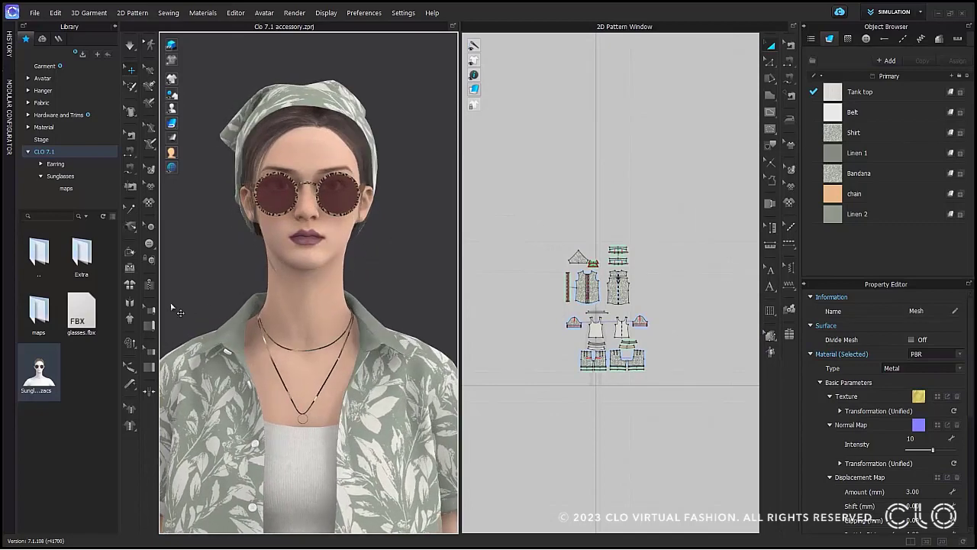
Add the Earrings.zacs accessory from the Earring folder to the avatar wearing the sunglasses
{"action": "double_click", "coordinate": [40, 262]}
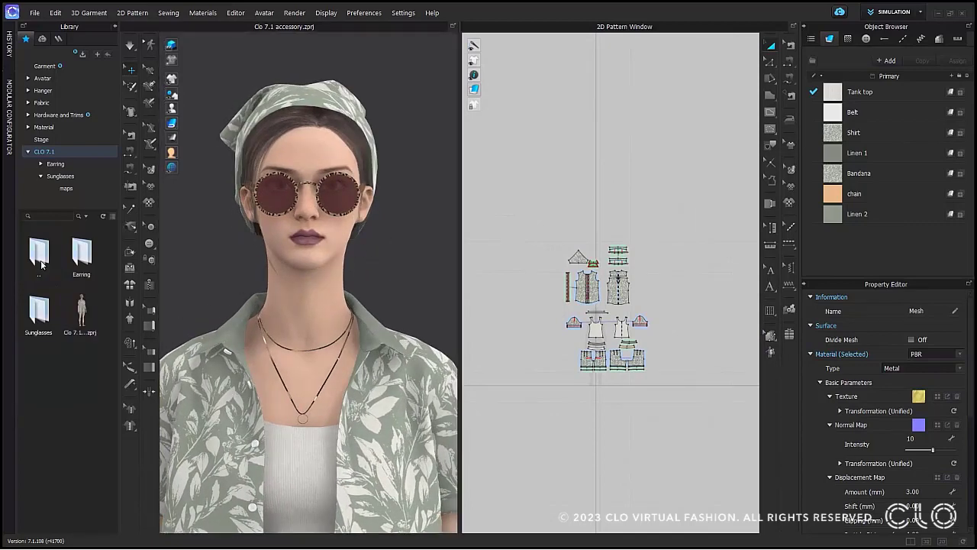
{"action": "double_click", "coordinate": [82, 259]}
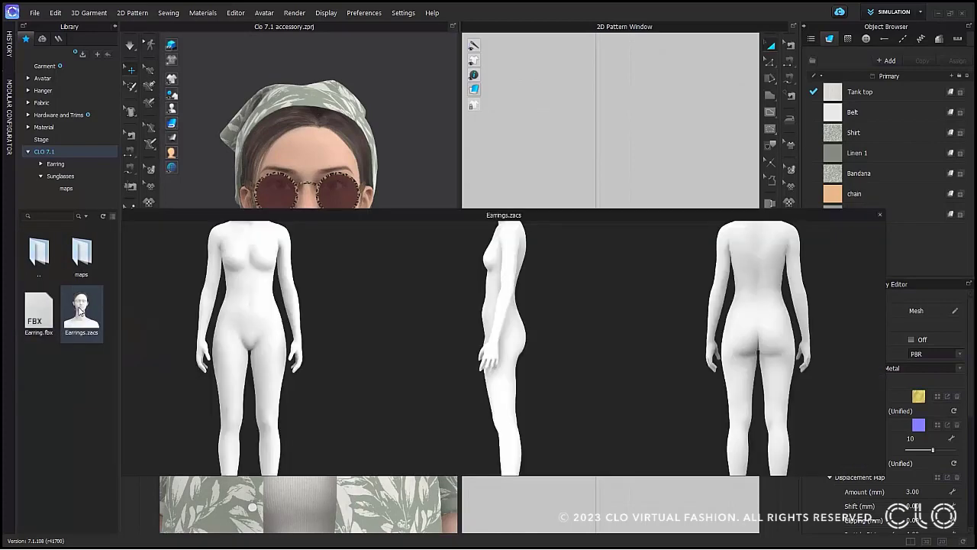
{"action": "double_click", "coordinate": [79, 311]}
{"action": "scroll", "coordinate": [317, 111], "scroll_direction": "up", "scroll_amount": 10}
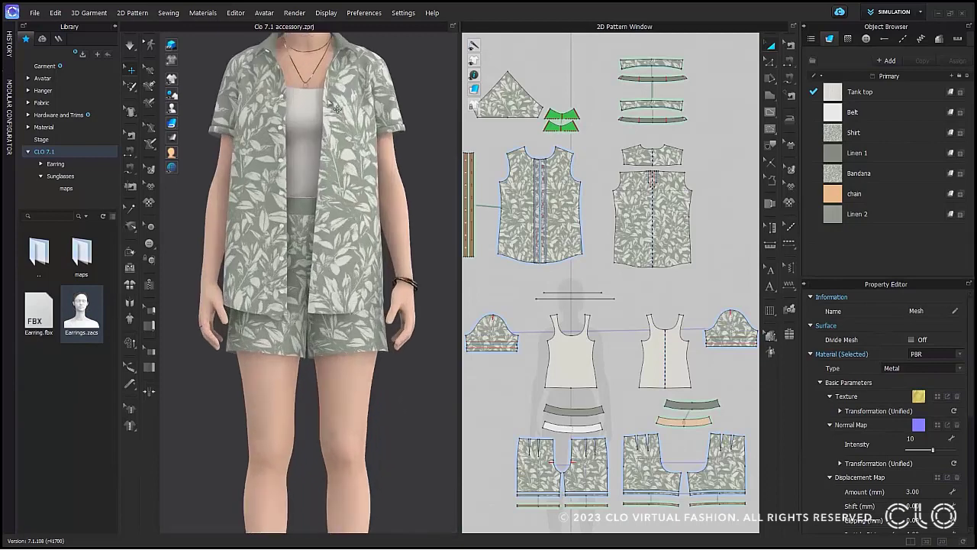
{"action": "middle_click_drag", "start_coordinate": [312, 107], "coordinate": [314, 285]}
{"action": "right_click_drag", "start_coordinate": [290, 289], "coordinate": [303, 294]}
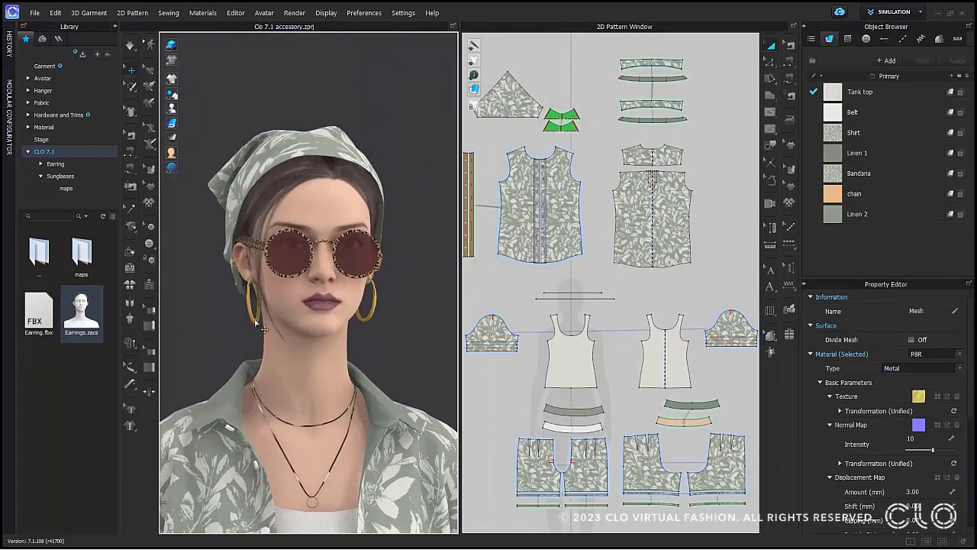
Set the material type of the avatar's hoop earrings to Metal and check them from the front
{"action": "left_click", "coordinate": [254, 322]}
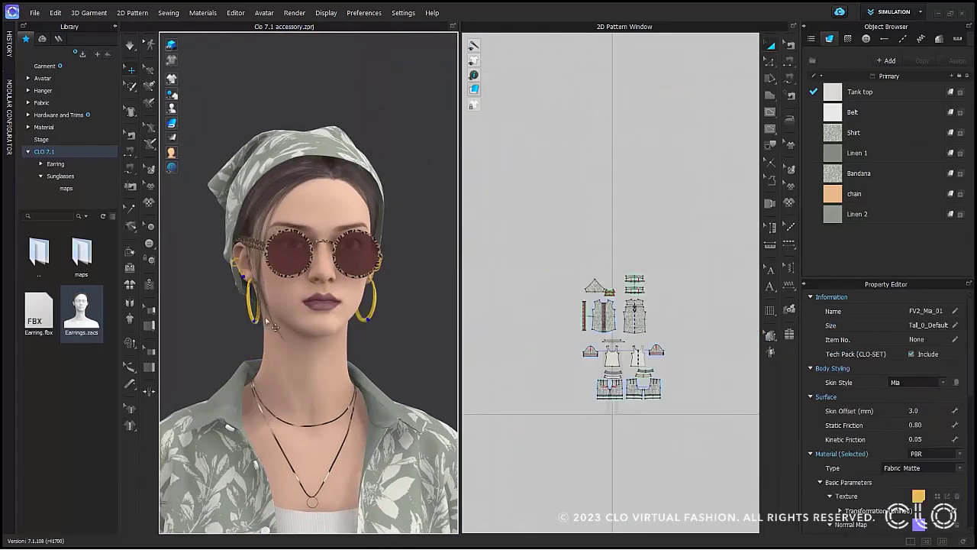
{"action": "left_click", "coordinate": [961, 469]}
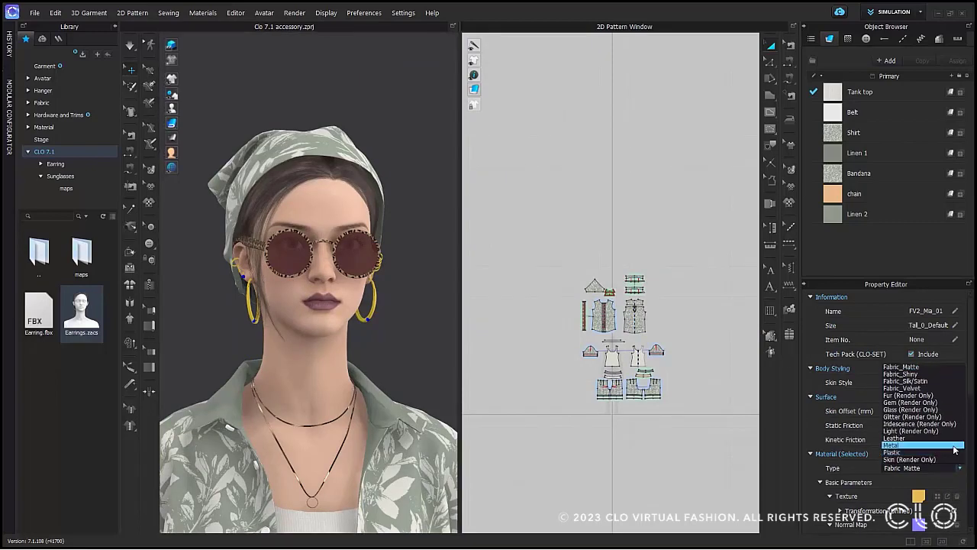
{"action": "left_click", "coordinate": [944, 439]}
{"action": "left_click", "coordinate": [437, 337]}
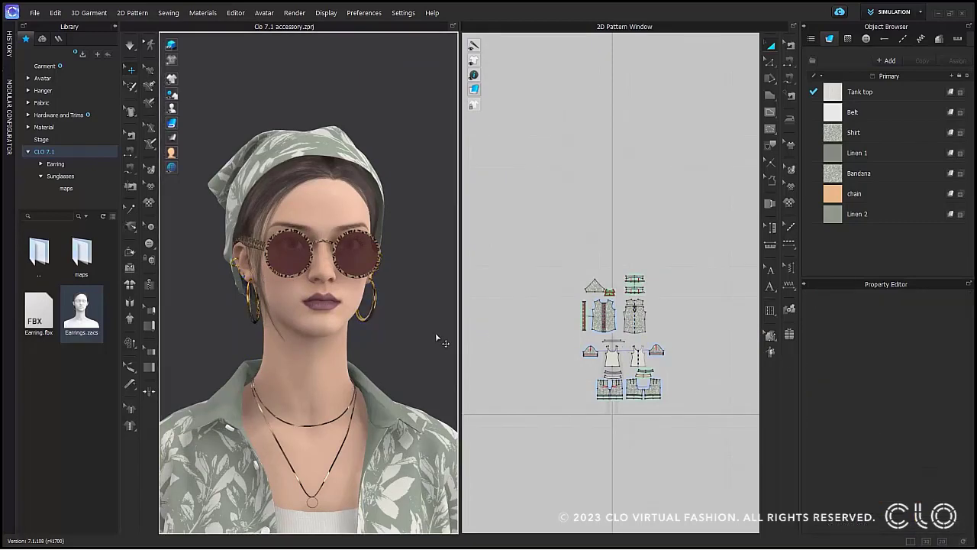
{"action": "right_click_drag", "start_coordinate": [436, 335], "coordinate": [425, 336]}
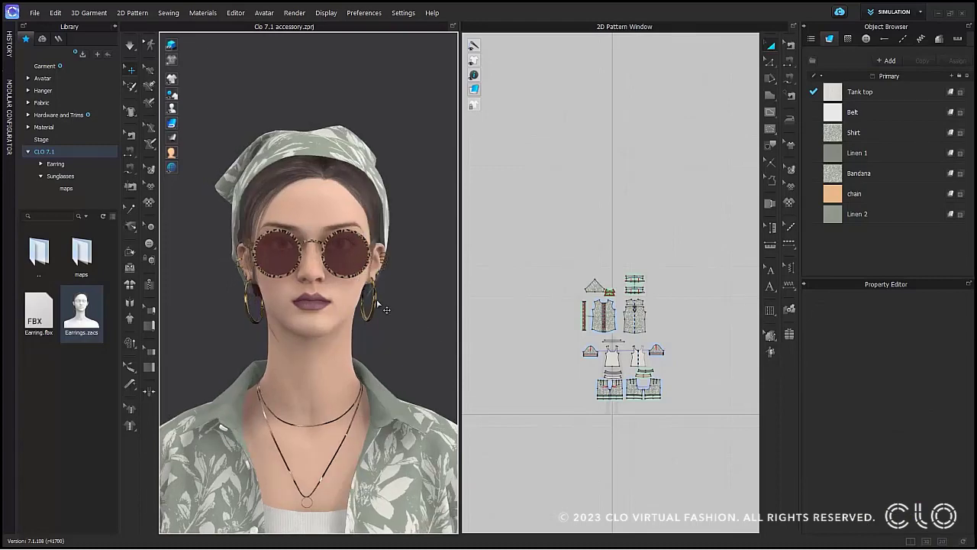
{"action": "scroll", "coordinate": [386, 309], "scroll_direction": "up", "scroll_amount": 3}
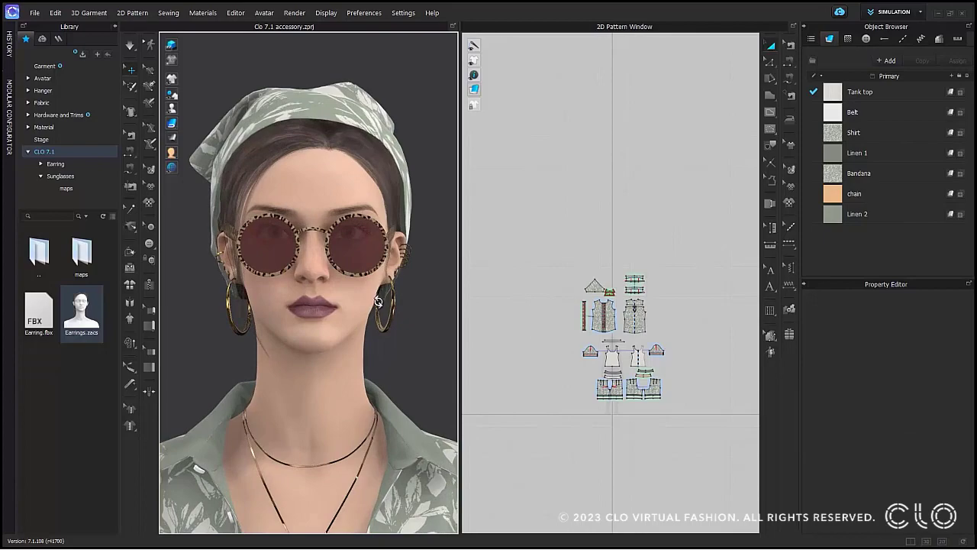
{"action": "right_click_drag", "start_coordinate": [382, 303], "coordinate": [391, 305]}
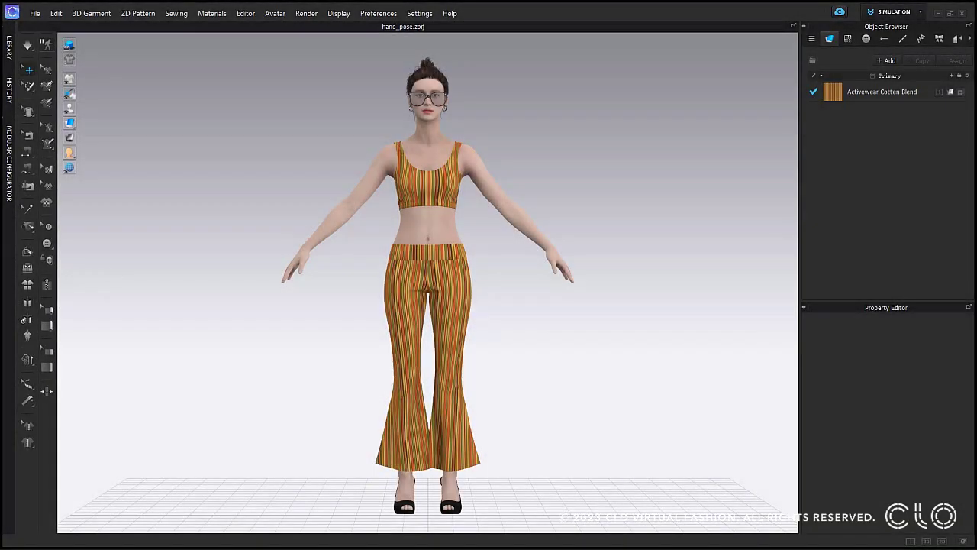
Load a pose file onto the avatar using Pose Only, limited to Both Hands
{"action": "left_click_drag", "start_coordinate": [336, 382], "coordinate": [492, 248]}
{"action": "left_click", "coordinate": [531, 255]}
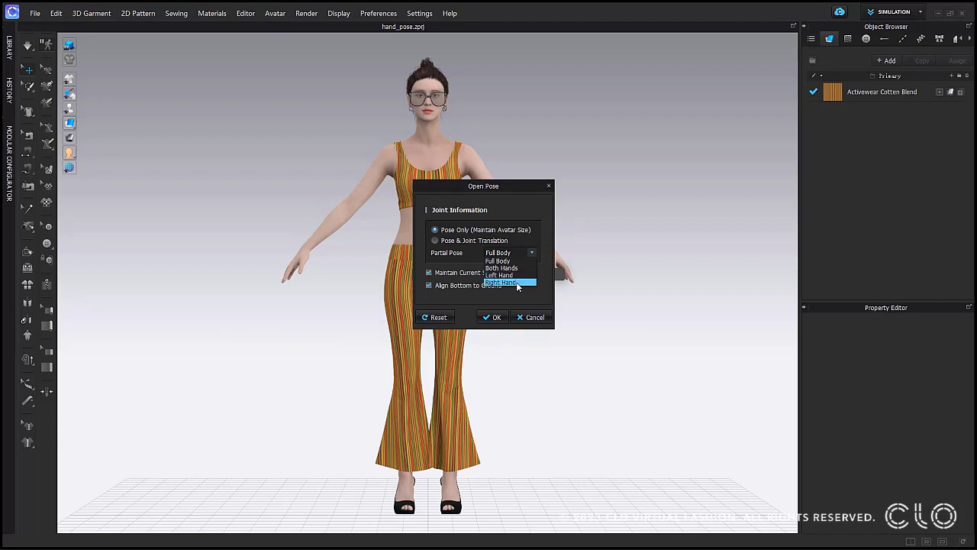
{"action": "left_click", "coordinate": [513, 268]}
{"action": "left_click", "coordinate": [494, 317]}
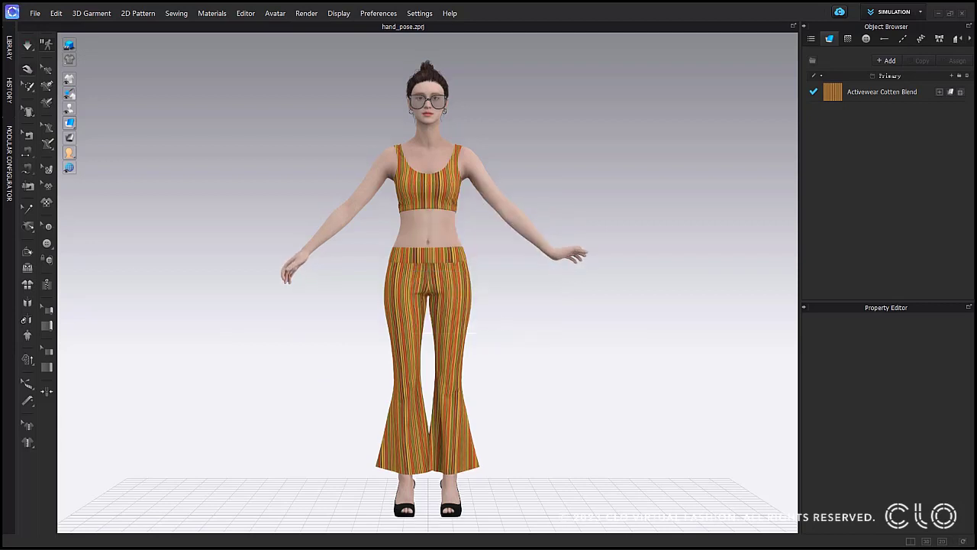
Load the pose onto the avatar as a Full Body pose using Pose Only and simulate the outfit
{"action": "left_click_drag", "start_coordinate": [4, 274], "coordinate": [501, 249]}
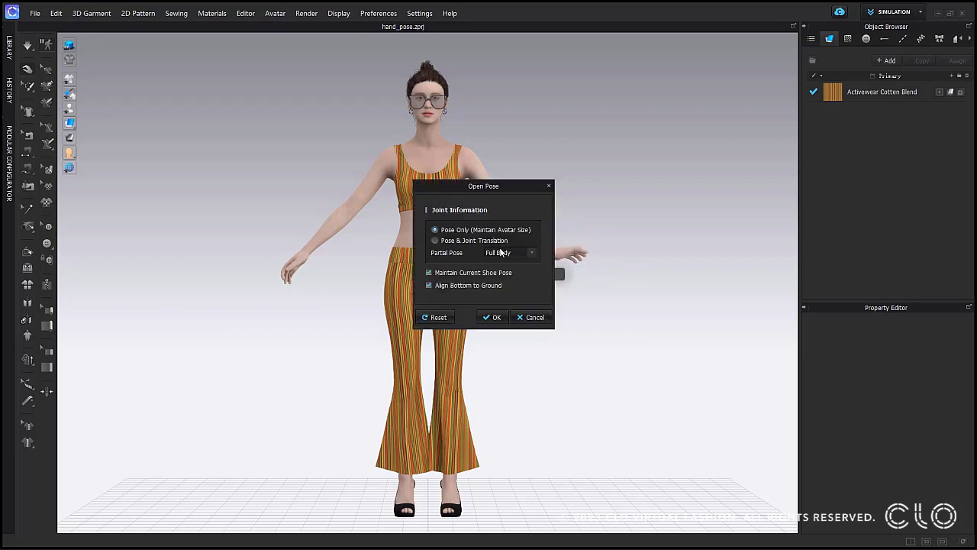
{"action": "left_click", "coordinate": [492, 316]}
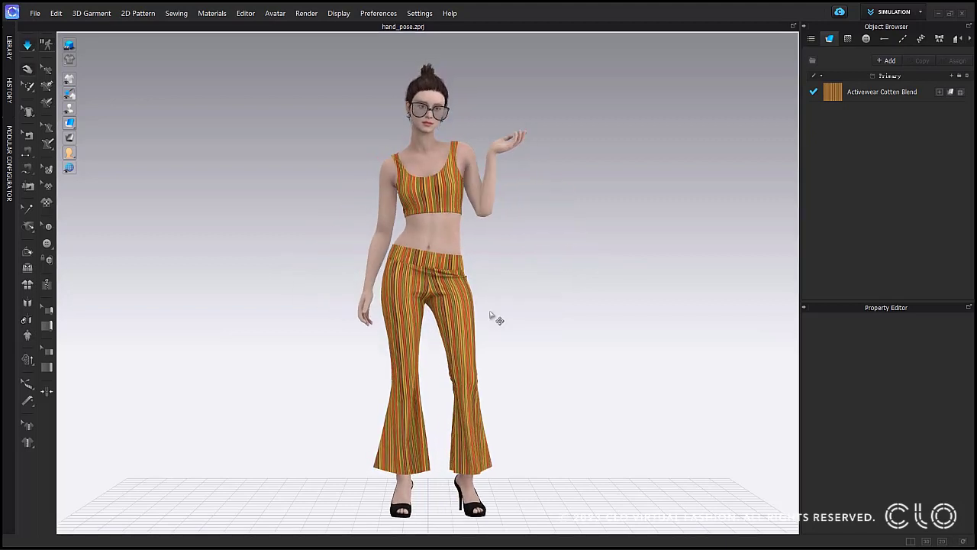
{"action": "key", "text": "space"}
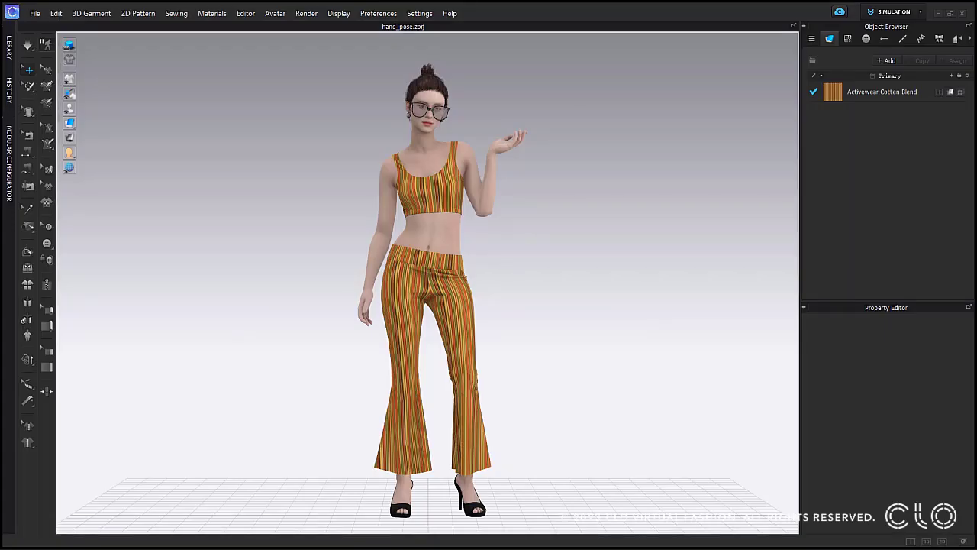
Save the avatar's current hand pose as a Hand Pose file named hand_pose in the hand_pose_demo folder
{"action": "left_click", "coordinate": [36, 15]}
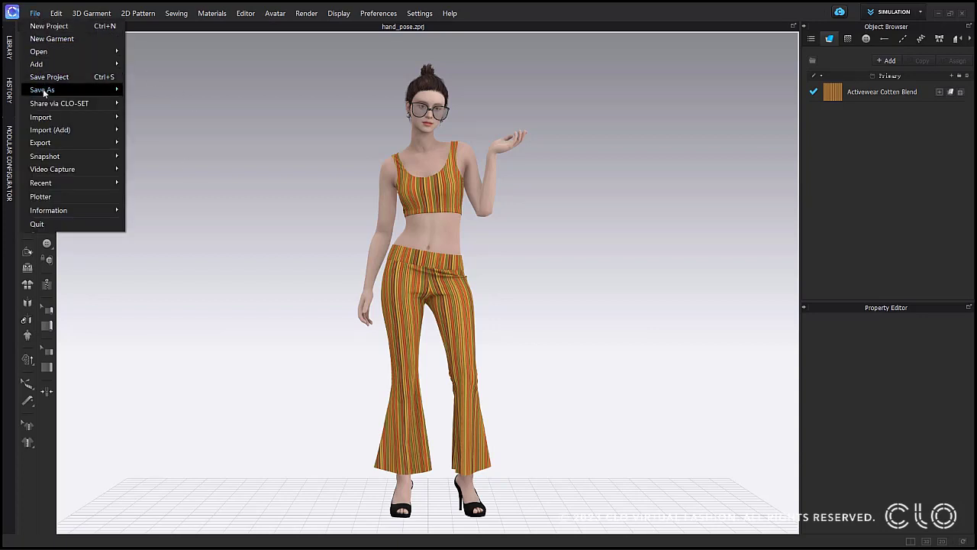
{"action": "mouse_move", "coordinate": [39, 89]}
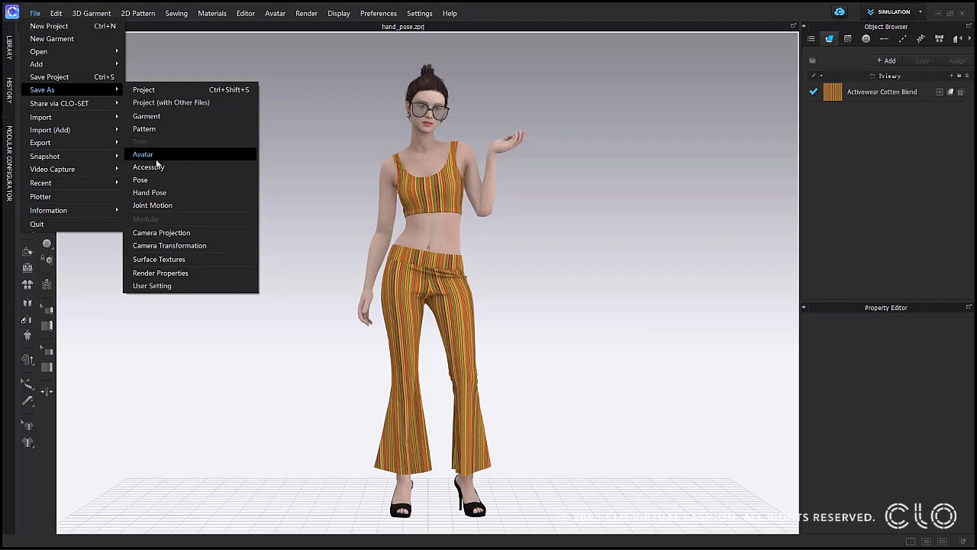
{"action": "left_click", "coordinate": [148, 192]}
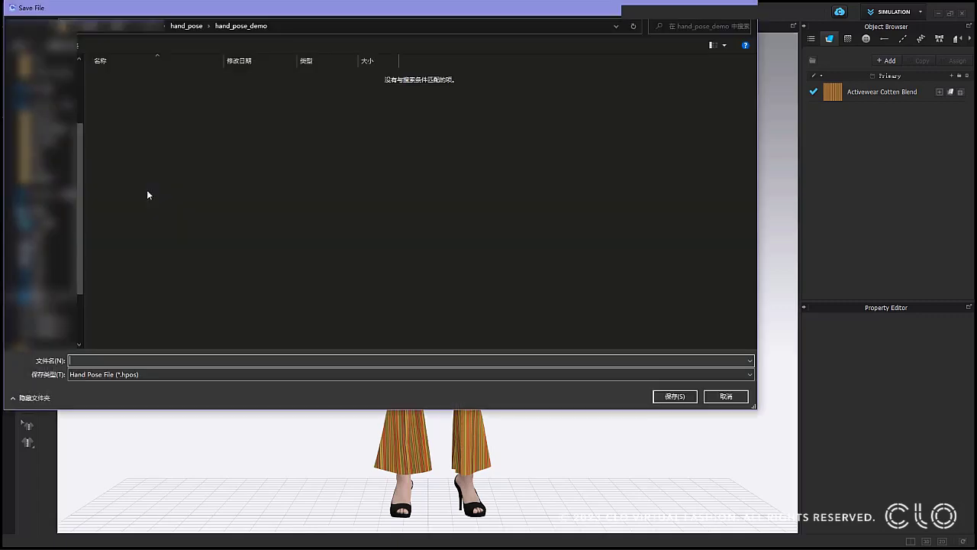
{"action": "type", "text": "hand_pose"}
{"action": "left_click", "coordinate": [673, 398]}
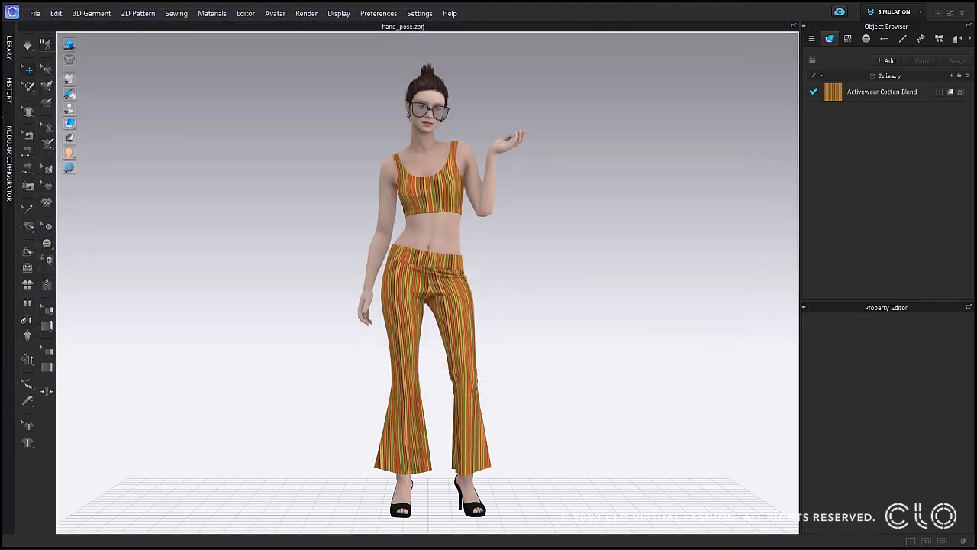
Load another pose from the hand_pose_demo folder onto the avatar as Full Body, keeping the current shoe pose
{"action": "left_click_drag", "start_coordinate": [0, 165], "coordinate": [457, 164]}
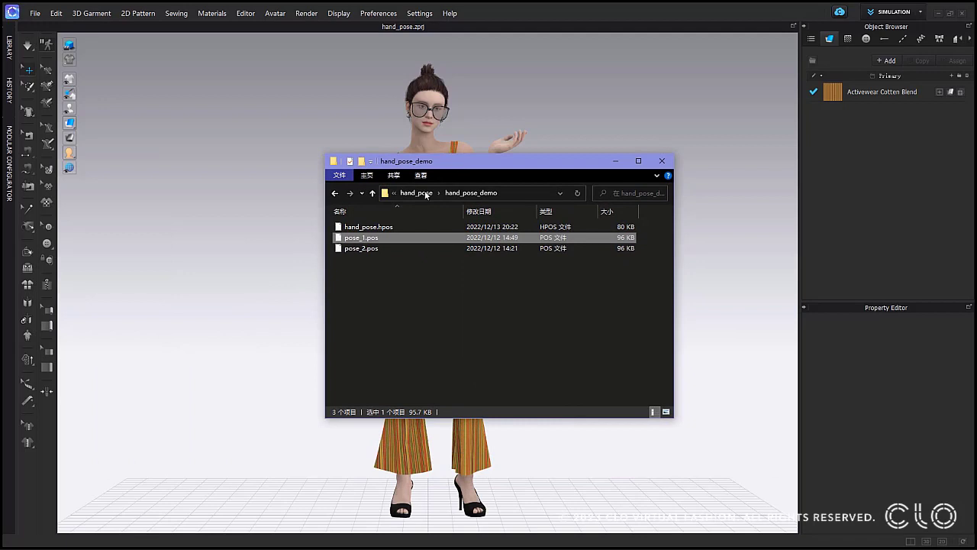
{"action": "left_click", "coordinate": [400, 227]}
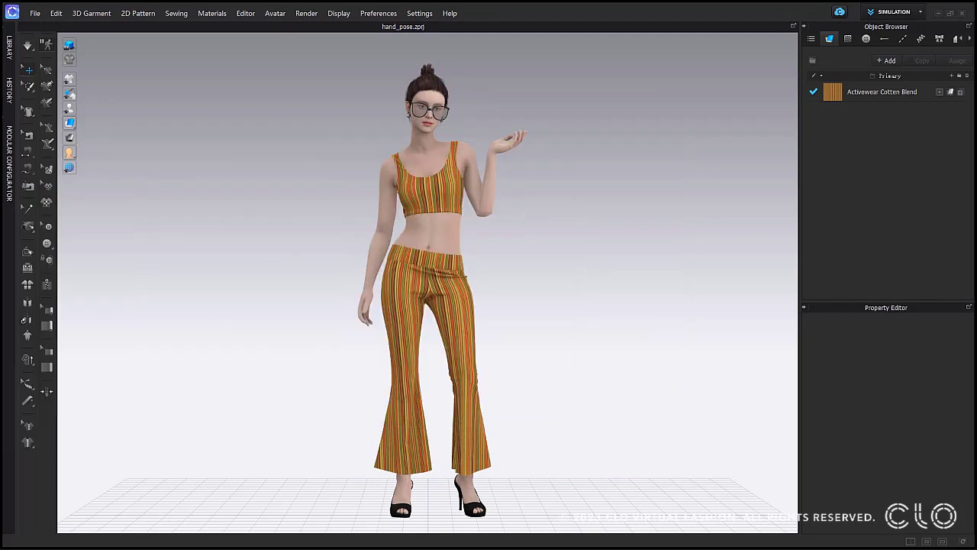
{"action": "left_click_drag", "start_coordinate": [236, 254], "coordinate": [284, 239]}
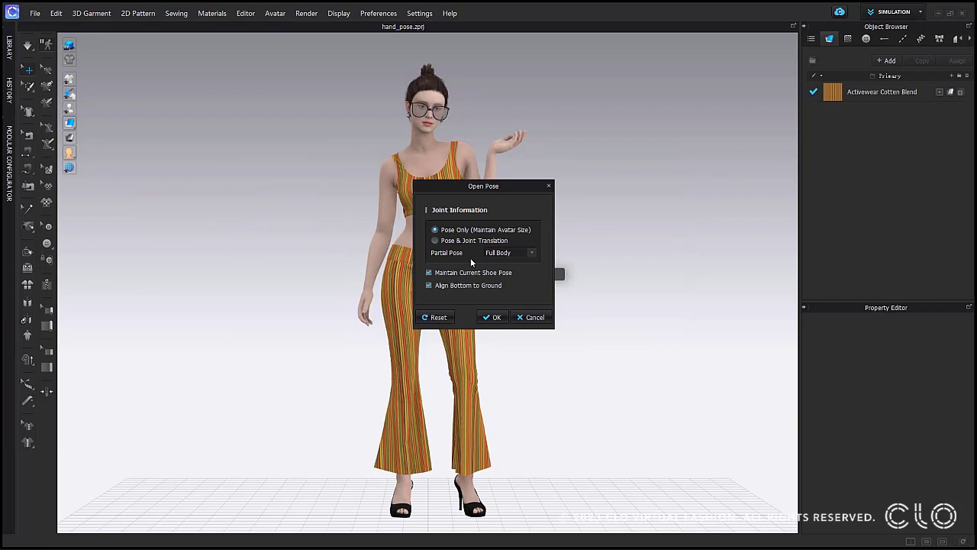
{"action": "left_click", "coordinate": [496, 317]}
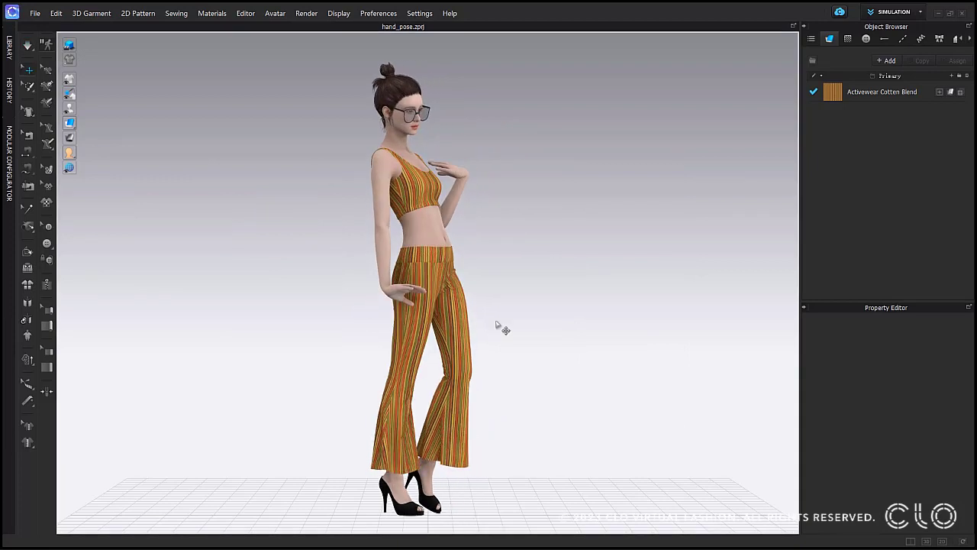
Apply the saved hand_pose.hpos file to the avatar using Pose Only
{"action": "left_click_drag", "start_coordinate": [496, 326], "coordinate": [496, 326]}
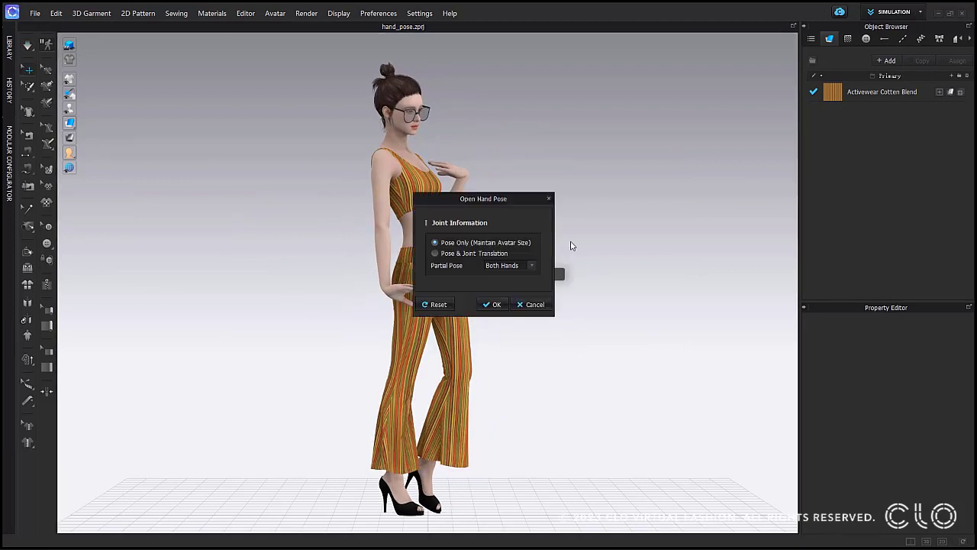
{"action": "left_click", "coordinate": [517, 265]}
{"action": "left_click", "coordinate": [492, 303]}
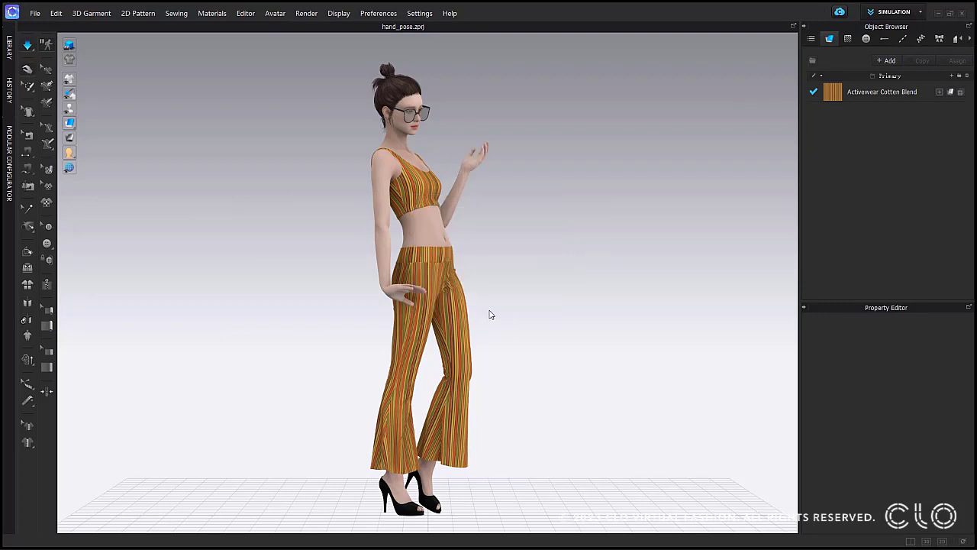
Add the chain handbag to the avatar's raised hand, maintaining the current avatar's size and pose
{"action": "left_click_drag", "start_coordinate": [489, 314], "coordinate": [484, 240]}
{"action": "left_click", "coordinate": [481, 369]}
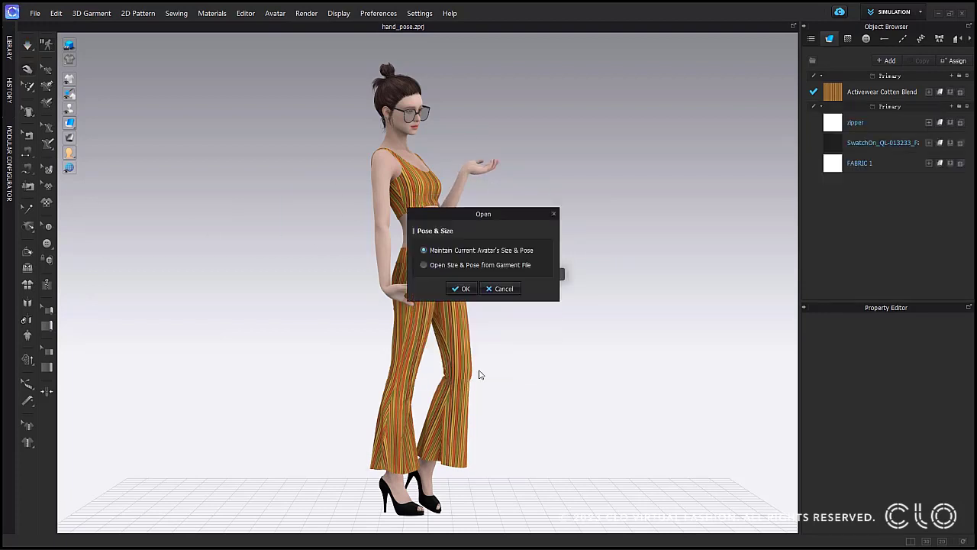
{"action": "left_click", "coordinate": [463, 288]}
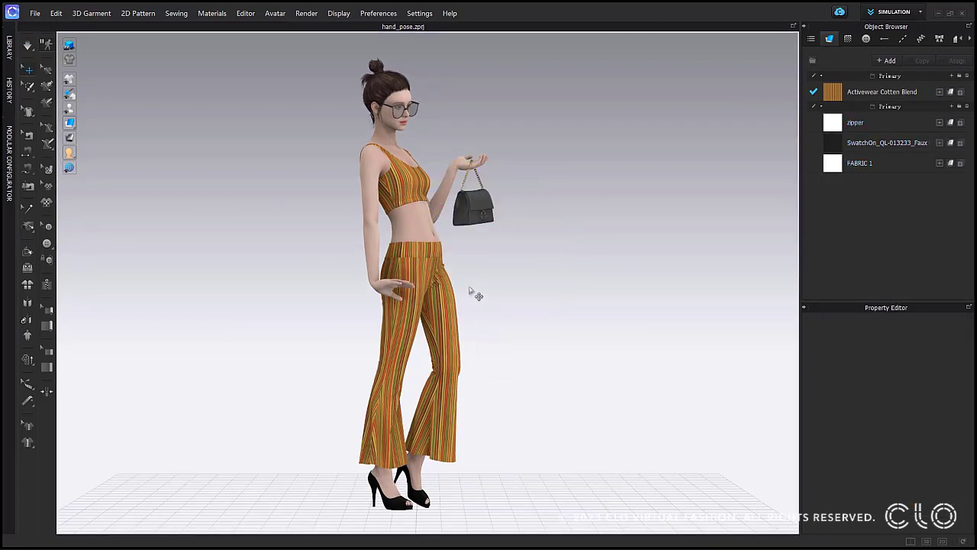
Browse the Avatar library to its Pose folder and open the first subfolder there
{"action": "left_click", "coordinate": [7, 48]}
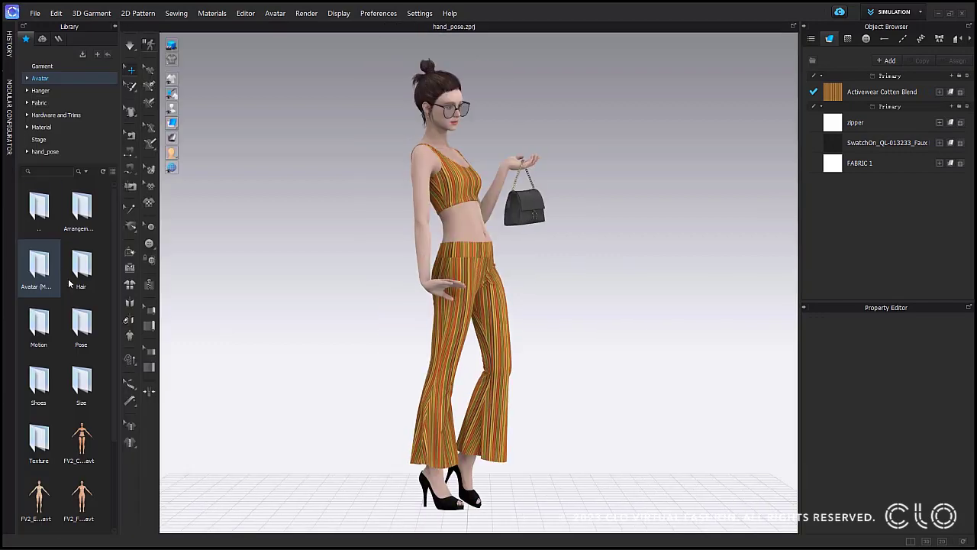
{"action": "double_click", "coordinate": [82, 328]}
{"action": "double_click", "coordinate": [88, 220]}
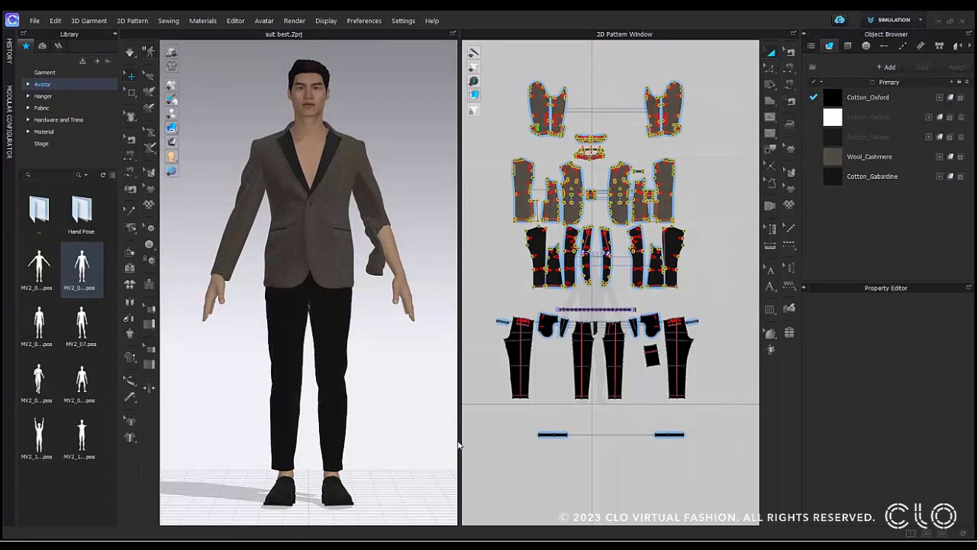
Deactivate the male avatar whose forearm pokes through the jacket sleeve
{"action": "scroll", "coordinate": [383, 258], "scroll_direction": "up", "scroll_amount": 5}
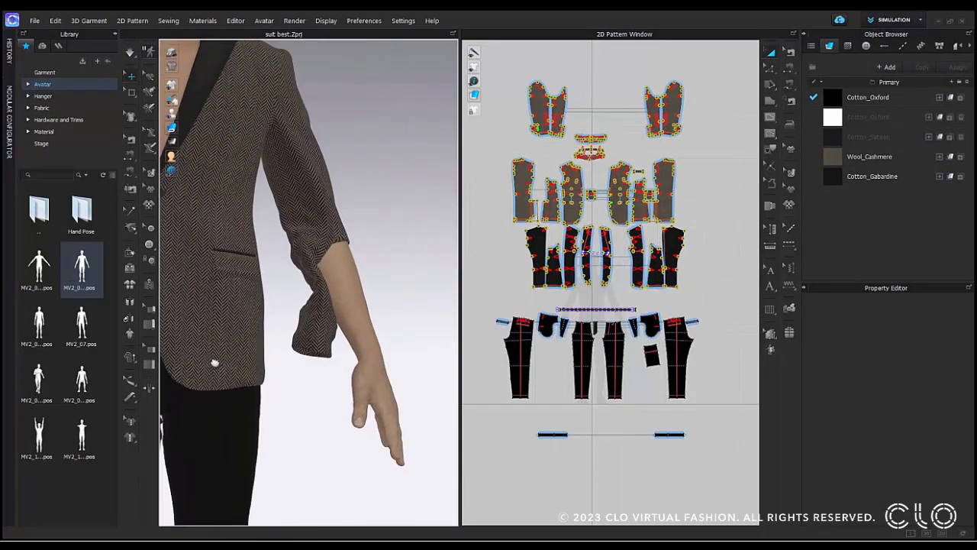
{"action": "scroll", "coordinate": [270, 333], "scroll_direction": "up", "scroll_amount": 5}
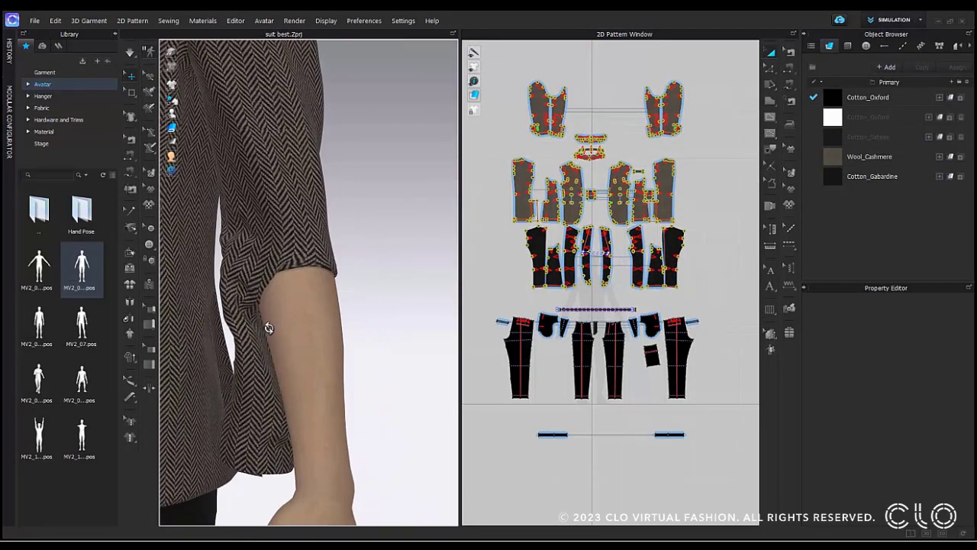
{"action": "scroll", "coordinate": [342, 319], "scroll_direction": "down", "scroll_amount": 3}
{"action": "scroll", "coordinate": [342, 316], "scroll_direction": "down", "scroll_amount": 5}
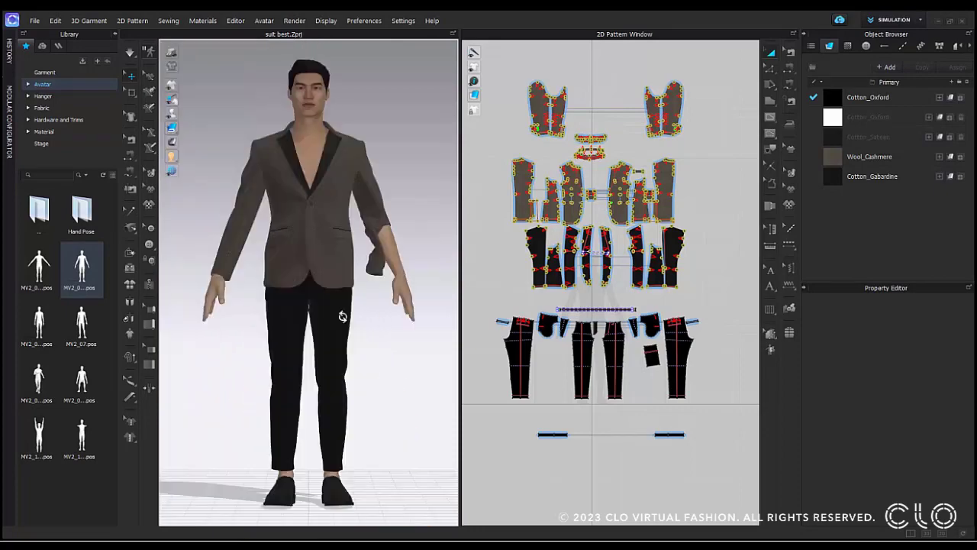
{"action": "left_click", "coordinate": [388, 252]}
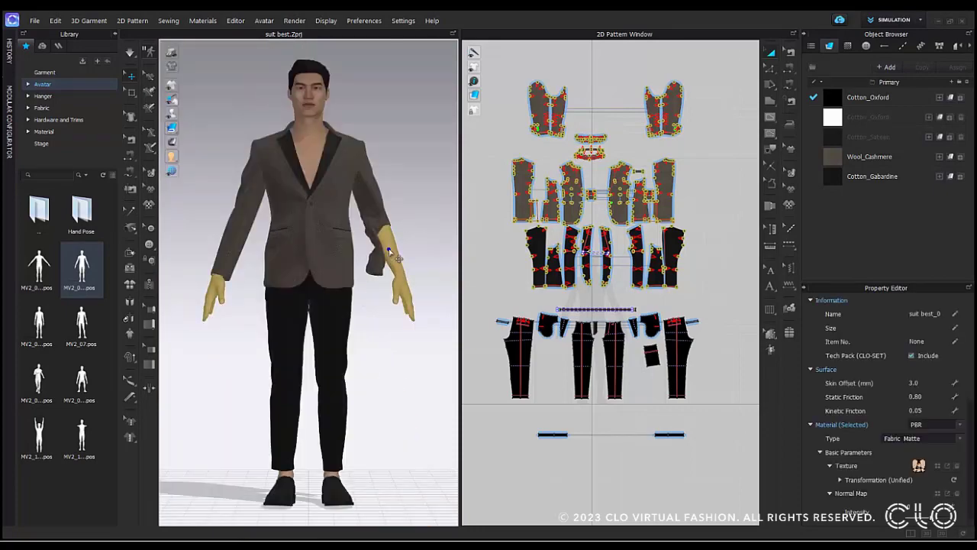
{"action": "right_click", "coordinate": [388, 252]}
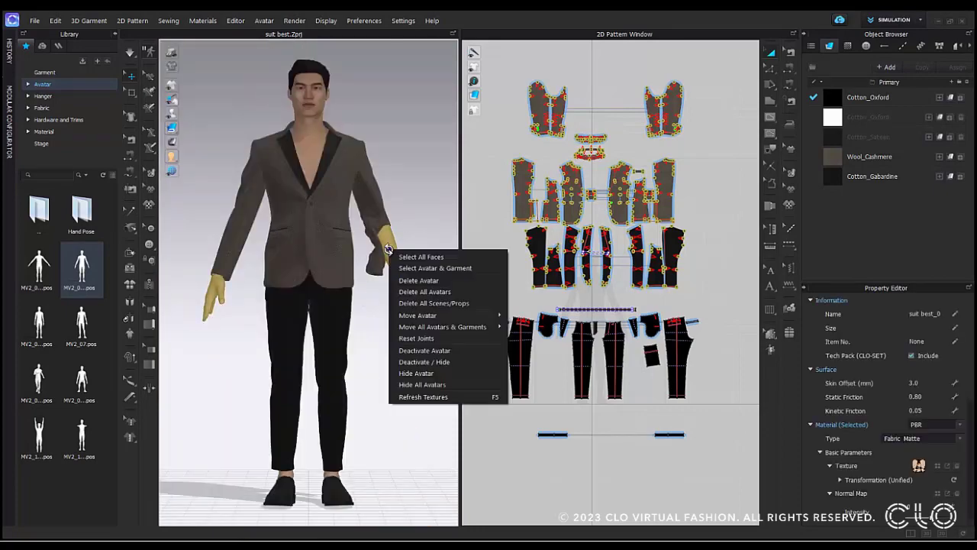
{"action": "left_click", "coordinate": [419, 351]}
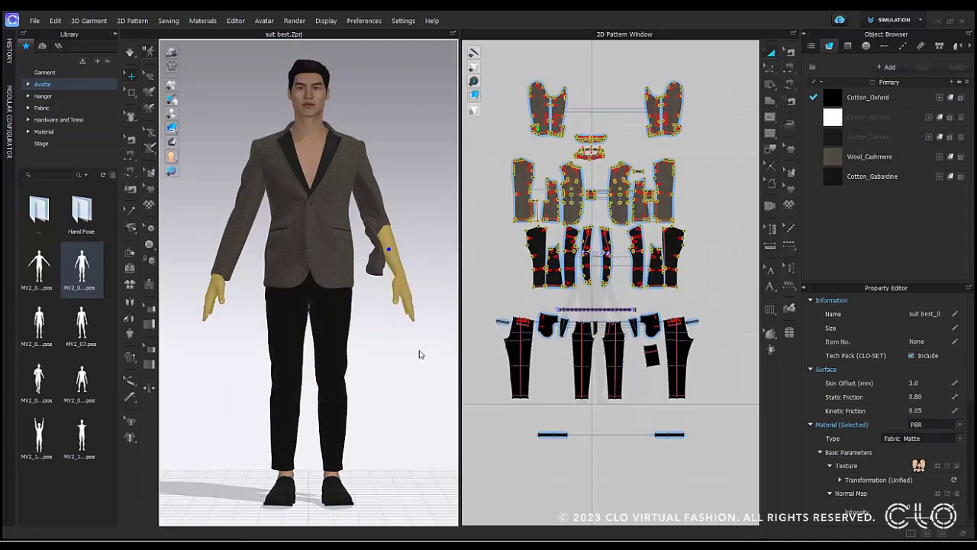
{"action": "mouse_move", "coordinate": [419, 353]}
{"action": "right_mouse_down"}
{"action": "mouse_move", "coordinate": [399, 345]}
{"action": "mouse_move", "coordinate": [358, 351]}
{"action": "mouse_move", "coordinate": [413, 354]}
{"action": "right_mouse_up"}
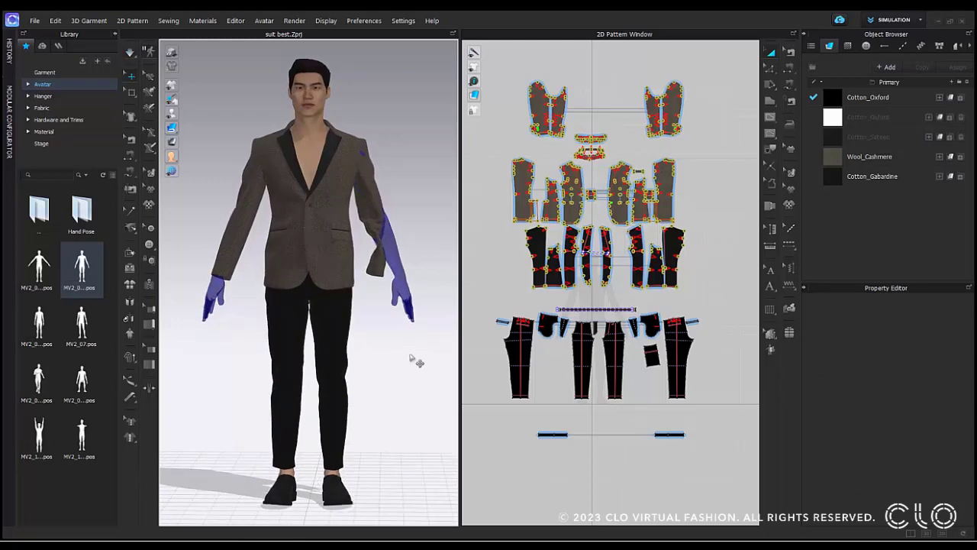
Set the male avatar to Deactivate / Hide and clear the selection
{"action": "left_click", "coordinate": [394, 255]}
{"action": "right_click", "coordinate": [393, 252]}
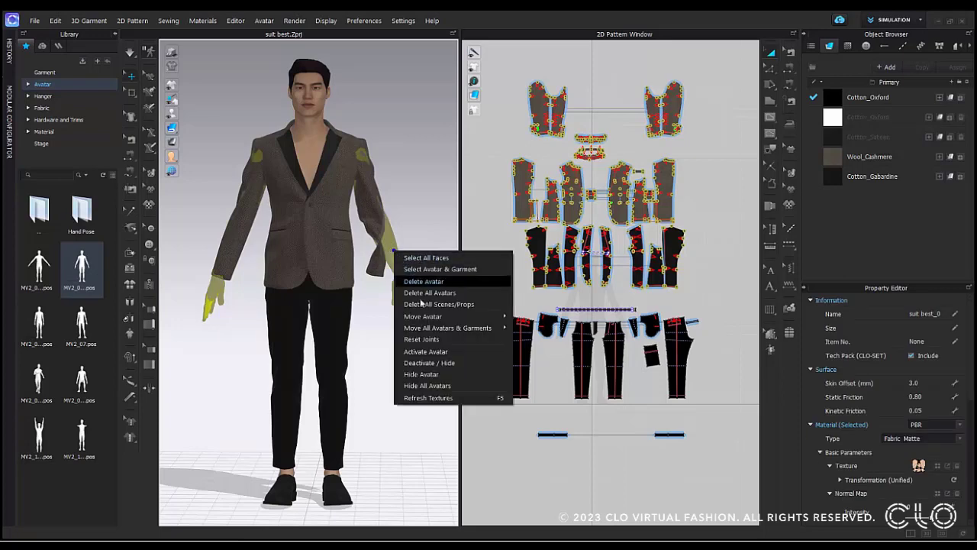
{"action": "left_click", "coordinate": [429, 363]}
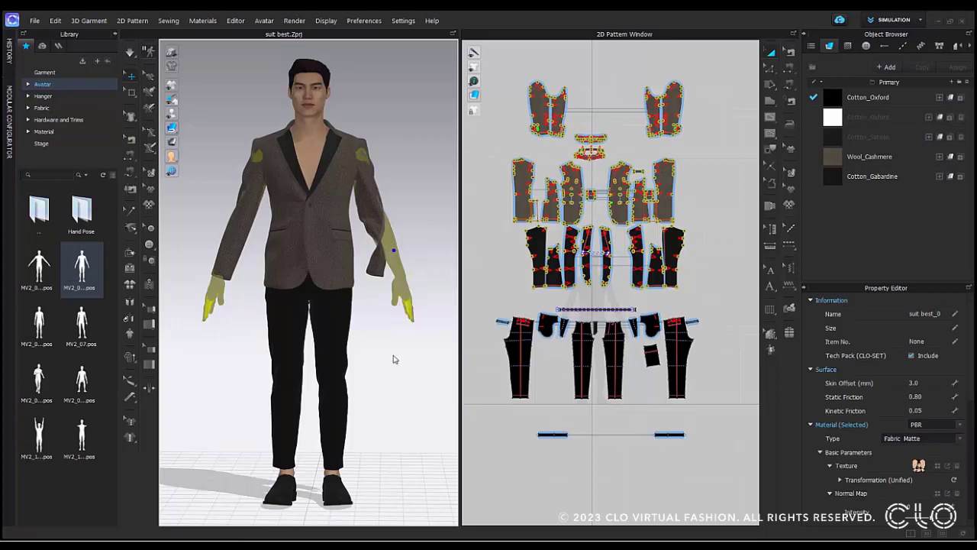
{"action": "left_click", "coordinate": [410, 396]}
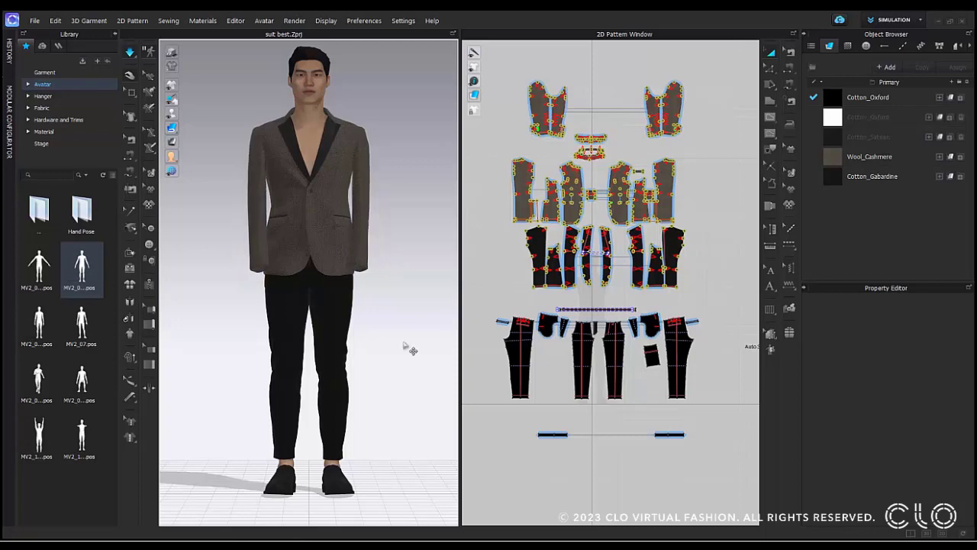
Hide the avatar so that only the suit is displayed, with the jacket framed at an angle
{"action": "right_click_drag", "start_coordinate": [335, 277], "coordinate": [382, 275]}
{"action": "scroll", "coordinate": [335, 222], "scroll_direction": "up", "scroll_amount": 5}
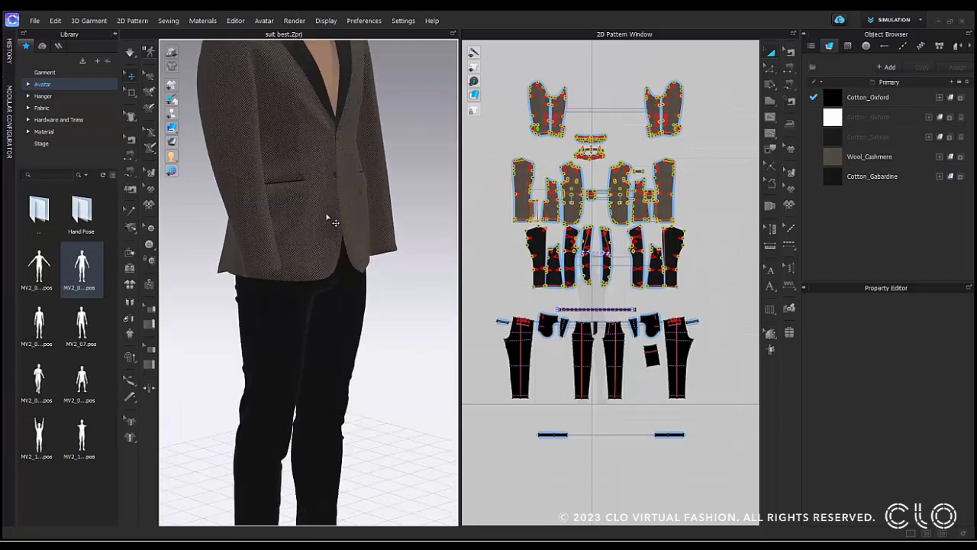
{"action": "scroll", "coordinate": [328, 218], "scroll_direction": "up", "scroll_amount": 2}
{"action": "middle_click_drag", "start_coordinate": [328, 219], "coordinate": [342, 317]}
{"action": "left_click", "coordinate": [188, 115]}
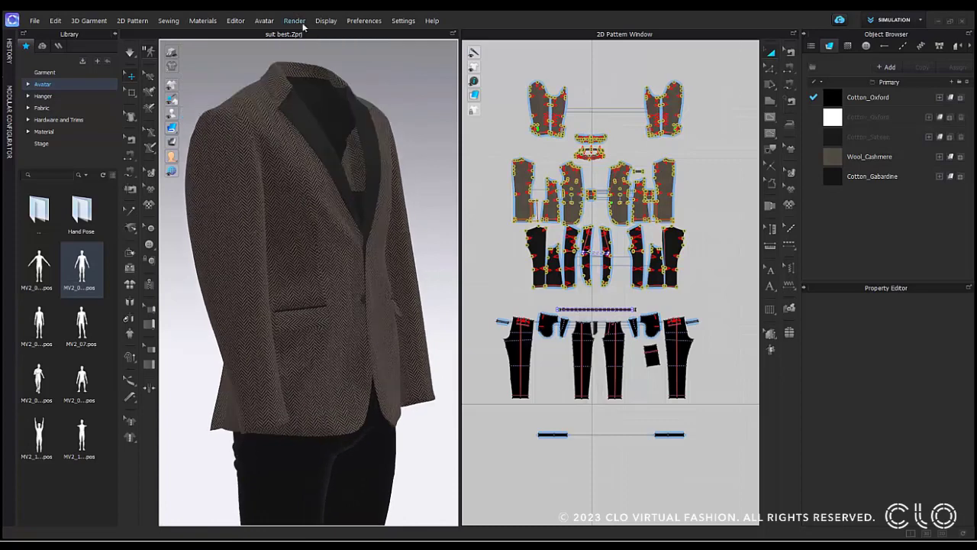
Render the suit jacket in the Render window, then close that window
{"action": "left_click", "coordinate": [295, 21]}
{"action": "left_click", "coordinate": [306, 42]}
{"action": "left_click", "coordinate": [769, 57]}
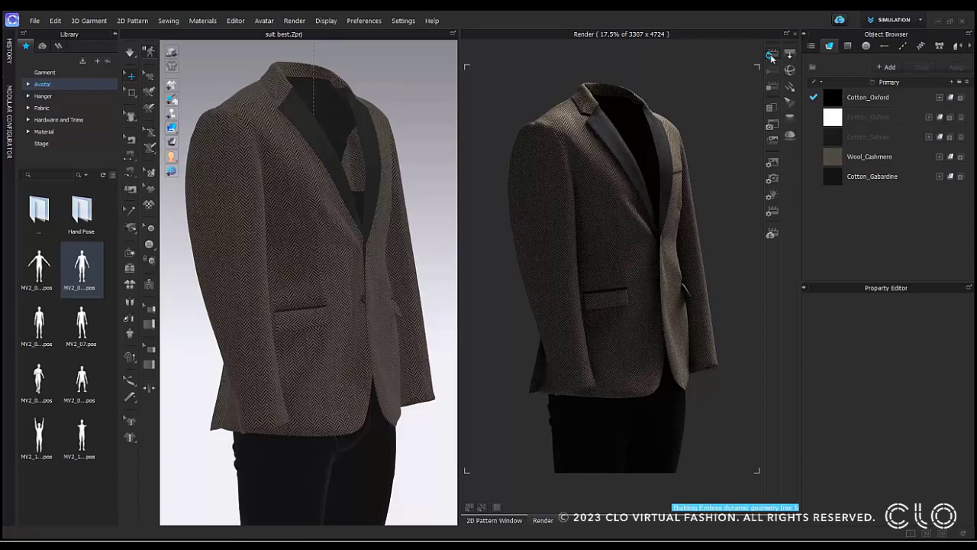
{"action": "left_click", "coordinate": [797, 34]}
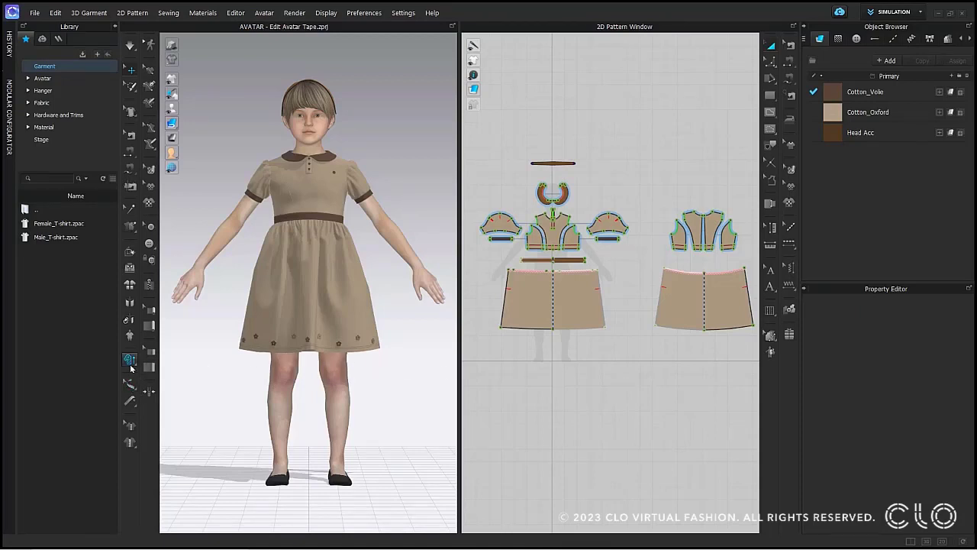
Draw a Basic Tape Measure (Avatar) along the girl avatar's shoulder from the neck base to the shoulder tip
{"action": "left_click", "coordinate": [131, 401]}
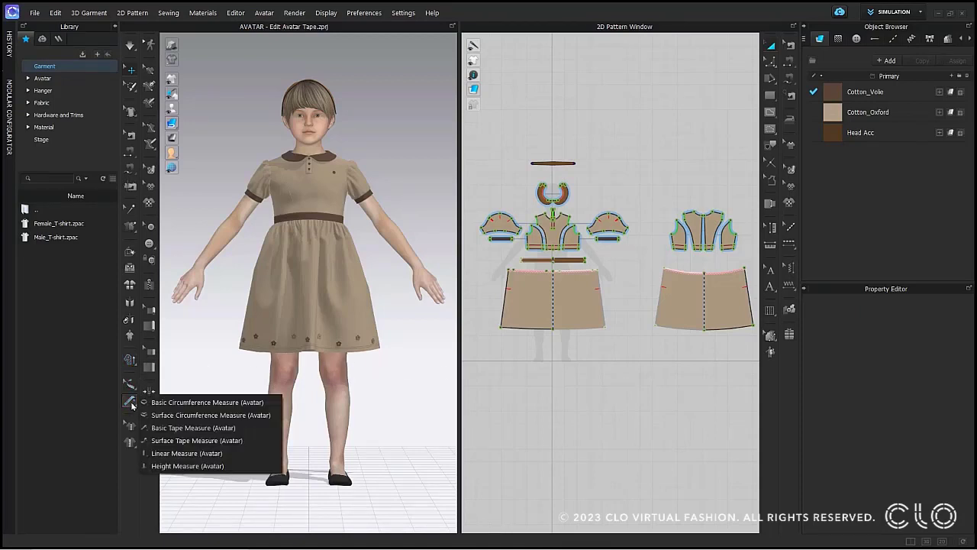
{"action": "left_click", "coordinate": [241, 428]}
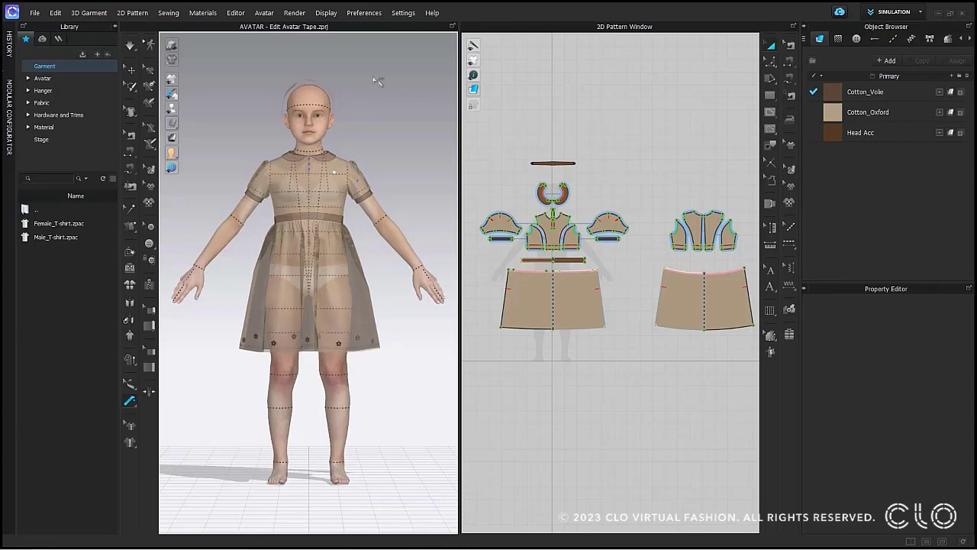
{"action": "scroll", "coordinate": [384, 112], "scroll_direction": "up", "scroll_amount": 3}
{"action": "scroll", "coordinate": [403, 101], "scroll_direction": "up", "scroll_amount": 5}
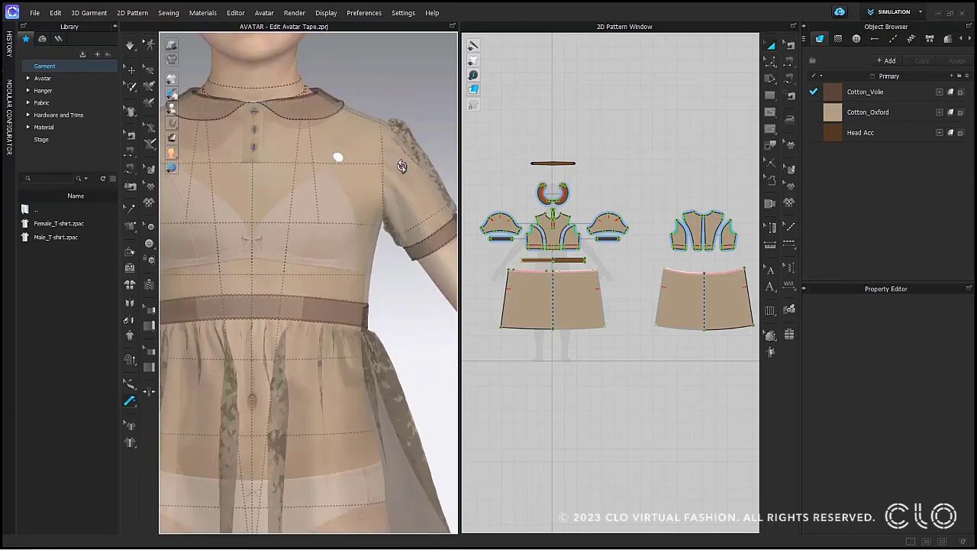
{"action": "scroll", "coordinate": [367, 200], "scroll_direction": "up", "scroll_amount": 5}
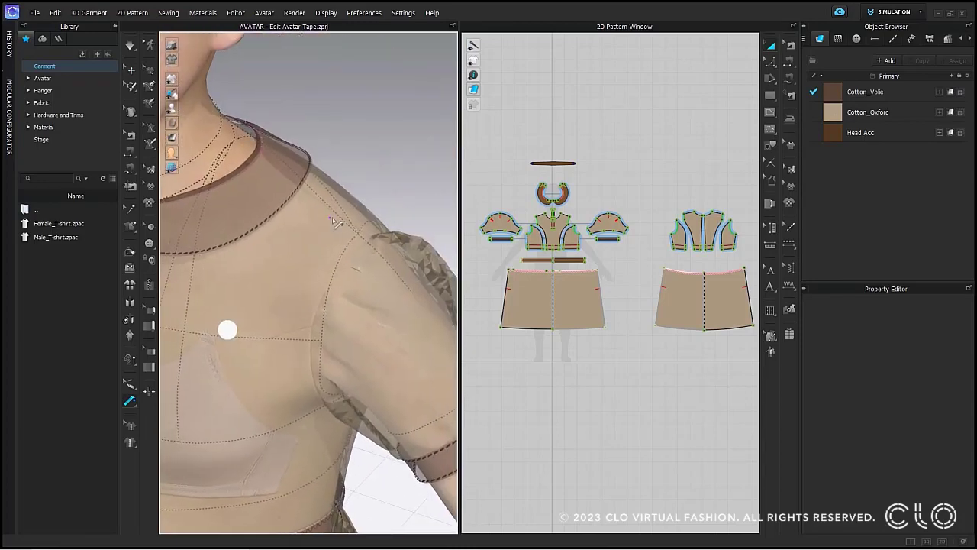
{"action": "scroll", "coordinate": [343, 210], "scroll_direction": "up", "scroll_amount": 2}
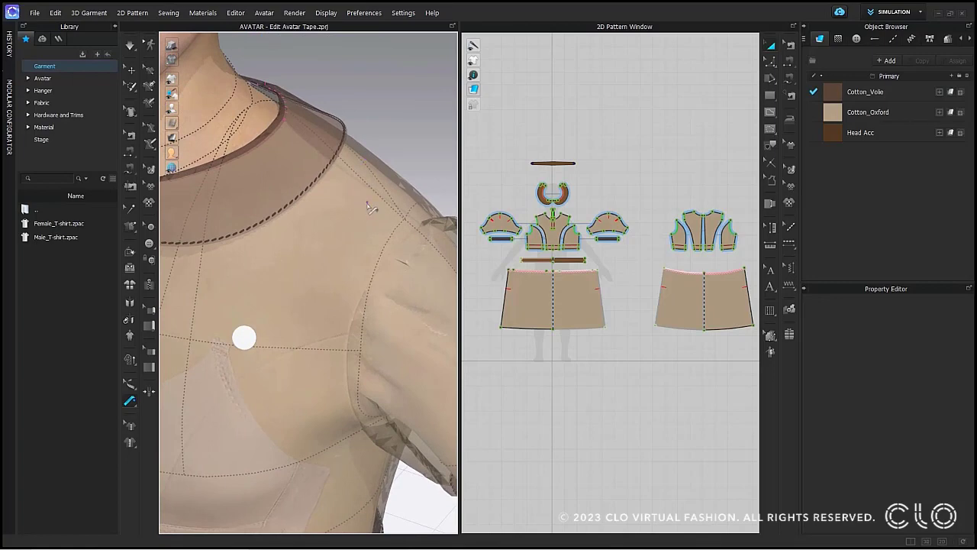
{"action": "left_click", "coordinate": [247, 124]}
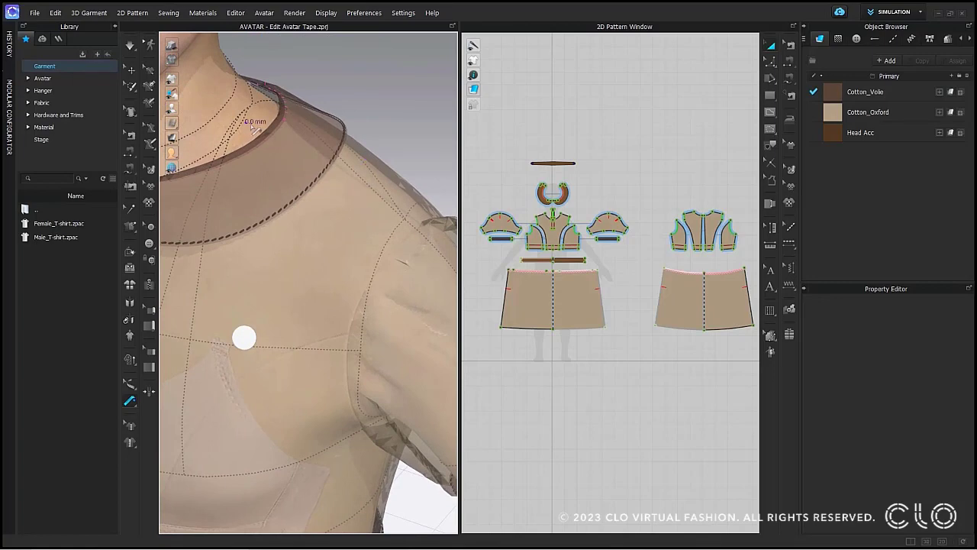
{"action": "left_click", "coordinate": [390, 224]}
Reposition both ends of the shoulder tape with Edit Measure (Avatar), shifting the neck and shoulder points slightly upward
{"action": "left_click", "coordinate": [131, 384]}
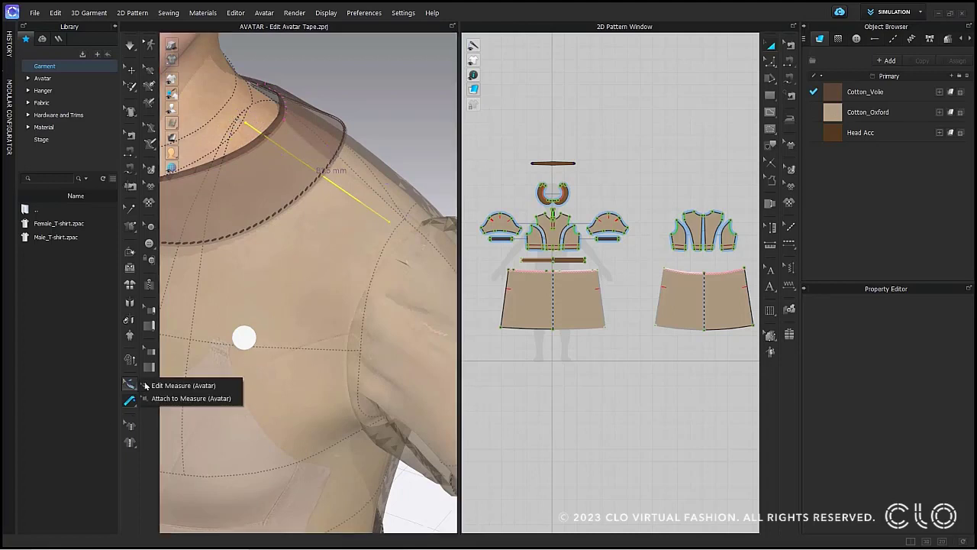
{"action": "left_click", "coordinate": [183, 386]}
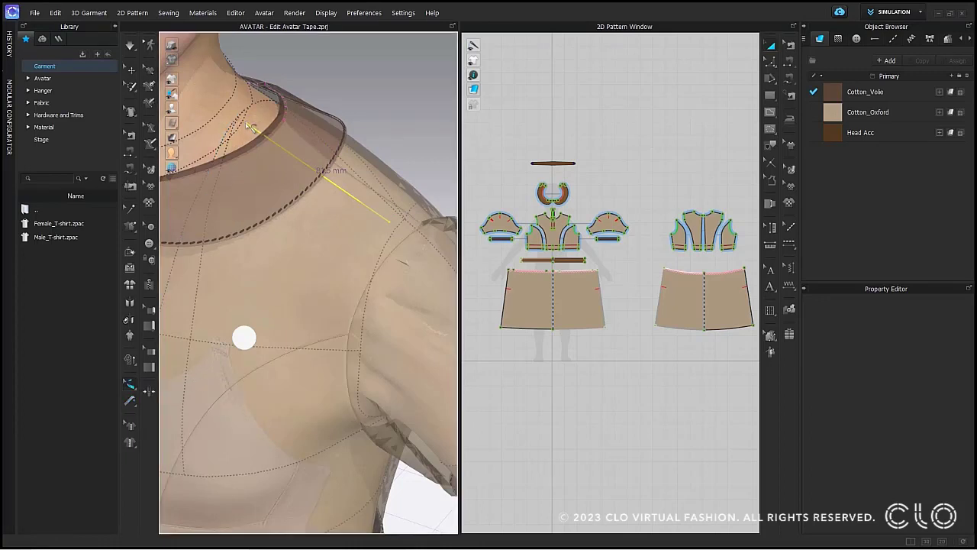
{"action": "mouse_move", "coordinate": [249, 125]}
{"action": "left_mouse_down"}
{"action": "mouse_move", "coordinate": [251, 134]}
{"action": "mouse_move", "coordinate": [266, 118]}
{"action": "mouse_move", "coordinate": [257, 125]}
{"action": "mouse_move", "coordinate": [256, 115]}
{"action": "left_mouse_up"}
{"action": "mouse_move", "coordinate": [391, 226]}
{"action": "left_mouse_down"}
{"action": "mouse_move", "coordinate": [397, 217]}
{"action": "mouse_move", "coordinate": [343, 201]}
{"action": "mouse_move", "coordinate": [409, 222]}
{"action": "mouse_move", "coordinate": [397, 227]}
{"action": "mouse_move", "coordinate": [386, 216]}
{"action": "left_mouse_up"}
Duplicate the shoulder measure to the symmetric position and bring the avatar's opposite shoulder into view
{"action": "right_click", "coordinate": [381, 209]}
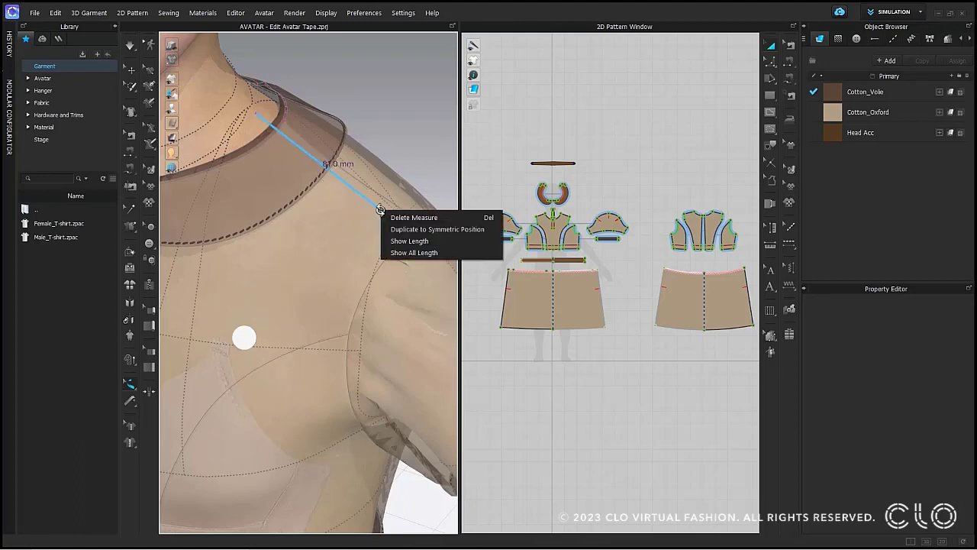
{"action": "left_click", "coordinate": [419, 232]}
{"action": "scroll", "coordinate": [361, 225], "scroll_direction": "down", "scroll_amount": 5}
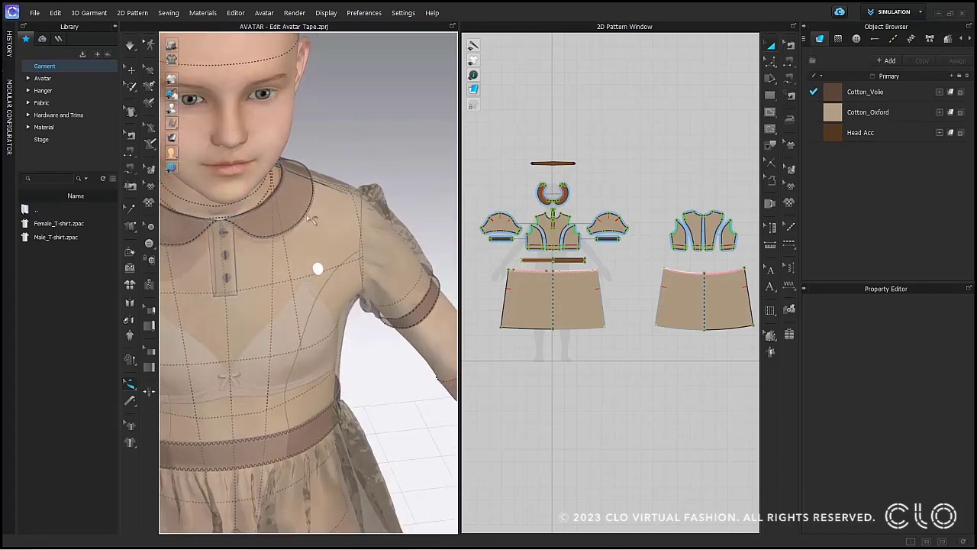
{"action": "middle_click_drag", "start_coordinate": [309, 219], "coordinate": [431, 214]}
{"action": "right_click_drag", "start_coordinate": [341, 219], "coordinate": [319, 180]}
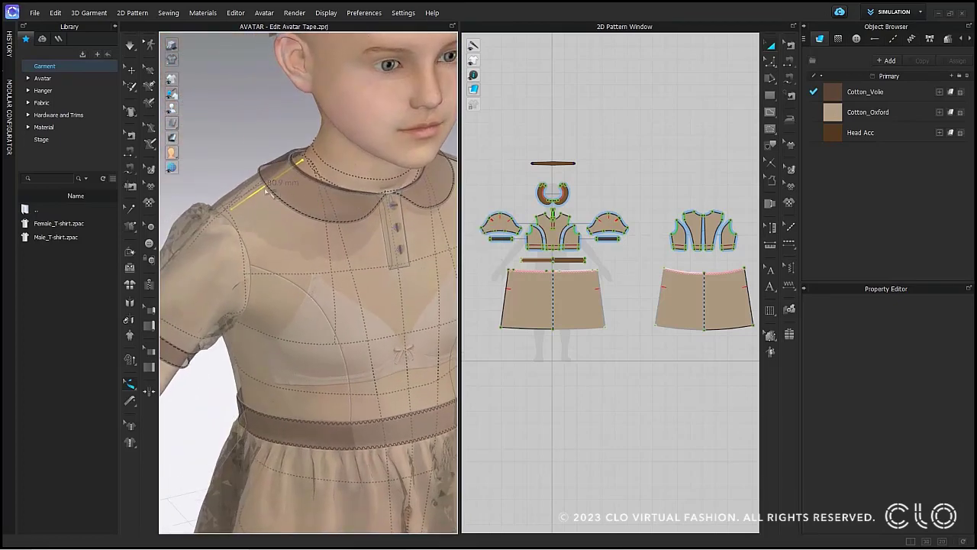
{"action": "right_click_drag", "start_coordinate": [387, 247], "coordinate": [353, 262]}
Create a Surface Circumference Measure (Avatar) around the torso just above the dress waistband
{"action": "middle_click_drag", "start_coordinate": [415, 278], "coordinate": [385, 134]}
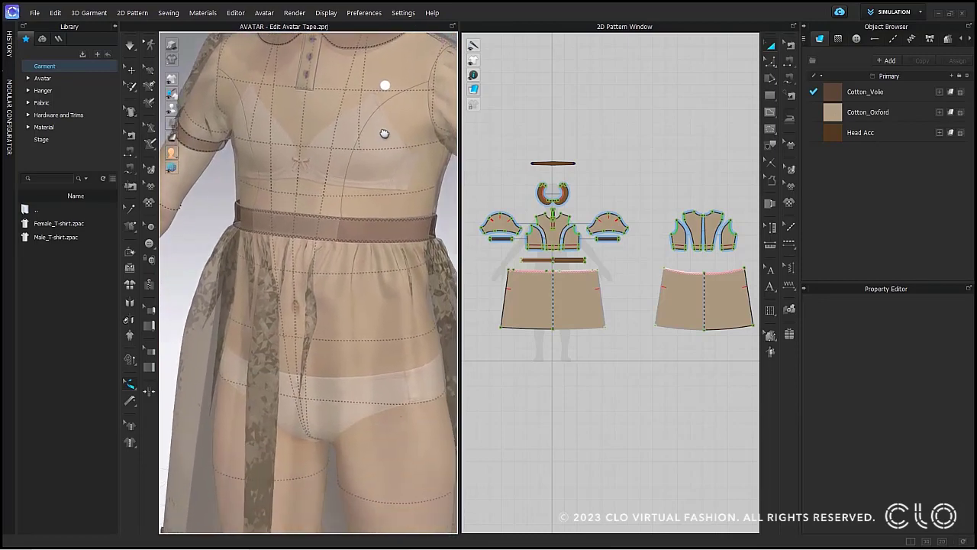
{"action": "left_click", "coordinate": [132, 401]}
{"action": "left_click", "coordinate": [242, 414]}
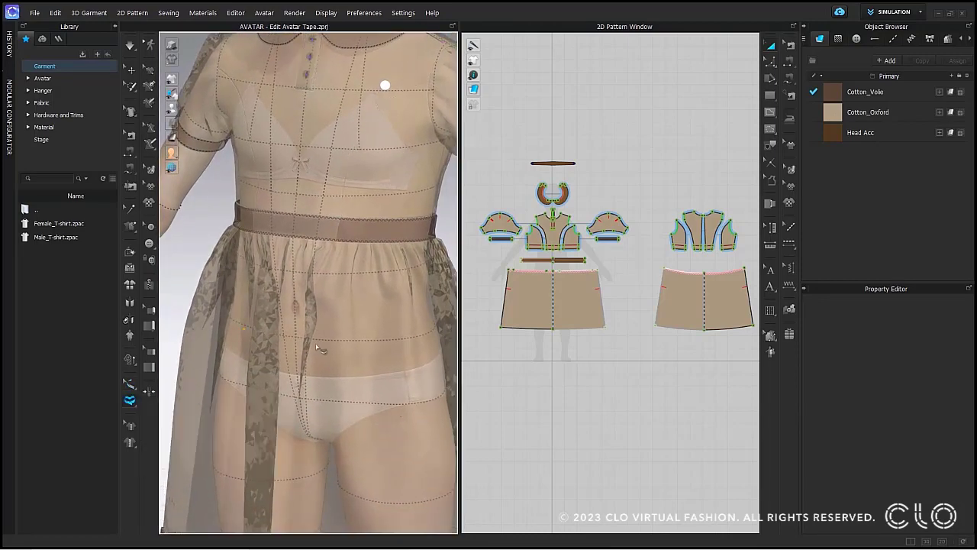
{"action": "key", "text": "2"}
{"action": "left_click", "coordinate": [314, 217]}
{"action": "left_click", "coordinate": [362, 215]}
{"action": "left_click", "coordinate": [406, 210]}
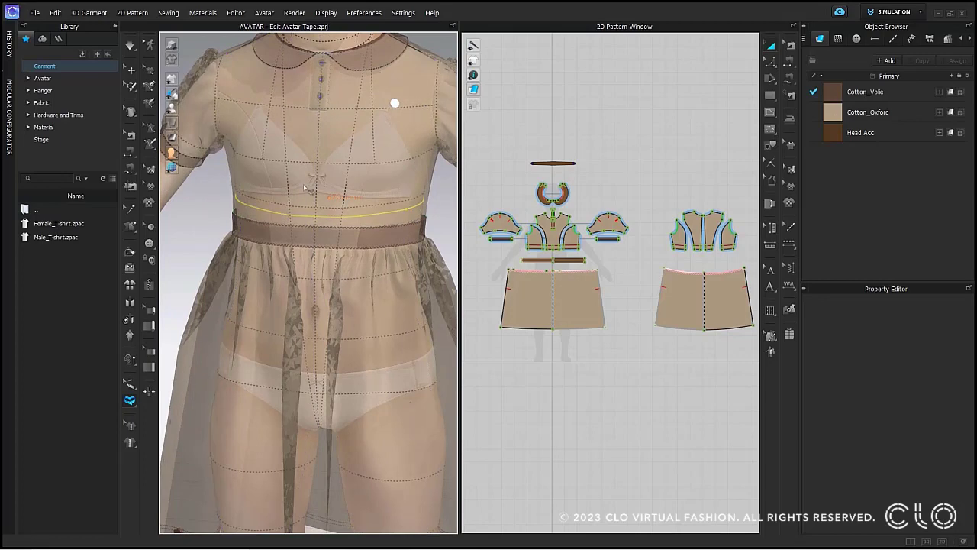
{"action": "right_click_drag", "start_coordinate": [396, 212], "coordinate": [359, 205]}
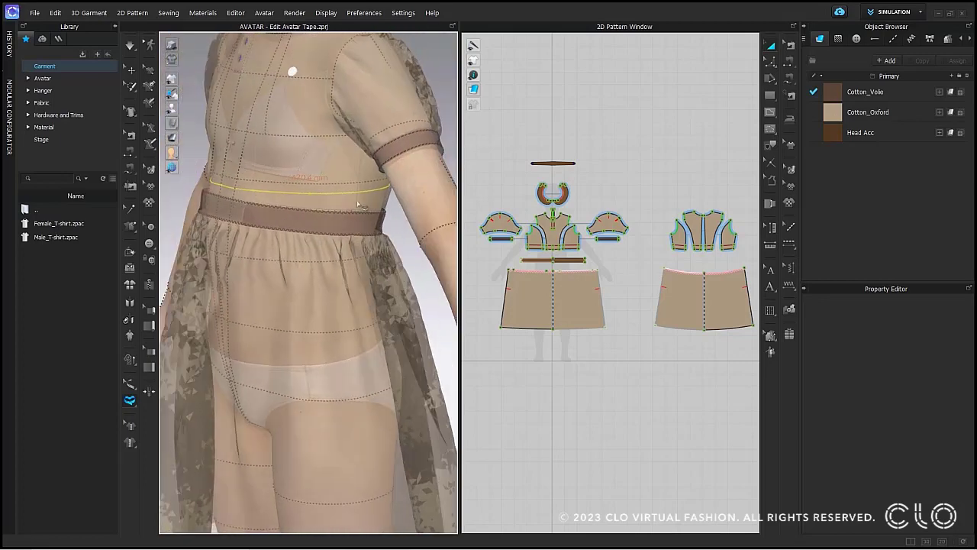
Adjust the circumference measure above the waistband with Edit Measure (Avatar)
{"action": "left_click", "coordinate": [130, 384]}
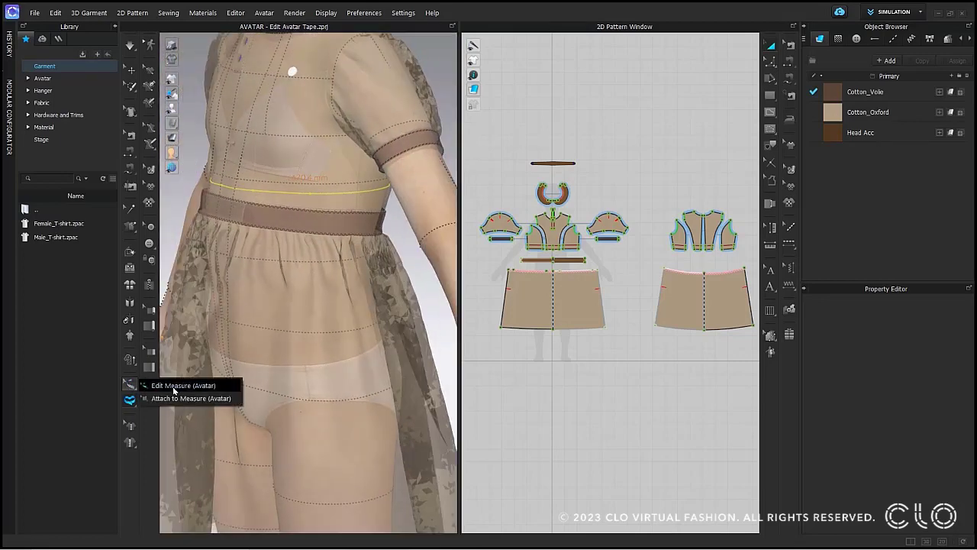
{"action": "left_click", "coordinate": [183, 384]}
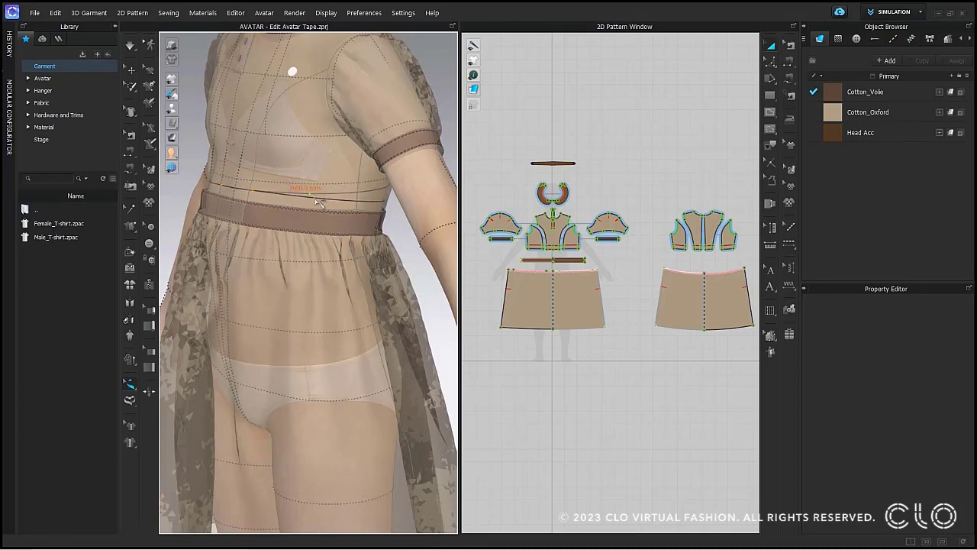
{"action": "mouse_move", "coordinate": [407, 212]}
{"action": "right_mouse_down"}
{"action": "mouse_move", "coordinate": [303, 210]}
{"action": "mouse_move", "coordinate": [404, 210]}
{"action": "right_mouse_up"}
{"action": "scroll", "coordinate": [405, 210], "scroll_direction": "up", "scroll_amount": 1}
{"action": "middle_click_drag", "start_coordinate": [365, 242], "coordinate": [397, 245]}
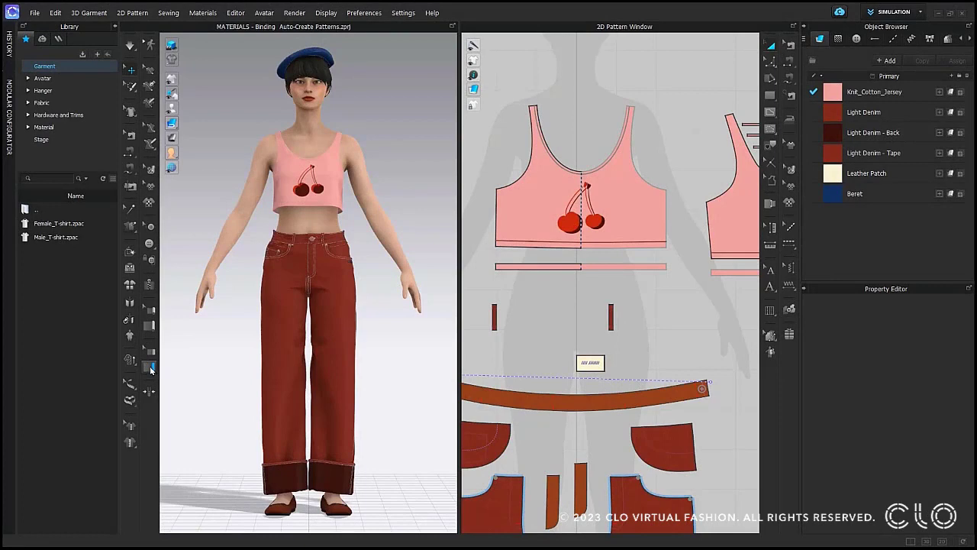
Add a binding along the pink tank top's armhole, running from the front shoulder edge to the back armhole's side-seam end
{"action": "scroll", "coordinate": [278, 264], "scroll_direction": "up", "scroll_amount": 6}
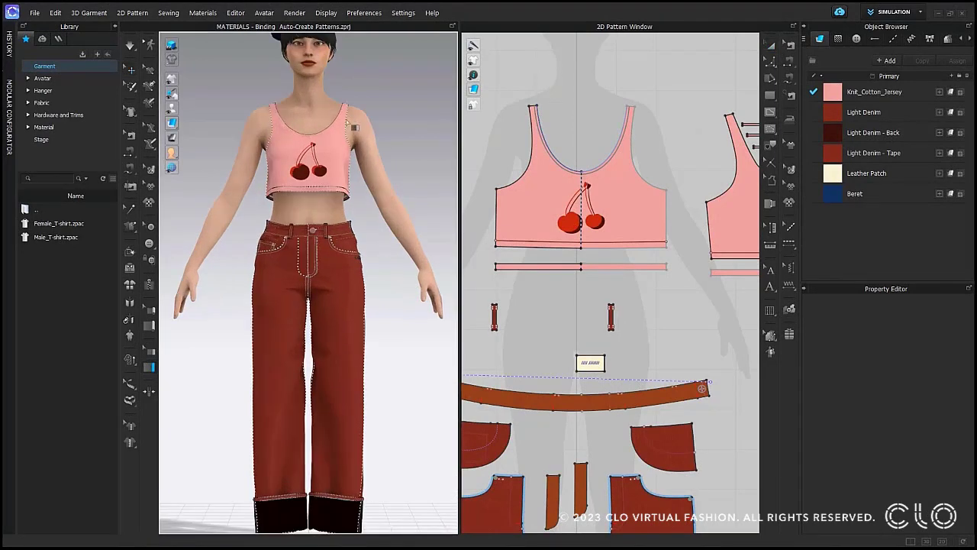
{"action": "middle_click_drag", "start_coordinate": [342, 192], "coordinate": [344, 329]}
{"action": "scroll", "coordinate": [345, 157], "scroll_direction": "up", "scroll_amount": 3}
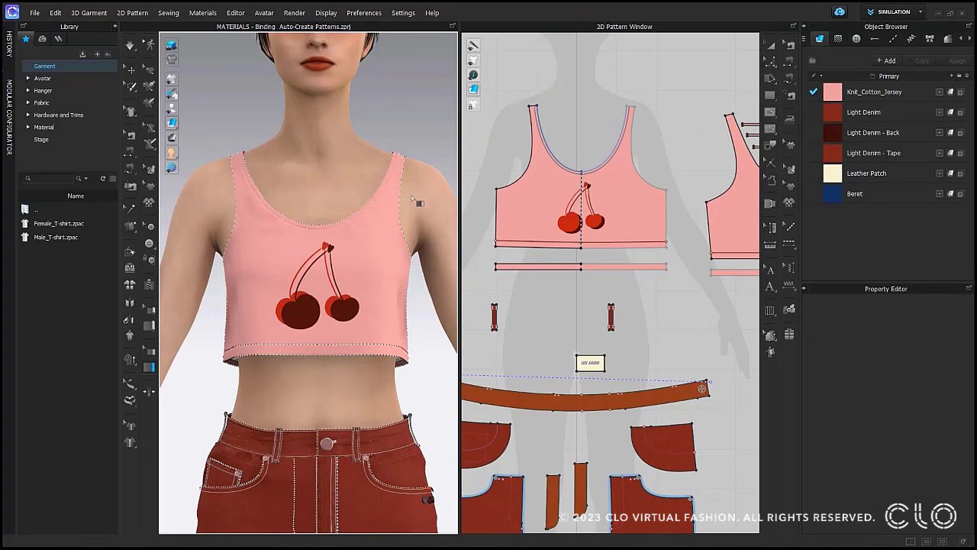
{"action": "right_click_drag", "start_coordinate": [423, 203], "coordinate": [355, 207]}
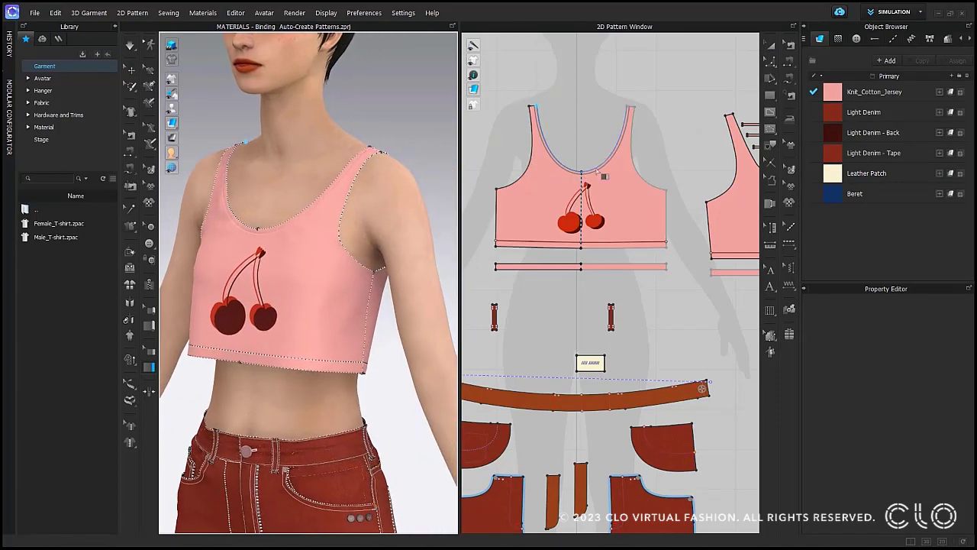
{"action": "right_click_drag", "start_coordinate": [655, 175], "coordinate": [637, 192]}
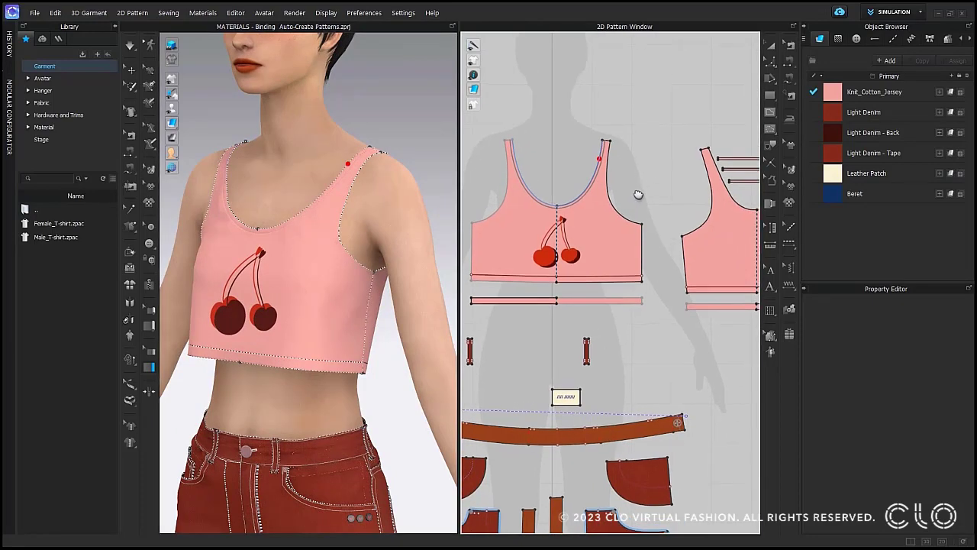
{"action": "left_click", "coordinate": [610, 141]}
{"action": "left_click", "coordinate": [700, 150]}
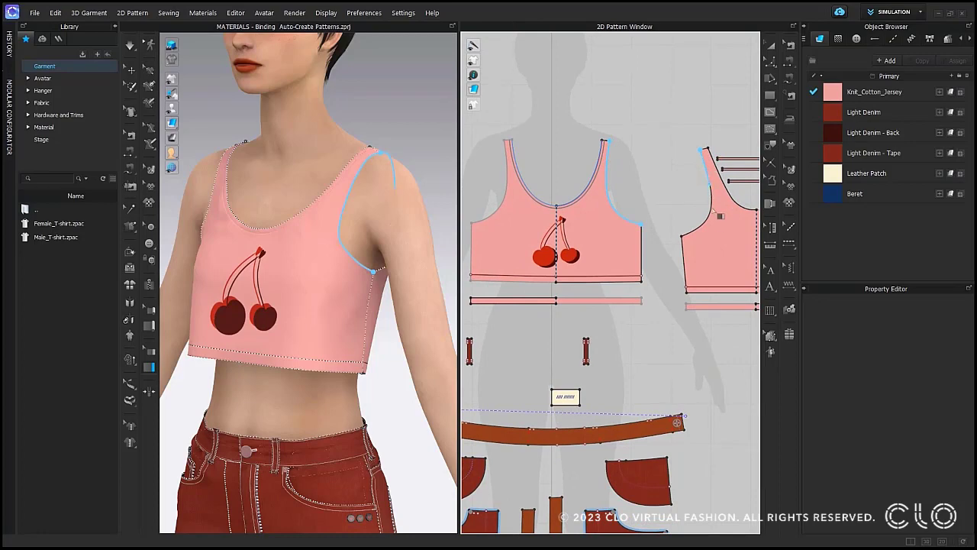
{"action": "left_click", "coordinate": [682, 236]}
{"action": "key", "text": "Return"}
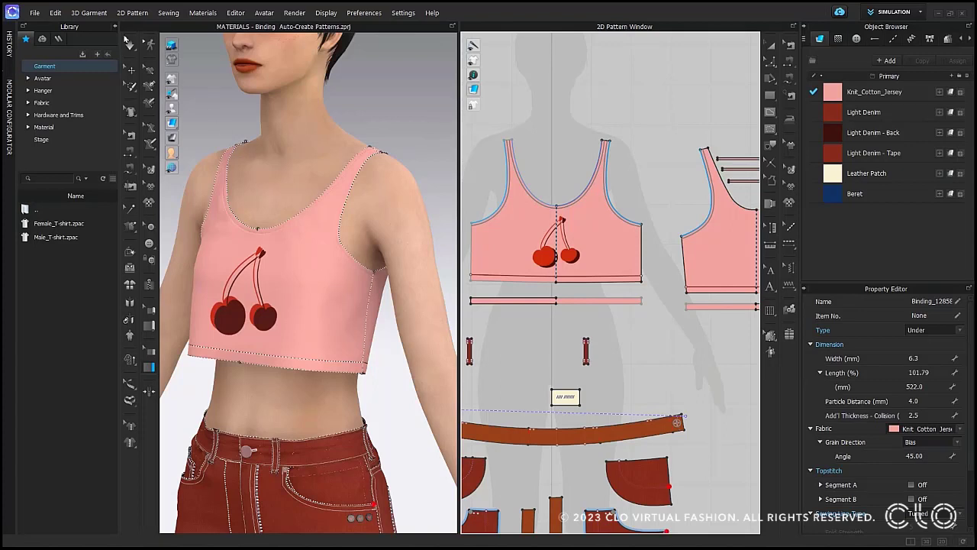
Simulate the tank top with its new armhole bindings
{"action": "left_click", "coordinate": [130, 45]}
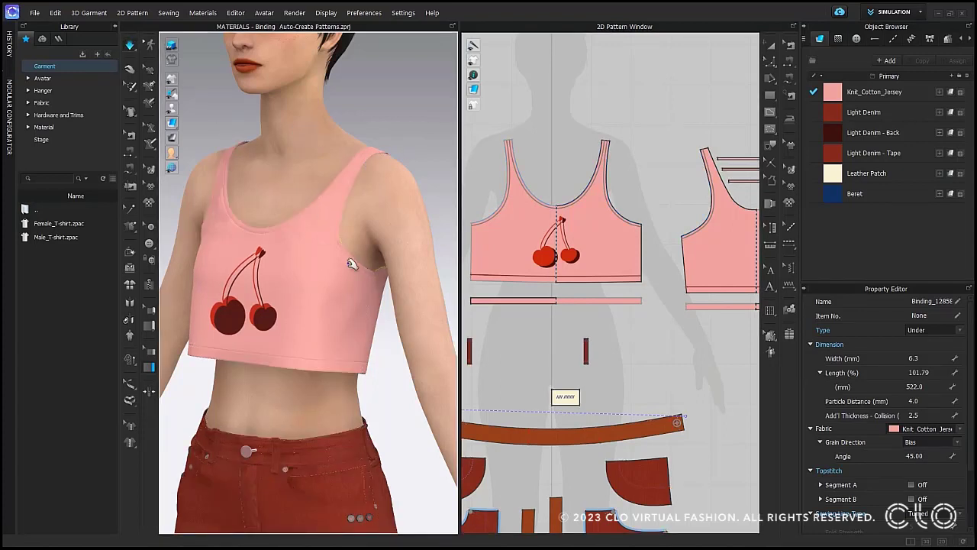
{"action": "left_click", "coordinate": [130, 44]}
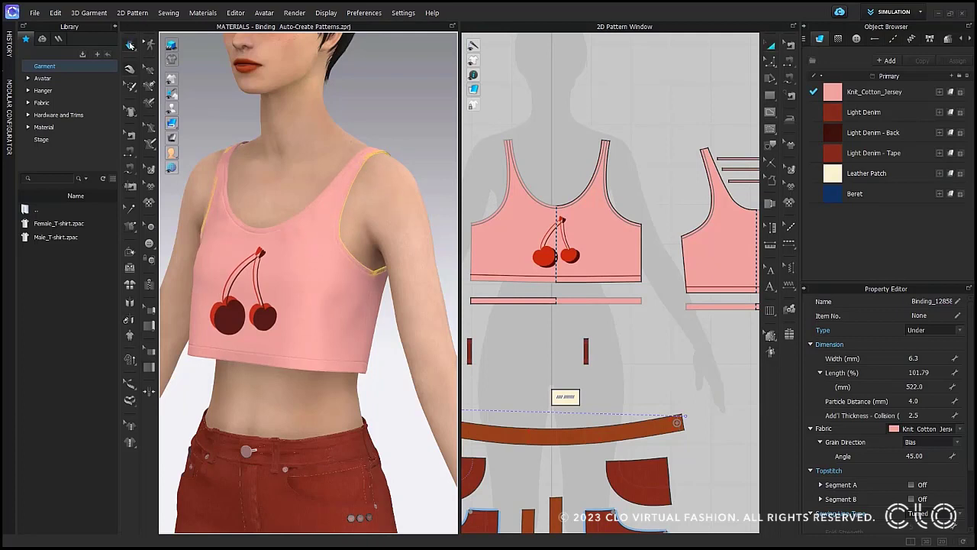
{"action": "left_click", "coordinate": [130, 46]}
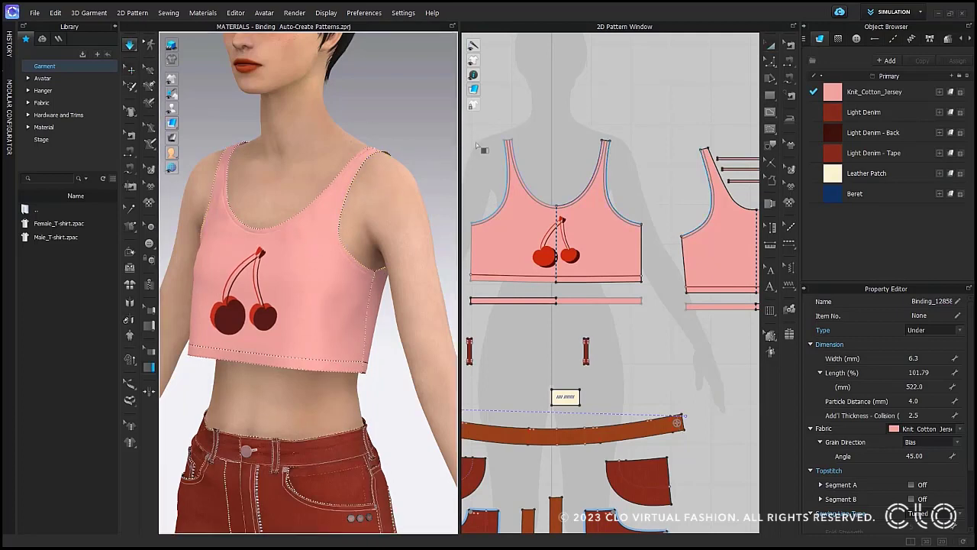
Switch the workspace mode to Print Layout and frame the Knit_Cotton_Jersey pieces
{"action": "left_click", "coordinate": [901, 10]}
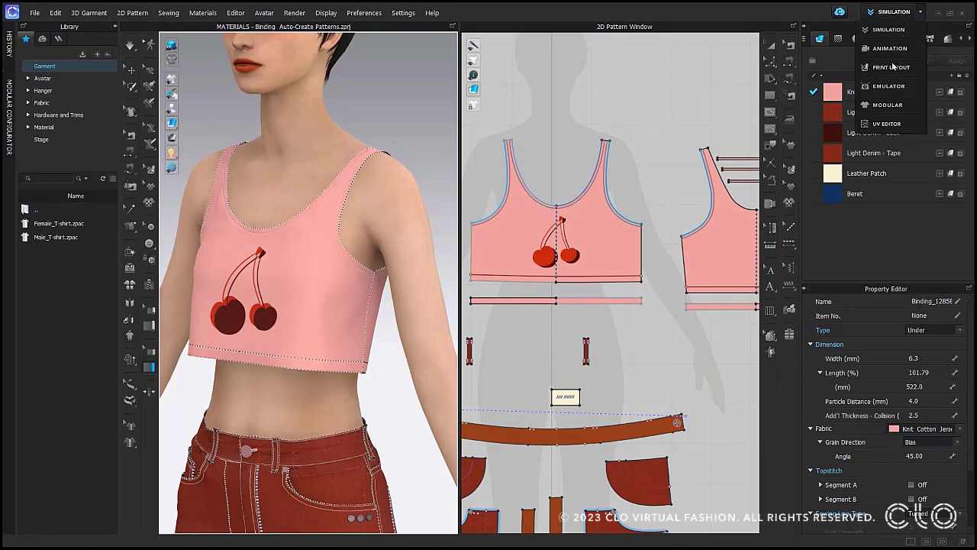
{"action": "left_click", "coordinate": [886, 68]}
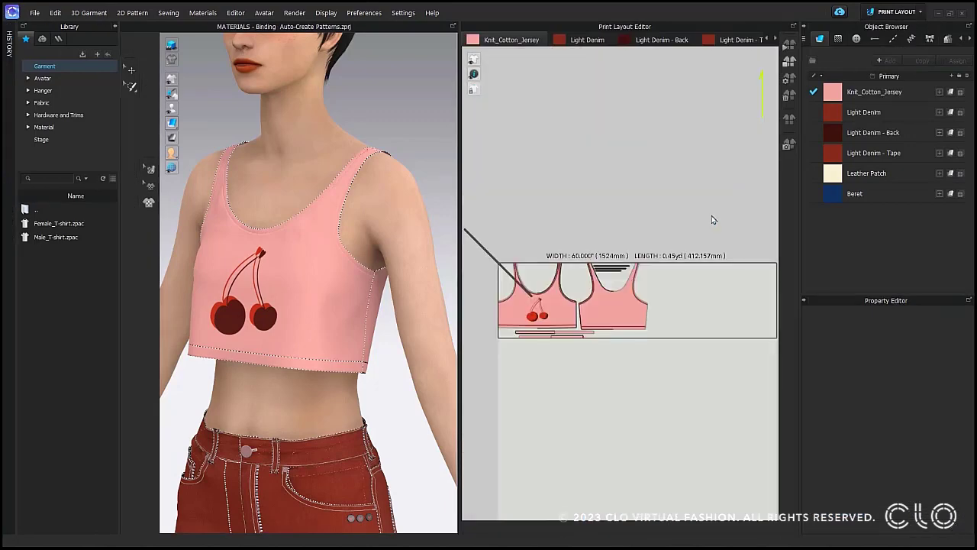
{"action": "middle_click_drag", "start_coordinate": [604, 244], "coordinate": [625, 175]}
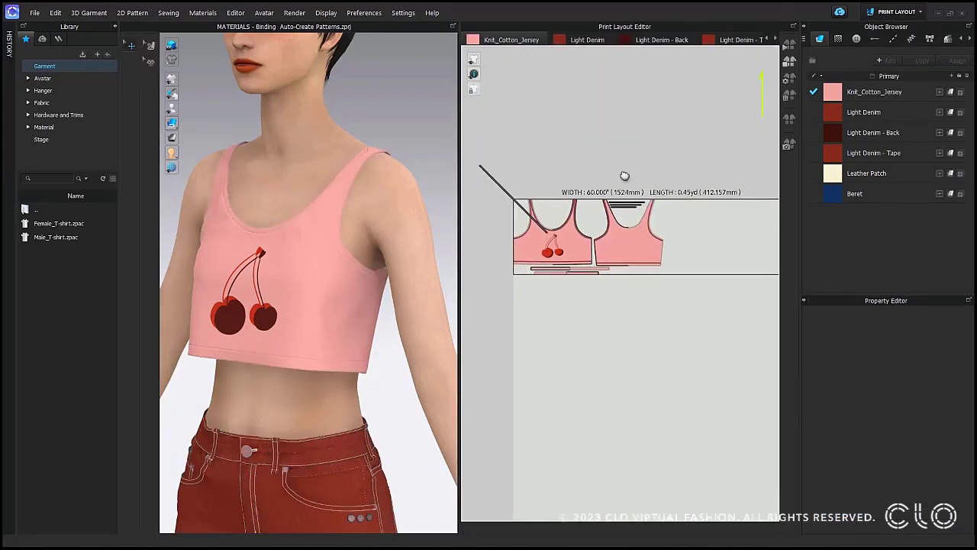
{"action": "scroll", "coordinate": [541, 208], "scroll_direction": "up", "scroll_amount": 1}
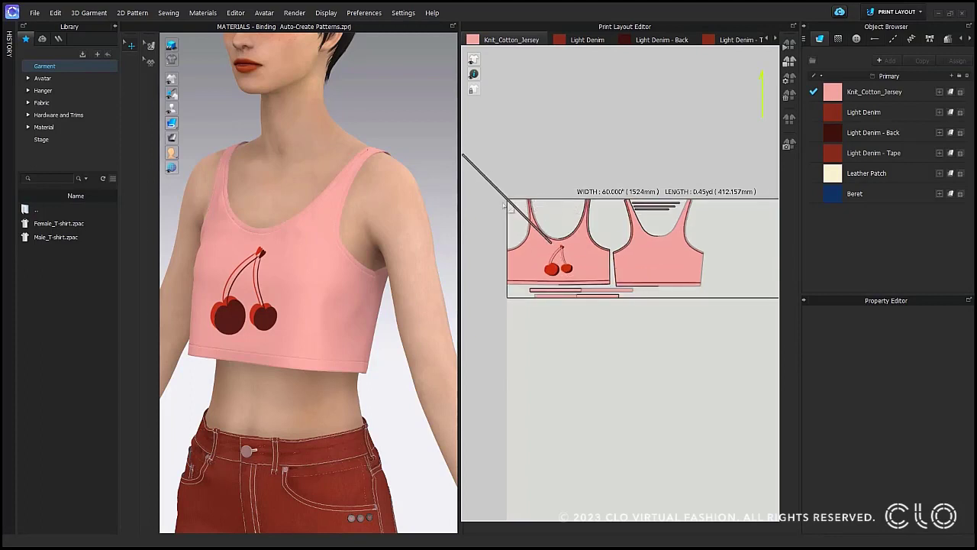
Move the diagonal armhole binding piece into the empty fabric area beside the back bodice in the print layout
{"action": "left_click", "coordinate": [502, 197]}
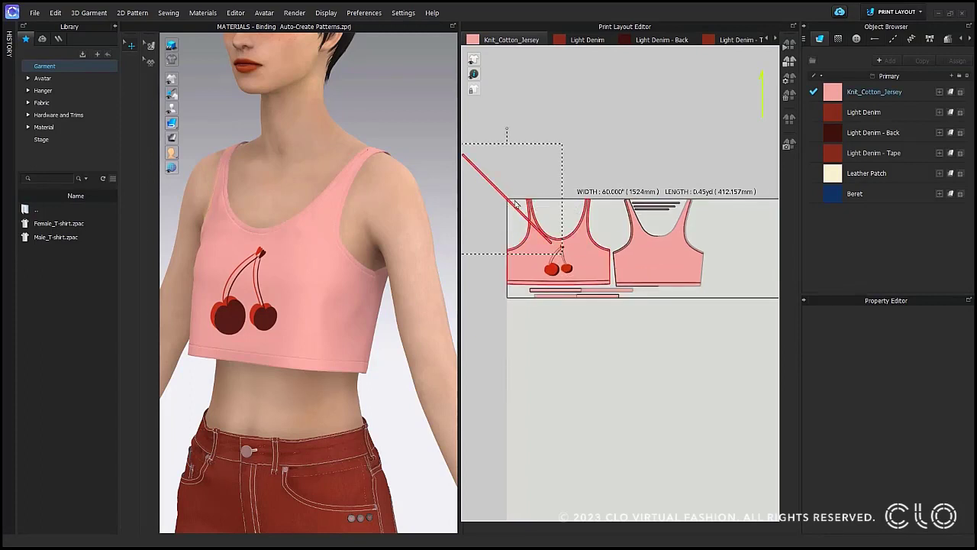
{"action": "left_click_drag", "start_coordinate": [516, 204], "coordinate": [745, 260]}
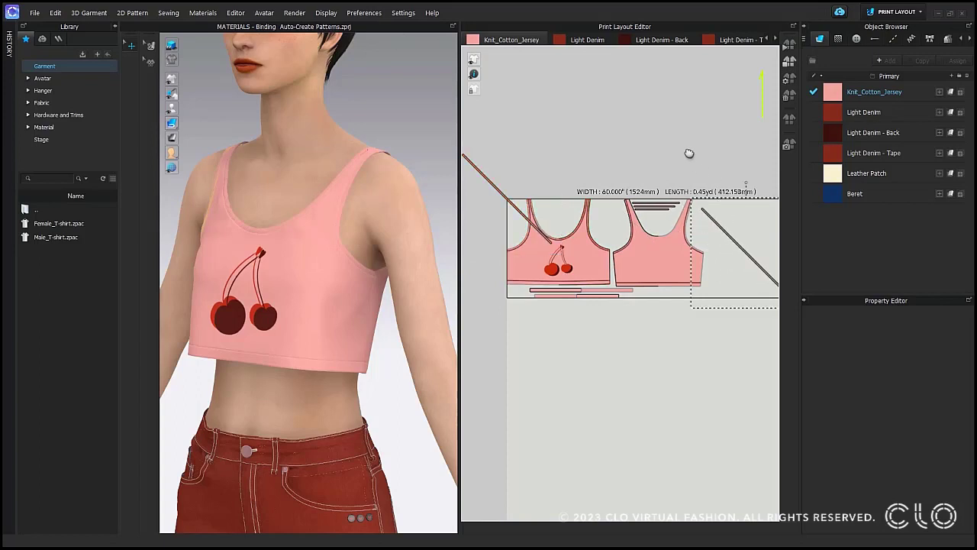
{"action": "middle_click_drag", "start_coordinate": [690, 153], "coordinate": [658, 90]}
{"action": "scroll", "coordinate": [688, 144], "scroll_direction": "down", "scroll_amount": 2}
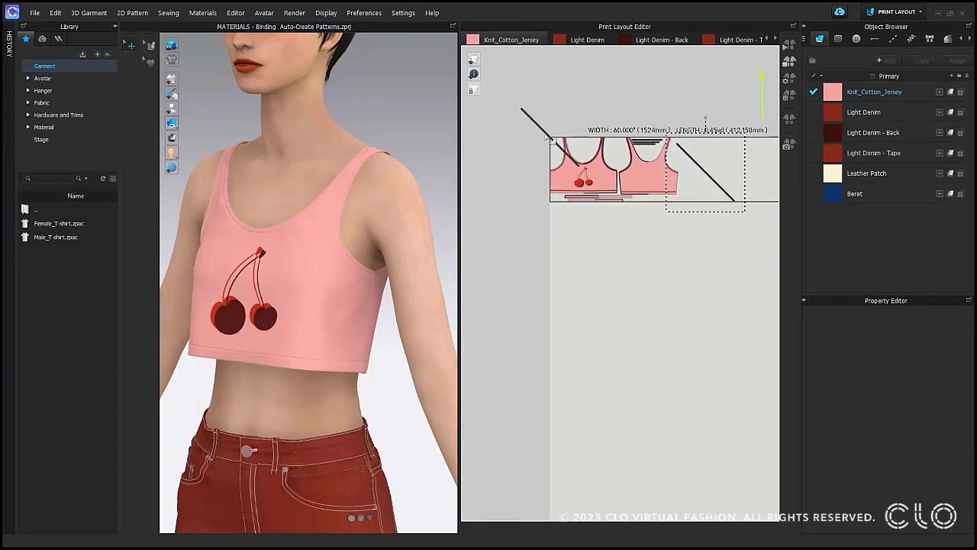
{"action": "left_click", "coordinate": [684, 167]}
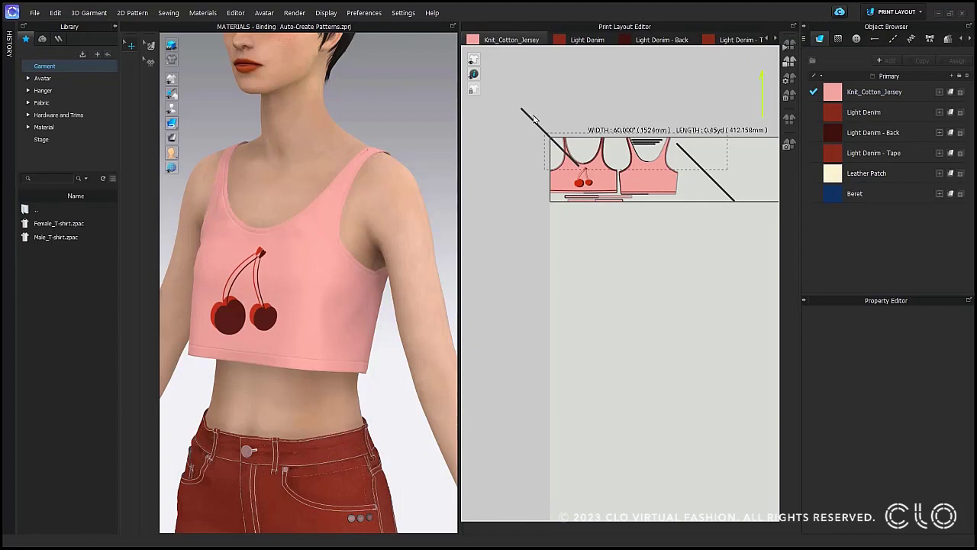
Move the other diagonal armhole binding piece next to the first one in the print layout's empty fabric area
{"action": "left_click", "coordinate": [647, 142]}
{"action": "left_click", "coordinate": [523, 130]}
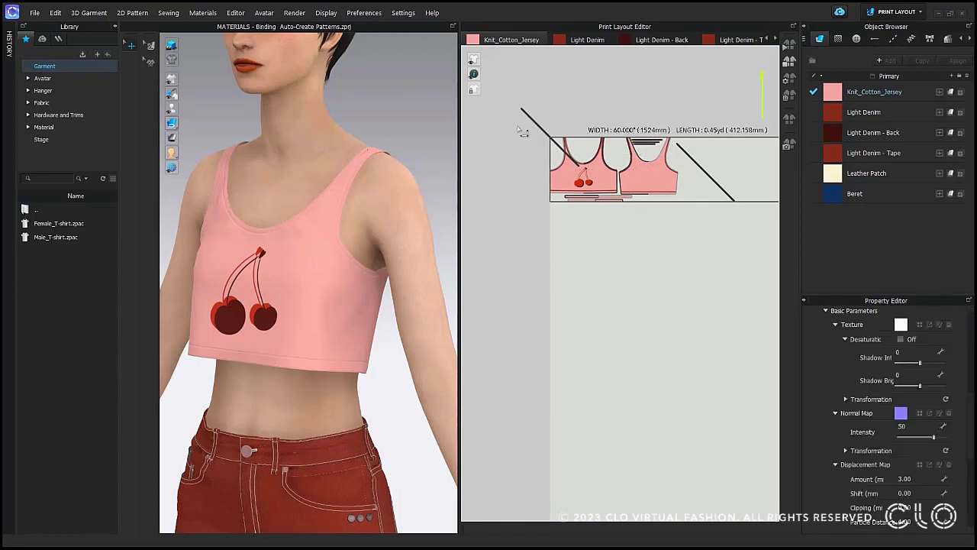
{"action": "left_click", "coordinate": [533, 124]}
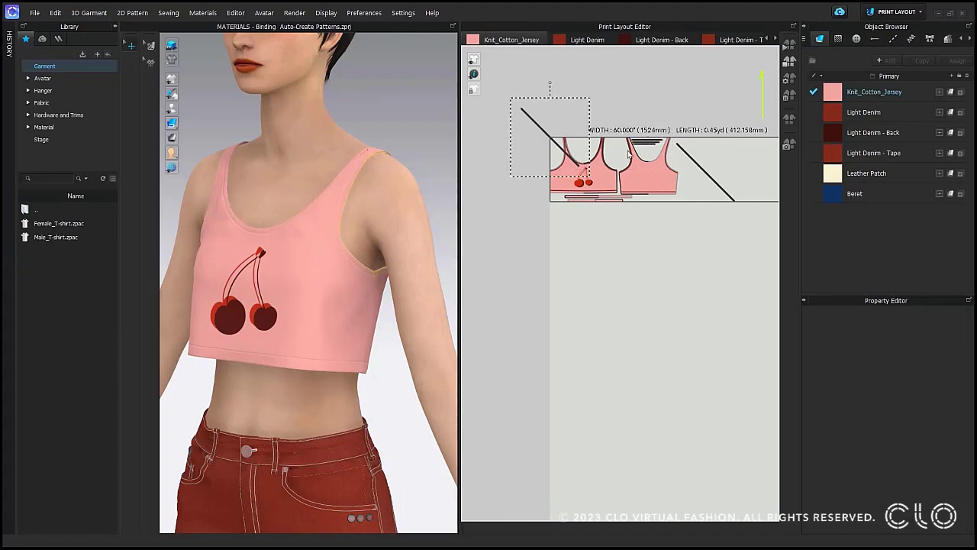
{"action": "left_click", "coordinate": [695, 158]}
{"action": "scroll", "coordinate": [683, 161], "scroll_direction": "up", "scroll_amount": 5}
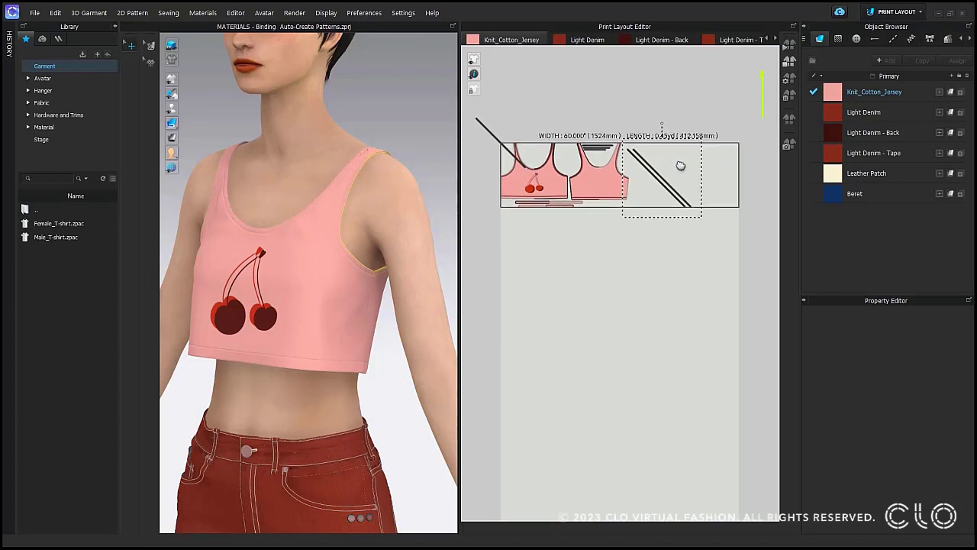
{"action": "scroll", "coordinate": [371, 236], "scroll_direction": "up", "scroll_amount": 5}
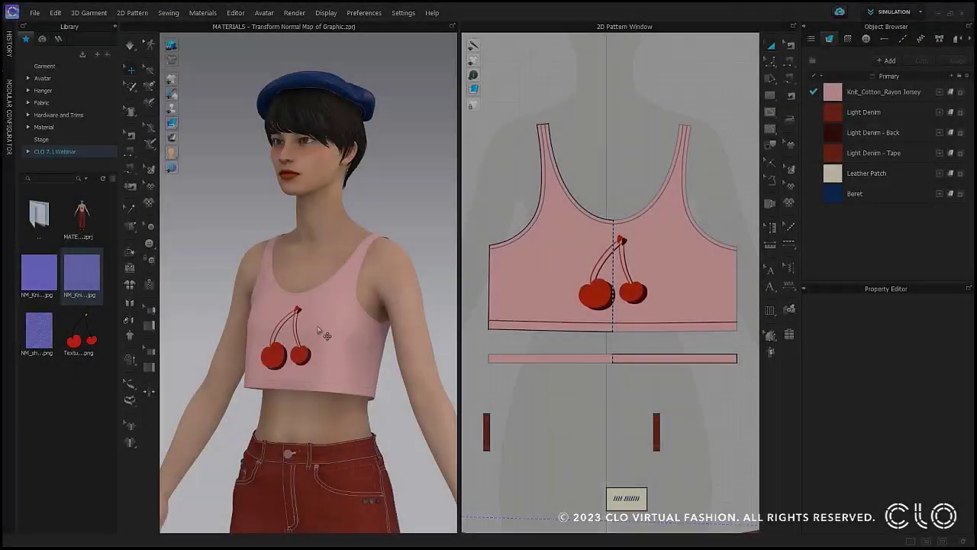
Open the Cherry_1 graphic's properties and show the transformation settings of its normal map
{"action": "scroll", "coordinate": [317, 335], "scroll_direction": "up", "scroll_amount": 5}
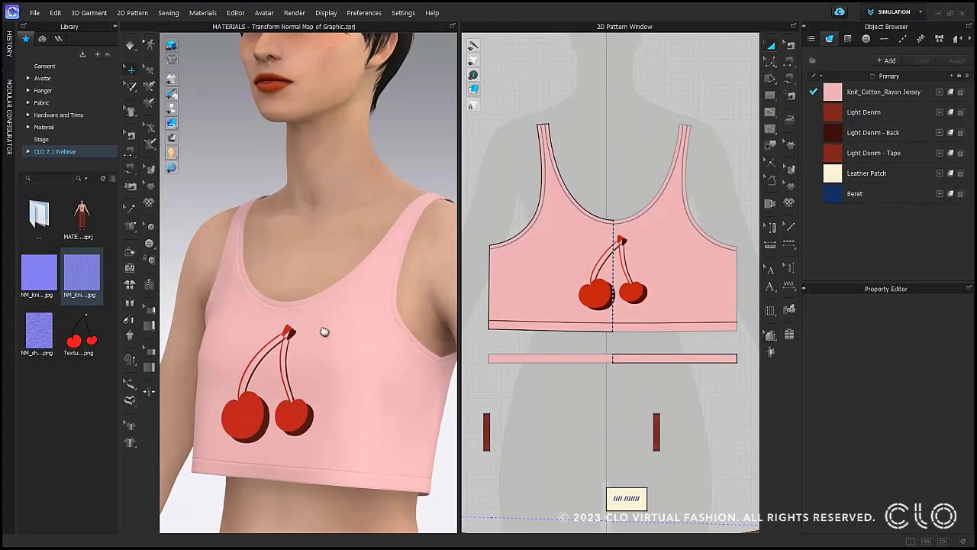
{"action": "middle_click_drag", "start_coordinate": [324, 332], "coordinate": [329, 240]}
{"action": "scroll", "coordinate": [300, 291], "scroll_direction": "up", "scroll_amount": 3}
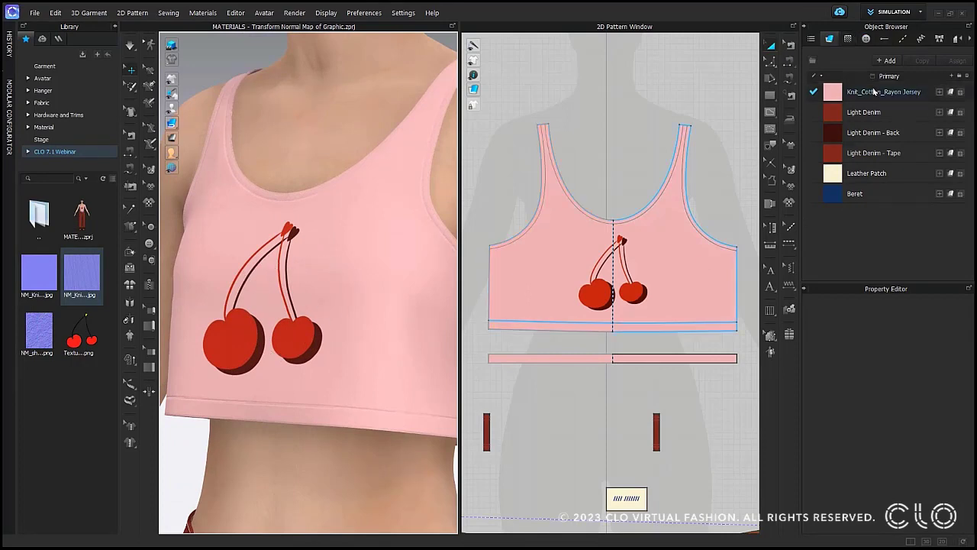
{"action": "left_click", "coordinate": [848, 38]}
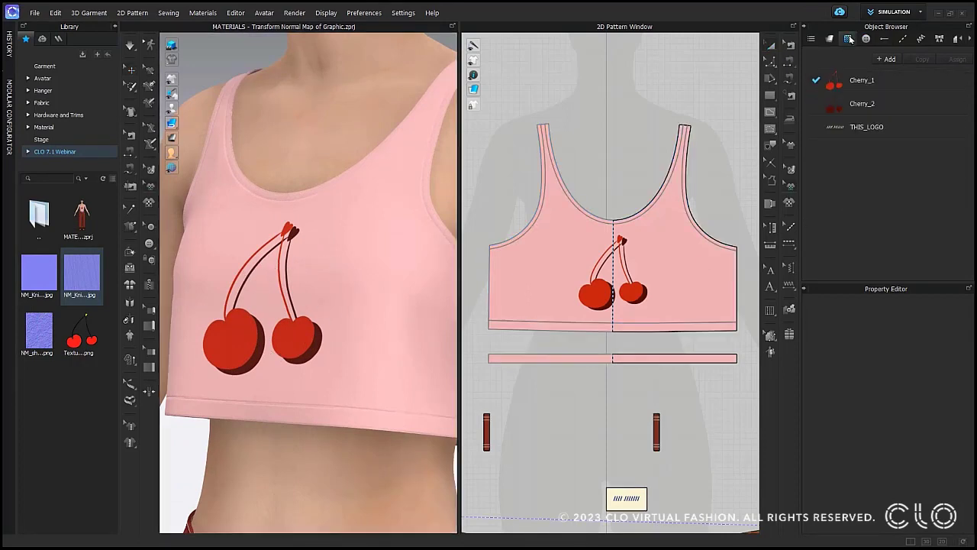
{"action": "left_click", "coordinate": [863, 81]}
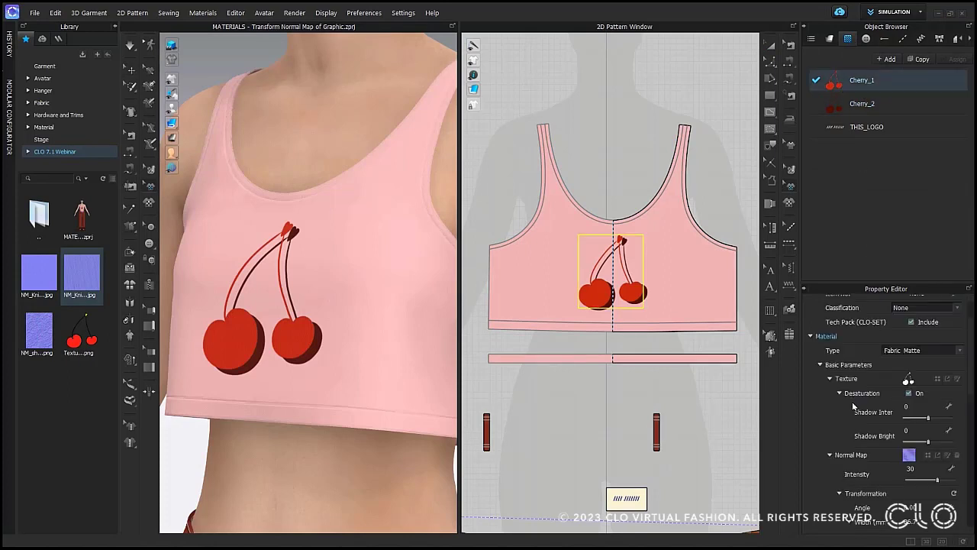
{"action": "scroll", "coordinate": [863, 433], "scroll_direction": "down", "scroll_amount": 2}
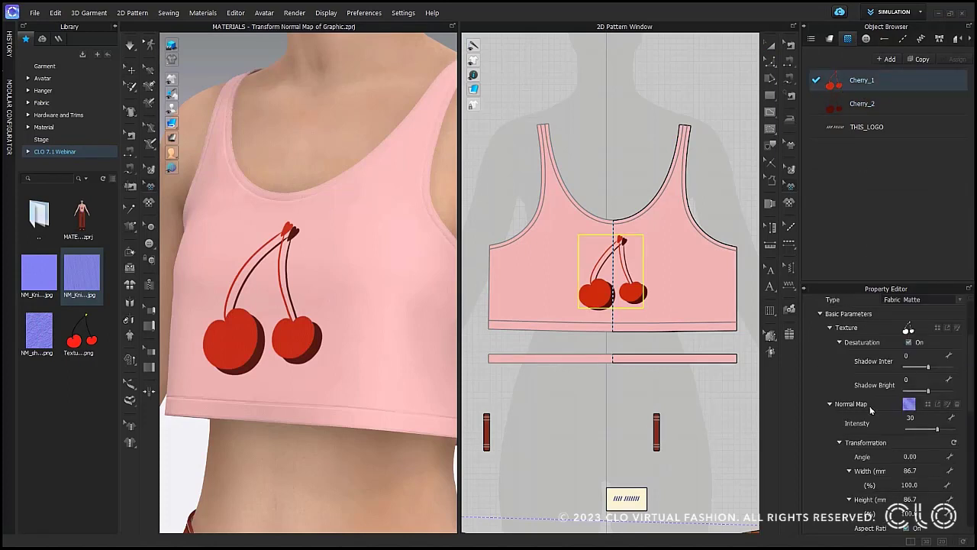
{"action": "left_click", "coordinate": [840, 442]}
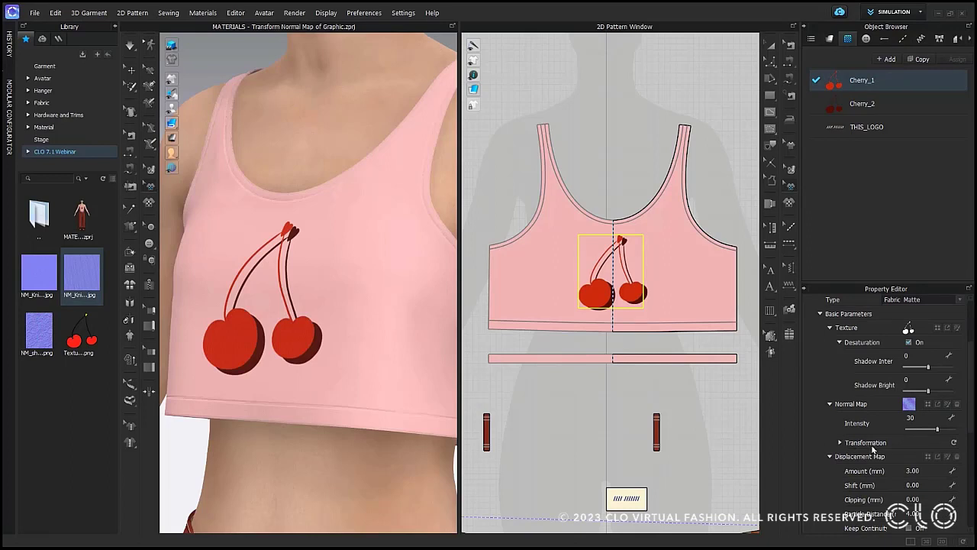
{"action": "left_click", "coordinate": [840, 443]}
Set the width of the Cherry_1 graphic's normal map to 200 mm and inspect the texture on the tank top
{"action": "scroll", "coordinate": [851, 439], "scroll_direction": "down", "scroll_amount": 4}
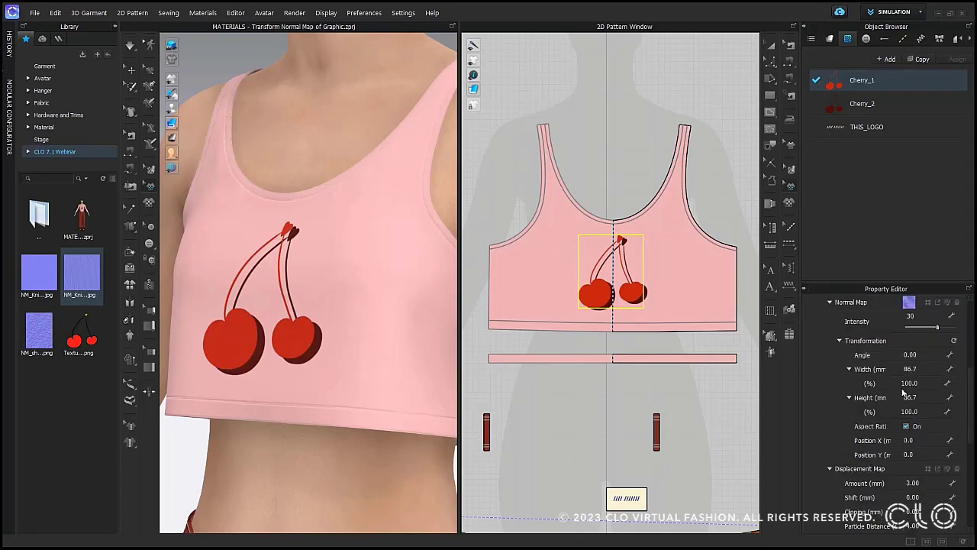
{"action": "left_click", "coordinate": [928, 371]}
{"action": "type", "text": "200"}
{"action": "key", "text": "Return"}
{"action": "scroll", "coordinate": [277, 388], "scroll_direction": "up", "scroll_amount": 3}
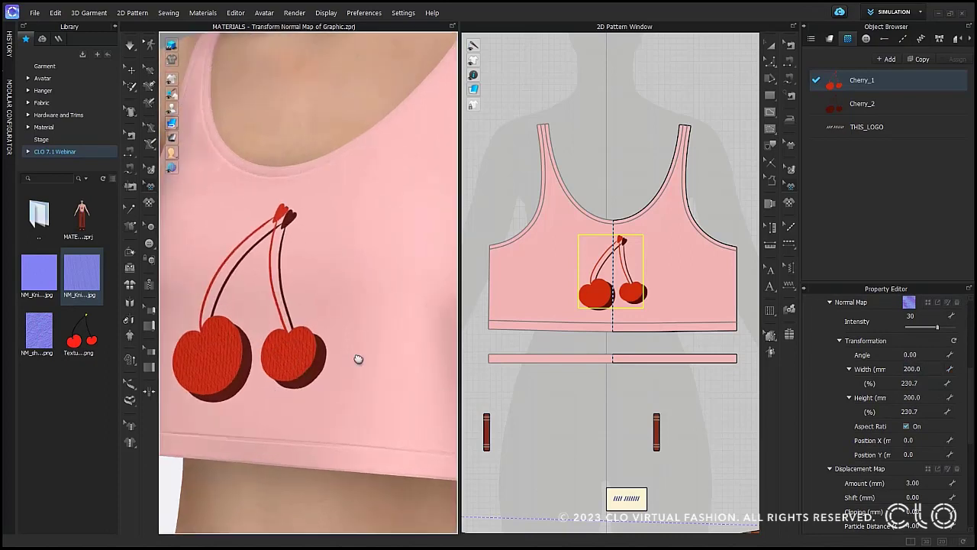
{"action": "middle_click_drag", "start_coordinate": [357, 360], "coordinate": [397, 358]}
Set the width of the Cherry_1 graphic's normal map to 100 mm
{"action": "left_click", "coordinate": [933, 368]}
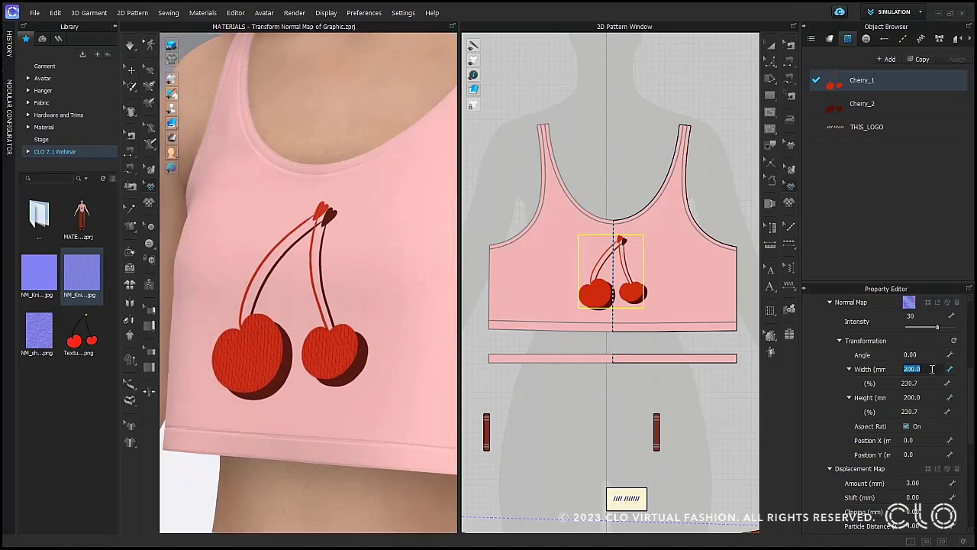
{"action": "type", "text": "100"}
{"action": "key", "text": "Return"}
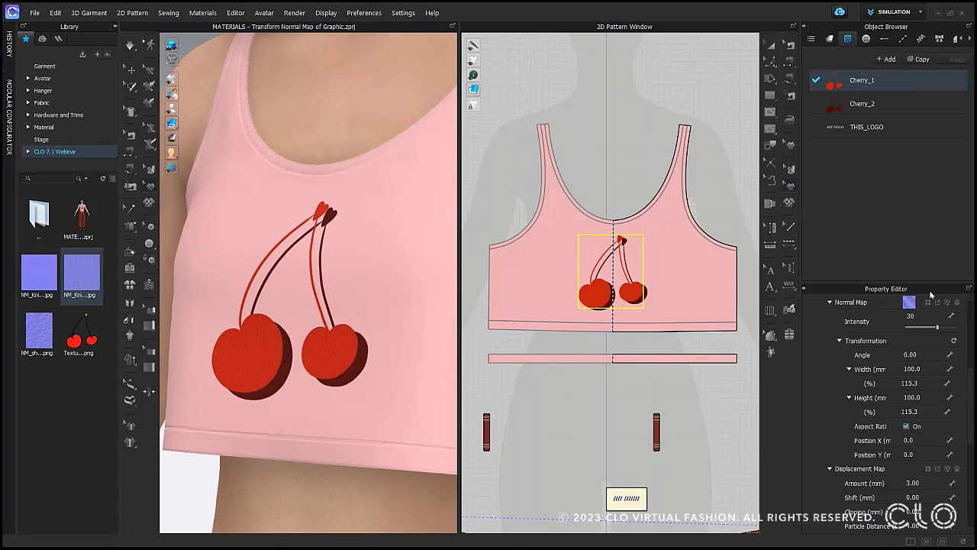
Set the Cherry_1 graphic's material type to Metal and replace its normal map with the NM_sh...png image from the library
{"action": "scroll", "coordinate": [917, 348], "scroll_direction": "up", "scroll_amount": 3}
{"action": "left_click", "coordinate": [956, 405]}
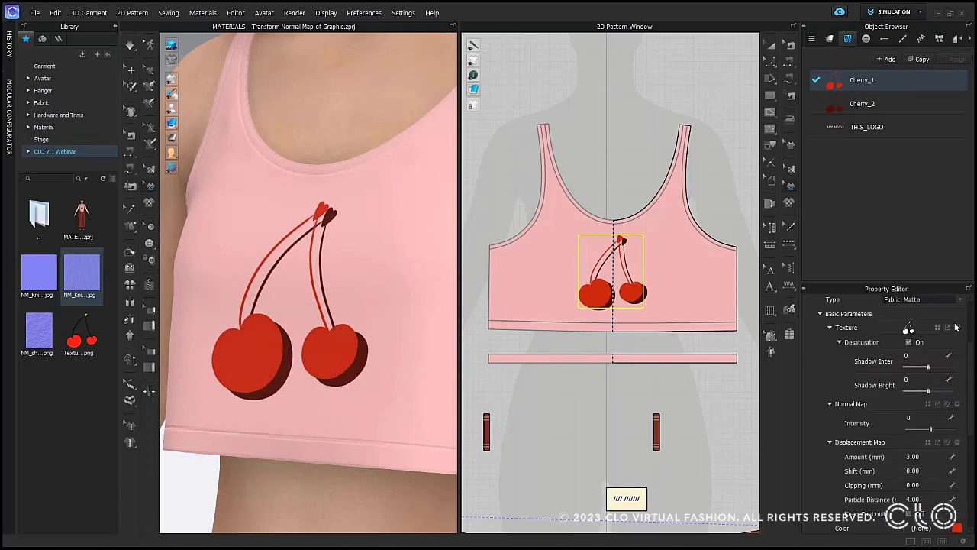
{"action": "left_click", "coordinate": [920, 299]}
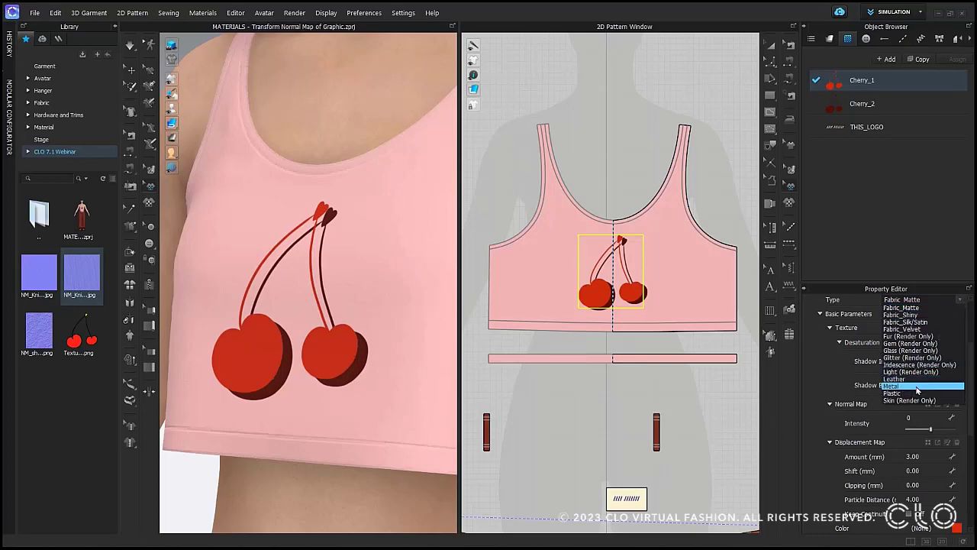
{"action": "left_click", "coordinate": [916, 386]}
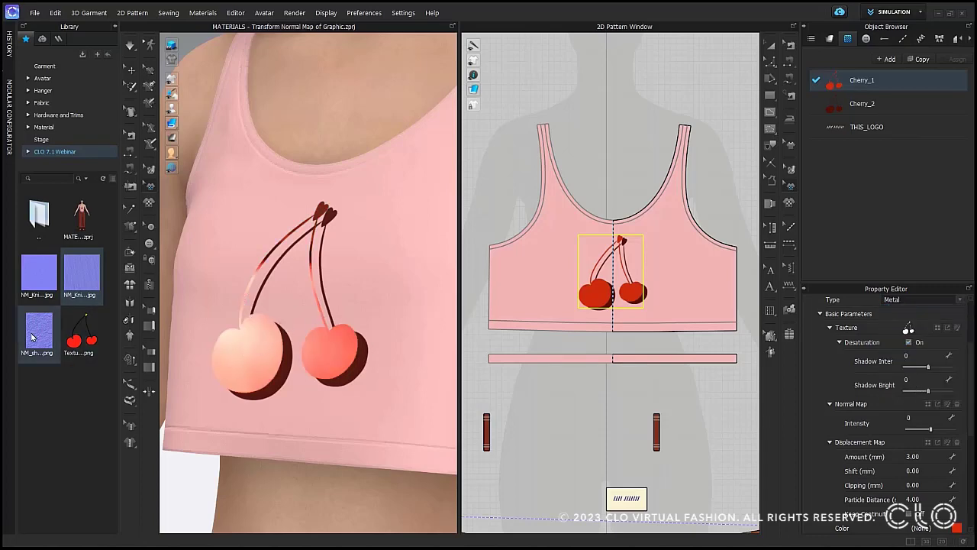
{"action": "left_click_drag", "start_coordinate": [36, 336], "coordinate": [906, 410]}
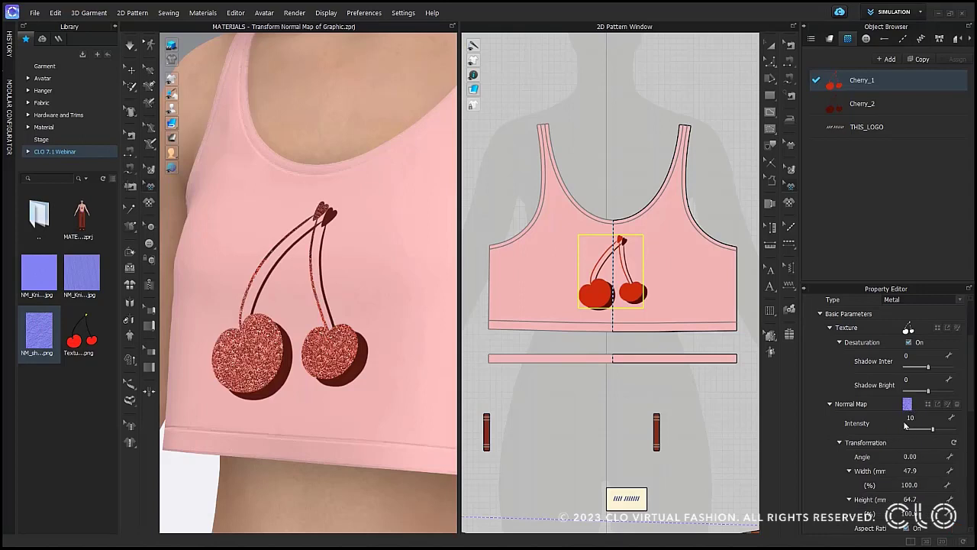
Set the width of Cherry_1's new normal map to 80 mm
{"action": "scroll", "coordinate": [885, 446], "scroll_direction": "down", "scroll_amount": 2}
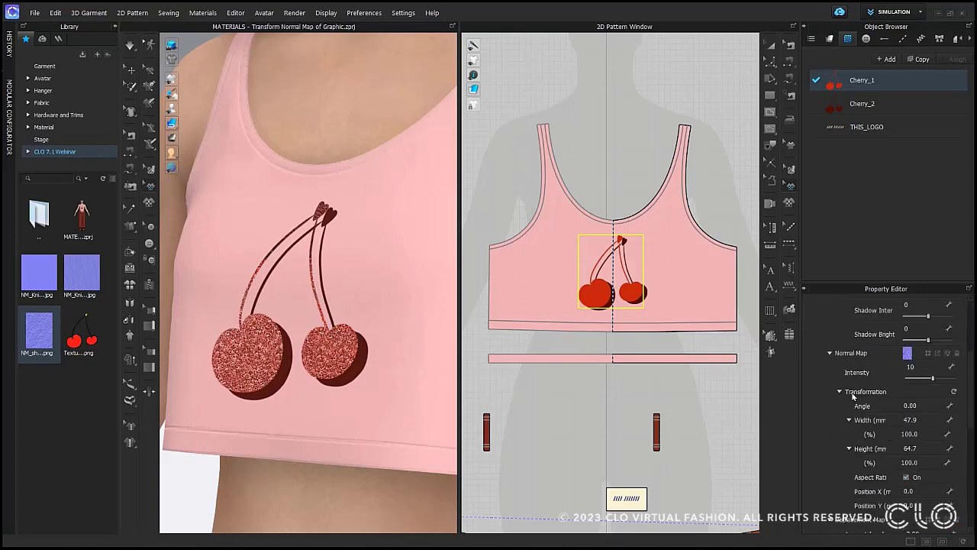
{"action": "left_click", "coordinate": [932, 417]}
{"action": "type", "text": "80"}
{"action": "key", "text": "Return"}
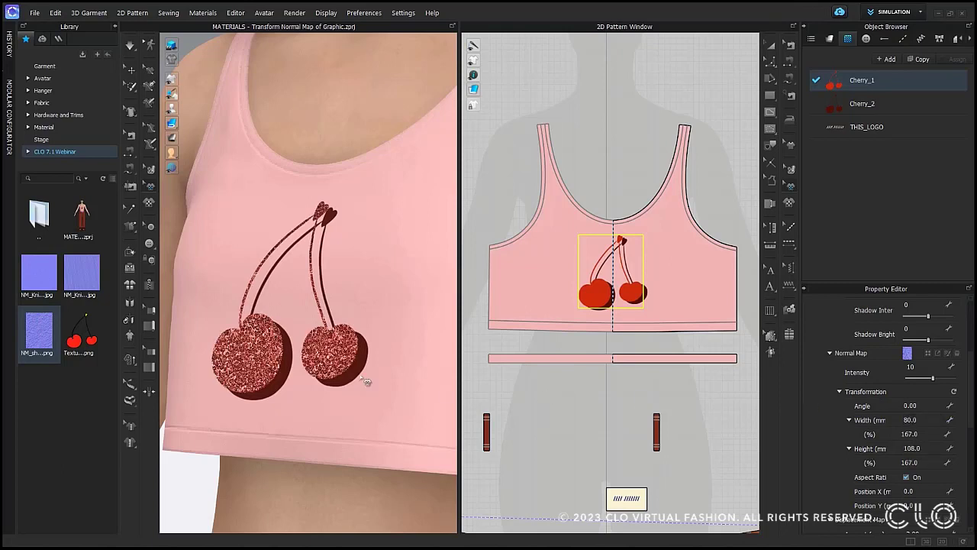
Set the width of Cherry_1's new normal map to 20 mm and inspect the metallic graphic on the avatar
{"action": "left_click", "coordinate": [932, 419]}
{"action": "type", "text": "20"}
{"action": "key", "text": "Return"}
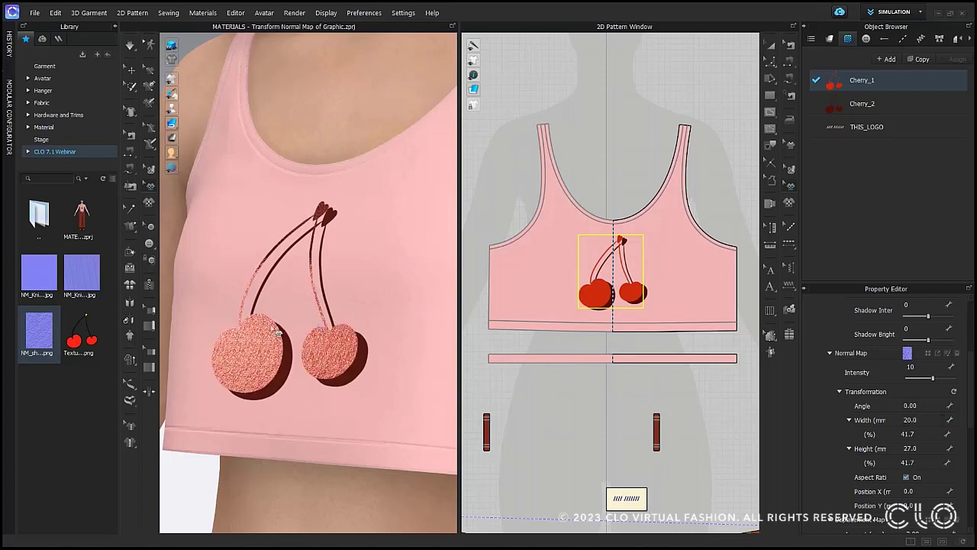
{"action": "right_click_drag", "start_coordinate": [358, 343], "coordinate": [338, 343]}
{"action": "scroll", "coordinate": [340, 343], "scroll_direction": "down", "scroll_amount": 4}
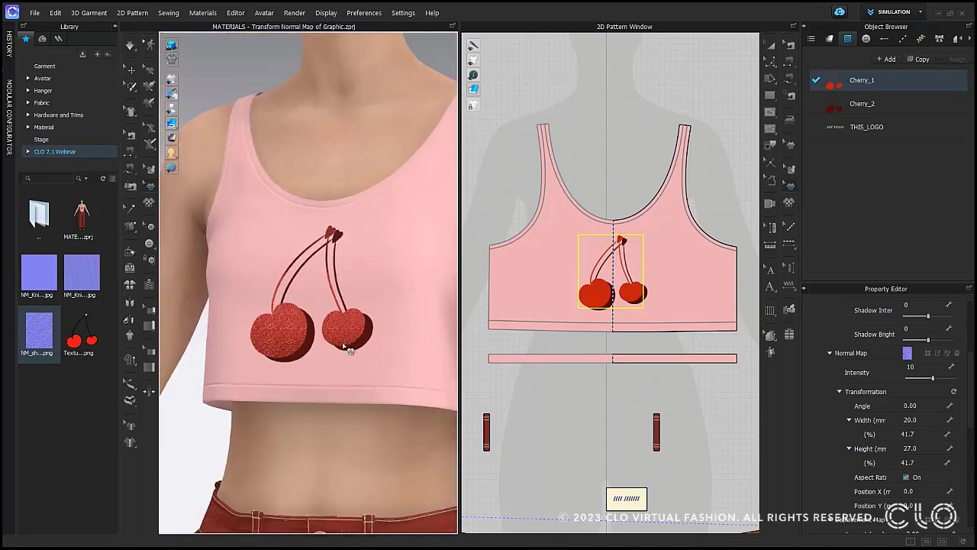
{"action": "scroll", "coordinate": [346, 352], "scroll_direction": "down", "scroll_amount": 8}
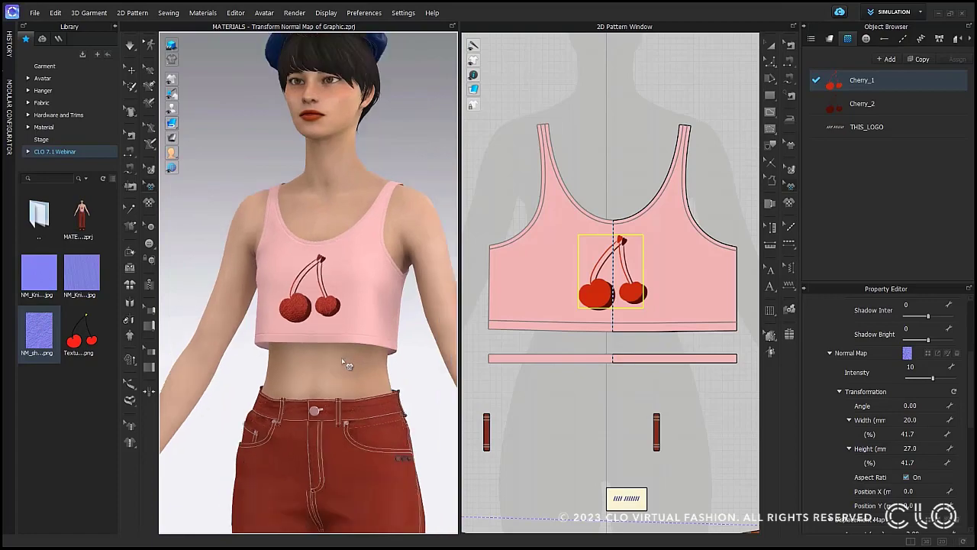
{"action": "scroll", "coordinate": [343, 360], "scroll_direction": "down", "scroll_amount": 1}
{"action": "middle_click_drag", "start_coordinate": [340, 374], "coordinate": [341, 397]}
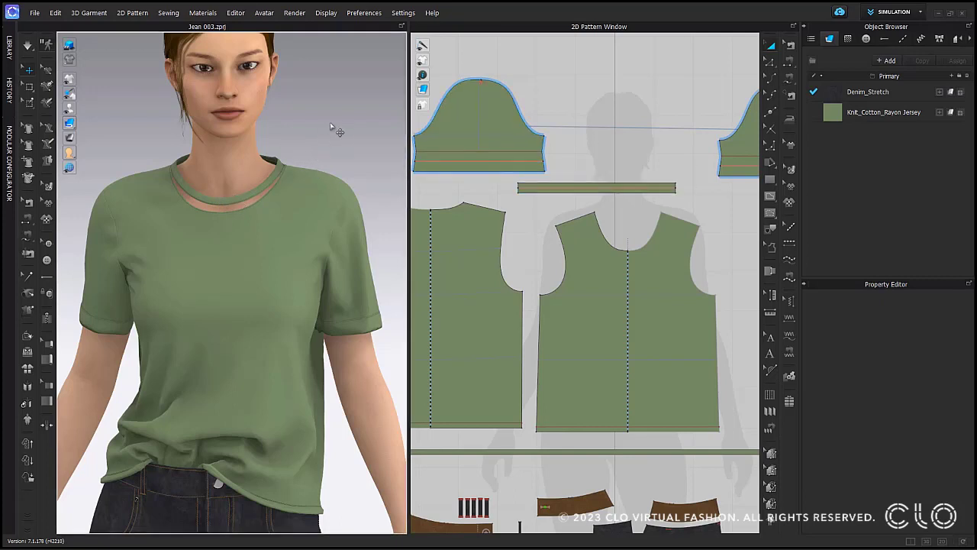
Simulate the green T-shirt briefly and stop the simulation
{"action": "key", "text": "space"}
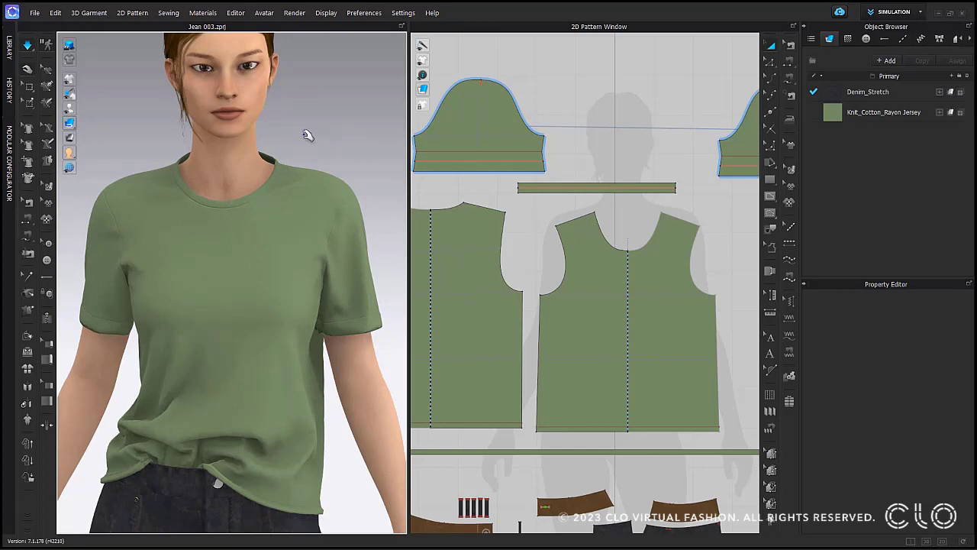
{"action": "key", "text": "space"}
Turn on Tension for the T-shirt's front and back neckline seams, trying Ease before choosing the Stretch type
{"action": "left_click", "coordinate": [790, 47]}
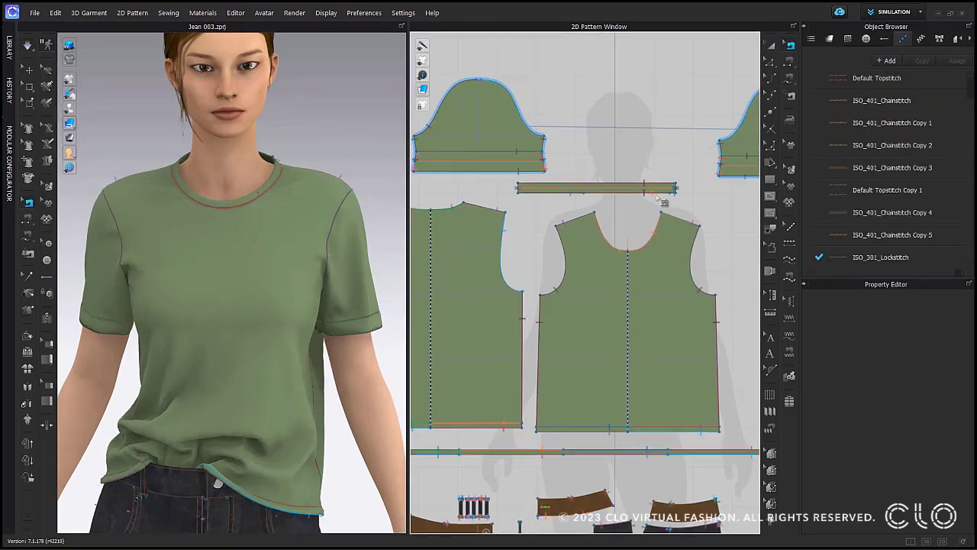
{"action": "left_click", "coordinate": [636, 251]}
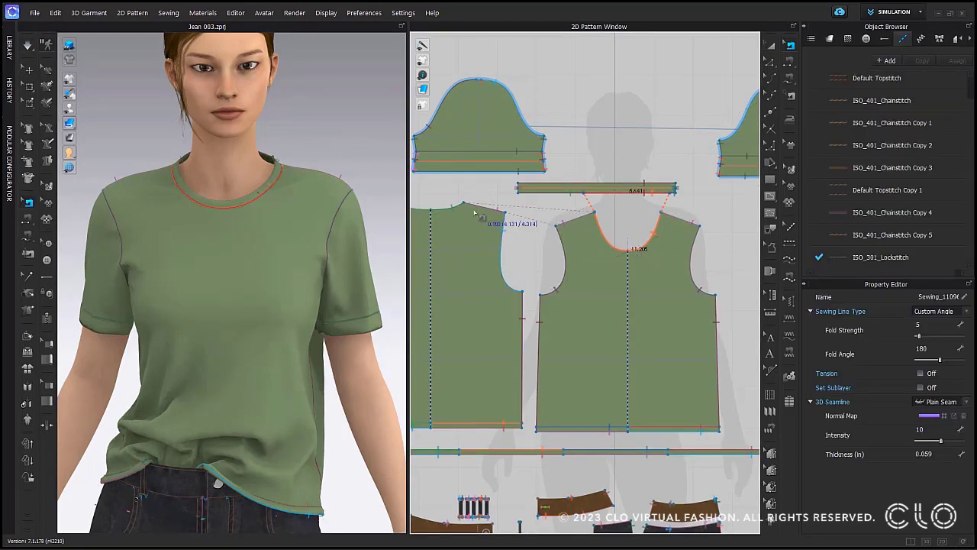
{"action": "left_click", "coordinate": [452, 206], "text": "shift"}
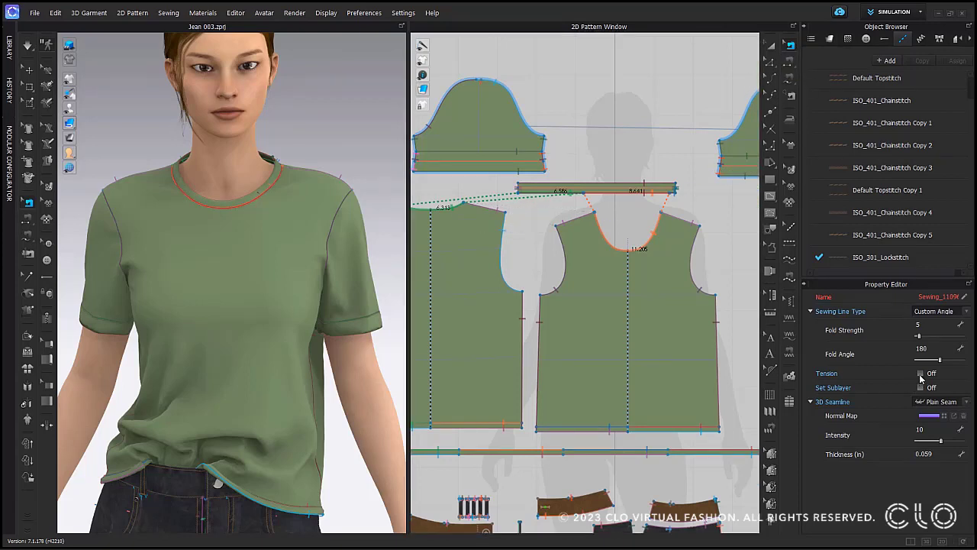
{"action": "left_click", "coordinate": [920, 374]}
{"action": "left_click", "coordinate": [944, 390]}
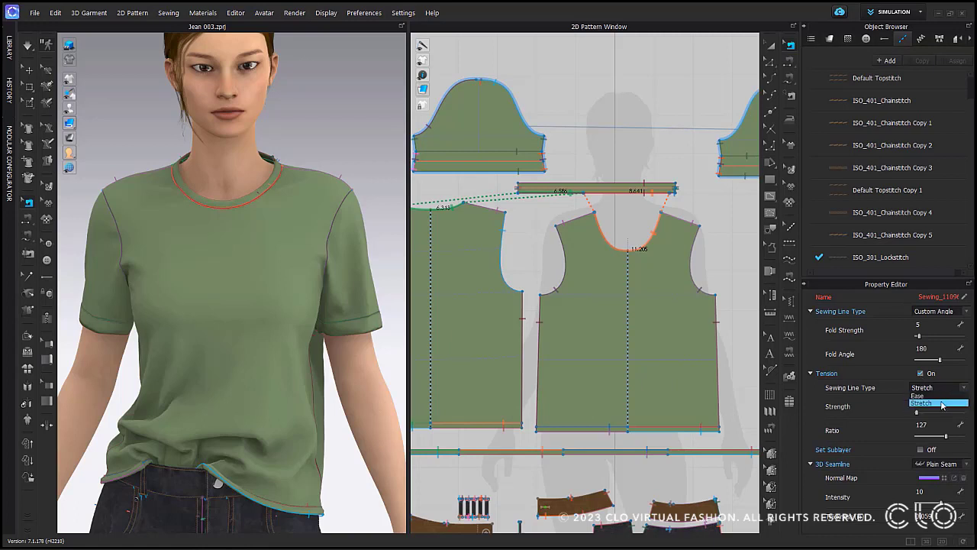
{"action": "left_click", "coordinate": [942, 395]}
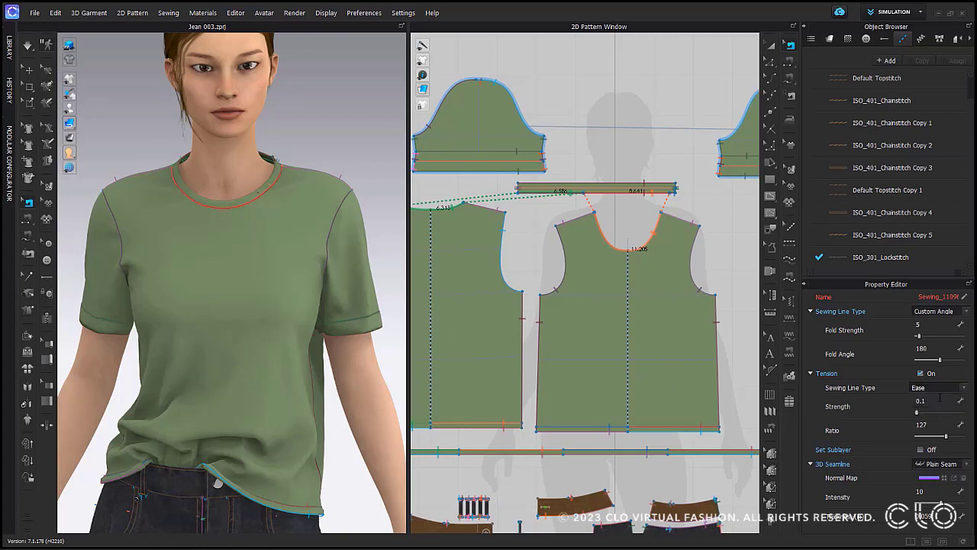
{"action": "left_click", "coordinate": [939, 390]}
{"action": "left_click", "coordinate": [941, 405]}
Set the neckline seams' tension ratio to 100, simulate the T-shirt and pull on its front fabric
{"action": "double_click", "coordinate": [931, 425]}
{"action": "type", "text": "100"}
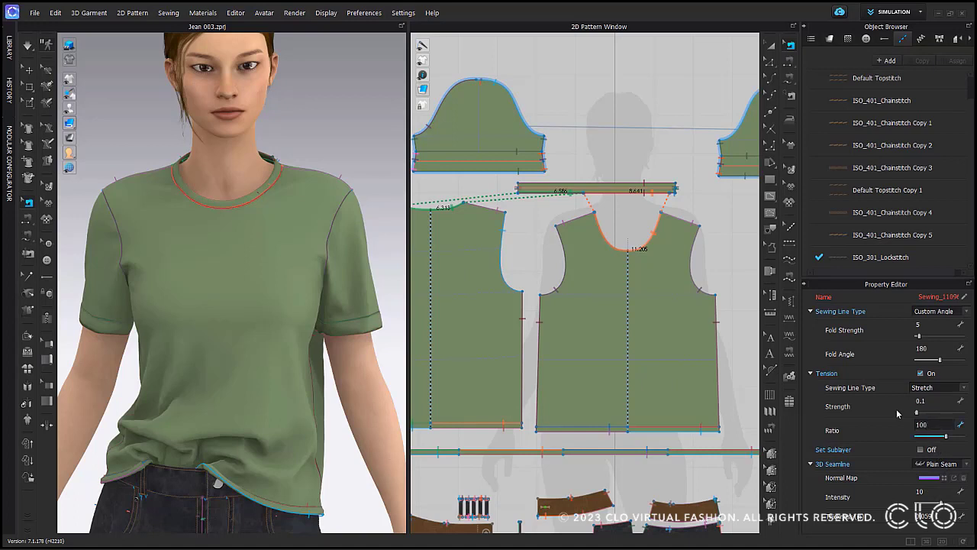
{"action": "key", "text": "Return"}
{"action": "left_click", "coordinate": [653, 107]}
{"action": "key", "text": "space"}
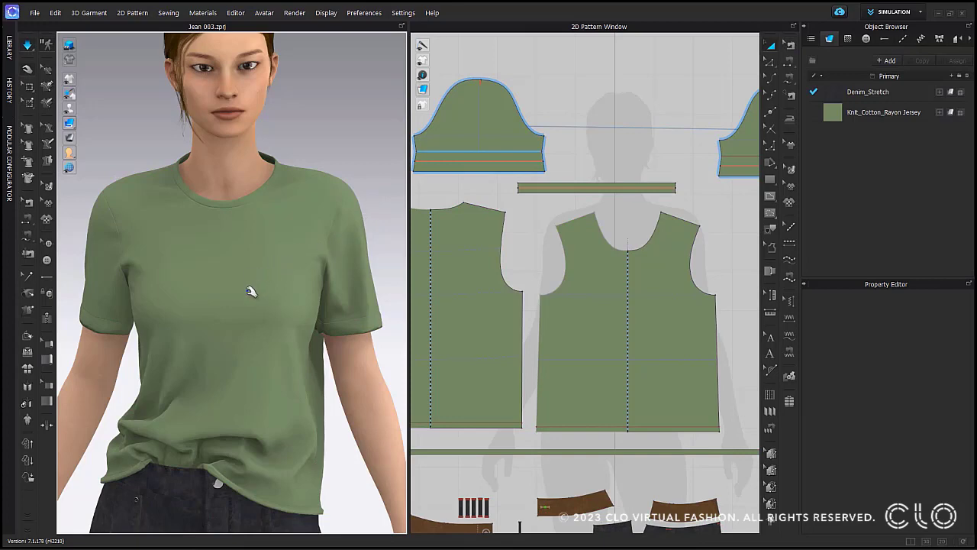
{"action": "left_click", "coordinate": [252, 300]}
{"action": "left_click_drag", "start_coordinate": [255, 319], "coordinate": [256, 333]}
{"action": "left_click_drag", "start_coordinate": [199, 281], "coordinate": [179, 327]}
Reselect the front and back neckline seams and adjust their Stretch tension ratio, trying 154 before lowering it to 114
{"action": "left_click", "coordinate": [791, 75]}
{"action": "left_click", "coordinate": [790, 46]}
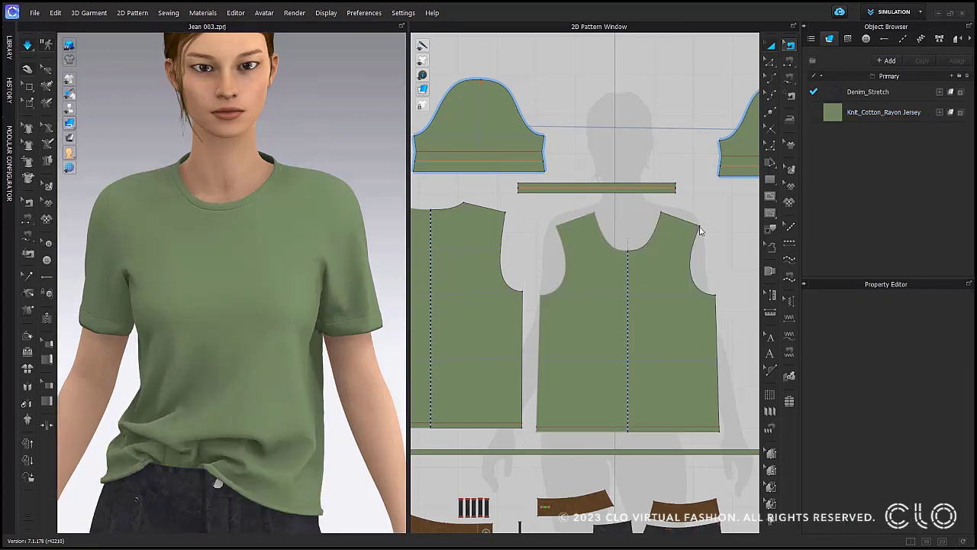
{"action": "left_click", "coordinate": [651, 237]}
{"action": "left_click", "coordinate": [454, 207], "text": "shift"}
{"action": "left_click_drag", "start_coordinate": [933, 439], "coordinate": [953, 436]}
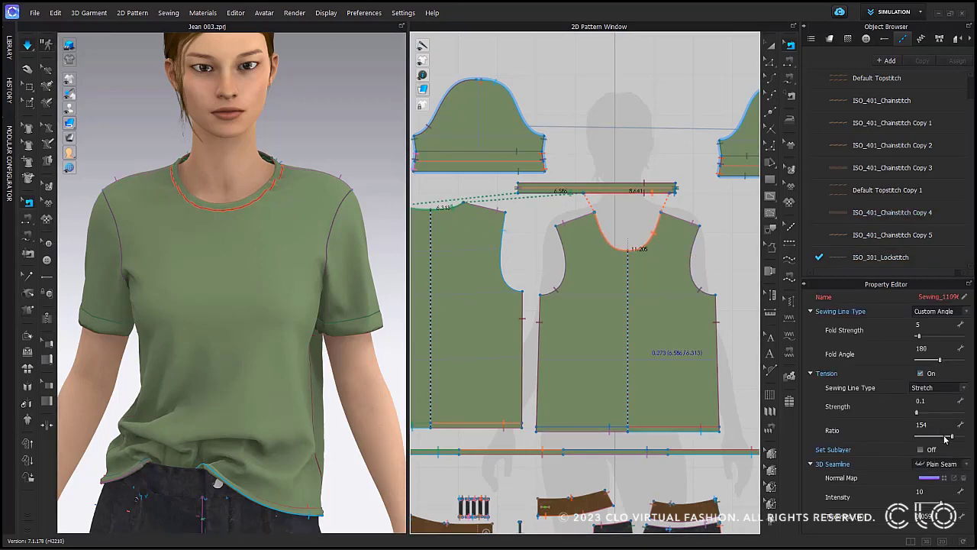
{"action": "left_click_drag", "start_coordinate": [951, 437], "coordinate": [939, 438]}
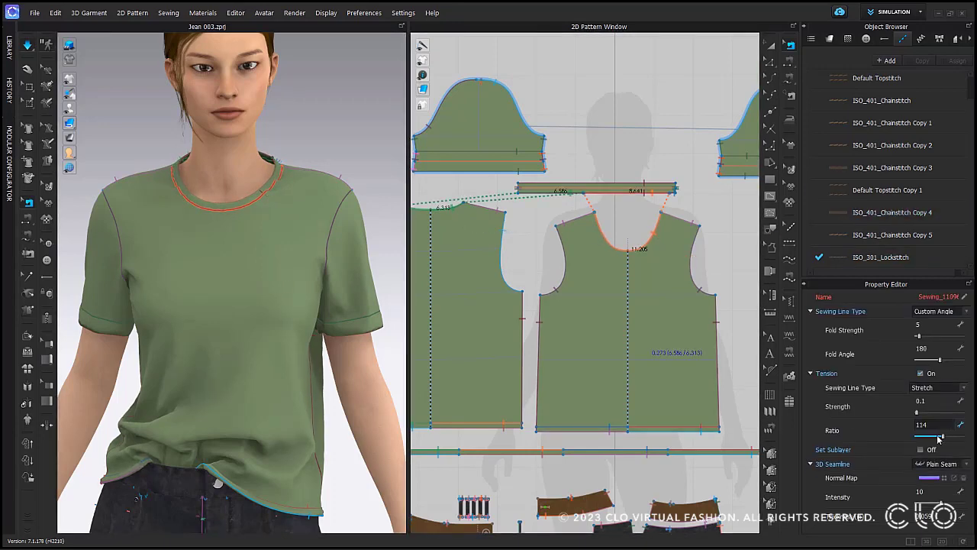
Turn on Ease-type Tension for the T-shirt's front and back armhole seams and set the tension ratio to 100
{"action": "left_click", "coordinate": [640, 104]}
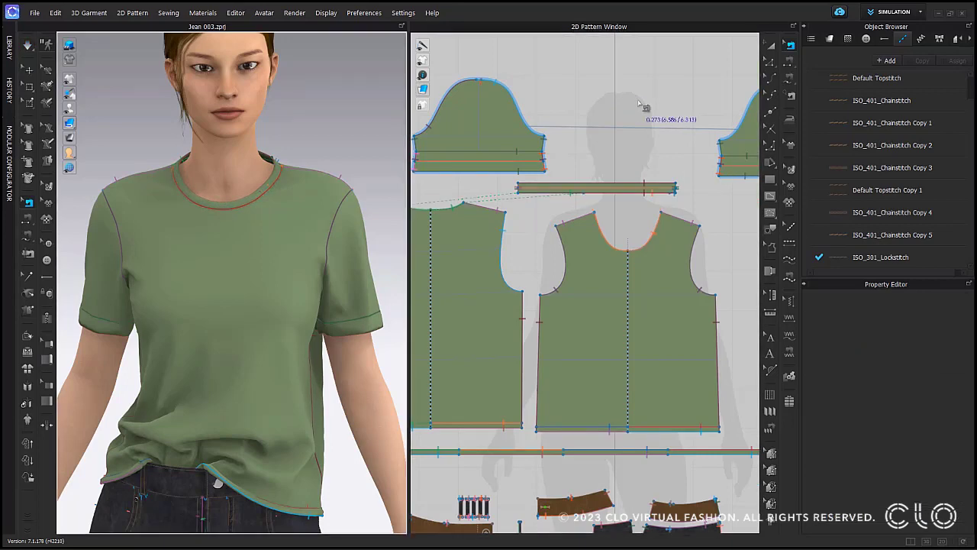
{"action": "left_click", "coordinate": [698, 257]}
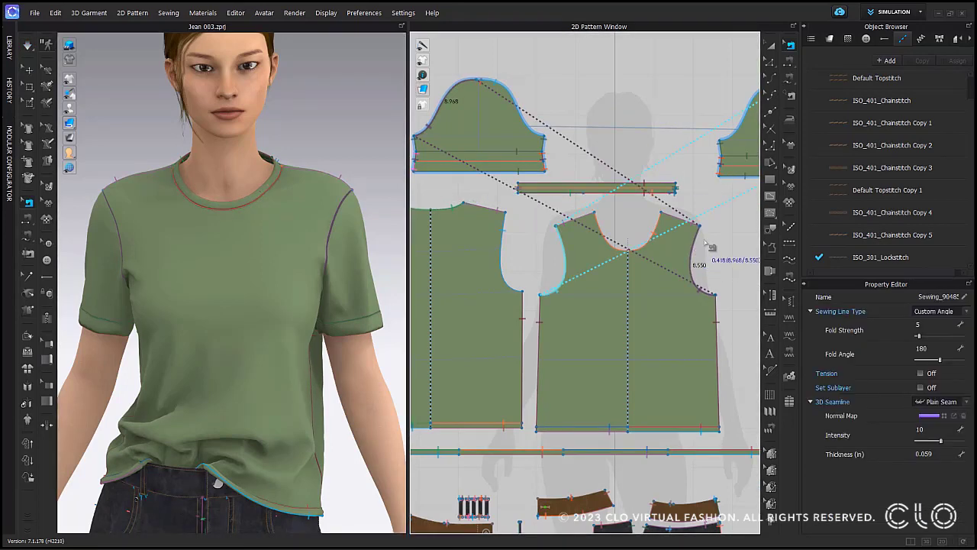
{"action": "middle_click_drag", "start_coordinate": [710, 234], "coordinate": [712, 215]}
{"action": "left_click", "coordinate": [505, 217]}
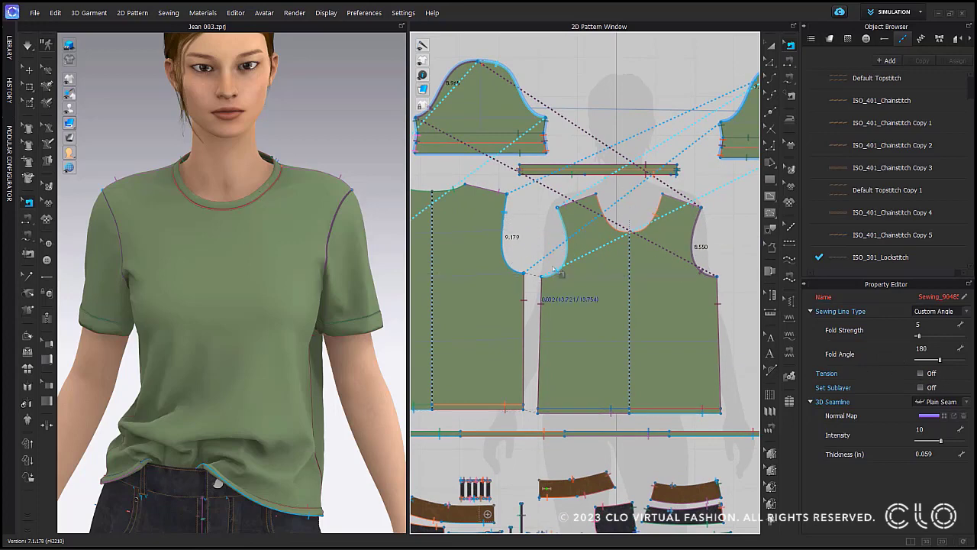
{"action": "left_click", "coordinate": [921, 374]}
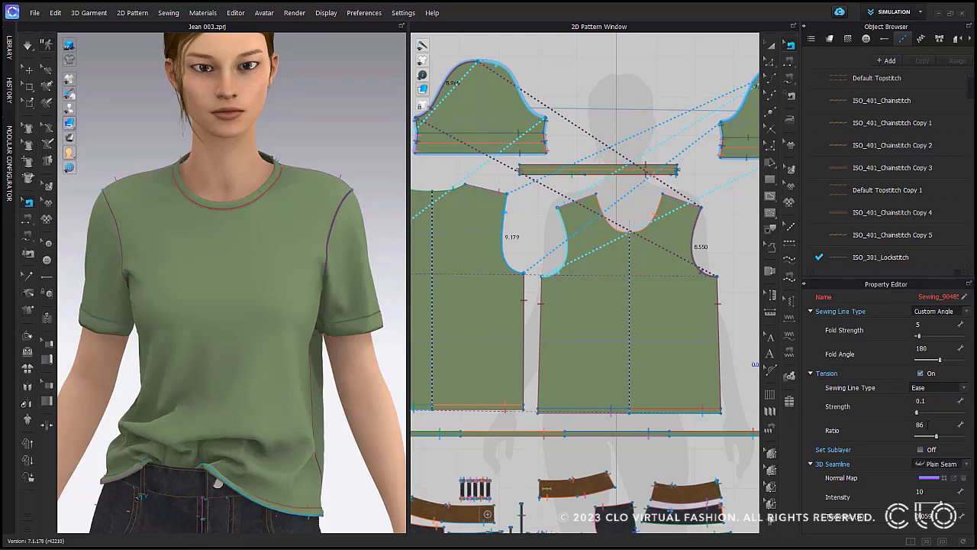
{"action": "left_click", "coordinate": [923, 425]}
{"action": "type", "text": "100"}
Deselect the armhole seams and simulate the T-shirt
{"action": "left_click", "coordinate": [653, 79]}
{"action": "key", "text": "a"}
{"action": "key", "text": "space"}
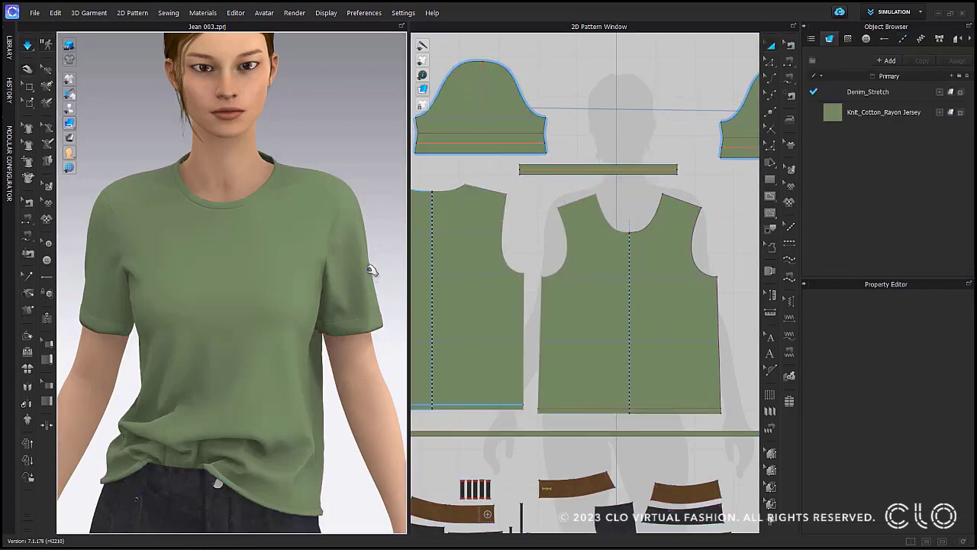
Reselect the armhole seams and try a tension ratio of 97 before setting it back to 100
{"action": "left_click", "coordinate": [790, 46]}
{"action": "left_click", "coordinate": [577, 233]}
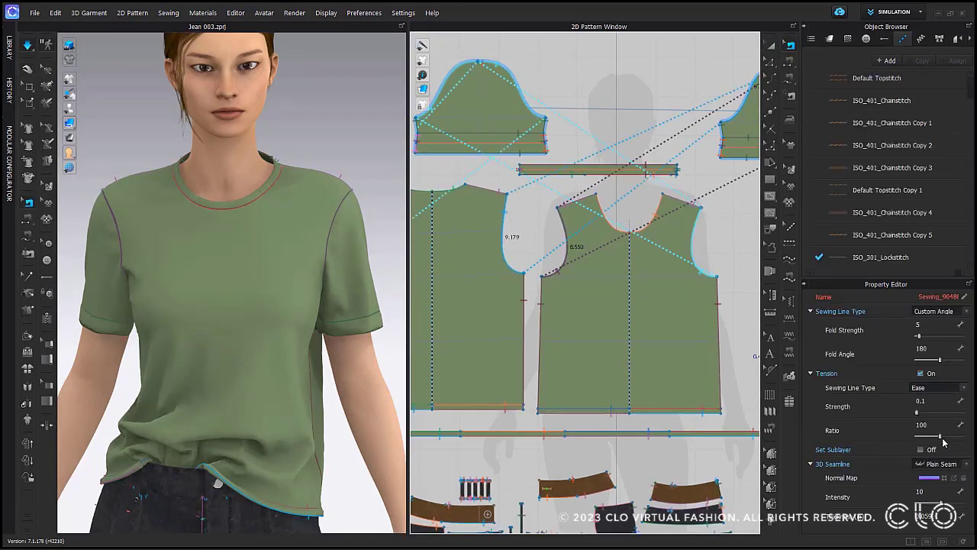
{"action": "mouse_move", "coordinate": [940, 438]}
{"action": "left_mouse_down"}
{"action": "mouse_move", "coordinate": [954, 438]}
{"action": "mouse_move", "coordinate": [925, 439]}
{"action": "mouse_move", "coordinate": [939, 437]}
{"action": "left_mouse_up"}
{"action": "double_click", "coordinate": [932, 425]}
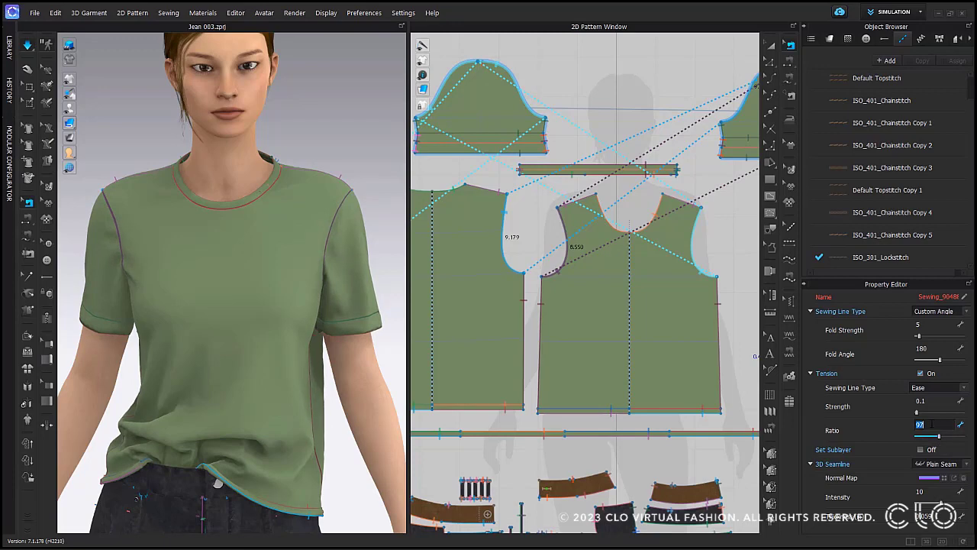
{"action": "type", "text": "100"}
{"action": "key", "text": "Return"}
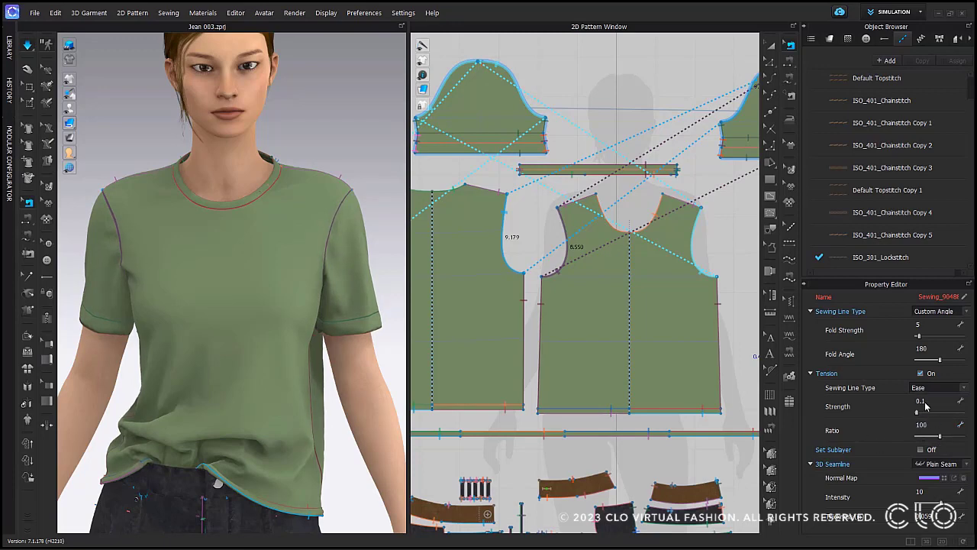
{"action": "left_click", "coordinate": [623, 76]}
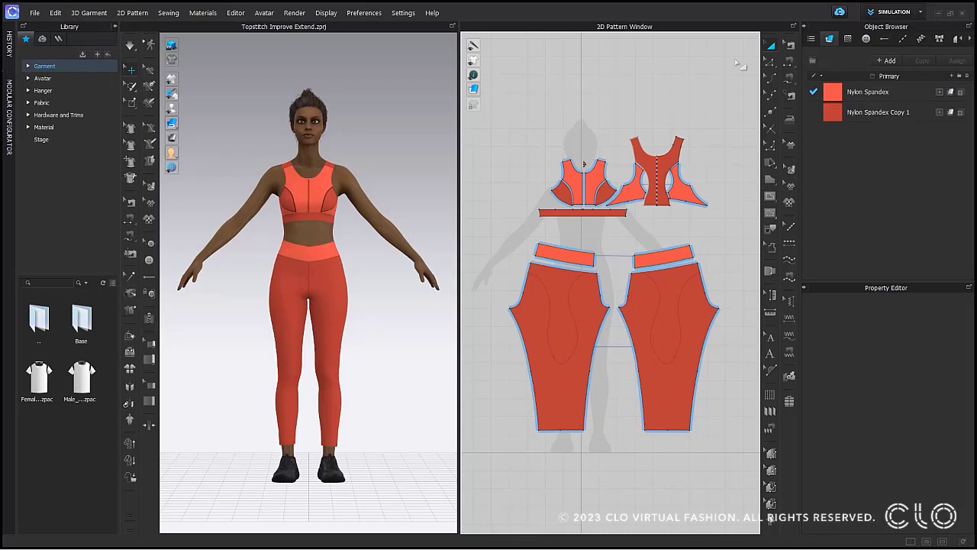
Apply the Tape2 topstitch along the curved internal line of the leggings' leg panels with a free topstitch
{"action": "left_click", "coordinate": [904, 39]}
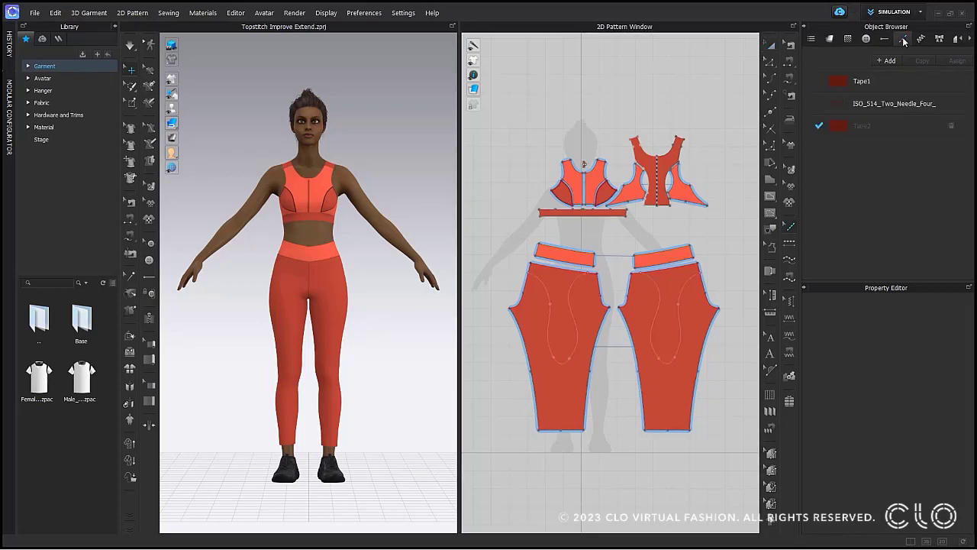
{"action": "left_click", "coordinate": [896, 128]}
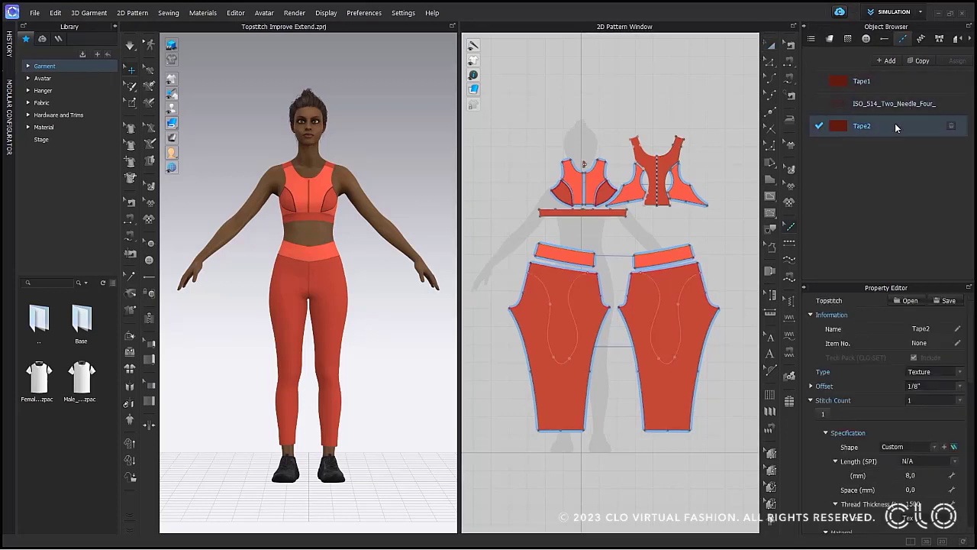
{"action": "left_click", "coordinate": [790, 259]}
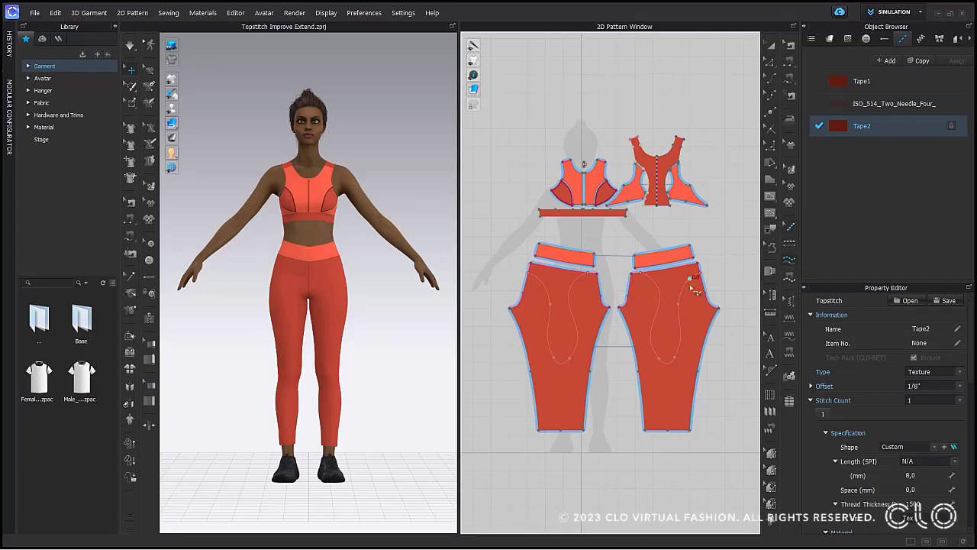
{"action": "left_click", "coordinate": [529, 273]}
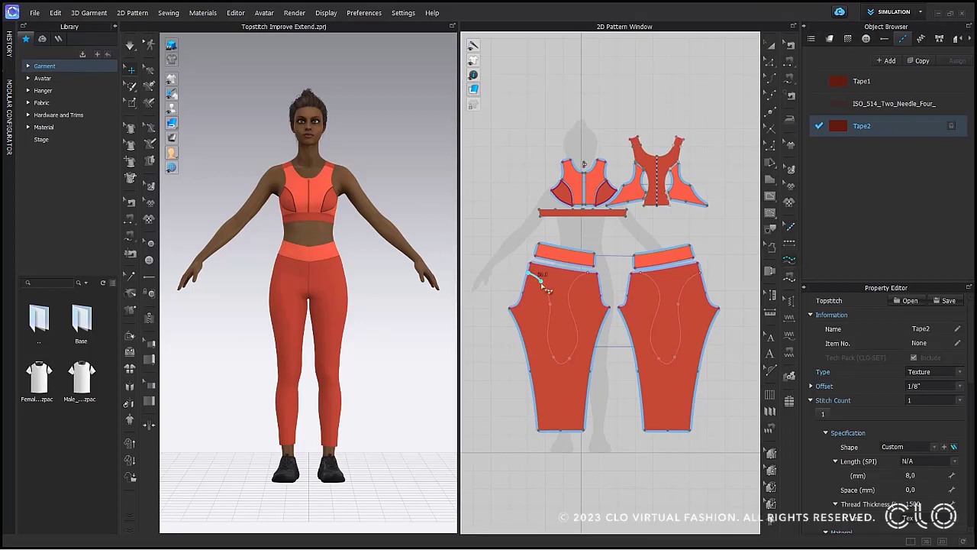
{"action": "left_click", "coordinate": [589, 273]}
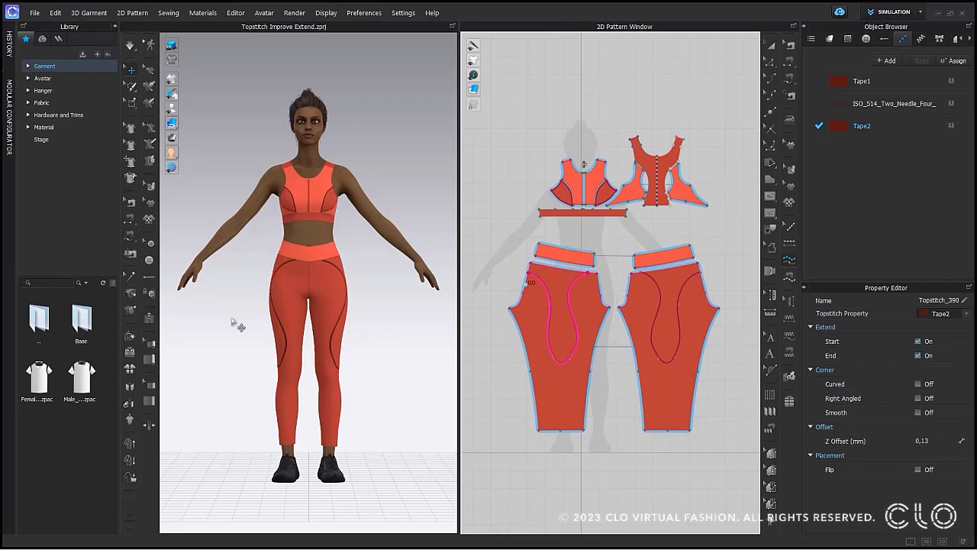
Turn on the Smooth corner option for the leggings' curved Tape2 topstitch
{"action": "scroll", "coordinate": [232, 328], "scroll_direction": "up", "scroll_amount": 5}
{"action": "right_click_drag", "start_coordinate": [232, 361], "coordinate": [296, 433]}
{"action": "scroll", "coordinate": [294, 436], "scroll_direction": "up", "scroll_amount": 3}
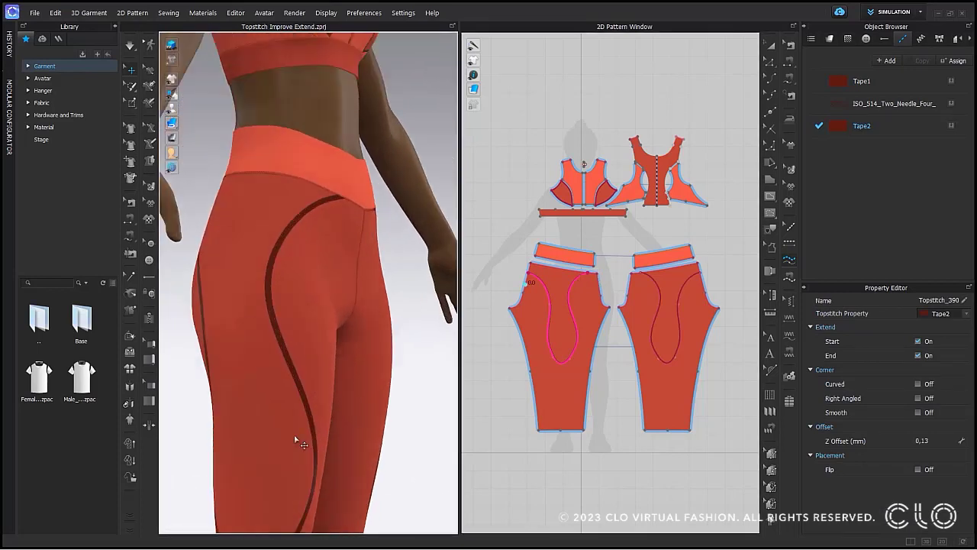
{"action": "scroll", "coordinate": [318, 371], "scroll_direction": "up", "scroll_amount": 1}
{"action": "scroll", "coordinate": [373, 226], "scroll_direction": "up", "scroll_amount": 3}
{"action": "scroll", "coordinate": [371, 236], "scroll_direction": "up", "scroll_amount": 2}
{"action": "scroll", "coordinate": [371, 347], "scroll_direction": "up", "scroll_amount": 2}
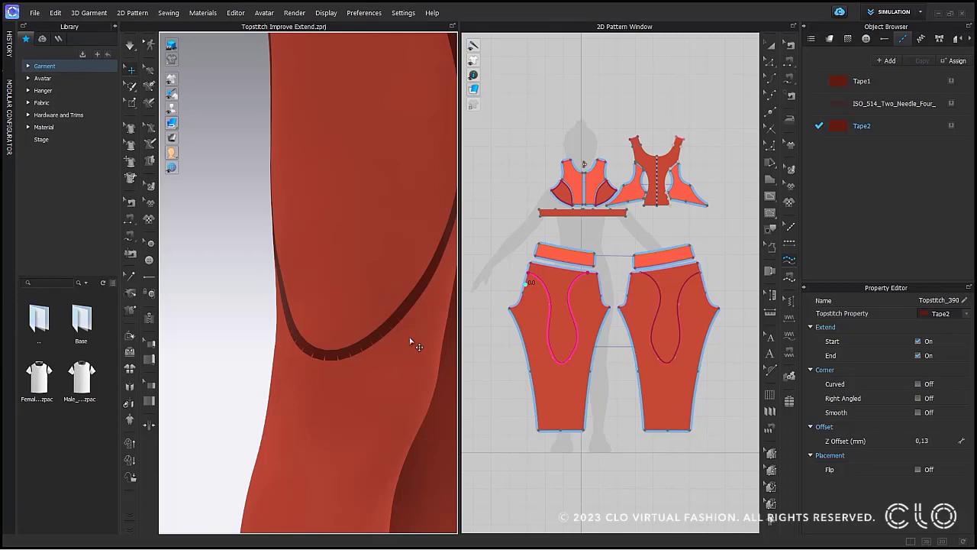
{"action": "left_click", "coordinate": [919, 412]}
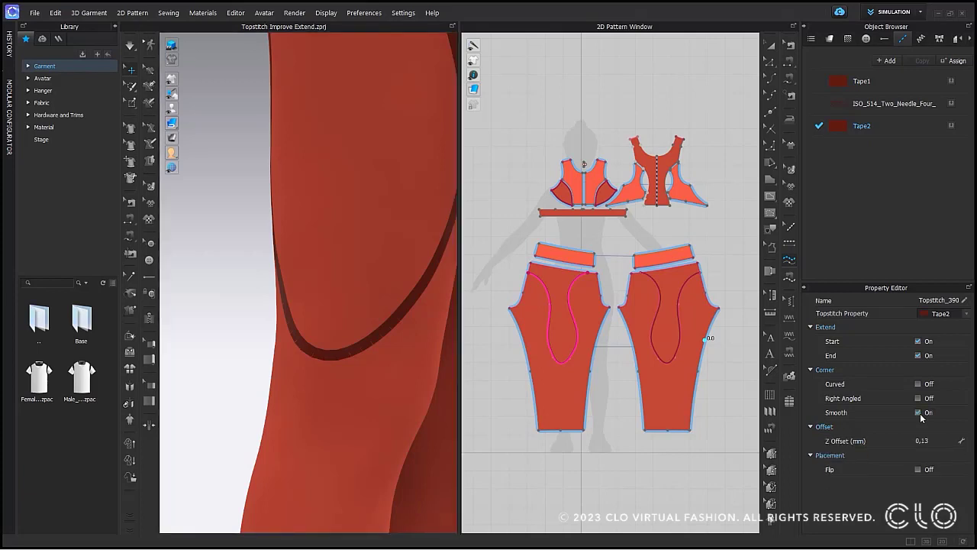
{"action": "scroll", "coordinate": [333, 405], "scroll_direction": "down", "scroll_amount": 3}
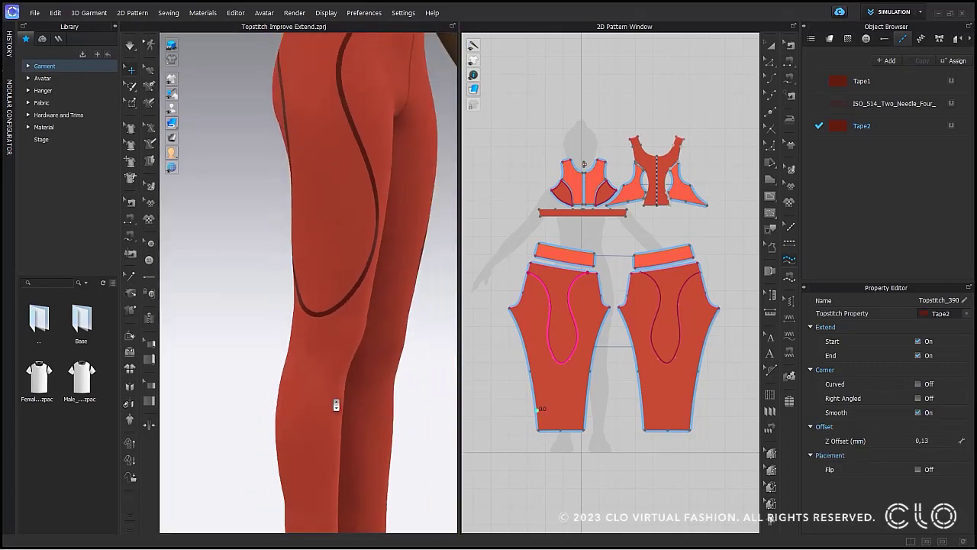
{"action": "right_click_drag", "start_coordinate": [375, 382], "coordinate": [340, 299]}
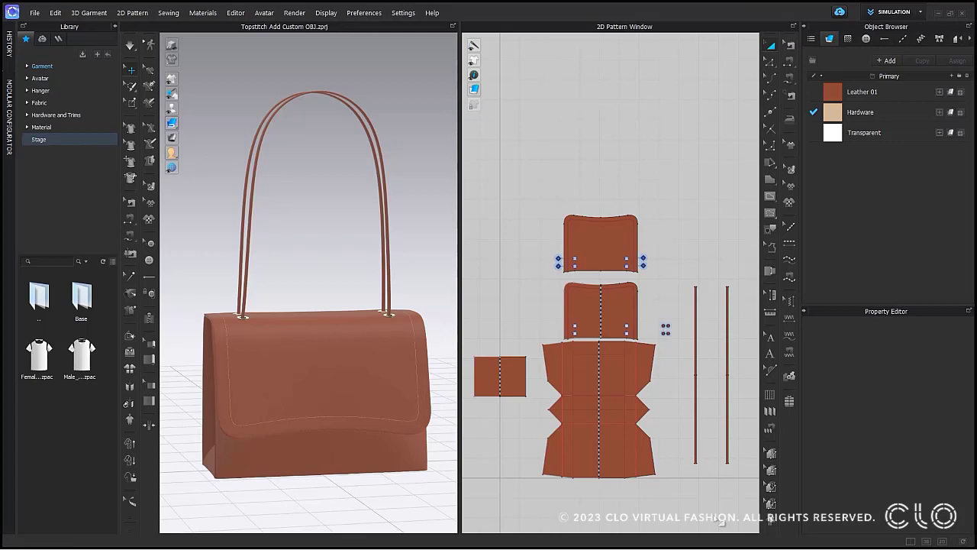
Start adding a custom OBJ shape to the bag's Default Topstitch, with mm (Default) scale and Y (Up) axis
{"action": "left_click", "coordinate": [901, 42]}
{"action": "left_click", "coordinate": [918, 81]}
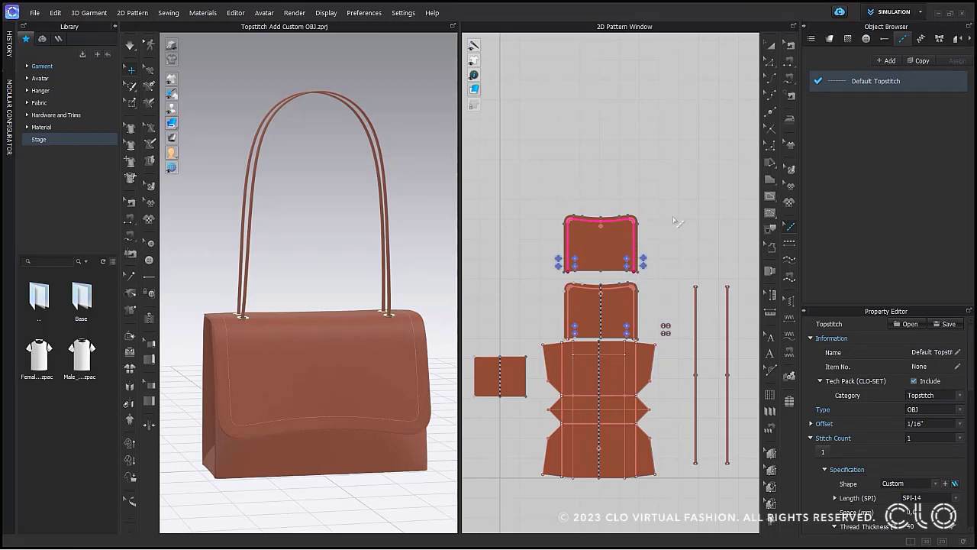
{"action": "left_click", "coordinate": [945, 484]}
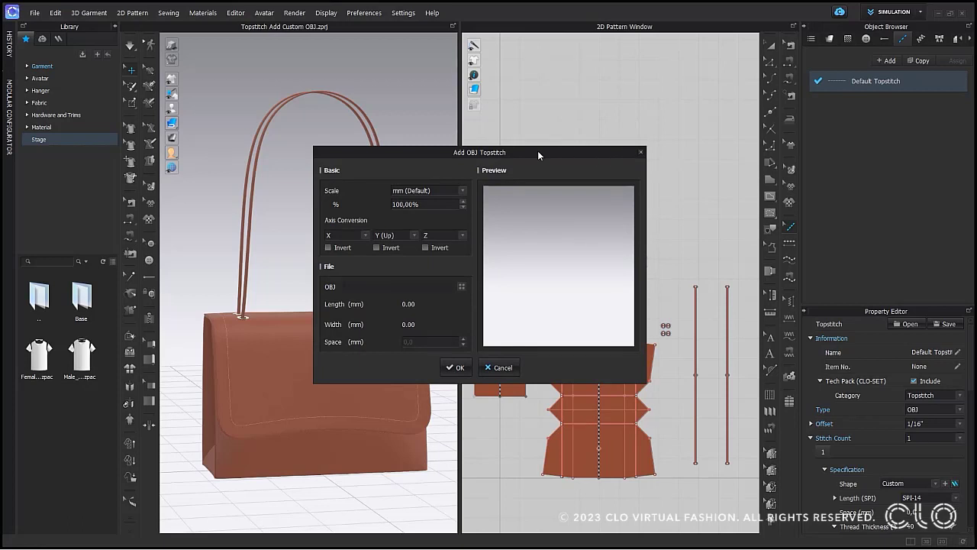
{"action": "left_click", "coordinate": [463, 191]}
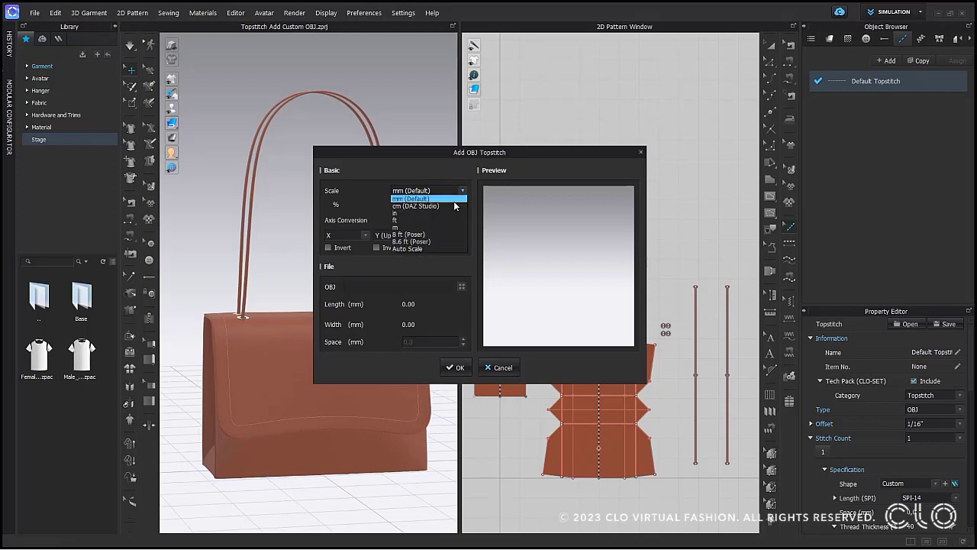
{"action": "left_click", "coordinate": [447, 199]}
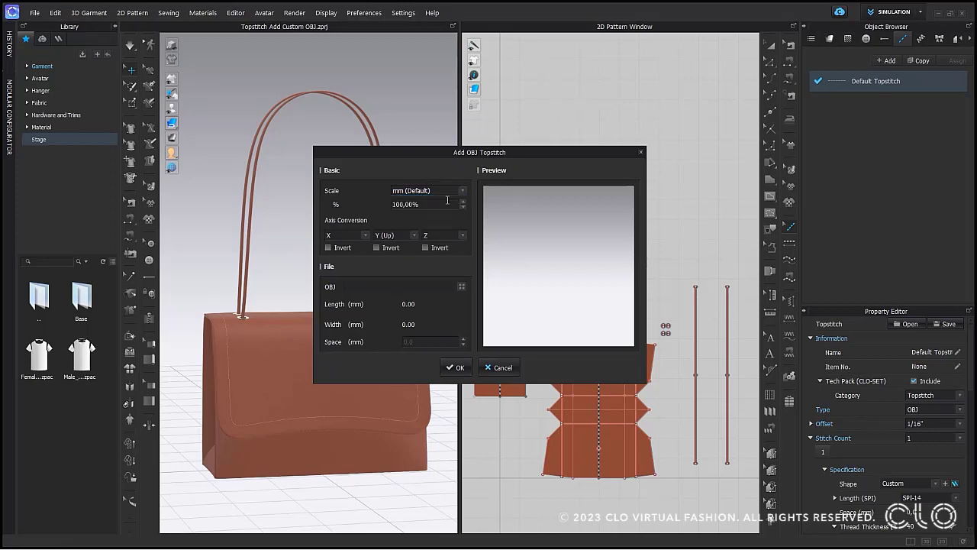
{"action": "left_click", "coordinate": [415, 237]}
{"action": "left_click", "coordinate": [404, 253]}
{"action": "left_click", "coordinate": [414, 235]}
Load TubeBeads.obj as the topstitch shape and confirm it with a space of 1 mm
{"action": "left_click", "coordinate": [462, 289]}
{"action": "left_click", "coordinate": [527, 251]}
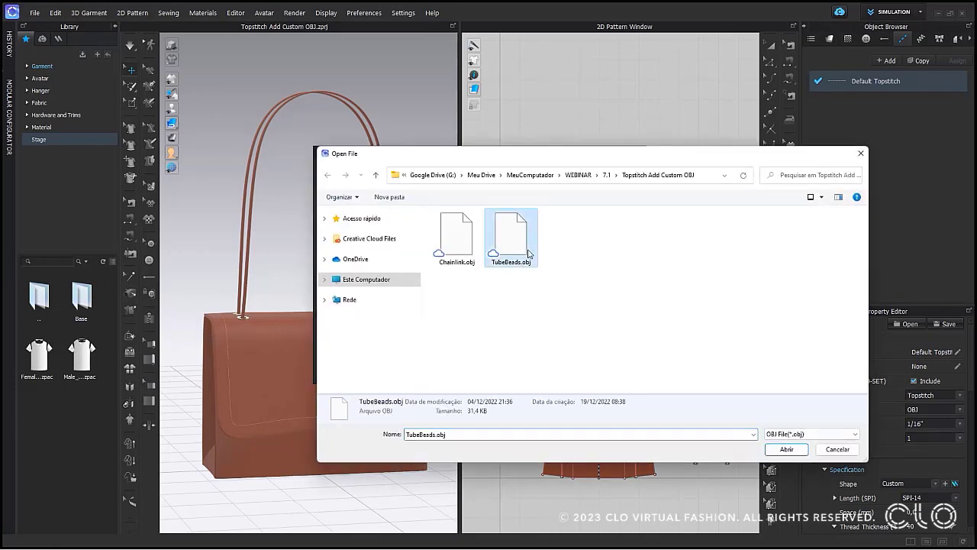
{"action": "left_click", "coordinate": [805, 446]}
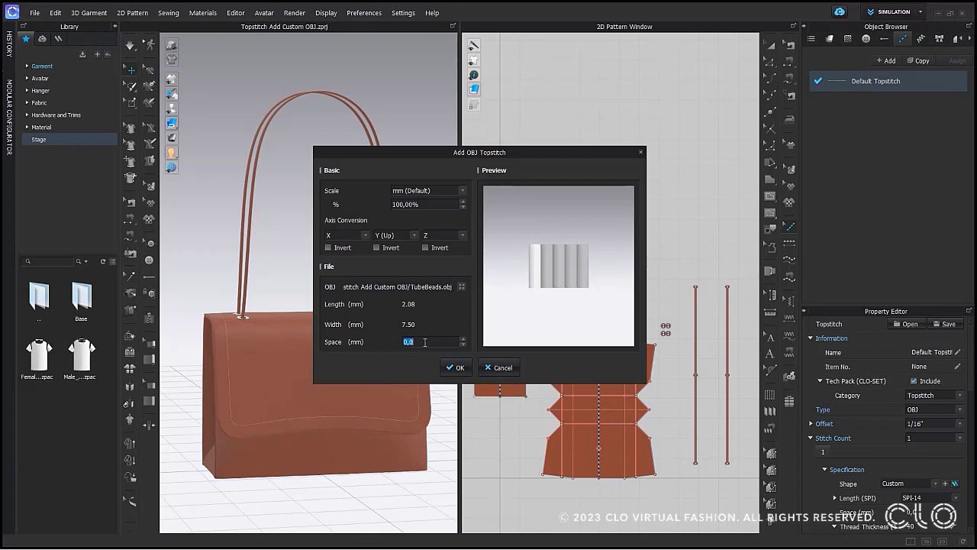
{"action": "type", "text": "1"}
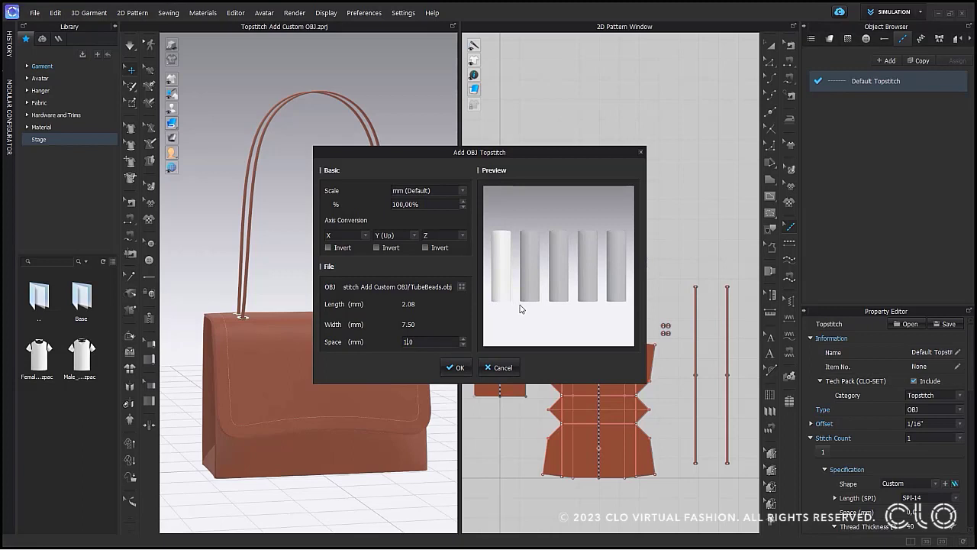
{"action": "left_click", "coordinate": [457, 367]}
{"action": "key", "text": "2"}
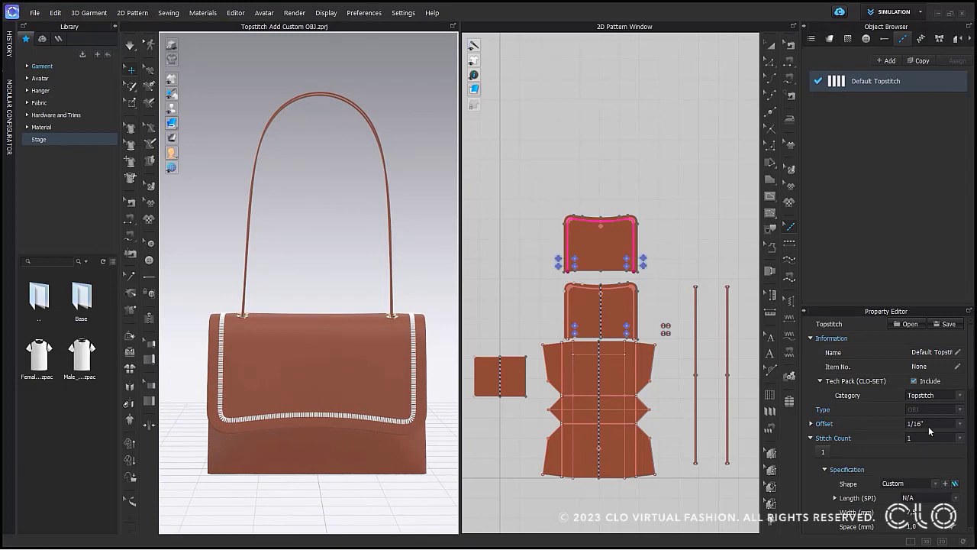
Set the bead topstitch's material type to Metal and its color to the saved beige swatch, #D2B797
{"action": "scroll", "coordinate": [936, 452], "scroll_direction": "down", "scroll_amount": 3}
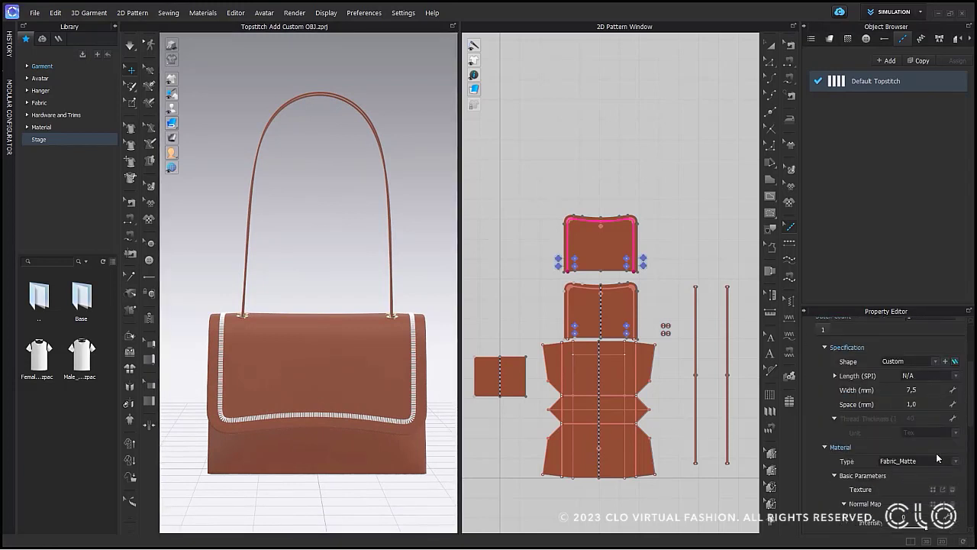
{"action": "left_click", "coordinate": [936, 456]}
{"action": "left_click", "coordinate": [916, 443]}
{"action": "scroll", "coordinate": [926, 469], "scroll_direction": "down", "scroll_amount": 3}
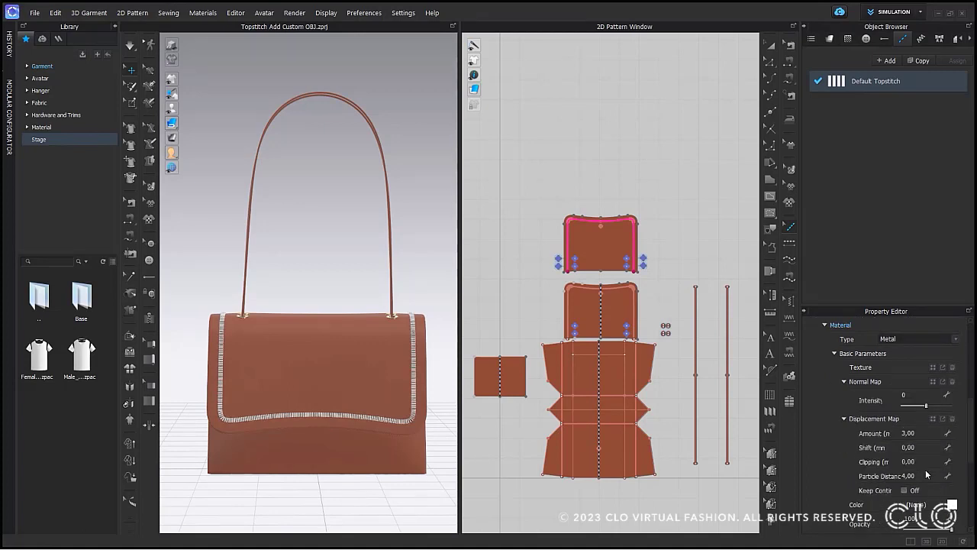
{"action": "left_click", "coordinate": [951, 504]}
{"action": "left_click", "coordinate": [310, 308]}
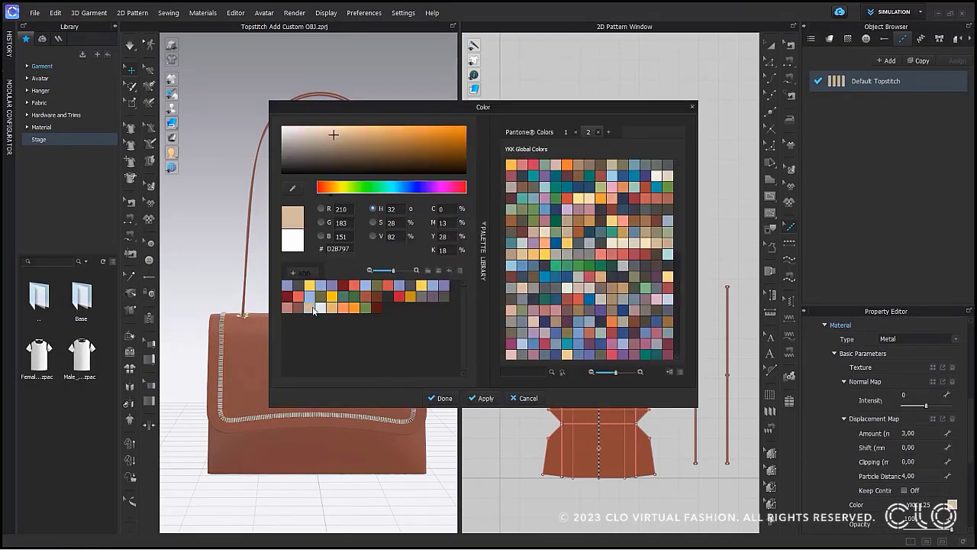
{"action": "left_click", "coordinate": [441, 398]}
{"action": "left_click", "coordinate": [453, 399]}
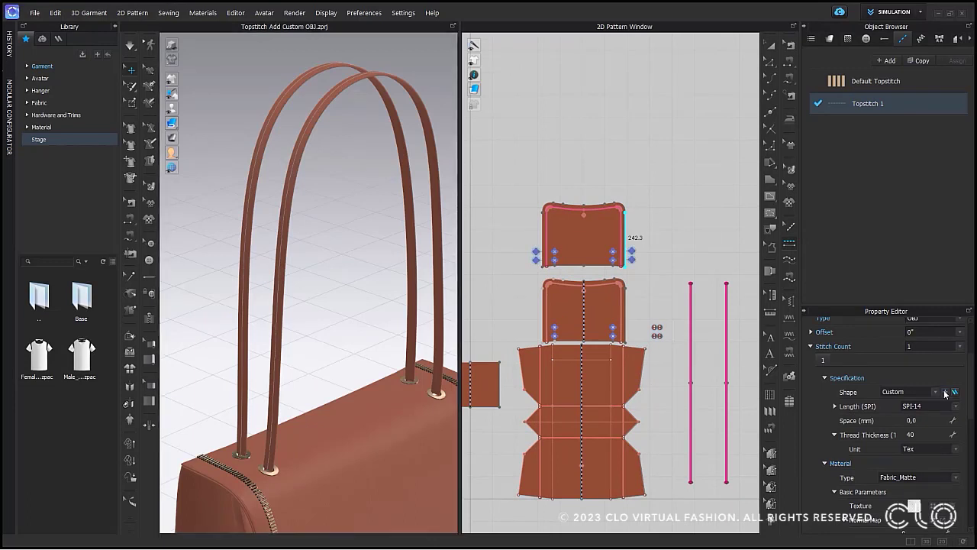
Start adding a custom OBJ shape to the straps' Topstitch 1, with scale m, and load Chainlink.obj
{"action": "left_click", "coordinate": [946, 391]}
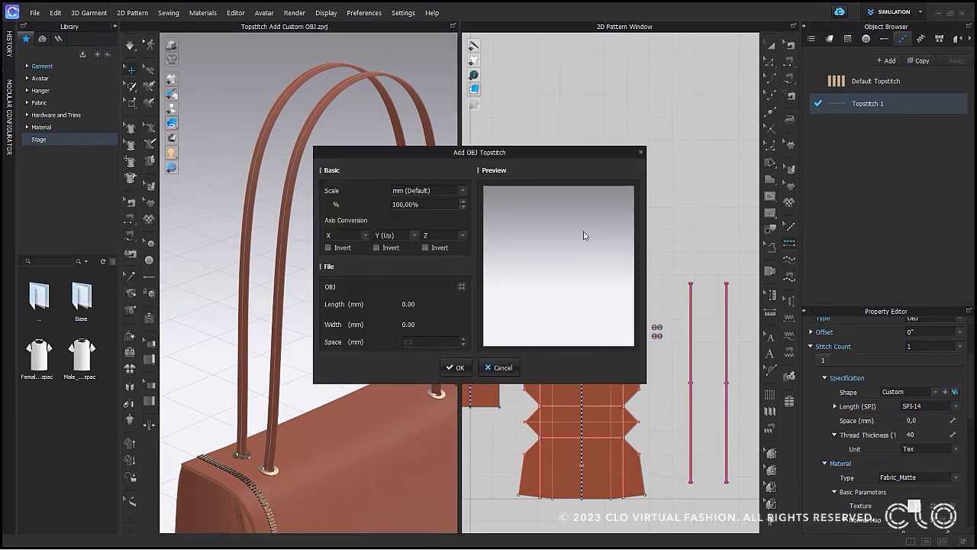
{"action": "left_click", "coordinate": [462, 191]}
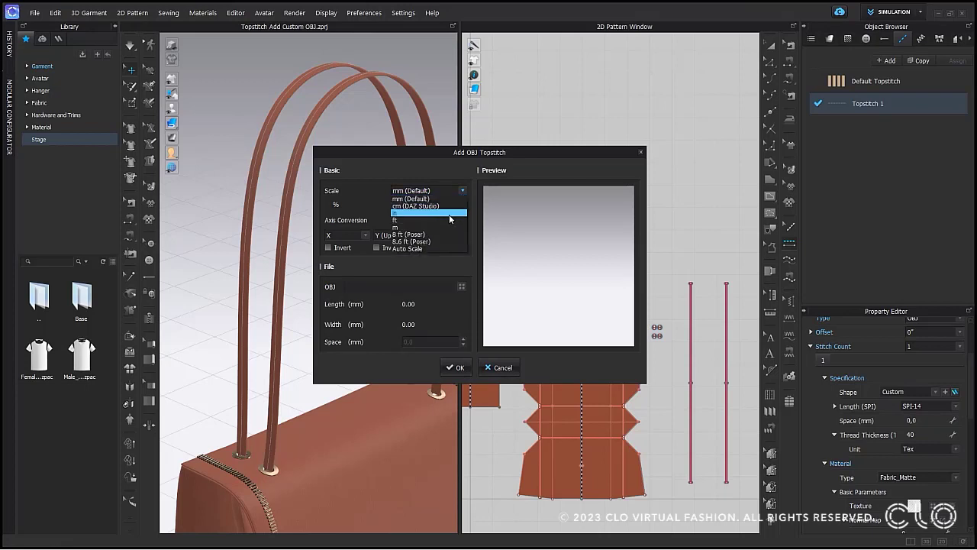
{"action": "left_click", "coordinate": [449, 227]}
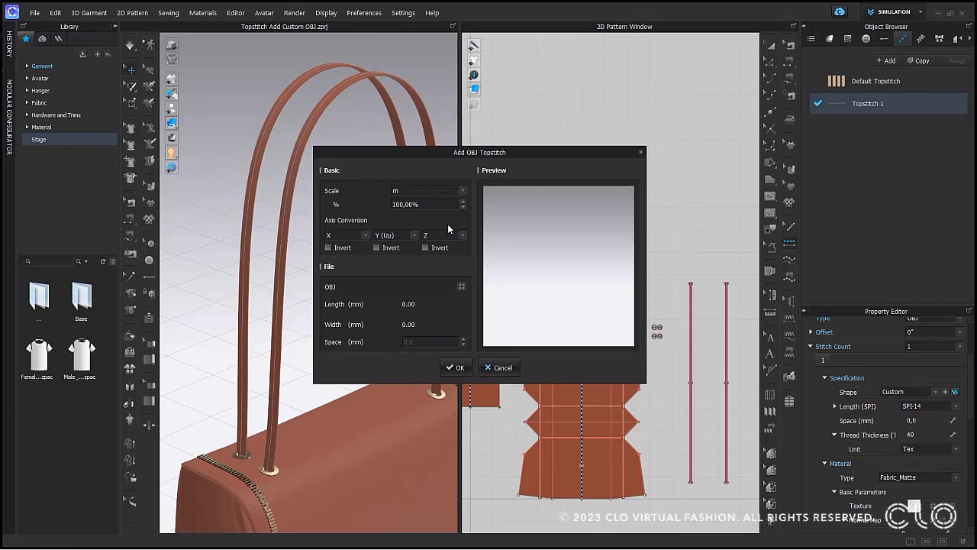
{"action": "left_click", "coordinate": [461, 288]}
{"action": "left_click", "coordinate": [463, 262]}
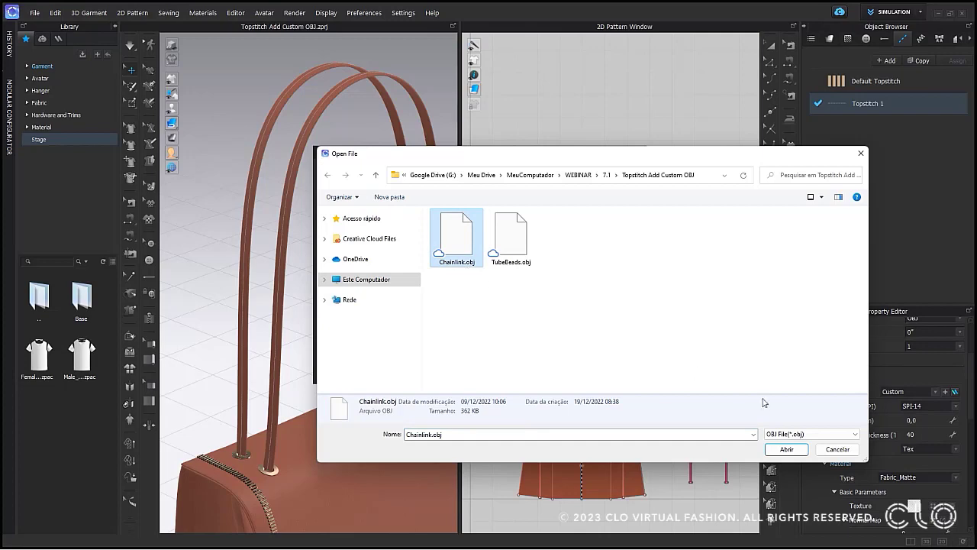
{"action": "left_click", "coordinate": [786, 449]}
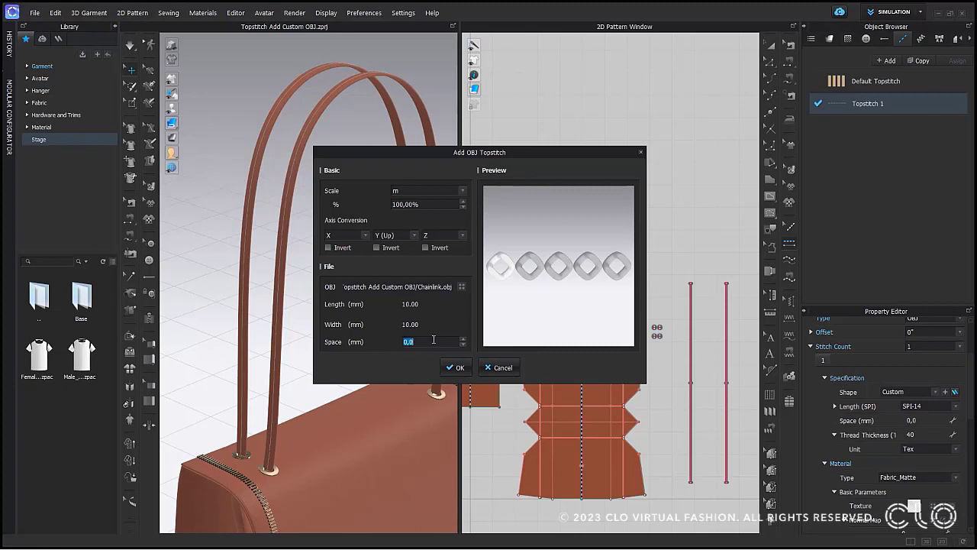
Set the chain link spacing to -4.0 mm and confirm the custom topstitch on the straps
{"action": "type", "text": "-4,0"}
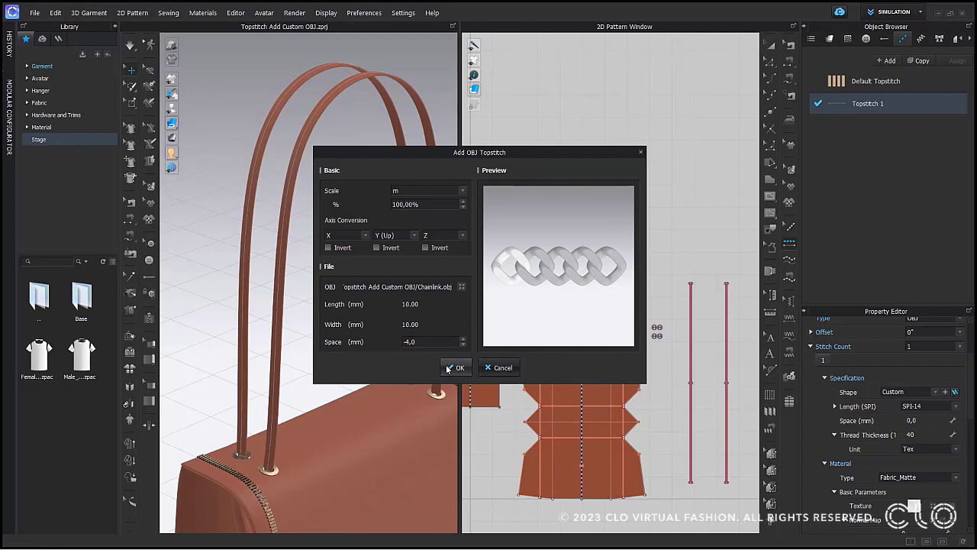
{"action": "left_click", "coordinate": [449, 368]}
{"action": "right_click_drag", "start_coordinate": [306, 338], "coordinate": [351, 319]}
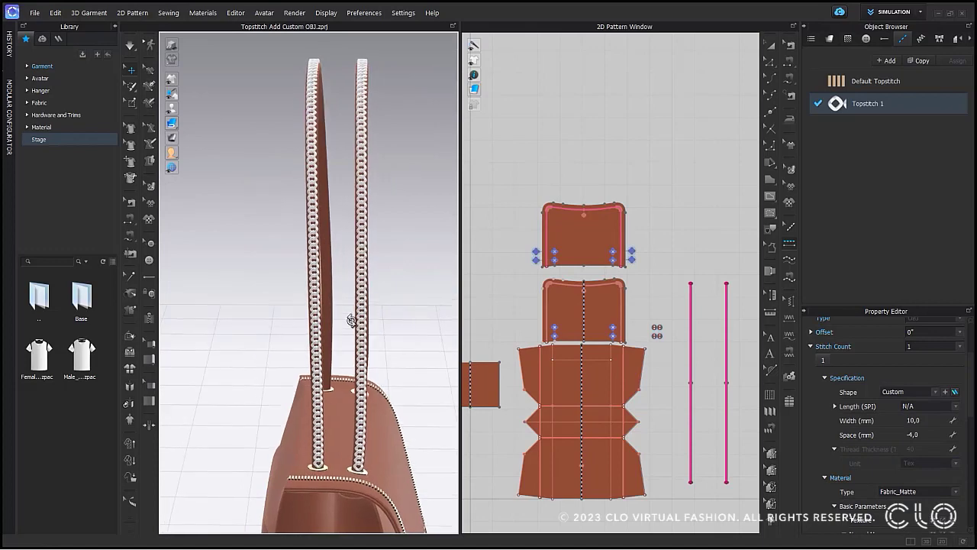
{"action": "scroll", "coordinate": [351, 319], "scroll_direction": "up", "scroll_amount": 3}
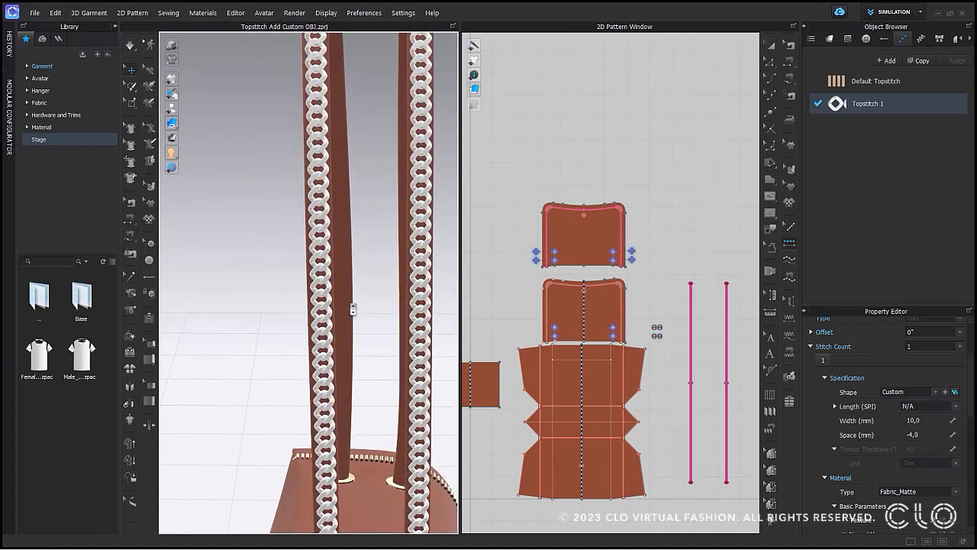
Set the chain topstitch's material type to Metal and its color to the saved beige swatch, #D2B797
{"action": "left_click", "coordinate": [920, 491]}
{"action": "left_click", "coordinate": [926, 454]}
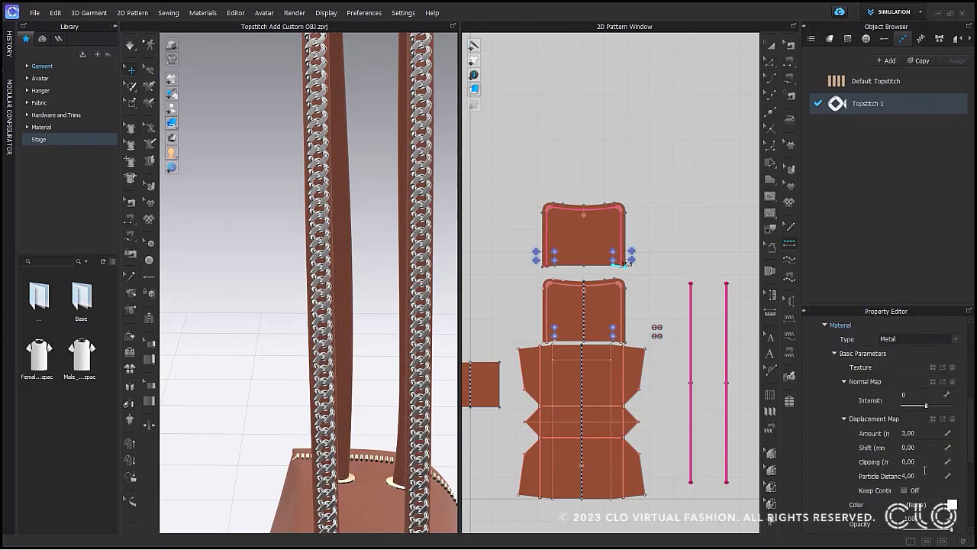
{"action": "left_click", "coordinate": [952, 504]}
{"action": "left_click", "coordinate": [320, 309]}
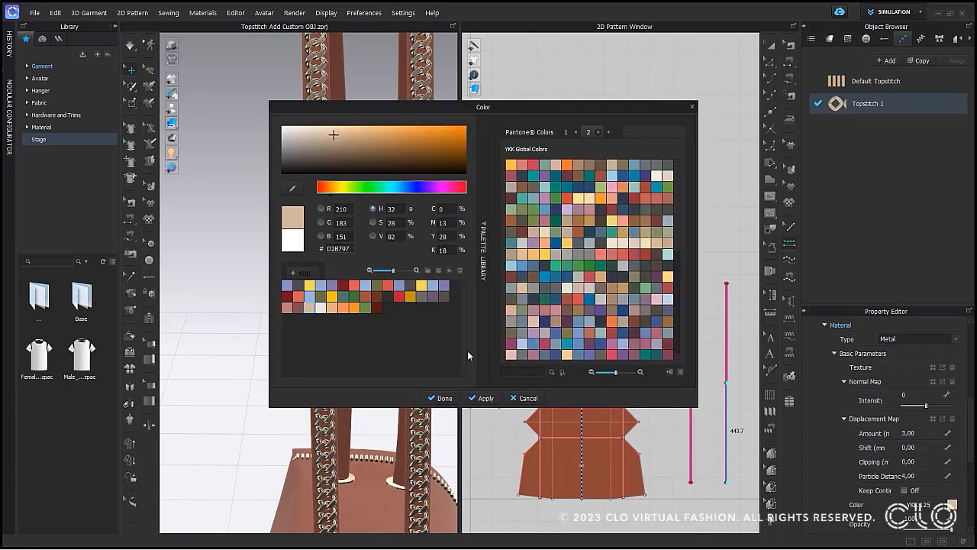
{"action": "left_click", "coordinate": [443, 398]}
{"action": "scroll", "coordinate": [298, 296], "scroll_direction": "up", "scroll_amount": 5}
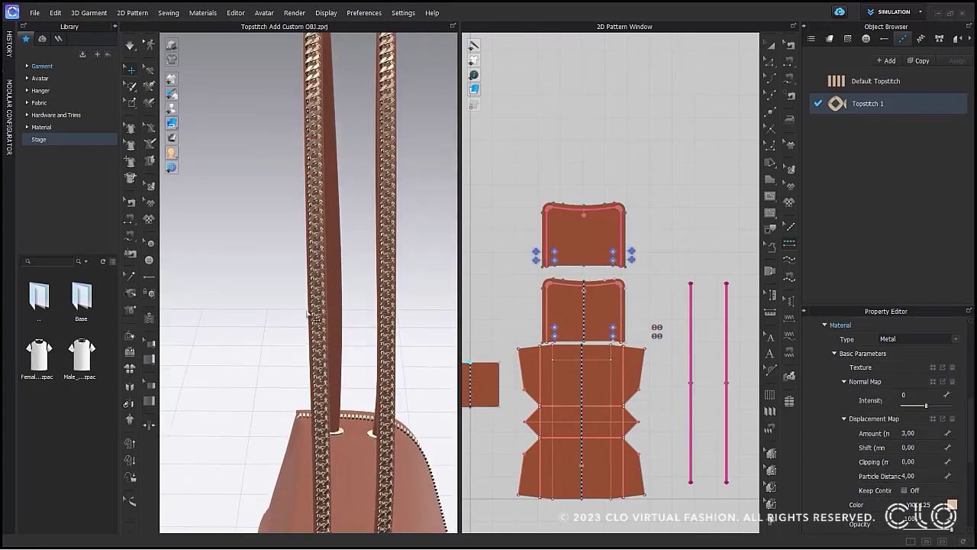
{"action": "scroll", "coordinate": [305, 343], "scroll_direction": "down", "scroll_amount": 8}
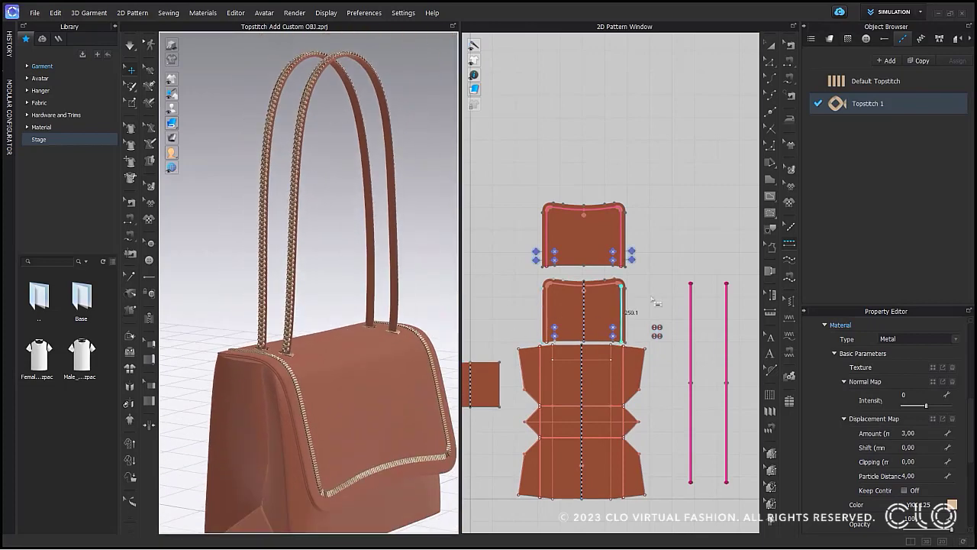
Apply the Transparent fabric to both strap patterns so that only the chains form the bag's handles
{"action": "left_click", "coordinate": [772, 43]}
{"action": "scroll", "coordinate": [668, 490], "scroll_direction": "down", "scroll_amount": 2}
{"action": "left_click_drag", "start_coordinate": [741, 269], "coordinate": [675, 531]}
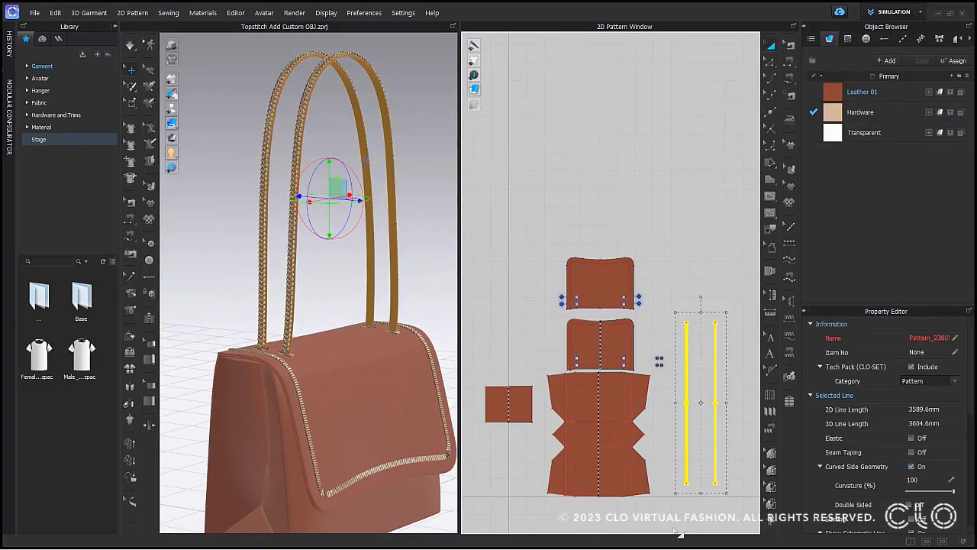
{"action": "left_click", "coordinate": [524, 280]}
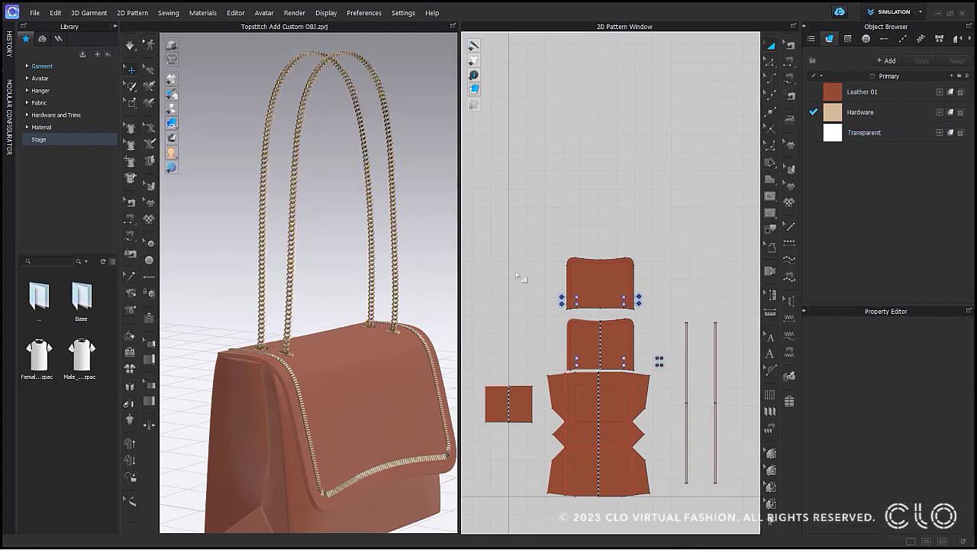
{"action": "right_click_drag", "start_coordinate": [422, 265], "coordinate": [358, 266]}
{"action": "scroll", "coordinate": [363, 270], "scroll_direction": "down", "scroll_amount": 3}
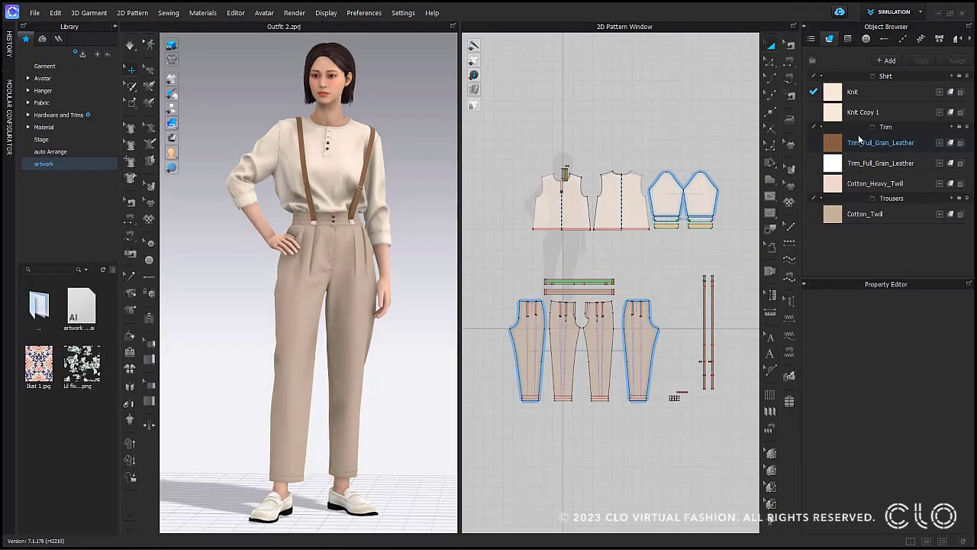
Open the texture of the shirt's Knit fabric in the Texture Editor and add the Lil flowers PNG as a layer
{"action": "left_click", "coordinate": [853, 93]}
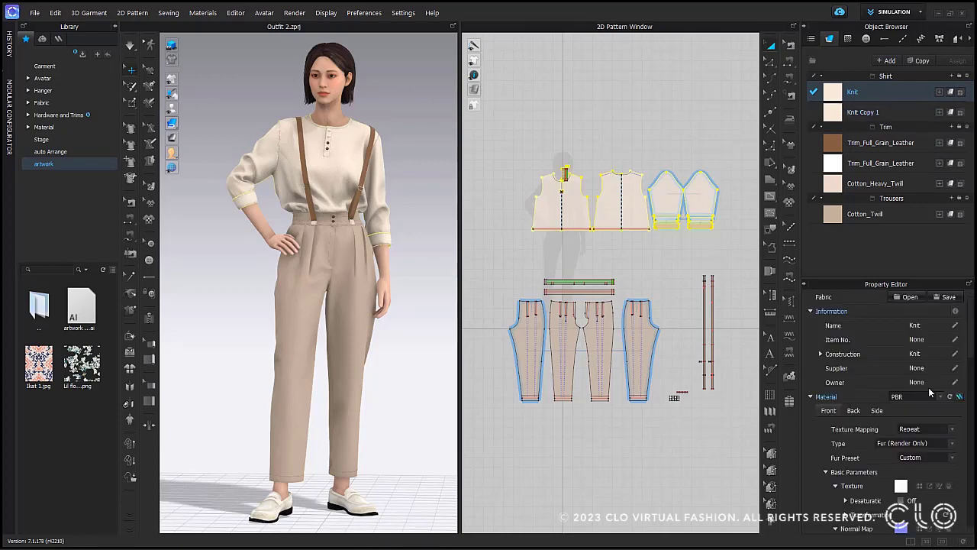
{"action": "left_click", "coordinate": [937, 486]}
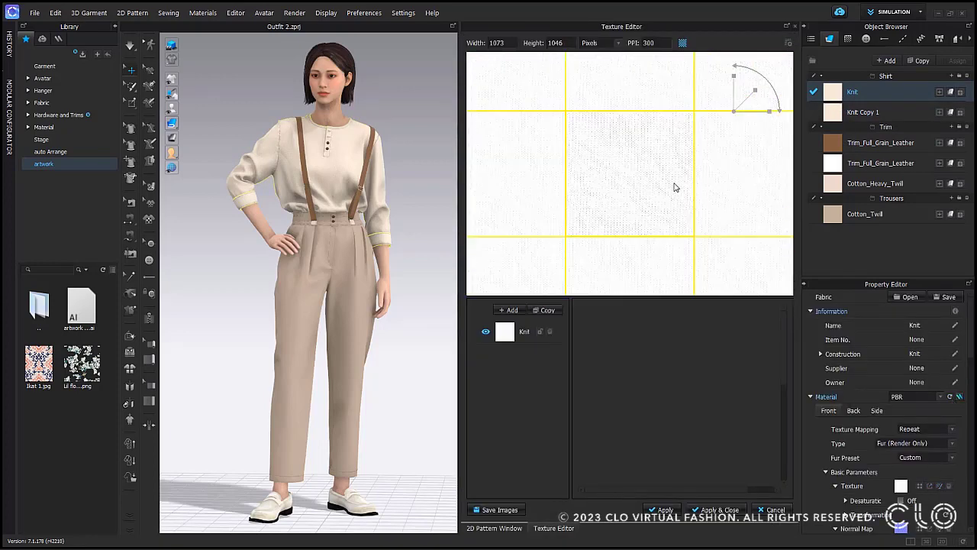
{"action": "middle_click_drag", "start_coordinate": [675, 187], "coordinate": [667, 213]}
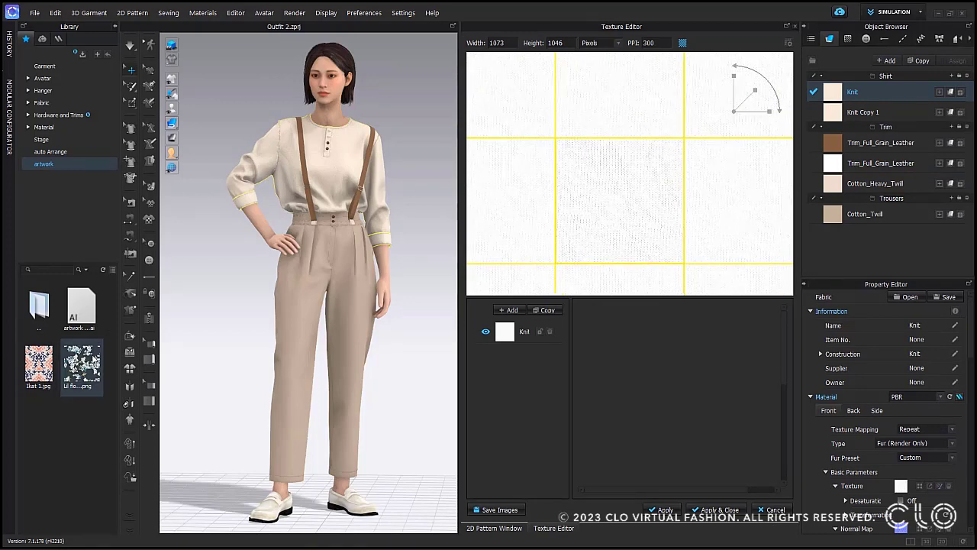
{"action": "mouse_move", "coordinate": [92, 355]}
{"action": "left_click_drag", "start_coordinate": [85, 359], "coordinate": [523, 355]}
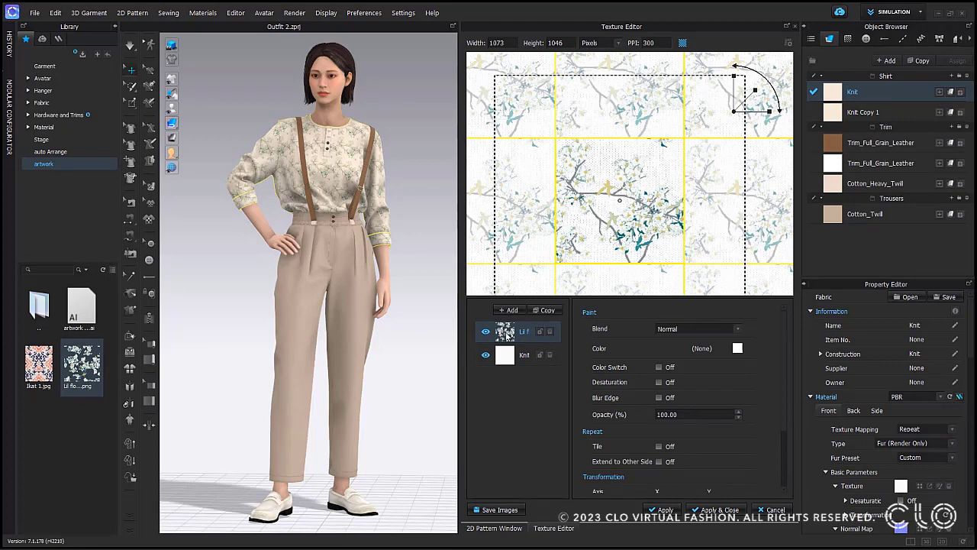
Fit the canvas size to the flower layer and turn on Tile for the Knit layer
{"action": "right_click", "coordinate": [506, 334]}
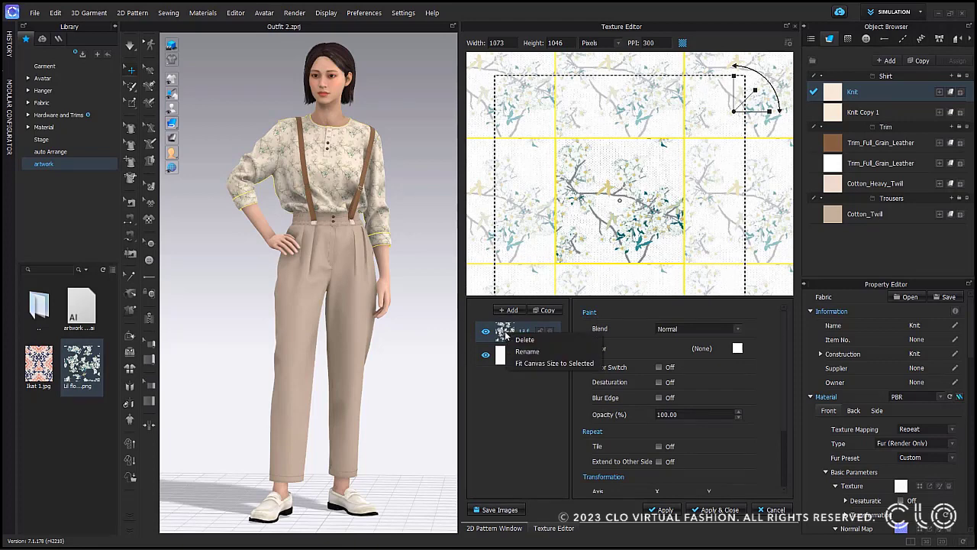
{"action": "left_click", "coordinate": [548, 364]}
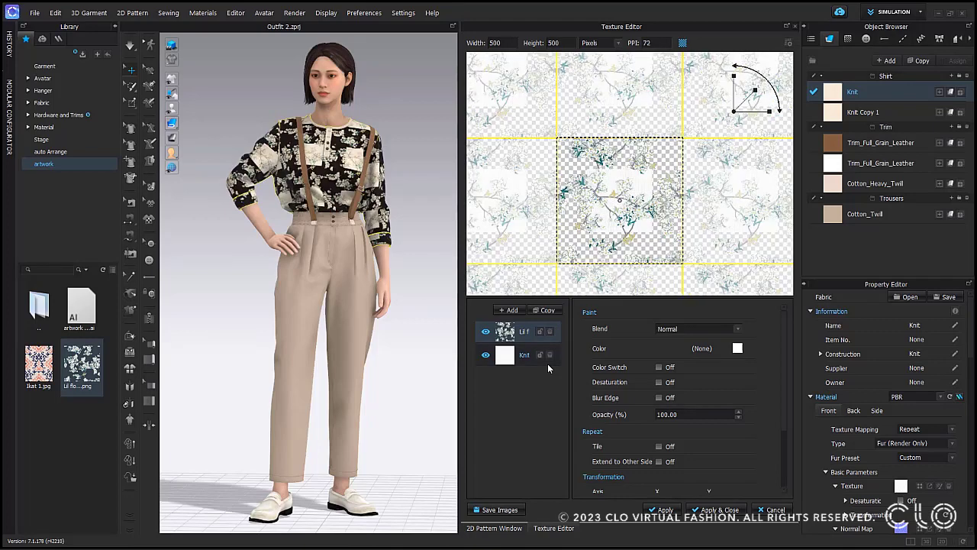
{"action": "left_click", "coordinate": [505, 362]}
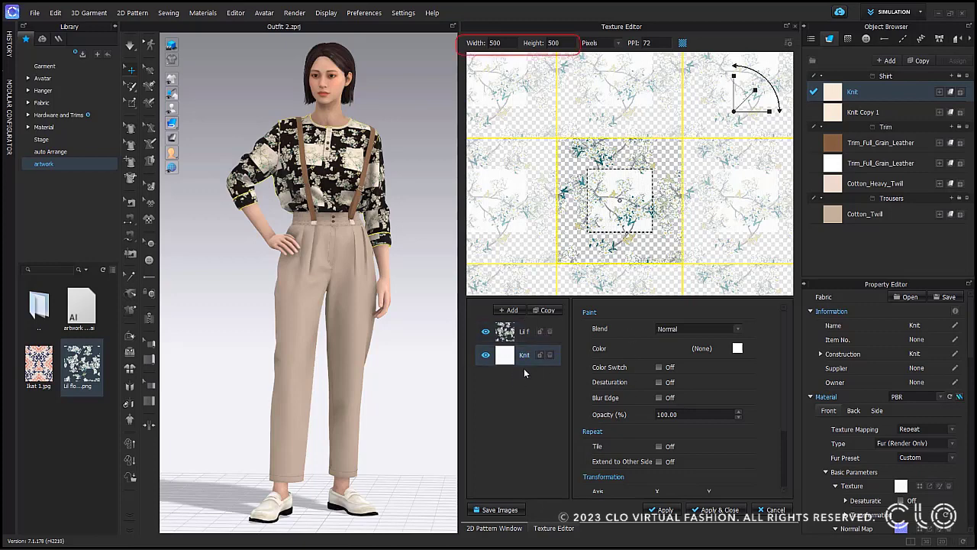
{"action": "left_click", "coordinate": [659, 447]}
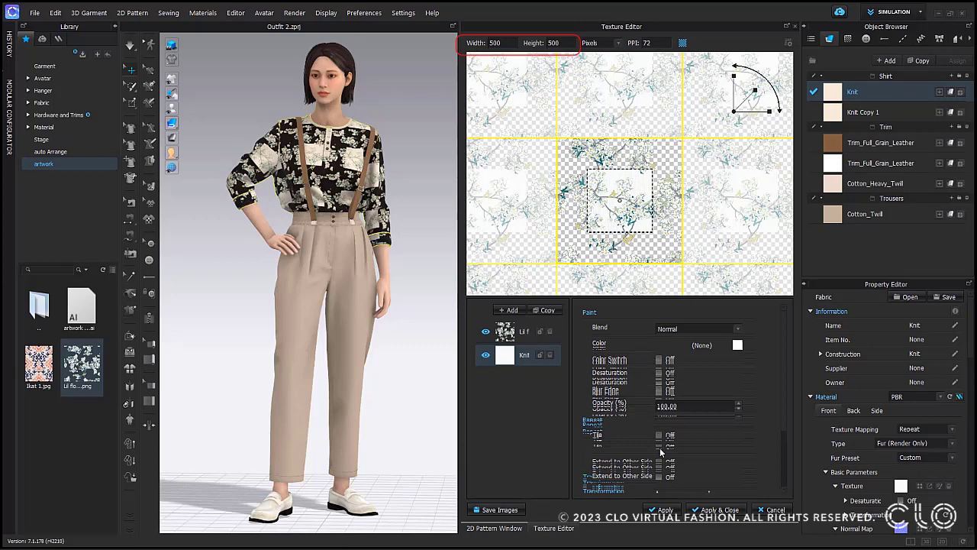
Color the flower layer pink, #E59CA5, and try blend modes such as Multiply and Exclusion on it
{"action": "left_click", "coordinate": [524, 332]}
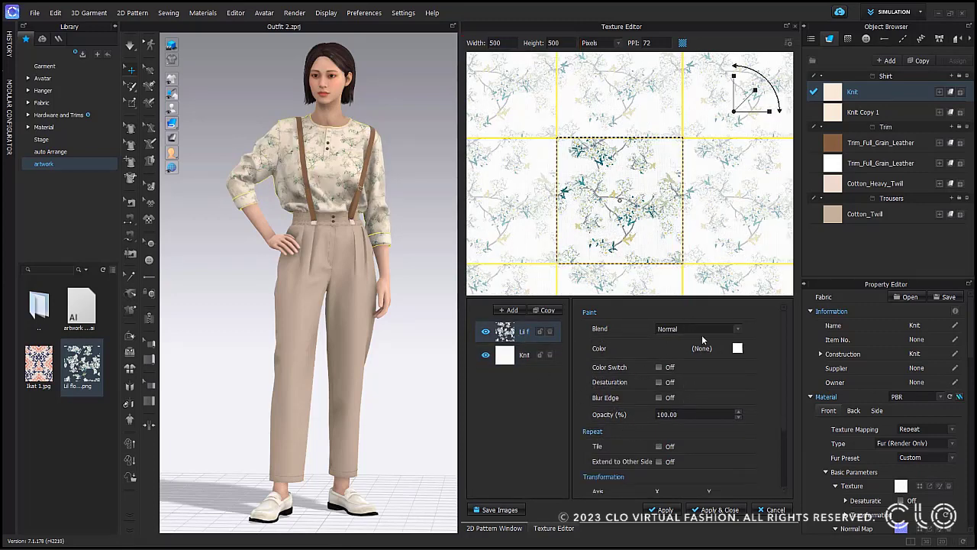
{"action": "left_click", "coordinate": [738, 349]}
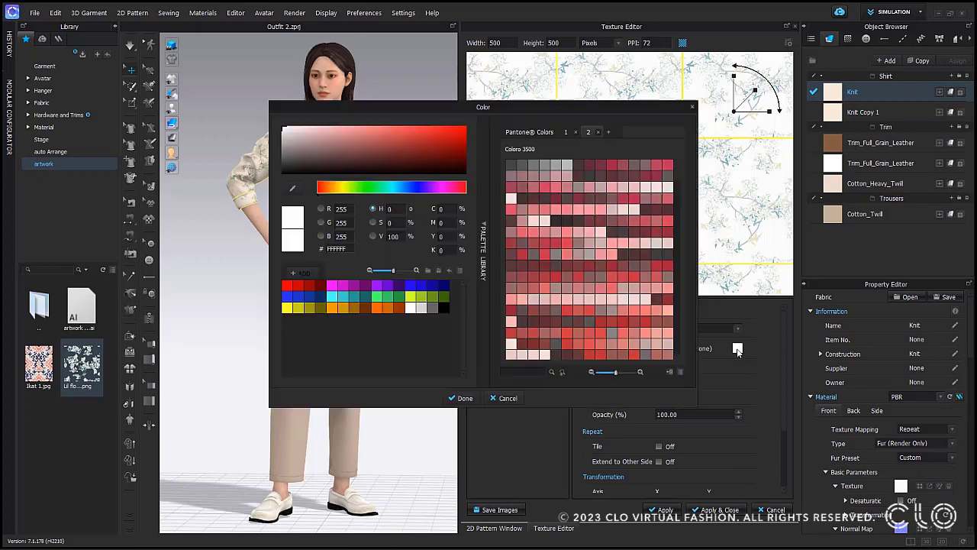
{"action": "left_click", "coordinate": [611, 186]}
{"action": "left_click_drag", "start_coordinate": [594, 114], "coordinate": [668, 151]}
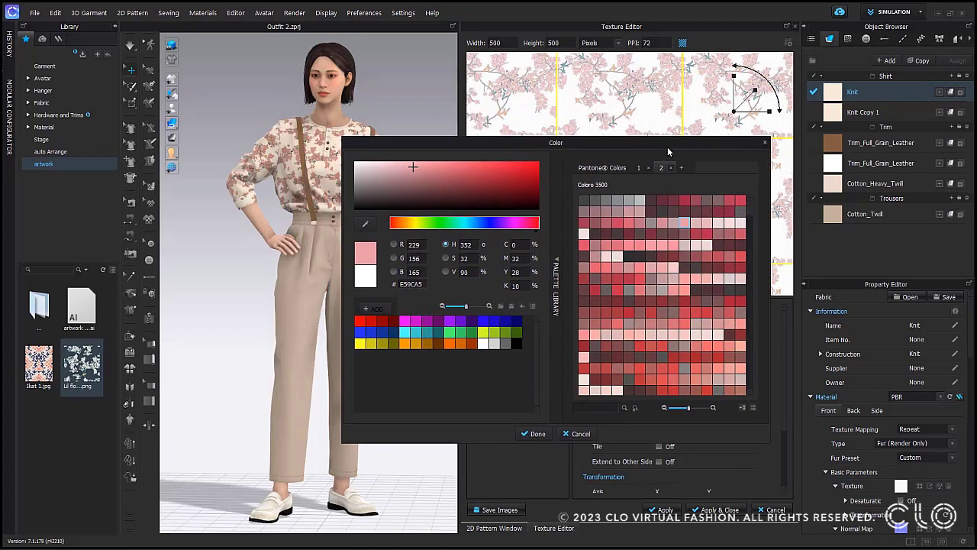
{"action": "left_click", "coordinate": [536, 433]}
{"action": "scroll", "coordinate": [696, 324], "scroll_direction": "down", "scroll_amount": 3}
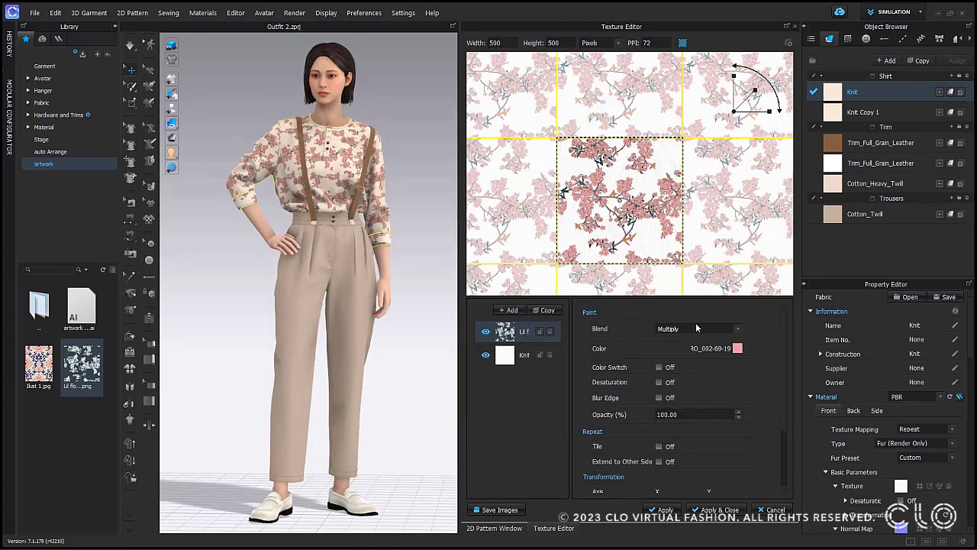
{"action": "scroll", "coordinate": [696, 324], "scroll_direction": "down", "scroll_amount": 5}
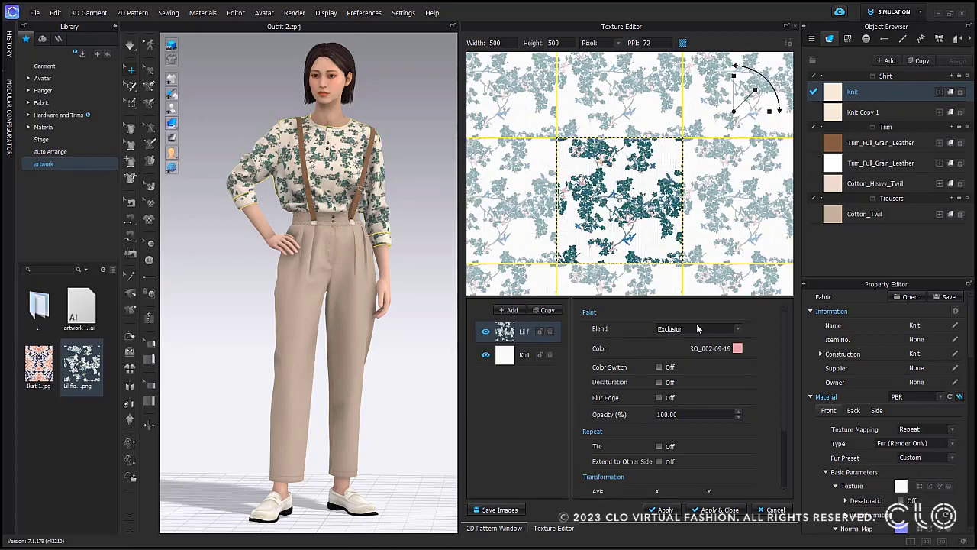
Recolor the flower layer from a saved blue swatch and adjust its shade in the color dialog
{"action": "left_click", "coordinate": [738, 348]}
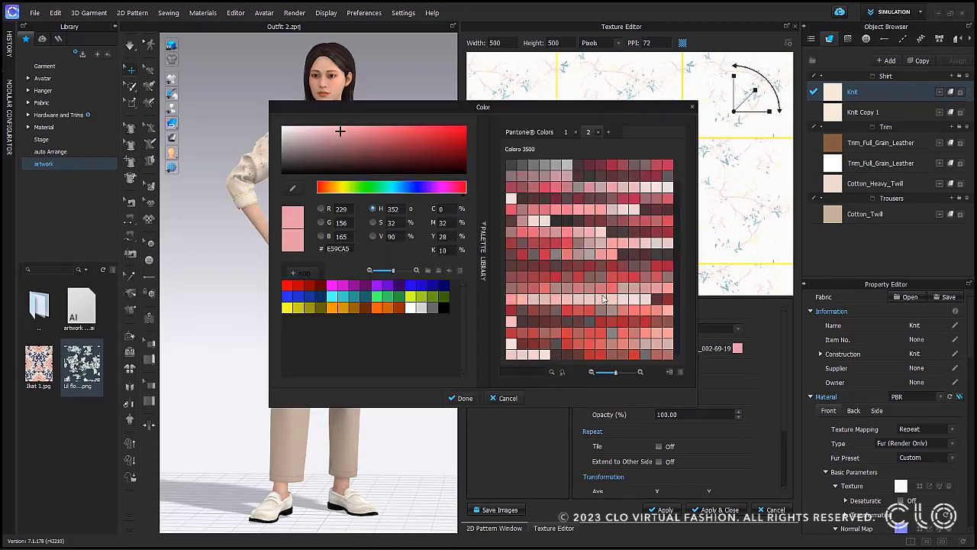
{"action": "left_click", "coordinate": [552, 165]}
{"action": "left_click", "coordinate": [433, 285]}
{"action": "left_click_drag", "start_coordinate": [366, 139], "coordinate": [320, 146]}
{"action": "left_click_drag", "start_coordinate": [358, 108], "coordinate": [532, 108]}
{"action": "left_click", "coordinate": [634, 398]}
Delete the flower layer and open the artwork boards AI file as a new texture layer
{"action": "key", "text": "Delete"}
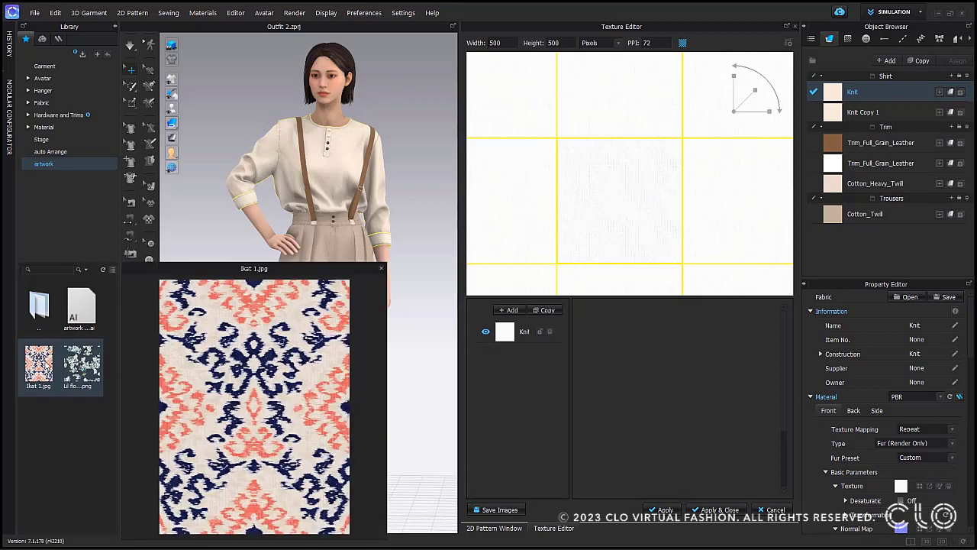
{"action": "right_click", "coordinate": [81, 319]}
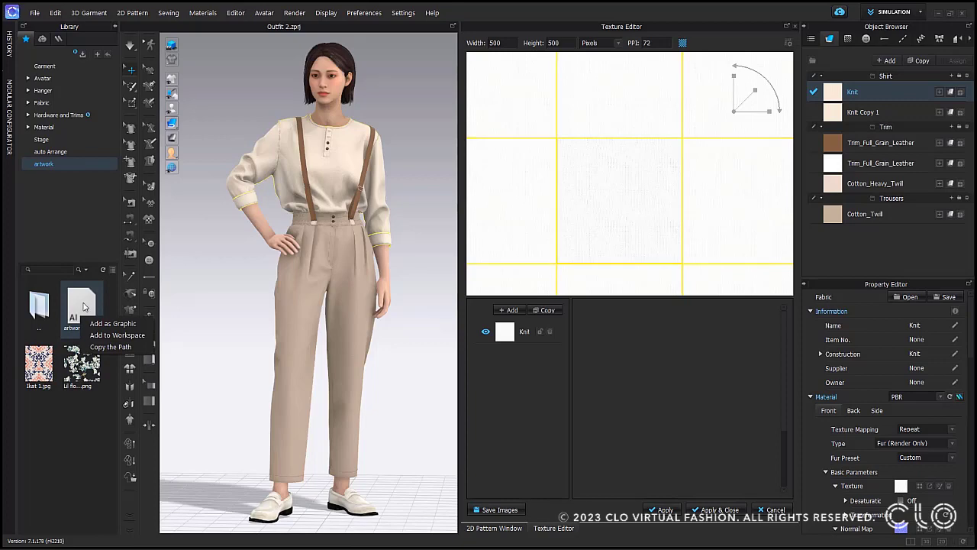
{"action": "left_click", "coordinate": [513, 311]}
{"action": "double_click", "coordinate": [149, 103]}
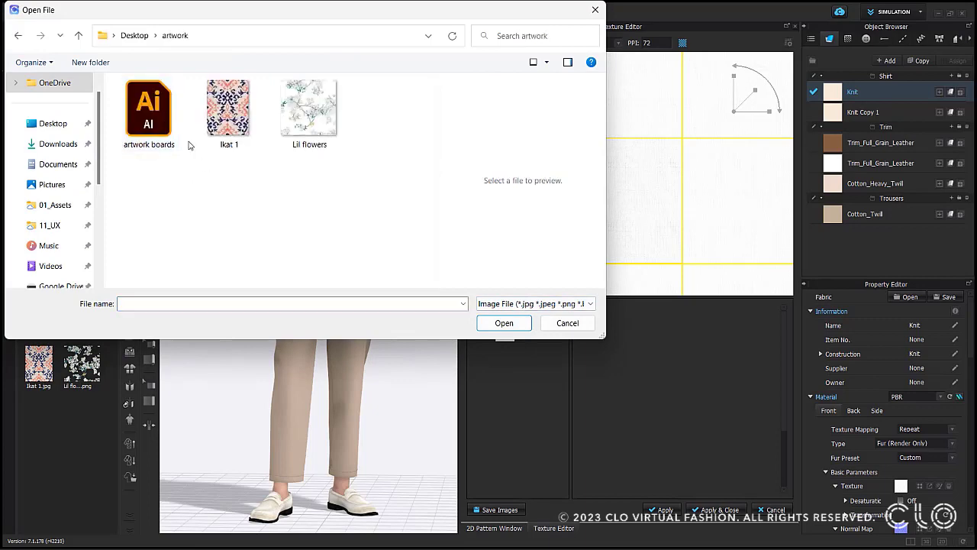
{"action": "left_click", "coordinate": [178, 141]}
{"action": "left_click", "coordinate": [508, 327]}
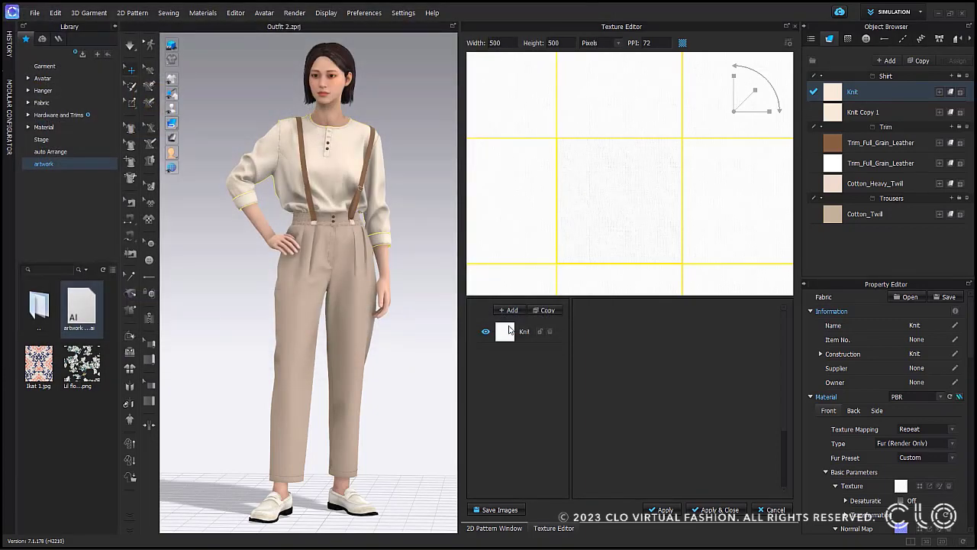
Import all three artboards of the AI file as texture layers, keeping the Bounding Box set to Artboard
{"action": "left_click", "coordinate": [467, 181]}
{"action": "left_click", "coordinate": [557, 179]}
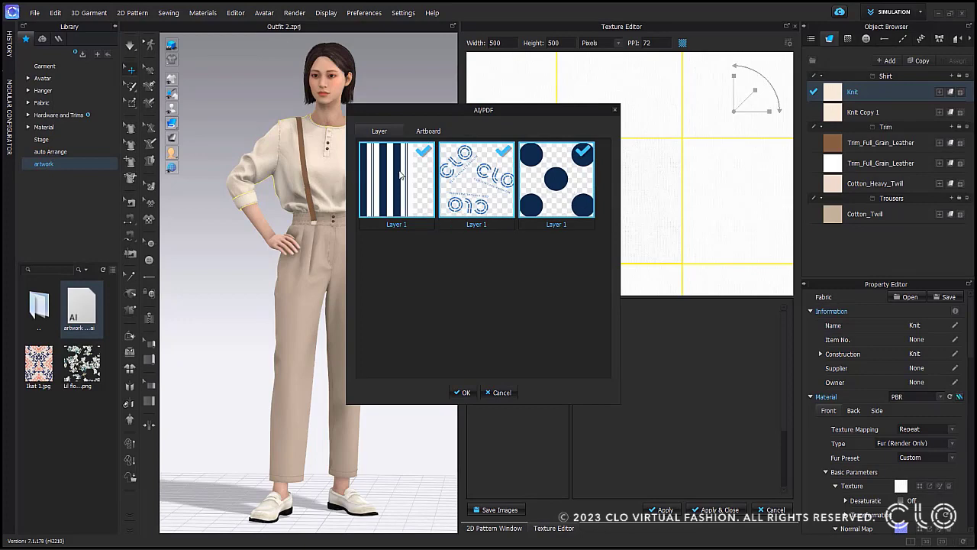
{"action": "left_click", "coordinate": [429, 130]}
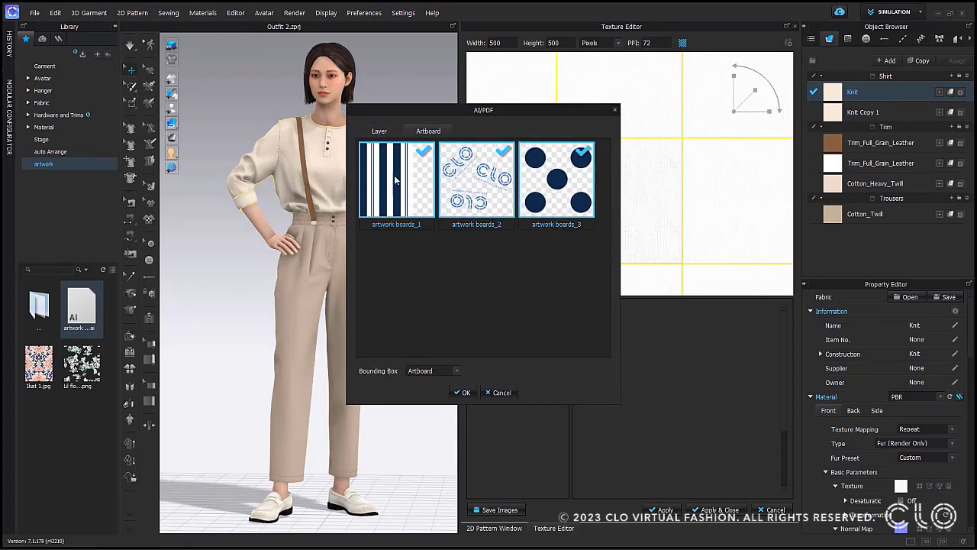
{"action": "left_click", "coordinate": [480, 202]}
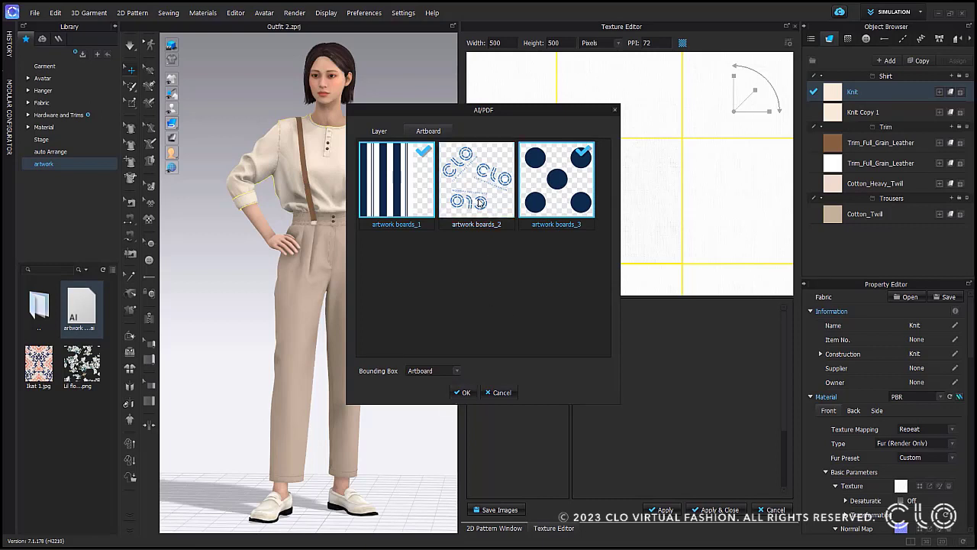
{"action": "left_click", "coordinate": [475, 179]}
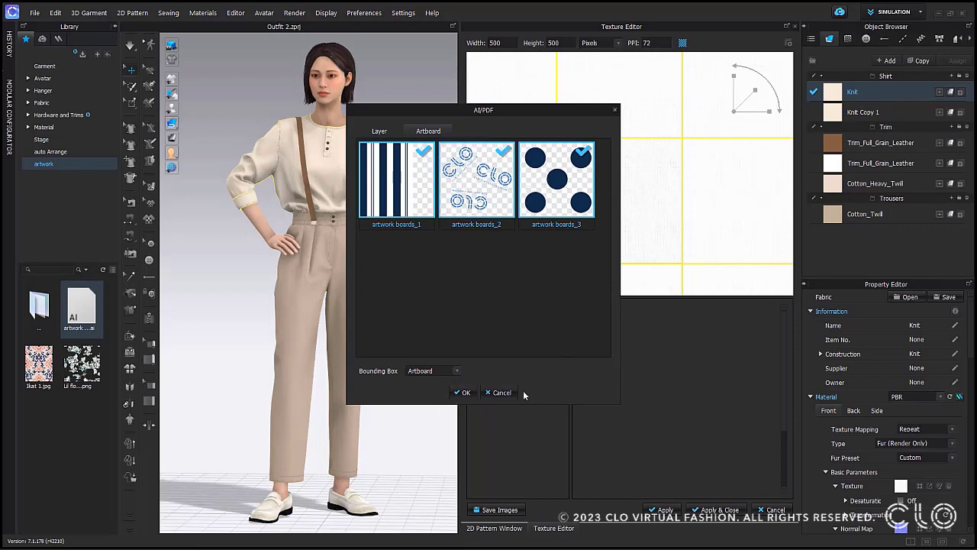
{"action": "left_click", "coordinate": [463, 392]}
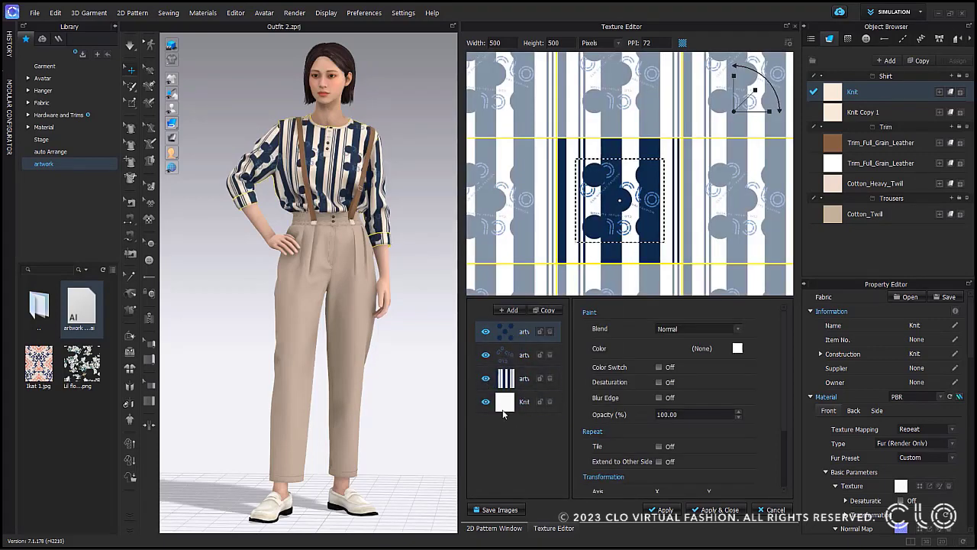
Shift the dots artwork up and left, hide the stripes layer, and move the CLO logo artwork down slightly
{"action": "left_click_drag", "start_coordinate": [638, 184], "coordinate": [626, 163]}
{"action": "left_click", "coordinate": [517, 378]}
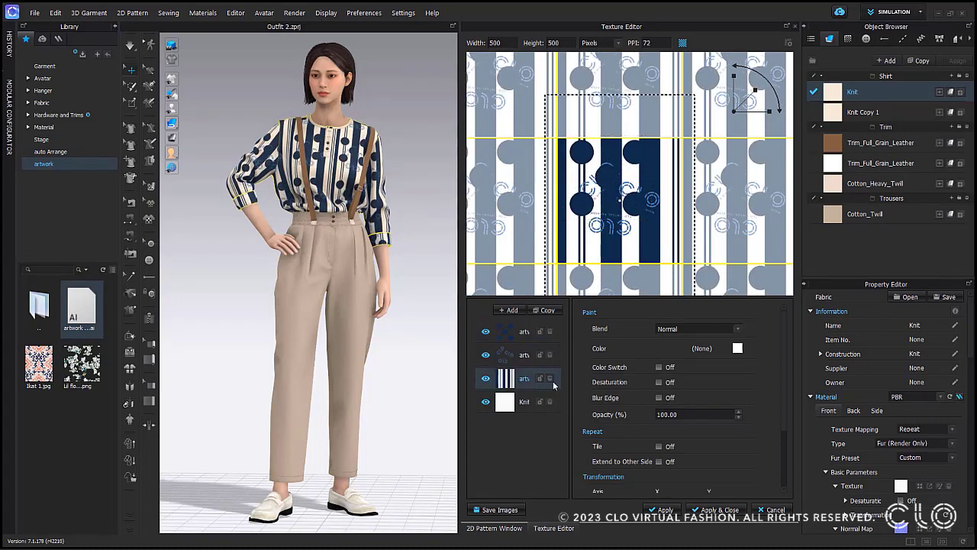
{"action": "left_click", "coordinate": [485, 378]}
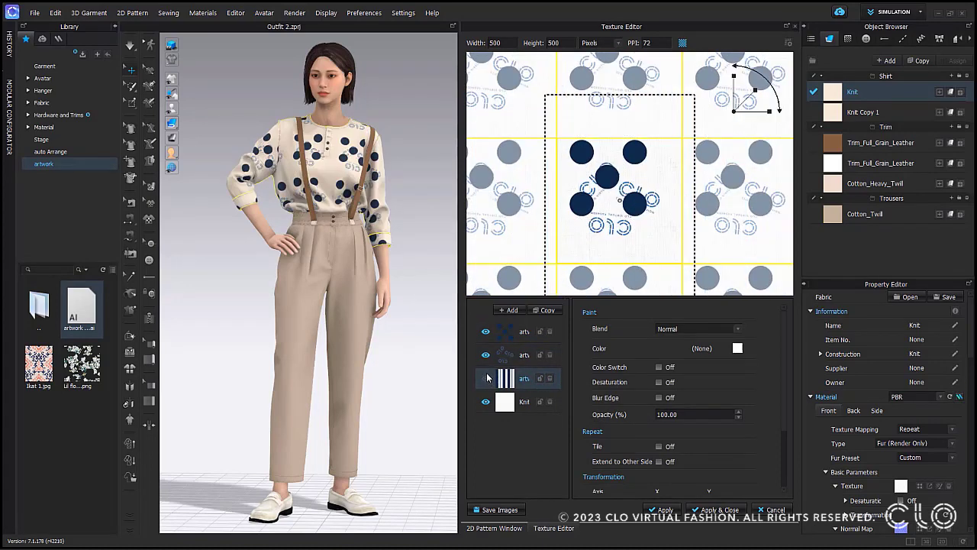
{"action": "left_click", "coordinate": [516, 357]}
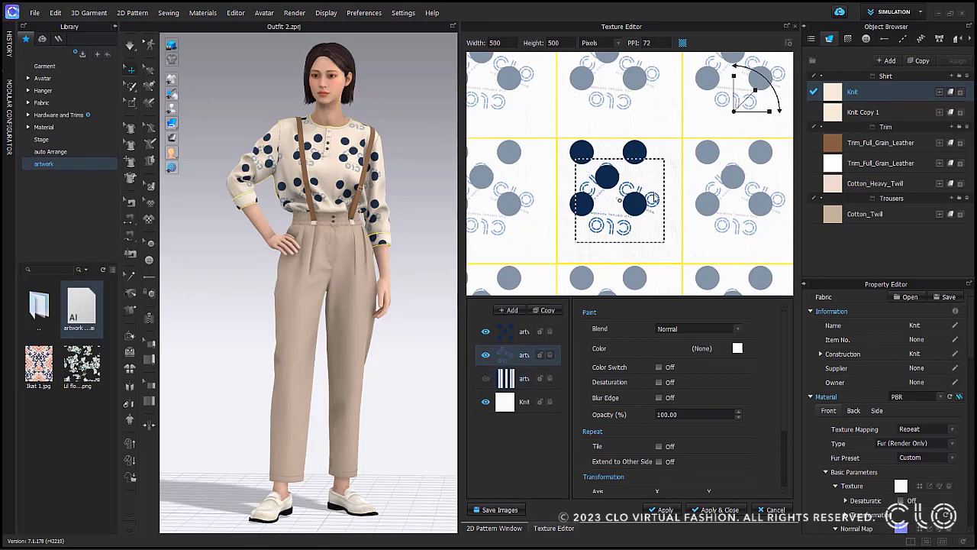
{"action": "left_click_drag", "start_coordinate": [655, 197], "coordinate": [658, 217]}
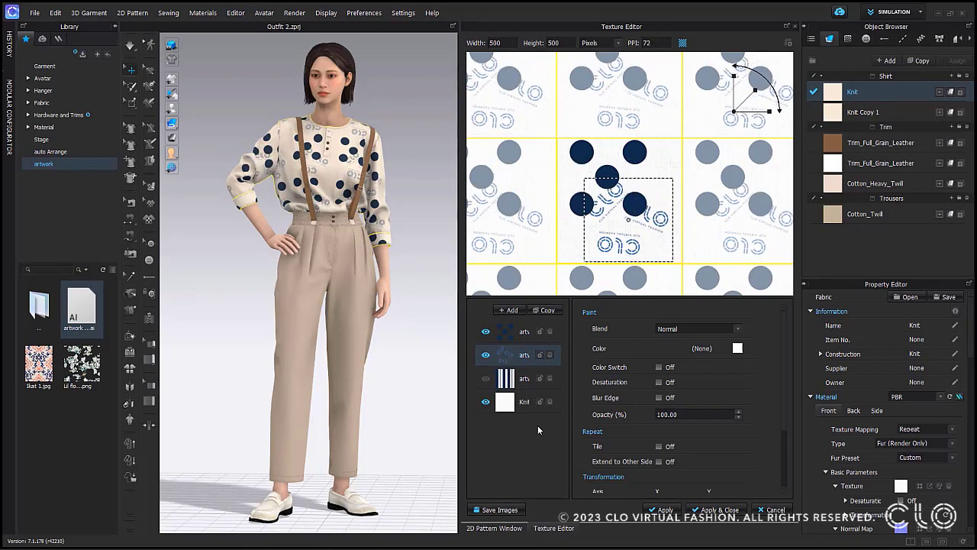
Color the logo and dots layers together with the dark red 005-29-22 and set their blend mode to Average
{"action": "left_click", "coordinate": [521, 356], "text": "ctrl"}
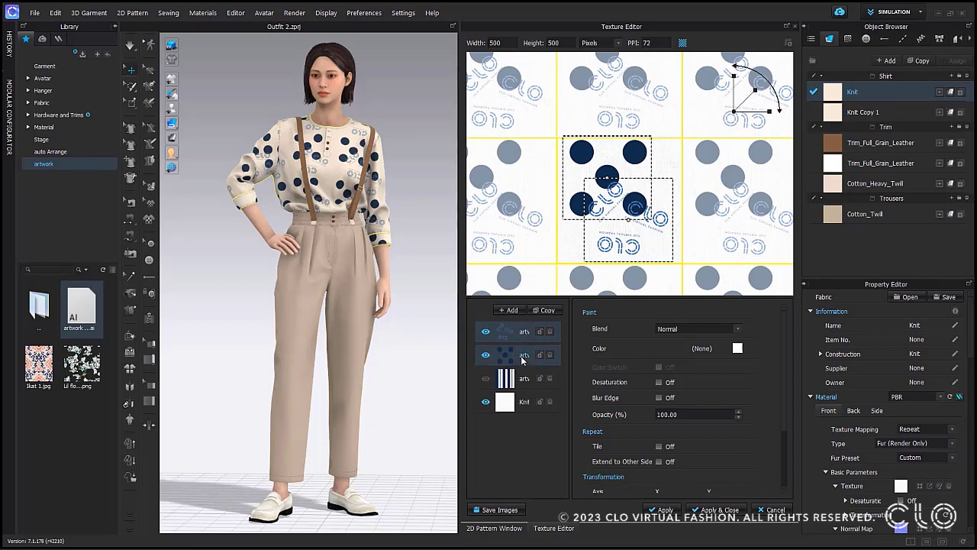
{"action": "left_click", "coordinate": [737, 348]}
{"action": "left_click", "coordinate": [601, 227]}
{"action": "left_click", "coordinate": [466, 398]}
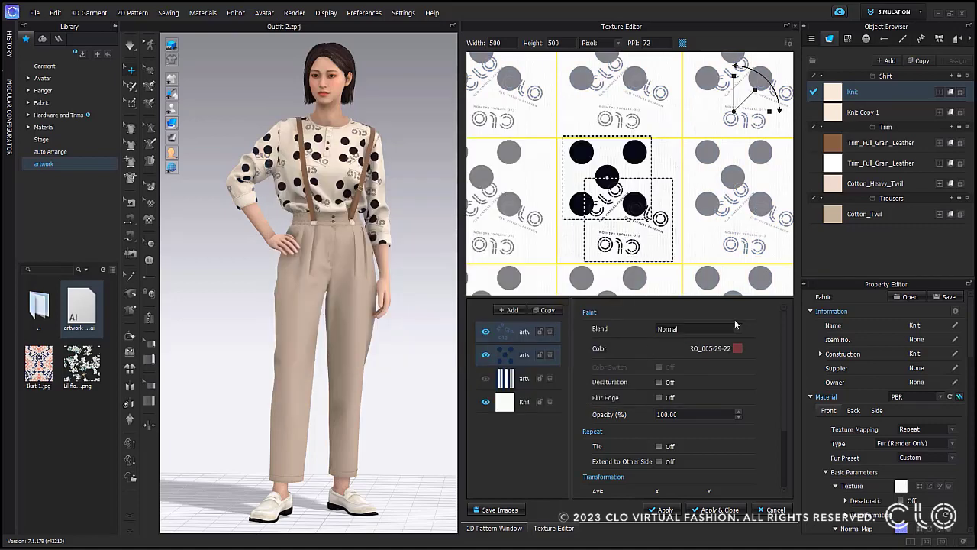
{"action": "left_click", "coordinate": [736, 330]}
{"action": "left_click", "coordinate": [714, 351]}
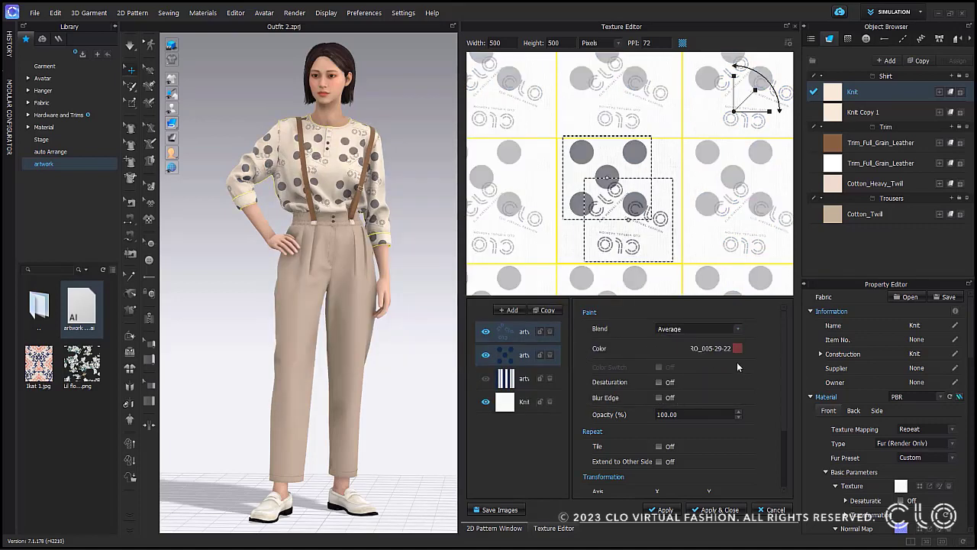
Turn on Tile for both the logo and dots layers together
{"action": "left_click", "coordinate": [529, 440]}
{"action": "left_click", "coordinate": [513, 335]}
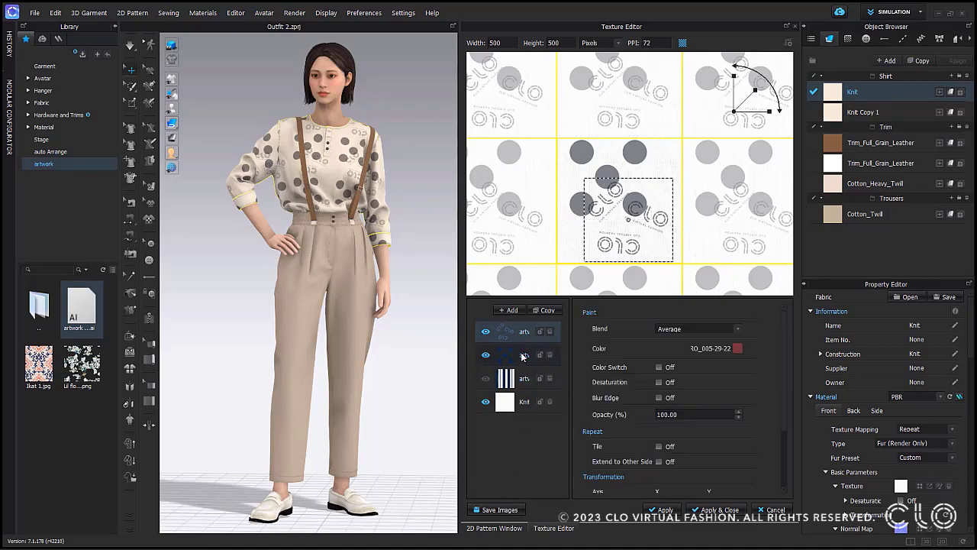
{"action": "left_click", "coordinate": [524, 356], "text": "ctrl"}
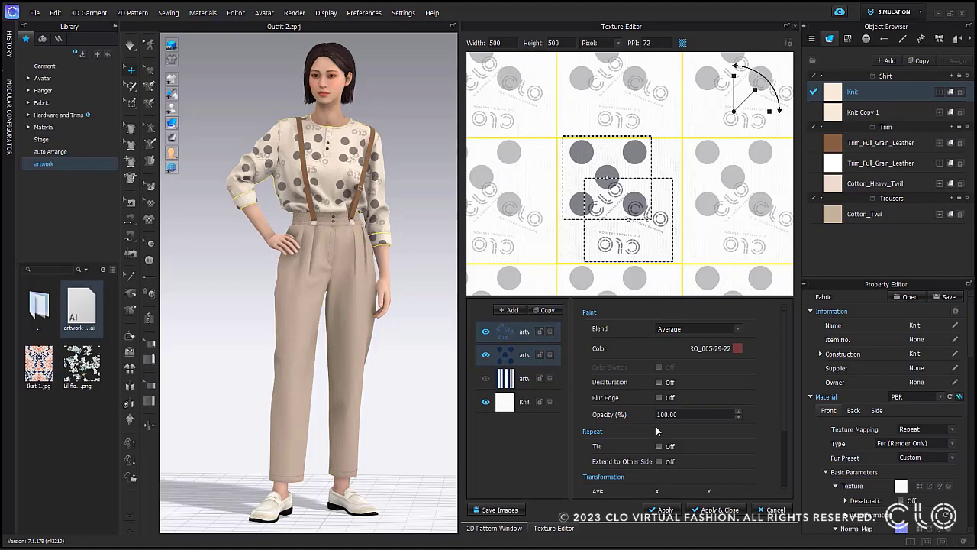
{"action": "left_click", "coordinate": [660, 448]}
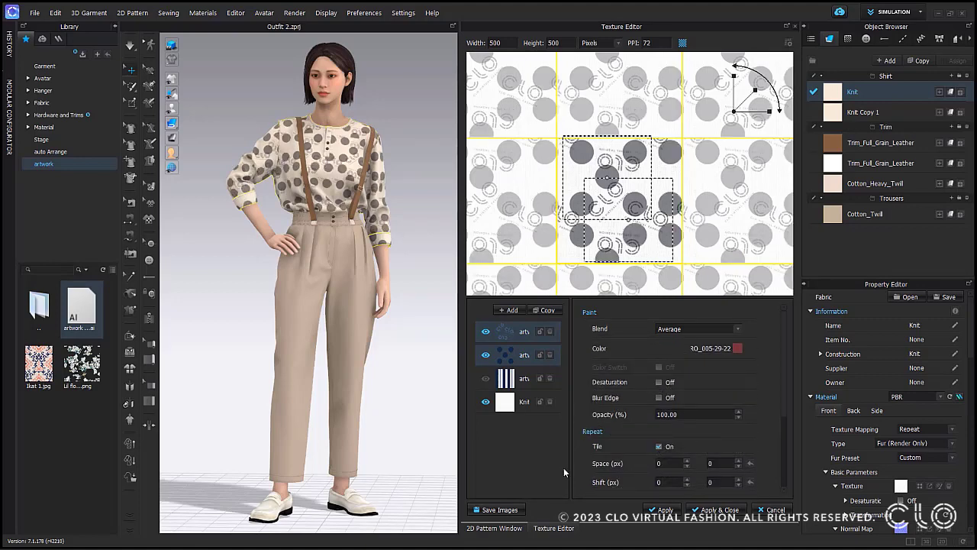
Scale the dots layer down to a small repeat, reposition it, and enlarge it slightly
{"action": "left_click", "coordinate": [535, 467]}
{"action": "left_click", "coordinate": [511, 339]}
{"action": "left_click", "coordinate": [511, 355]}
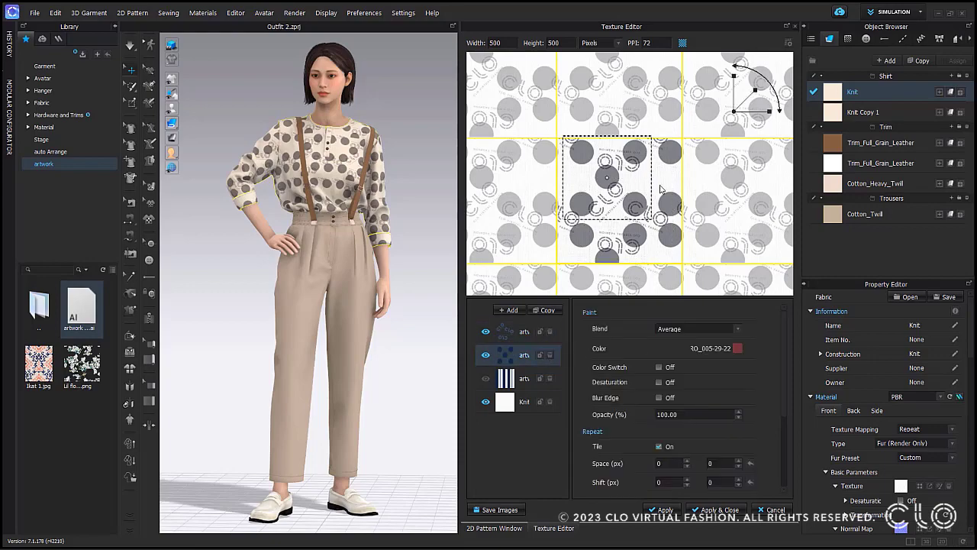
{"action": "left_click_drag", "start_coordinate": [753, 90], "coordinate": [745, 103]}
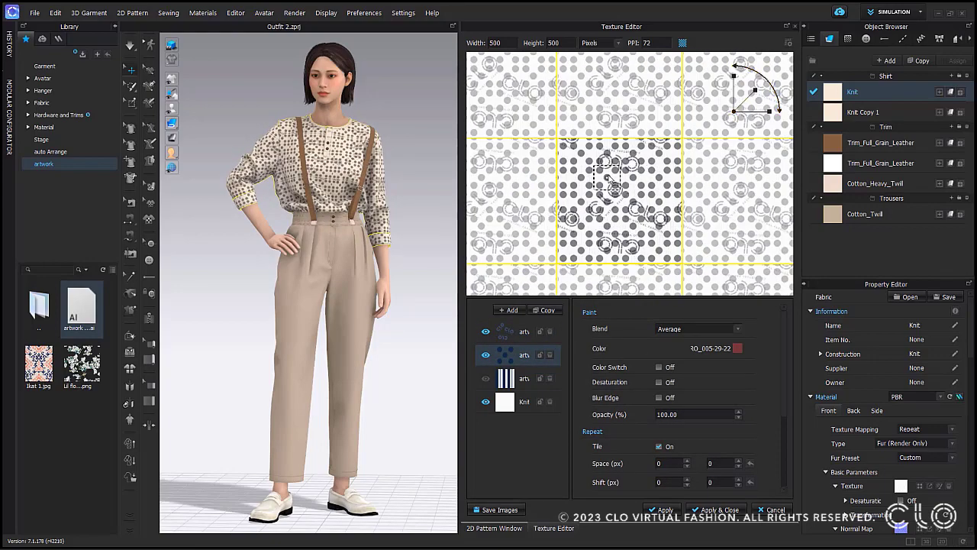
{"action": "left_click_drag", "start_coordinate": [609, 178], "coordinate": [619, 196]}
{"action": "left_click_drag", "start_coordinate": [755, 90], "coordinate": [766, 92]}
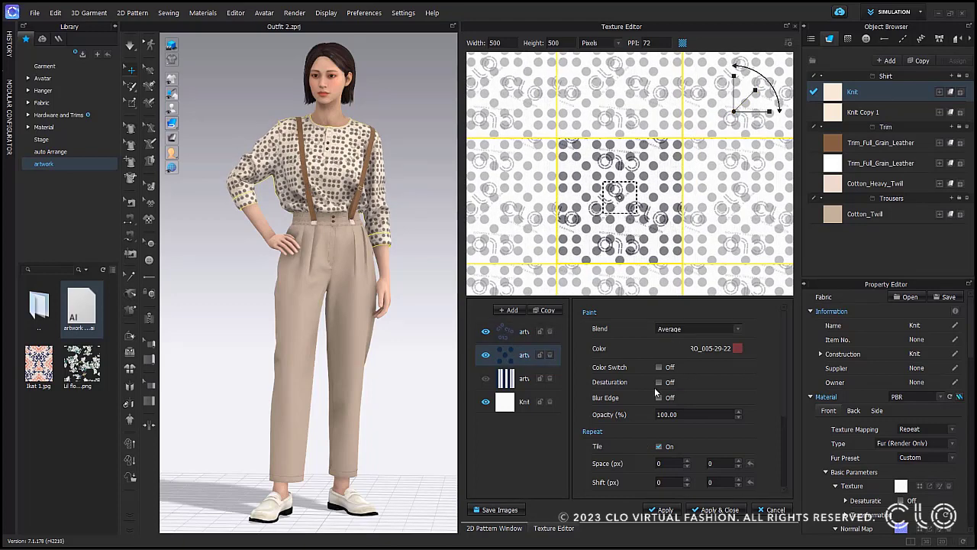
Add Ikat 1.jpg from the library as a texture layer and fit the canvas size to it
{"action": "scroll", "coordinate": [655, 393], "scroll_direction": "down", "scroll_amount": 2}
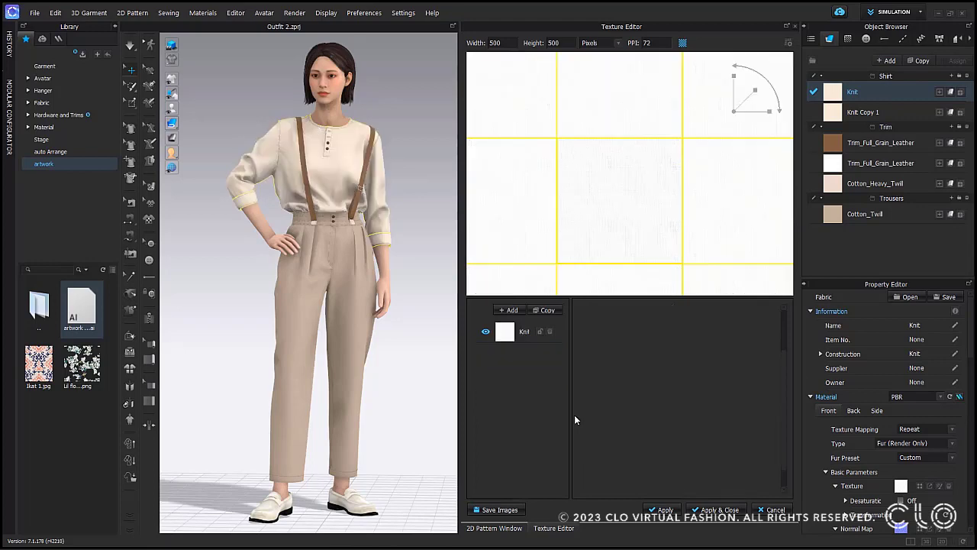
{"action": "left_click_drag", "start_coordinate": [39, 362], "coordinate": [531, 348]}
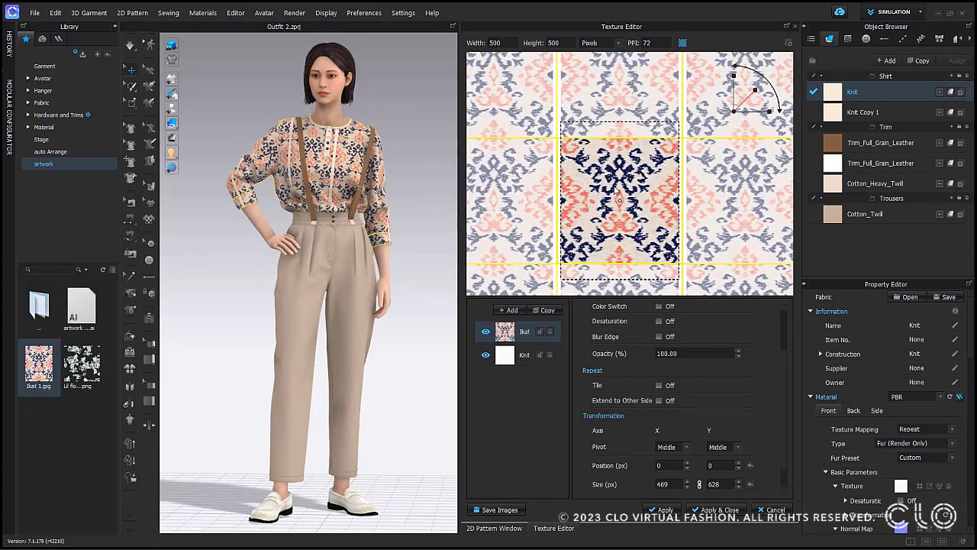
{"action": "right_click", "coordinate": [511, 332]}
{"action": "left_click", "coordinate": [556, 361]}
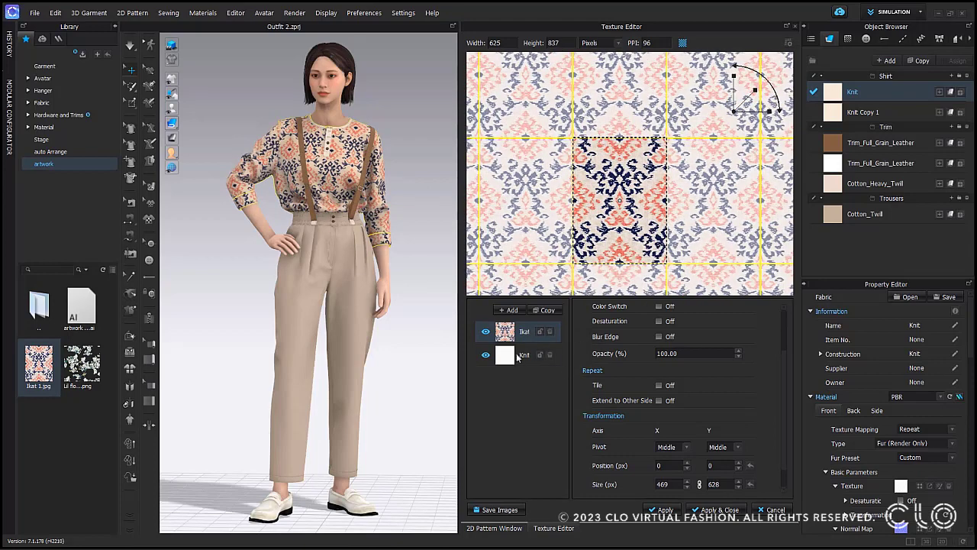
Try the Difference and Screen blend modes on the Ikat layer, set it to Hard Light, and apply the texture to the fabric
{"action": "scroll", "coordinate": [694, 421], "scroll_direction": "up", "scroll_amount": 2}
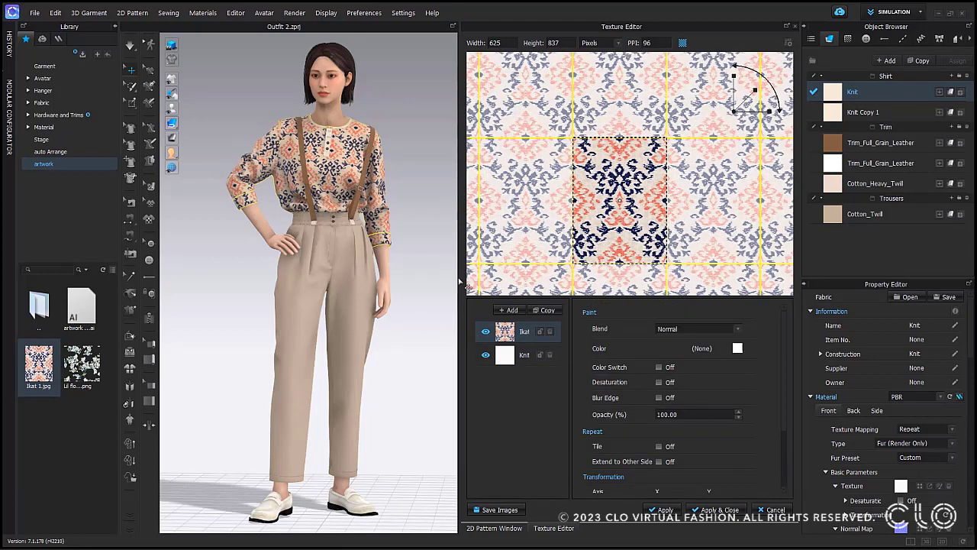
{"action": "left_click", "coordinate": [728, 328]}
{"action": "left_click", "coordinate": [663, 342]}
{"action": "scroll", "coordinate": [697, 332], "scroll_direction": "down", "scroll_amount": 2}
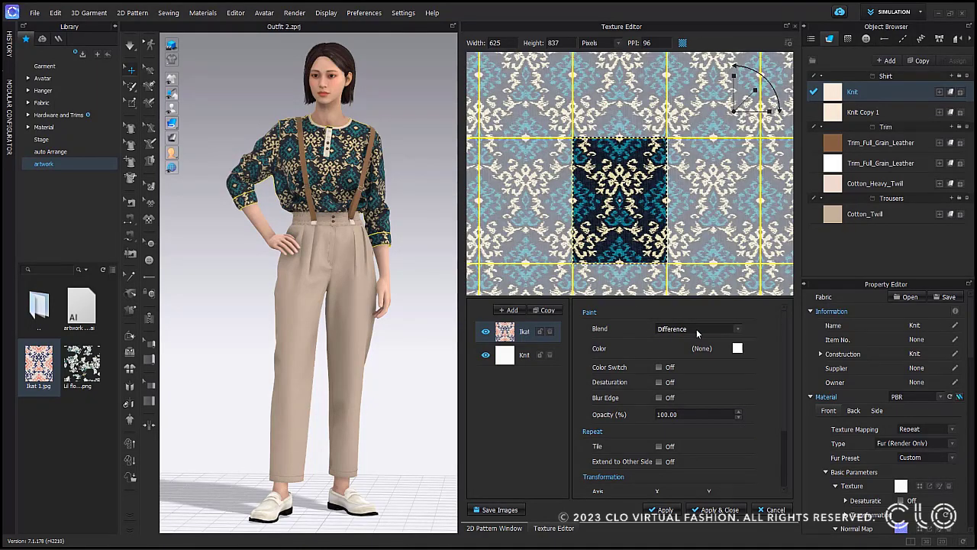
{"action": "scroll", "coordinate": [704, 328], "scroll_direction": "down", "scroll_amount": 2}
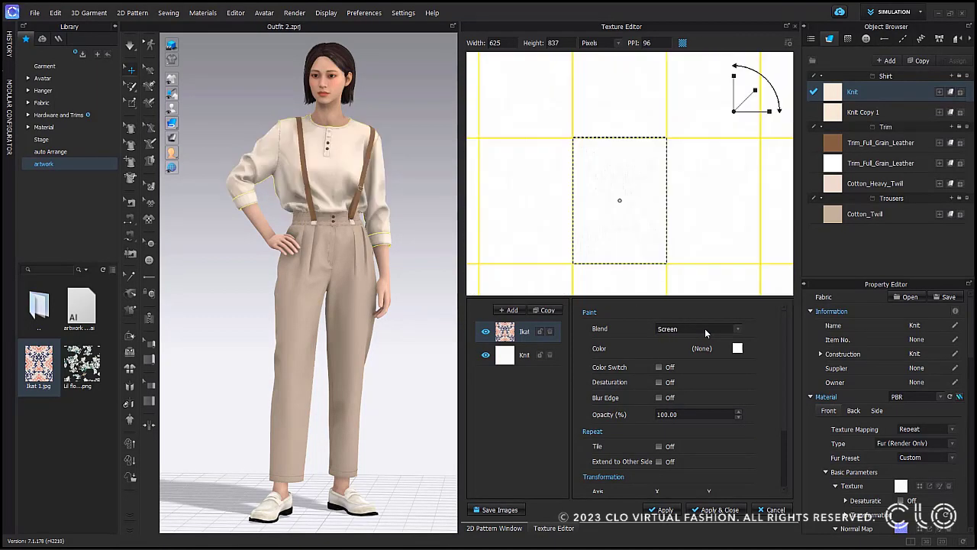
{"action": "scroll", "coordinate": [704, 328], "scroll_direction": "down", "scroll_amount": 1}
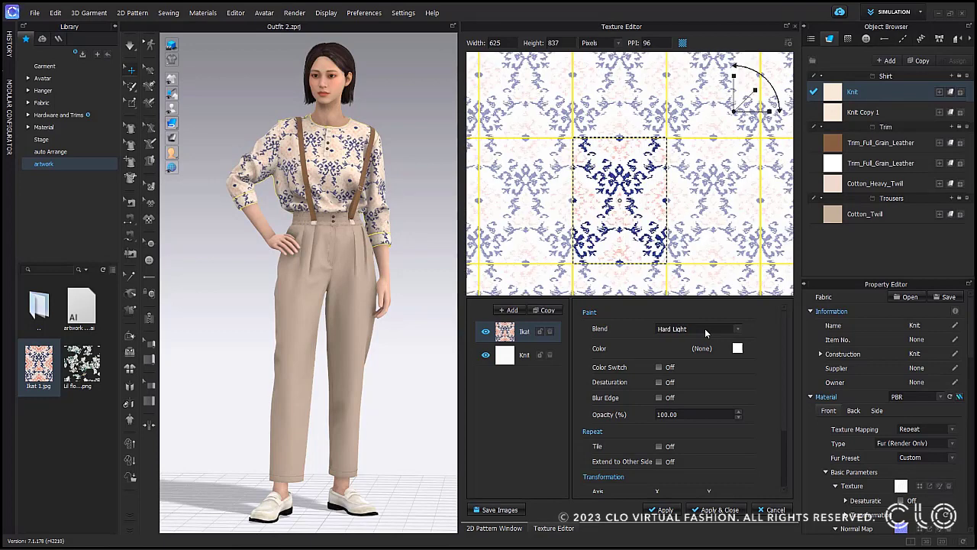
{"action": "left_click", "coordinate": [513, 424]}
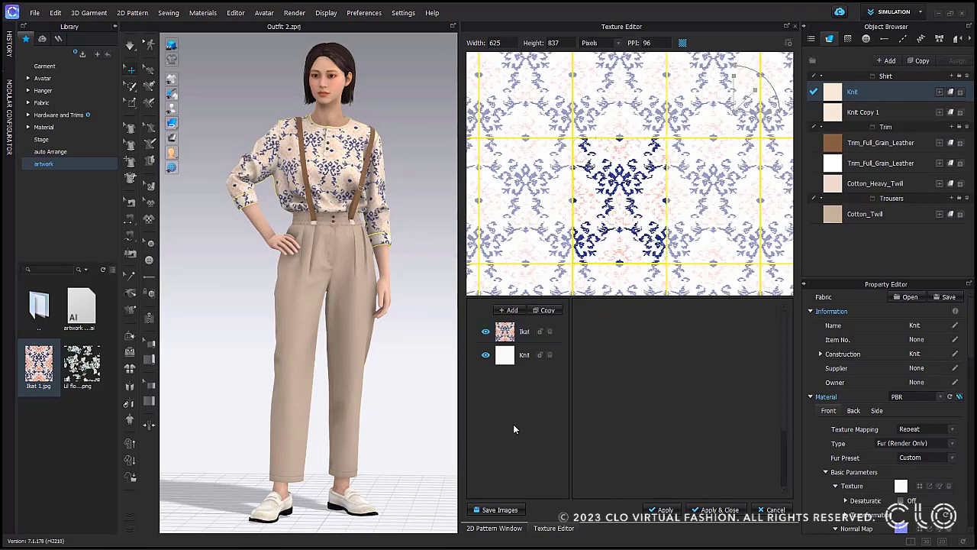
{"action": "left_click", "coordinate": [721, 509]}
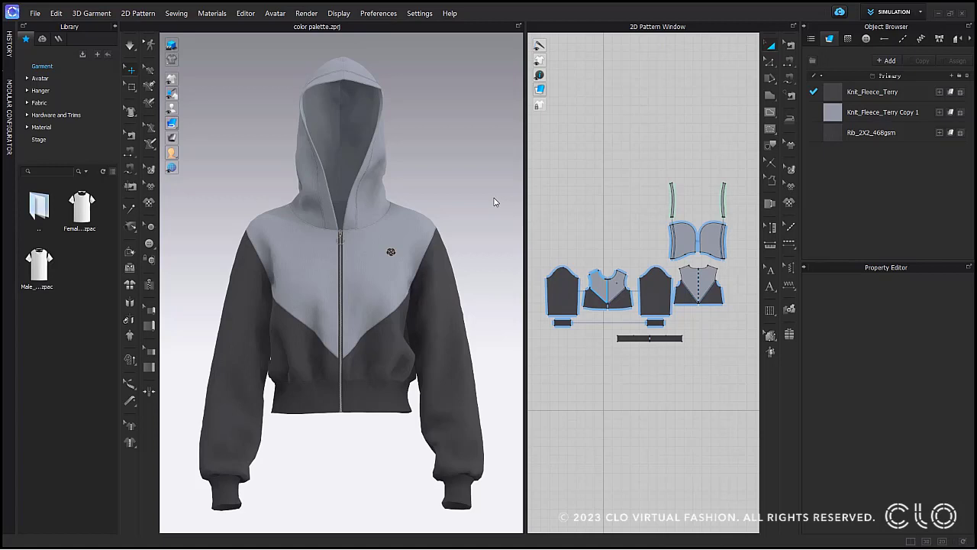
Recolor the Knit_Fleece_Terry and Rib_2X2_468gsm fabrics with the saved dark purple swatch #4C3254
{"action": "left_click", "coordinate": [840, 96]}
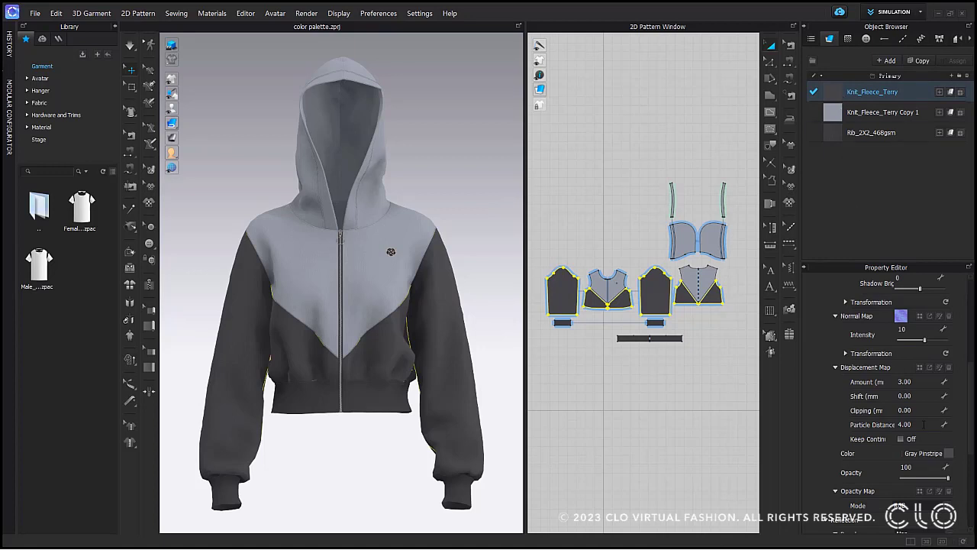
{"action": "left_click", "coordinate": [949, 455]}
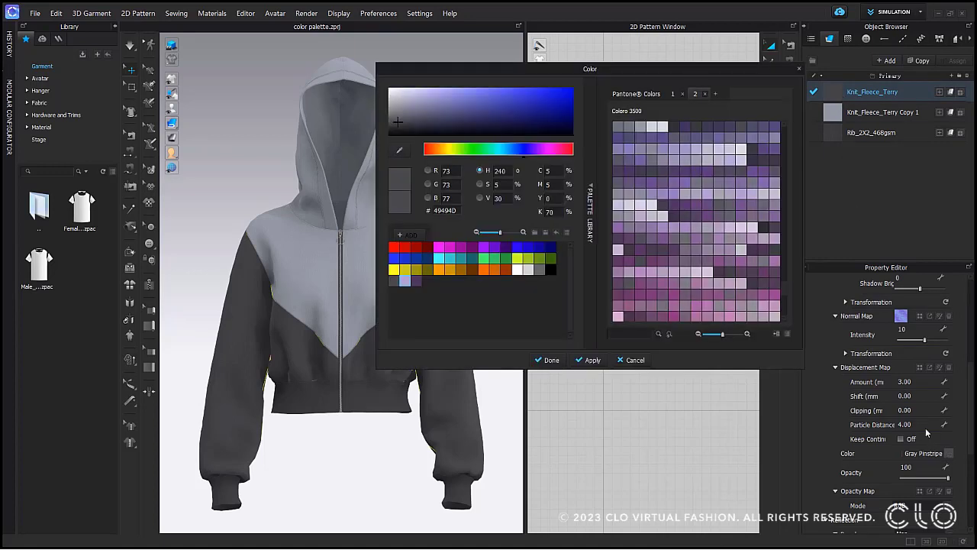
{"action": "left_click", "coordinate": [416, 281]}
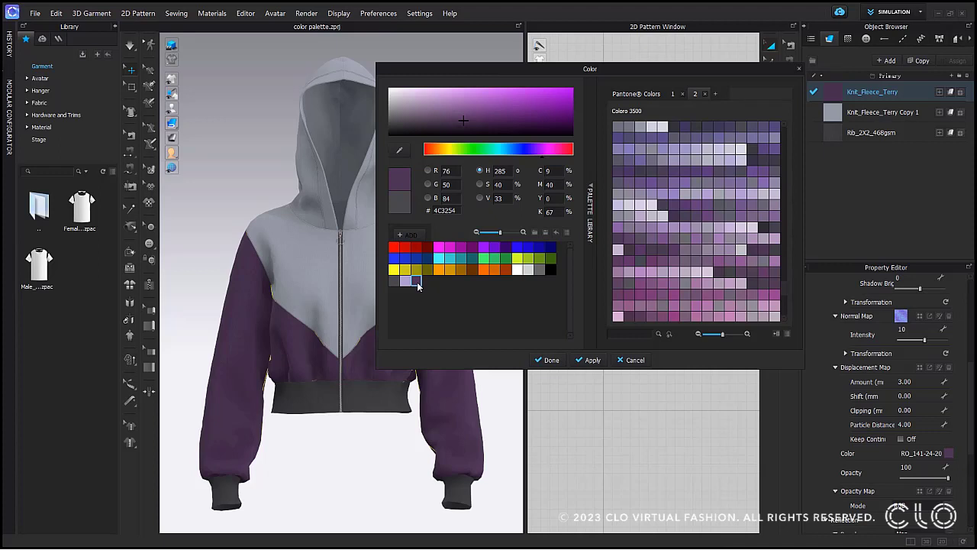
{"action": "left_click", "coordinate": [588, 361]}
{"action": "left_click", "coordinate": [831, 134]}
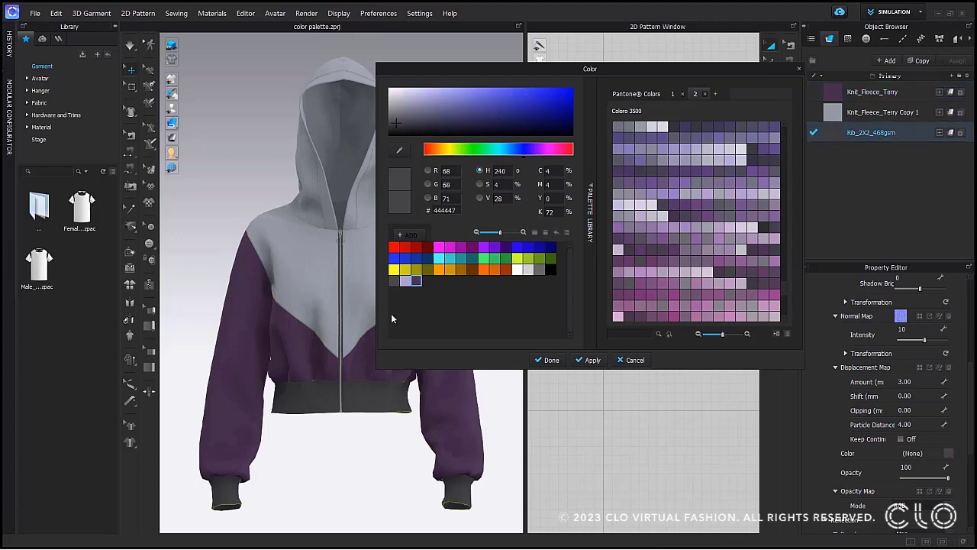
{"action": "left_click", "coordinate": [417, 280]}
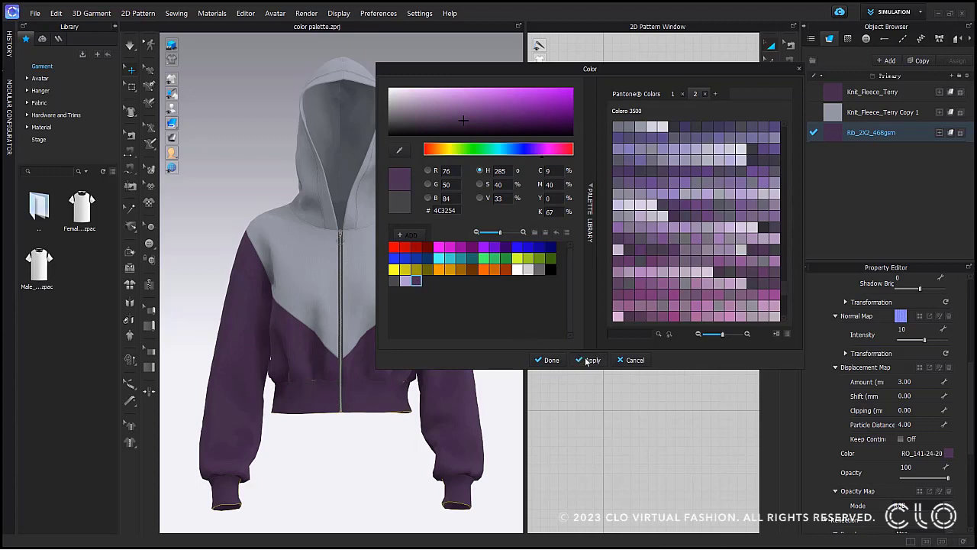
Recolor the Knit_Fleece_Terry Copy 1 fabric with the saved lavender swatch #AD9FD0
{"action": "left_click", "coordinate": [878, 112]}
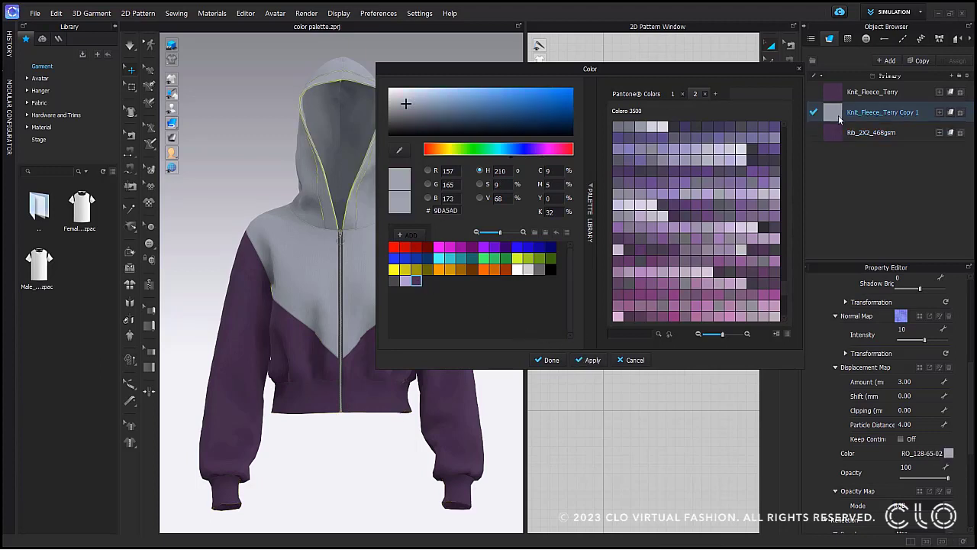
{"action": "left_click", "coordinate": [406, 280]}
{"action": "left_click", "coordinate": [582, 362]}
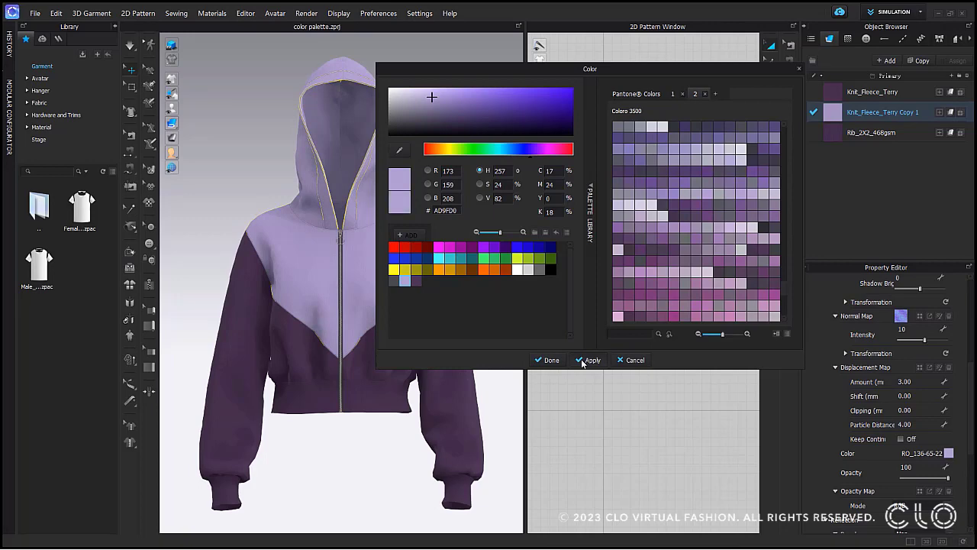
{"action": "scroll", "coordinate": [323, 280], "scroll_direction": "up", "scroll_amount": 6}
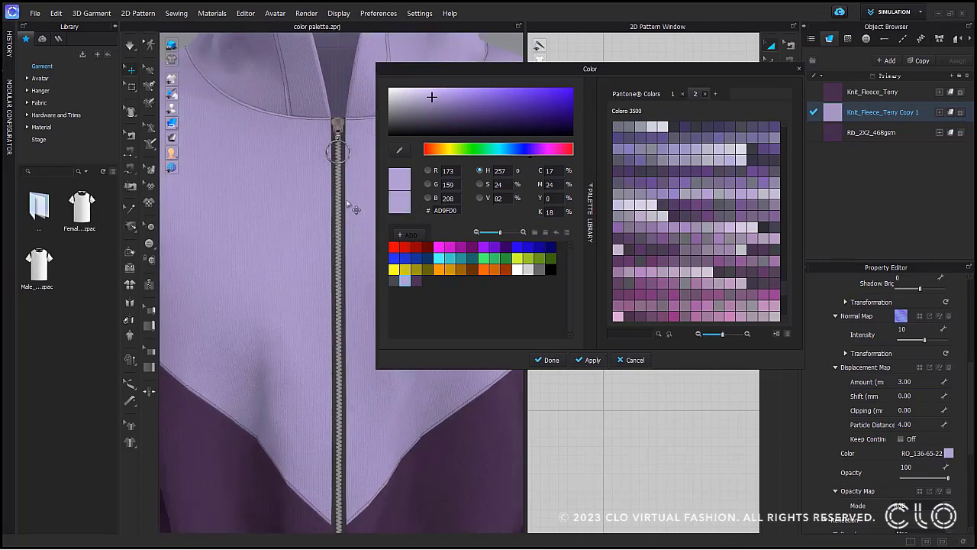
Recolor the teeth of the hoodie's front zipper with the saved dark purple swatch #4C3254
{"action": "scroll", "coordinate": [323, 279], "scroll_direction": "up", "scroll_amount": 3}
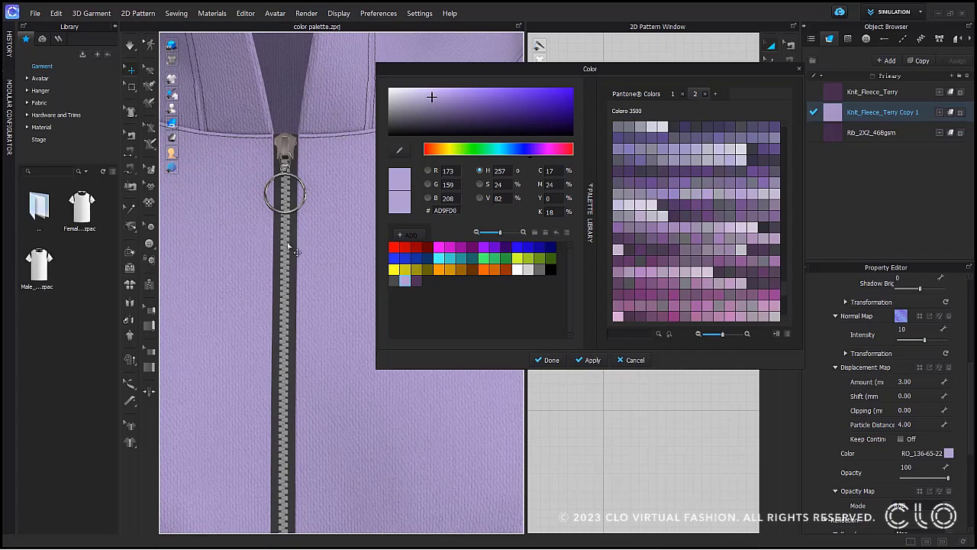
{"action": "left_click", "coordinate": [292, 249]}
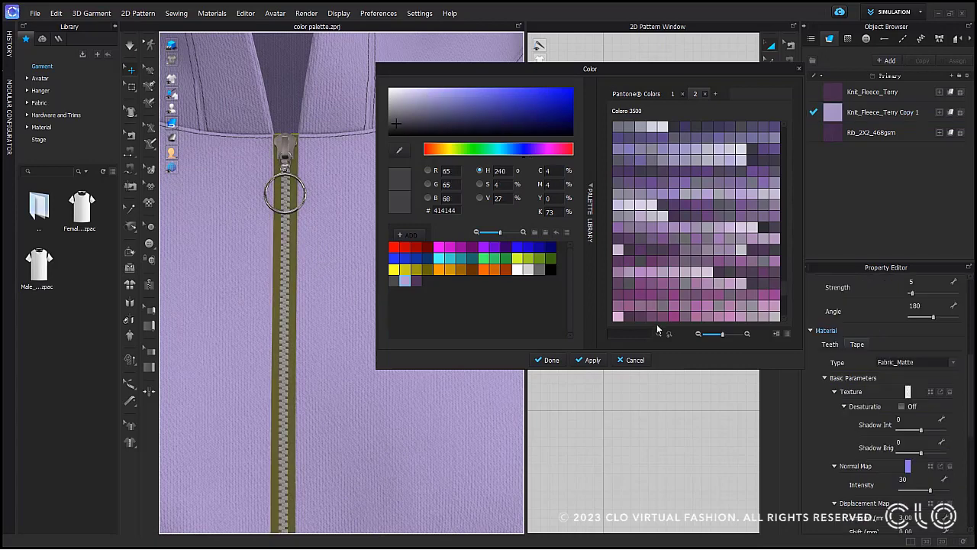
{"action": "left_click", "coordinate": [830, 345]}
{"action": "scroll", "coordinate": [878, 382], "scroll_direction": "down", "scroll_amount": 5}
{"action": "left_click", "coordinate": [416, 280]}
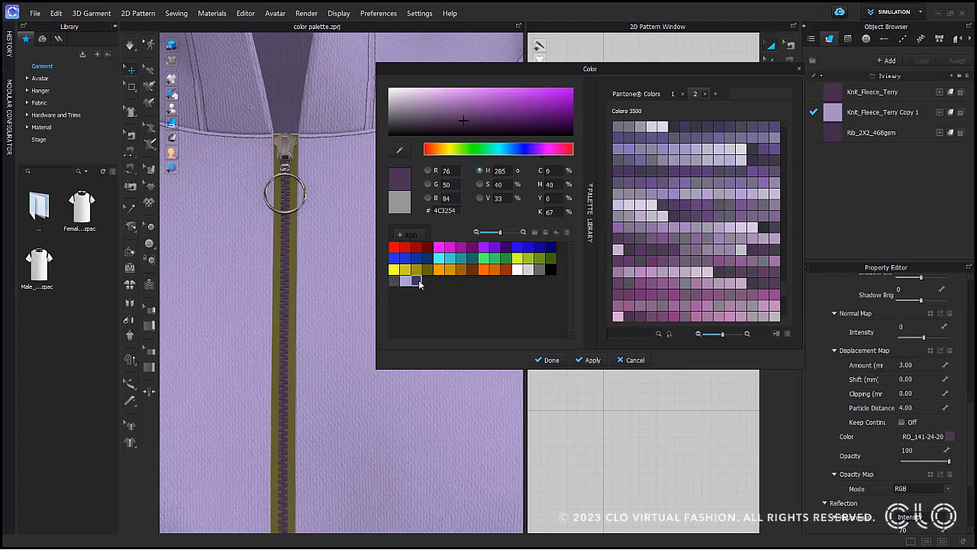
{"action": "left_click", "coordinate": [594, 359]}
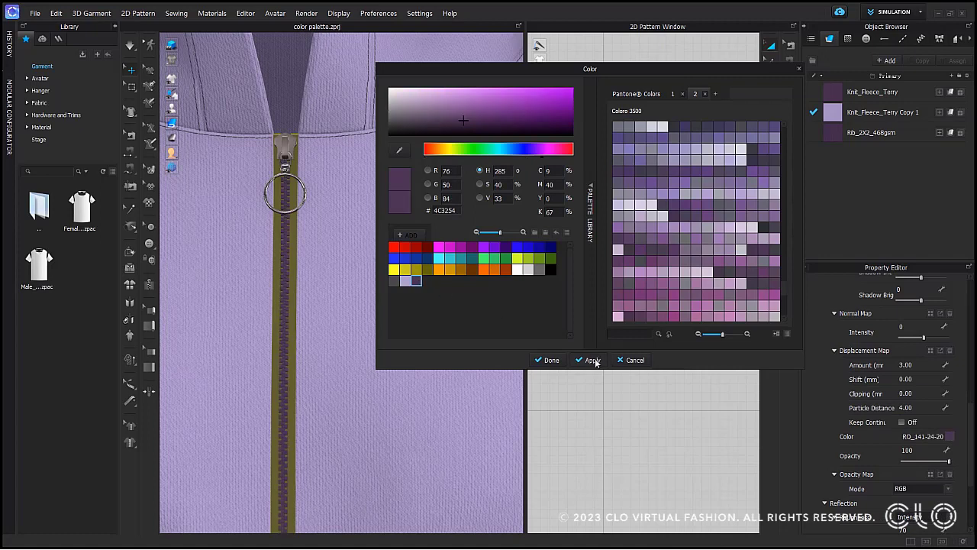
Recolor the zipper tape with the saved lavender swatch #AD9FD0 and finish the color editing
{"action": "scroll", "coordinate": [861, 334], "scroll_direction": "up", "scroll_amount": 4}
{"action": "left_click", "coordinate": [858, 314]}
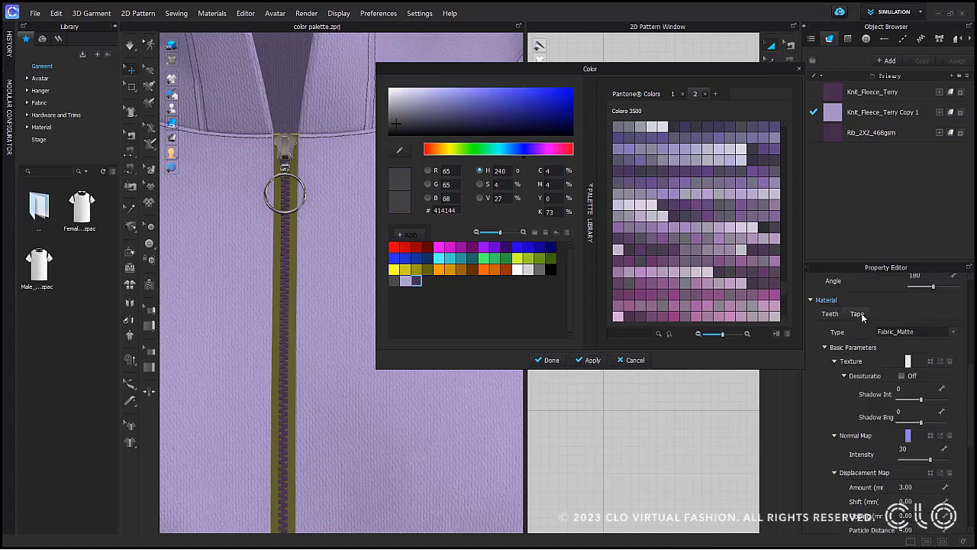
{"action": "left_click", "coordinate": [406, 280]}
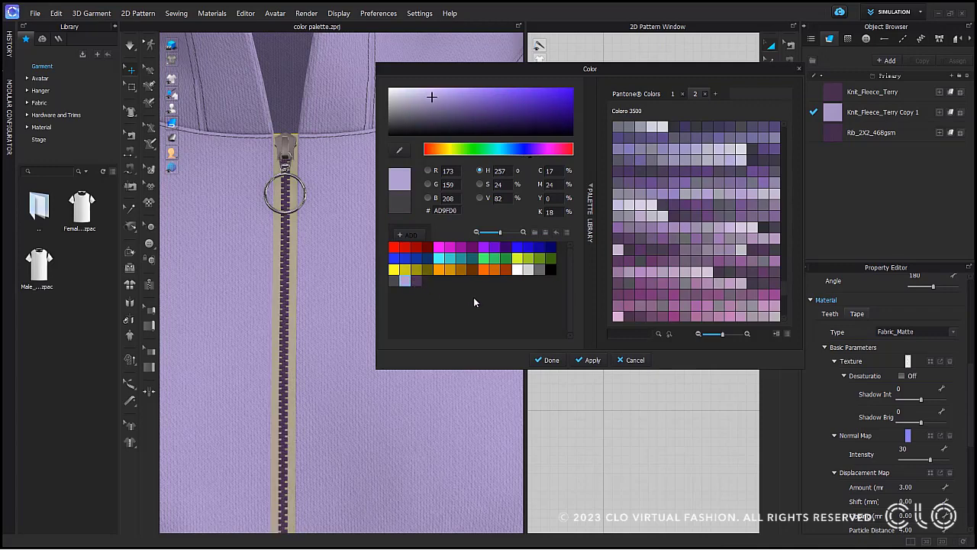
{"action": "left_click", "coordinate": [588, 362]}
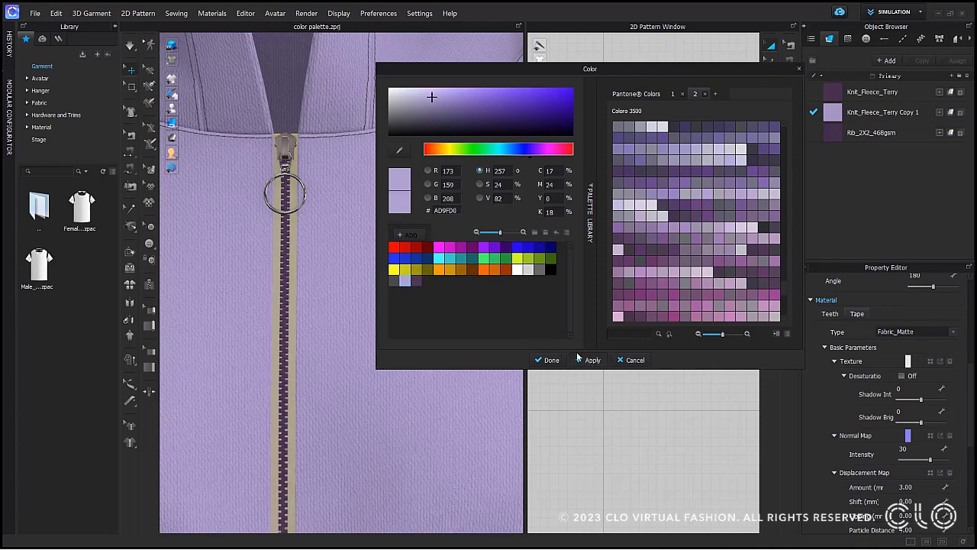
{"action": "scroll", "coordinate": [332, 242], "scroll_direction": "down", "scroll_amount": 5}
{"action": "scroll", "coordinate": [322, 234], "scroll_direction": "down", "scroll_amount": 6}
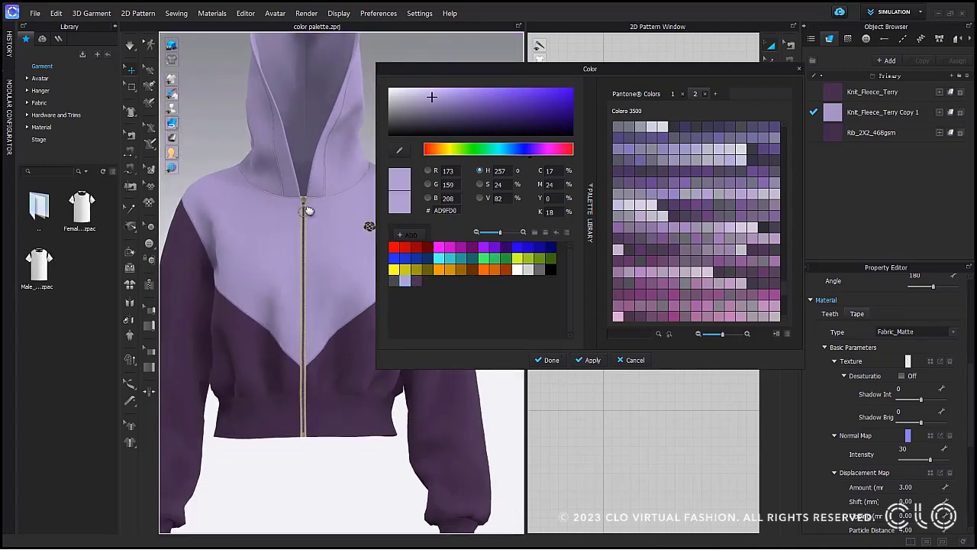
{"action": "middle_click_drag", "start_coordinate": [313, 221], "coordinate": [285, 218]}
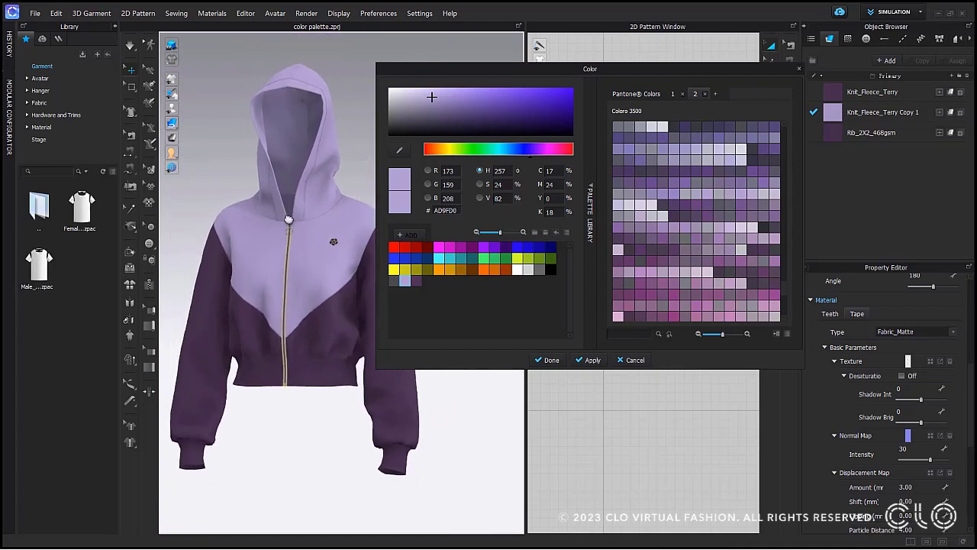
{"action": "left_click_drag", "start_coordinate": [565, 72], "coordinate": [613, 70]}
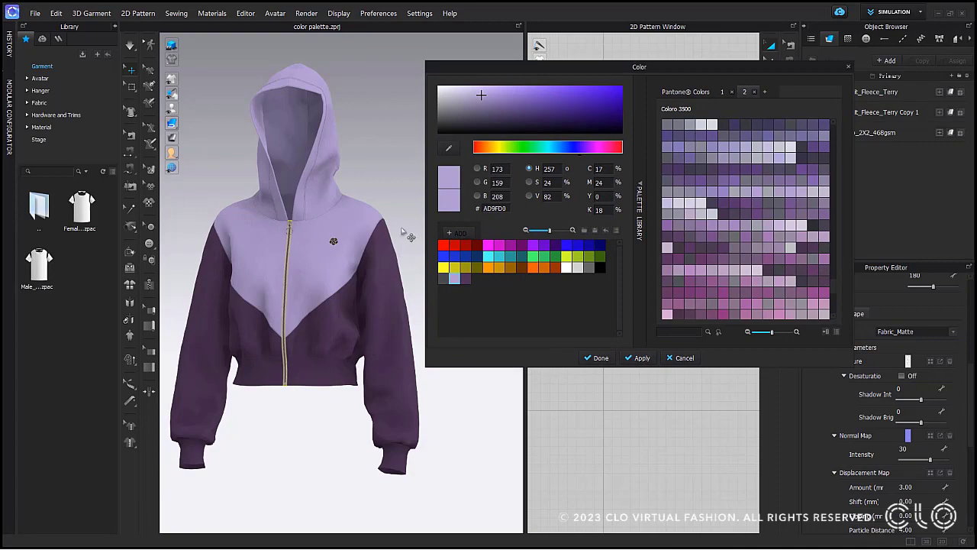
{"action": "left_click", "coordinate": [600, 358]}
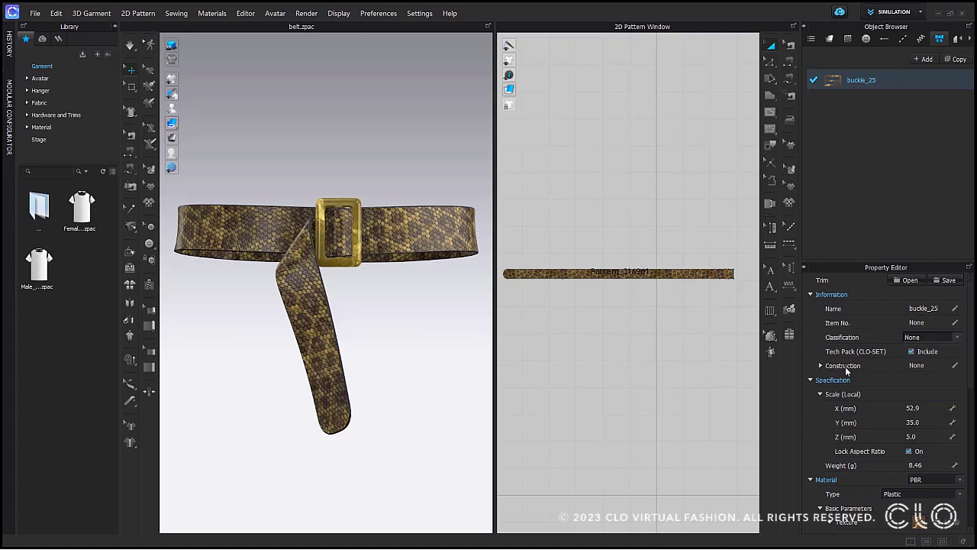
Enter plastic100% as the construction composition of the buckle_25 trim
{"action": "left_click", "coordinate": [821, 366]}
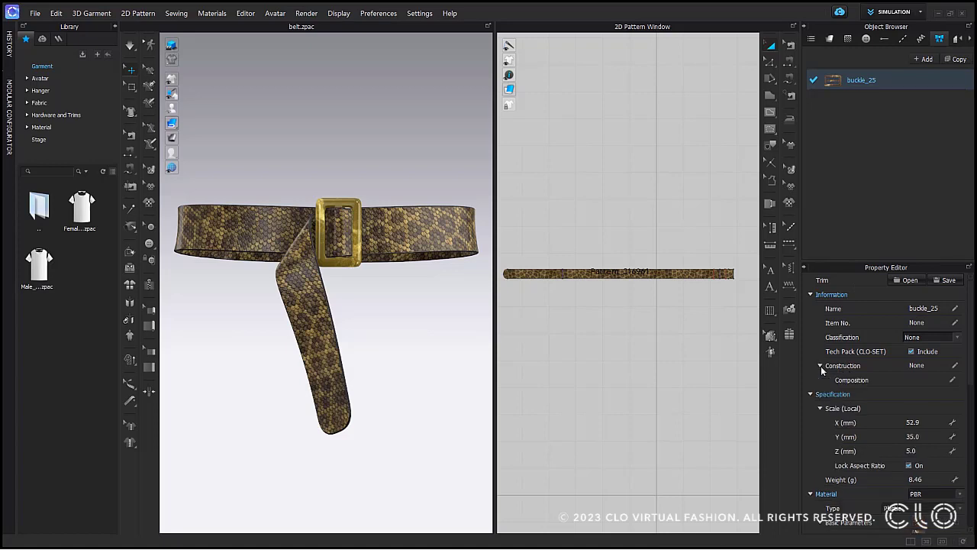
{"action": "type", "text": "plastic100%"}
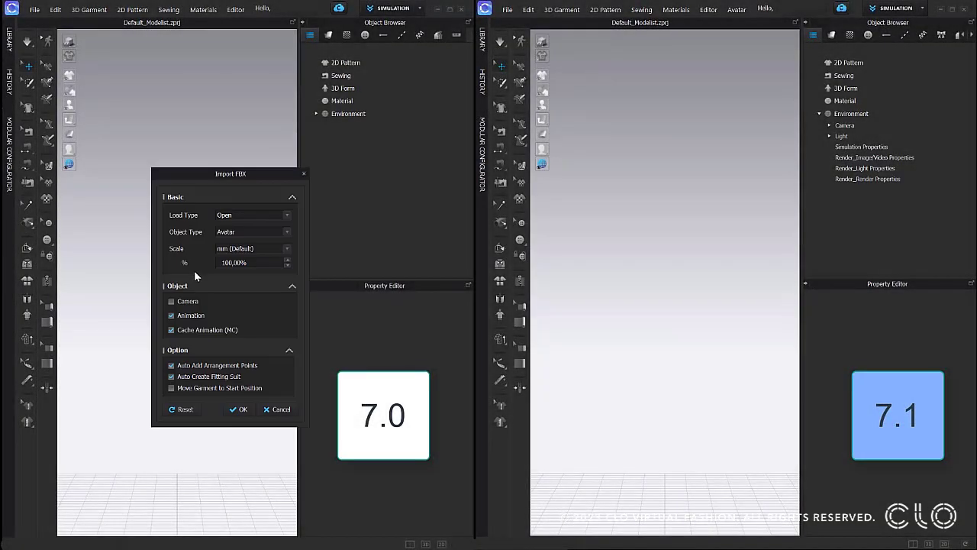
Import the FBX file into CLO 7.0 with the object type set to Trim
{"action": "left_click", "coordinate": [244, 232]}
{"action": "left_click", "coordinate": [236, 253]}
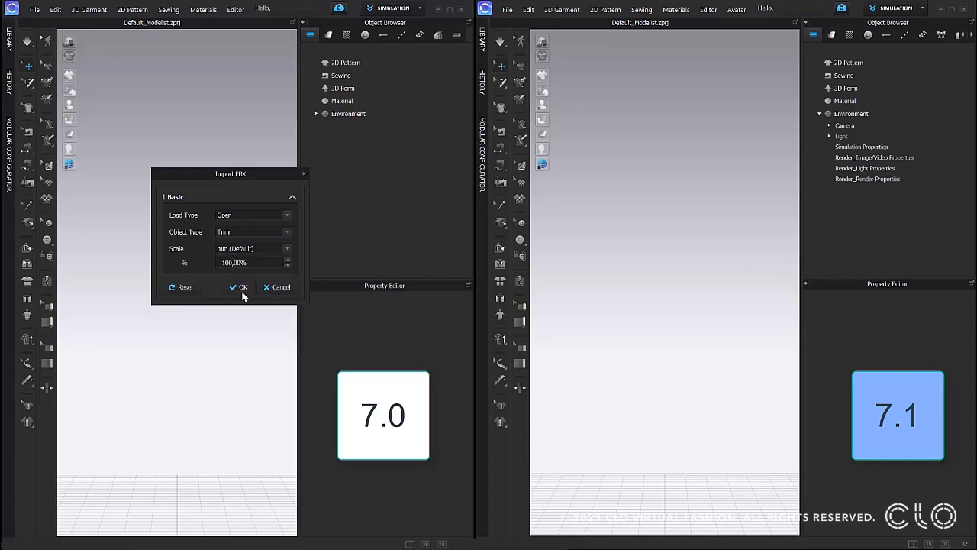
{"action": "left_click", "coordinate": [242, 295]}
Switch to CLO 7.1 and import BackPack Clip hanger Divided.fbx with the object type set to Trim
{"action": "left_click_drag", "start_coordinate": [406, 316], "coordinate": [672, 325]}
{"action": "left_click", "coordinate": [730, 230]}
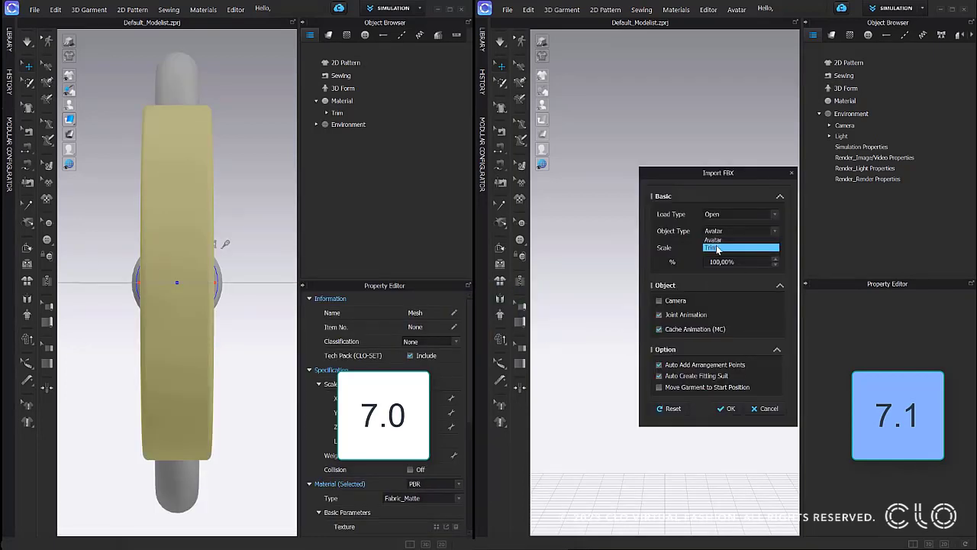
{"action": "left_click", "coordinate": [718, 250]}
{"action": "left_click", "coordinate": [723, 288]}
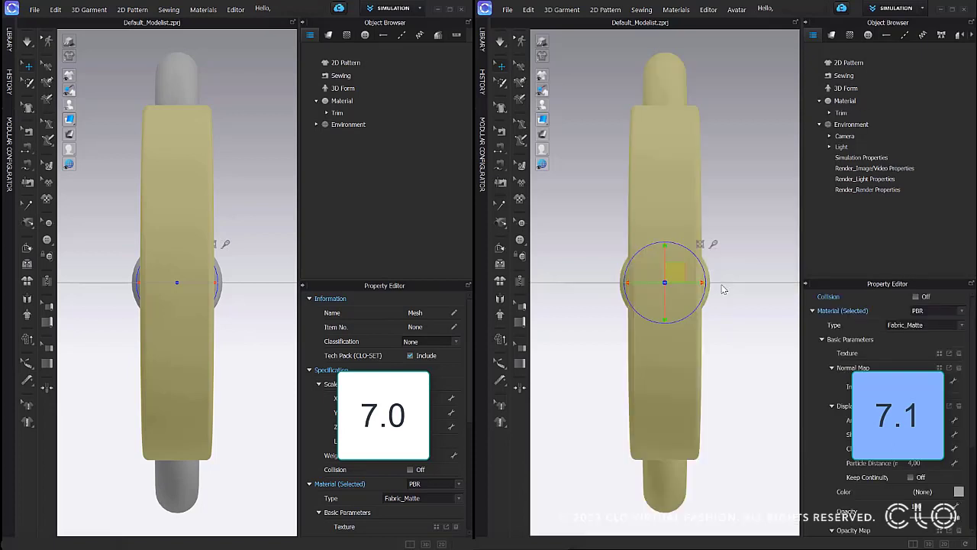
Examine the imported clip hanger in both versions, list its trim entries in 7.0, and select the 7.0 clip body
{"action": "scroll", "coordinate": [730, 313], "scroll_direction": "down", "scroll_amount": 5}
{"action": "right_click_drag", "start_coordinate": [743, 328], "coordinate": [707, 329]}
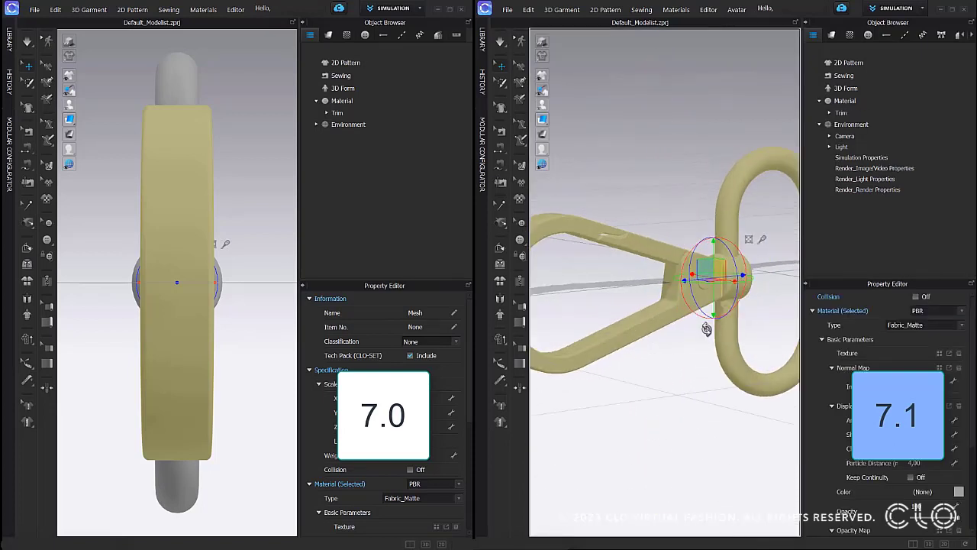
{"action": "scroll", "coordinate": [709, 331], "scroll_direction": "down", "scroll_amount": 3}
{"action": "right_click_drag", "start_coordinate": [248, 285], "coordinate": [221, 291]}
{"action": "scroll", "coordinate": [220, 291], "scroll_direction": "down", "scroll_amount": 6}
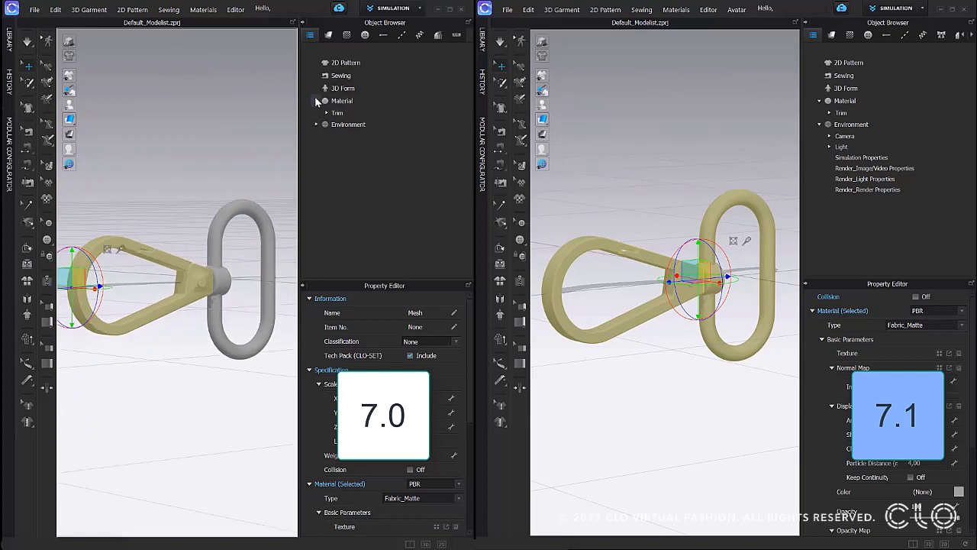
{"action": "left_click", "coordinate": [326, 113]}
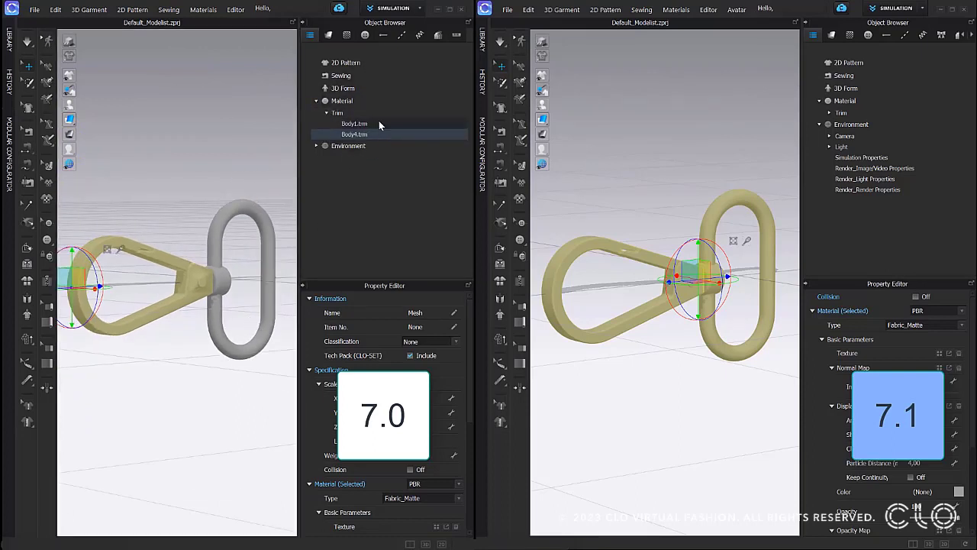
{"action": "left_click", "coordinate": [220, 253]}
{"action": "left_click", "coordinate": [195, 293]}
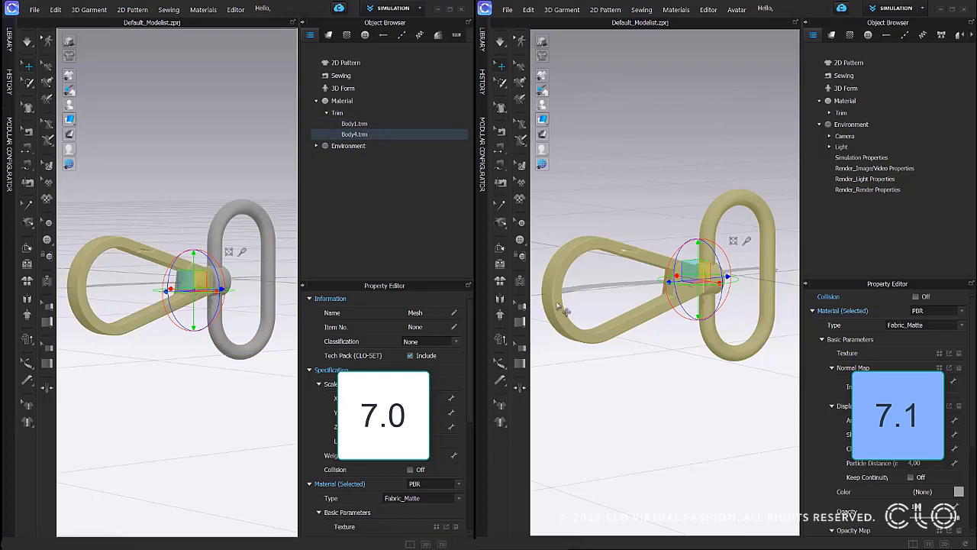
List the trim entries in 7.1, clear the selection, and pick the clip hanger's oval ring and clip body individually
{"action": "left_click", "coordinate": [830, 113]}
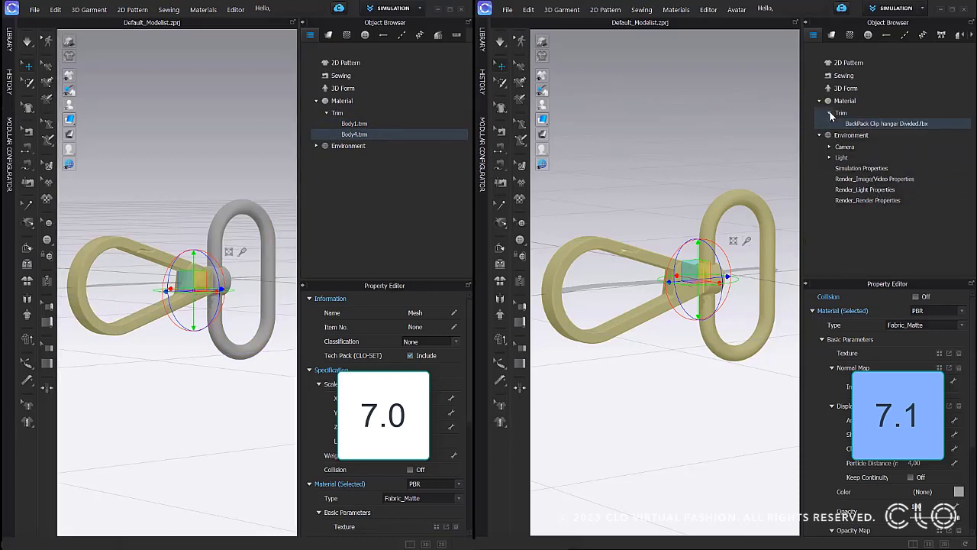
{"action": "left_click", "coordinate": [675, 183]}
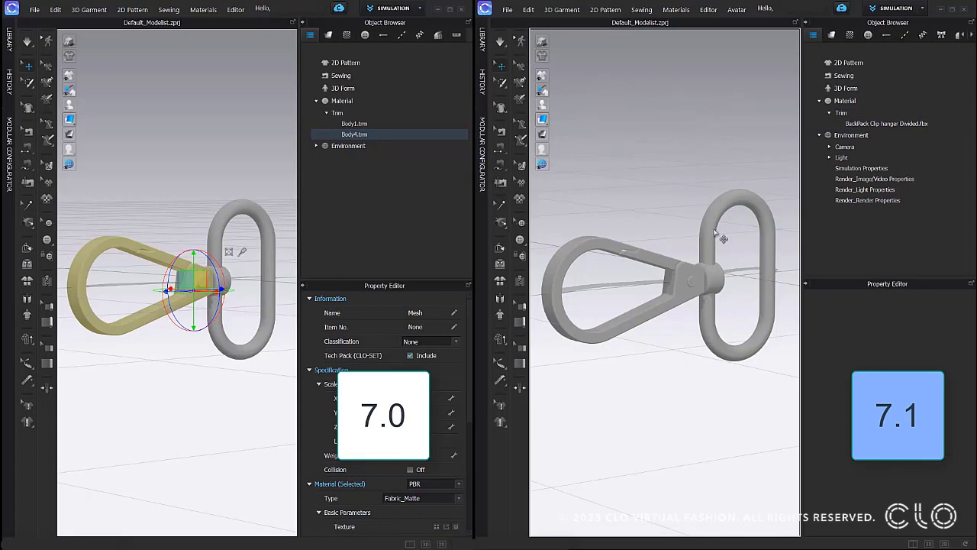
{"action": "left_click", "coordinate": [714, 233]}
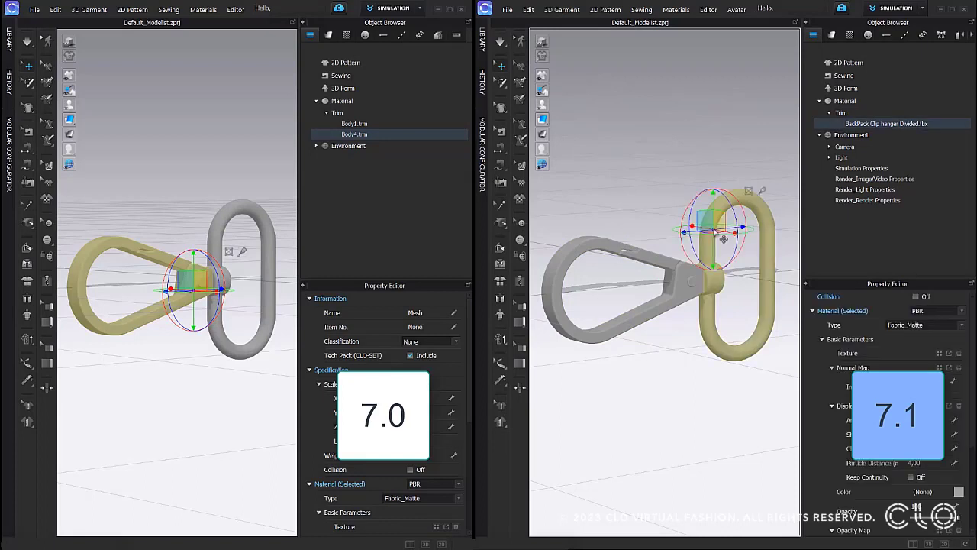
{"action": "left_click", "coordinate": [645, 262]}
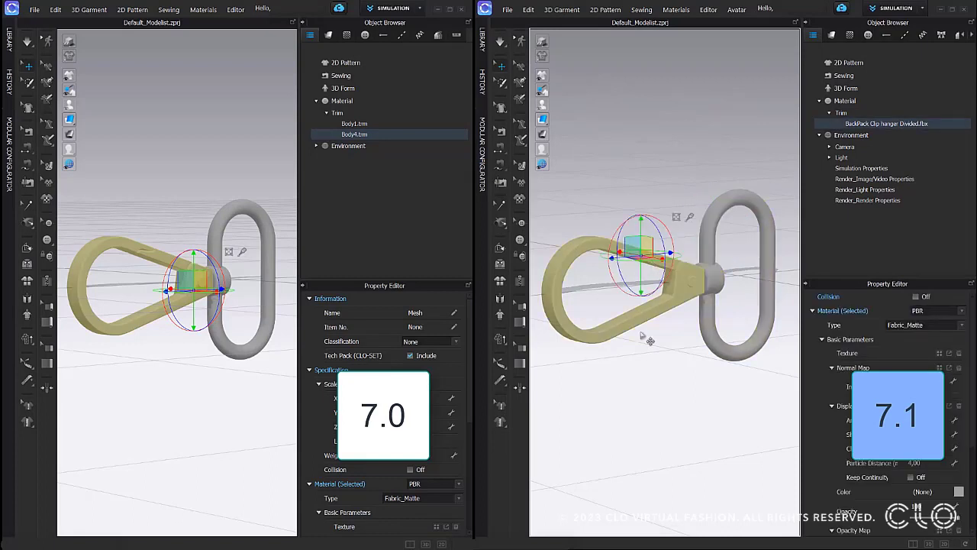
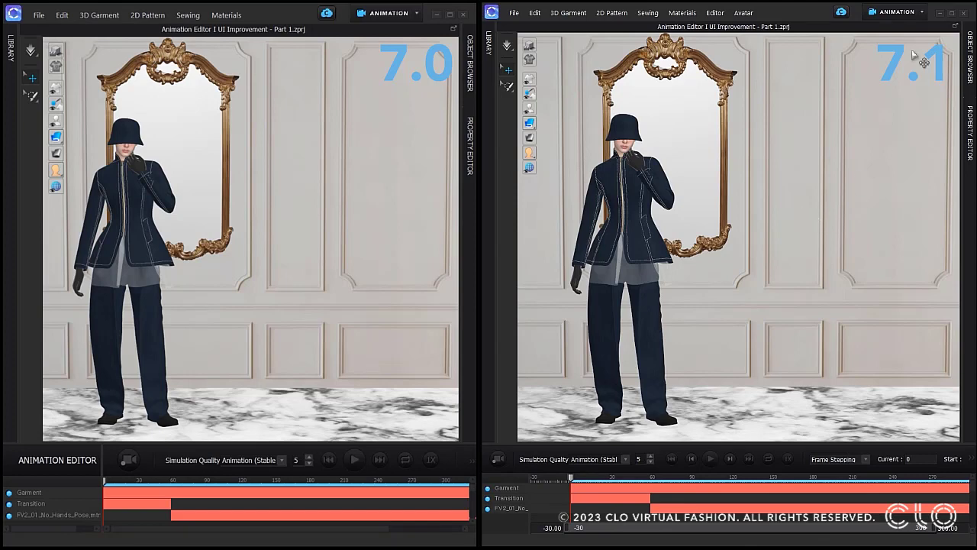
Maximize the CLO 7.1 window and set the animation timeline range from -10000 to 10000 frames
{"action": "left_click", "coordinate": [950, 13]}
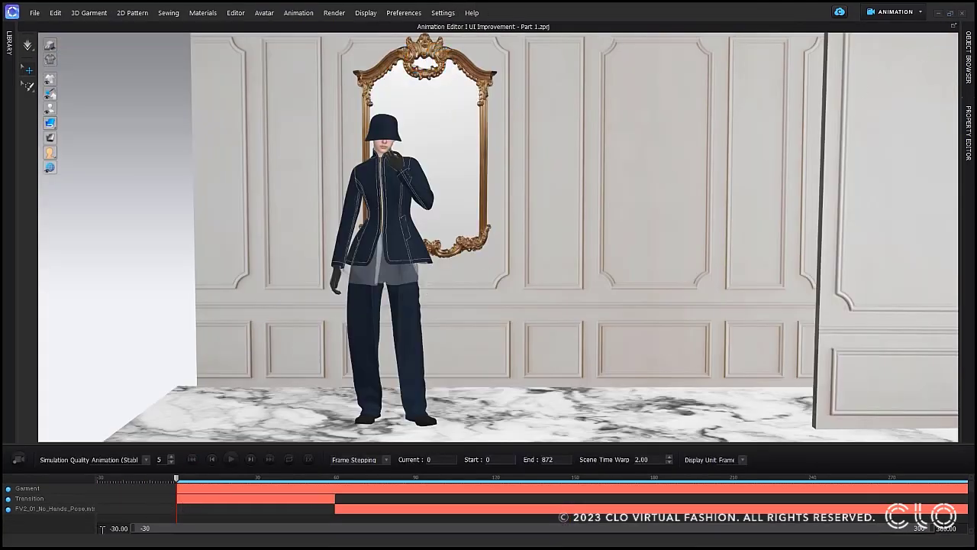
{"action": "double_click", "coordinate": [116, 528]}
{"action": "double_click", "coordinate": [942, 529]}
{"action": "left_click", "coordinate": [965, 531]}
{"action": "double_click", "coordinate": [108, 528]}
{"action": "type", "text": "-10000"}
{"action": "key", "text": "Return"}
{"action": "double_click", "coordinate": [942, 530]}
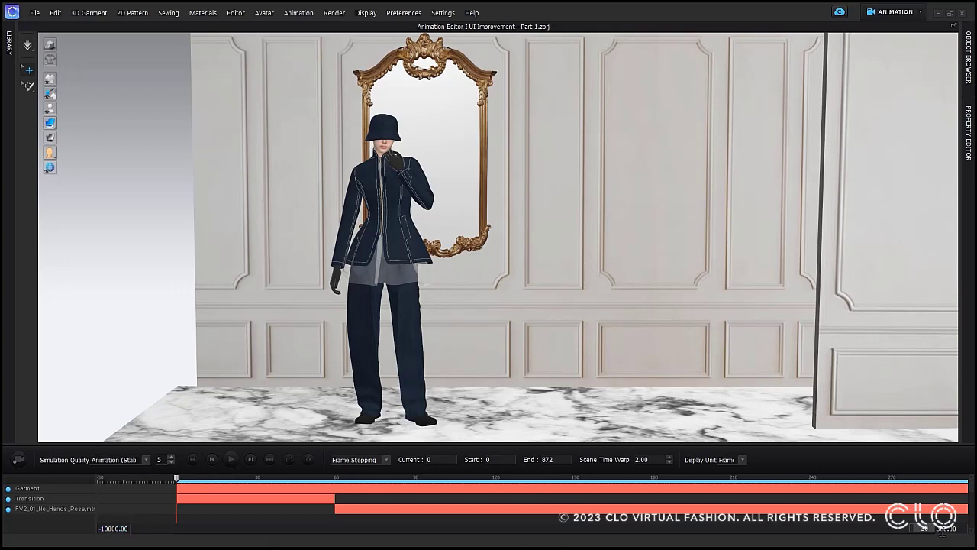
{"action": "type", "text": "10000"}
{"action": "key", "text": "Return"}
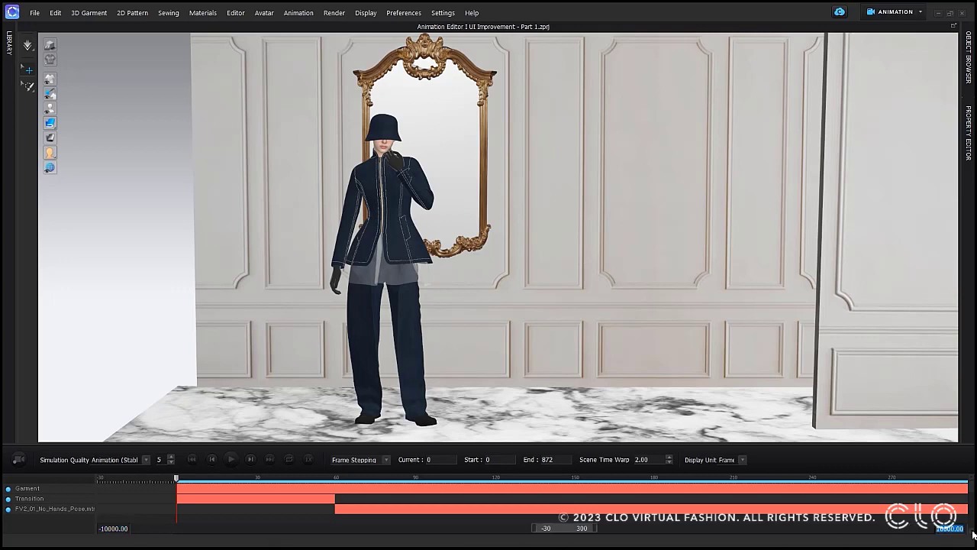
Widen the visible part of the animation timeline and shift it to frames -247 to 1398
{"action": "left_click_drag", "start_coordinate": [556, 531], "coordinate": [526, 532]}
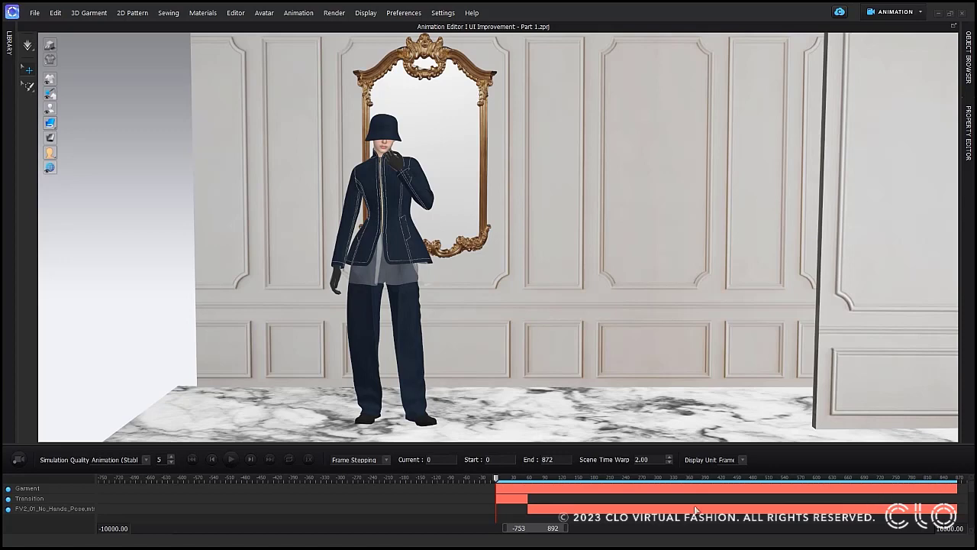
{"action": "left_click_drag", "start_coordinate": [547, 530], "coordinate": [567, 530]}
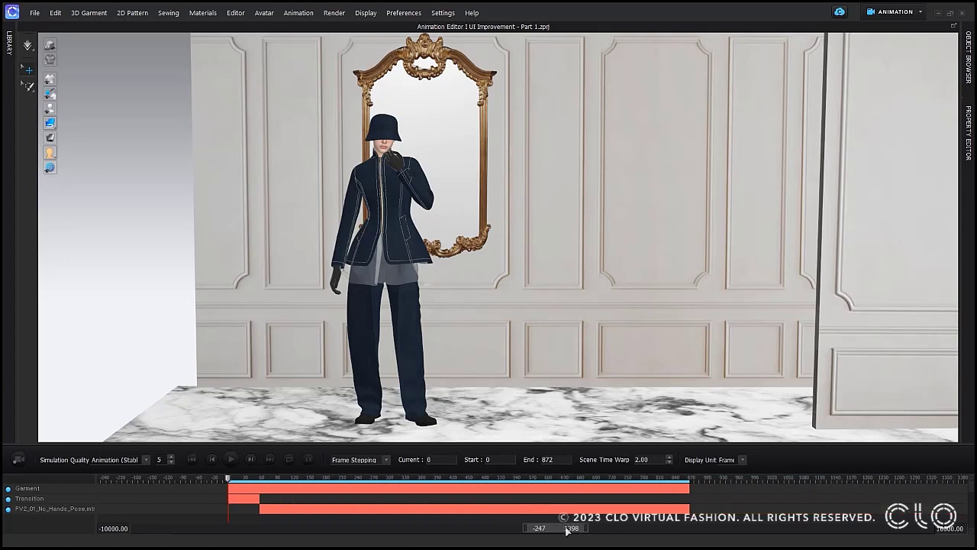
Play the walking animation, stop it at about frame 95, and step backward through about ten frames
{"action": "left_click", "coordinate": [230, 459]}
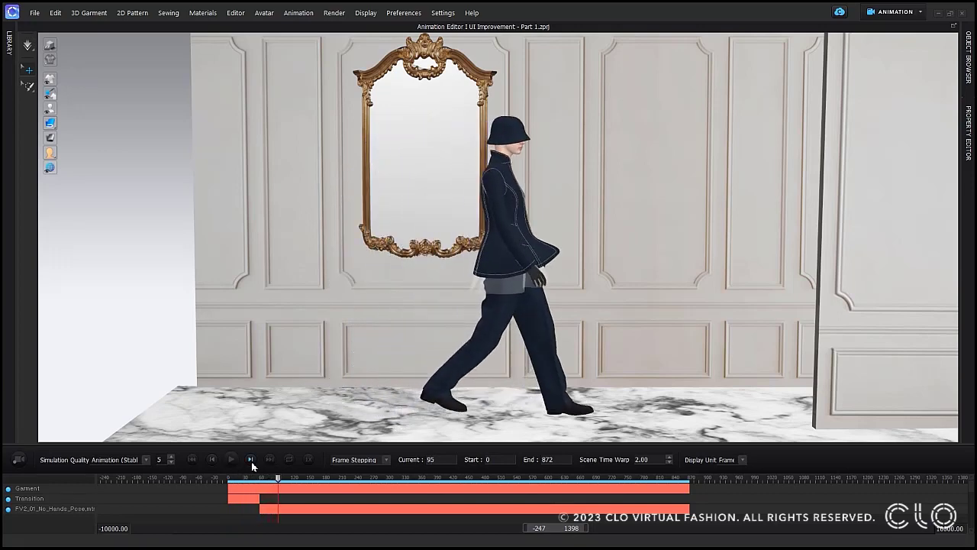
{"action": "left_click", "coordinate": [251, 461]}
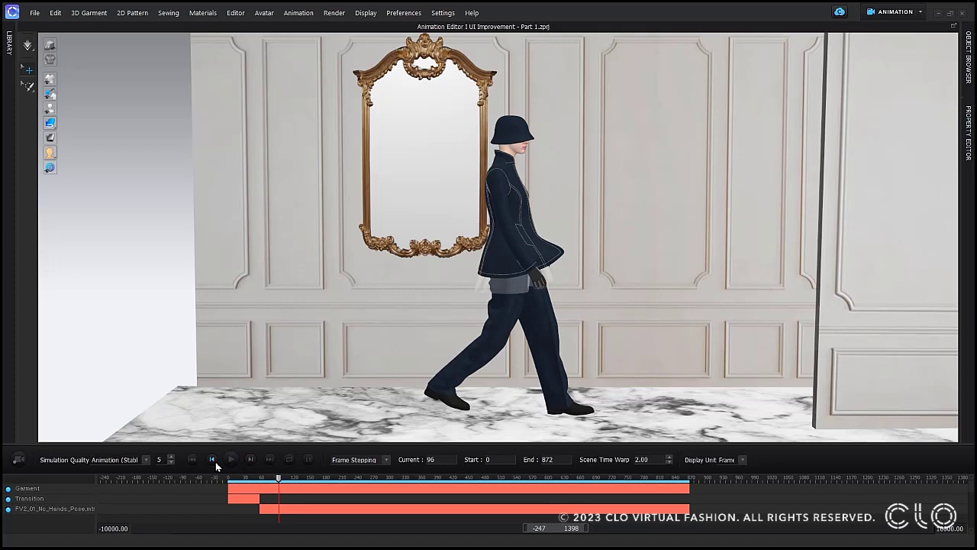
{"action": "left_click", "coordinate": [214, 461]}
{"action": "left_click", "coordinate": [215, 461]}
{"action": "left_click", "coordinate": [216, 462]}
{"action": "left_click", "coordinate": [215, 463]}
{"action": "left_click", "coordinate": [215, 463]}
{"action": "left_click", "coordinate": [215, 463]}
{"action": "left_click", "coordinate": [216, 463]}
{"action": "left_click", "coordinate": [215, 463]}
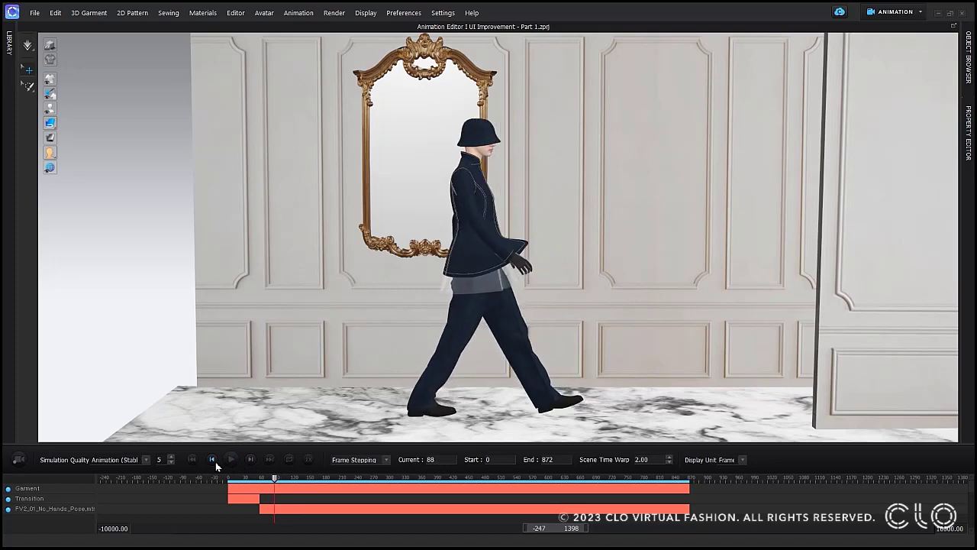
{"action": "left_click", "coordinate": [216, 463]}
{"action": "left_click", "coordinate": [215, 462]}
Step the walking animation forward one frame at a time to frame 98
{"action": "left_click", "coordinate": [255, 463]}
{"action": "left_click", "coordinate": [255, 462]}
{"action": "left_click", "coordinate": [255, 462]}
{"action": "left_click", "coordinate": [255, 463]}
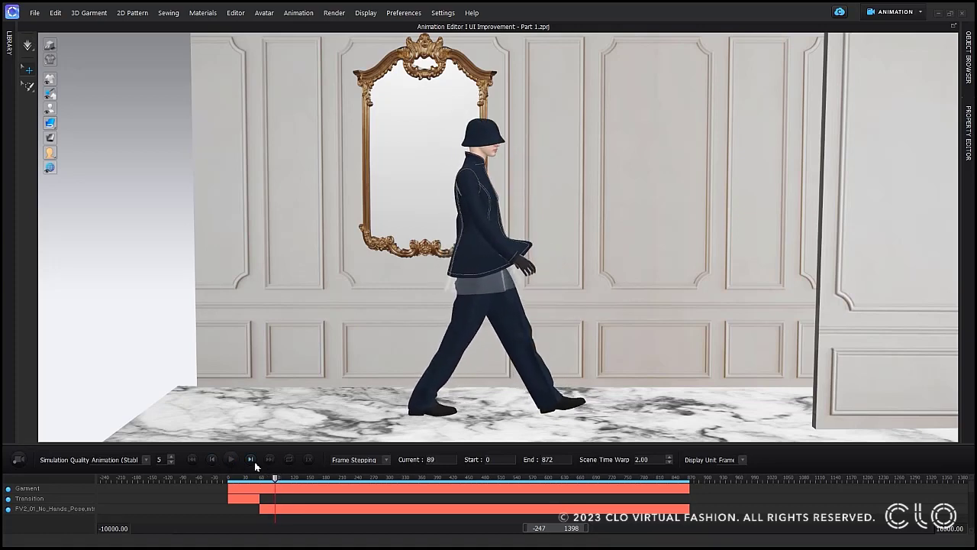
{"action": "left_click", "coordinate": [255, 463]}
{"action": "left_click", "coordinate": [255, 463]}
{"action": "left_click", "coordinate": [255, 463]}
{"action": "left_click", "coordinate": [255, 463]}
{"action": "left_click", "coordinate": [255, 462]}
{"action": "left_click", "coordinate": [255, 463]}
{"action": "left_click", "coordinate": [255, 463]}
{"action": "left_click", "coordinate": [255, 463]}
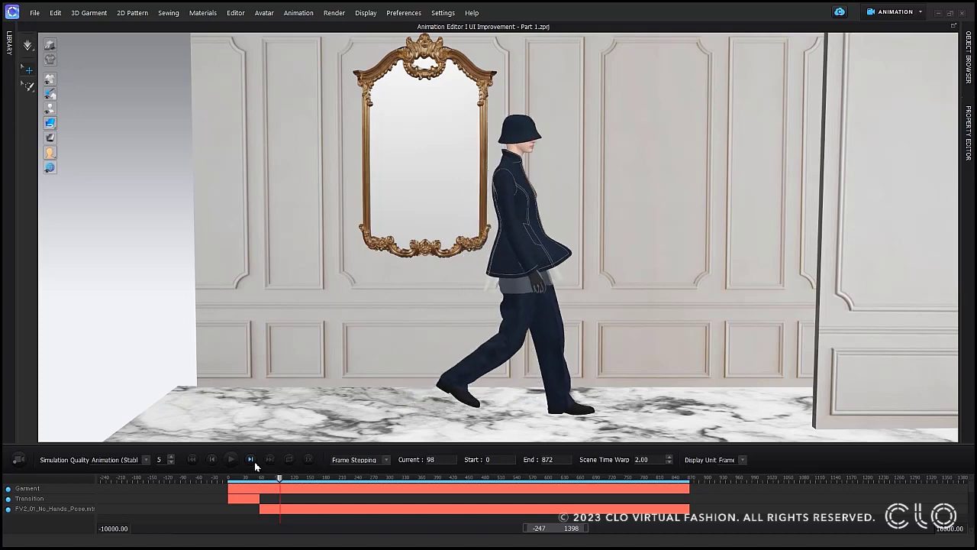
Advance the walking animation by two more single frames
{"action": "left_click", "coordinate": [255, 462]}
{"action": "left_click", "coordinate": [255, 463]}
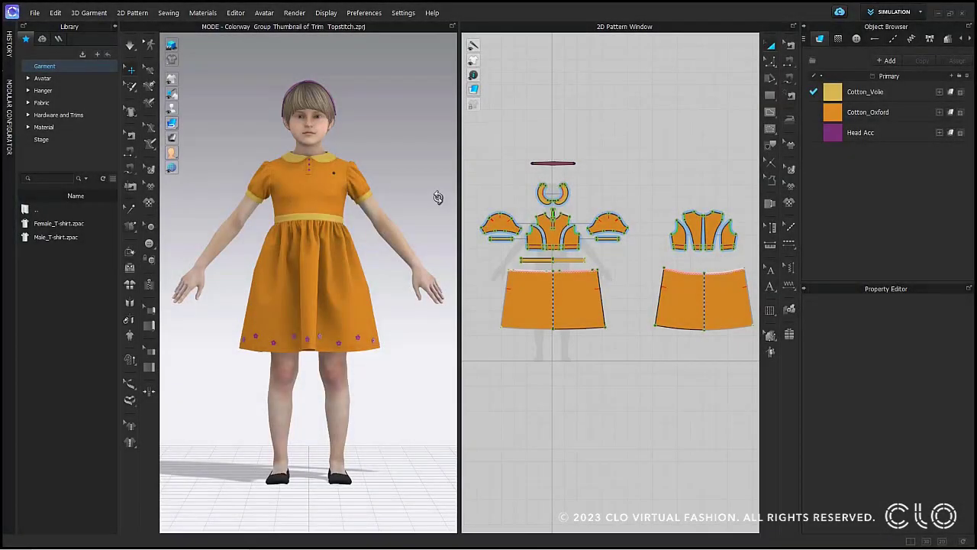
Open the Colorway Editor and apply colorways A, B and C to the dress in turn, ending on Colorway B
{"action": "right_click_drag", "start_coordinate": [437, 197], "coordinate": [410, 204]}
{"action": "left_click", "coordinate": [234, 13]}
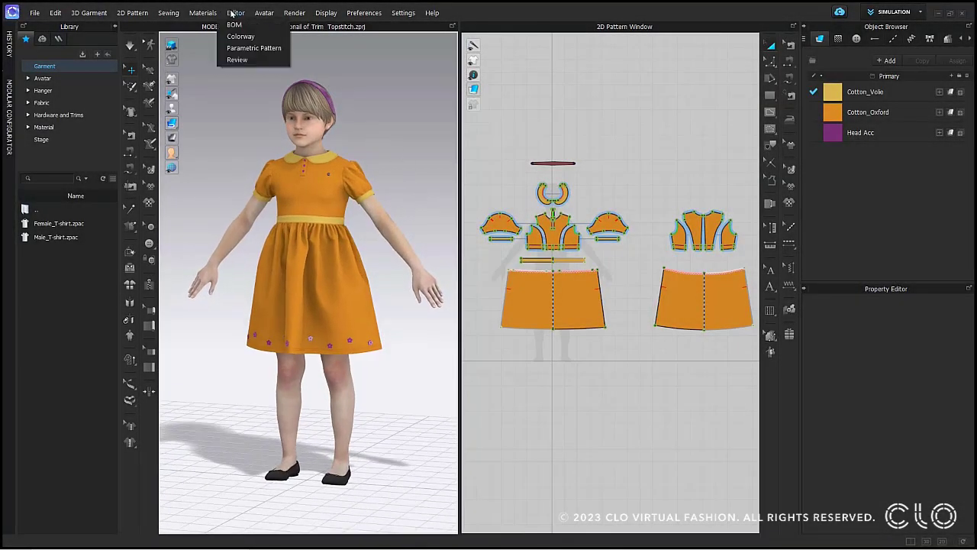
{"action": "left_click", "coordinate": [247, 37]}
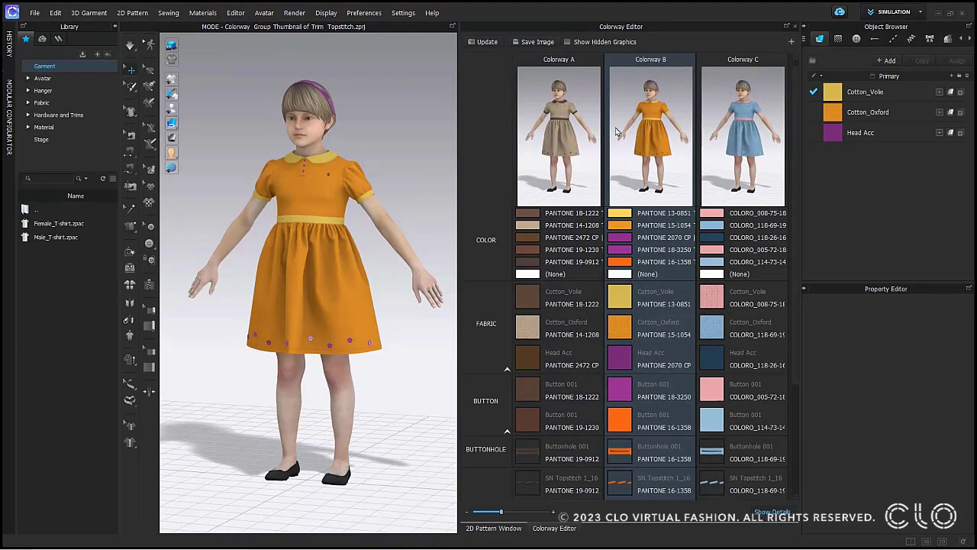
{"action": "left_click", "coordinate": [564, 136]}
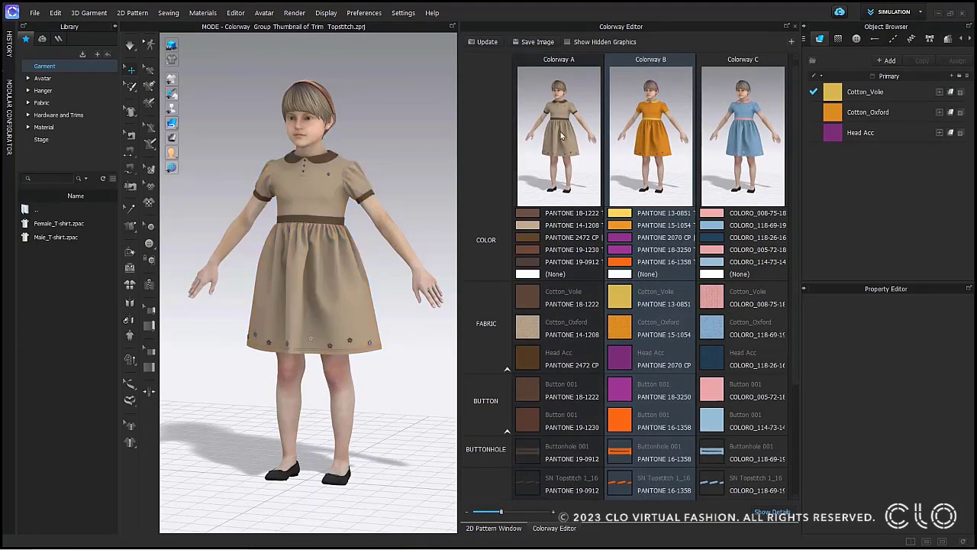
{"action": "left_click", "coordinate": [649, 130]}
{"action": "left_click", "coordinate": [747, 125]}
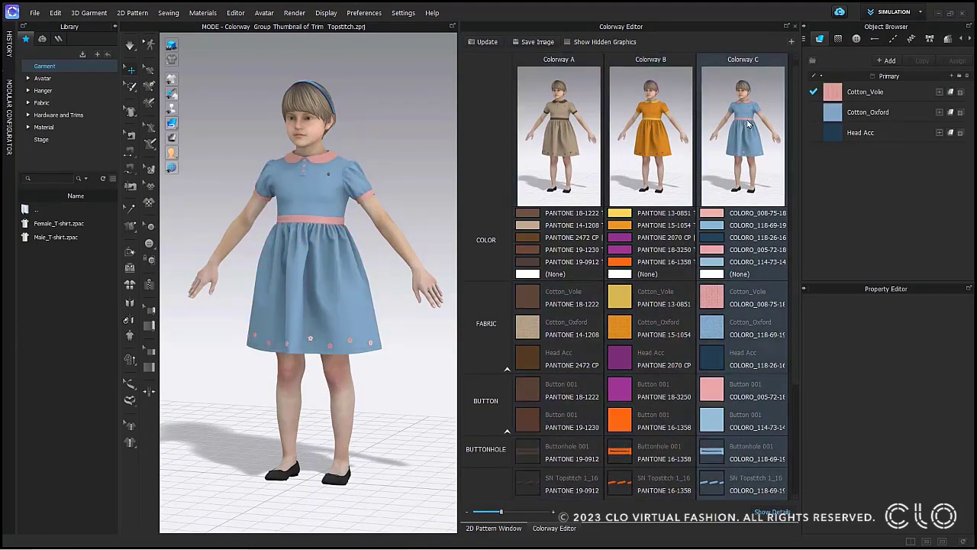
{"action": "left_click", "coordinate": [645, 132]}
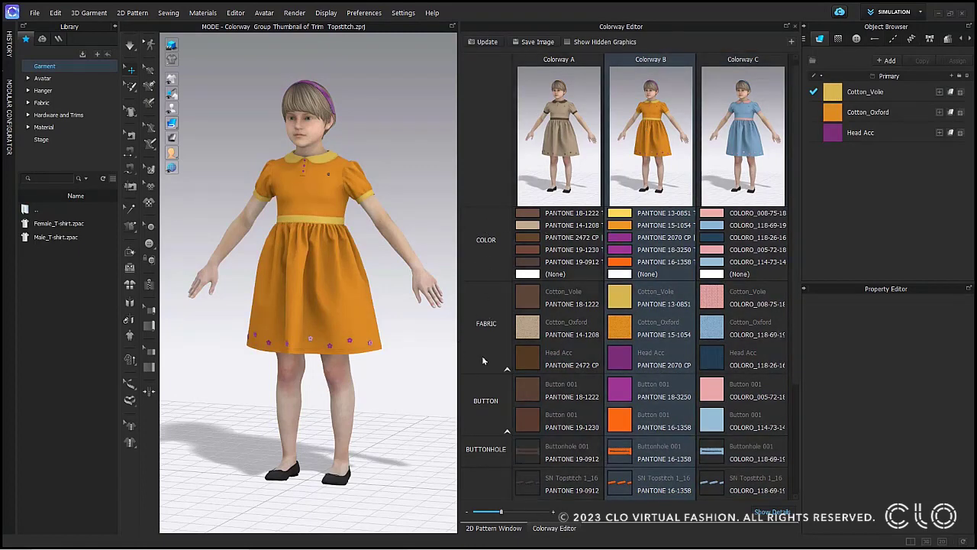
Collapse the Fabric, Button, Topstitch and Trim groups in the Colorway Editor, and expand the Trim group again
{"action": "scroll", "coordinate": [507, 310], "scroll_direction": "down", "scroll_amount": 5}
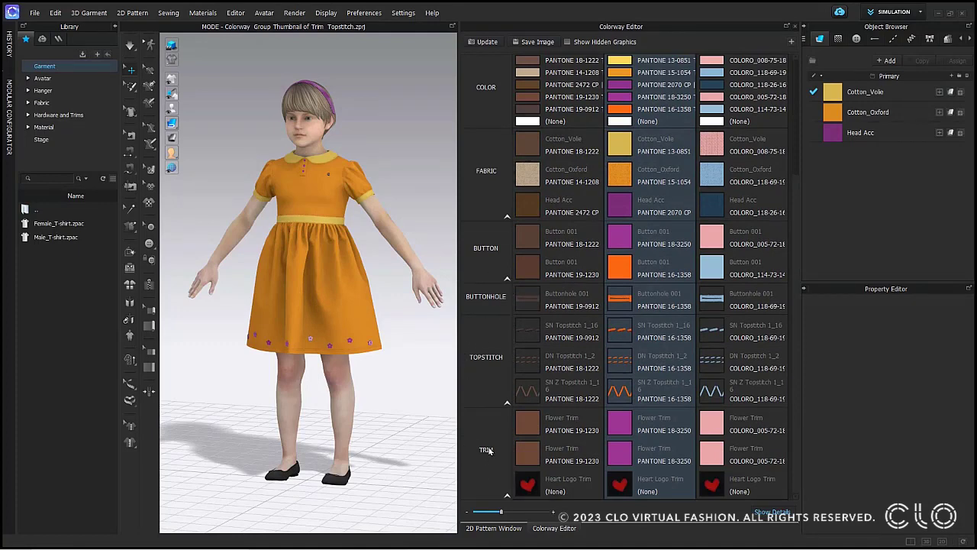
{"action": "scroll", "coordinate": [503, 308], "scroll_direction": "up", "scroll_amount": 2}
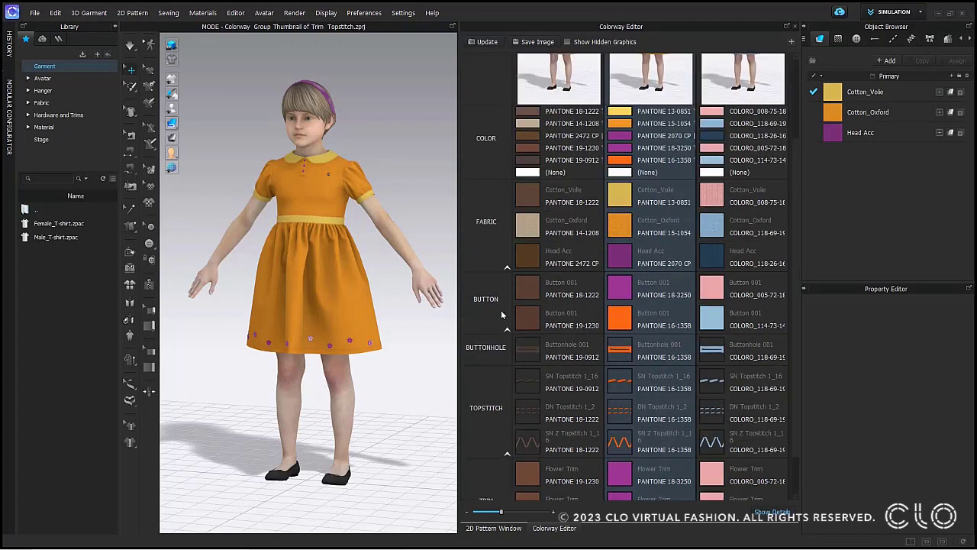
{"action": "left_click", "coordinate": [507, 269]}
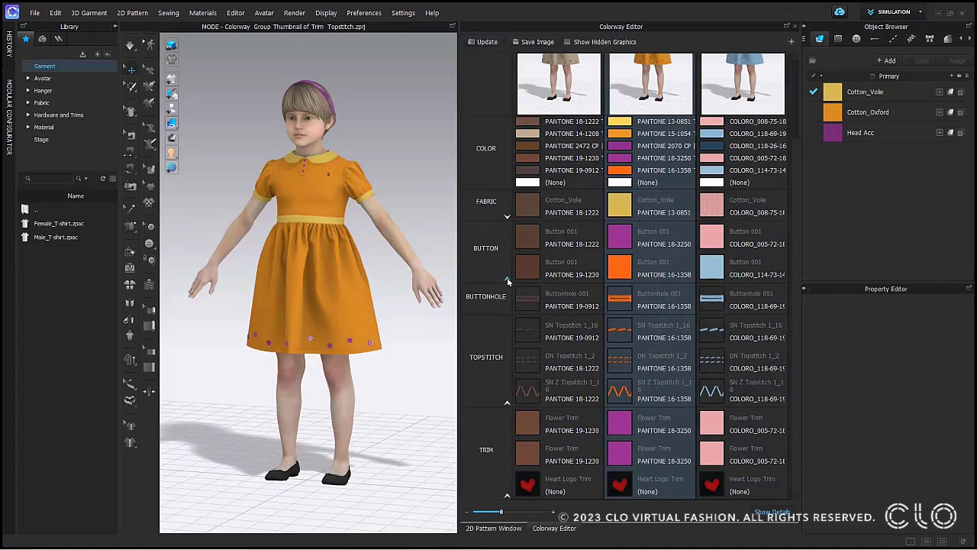
{"action": "left_click", "coordinate": [505, 279]}
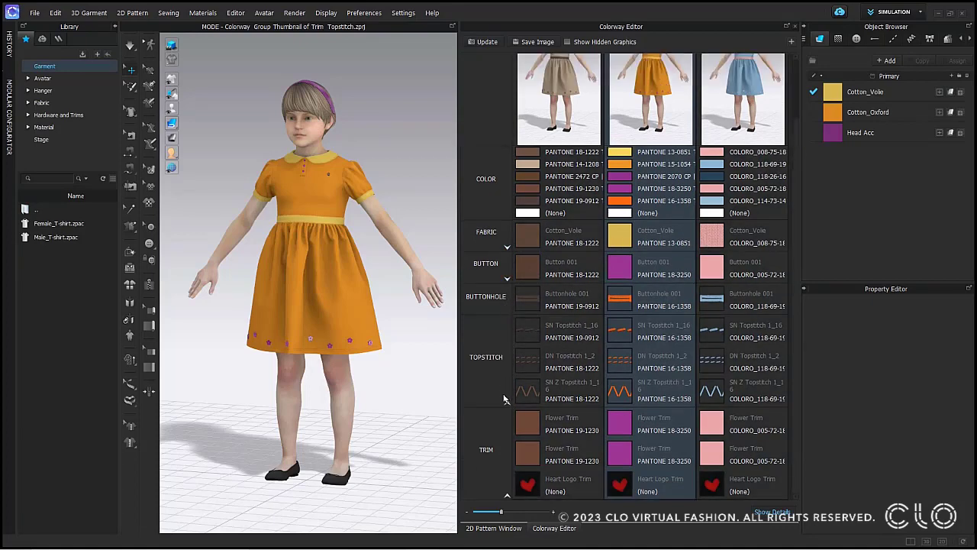
{"action": "left_click", "coordinate": [506, 404]}
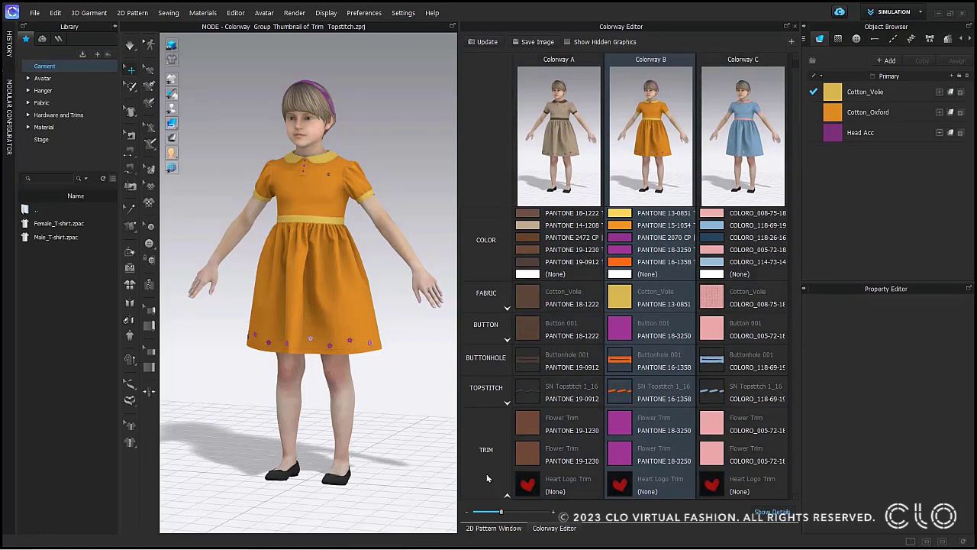
{"action": "left_click", "coordinate": [508, 497]}
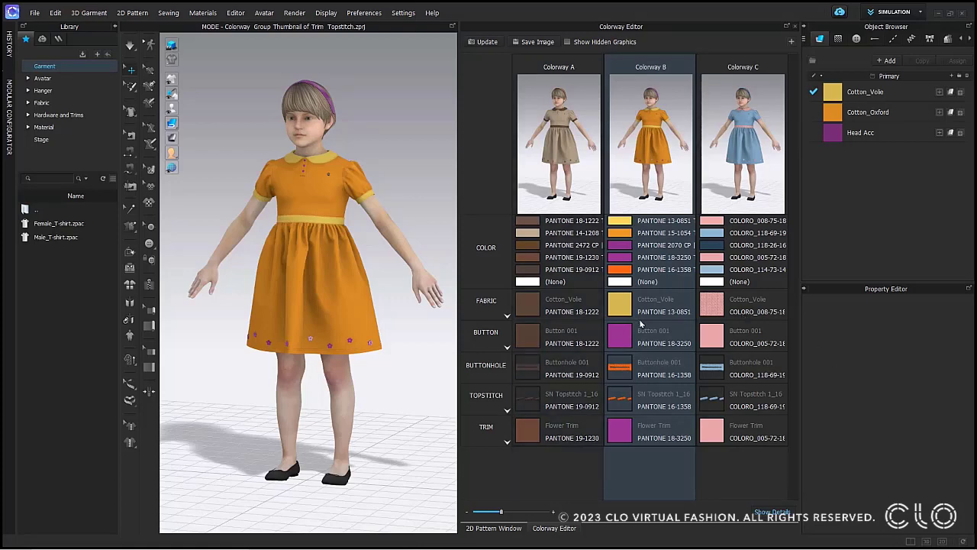
{"action": "left_click", "coordinate": [507, 441]}
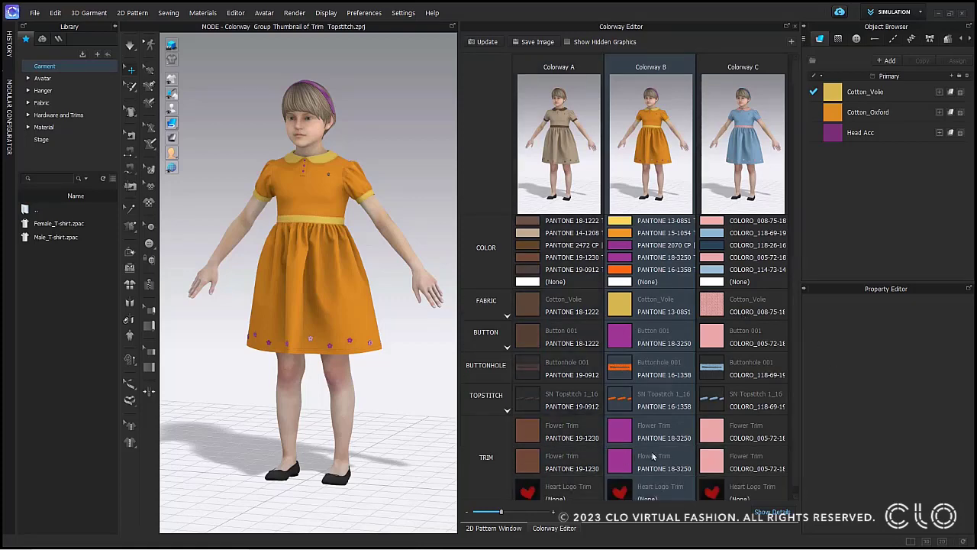
{"action": "scroll", "coordinate": [677, 441], "scroll_direction": "down", "scroll_amount": 1}
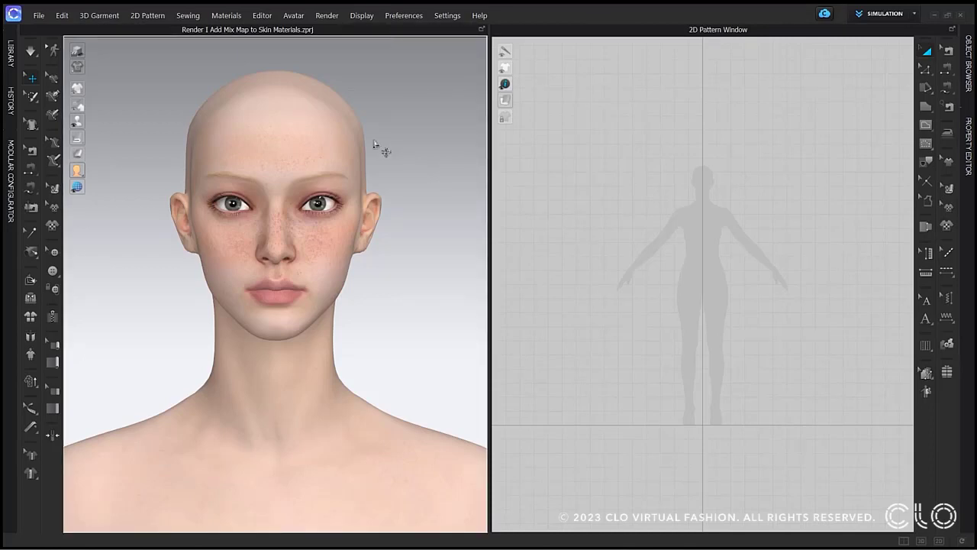
Select the avatar's head and set its material type to Skin (Render Only)
{"action": "left_click", "coordinate": [270, 139]}
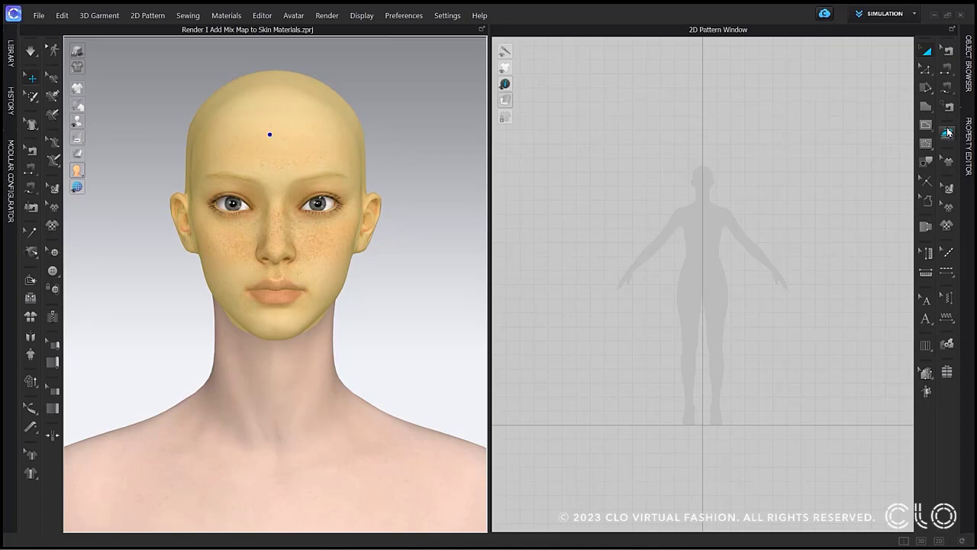
{"action": "left_click", "coordinate": [969, 135]}
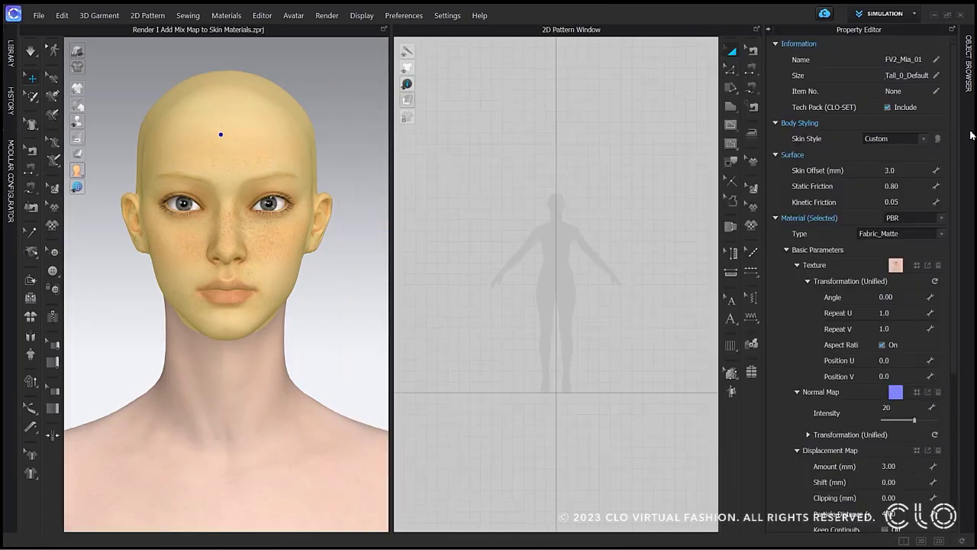
{"action": "left_click", "coordinate": [941, 234]}
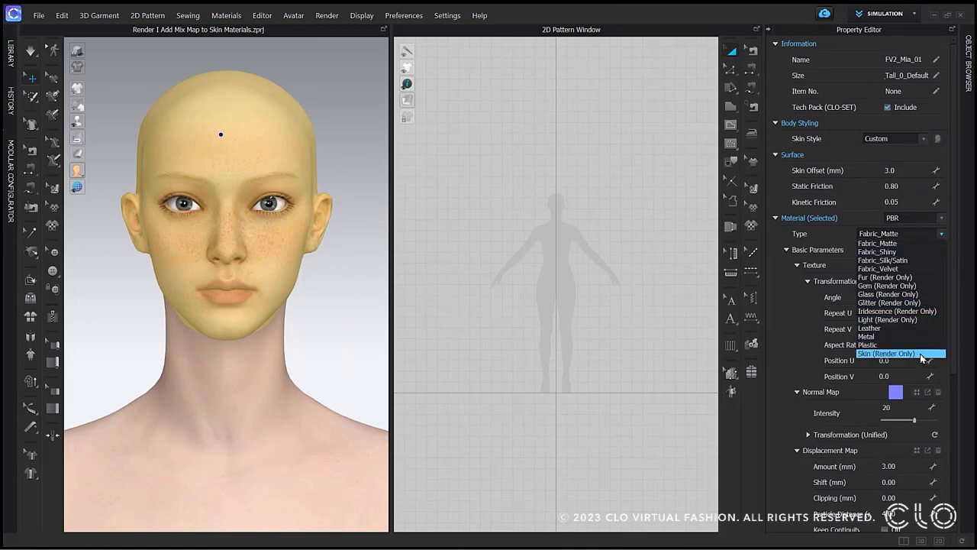
{"action": "left_click", "coordinate": [931, 354]}
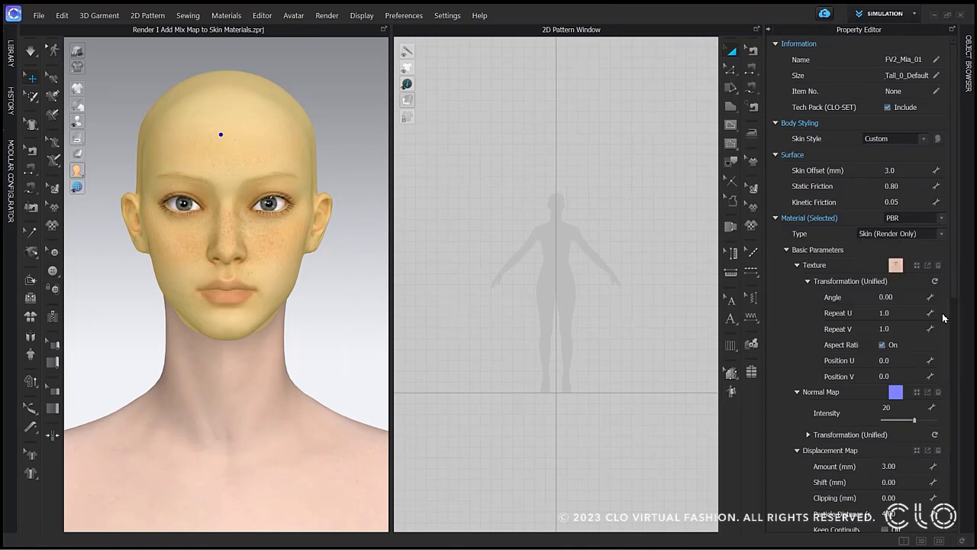
Load Mix Map.jpg as the Mix Map under the head material's Subsurface Scattering and deselect the avatar
{"action": "left_click_drag", "start_coordinate": [952, 257], "coordinate": [960, 313]}
{"action": "scroll", "coordinate": [896, 328], "scroll_direction": "down", "scroll_amount": 10}
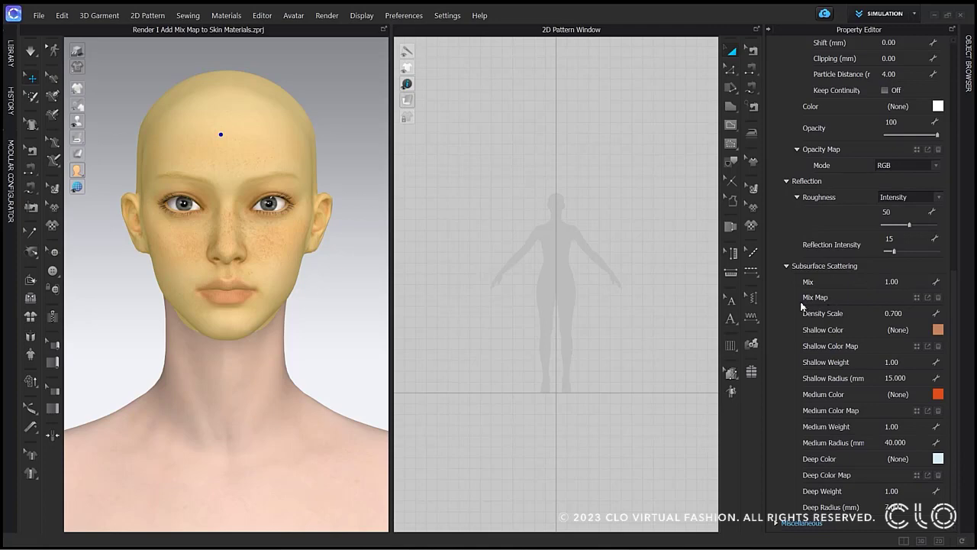
{"action": "left_click", "coordinate": [916, 297]}
{"action": "left_click", "coordinate": [149, 113]}
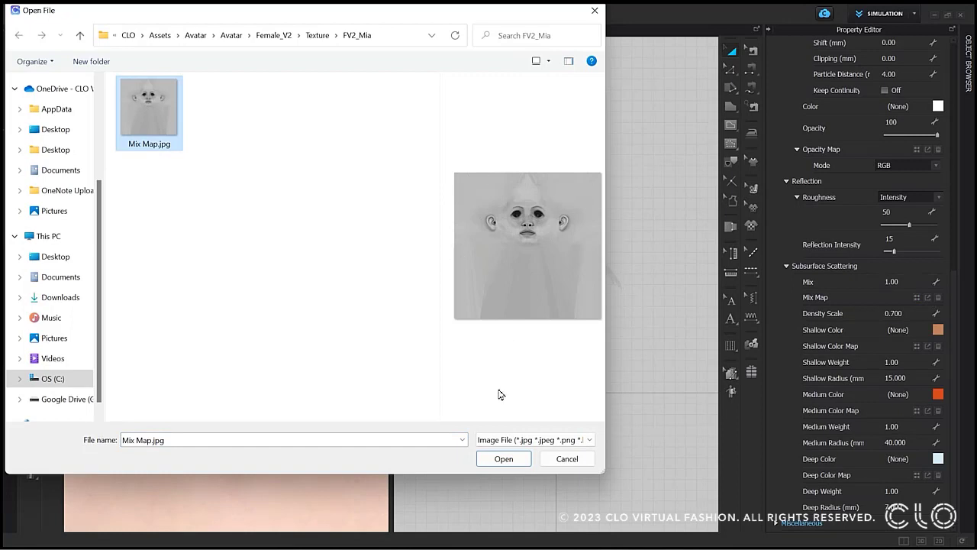
{"action": "left_click", "coordinate": [510, 462]}
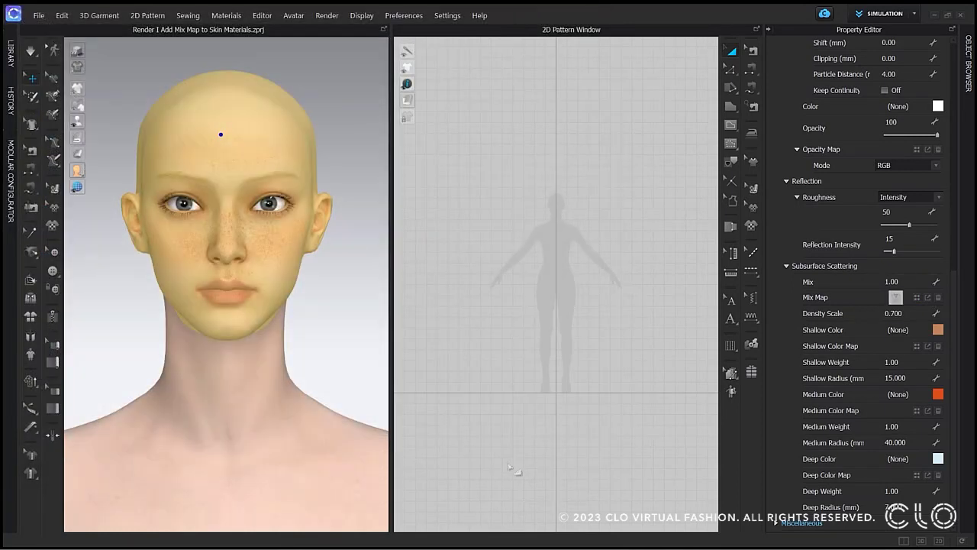
{"action": "left_click", "coordinate": [360, 344]}
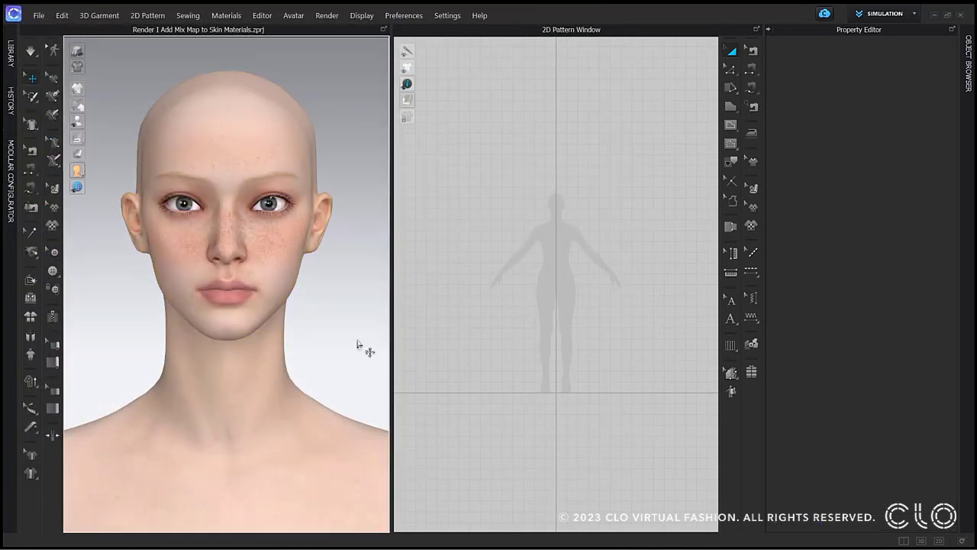
Open the Render window, add a rectangle light to the scene and raise it to about the avatar's head height
{"action": "left_click", "coordinate": [326, 15]}
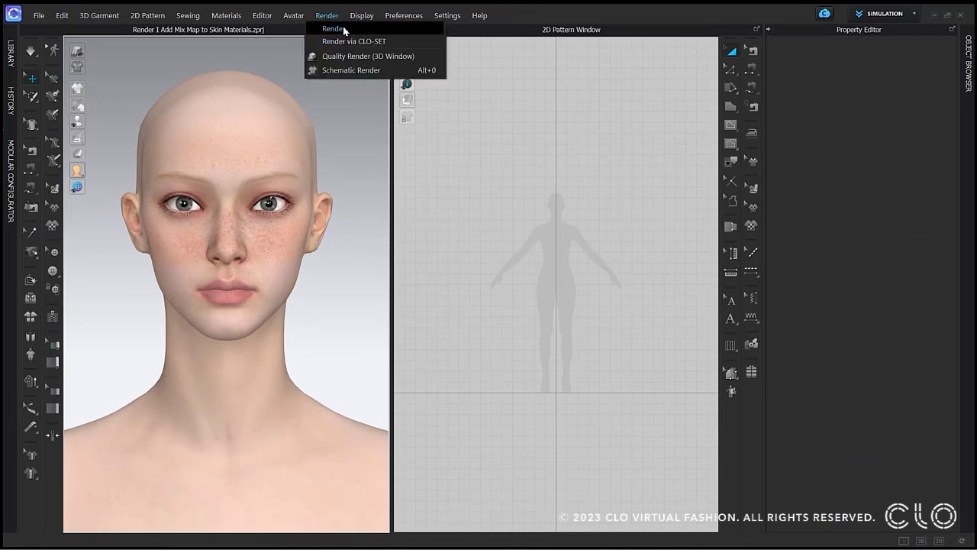
{"action": "left_click", "coordinate": [343, 29]}
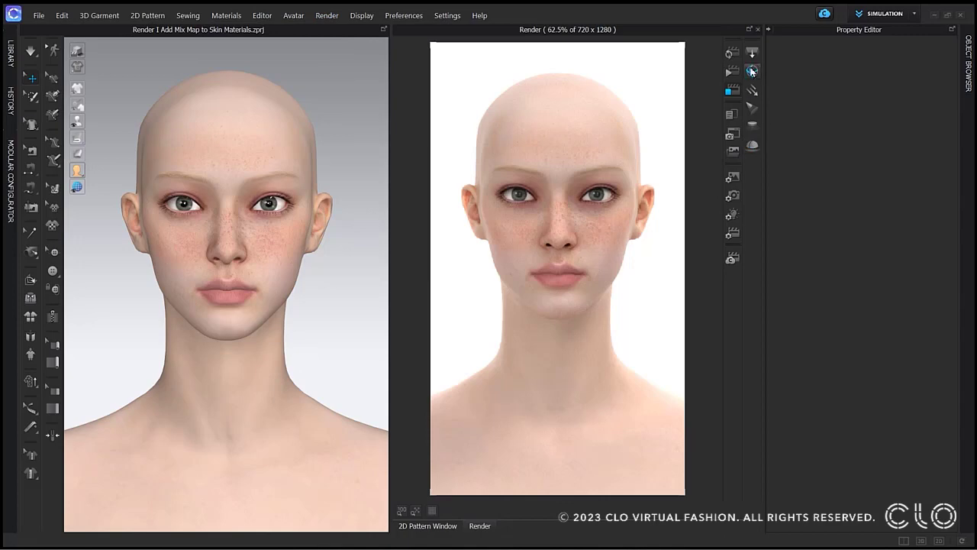
{"action": "left_click", "coordinate": [753, 53]}
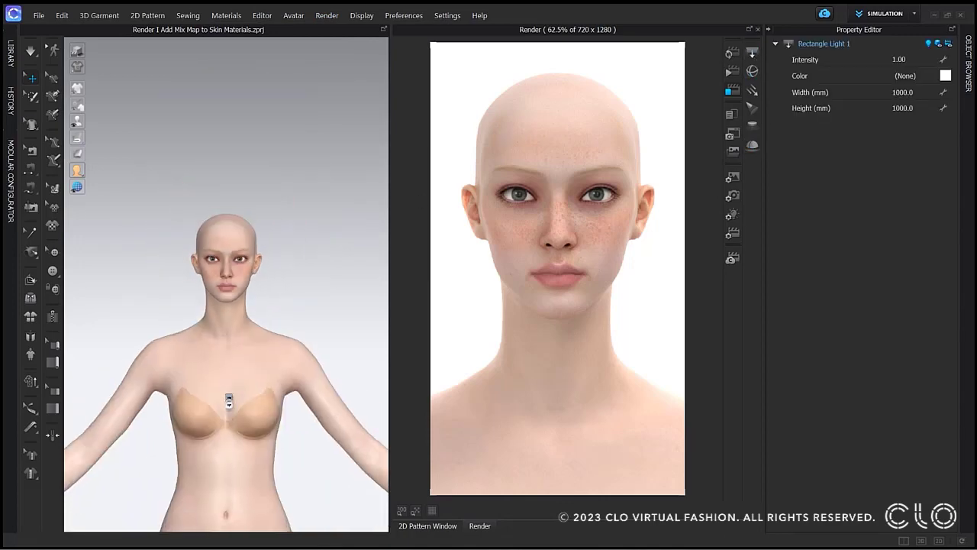
{"action": "left_click_drag", "start_coordinate": [258, 449], "coordinate": [203, 367]}
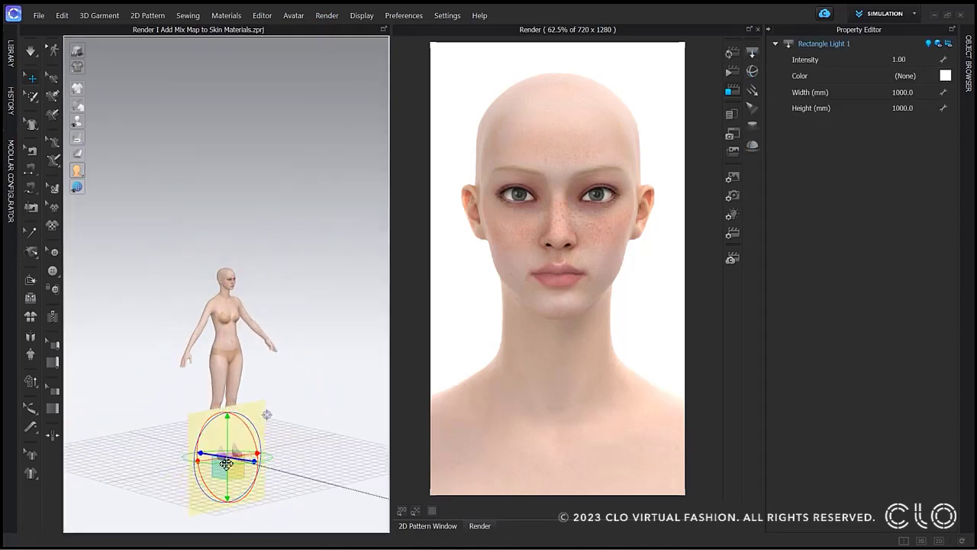
{"action": "left_click_drag", "start_coordinate": [228, 497], "coordinate": [227, 321]}
Select the avatar's head, try a Subsurface Scattering Mix of 0, and return the Mix to 1
{"action": "left_click", "coordinate": [270, 309]}
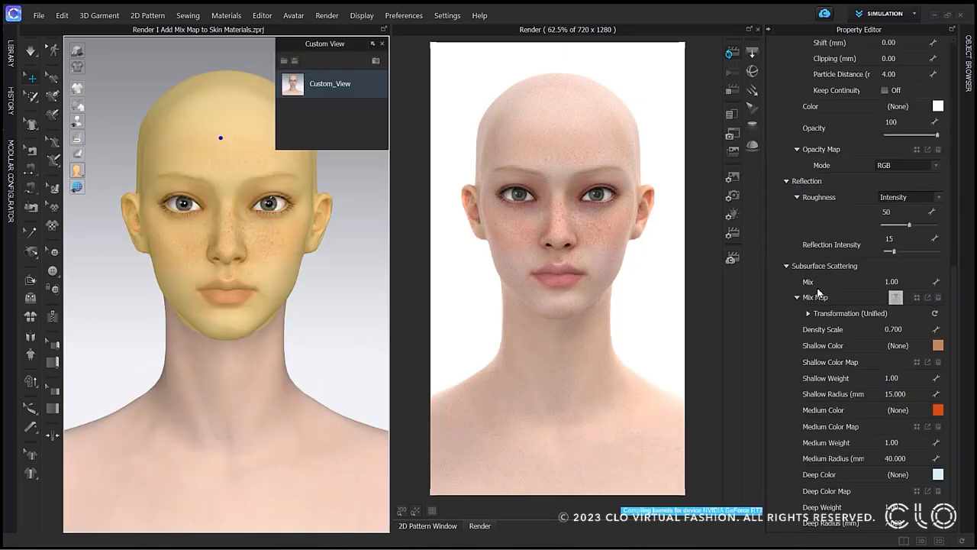
{"action": "left_click", "coordinate": [917, 282]}
{"action": "type", "text": "0"}
{"action": "key", "text": "Return"}
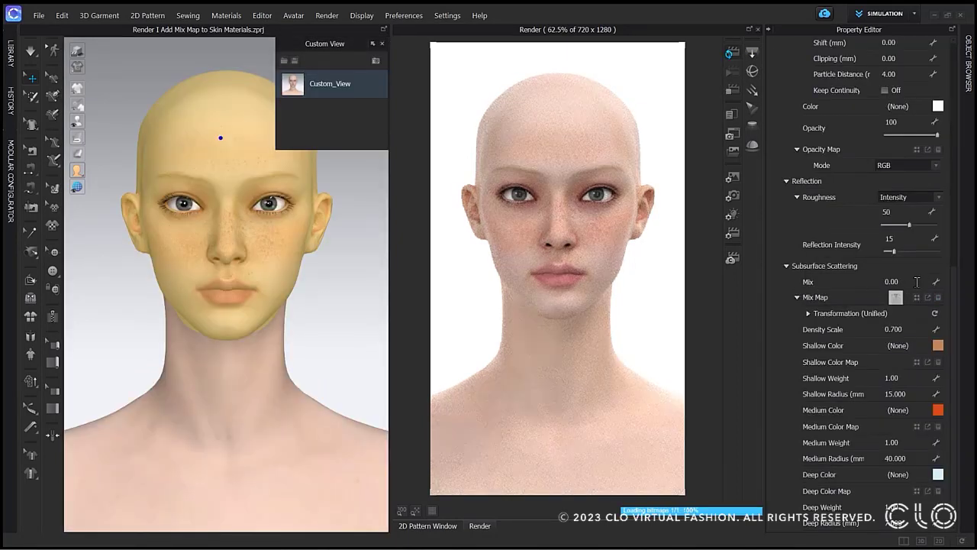
{"action": "left_click", "coordinate": [917, 282]}
{"action": "type", "text": "1"}
{"action": "key", "text": "Return"}
Try a Subsurface Scattering Density Scale of 10 on the head material and return it to 0.7
{"action": "left_click", "coordinate": [925, 331]}
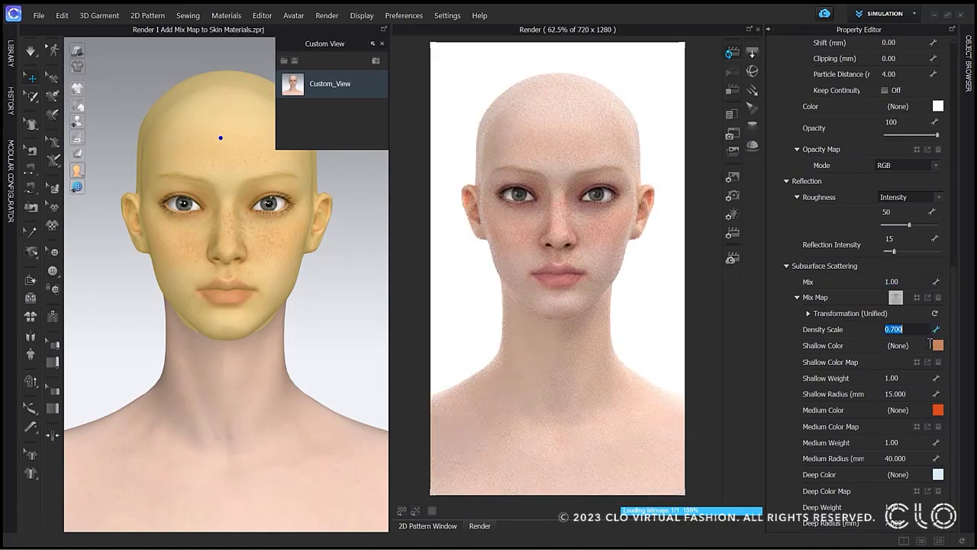
{"action": "type", "text": "10"}
{"action": "key", "text": "Return"}
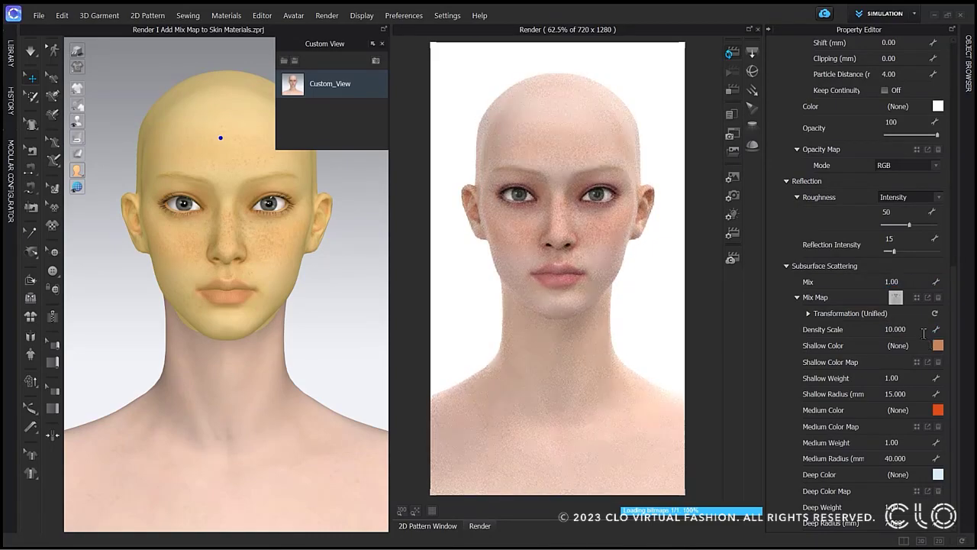
{"action": "left_click", "coordinate": [923, 333]}
{"action": "type", "text": "0.7"}
{"action": "key", "text": "Return"}
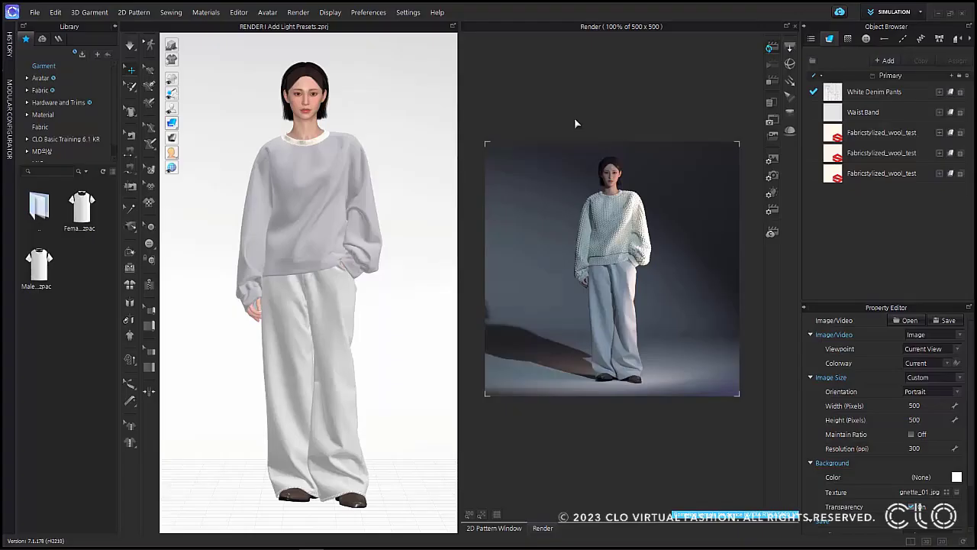
Apply the Checkboardhouse light preset to the sweater and pants render and look through its light settings
{"action": "left_click", "coordinate": [772, 197]}
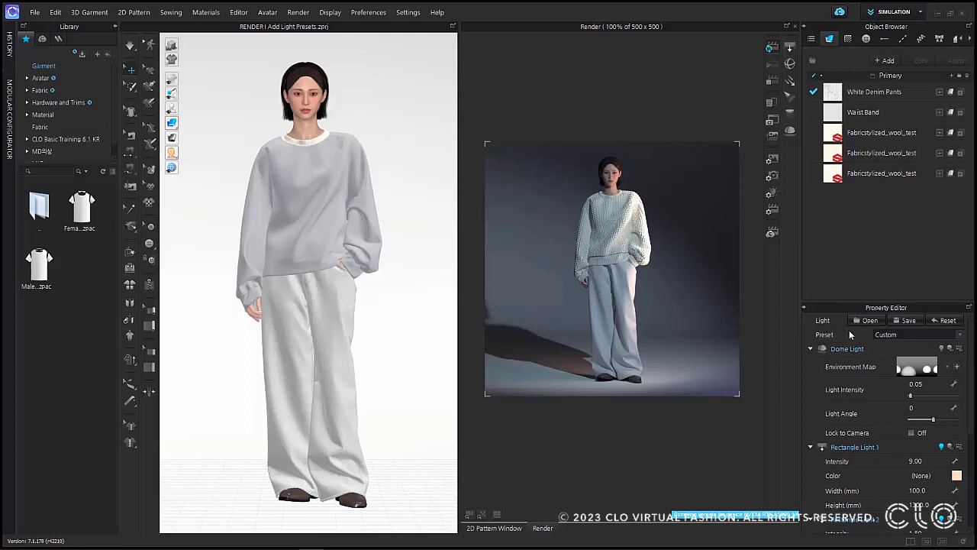
{"action": "left_click", "coordinate": [959, 335]}
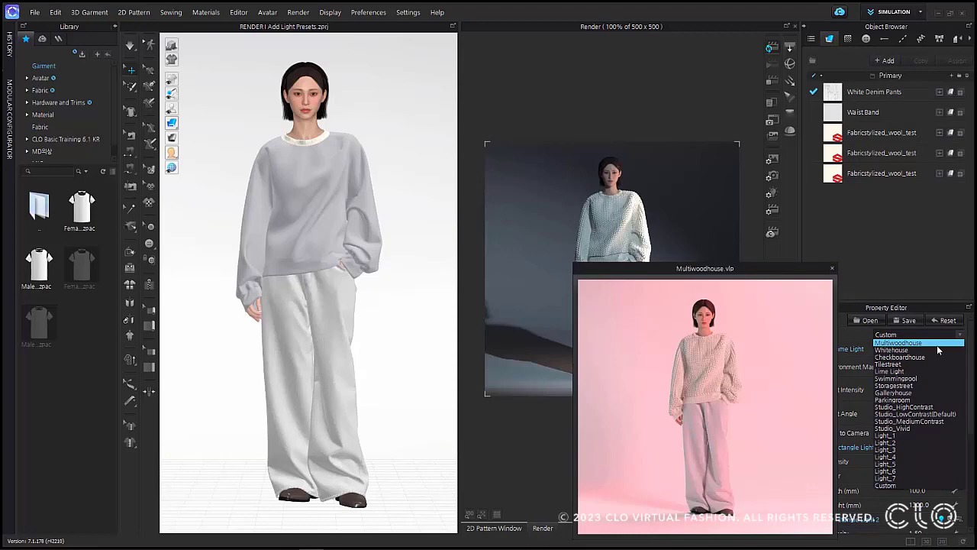
{"action": "left_click", "coordinate": [938, 357]}
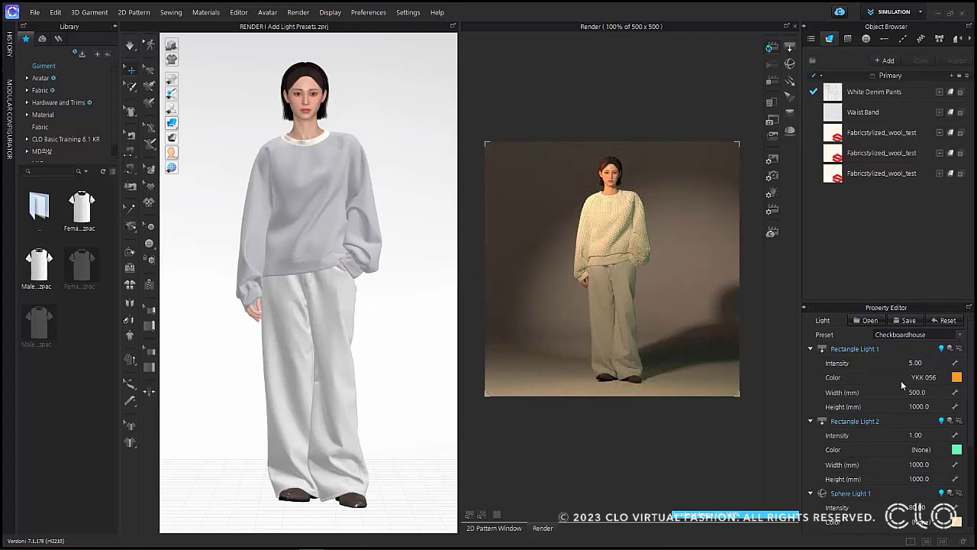
{"action": "scroll", "coordinate": [901, 381], "scroll_direction": "down", "scroll_amount": 3}
{"action": "scroll", "coordinate": [901, 385], "scroll_direction": "up", "scroll_amount": 3}
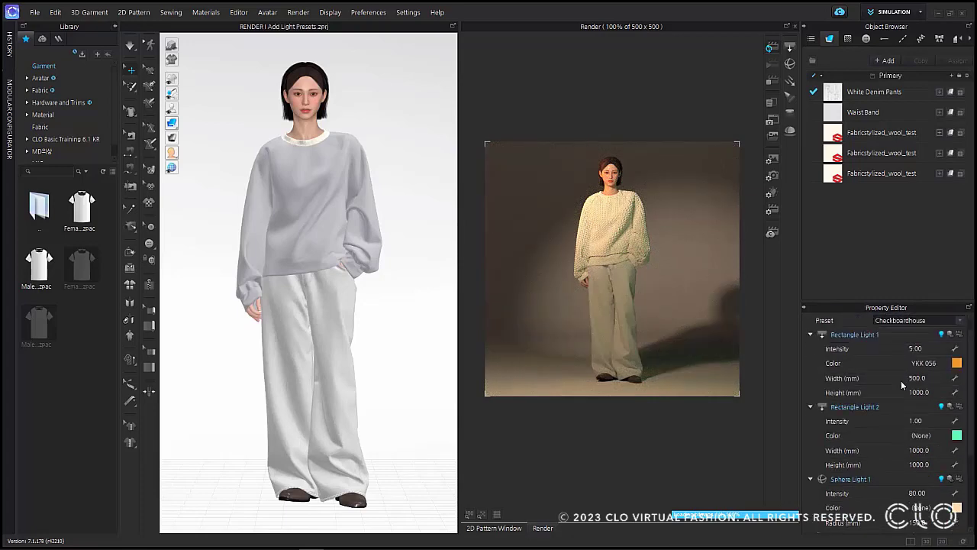
Try an intensity of 7 on Rectangle Light 1 and reset the render lights to their defaults
{"action": "left_click", "coordinate": [915, 348]}
{"action": "type", "text": "7"}
{"action": "key", "text": "Return"}
{"action": "scroll", "coordinate": [899, 334], "scroll_direction": "up", "scroll_amount": 1}
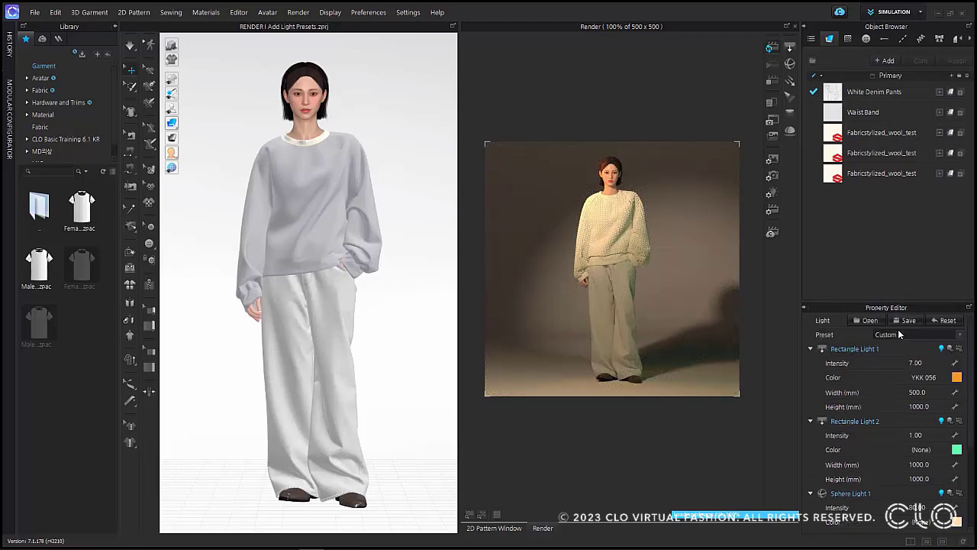
{"action": "left_click", "coordinate": [946, 321]}
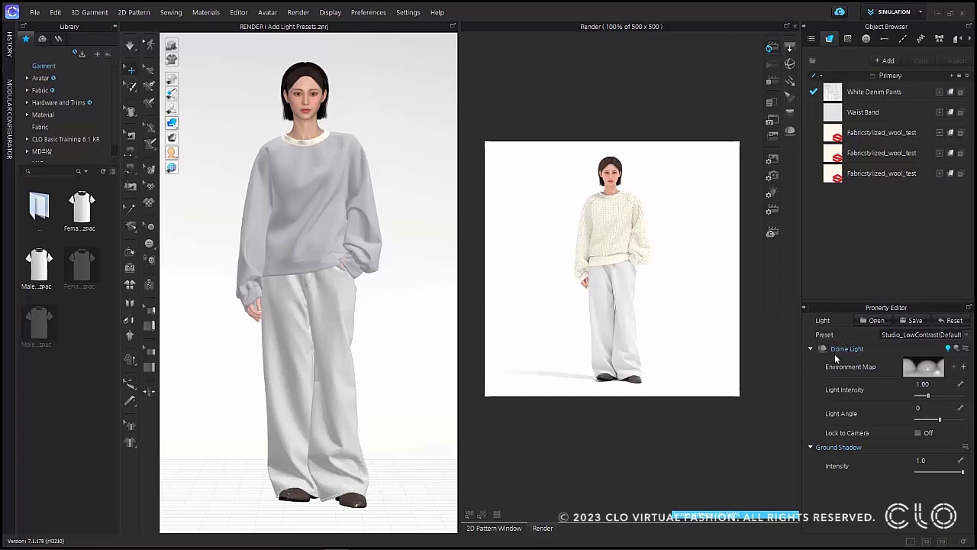
Apply the Multiwoodhouse light preset to the render and look through its light settings
{"action": "left_click", "coordinate": [934, 336]}
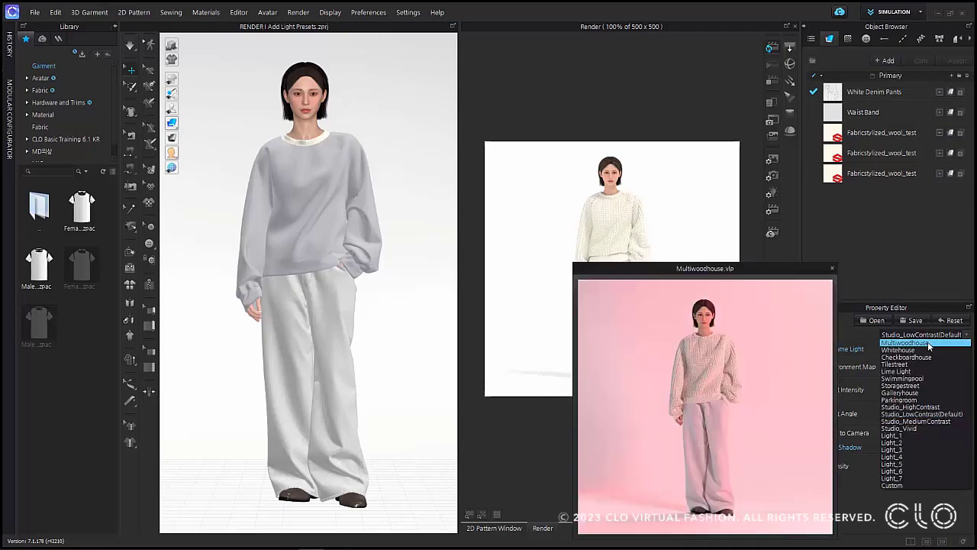
{"action": "left_click", "coordinate": [931, 343]}
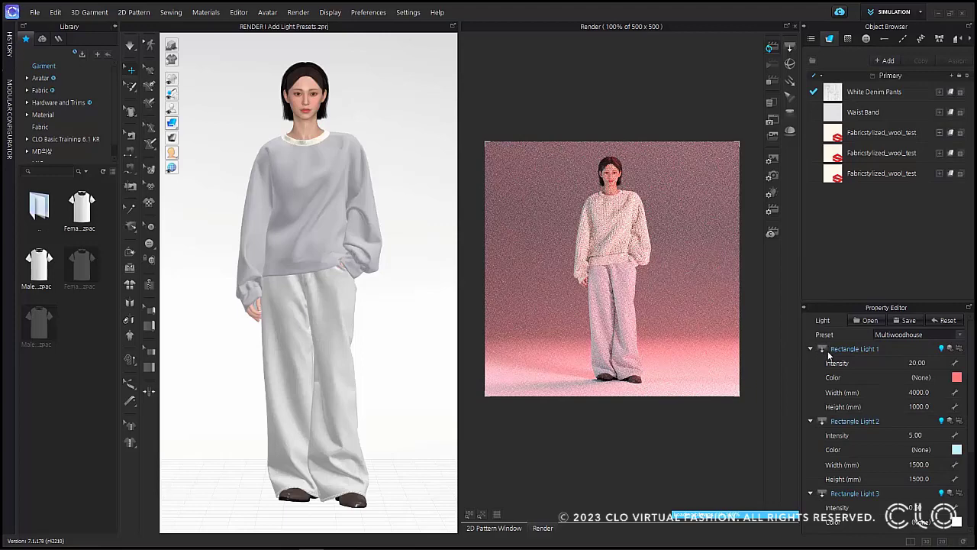
{"action": "scroll", "coordinate": [828, 355], "scroll_direction": "down", "scroll_amount": 3}
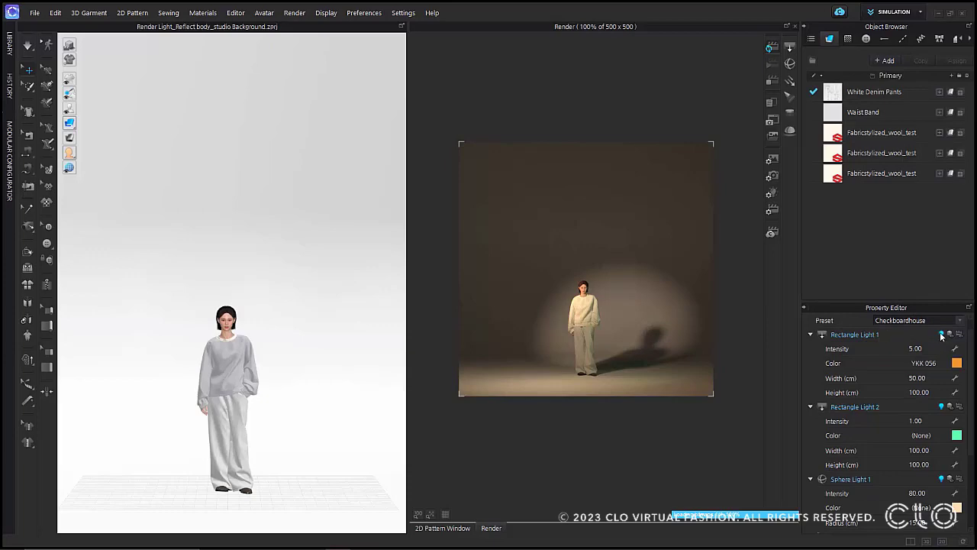
Switch Sphere Light 1 off and back on, and show the sphere light and both rectangle lights in the 3D window
{"action": "left_click", "coordinate": [943, 480]}
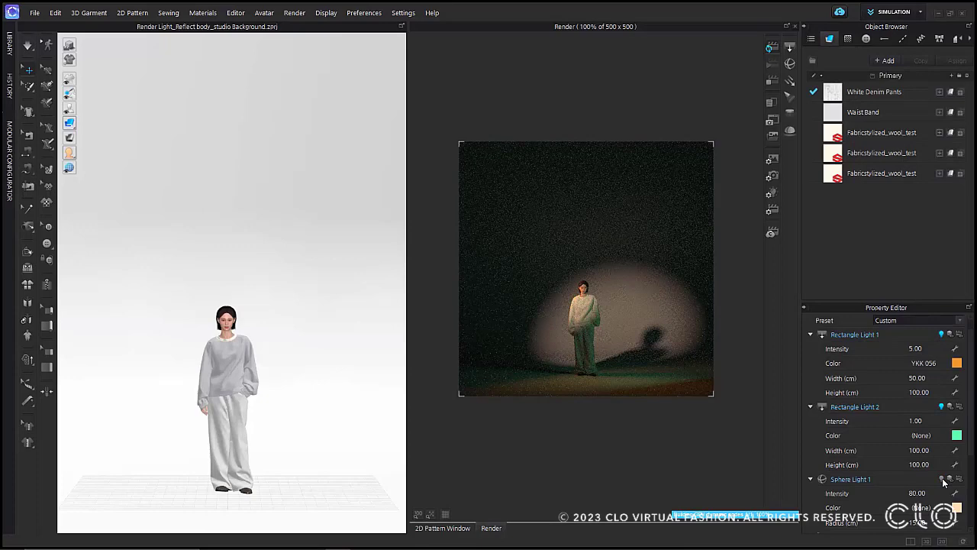
{"action": "left_click", "coordinate": [943, 479]}
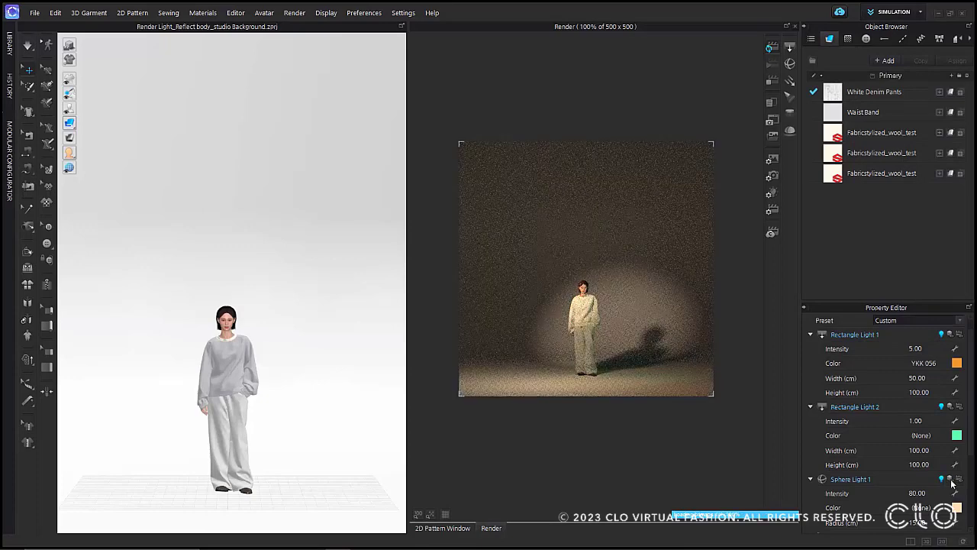
{"action": "left_click", "coordinate": [951, 479]}
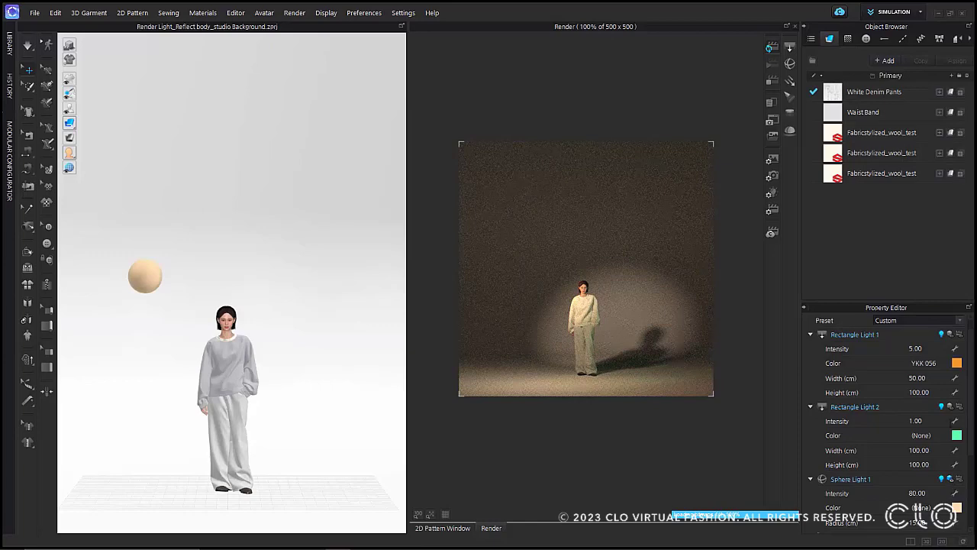
{"action": "left_click", "coordinate": [951, 406]}
{"action": "left_click", "coordinate": [951, 334]}
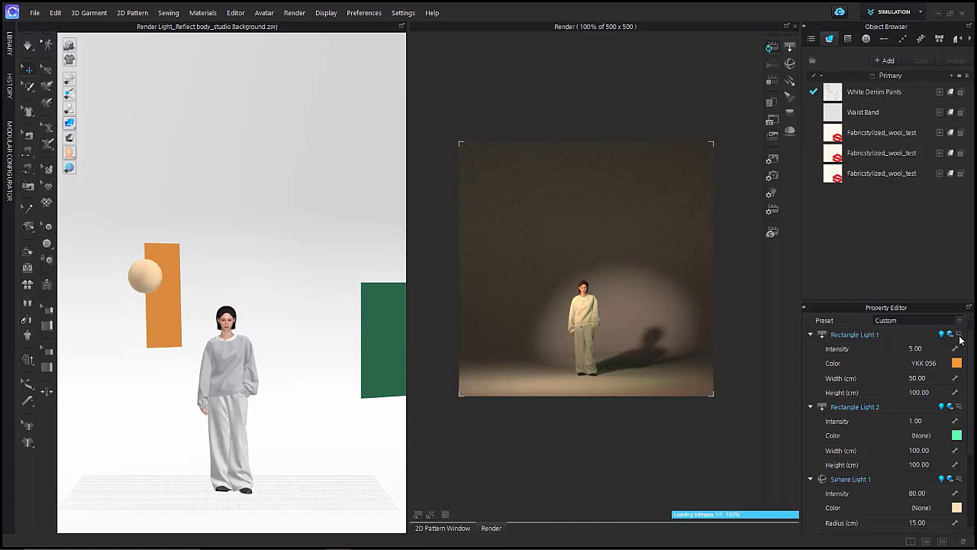
Make Rectangle Light 1, Rectangle Light 2 and Sphere Light 1 visible as objects in the rendered image
{"action": "left_click", "coordinate": [960, 335]}
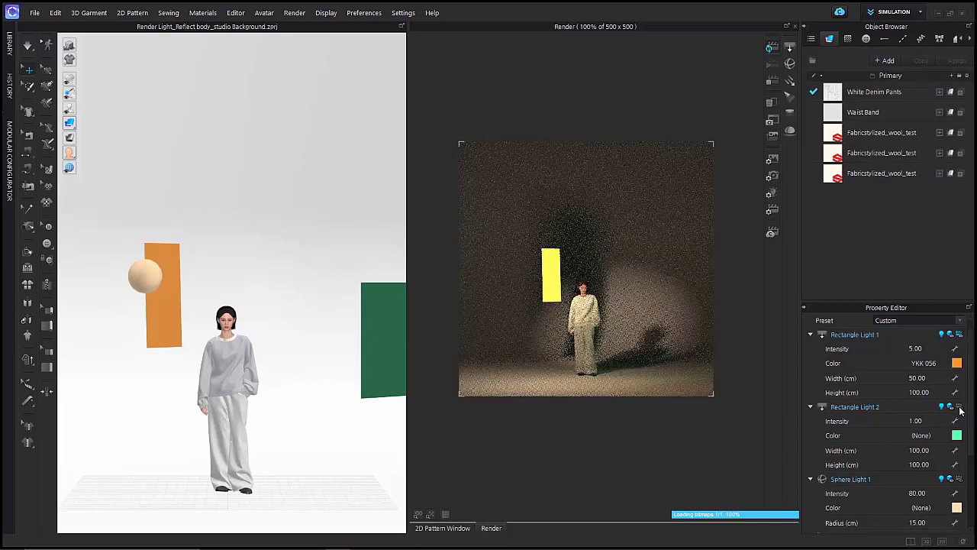
{"action": "left_click", "coordinate": [960, 407]}
{"action": "left_click", "coordinate": [960, 480]}
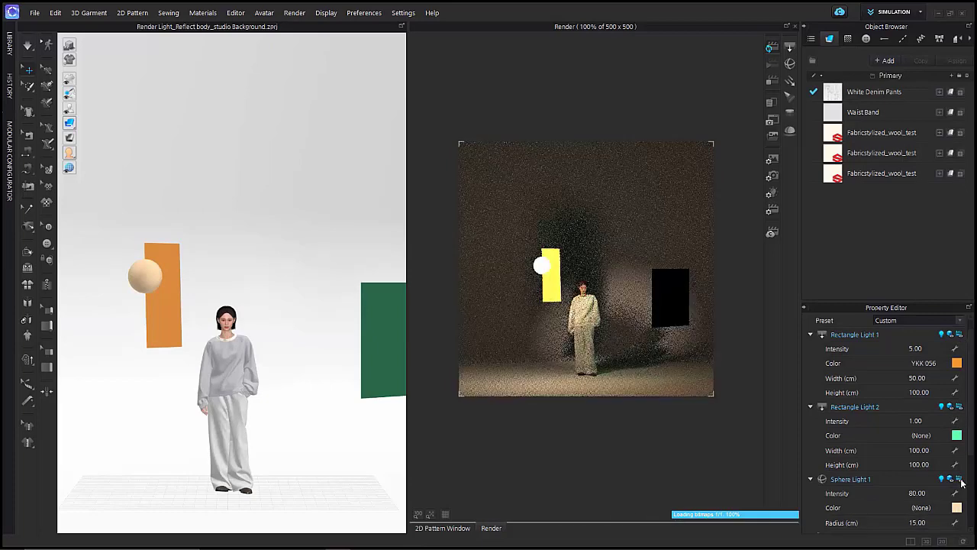